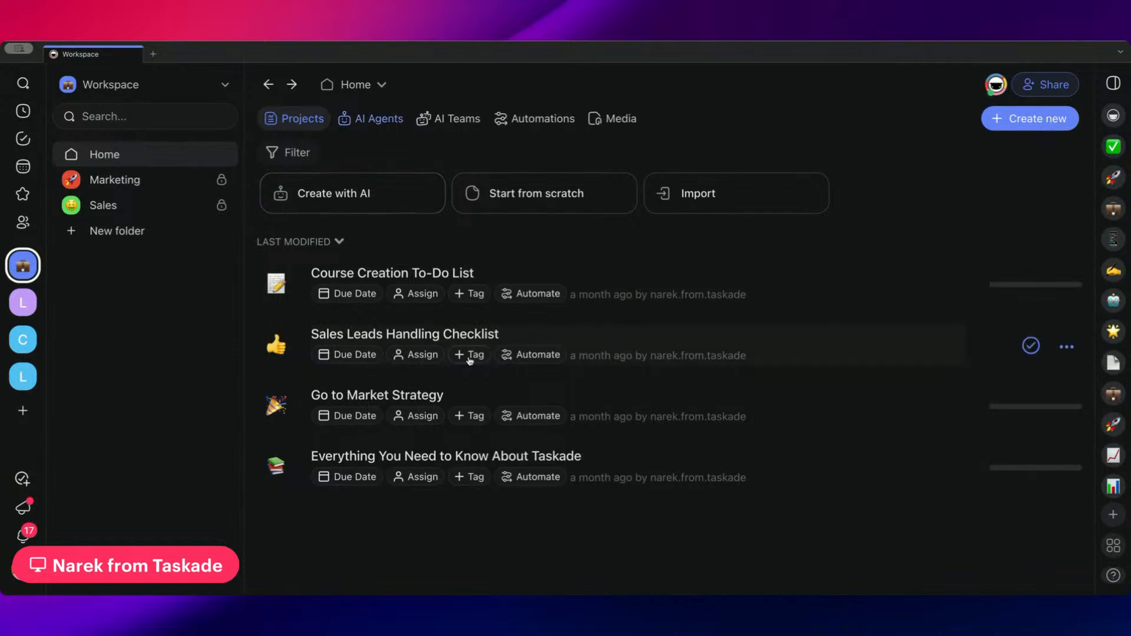
Open the Course Creation To-Do List project and locate the task behind the blog article run in its AI history
left_click(508, 279)
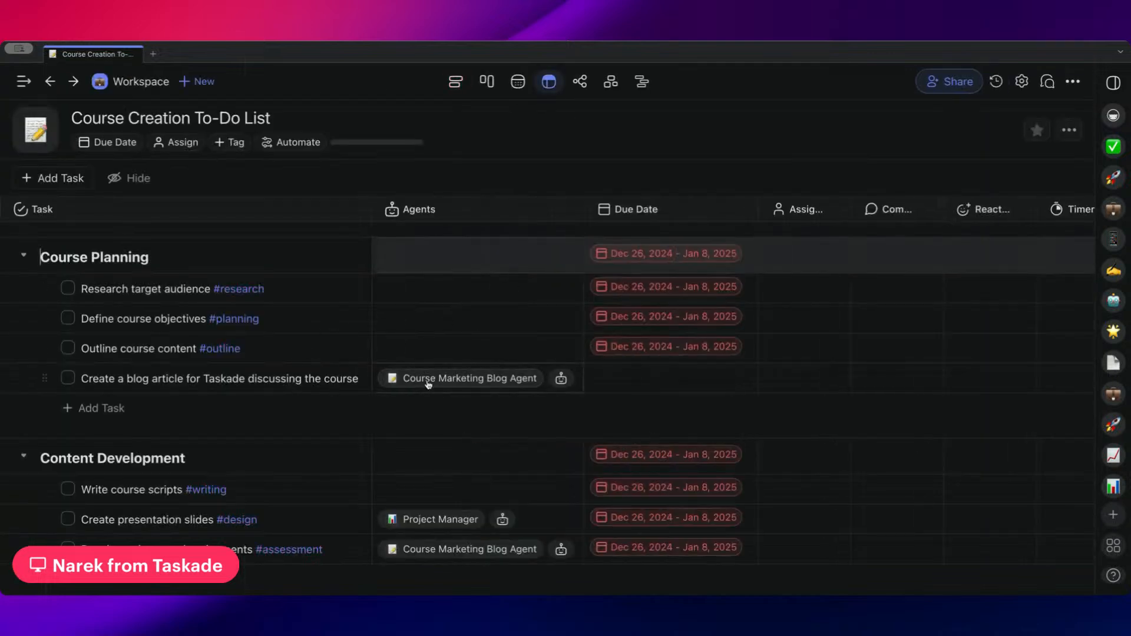
scroll(433, 386, "down", 2)
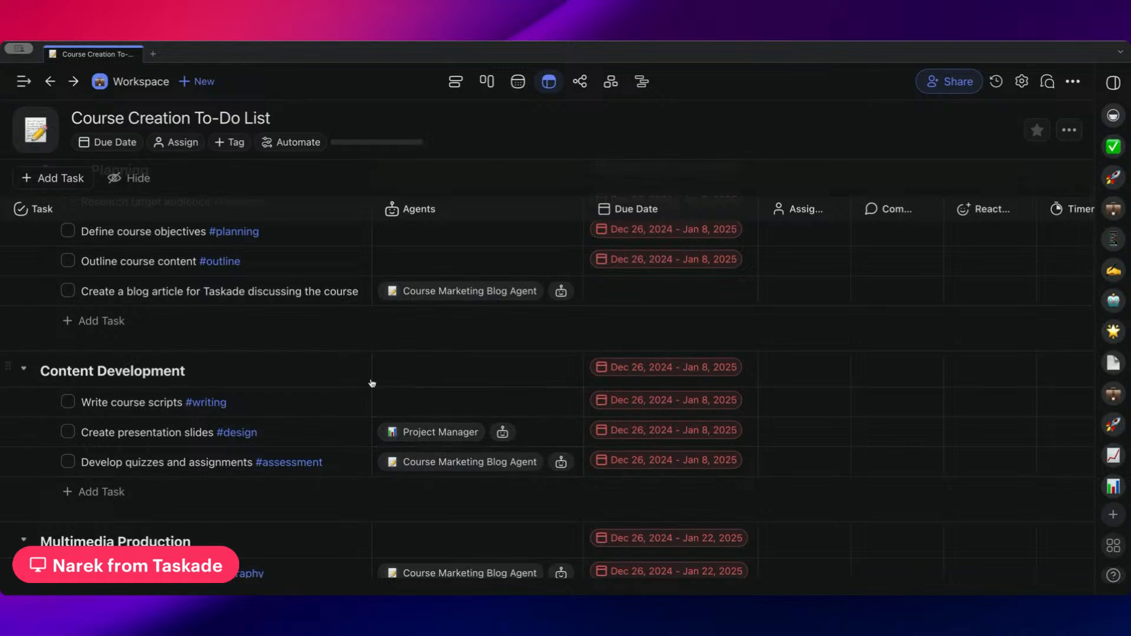
scroll(353, 330, "up", 2)
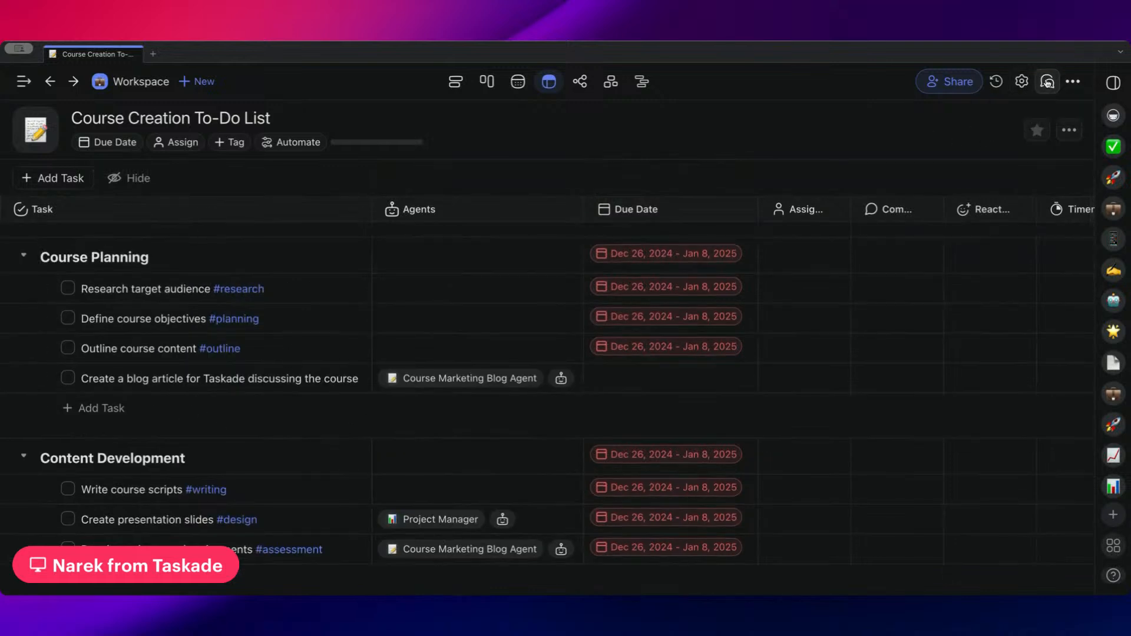
left_click(996, 82)
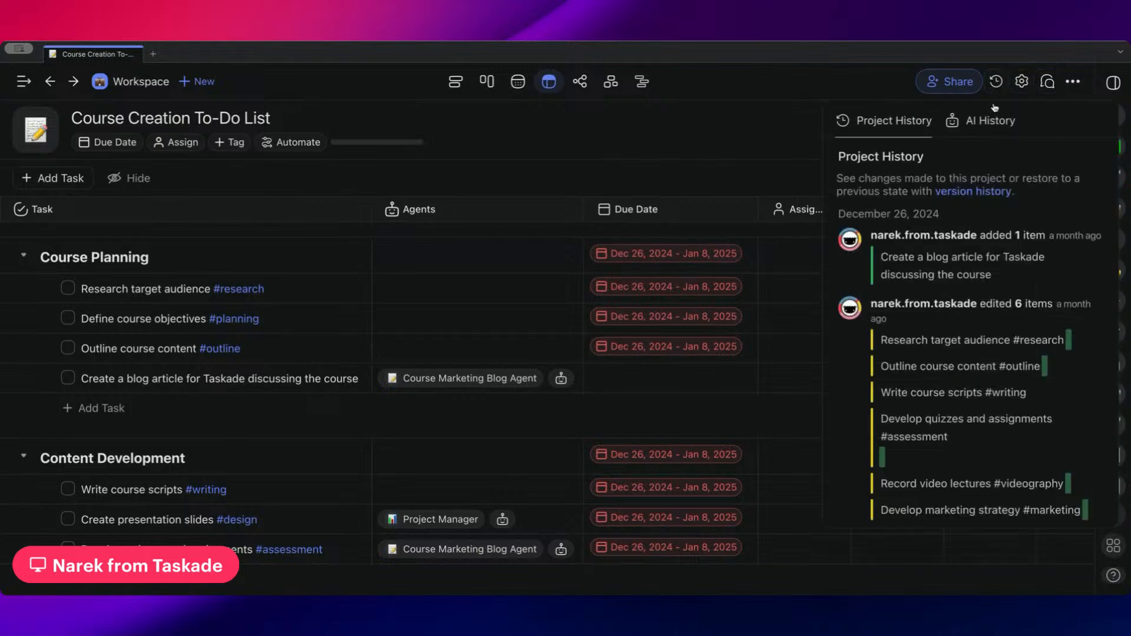
left_click(989, 121)
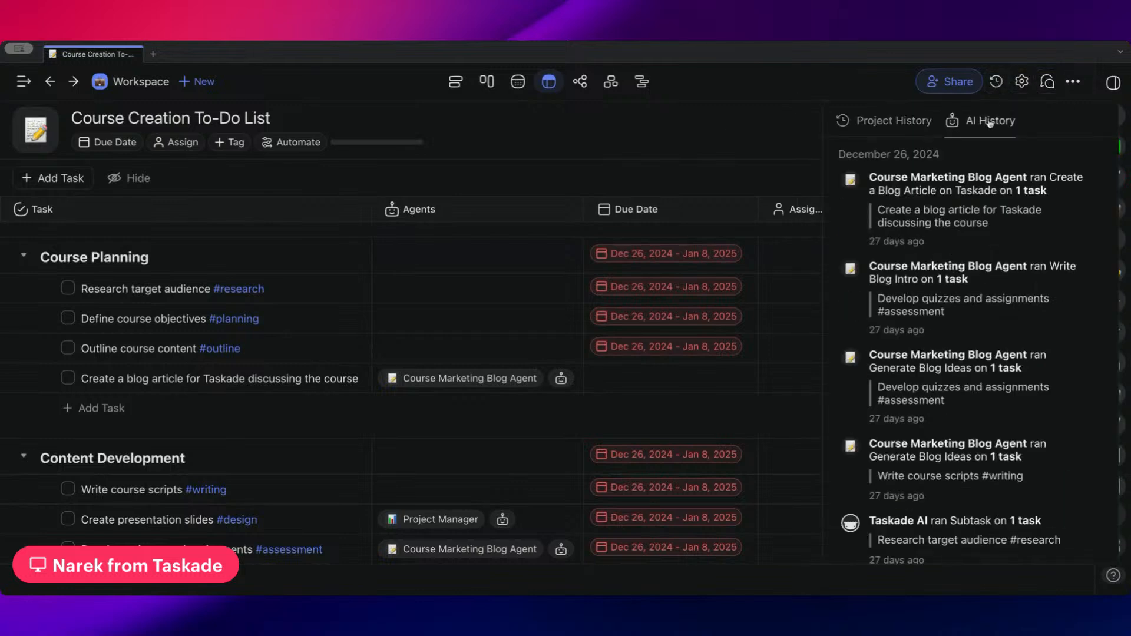
left_click(985, 200)
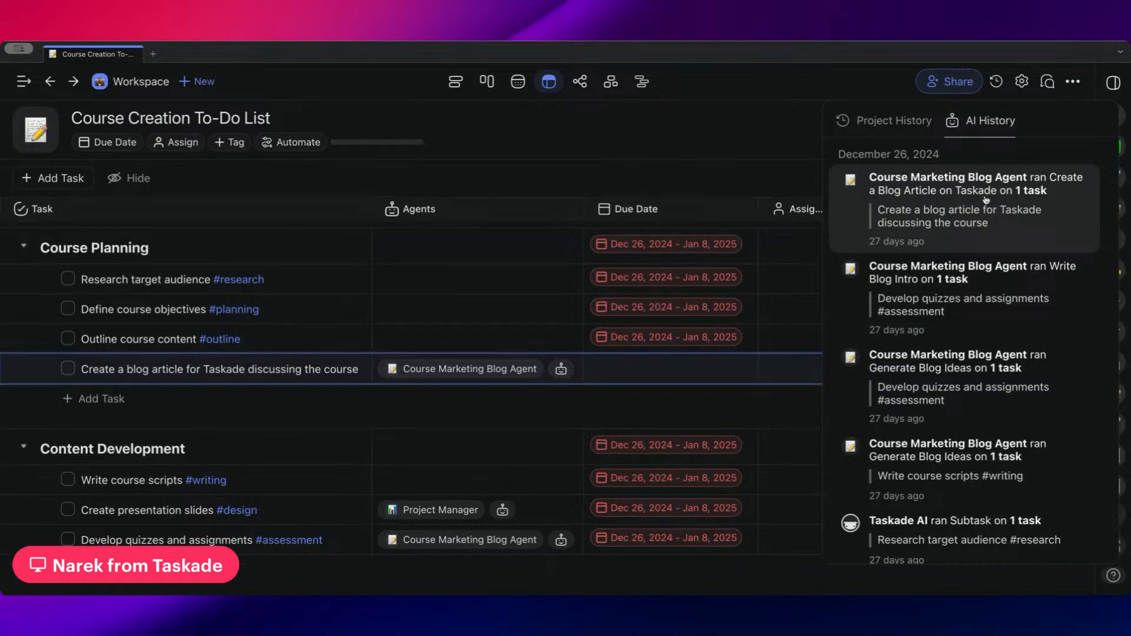
Archive the Course Marketing Blog Agent's "Create a Blog Article on Taskade" conversation on the blog article task
left_click(422, 370)
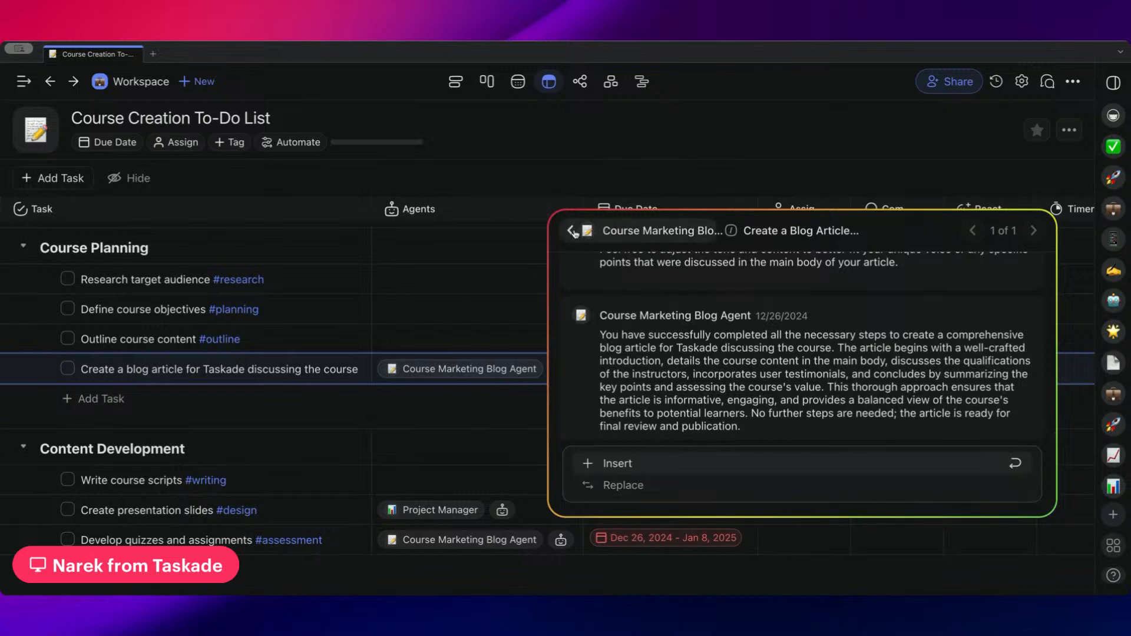
left_click(572, 232)
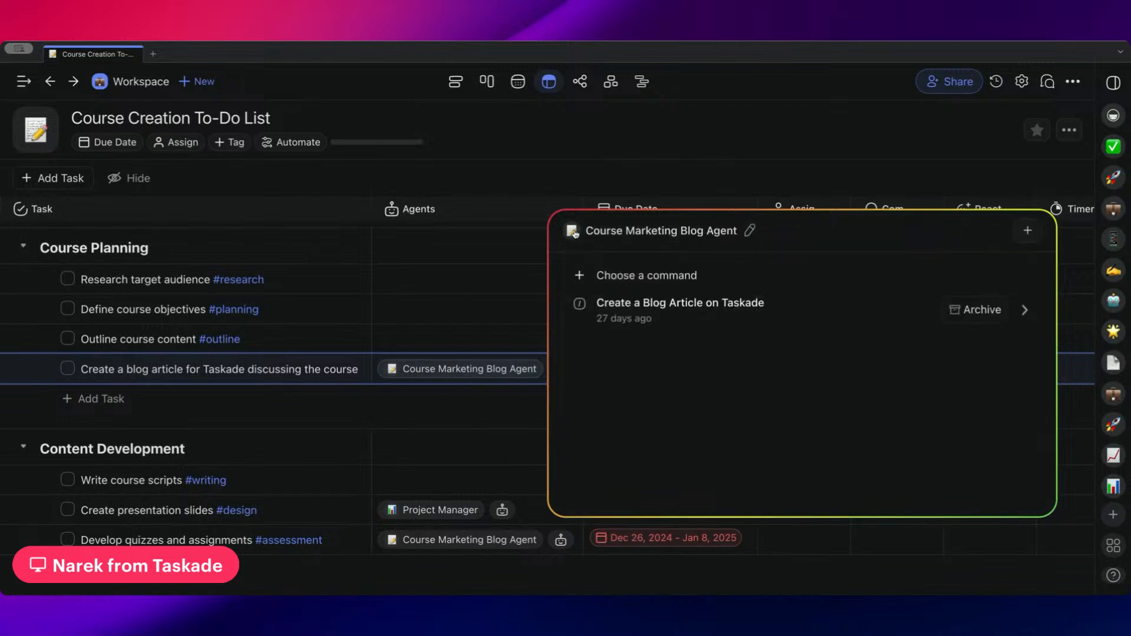
left_click(961, 311)
left_click(462, 396)
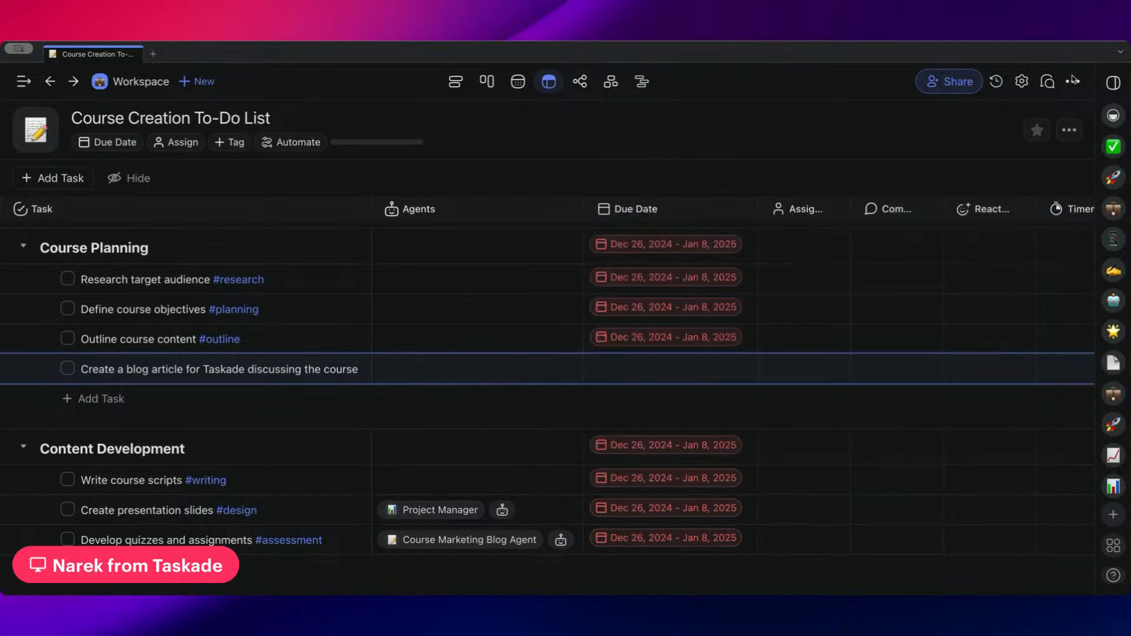
Check the project's AI history for the archived run and review the agents assigned across its tasks
left_click(996, 81)
left_click(990, 120)
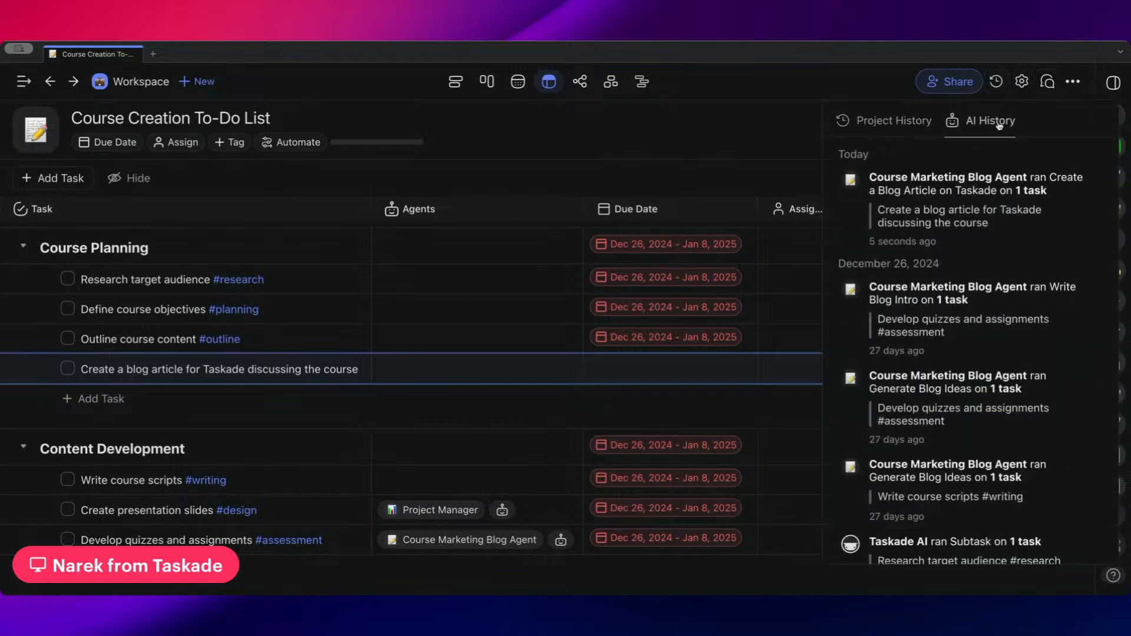
left_click(435, 362)
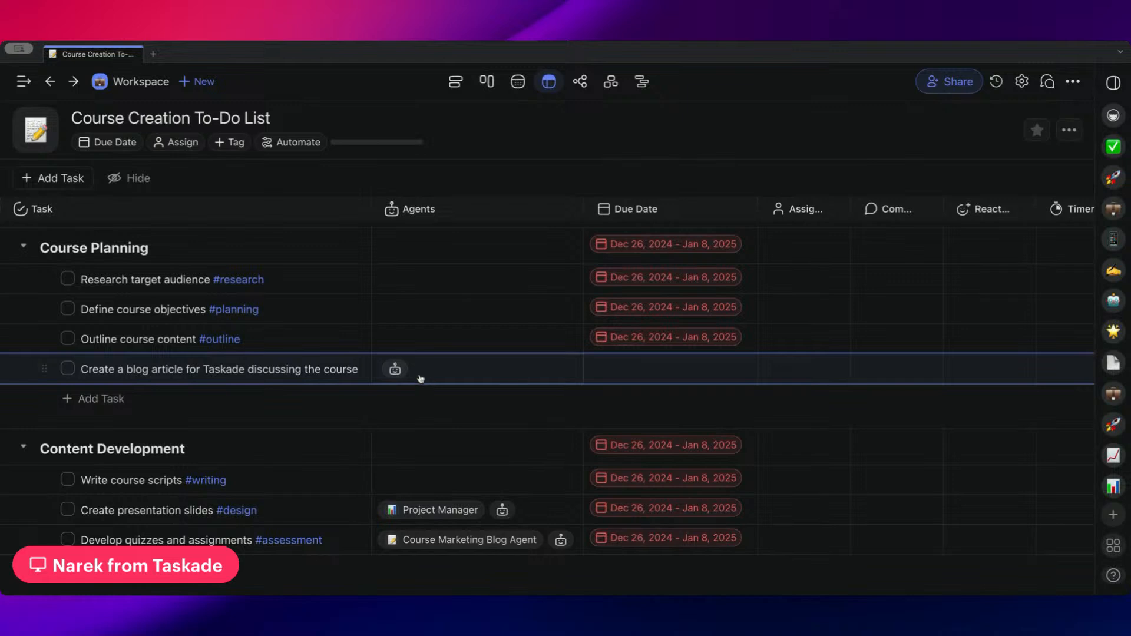
scroll(389, 336, "down", 3)
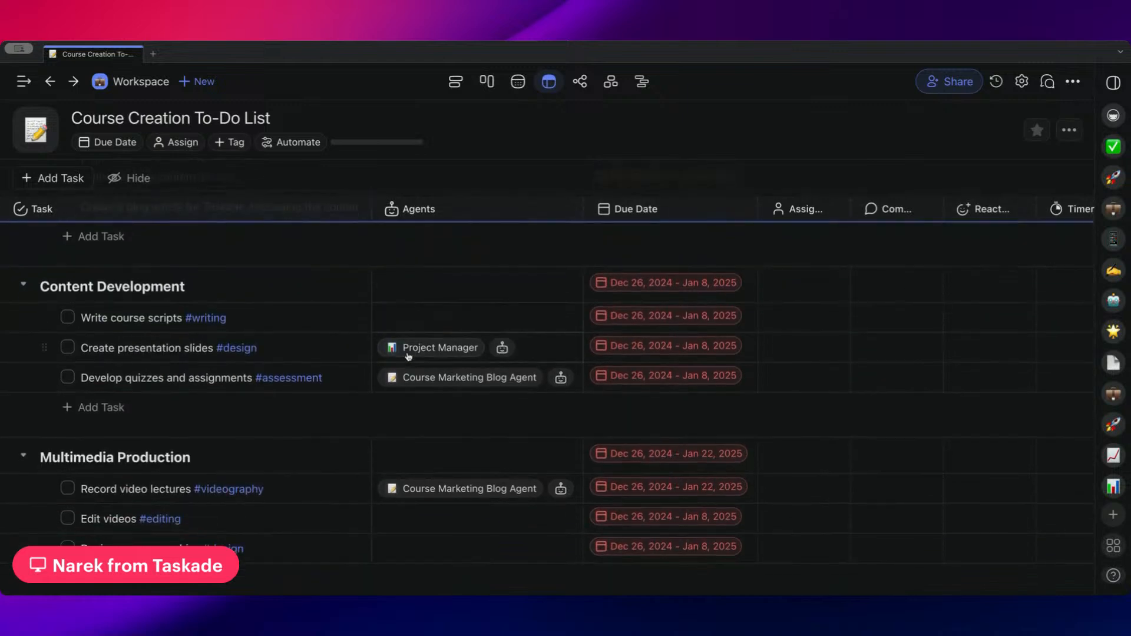
scroll(543, 337, "down", 5)
scroll(543, 337, "up", 8)
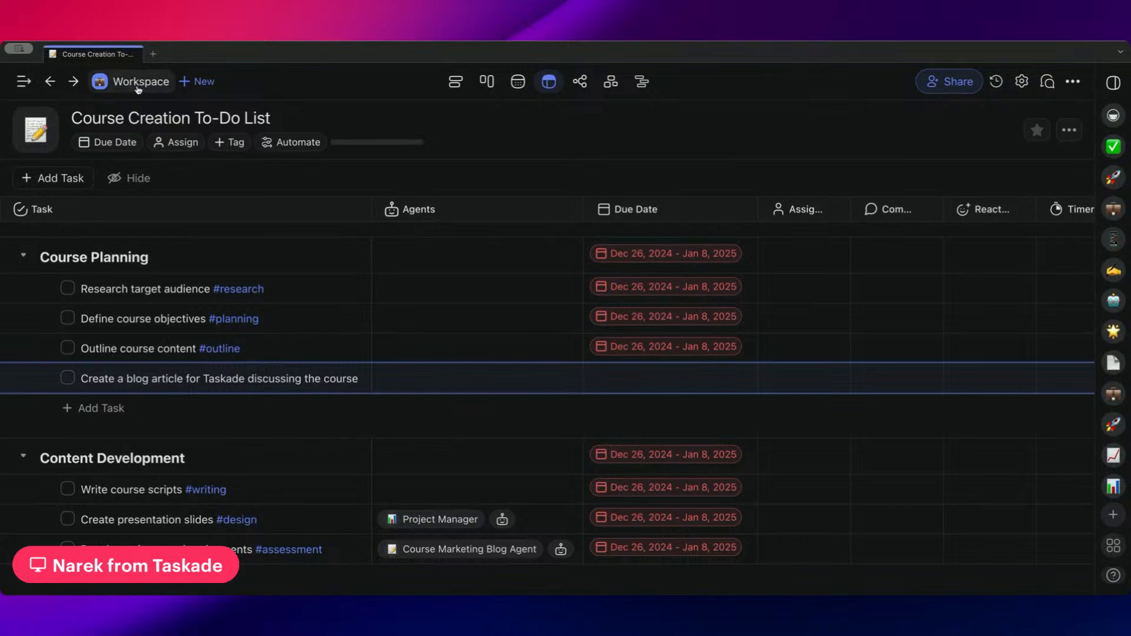
Return to the workspace home, view its list of automations and switch back to the projects
left_click(137, 88)
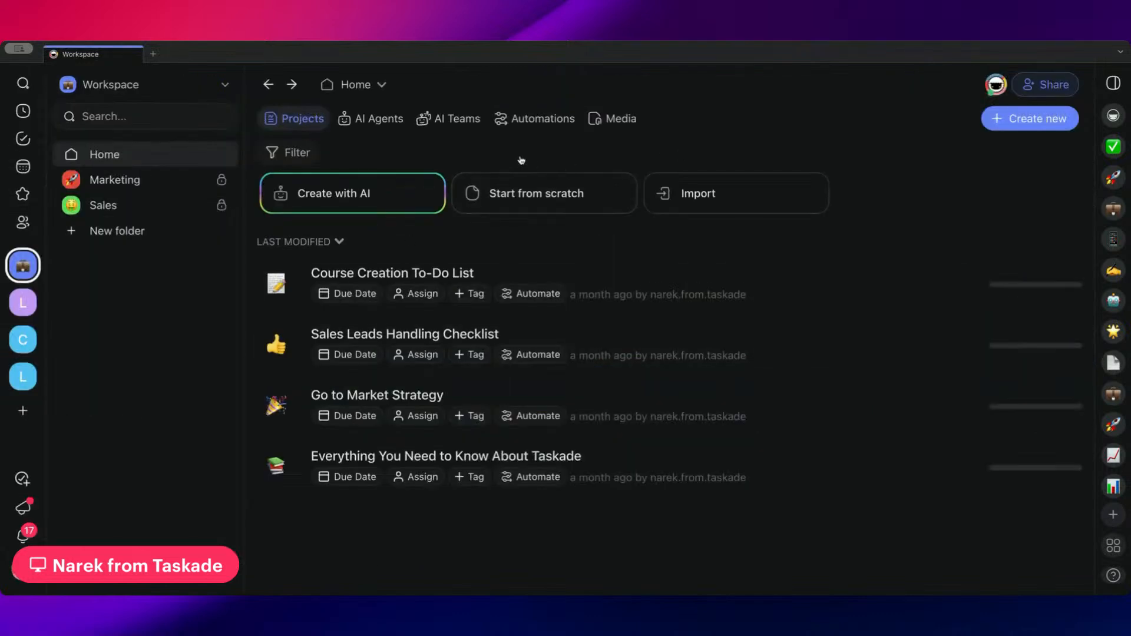
left_click(524, 121)
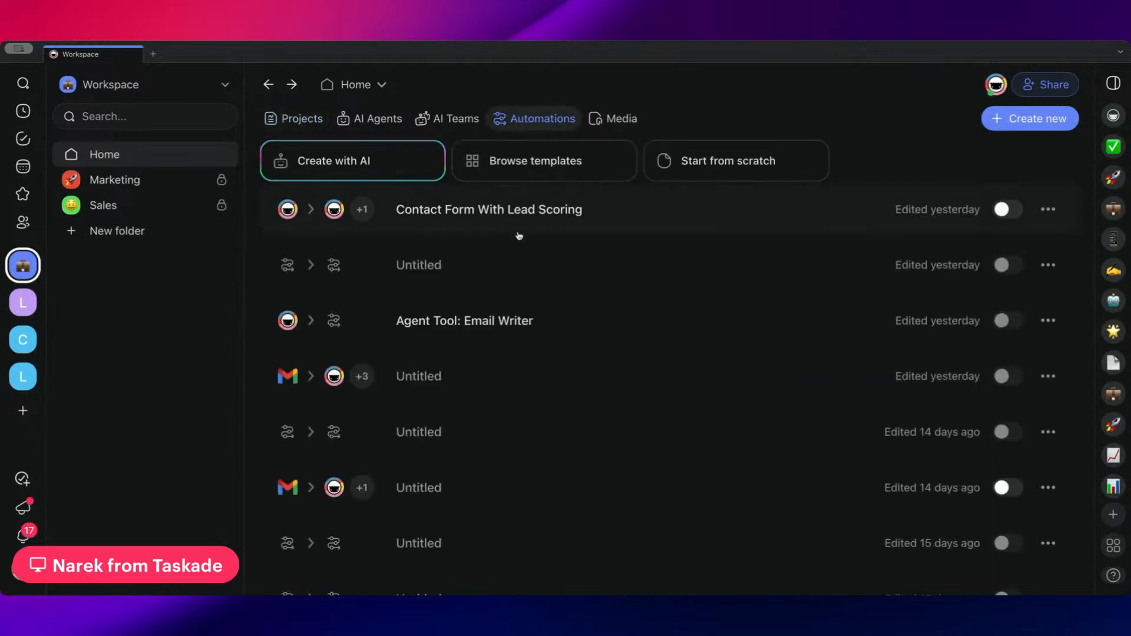
left_click(301, 118)
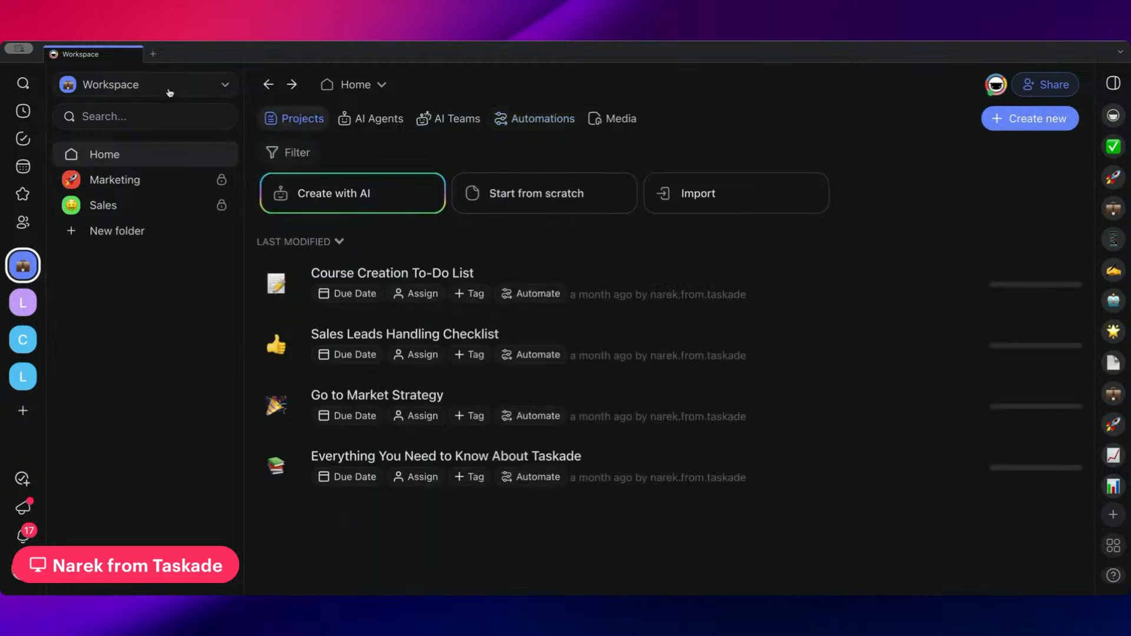
left_click(225, 87)
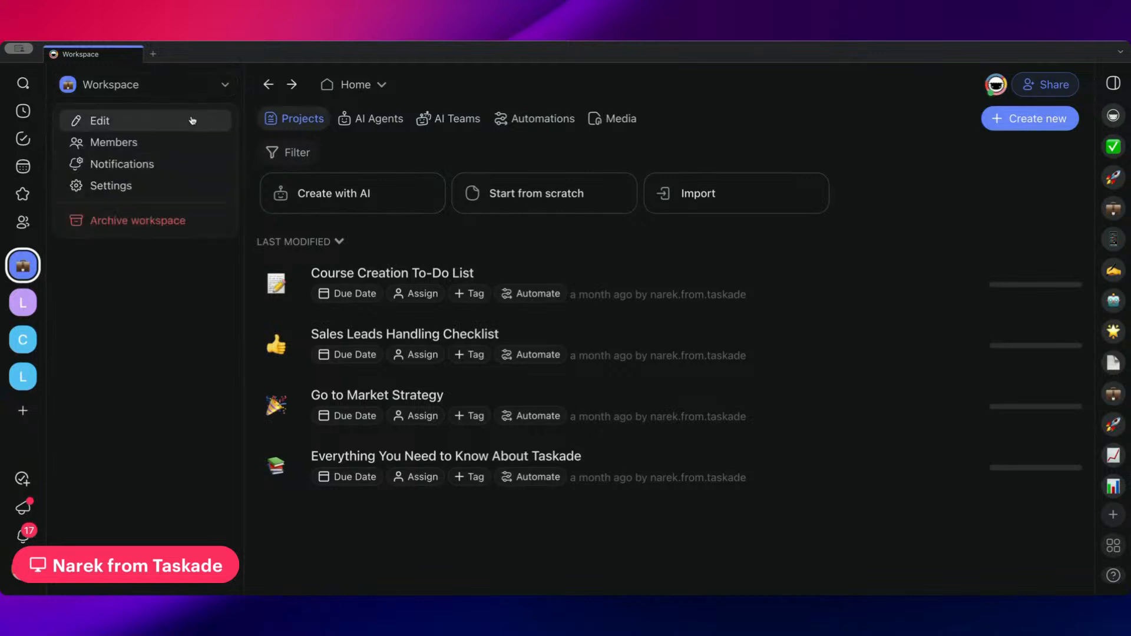
left_click(139, 93)
left_click(151, 89)
Open the Home folder's domain settings and fill in a first name as the Taskade subdomain
left_click(357, 86)
left_click(357, 86)
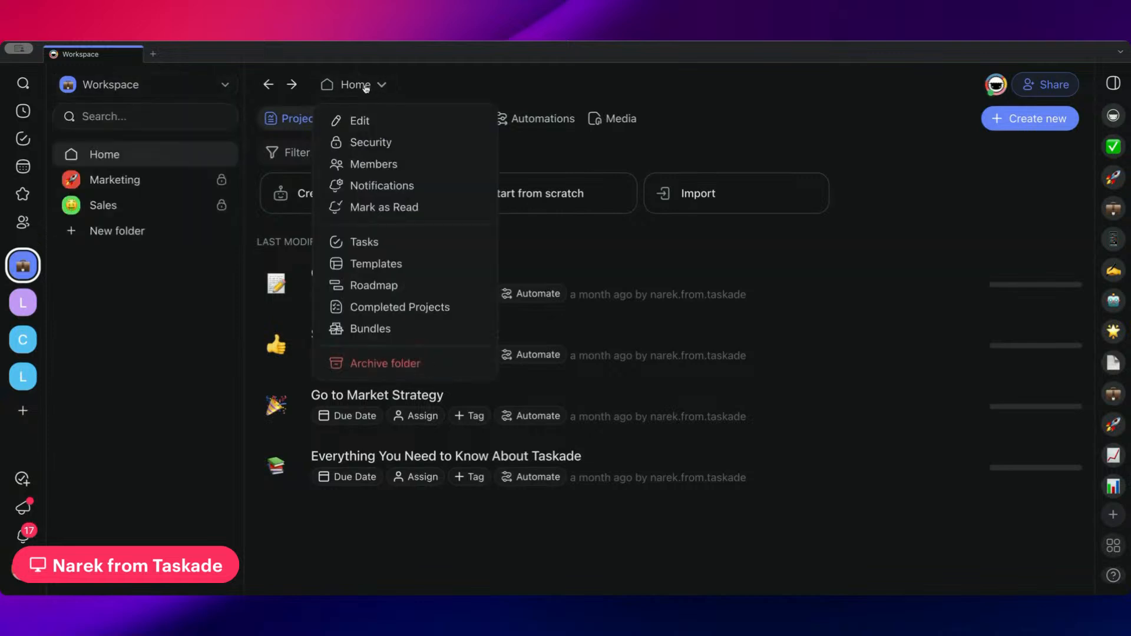
left_click(373, 122)
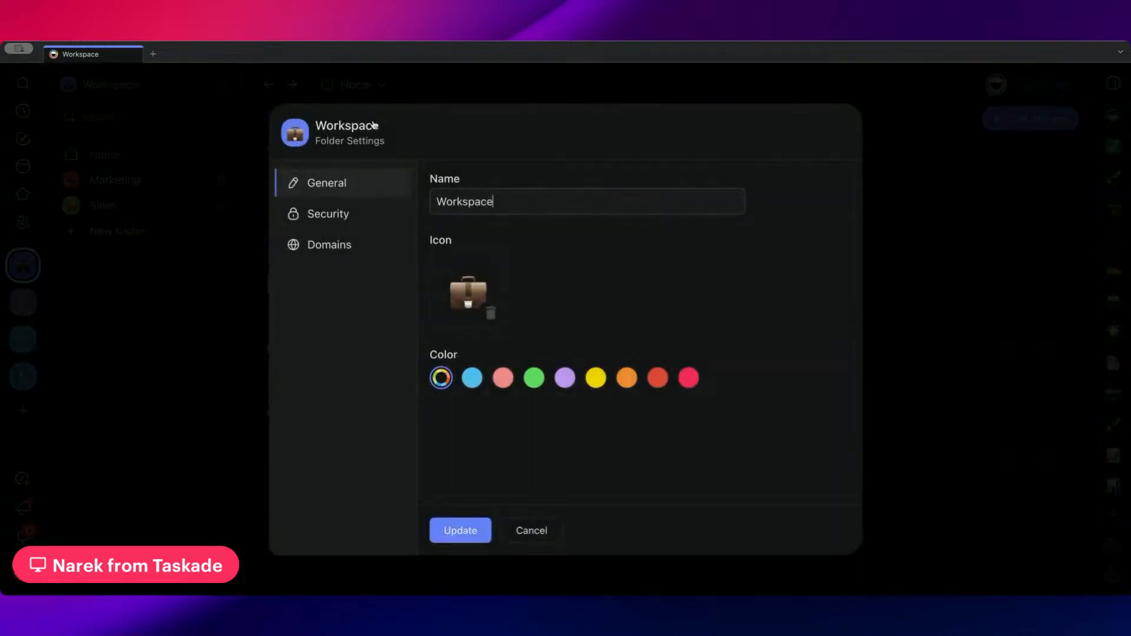
left_click(360, 256)
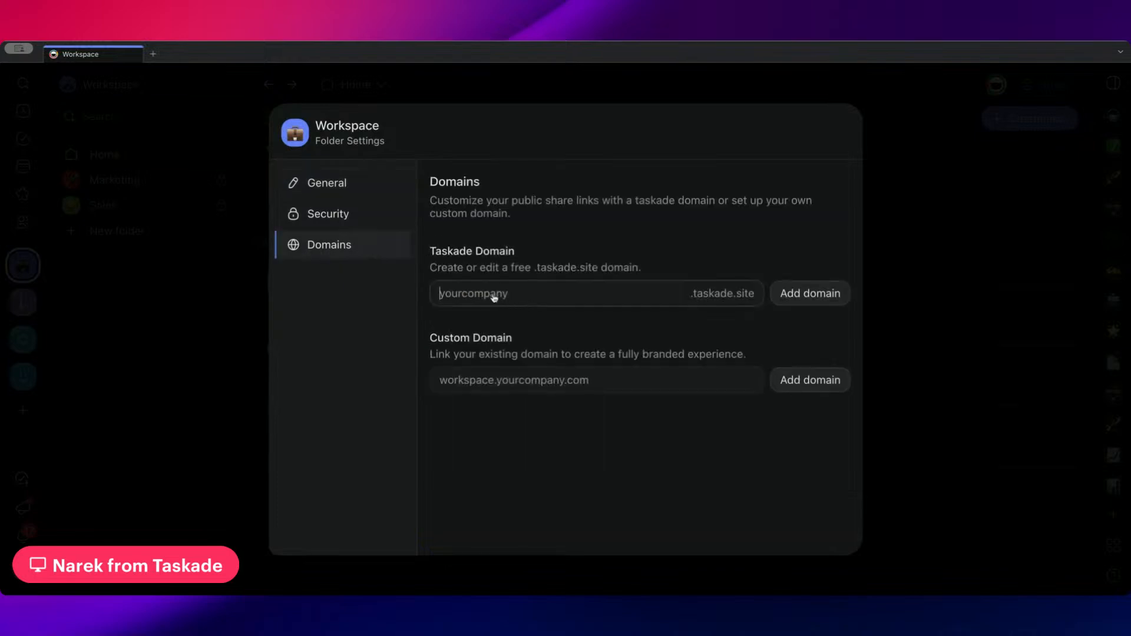
left_click_drag(432, 251, 602, 269)
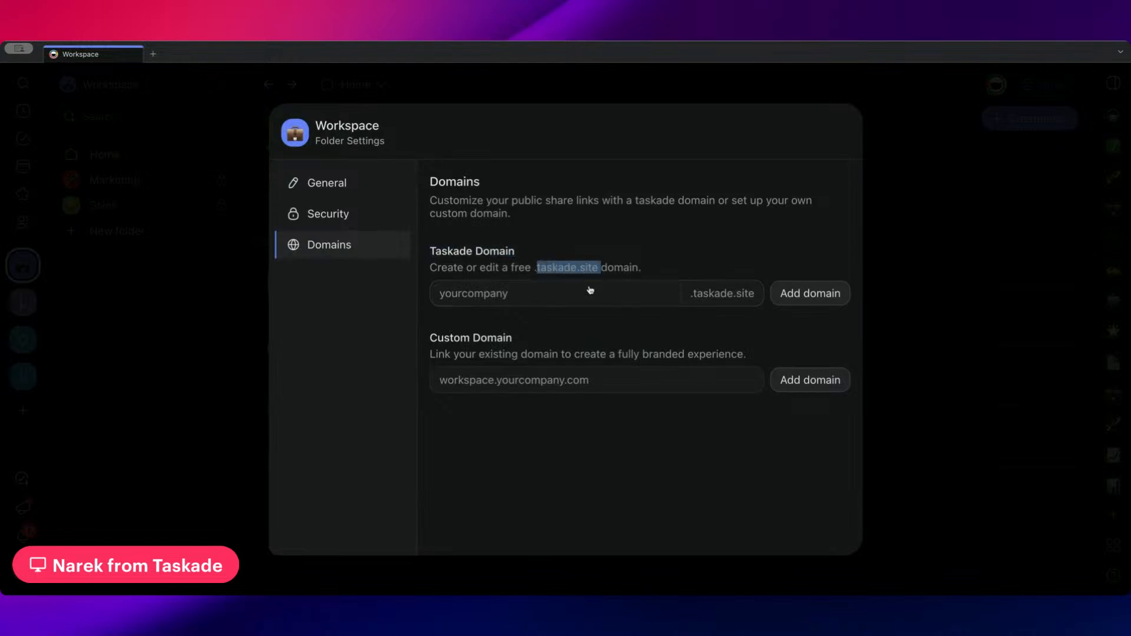
left_click(589, 291)
type("narek")
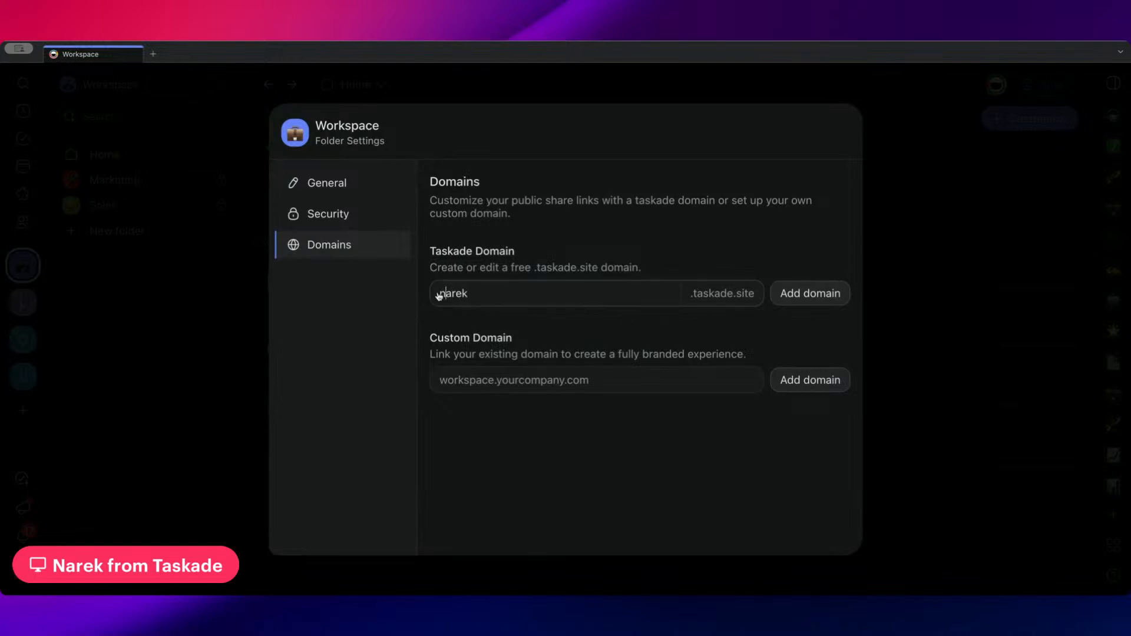
Examine how the entered subdomain combines with the .taskade.site suffix, and close the folder settings without adding it
left_click_drag(436, 294, 482, 296)
left_click(688, 310)
left_click_drag(683, 298, 758, 299)
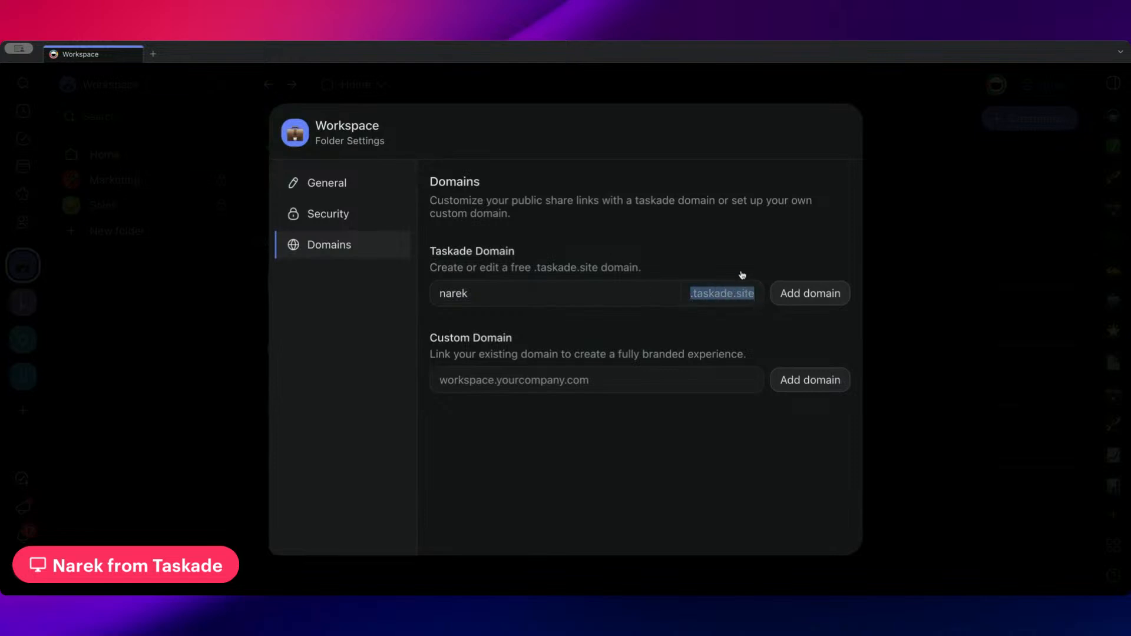
left_click(705, 315)
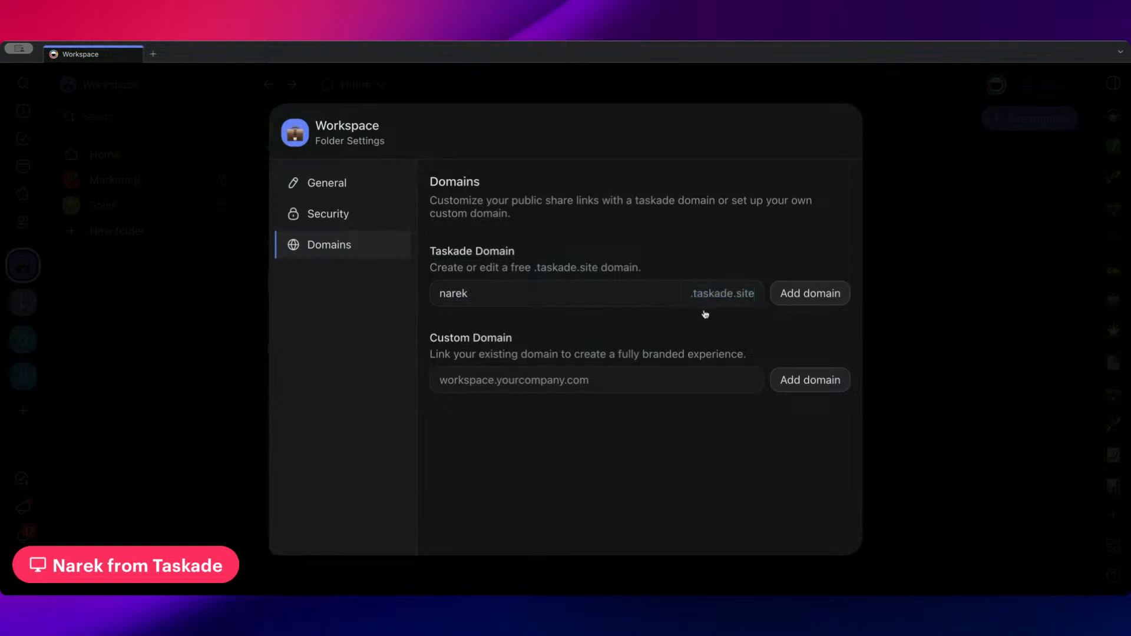
double_click(440, 295)
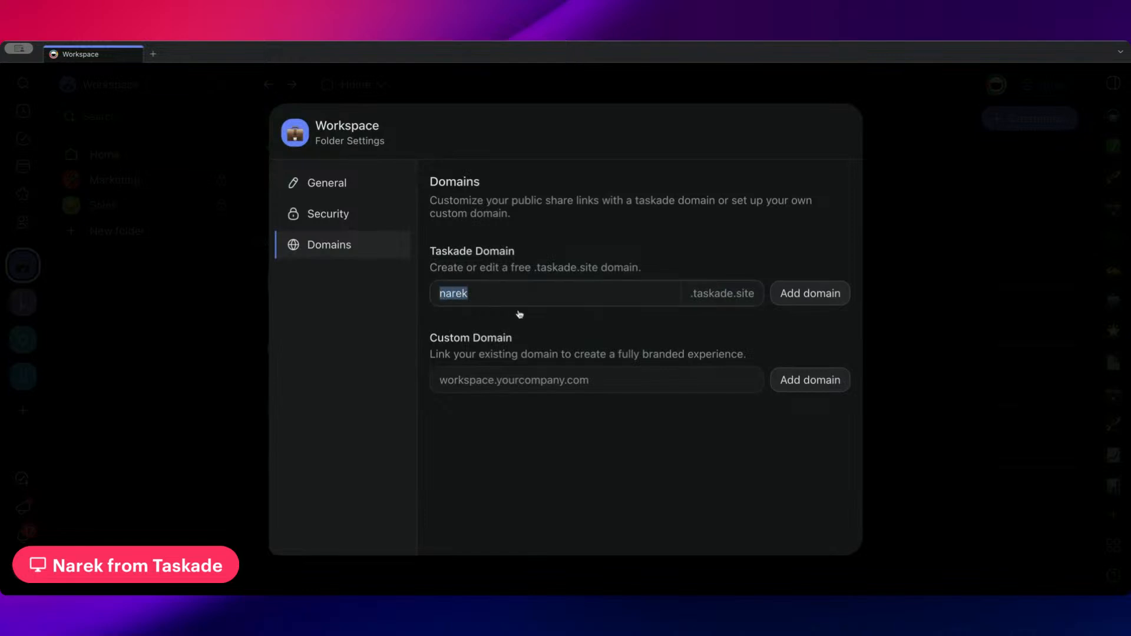
left_click(486, 301)
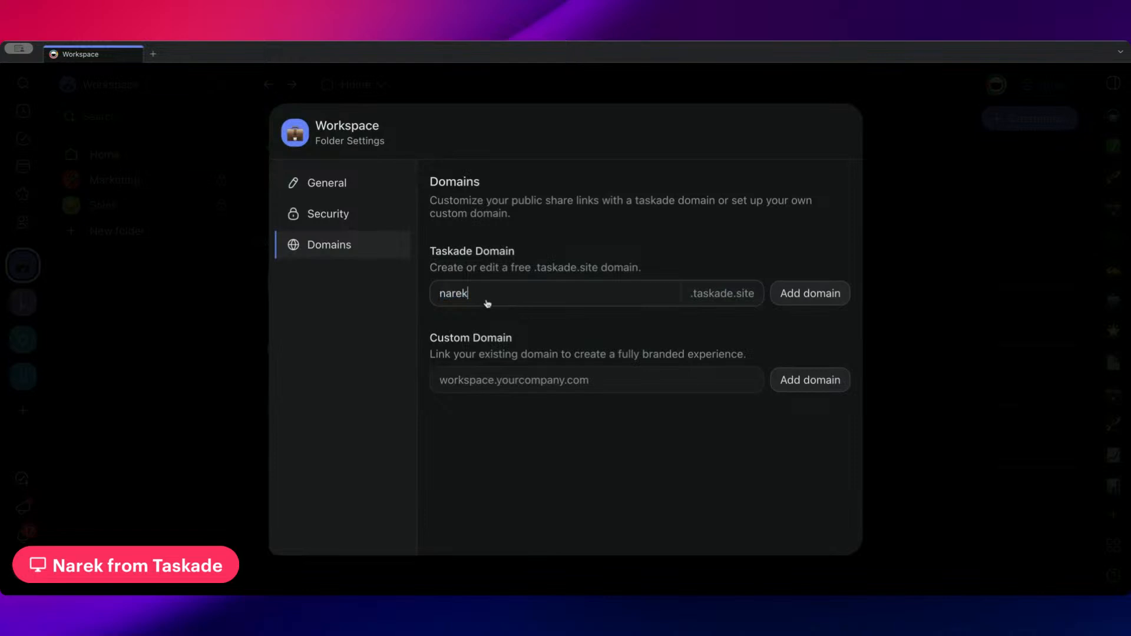
double_click(443, 294)
left_click(484, 294)
left_click(116, 321)
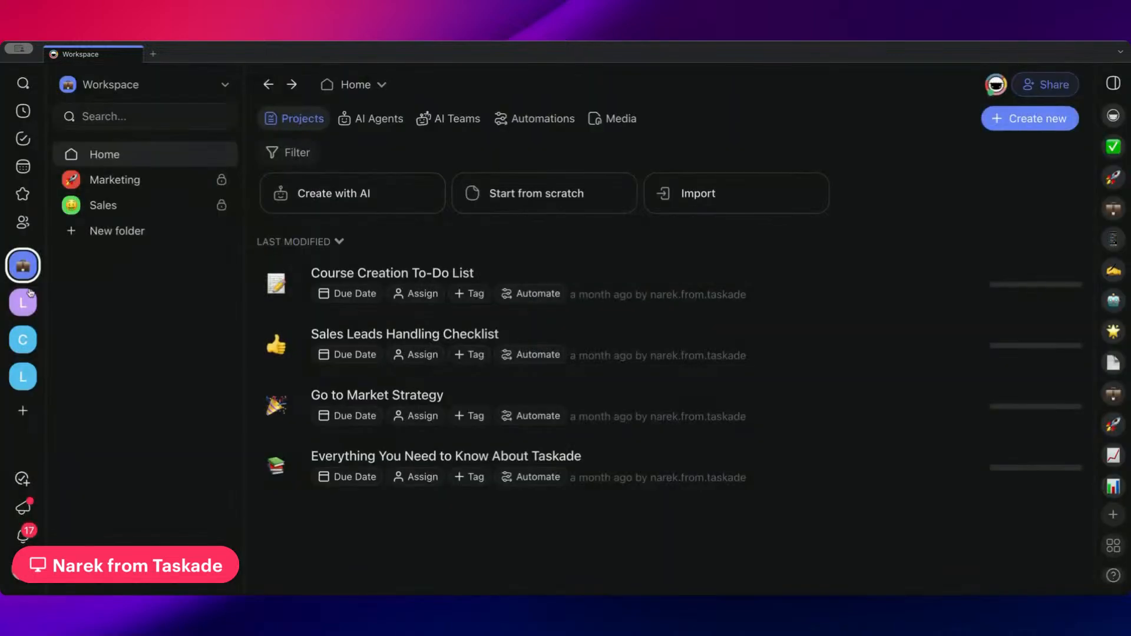
Add projects.taskade.com as the custom domain in the Home folder's domain settings
left_click(382, 87)
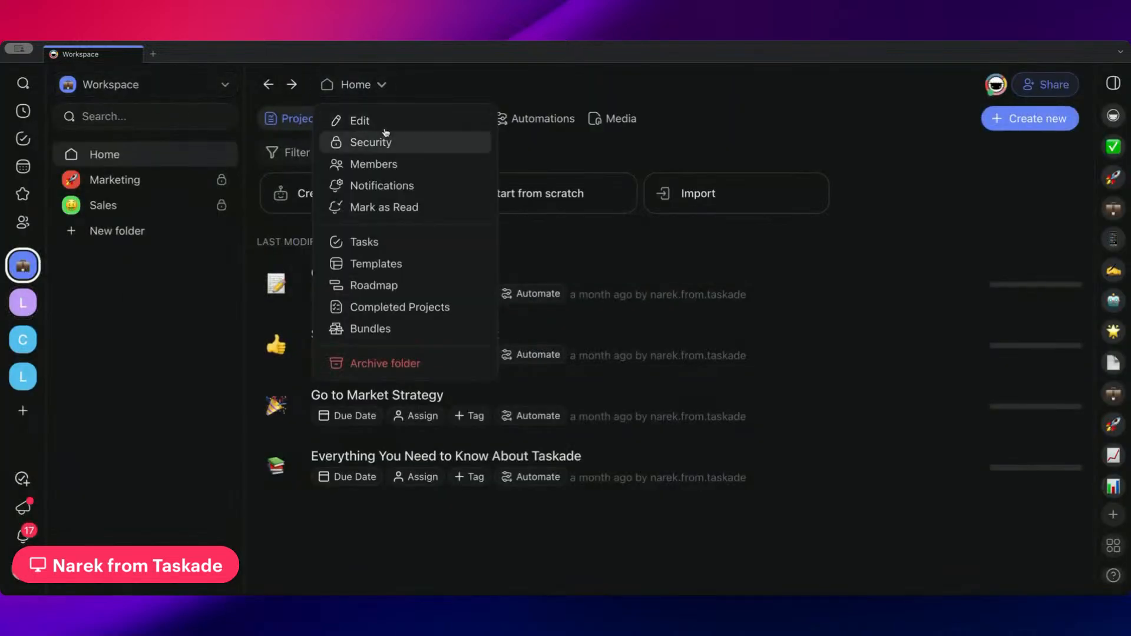
left_click(384, 120)
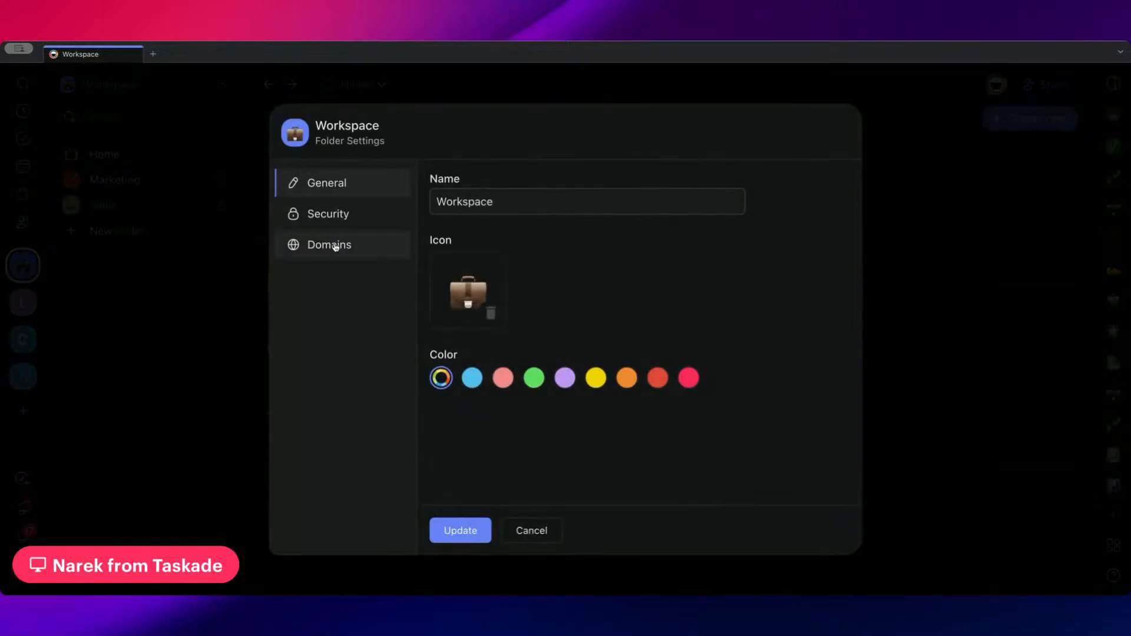
left_click(337, 247)
left_click(589, 376)
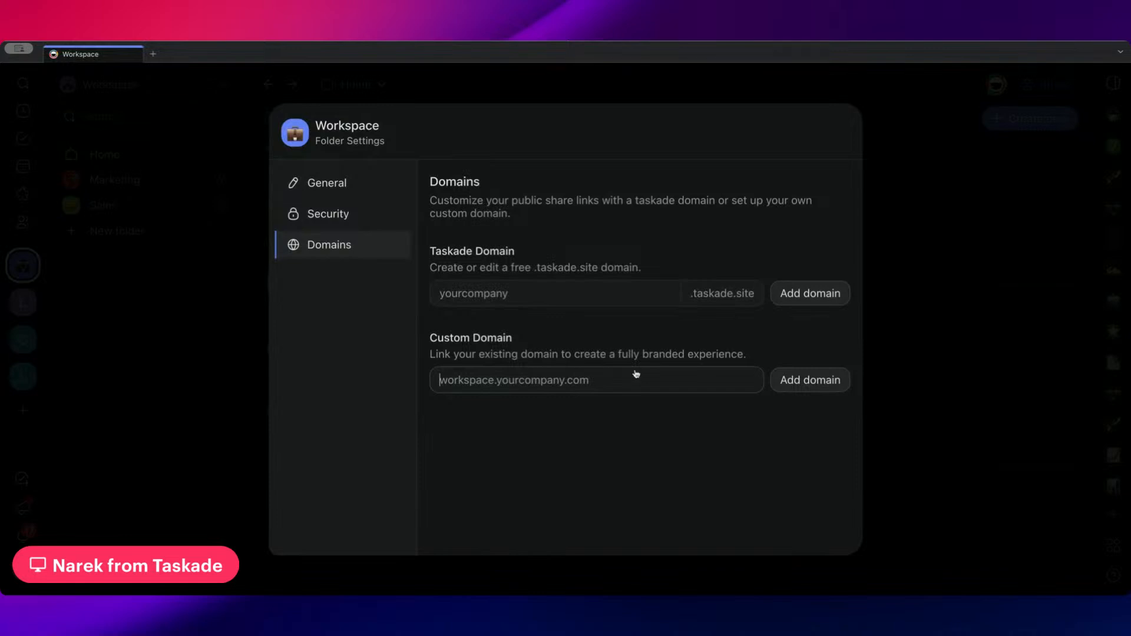
type("projects")
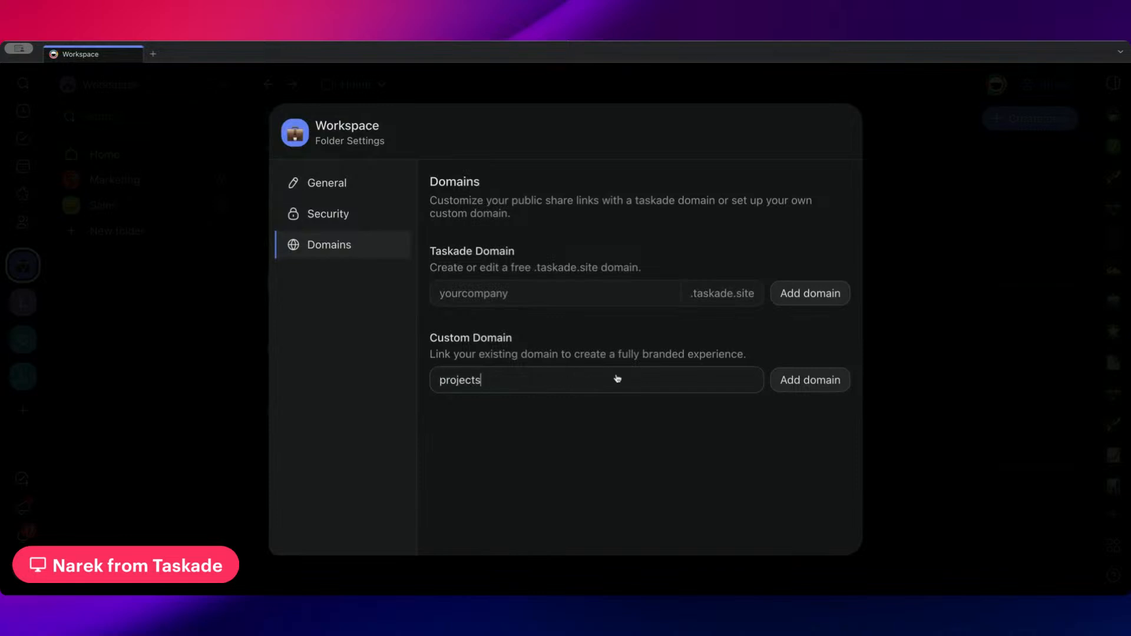
type(".taskade.com")
left_click(806, 386)
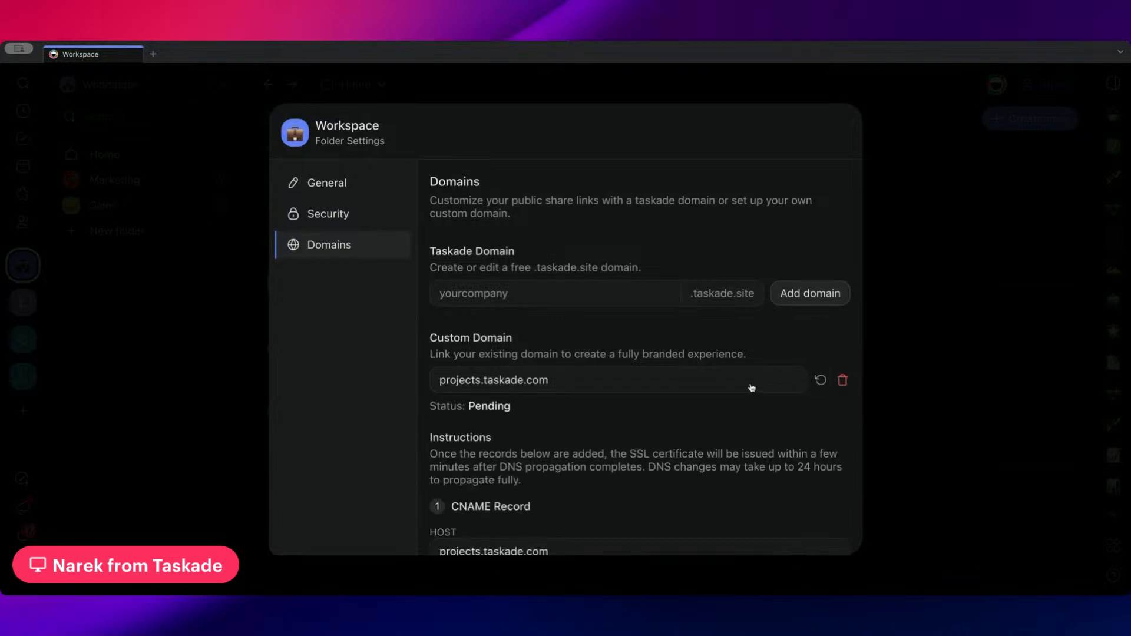
Examine the CNAME and TXT record instructions for connecting the custom domain
scroll(688, 390, "down", 2)
scroll(607, 324, "down", 3)
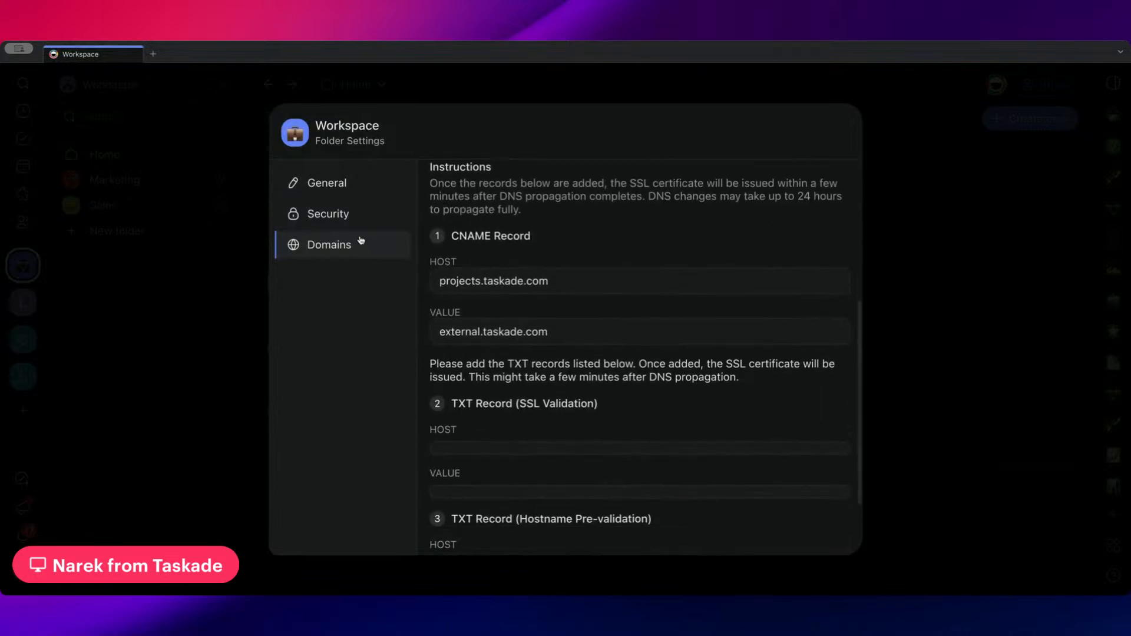
scroll(392, 239, "up", 2)
left_click(377, 221)
left_click(377, 241)
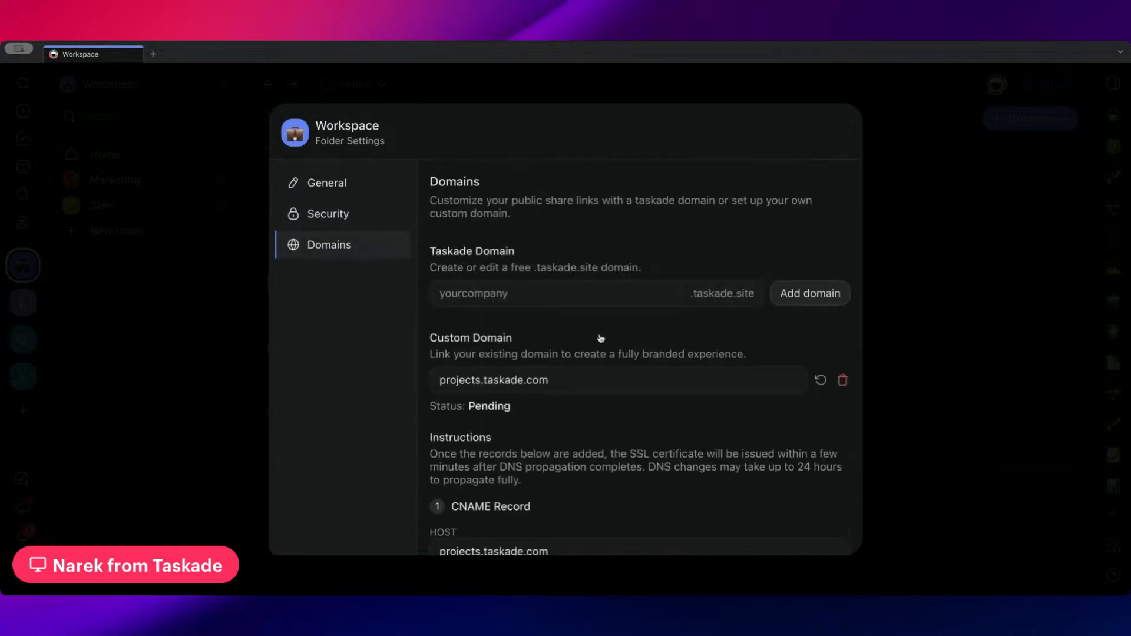
scroll(600, 338, "down", 4)
scroll(611, 331, "up", 2)
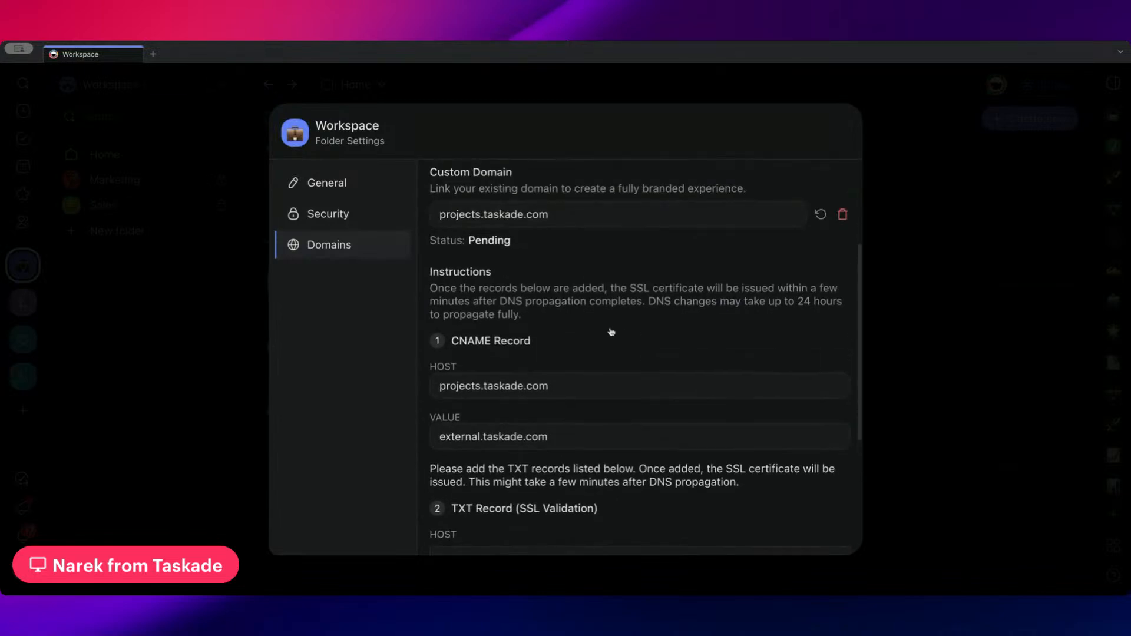
scroll(589, 329, "up", 1)
scroll(512, 363, "down", 1)
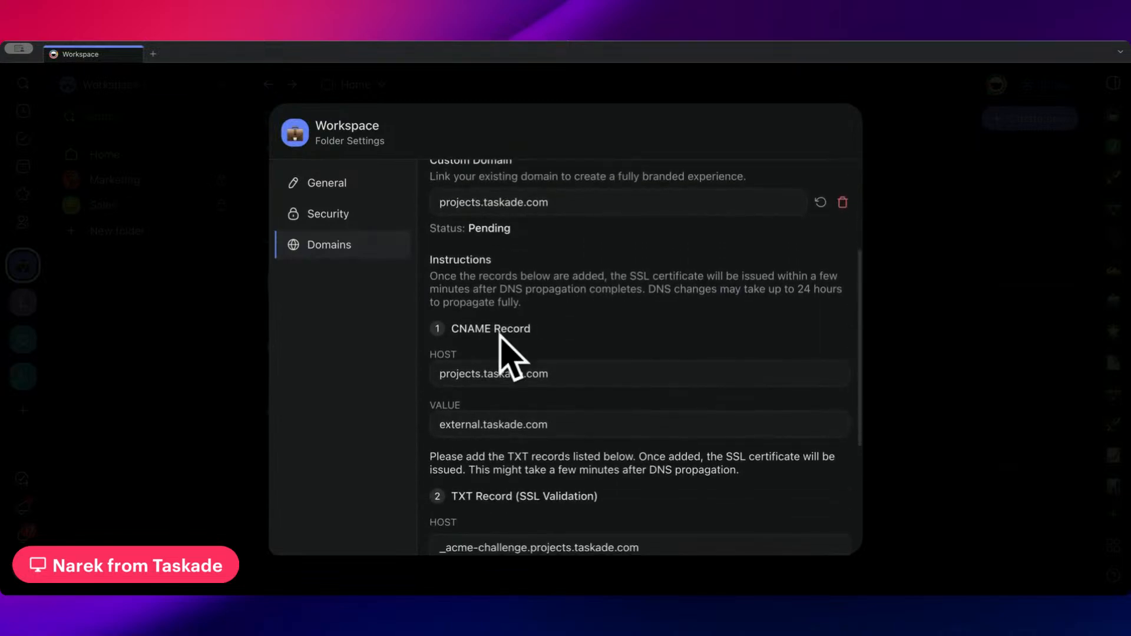
scroll(500, 335, "down", 4)
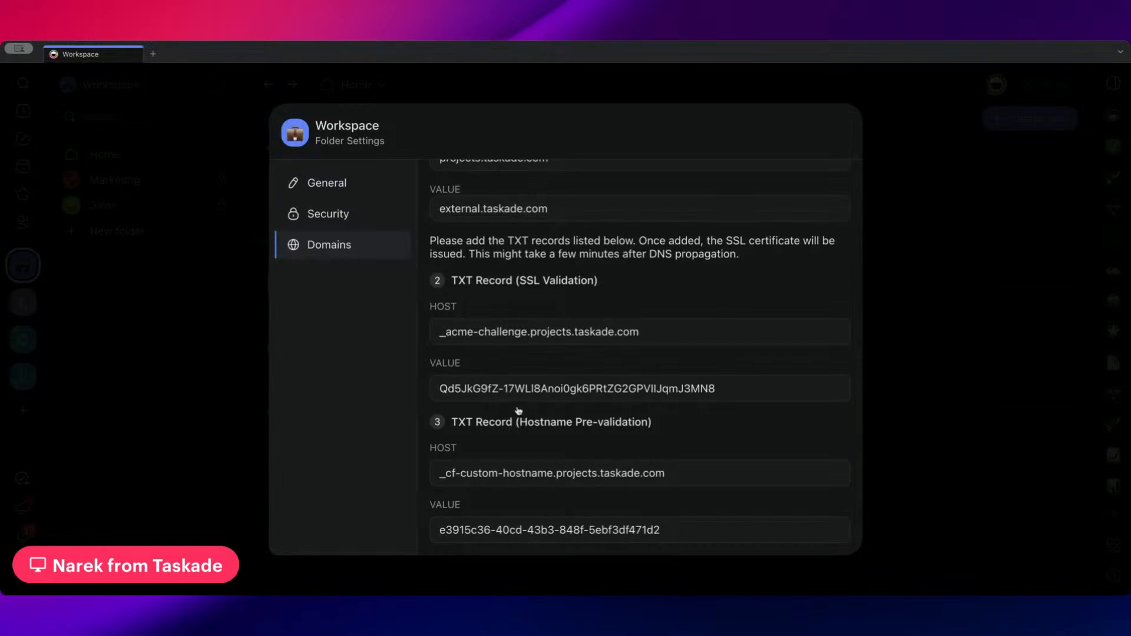
Examine the host of the CNAME record, highlighting the full projects.taskade.com address and its taskade part
scroll(527, 389, "up", 4)
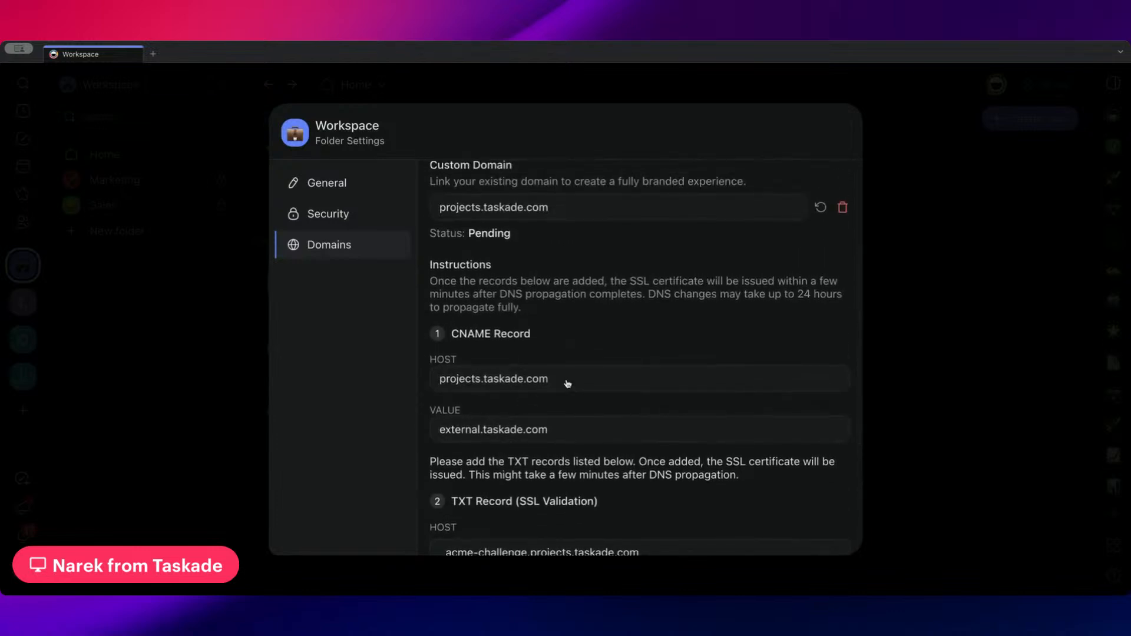
left_click_drag(567, 384, 438, 383)
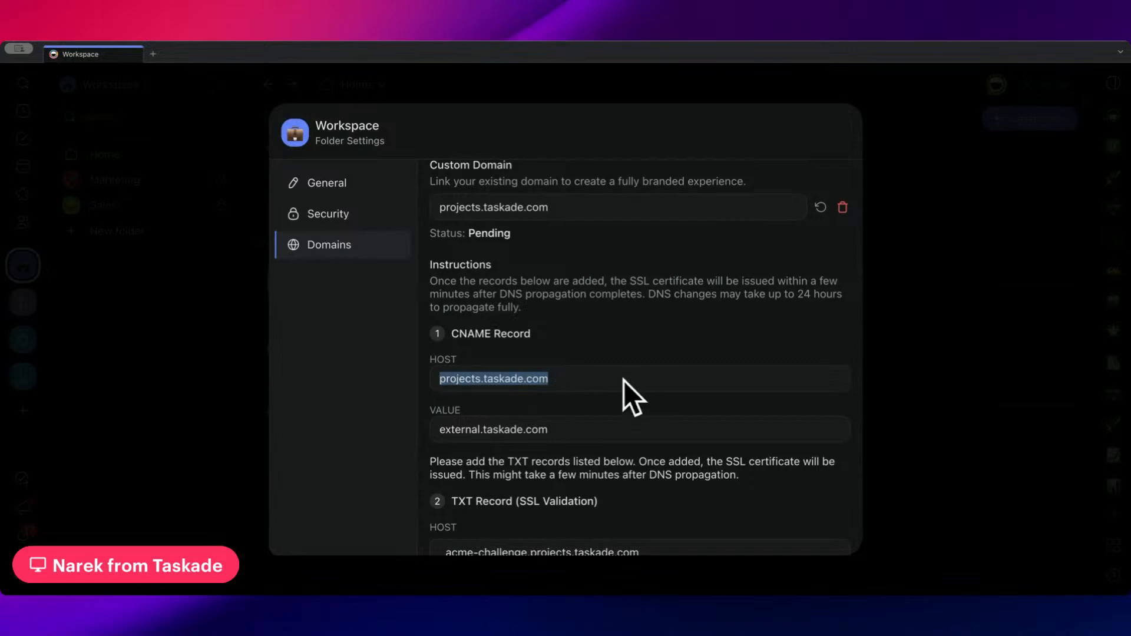
scroll(601, 365, "down", 4)
scroll(574, 330, "up", 3)
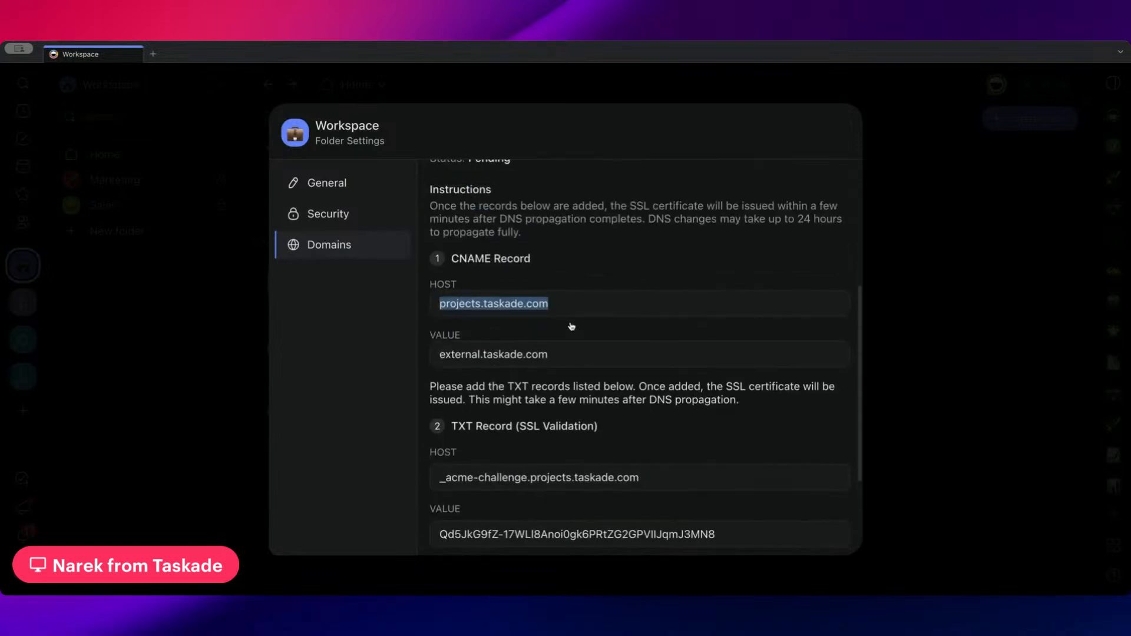
left_click(487, 305)
double_click(486, 305)
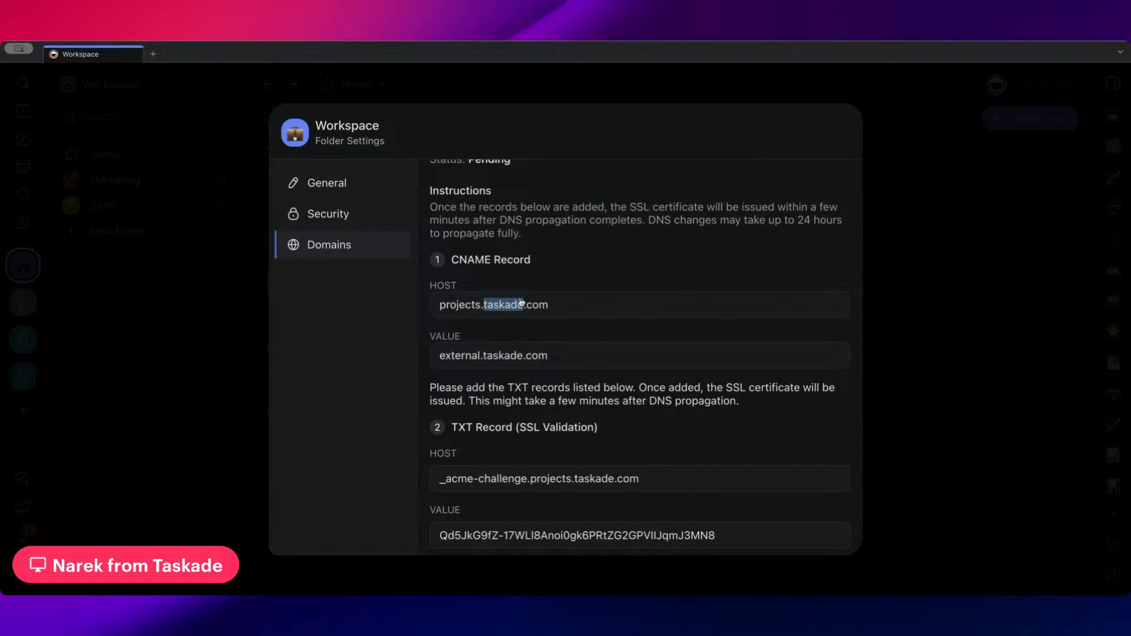
left_click(583, 315)
Review the TXT validation records, the custom domain's status and the DNS propagation instructions, and close the folder settings
scroll(611, 323, "down", 1)
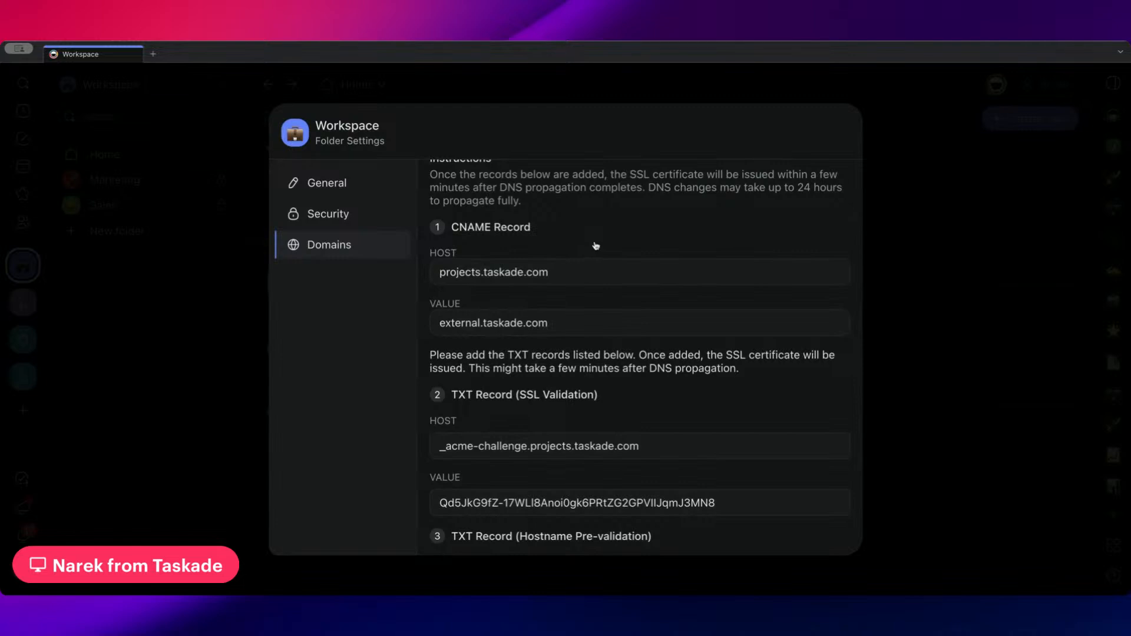
scroll(619, 280, "down", 4)
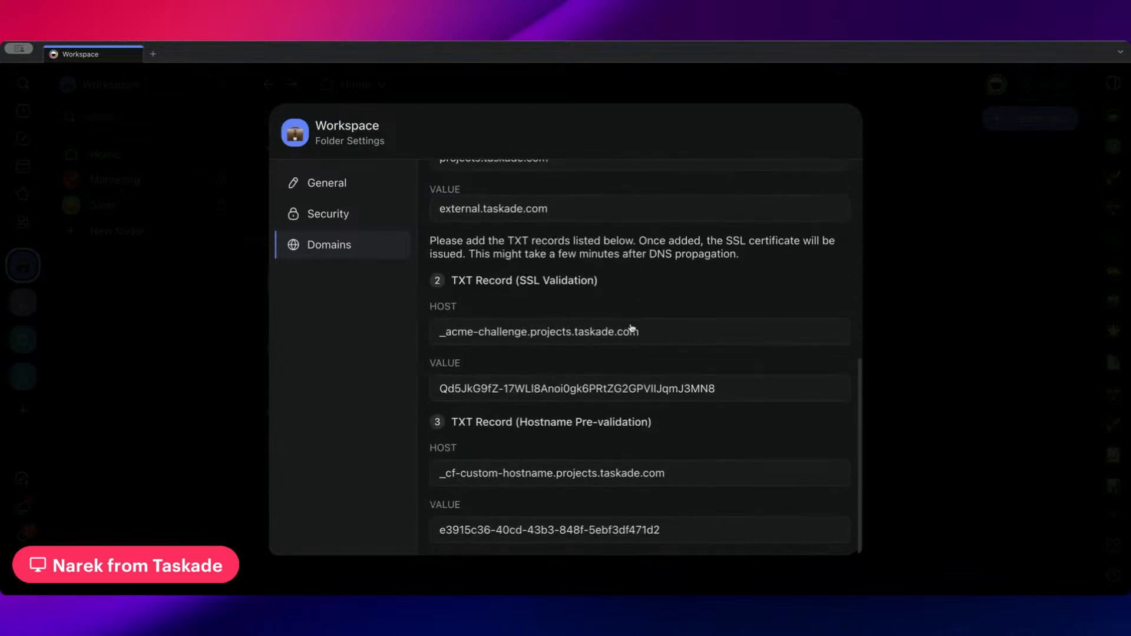
scroll(630, 328, "up", 10)
scroll(637, 333, "up", 2)
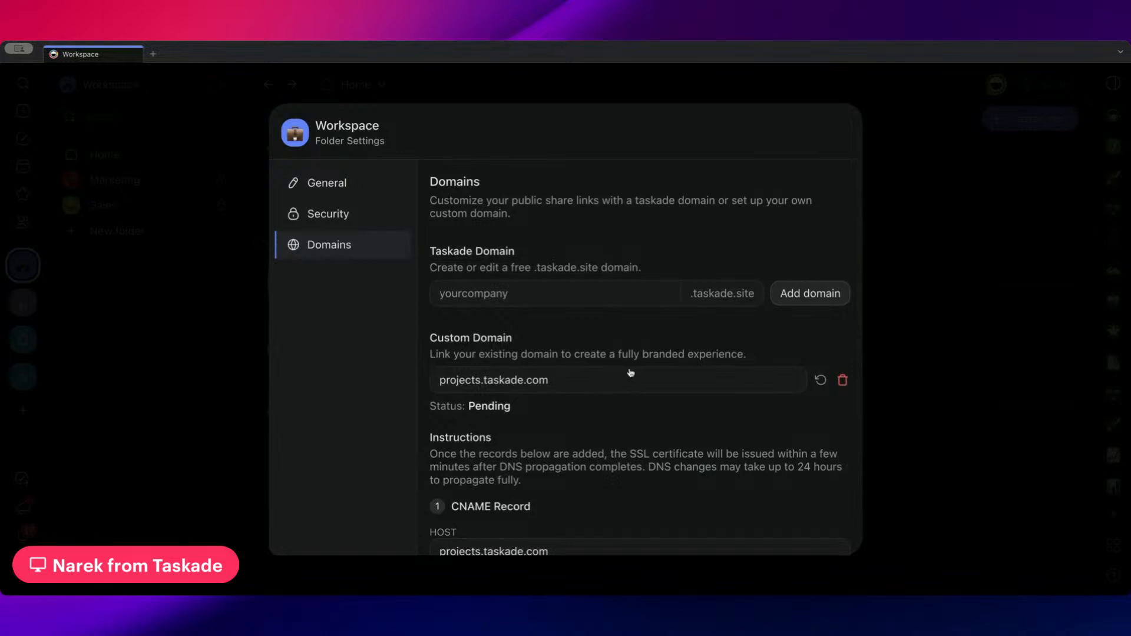
scroll(630, 372, "down", 2)
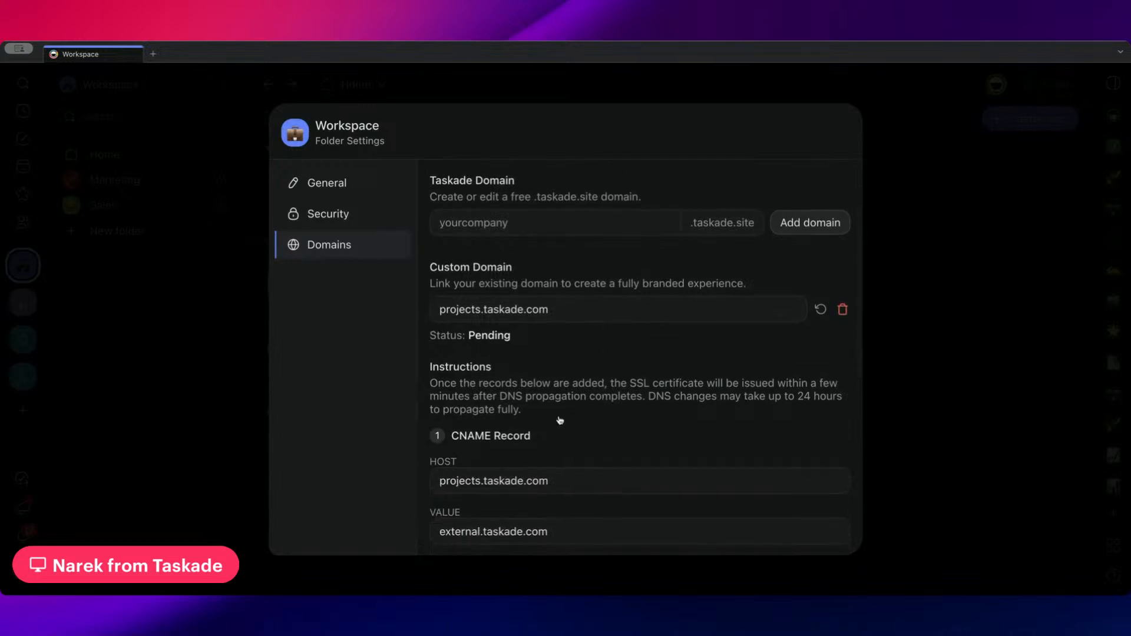
scroll(560, 420, "down", 8)
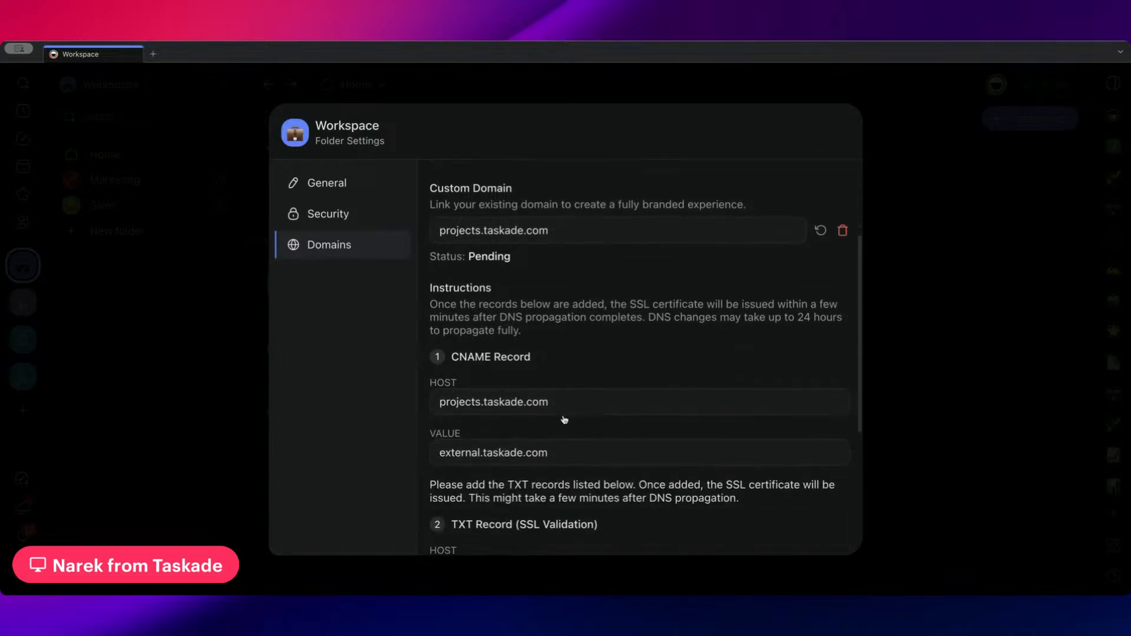
scroll(650, 330, "up", 10)
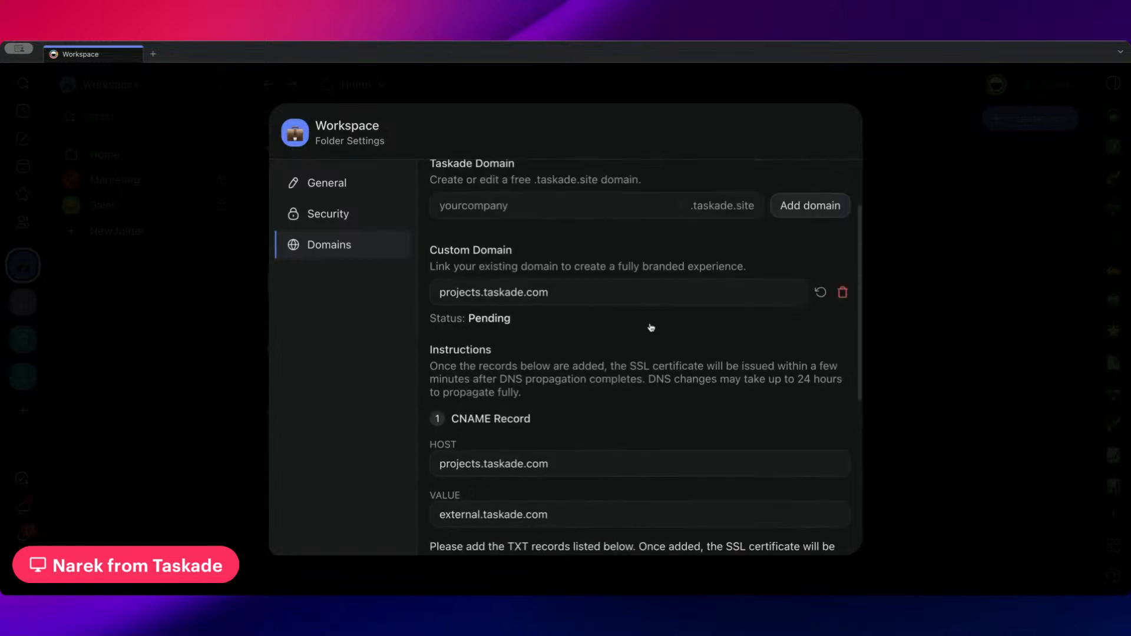
scroll(562, 431, "down", 6)
scroll(637, 398, "up", 3)
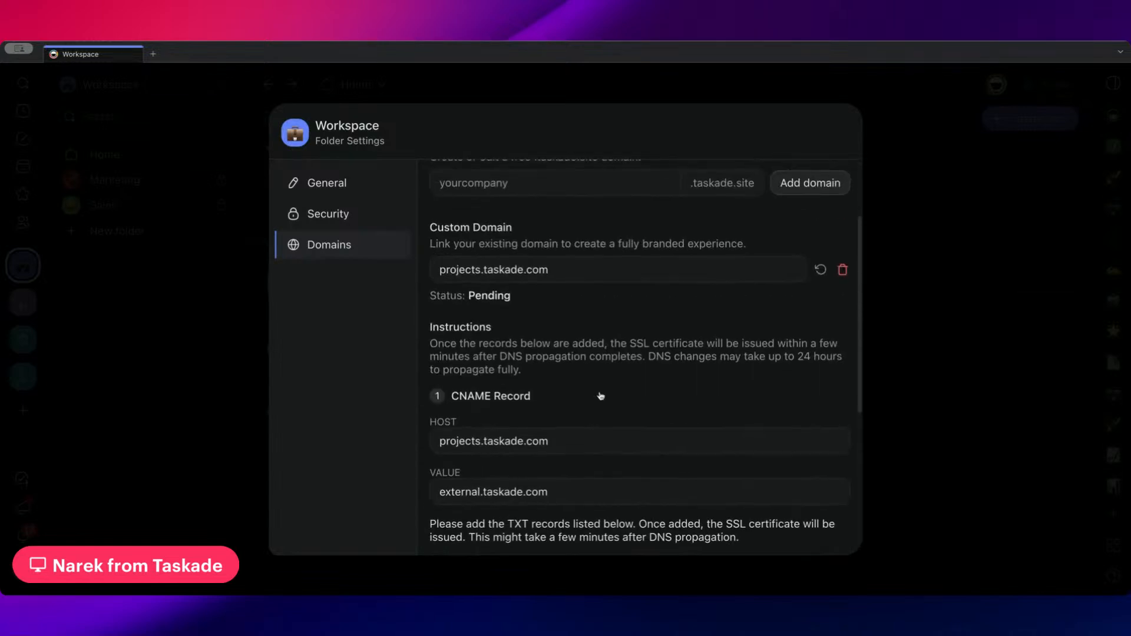
scroll(588, 407, "down", 2)
scroll(509, 416, "down", 1)
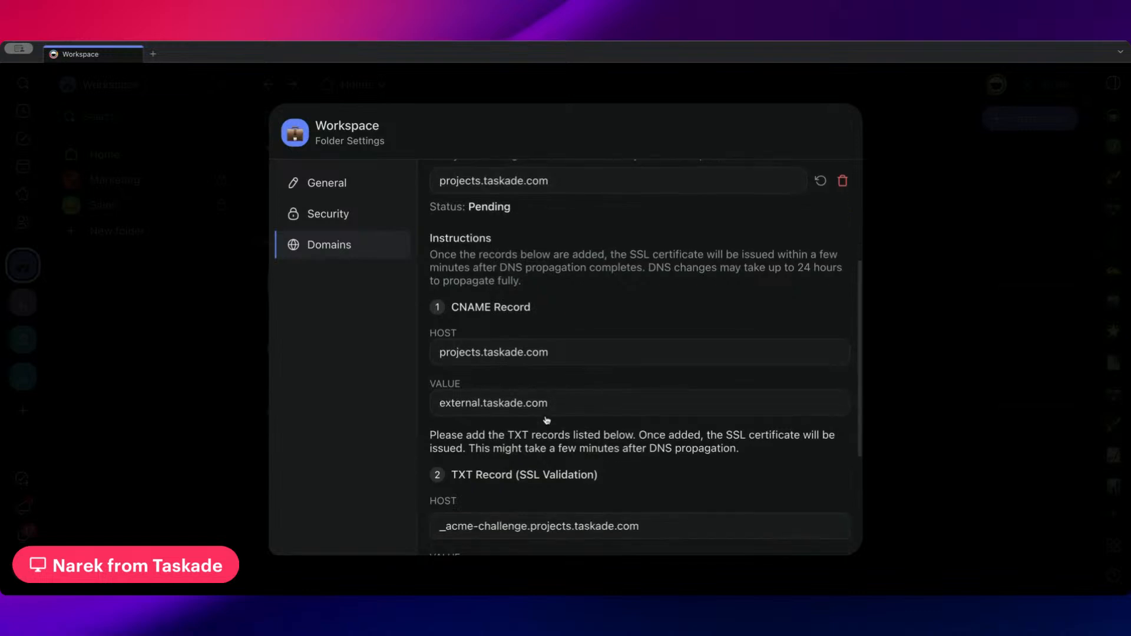
left_click(886, 257)
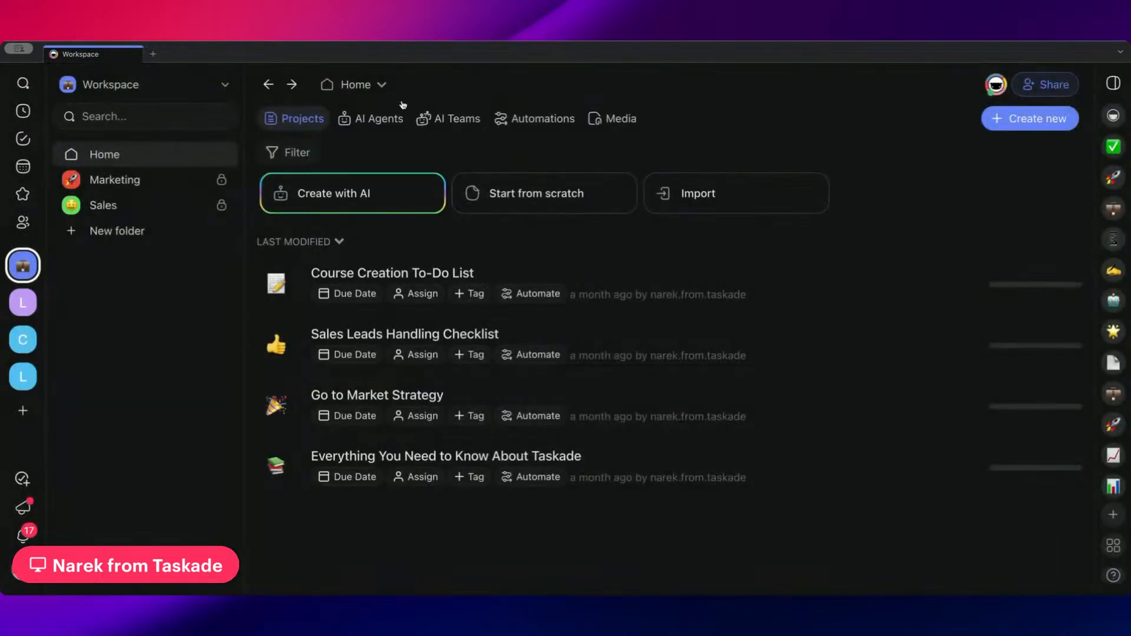
Open the Share & Embed settings of the Customer Support agent in the Home folder
left_click(381, 118)
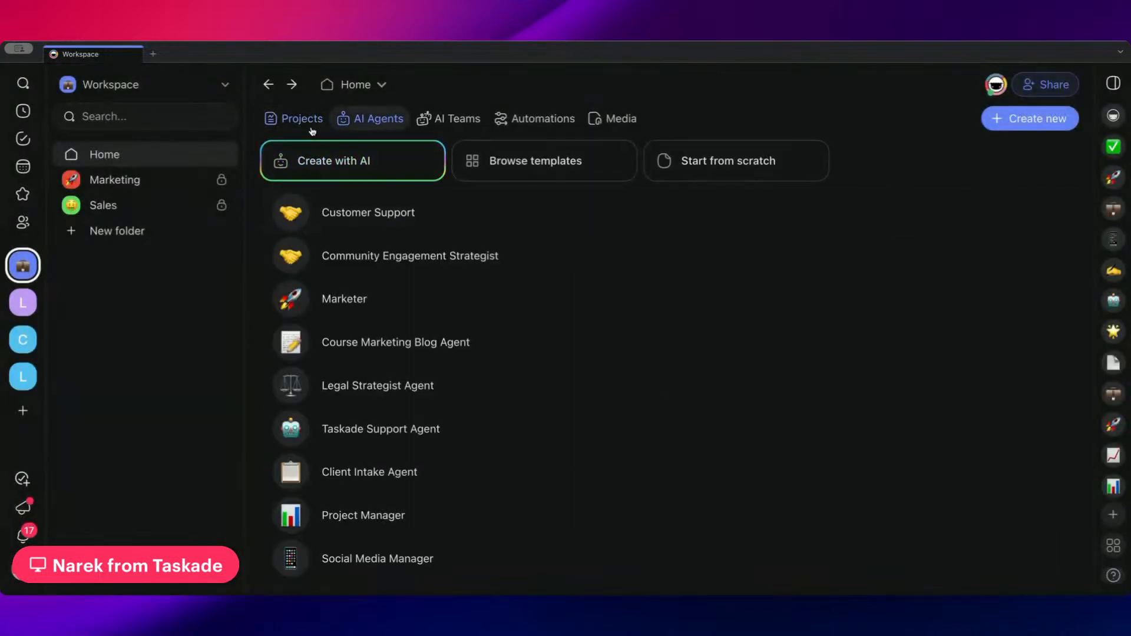
mouse_move(712, 224)
left_click(1016, 221)
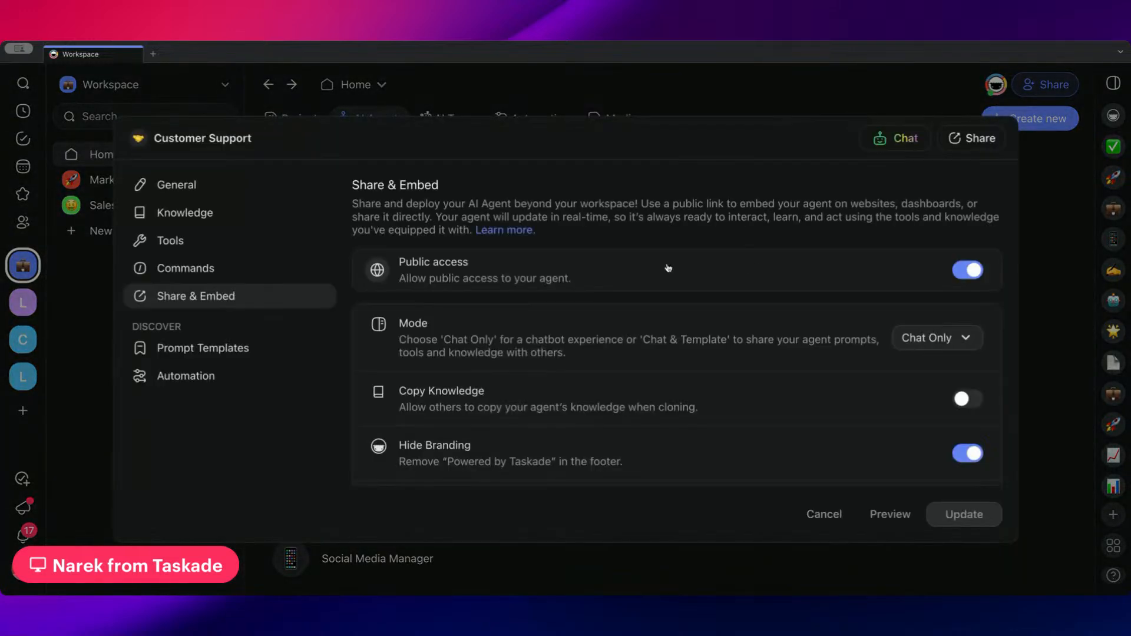
Examine the Customer Support agent's share link, embed code and widget script, highlight the share link, and close the agent settings
scroll(669, 312, "down", 5)
scroll(668, 310, "down", 4)
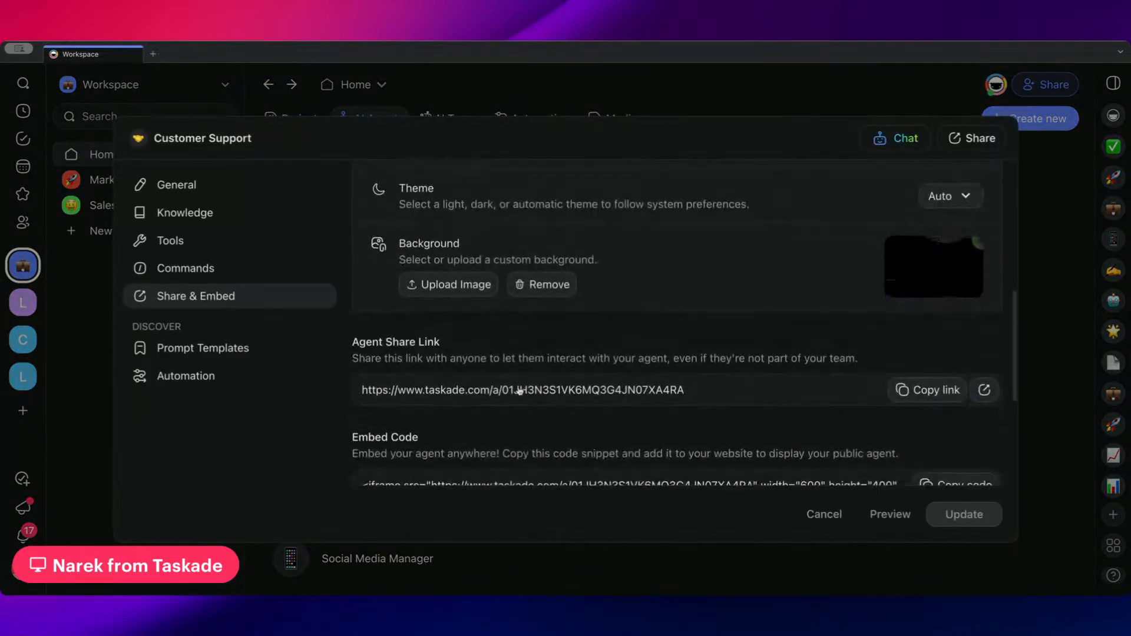
scroll(372, 263, "up", 1)
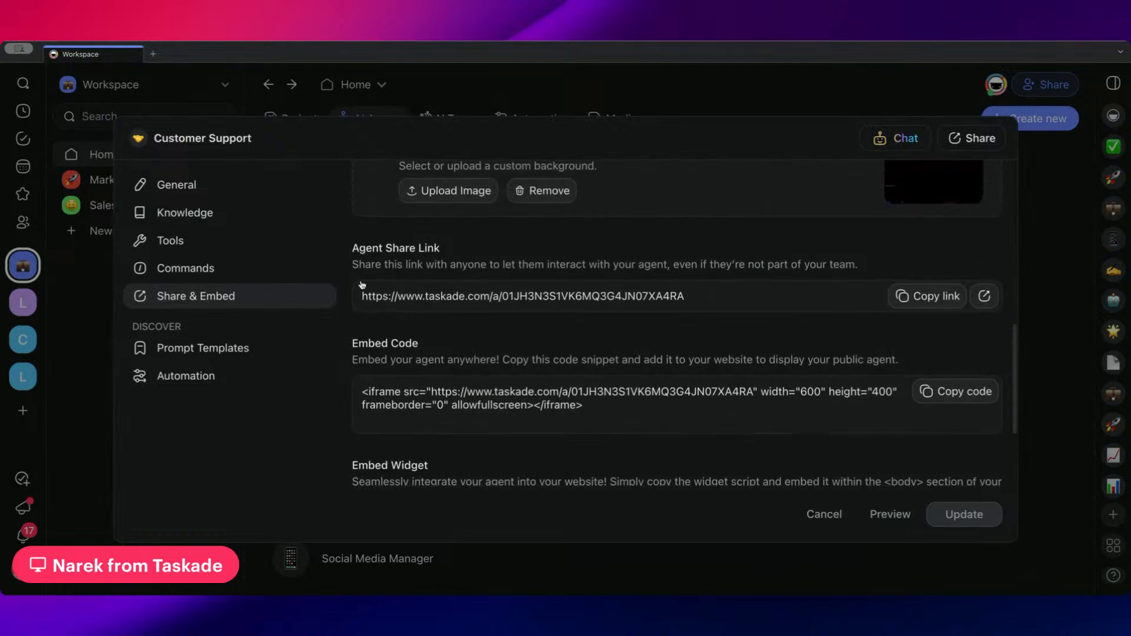
scroll(382, 283, "down", 3)
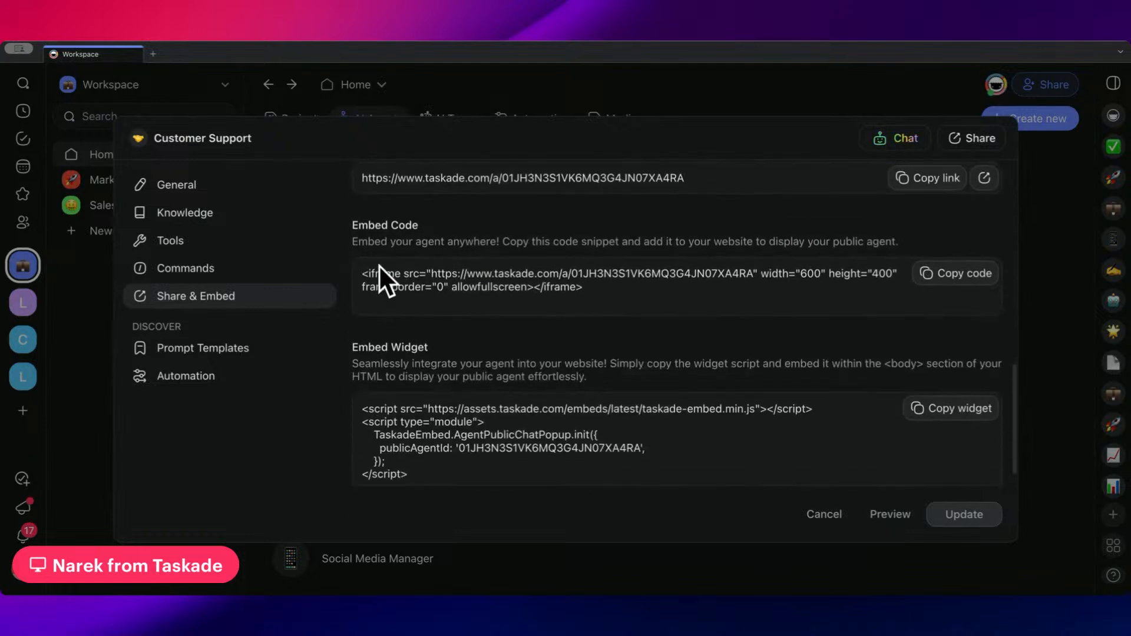
scroll(383, 277, "up", 2)
scroll(395, 275, "down", 1)
left_click_drag(369, 255, 684, 255)
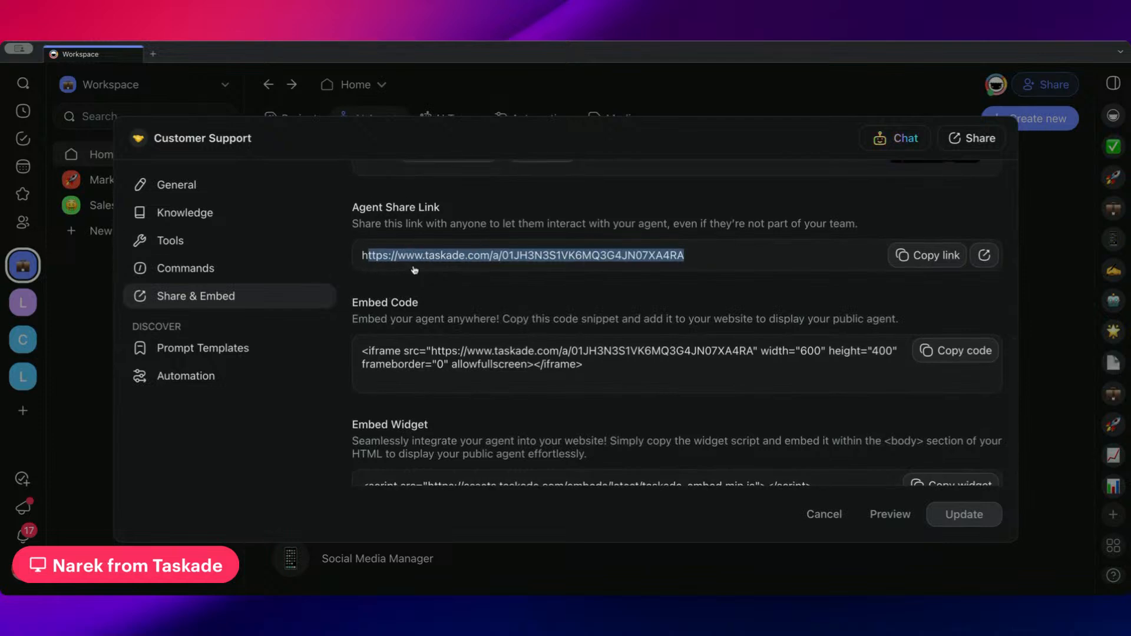
left_click(730, 97)
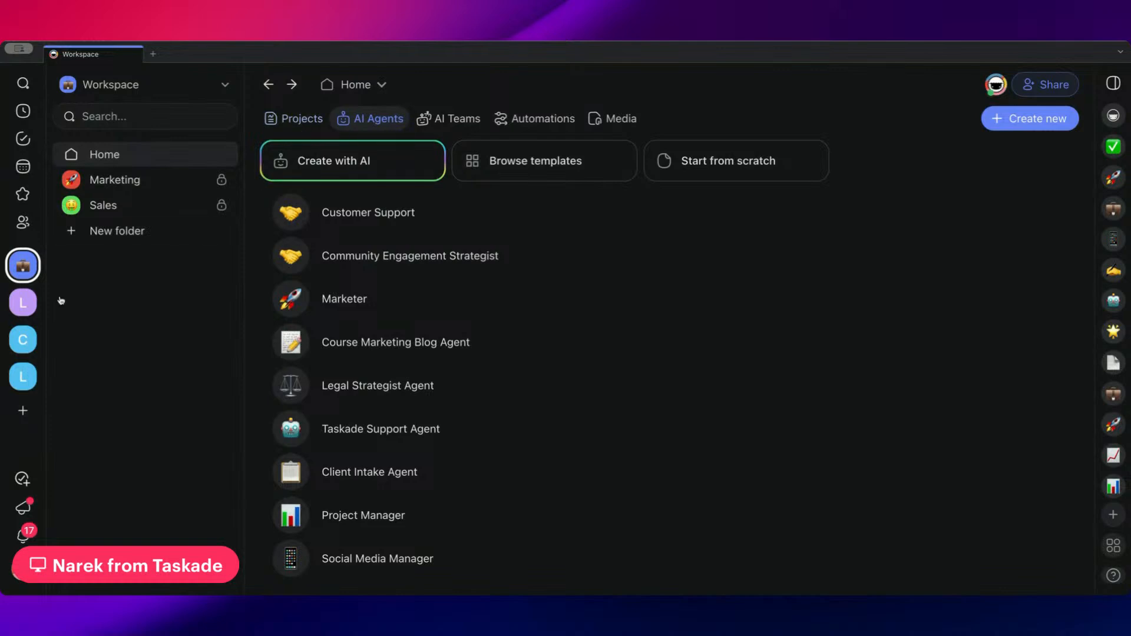
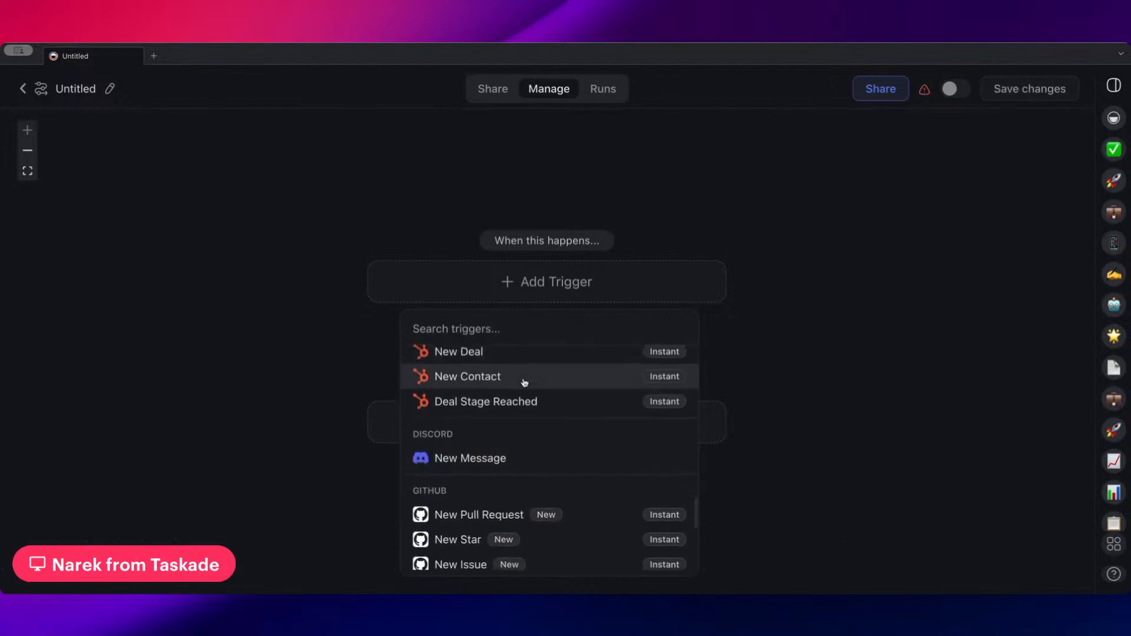
Search the triggers for Github and add GitHub's New Pull Request as the automation's trigger
type("Github")
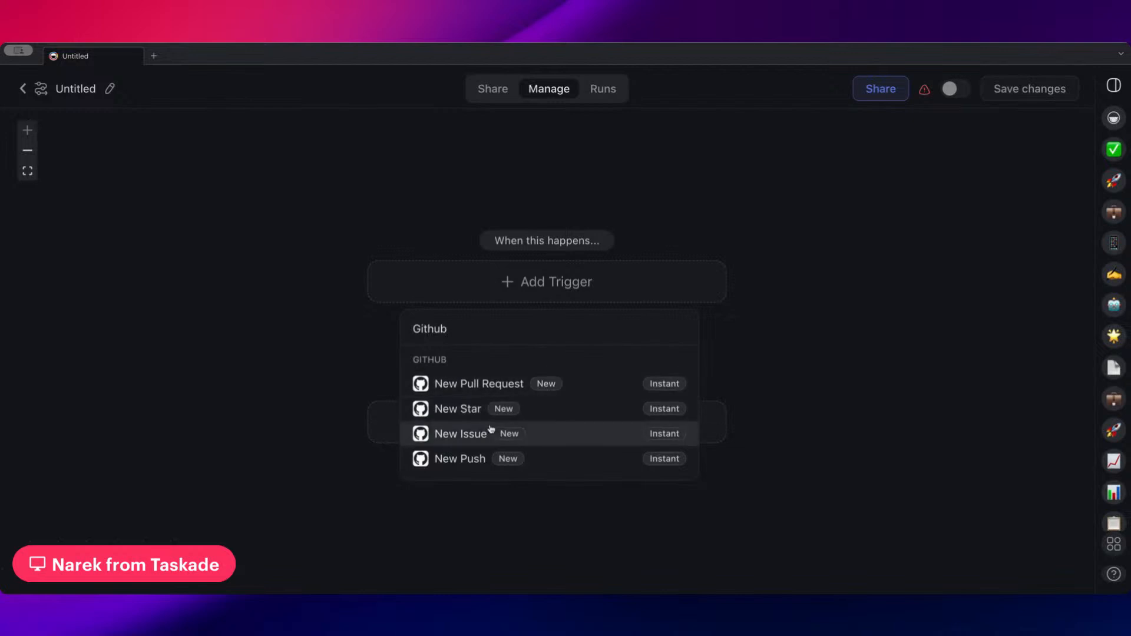
double_click(532, 332)
left_click(547, 388)
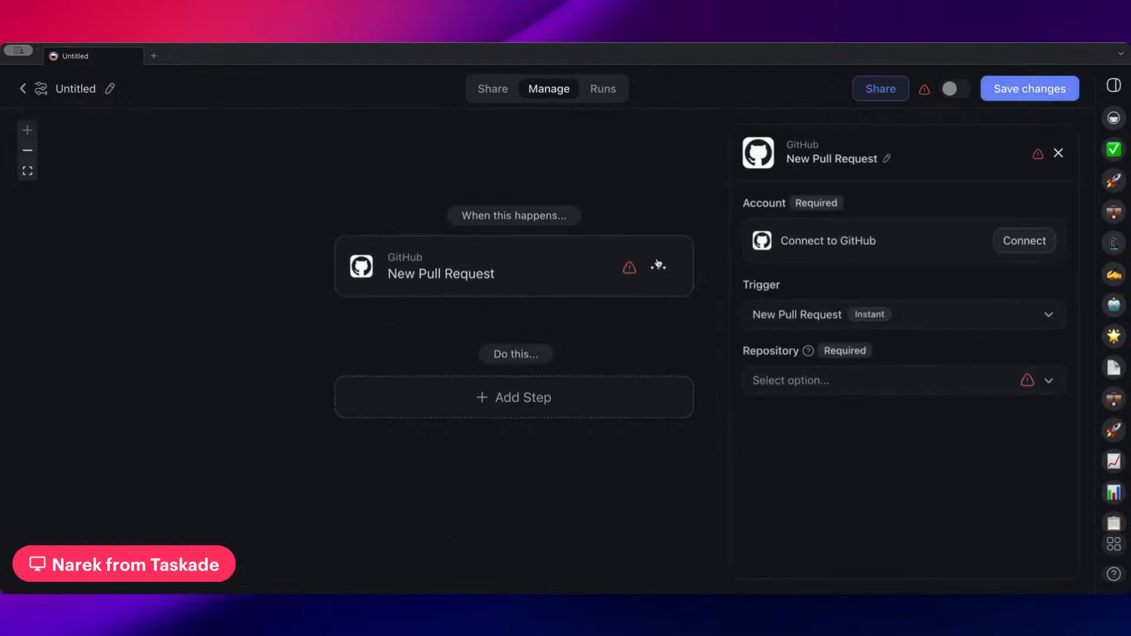
Search the actions for a new step with "gith", review the GitHub actions, and close the list without adding one
left_click(560, 399)
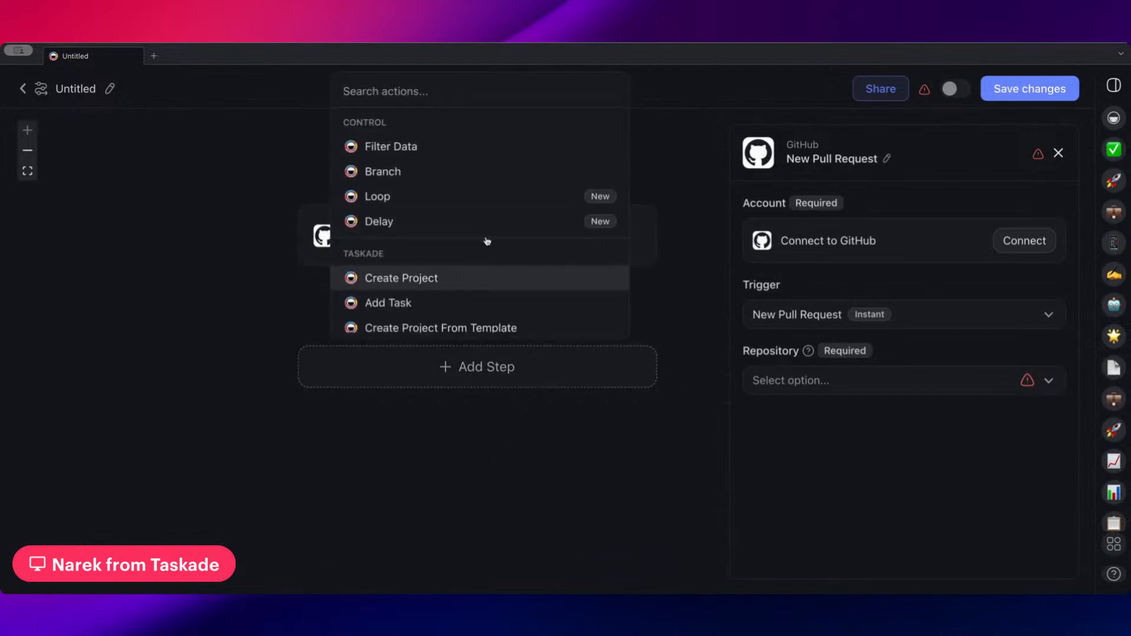
type("gith")
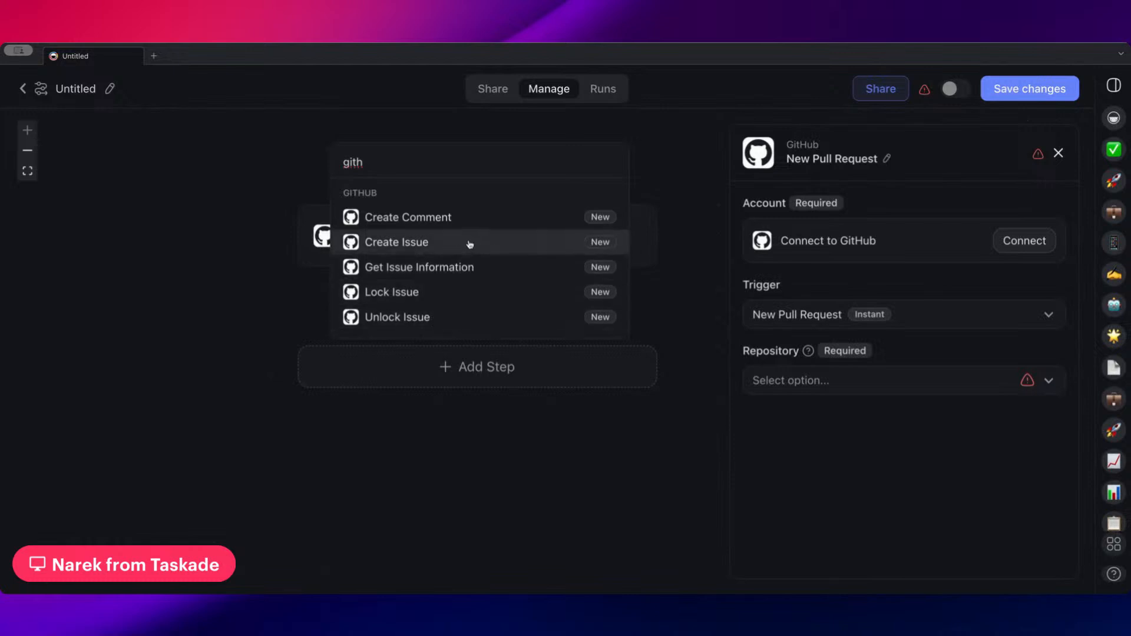
left_click(201, 312)
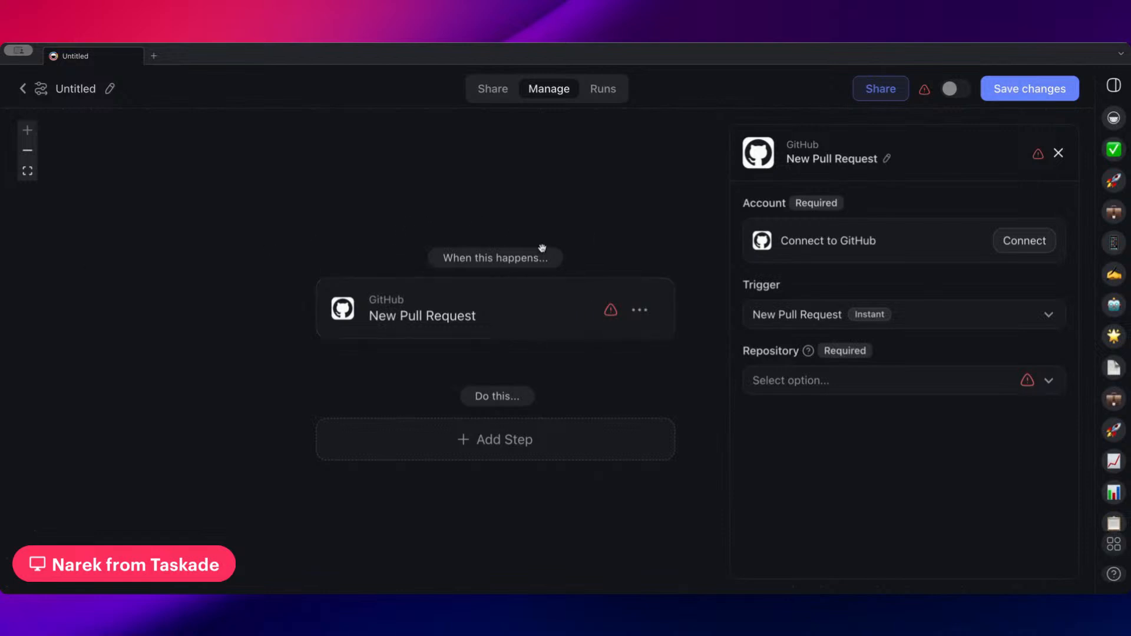
Delete the GitHub trigger, browse the available triggers, and add Taskade's Project Completed trigger in its place
left_click(641, 314)
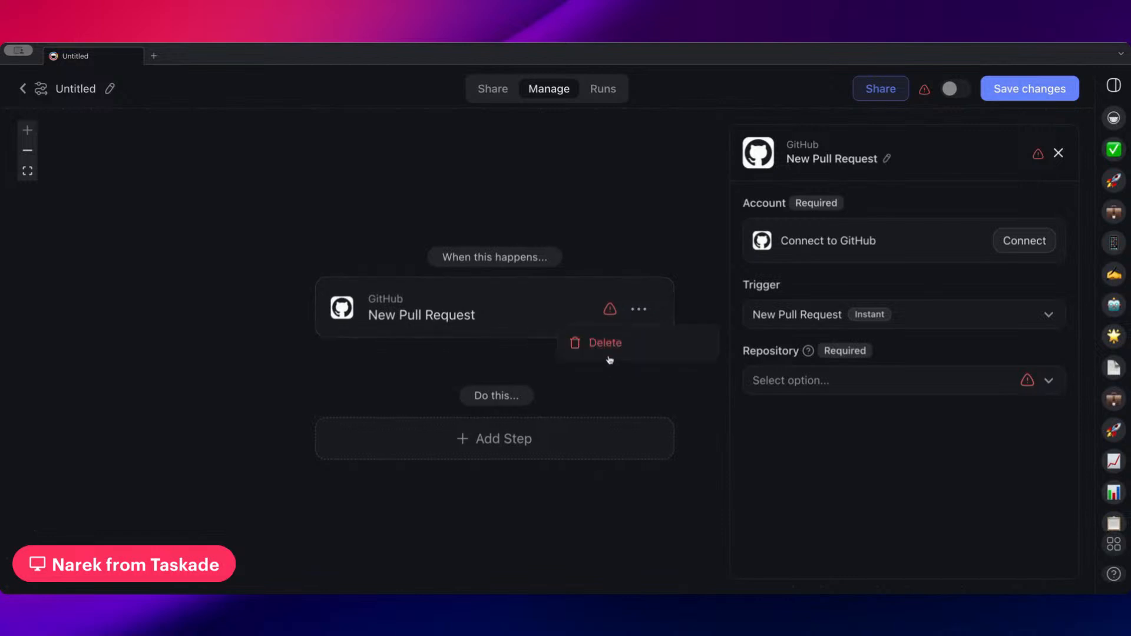
left_click(606, 343)
left_click(555, 306)
scroll(467, 395, "down", 3)
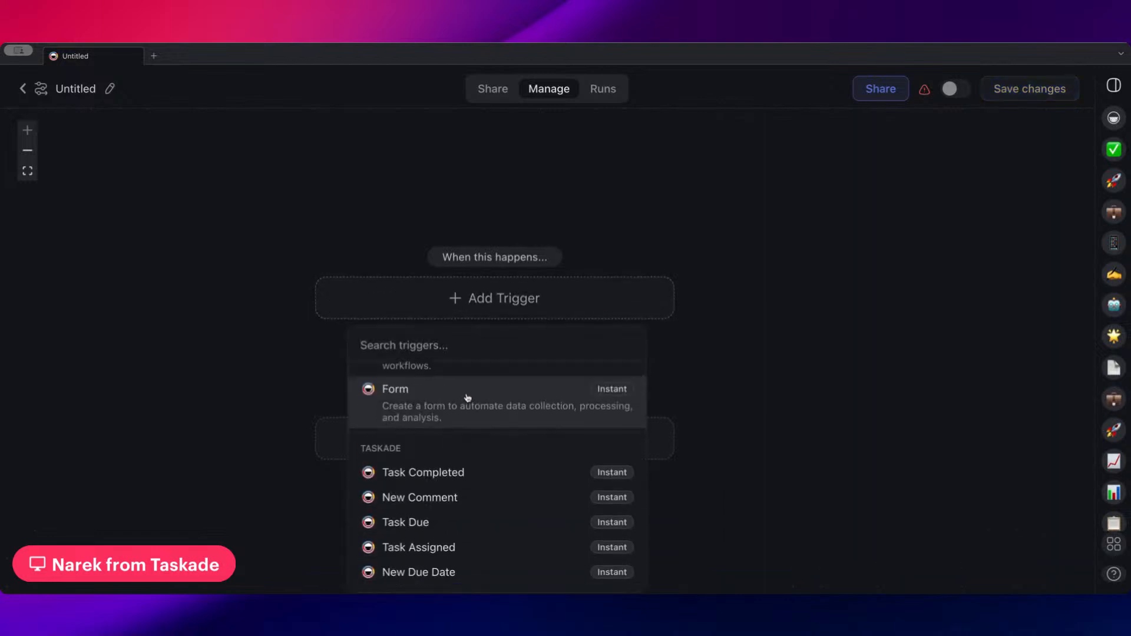
scroll(466, 359, "up", 3)
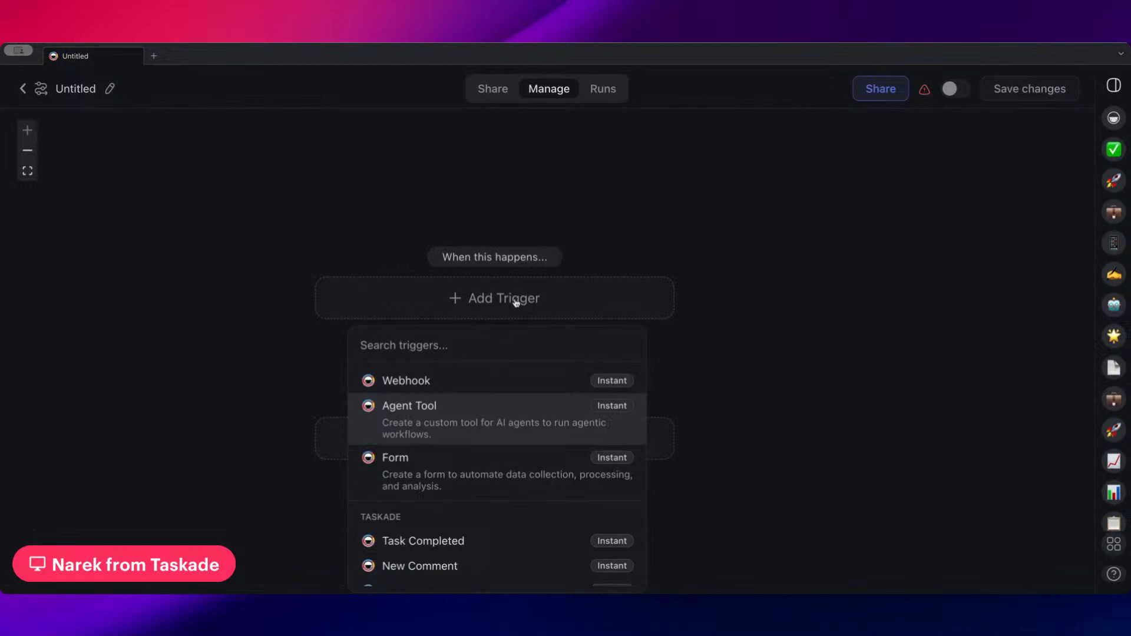
scroll(449, 416, "down", 6)
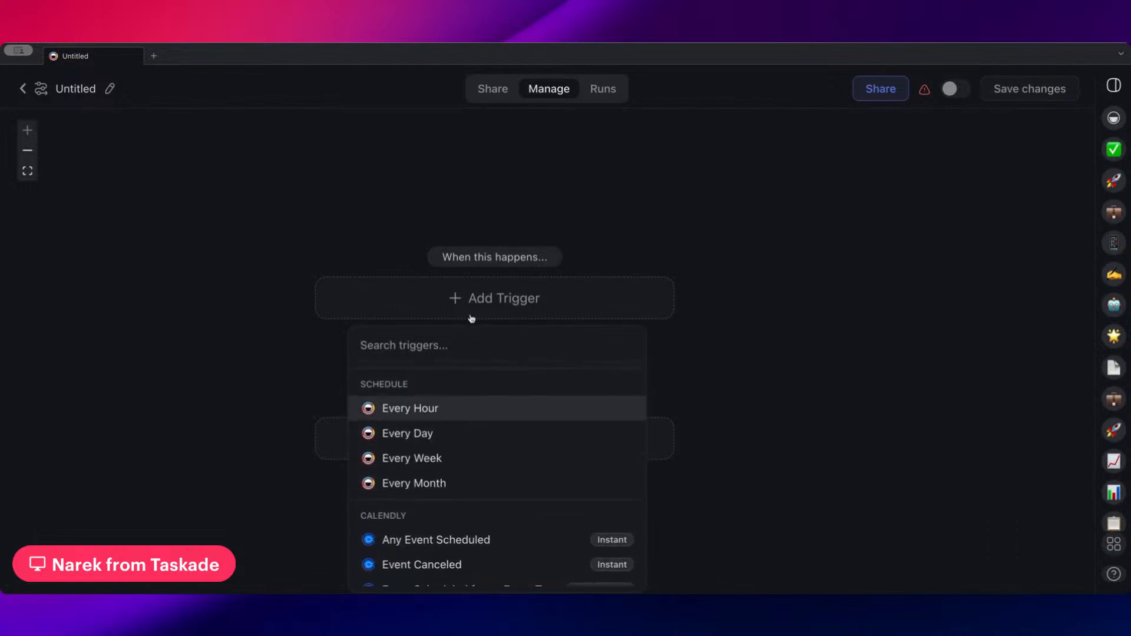
scroll(458, 415, "up", 6)
scroll(459, 417, "down", 3)
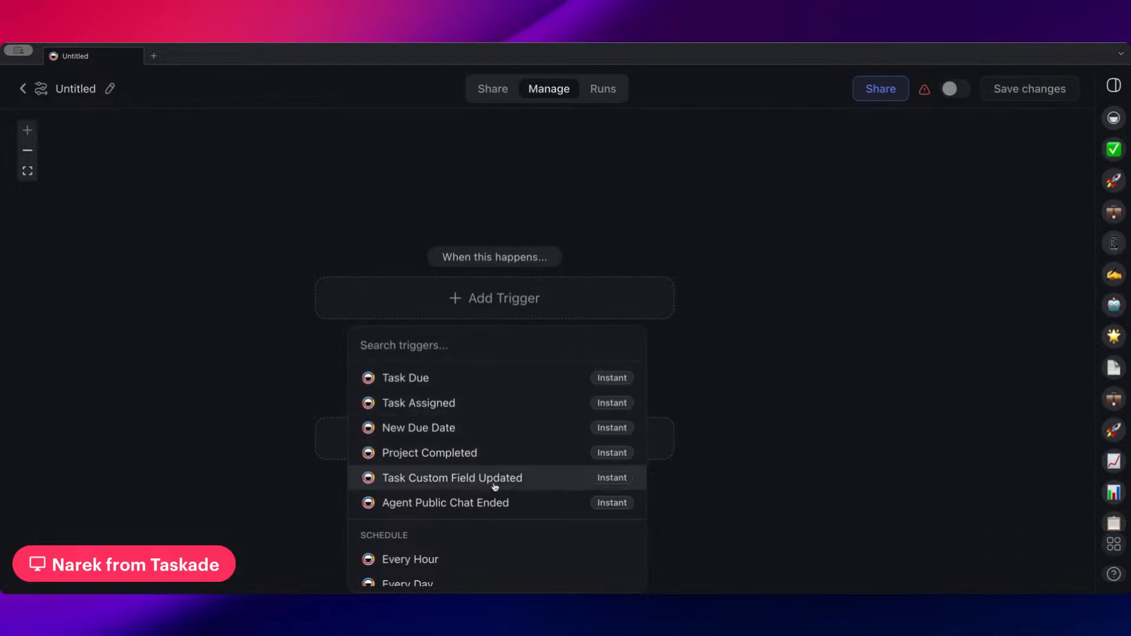
left_click(479, 453)
Add a Delay step to the automation beneath the Project Completed trigger
left_click(503, 405)
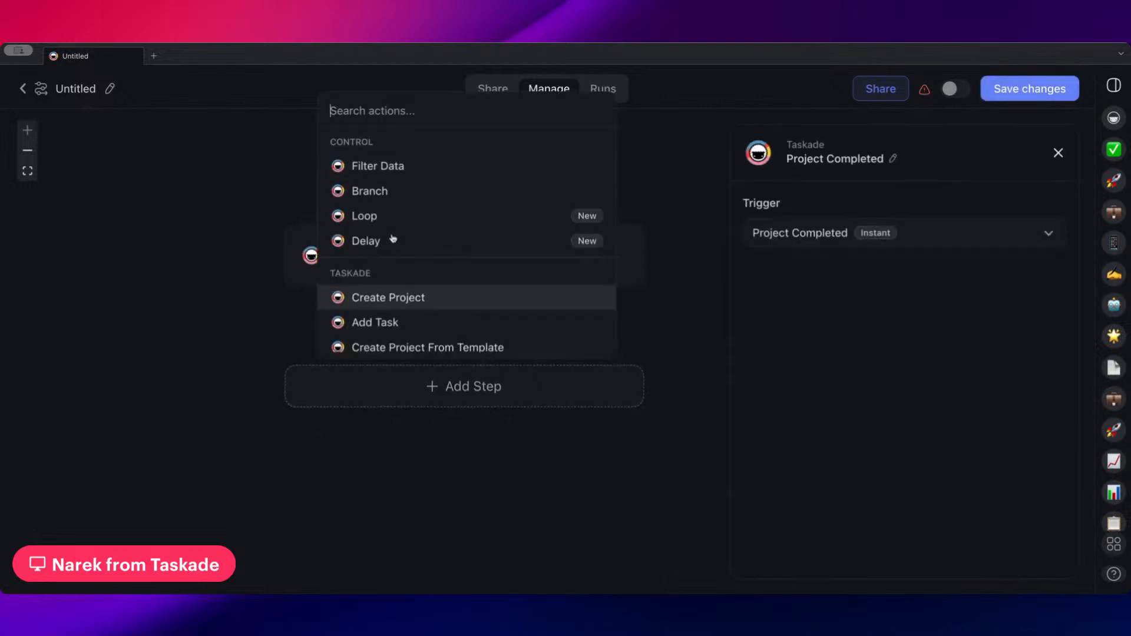
left_click(405, 244)
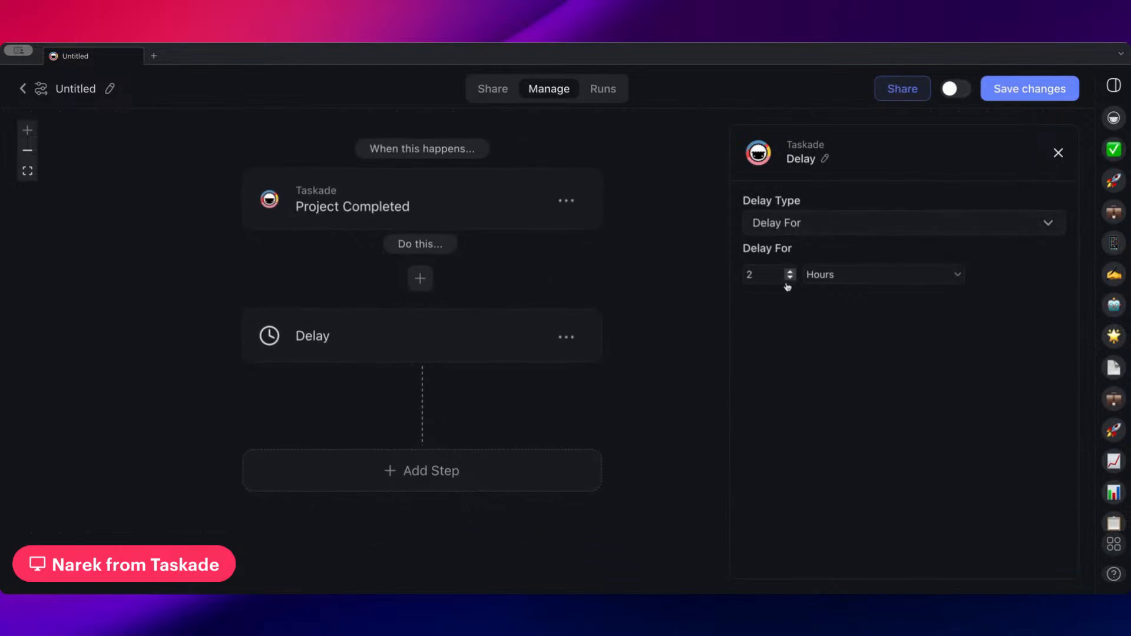
Replace the Project Completed trigger with Typeform's New Submission trigger, searching the triggers for "new"
left_click(487, 224)
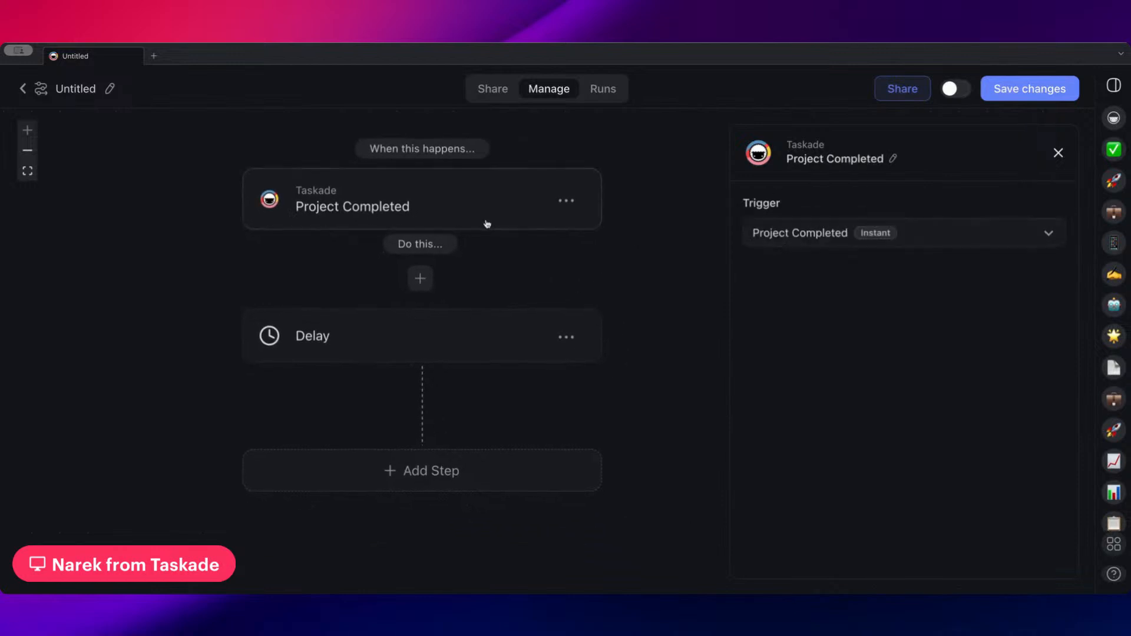
left_click(566, 200)
left_click(557, 232)
left_click(471, 190)
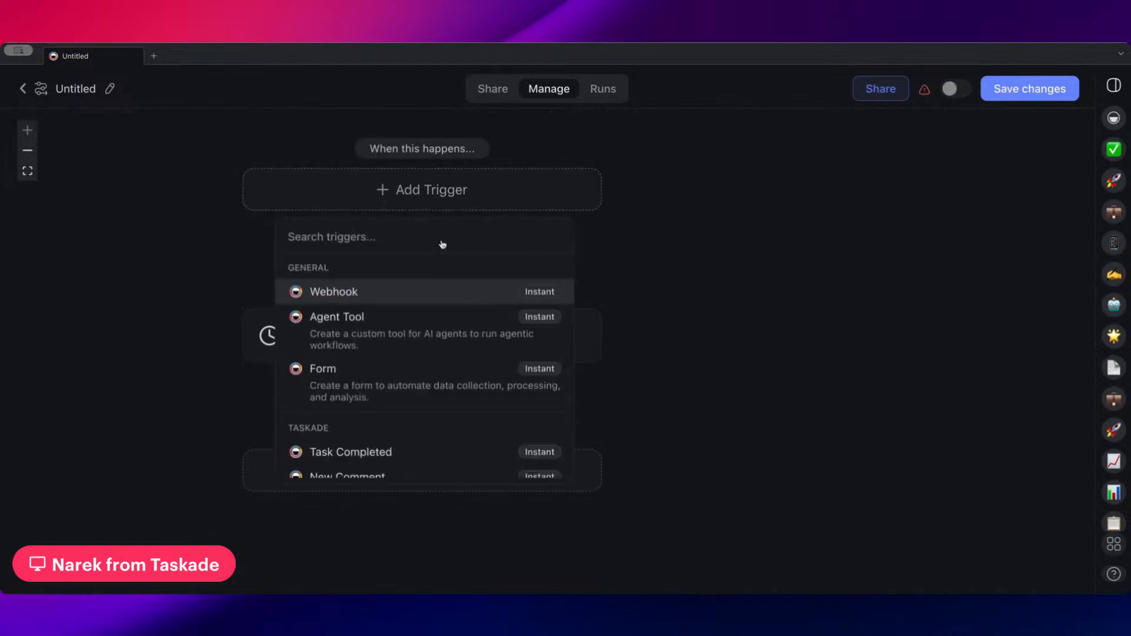
type("new")
scroll(417, 321, "down", 3)
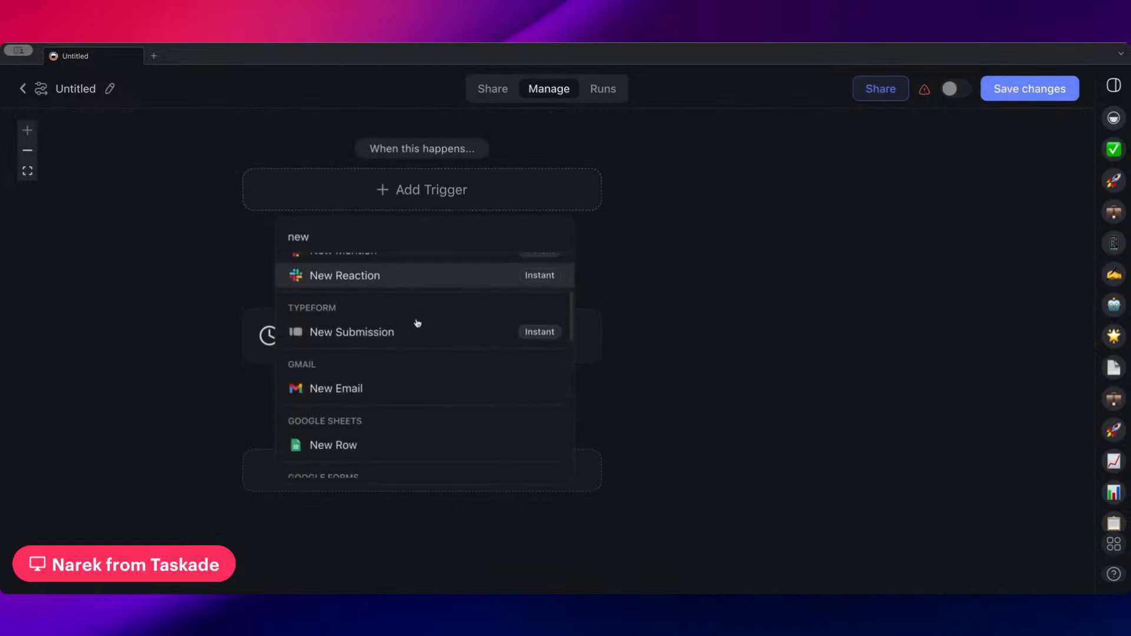
left_click(390, 336)
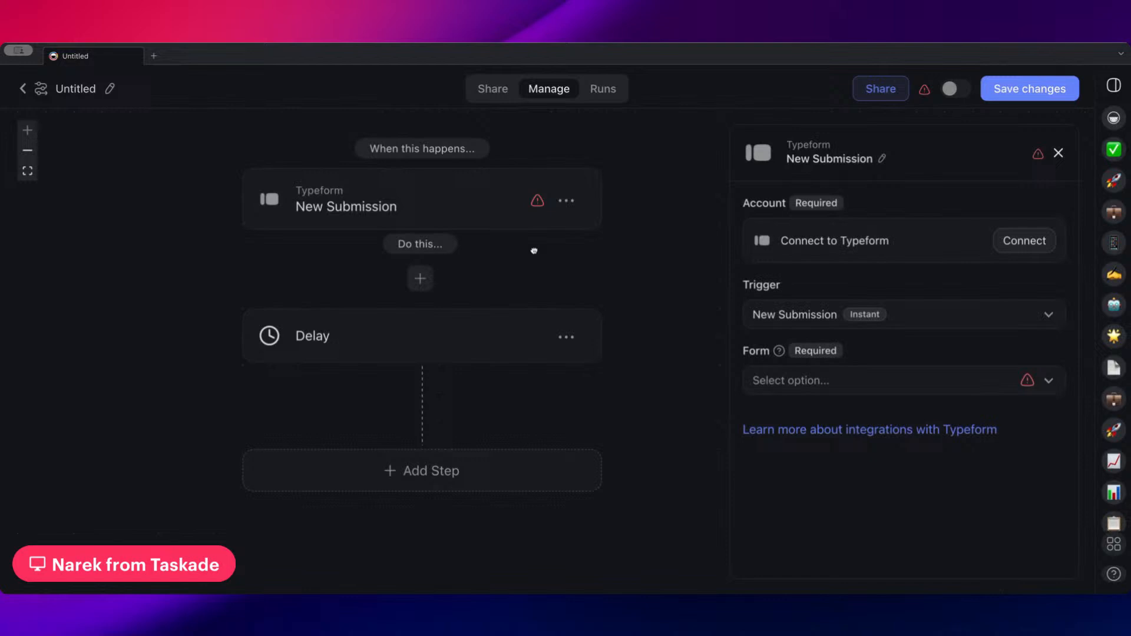
Look through the time units of the Delay step and set its duration to 10 minutes
left_click(422, 325)
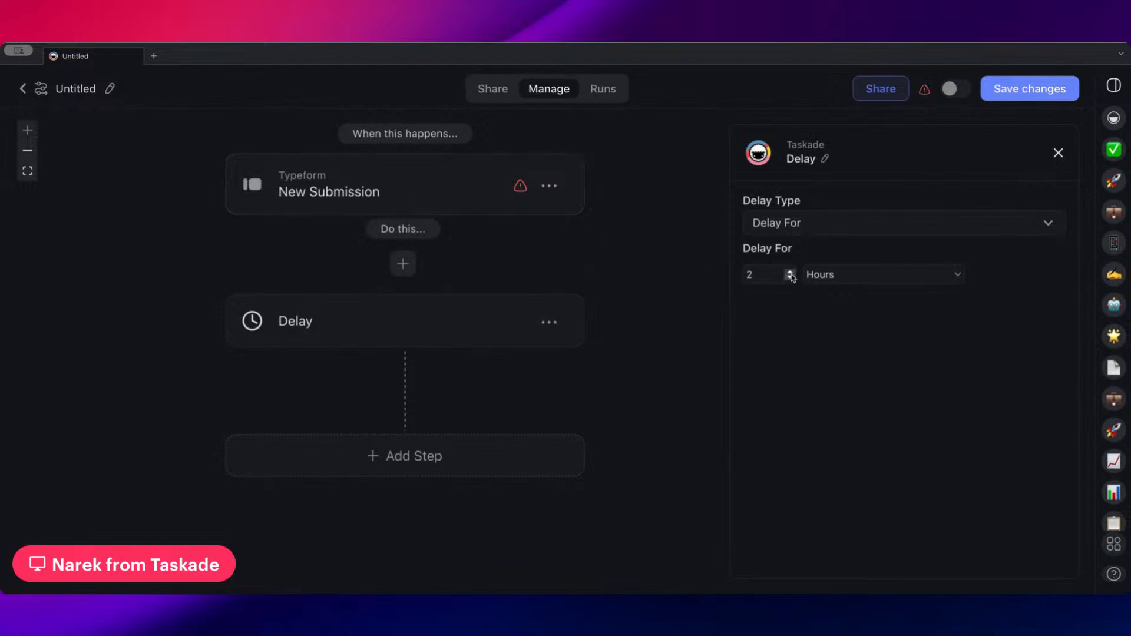
left_click(837, 276)
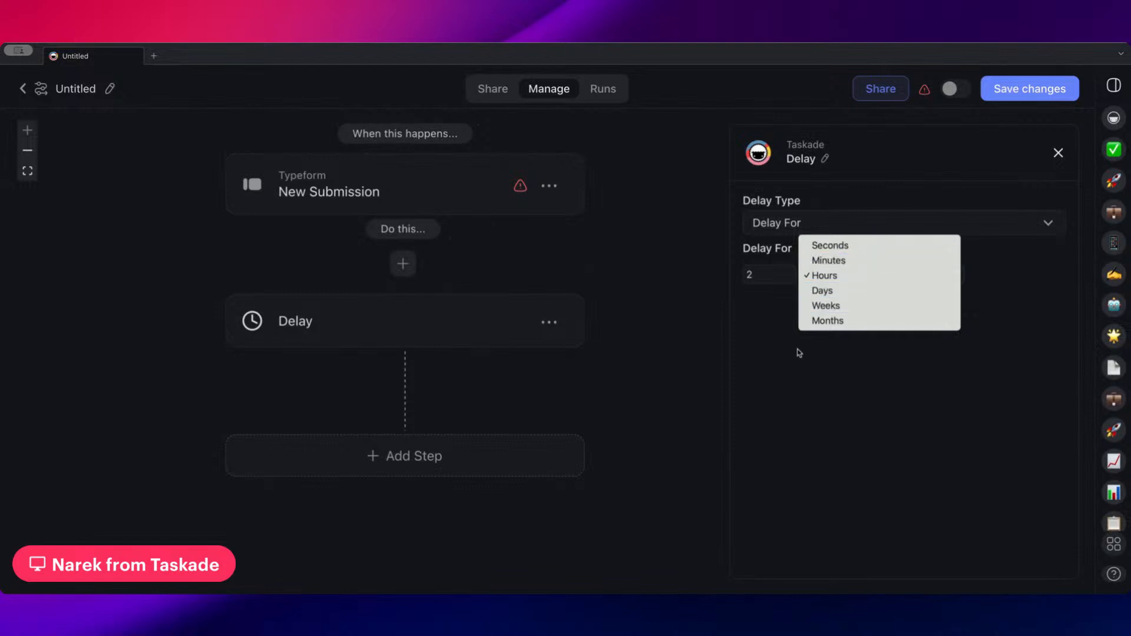
left_click(779, 278)
left_click(849, 283)
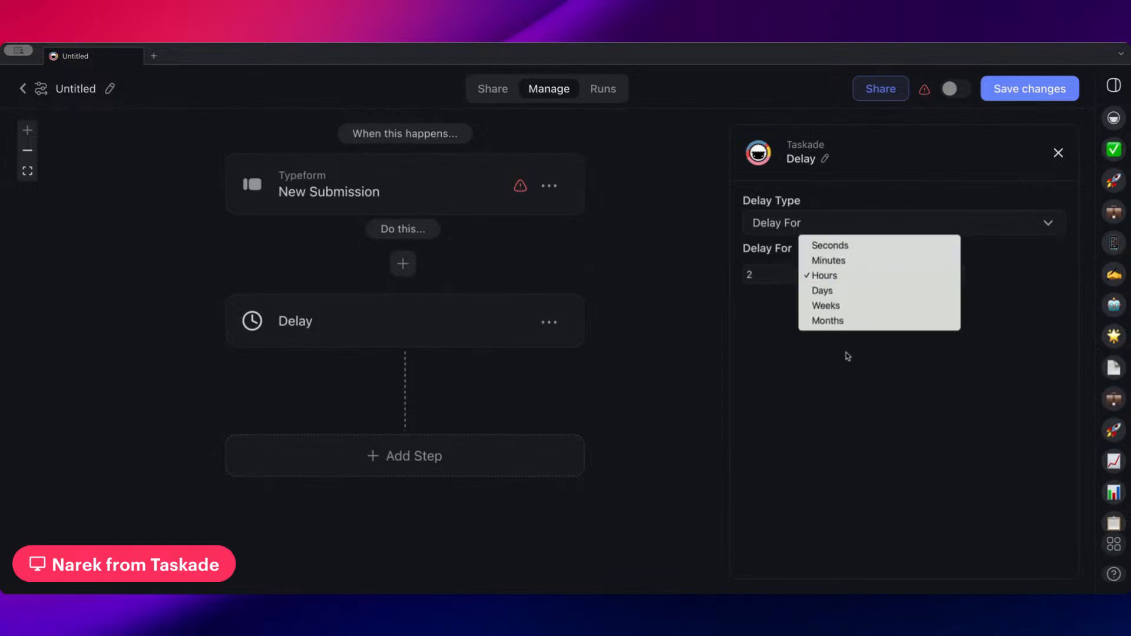
left_click(849, 248)
left_click(827, 274)
left_click(825, 288)
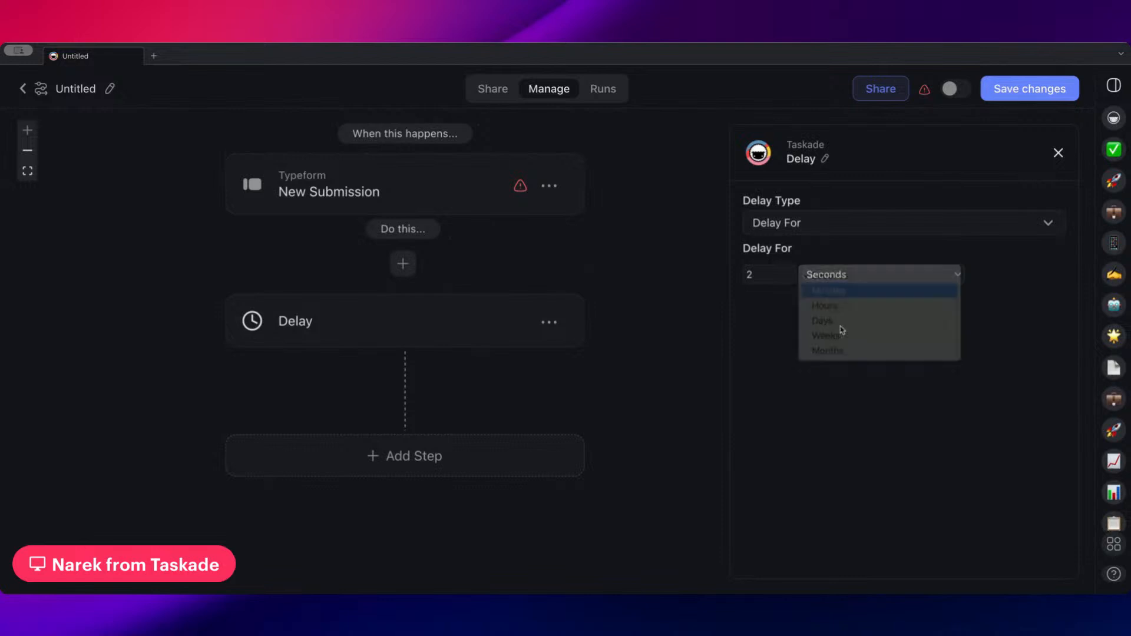
left_click(789, 272)
left_click(790, 272)
left_click(790, 272)
left_click(790, 272)
left_click(790, 273)
left_click(790, 272)
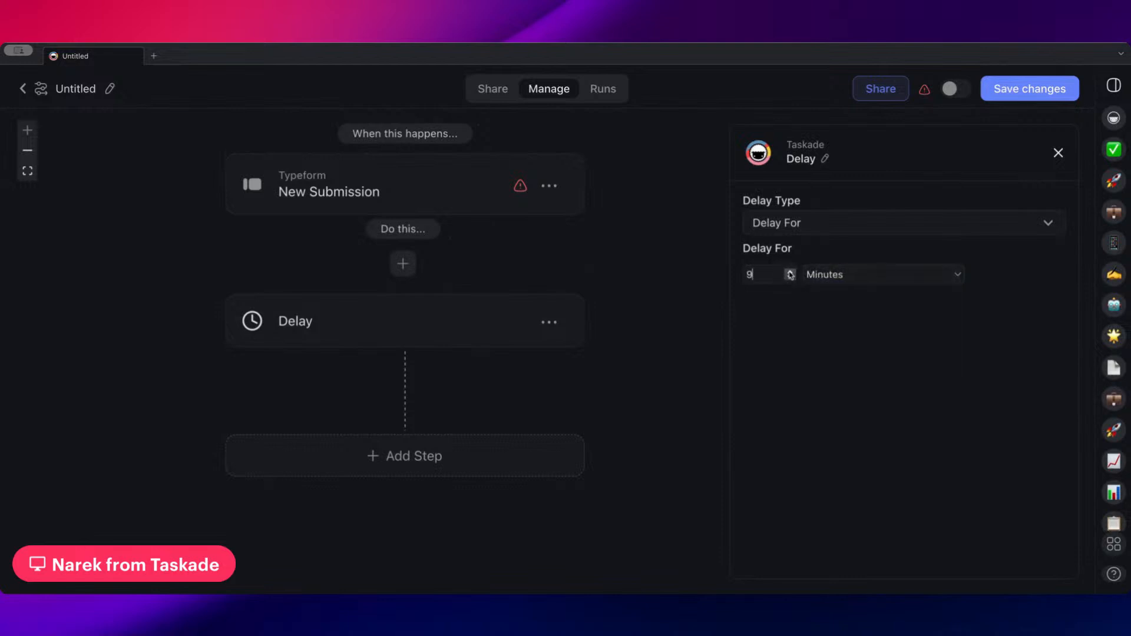
left_click(789, 272)
left_click(789, 272)
Search the actions for "send" and add Gmail's Send Email step after the Delay step
scroll(418, 383, "down", 2)
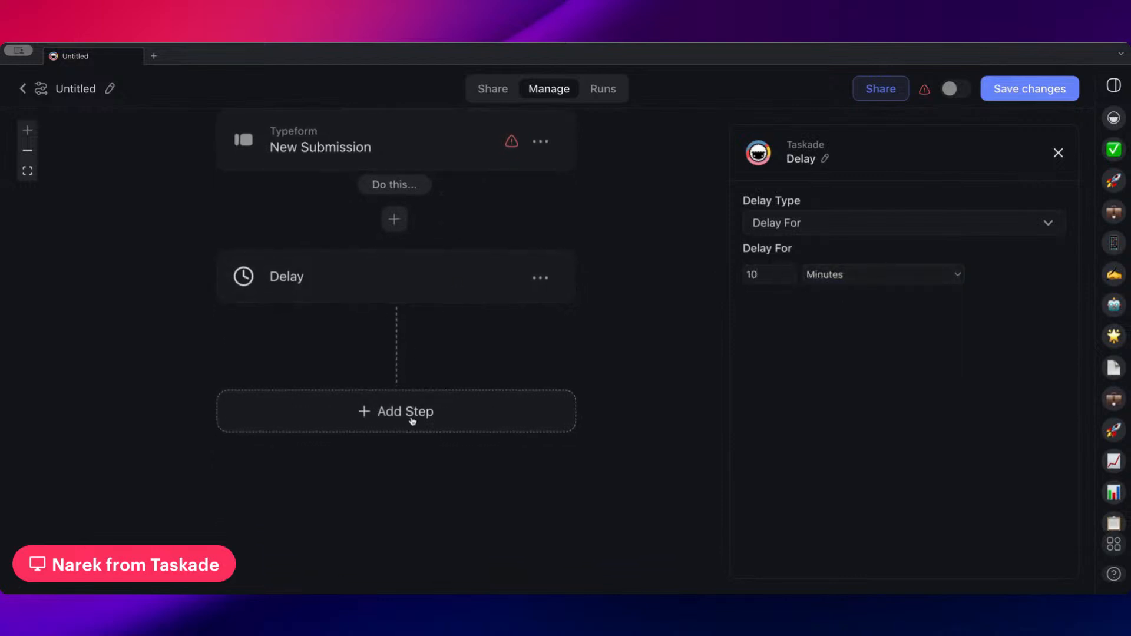
left_click(368, 434)
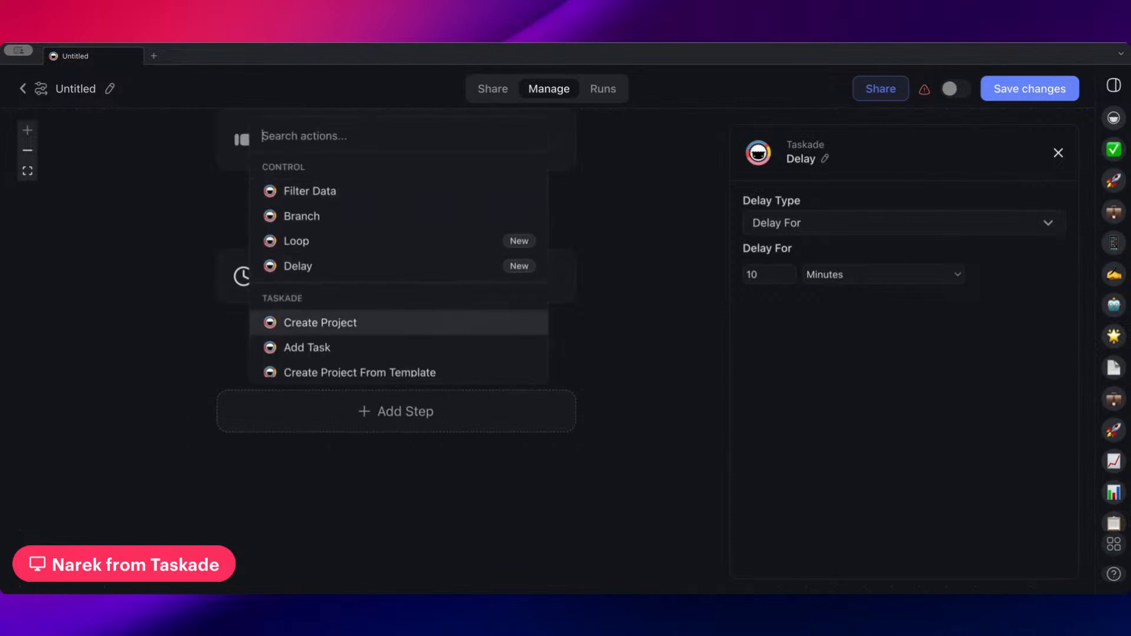
type("send")
left_click(354, 329)
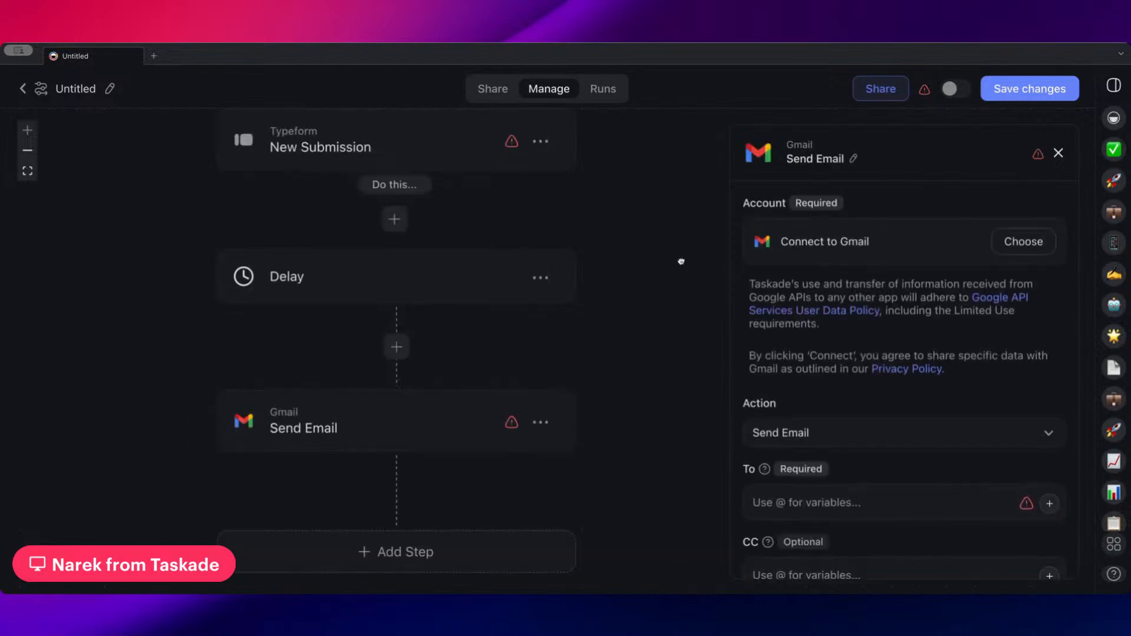
Open the Delay step's settings again and look over the flow from the Typeform trigger to the Gmail step
left_click(441, 317)
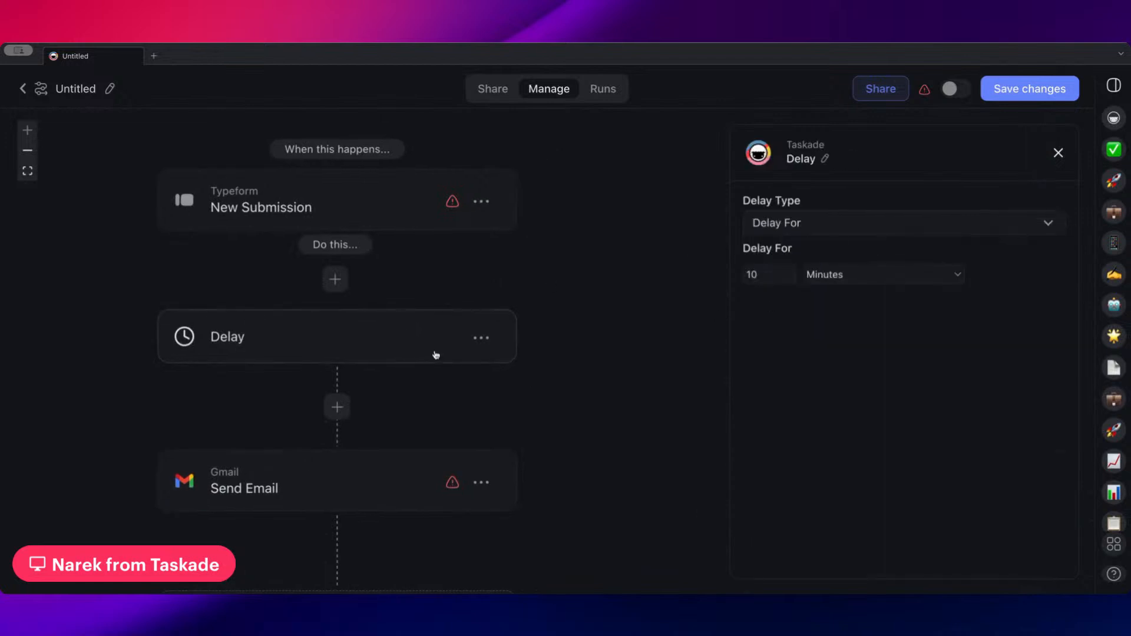
left_click_drag(606, 332, 638, 272)
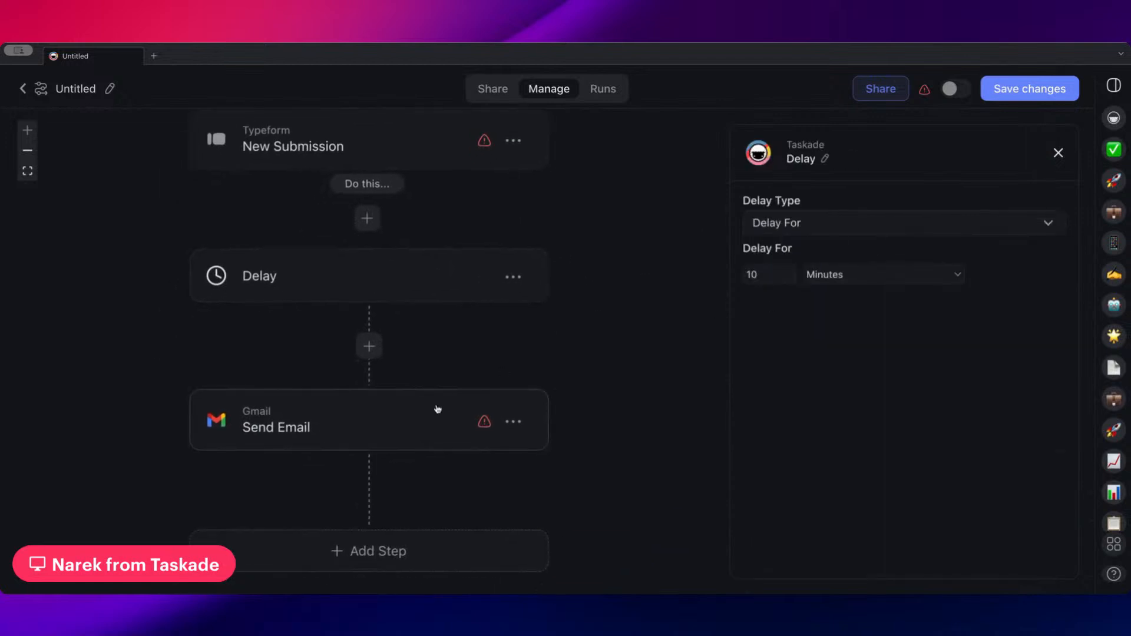
left_click_drag(513, 332, 543, 396)
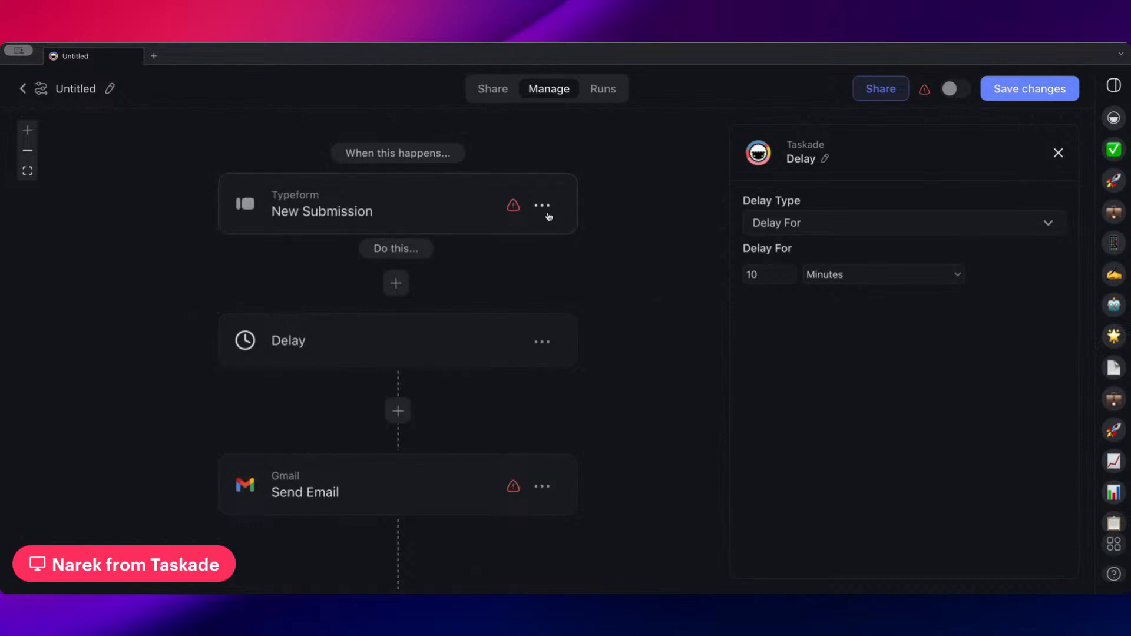
left_click_drag(599, 300, 662, 320)
Open the Typeform New Submission trigger's settings and delete this trigger from the automation
left_click(499, 236)
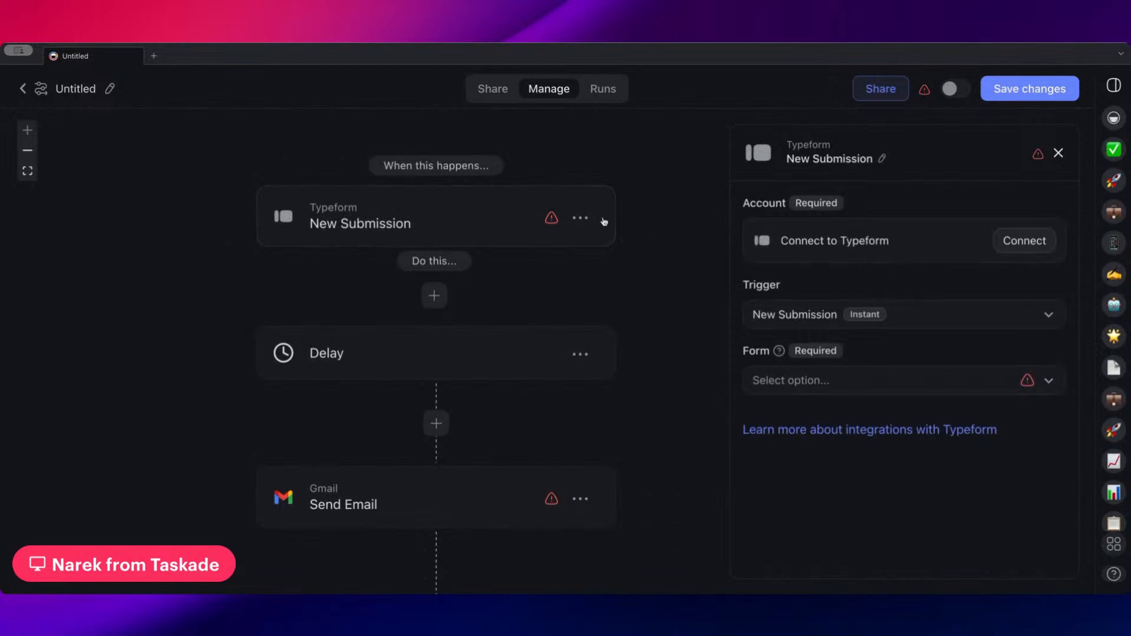
left_click(584, 219)
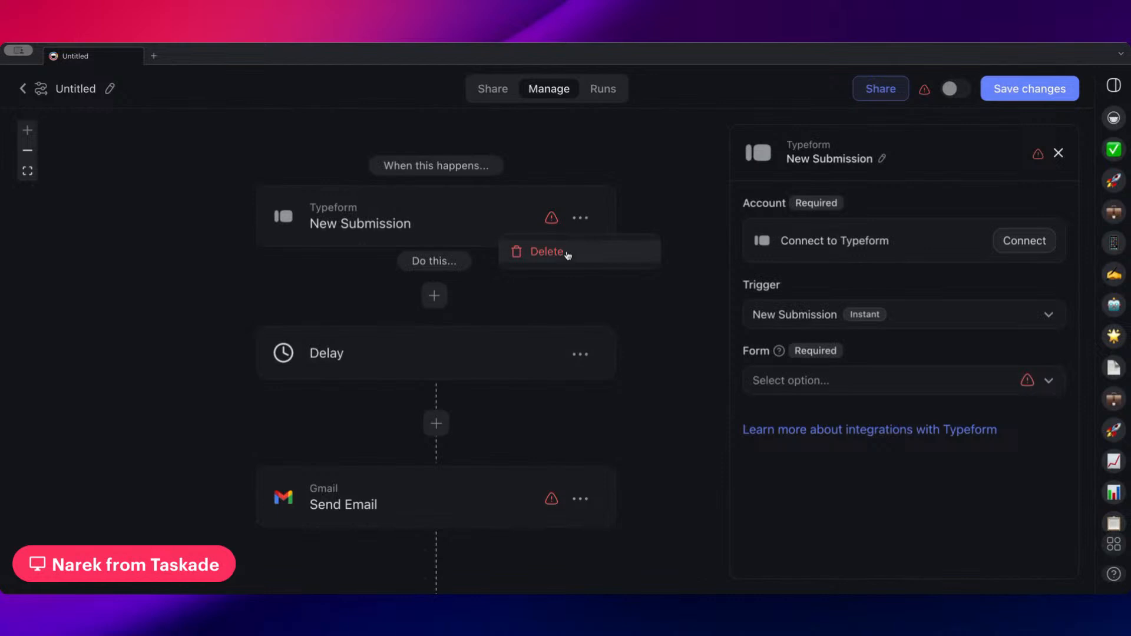
left_click(567, 254)
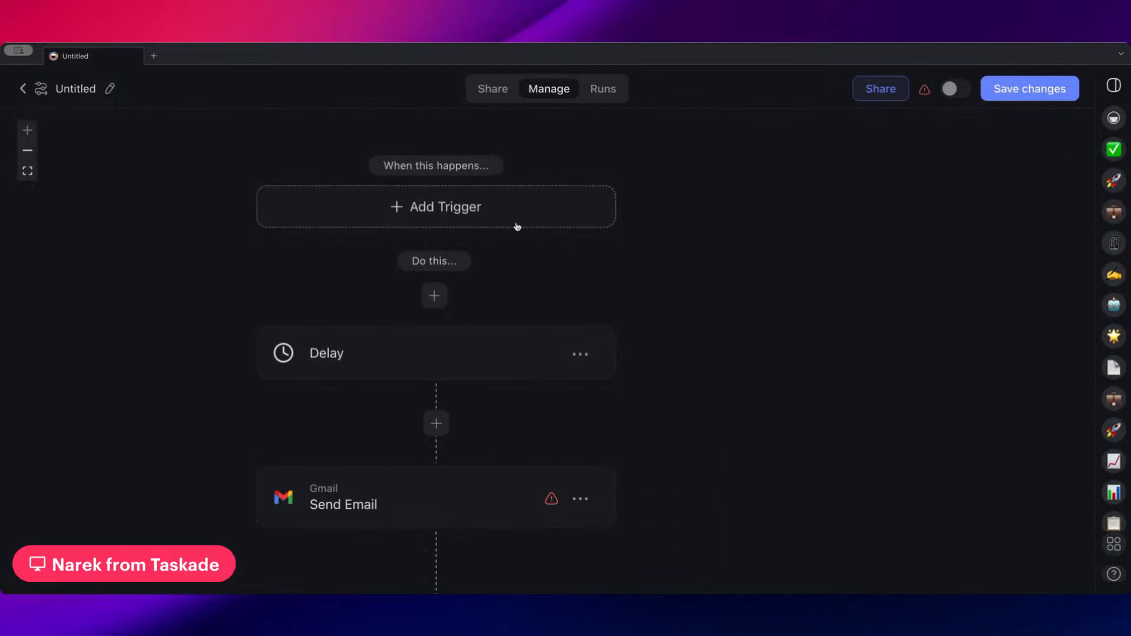
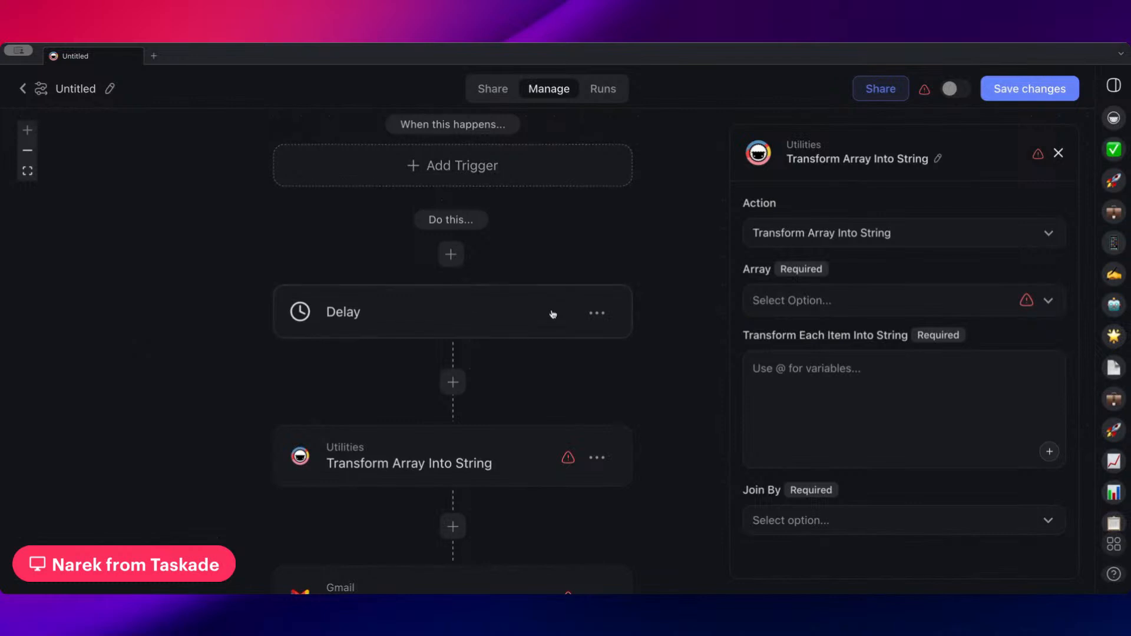
Delete the Delay step from the automation
left_click(597, 313)
left_click(589, 369)
Browse the available triggers, including the Taskade, Calendly, Slack and GitHub ones, and search them for "find"
left_click(448, 188)
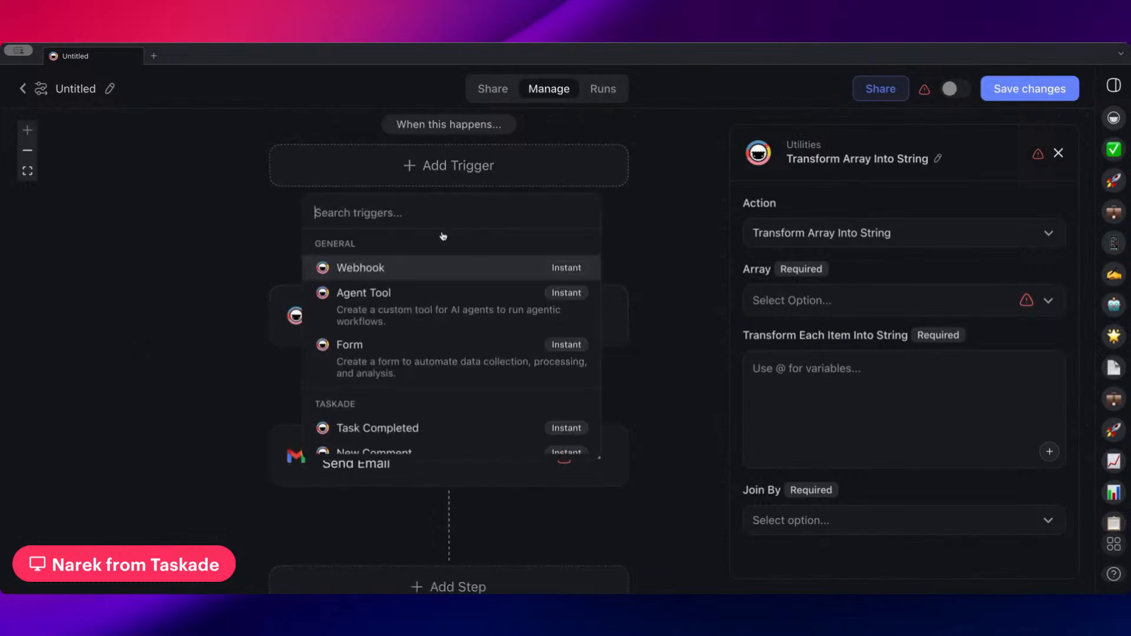
scroll(404, 321, "down", 1)
scroll(401, 426, "up", 1)
scroll(415, 296, "down", 5)
scroll(436, 330, "down", 5)
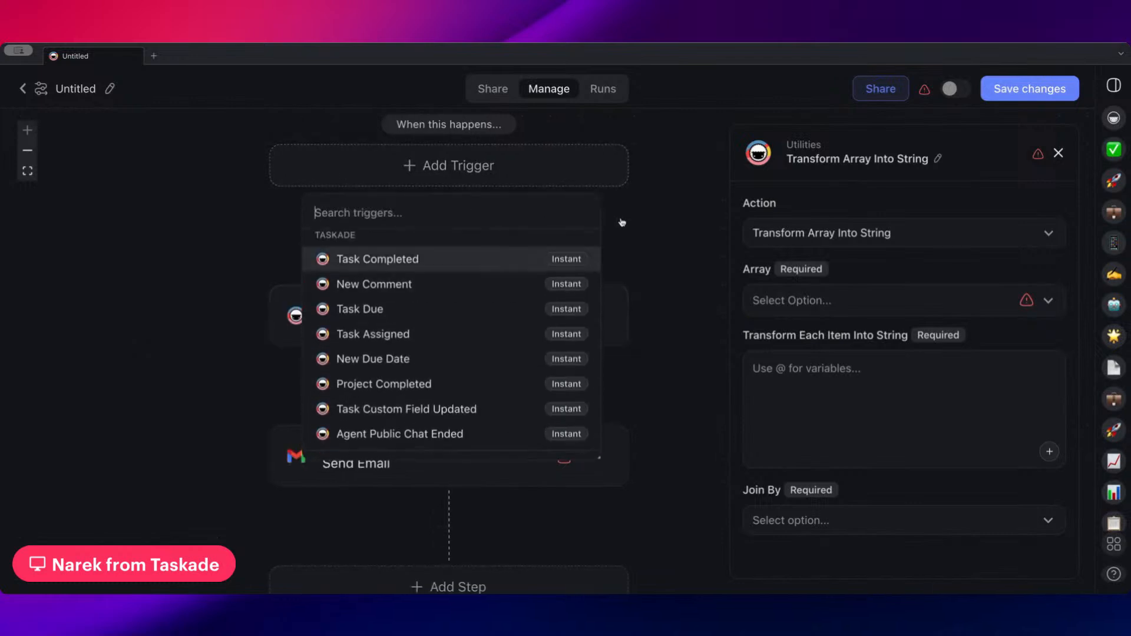
scroll(431, 348, "down", 10)
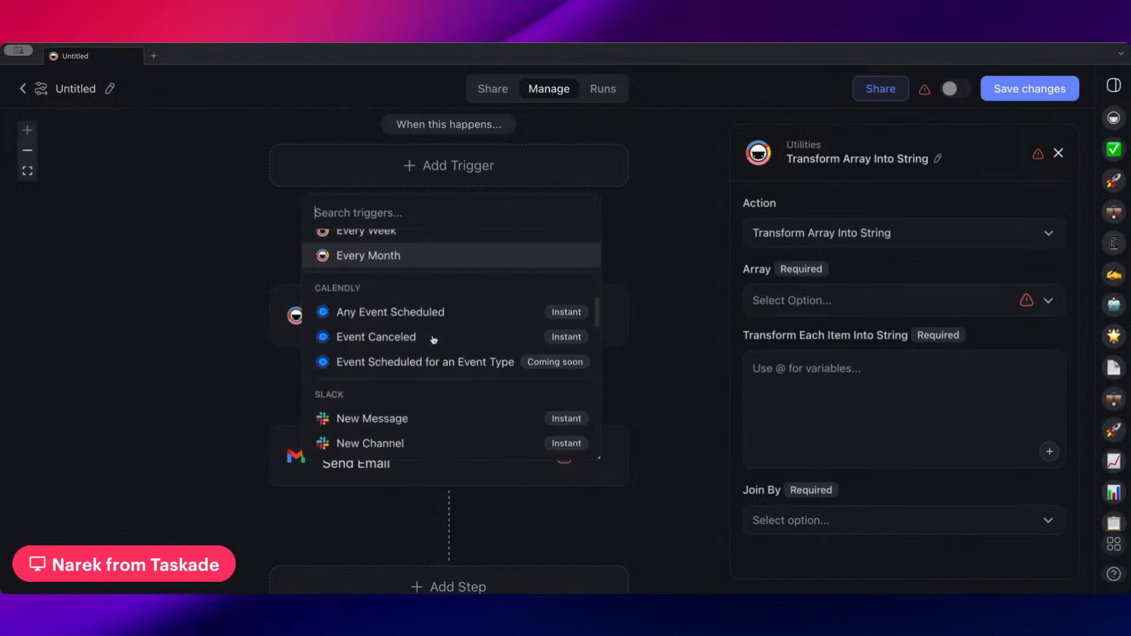
scroll(434, 339, "down", 6)
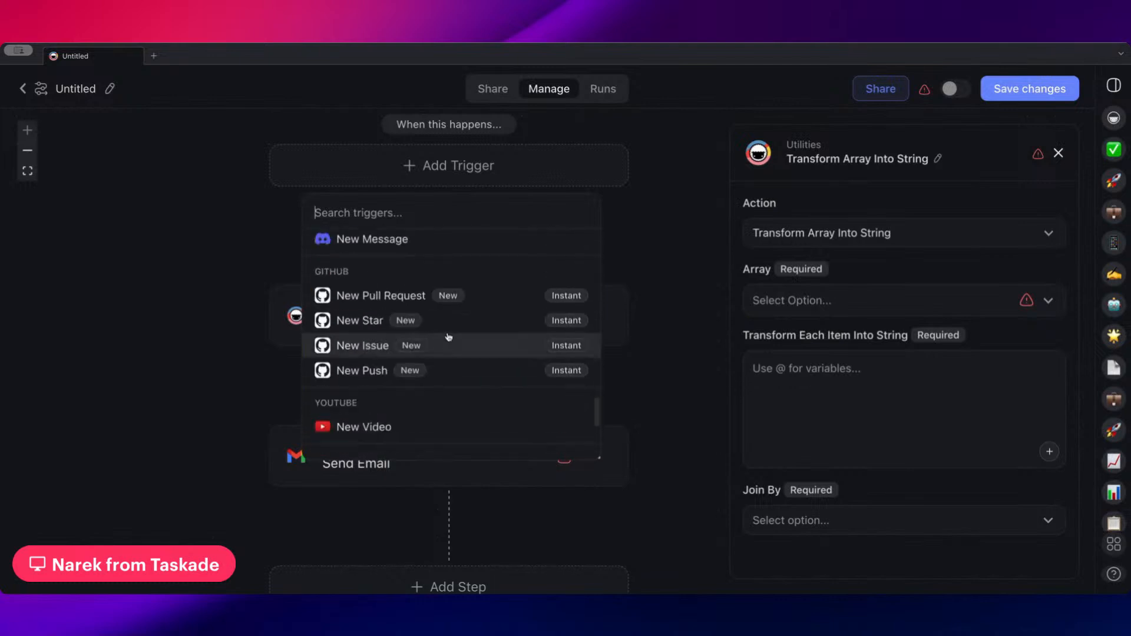
type("find")
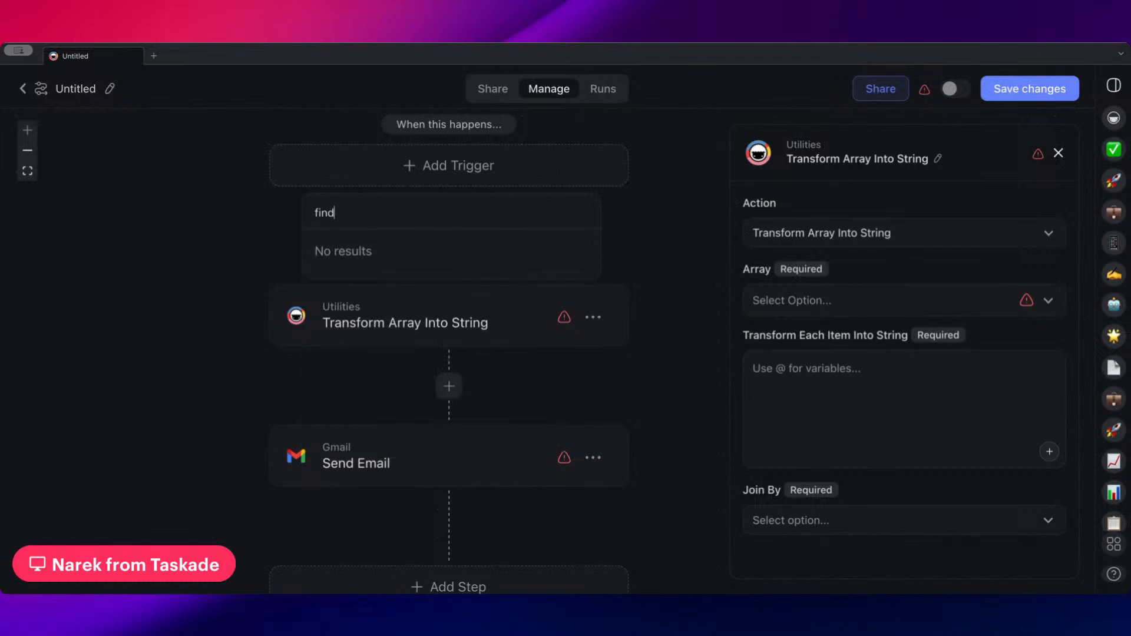
key("BackSpace")
key("BackSpace")
key("BackSpace")
key("BackSpace")
left_click(639, 240)
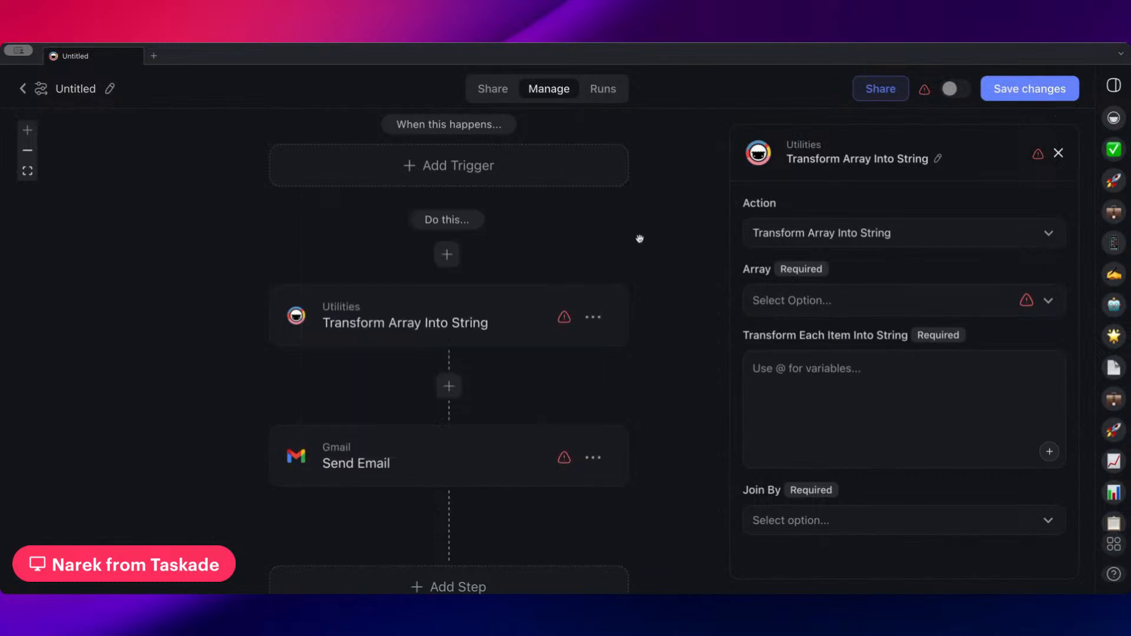
Search the actions for "find" and add Taskade's Find Task(s) step before the Transform Array Into String step
left_click(448, 254)
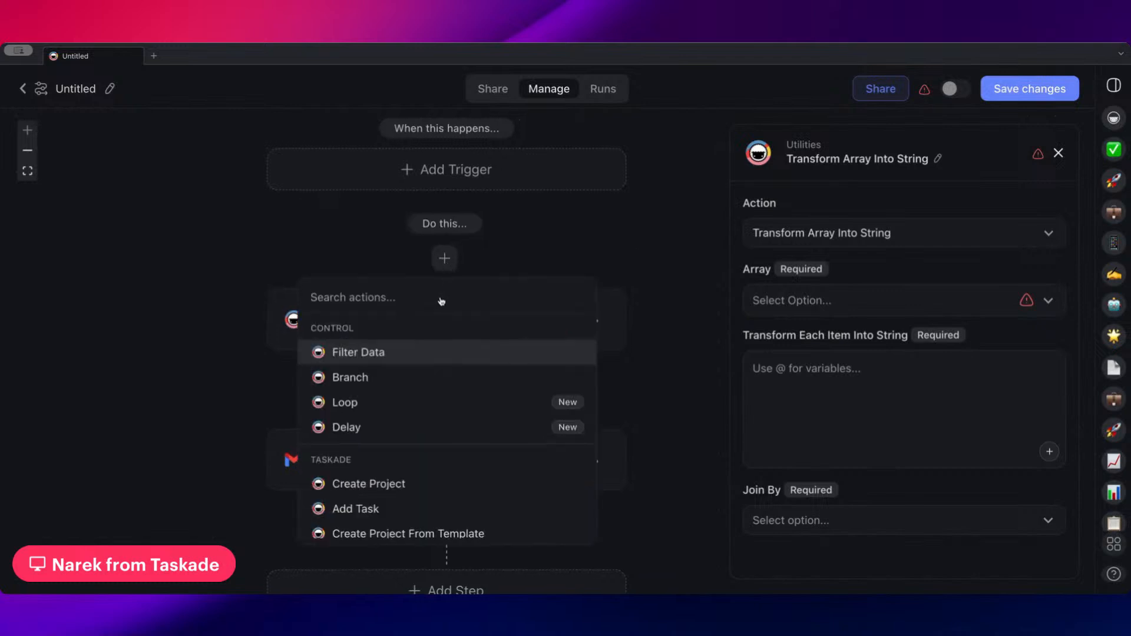
type("find")
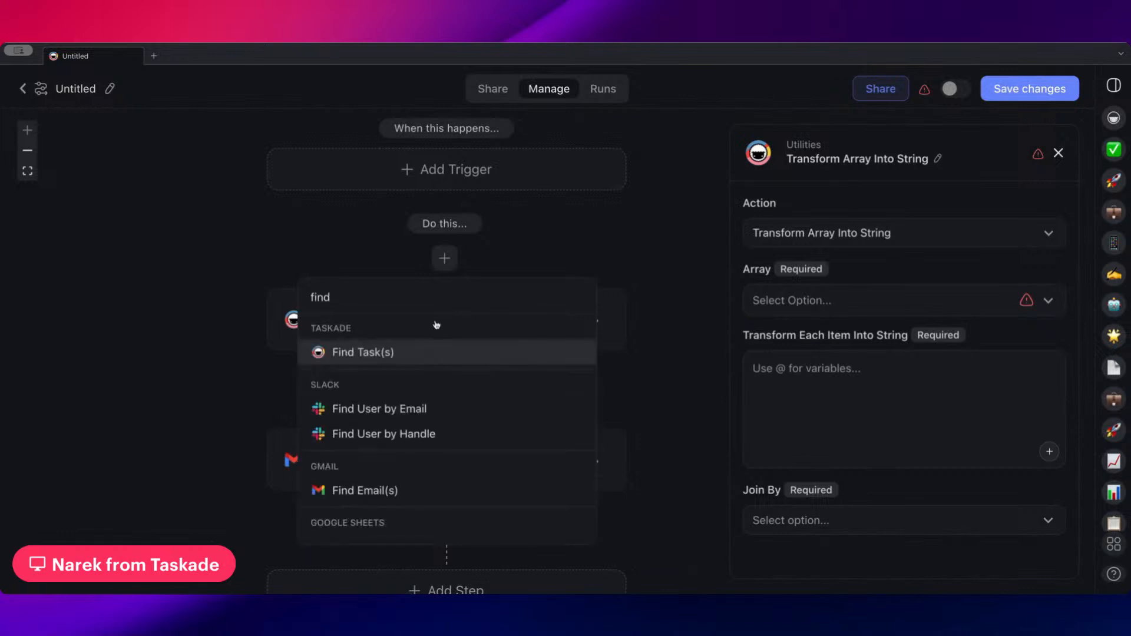
left_click(433, 347)
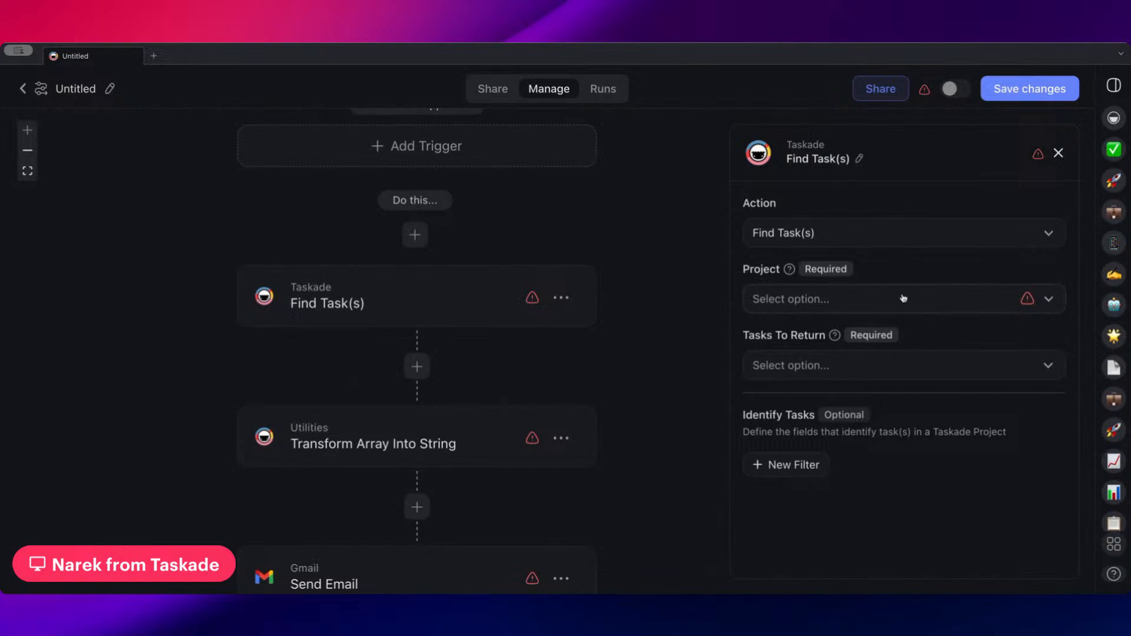
Look through the projects offered in the Find Task(s) step and set Tasks To Return to "Return all matching tasks as array"
scroll(574, 331, "down", 3)
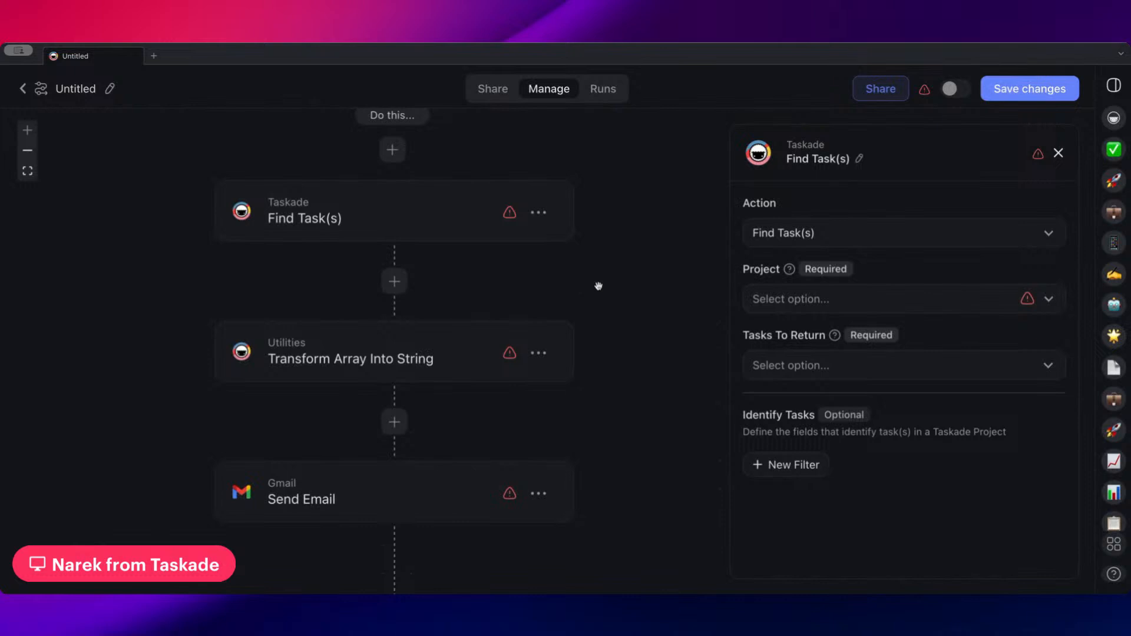
left_click(814, 296)
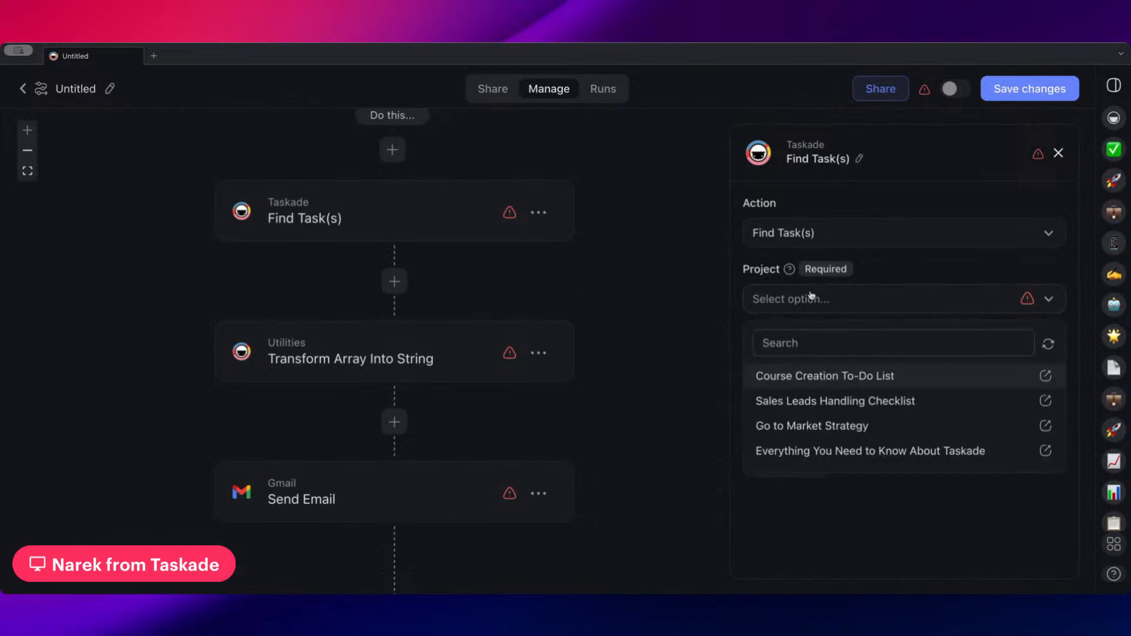
left_click(848, 360)
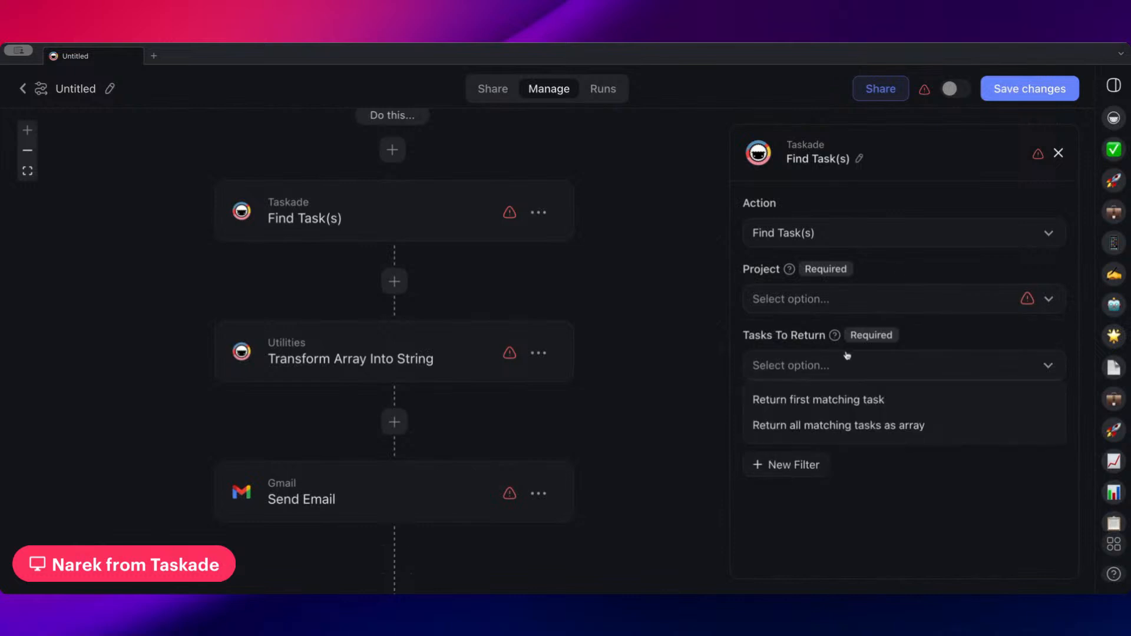
left_click(861, 423)
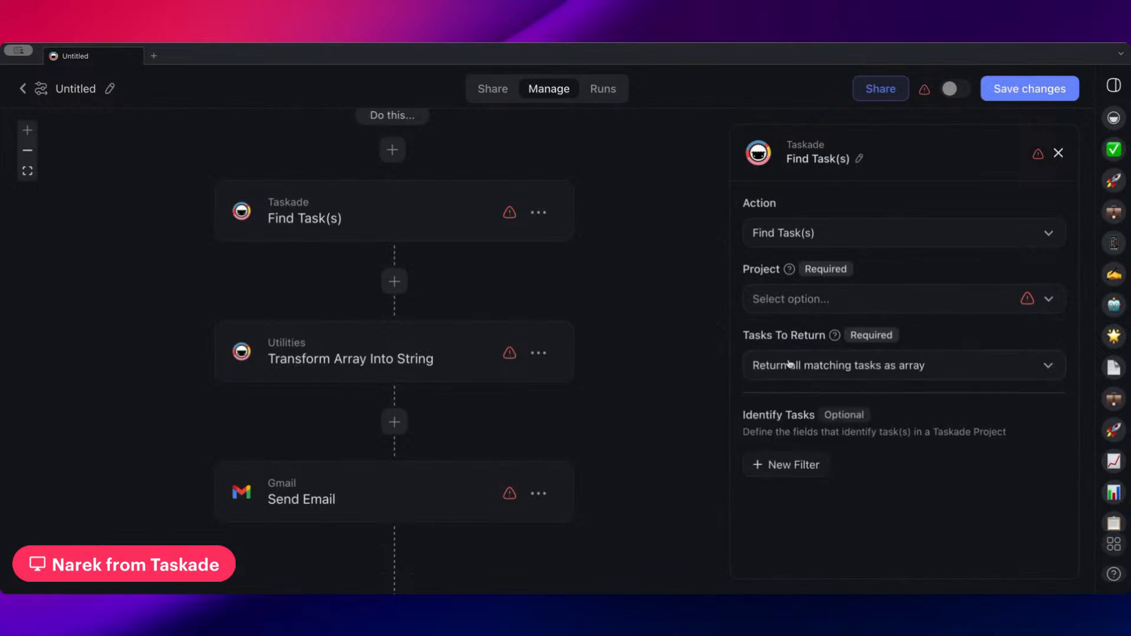
Look over the flow from Find Task(s) to the email step and open the Gmail Send Email settings
scroll(606, 333, "down", 1)
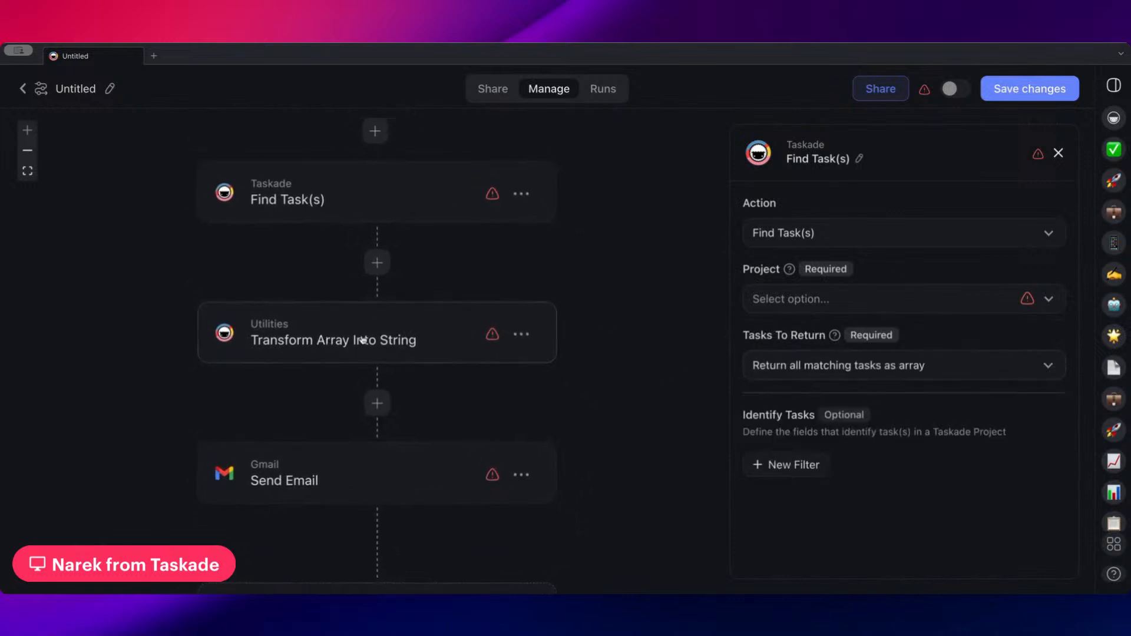
left_click_drag(440, 416, 448, 354)
left_click_drag(395, 477, 399, 487)
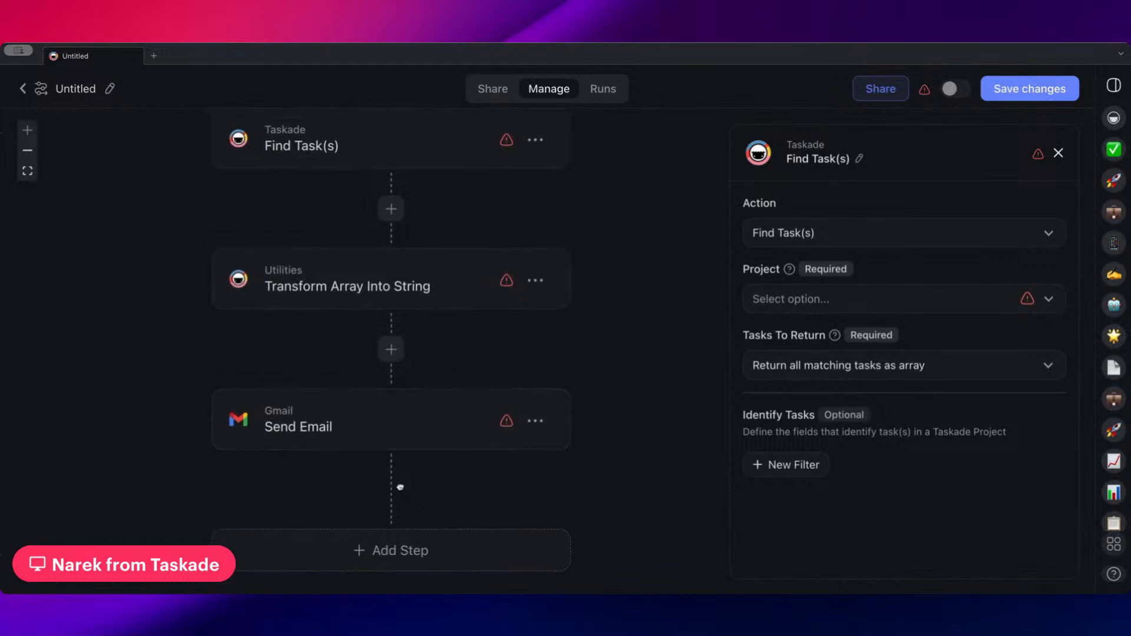
left_click(411, 421)
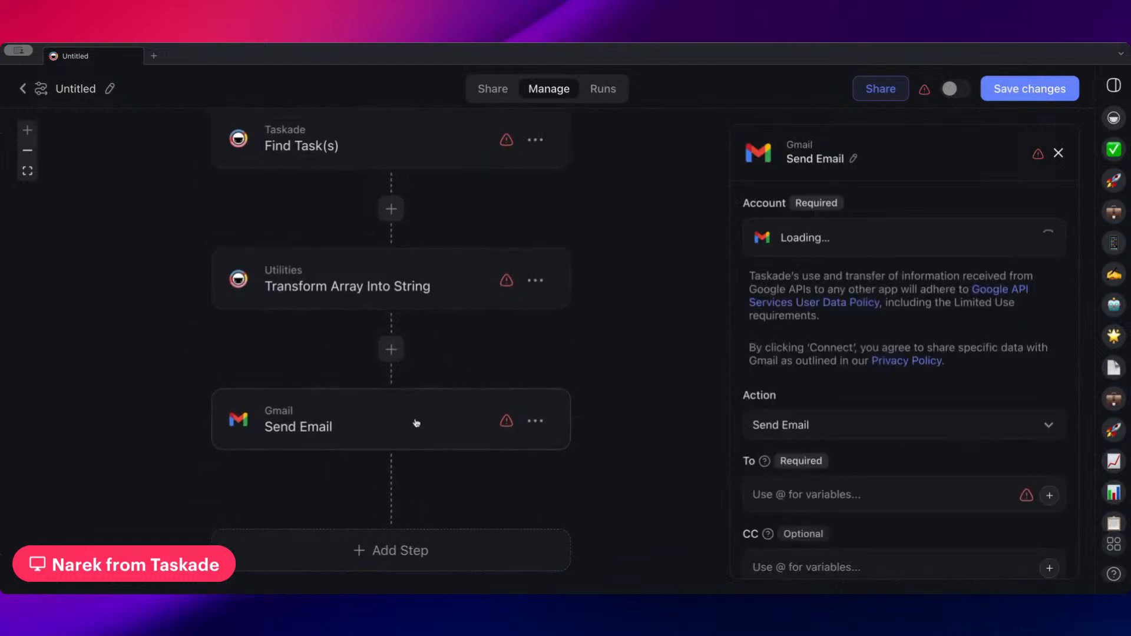
Set the array of the Transform Array Into String step to "Array of matching tasks"
left_click(424, 300)
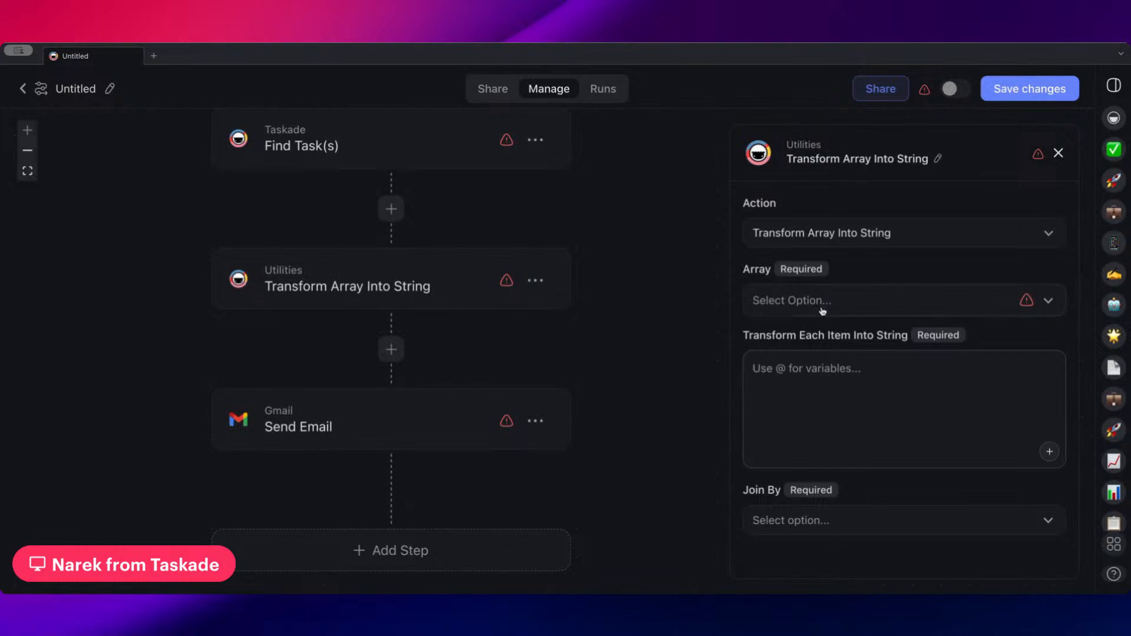
left_click_drag(446, 267, 458, 303)
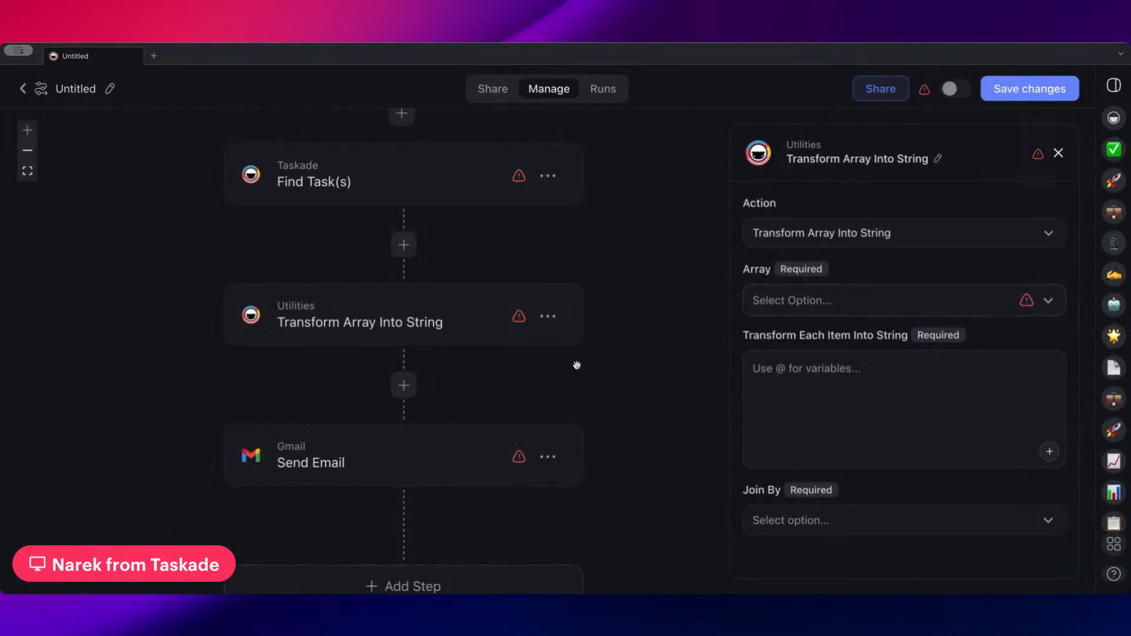
left_click(766, 309)
left_click(814, 363)
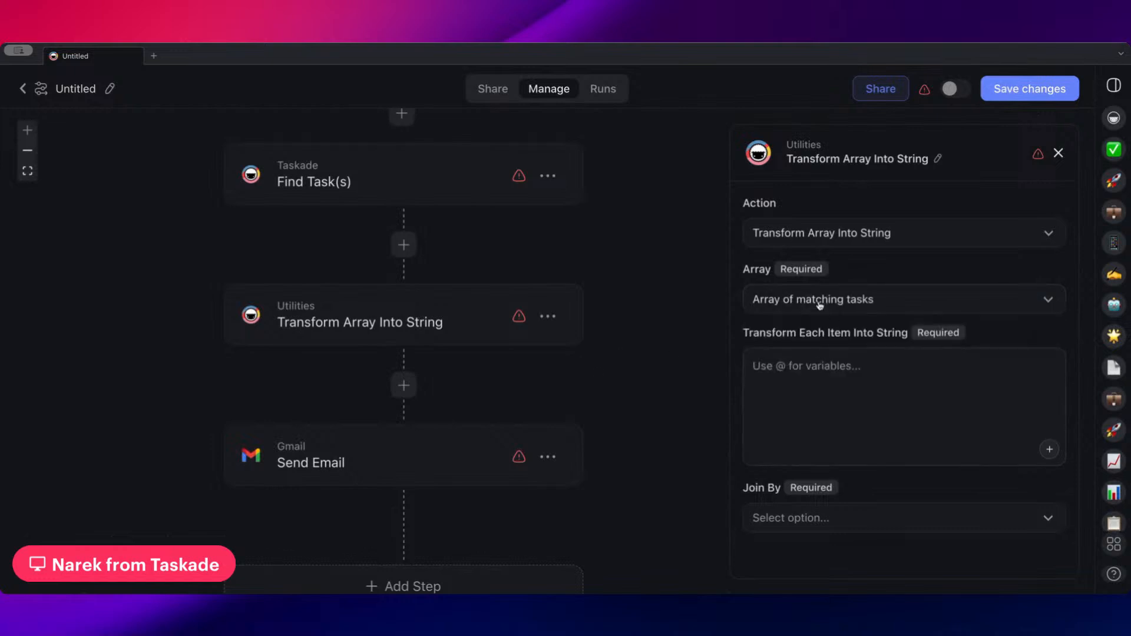
Transform each array item into the "Current Item → Task Content" variable and join the items by New Line
left_click(840, 388)
type("@")
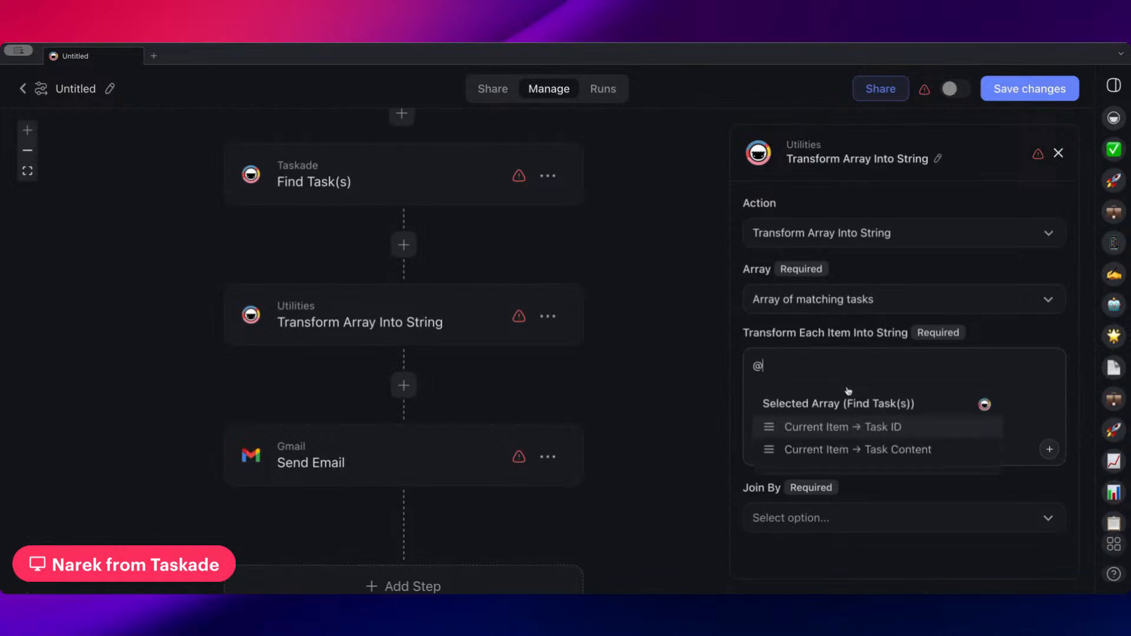
left_click(854, 449)
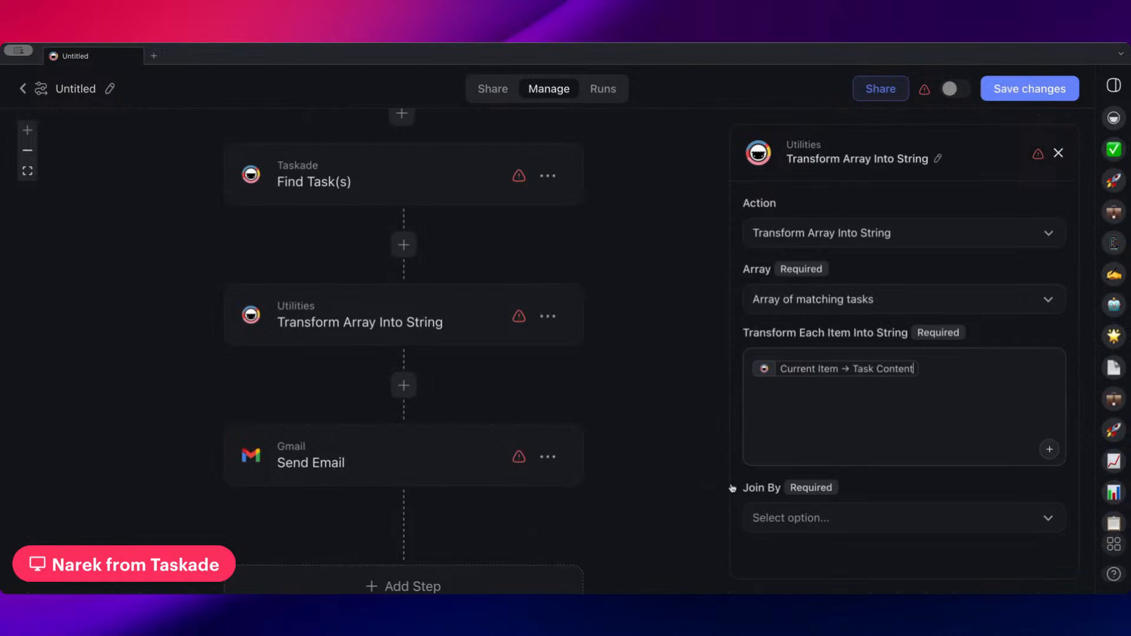
left_click(864, 519)
left_click(816, 552)
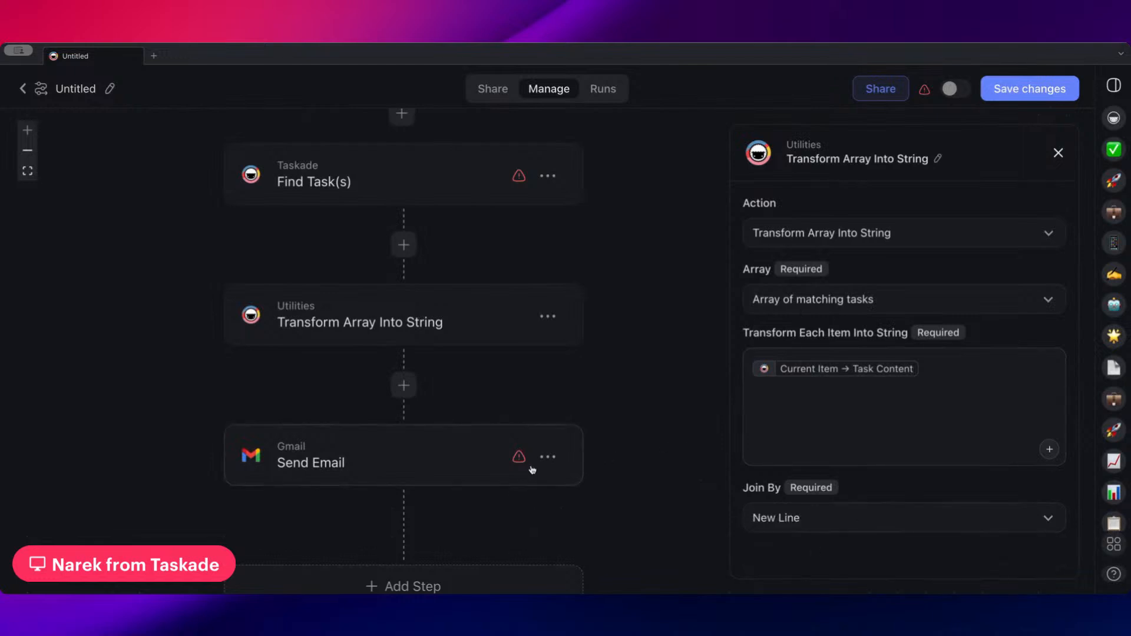
Check which variables the Gmail Send Email step offers for its plain-text body, leaving the body empty
left_click(501, 465)
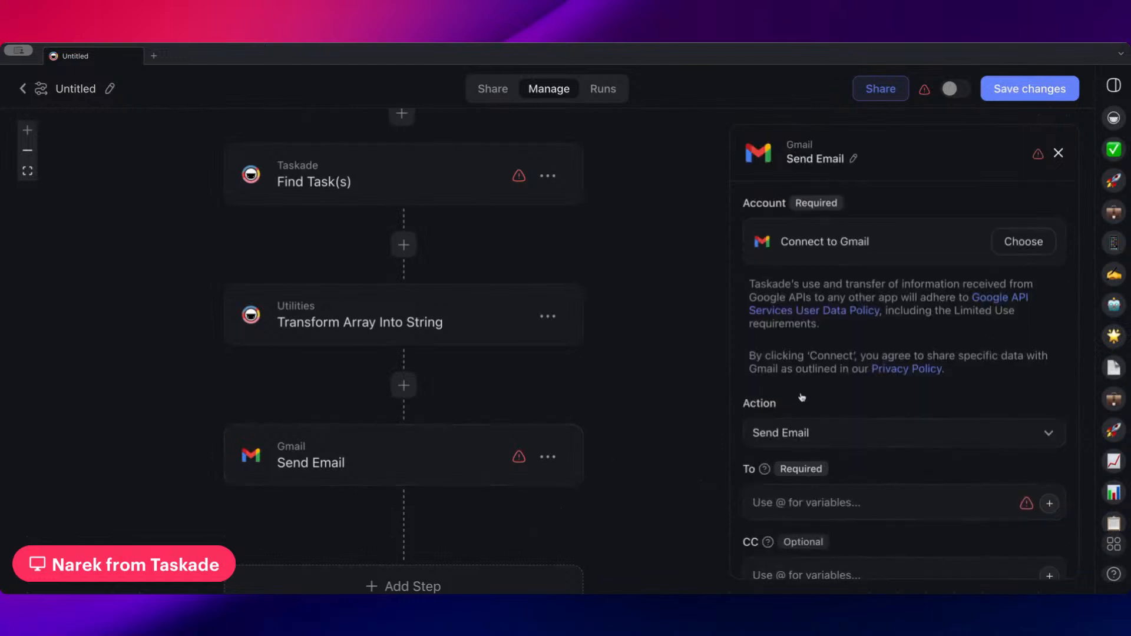
scroll(853, 374, "down", 5)
left_click(801, 536)
type("@")
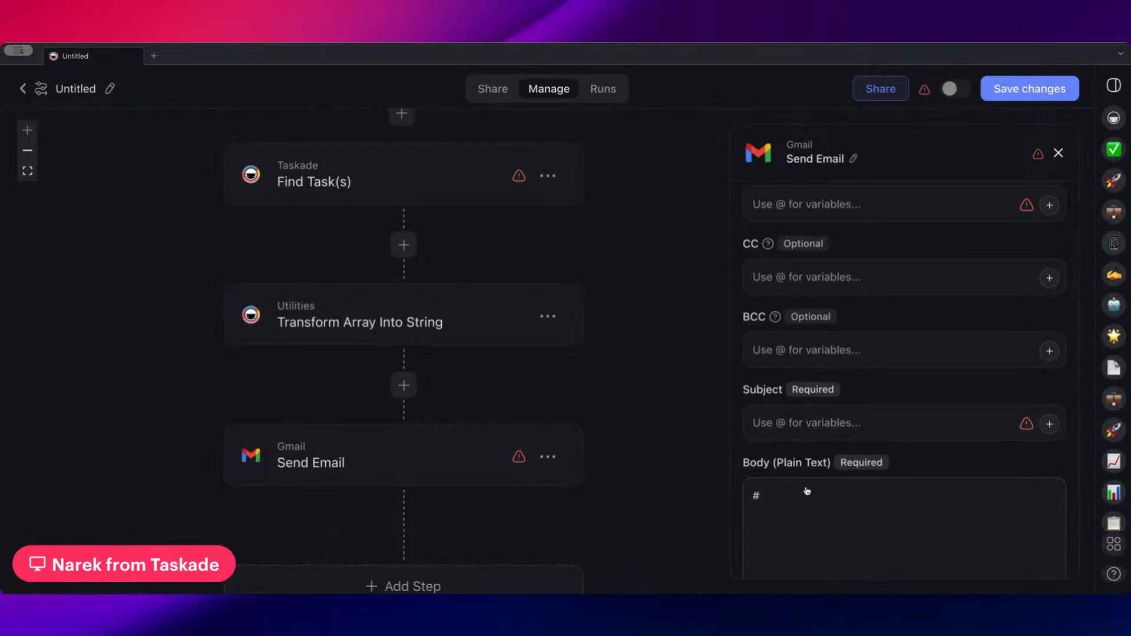
scroll(872, 491, "down", 1)
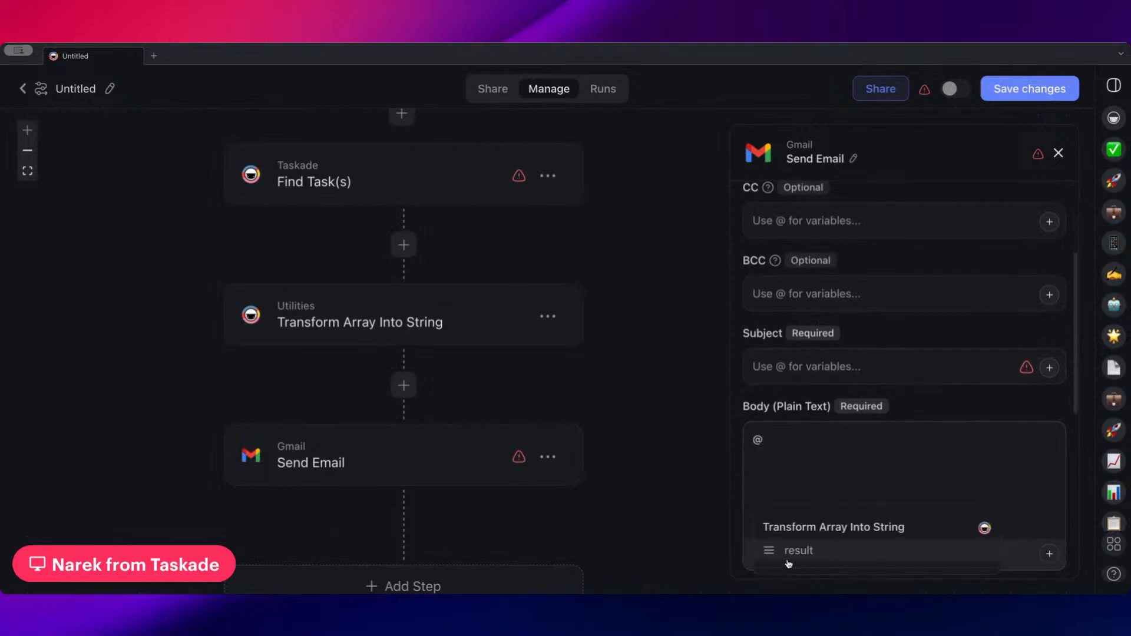
key("BackSpace")
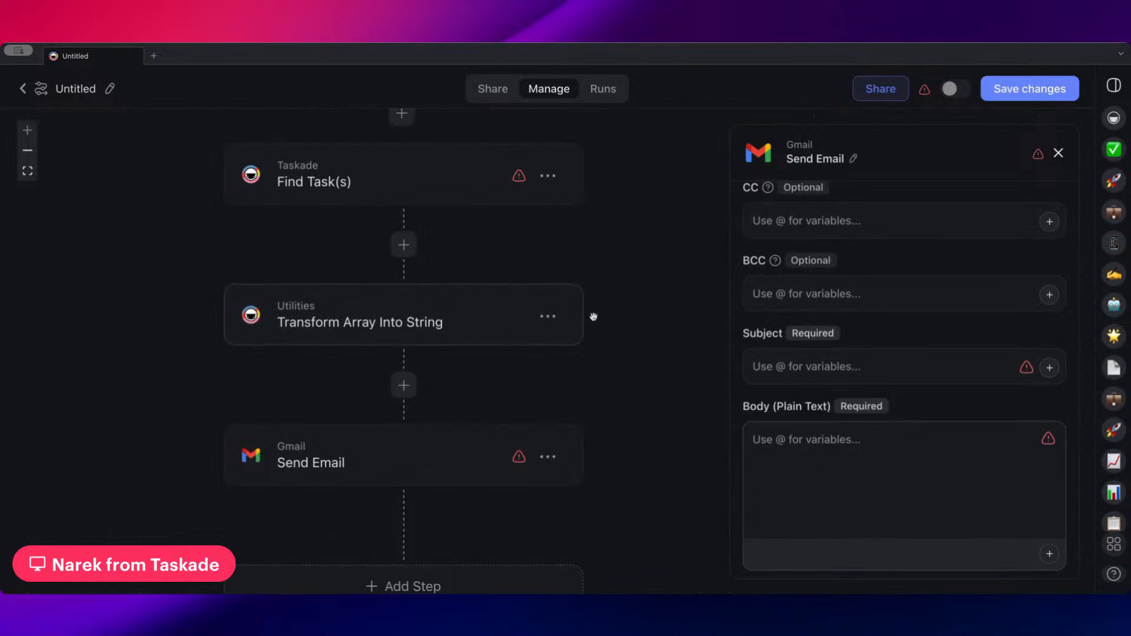
Look over the finished flow and leave the automation without saving, returning to the workspace's automations list
scroll(594, 316, "up", 5)
scroll(619, 379, "down", 1)
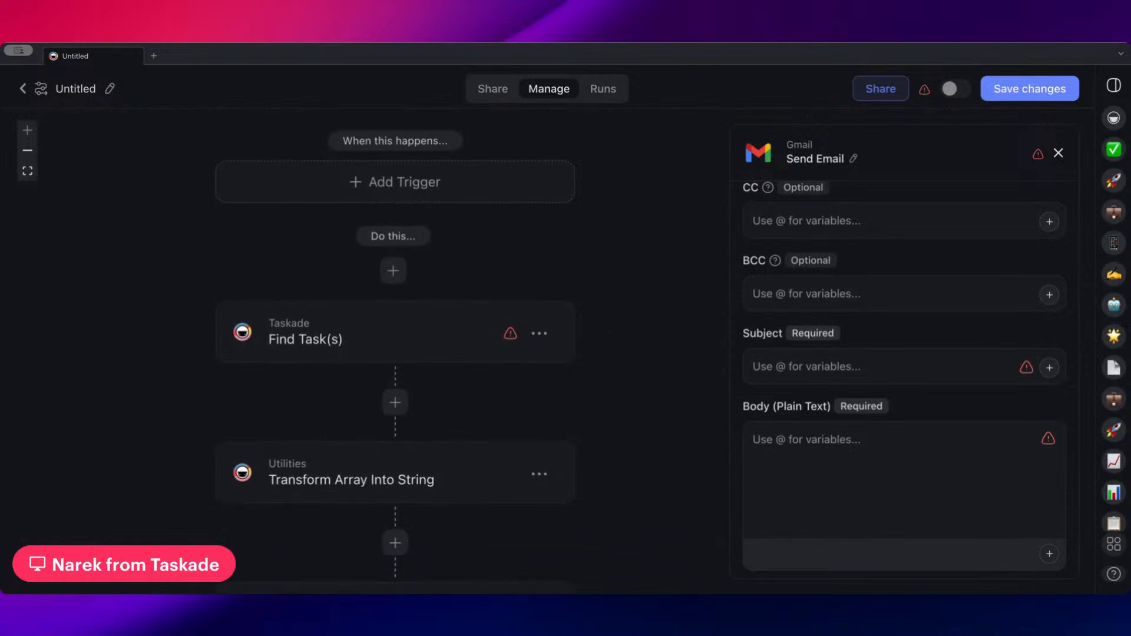
scroll(583, 257, "up", 2)
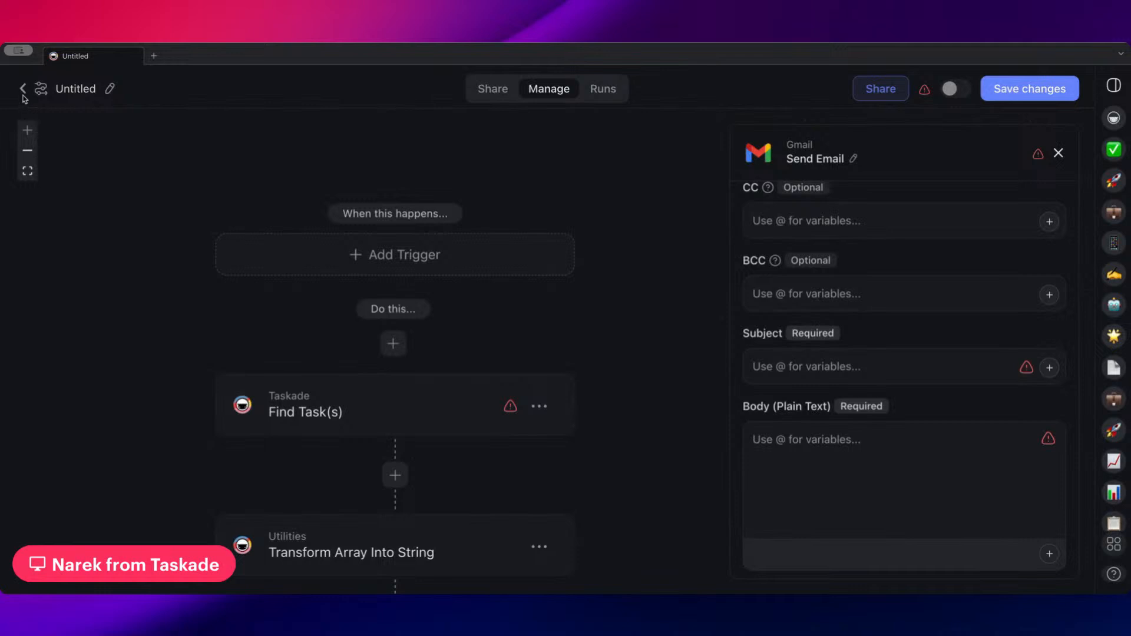
scroll(499, 146, "left", 2)
scroll(499, 146, "down", 1)
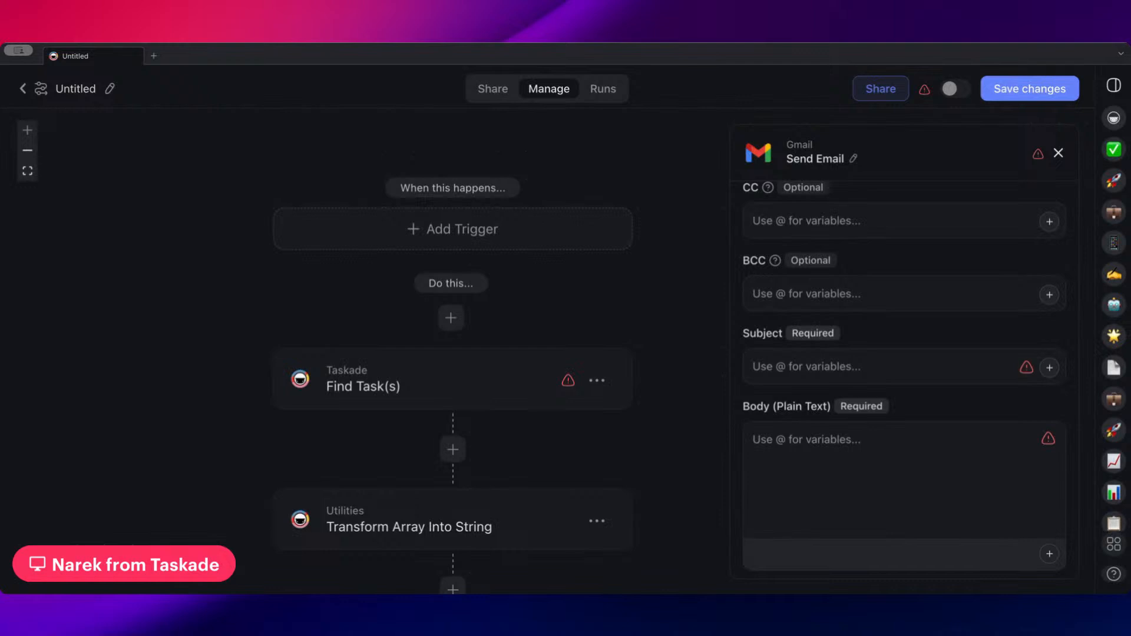
left_click(24, 90)
left_click(598, 357)
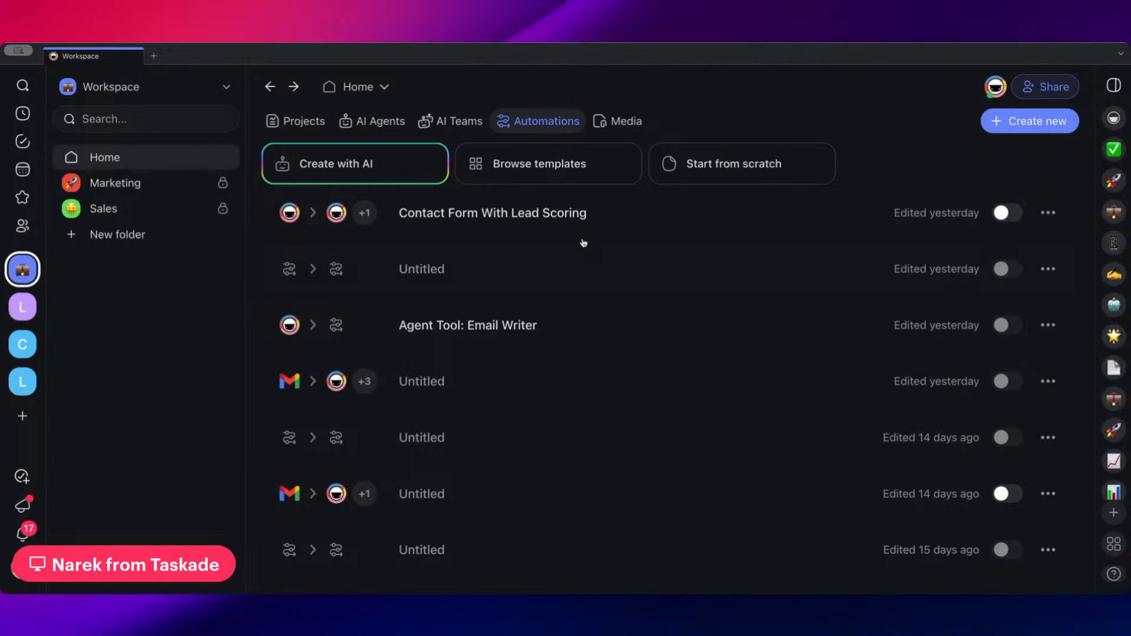
View the Untitled automation listed below Contact Form With Lead Scoring and return to the automations list
left_click(479, 269)
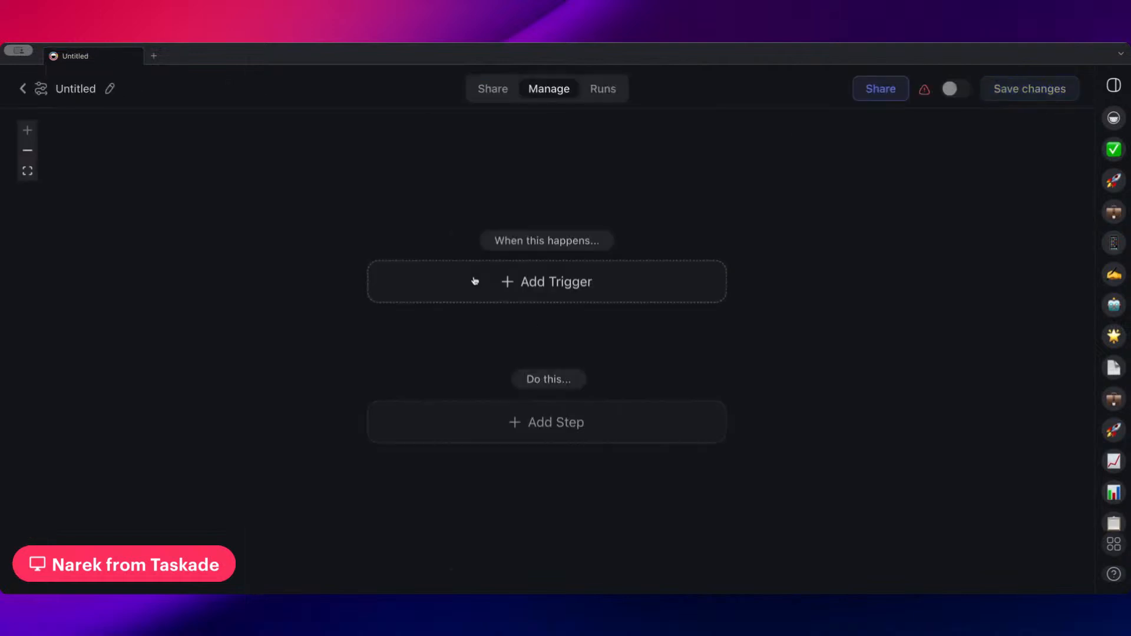
left_click(22, 90)
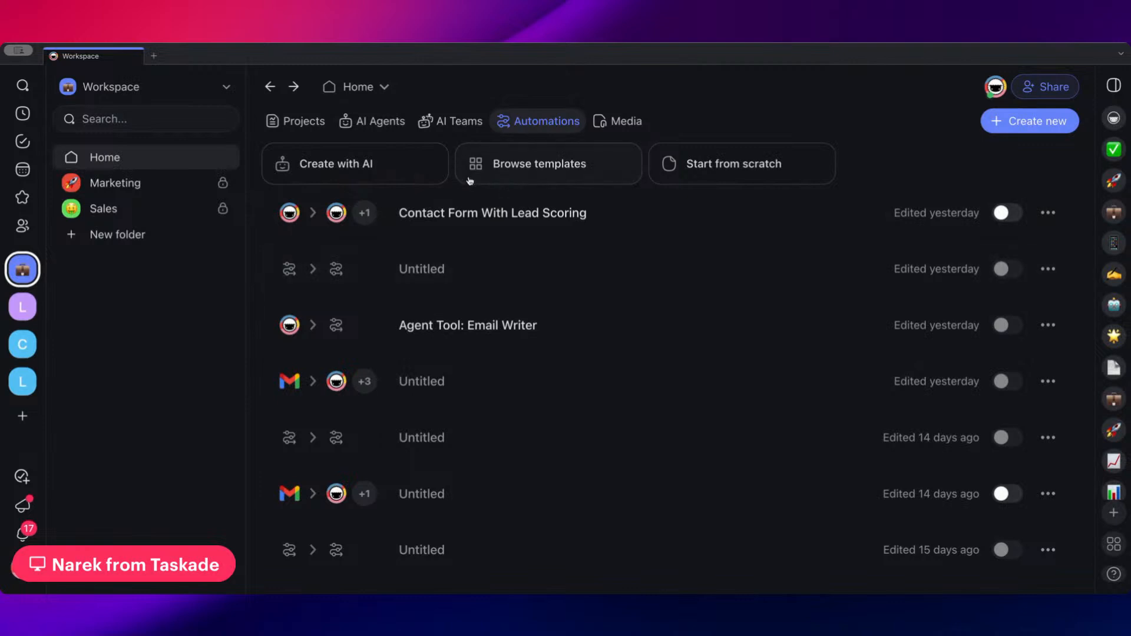
Browse the automation templates and create an automation from the AI Forms template "Contact Form For Lead Generation"
left_click(488, 168)
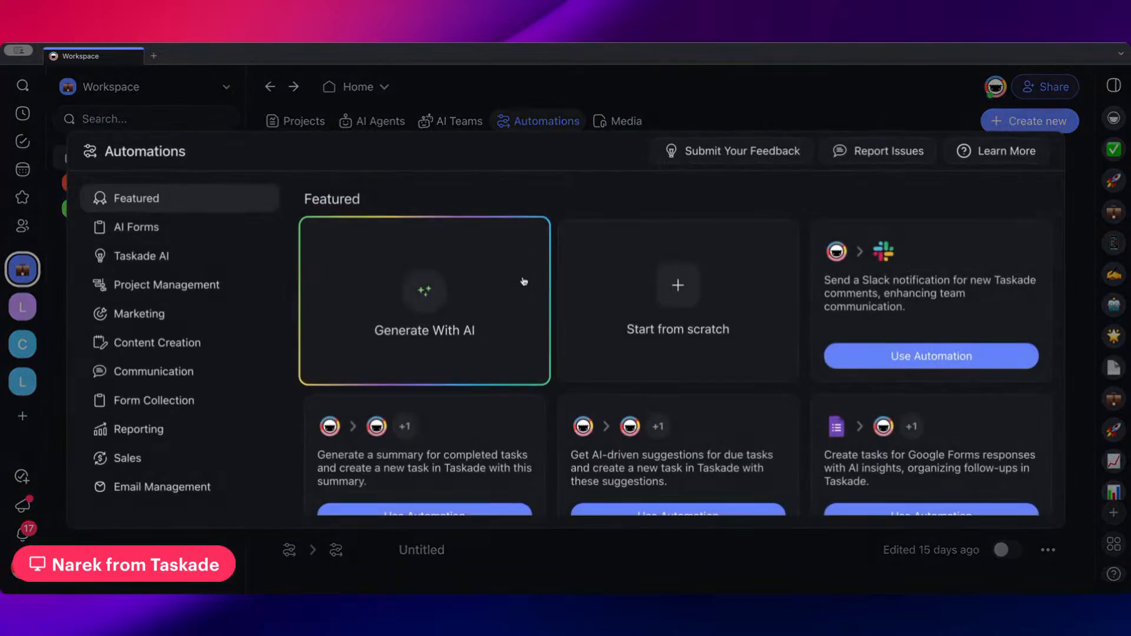
scroll(604, 356, "down", 2)
left_click(200, 232)
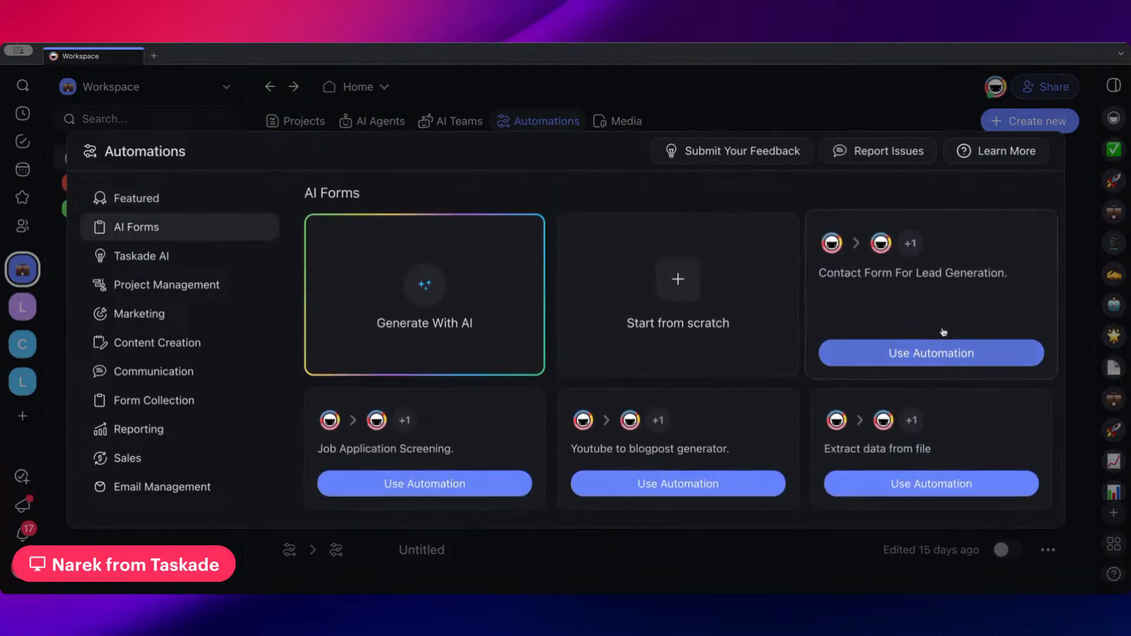
left_click(909, 354)
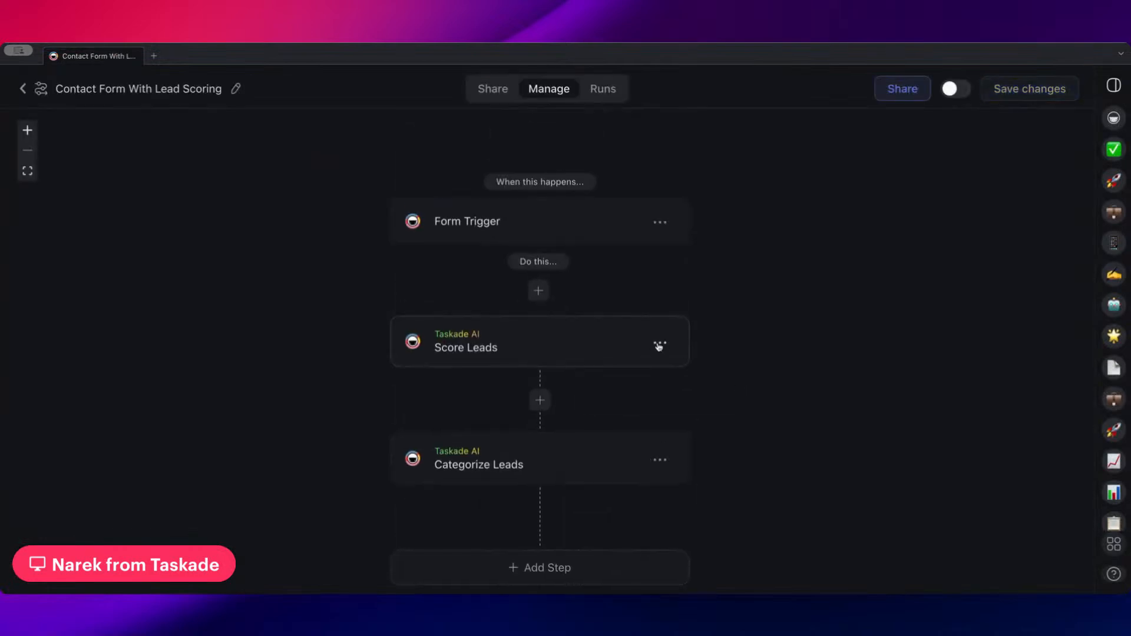
Delete the Score Leads and Categorize Leads steps from the automation
left_click(659, 347)
left_click(629, 397)
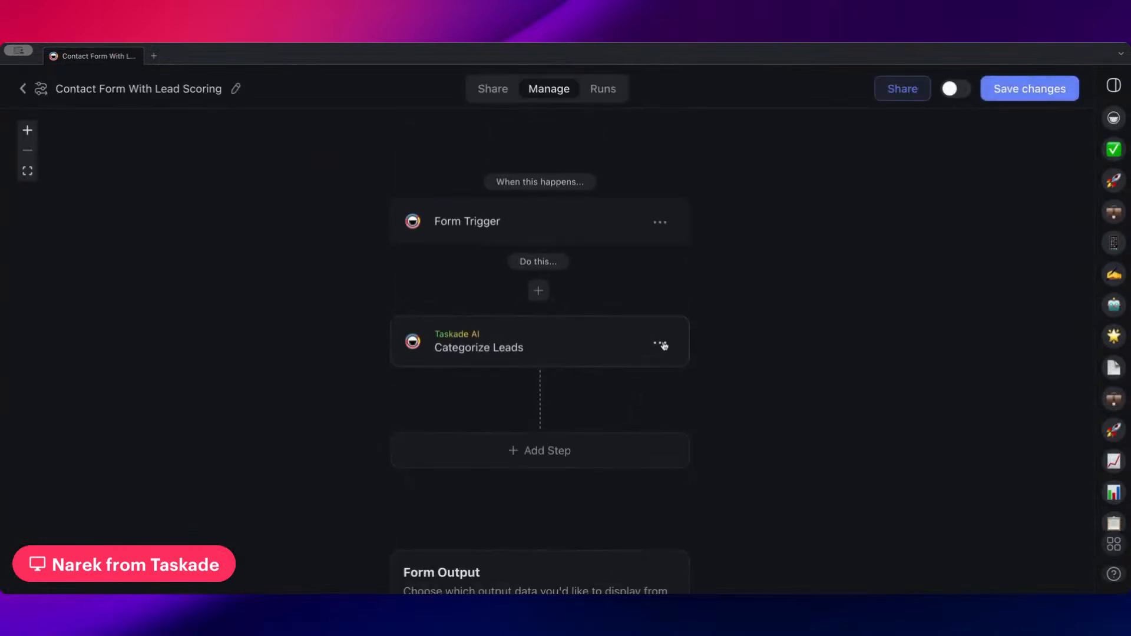
left_click(662, 346)
left_click(649, 399)
Remove the Company Name, seats, employee count and purchase timeline fields from the Form Trigger
left_click(569, 238)
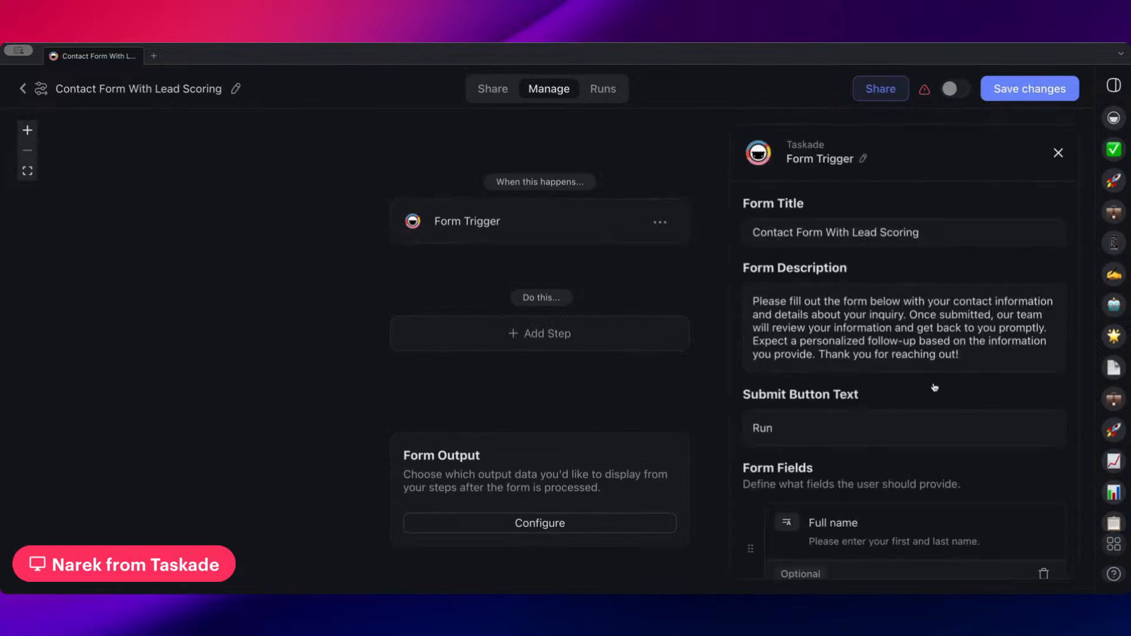
scroll(936, 386, "down", 5)
scroll(930, 340, "up", 1)
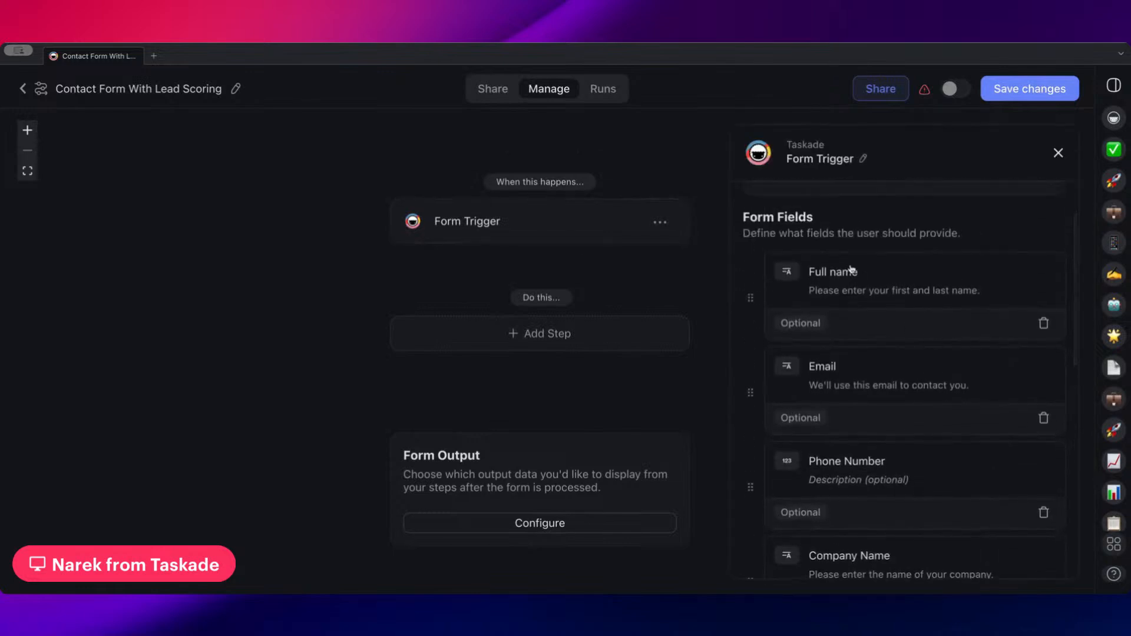
scroll(854, 324, "down", 5)
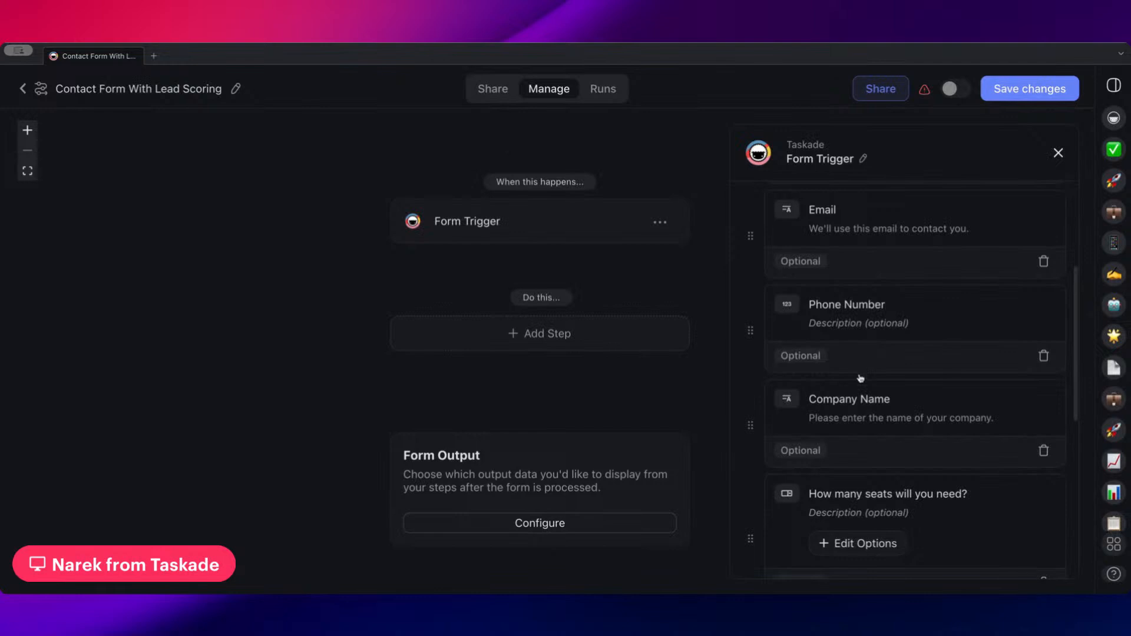
scroll(858, 377, "down", 2)
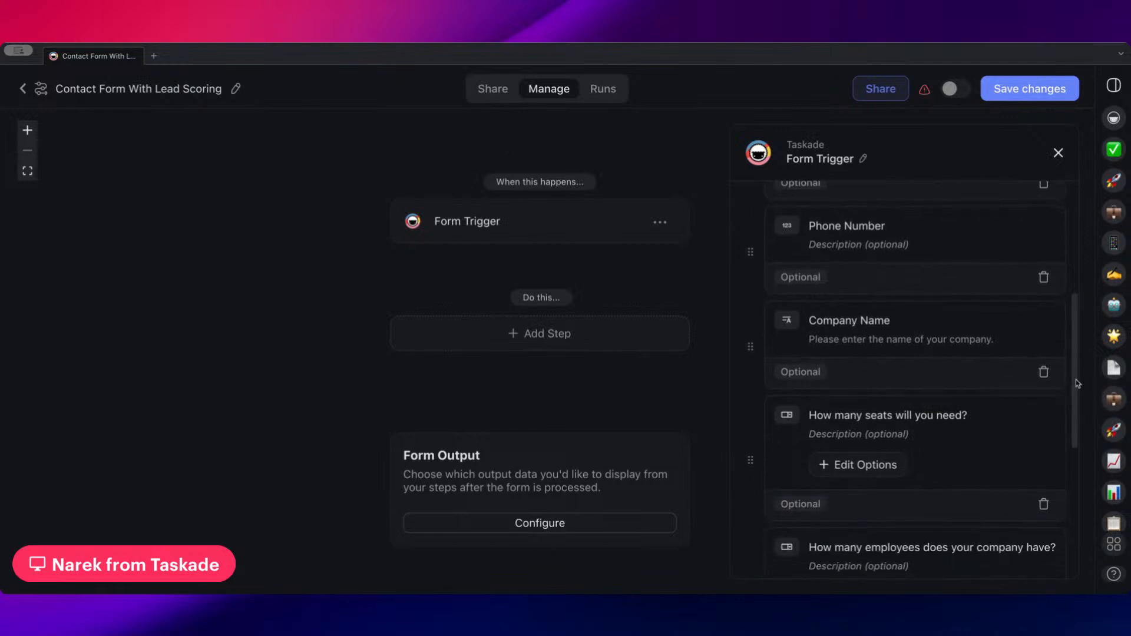
left_click(1043, 371)
left_click(1043, 409)
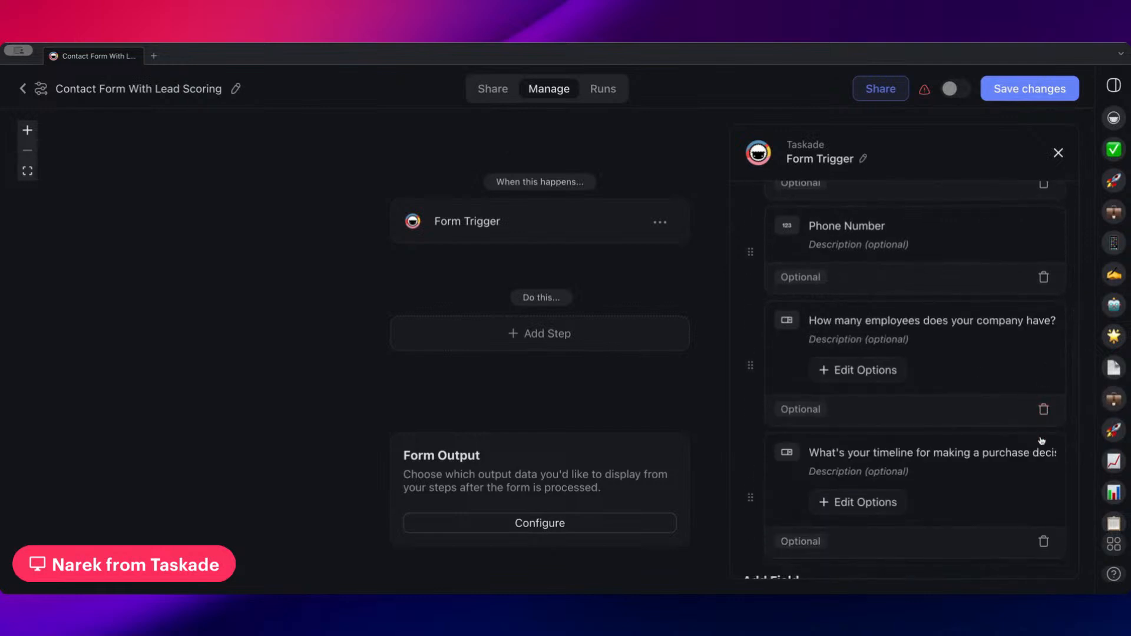
left_click(1043, 408)
left_click(1043, 407)
Add a Long Text field named "Description" to the Form Trigger and save the automation
scroll(889, 403, "up", 4)
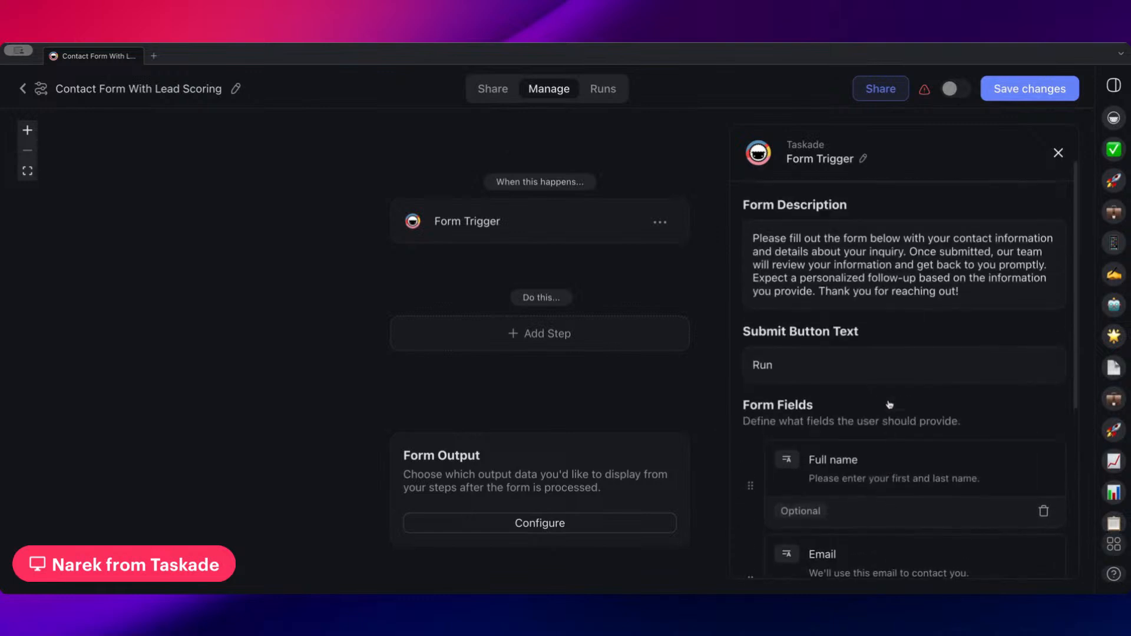
scroll(888, 404, "down", 3)
scroll(910, 393, "down", 2)
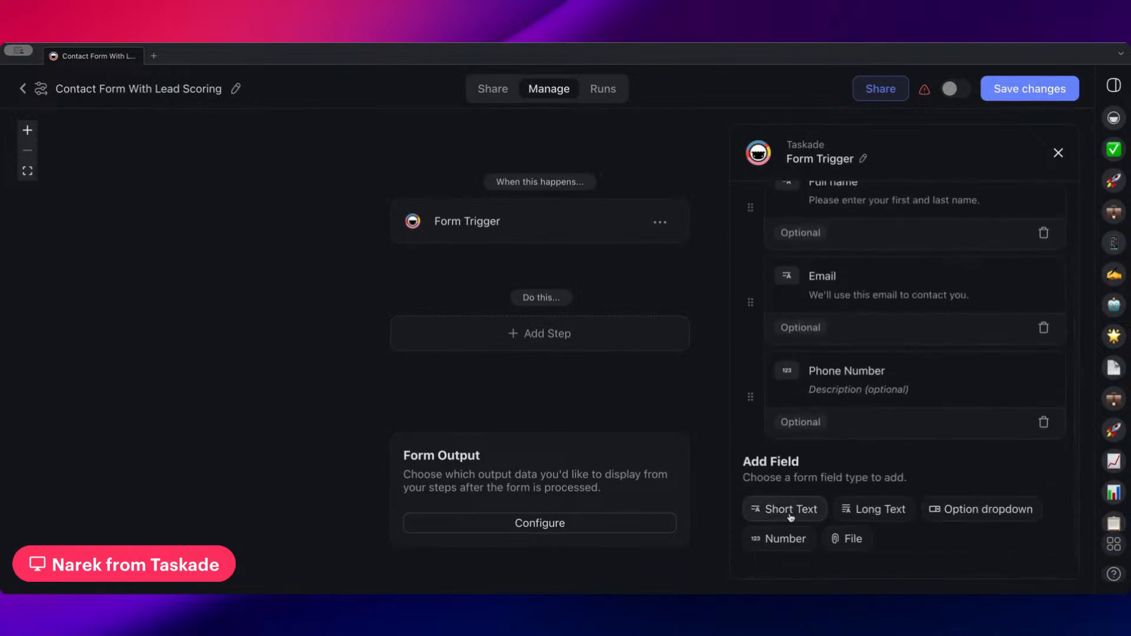
left_click(861, 511)
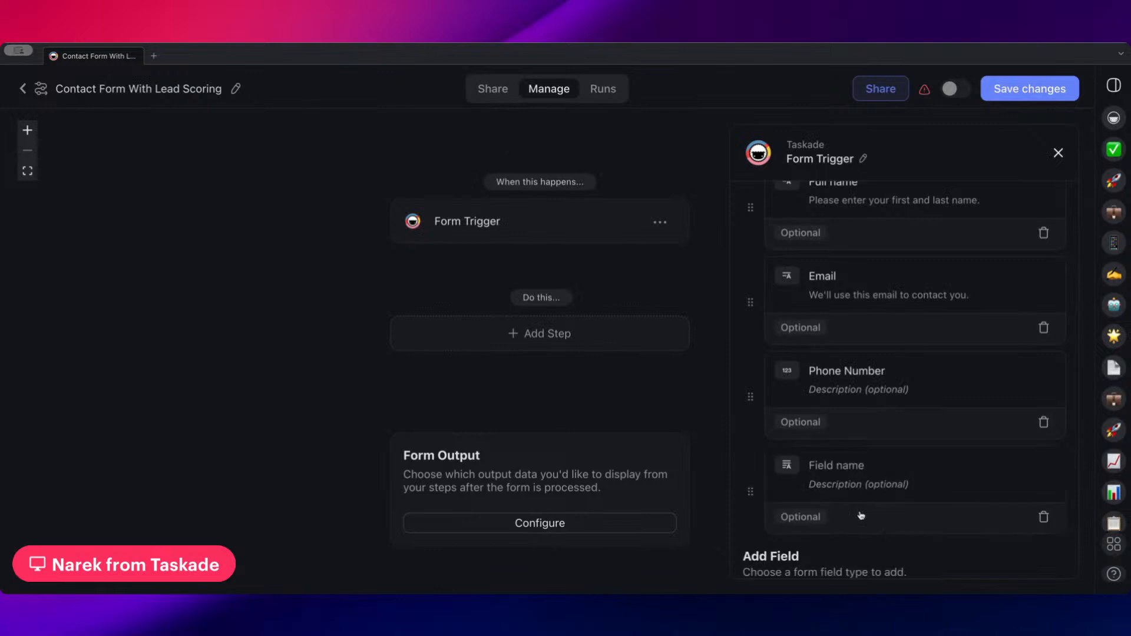
left_click(822, 465)
type("a")
key("BackSpace")
type("Description")
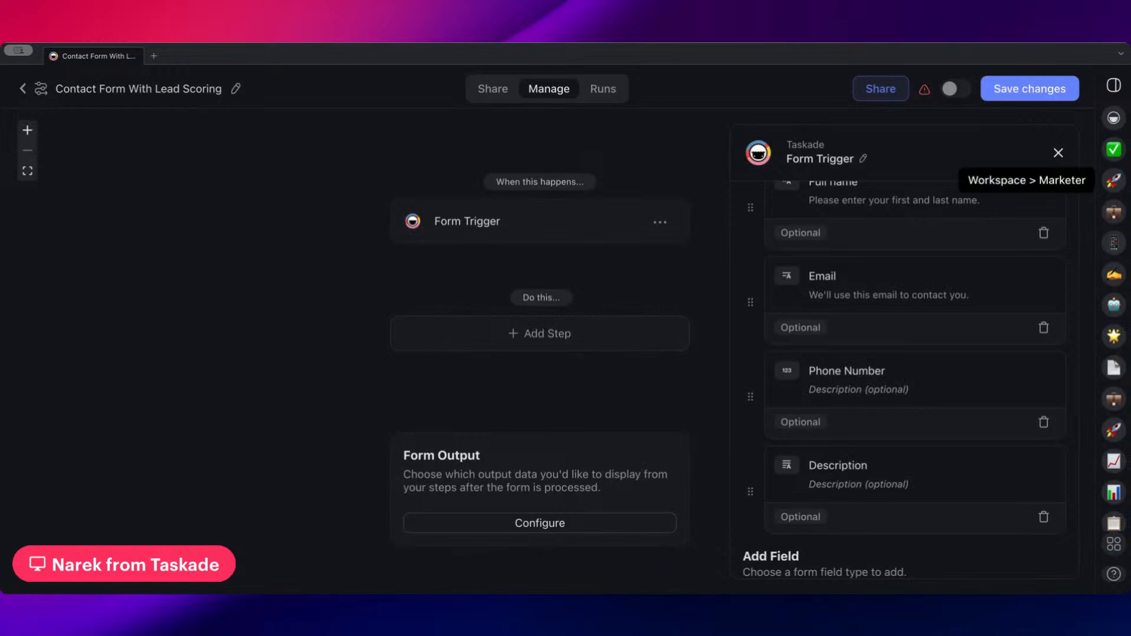
left_click(1029, 88)
Preview the shareable form and look over its title, description, fields and submit button
left_click_drag(634, 285, 537, 332)
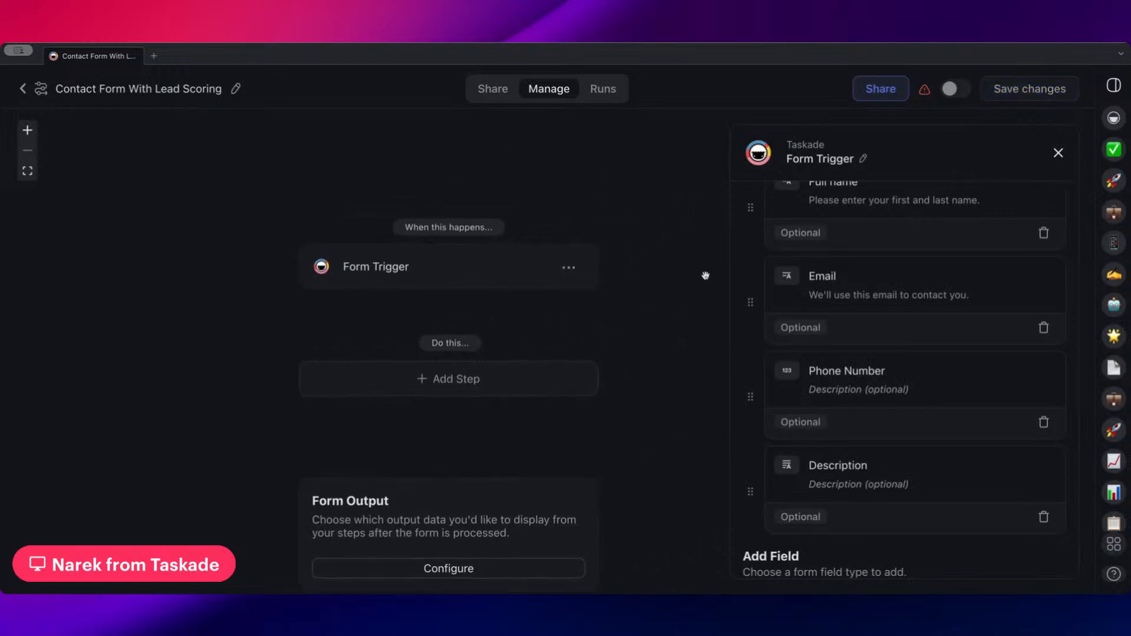
left_click(493, 99)
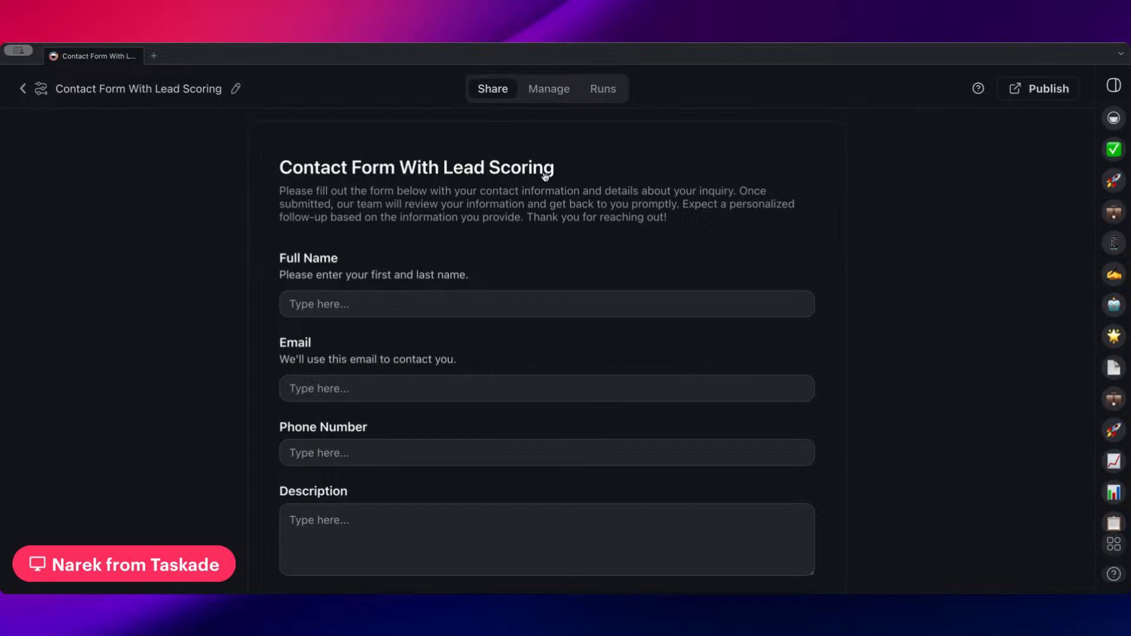
scroll(542, 176, "down", 2)
scroll(295, 168, "up", 2)
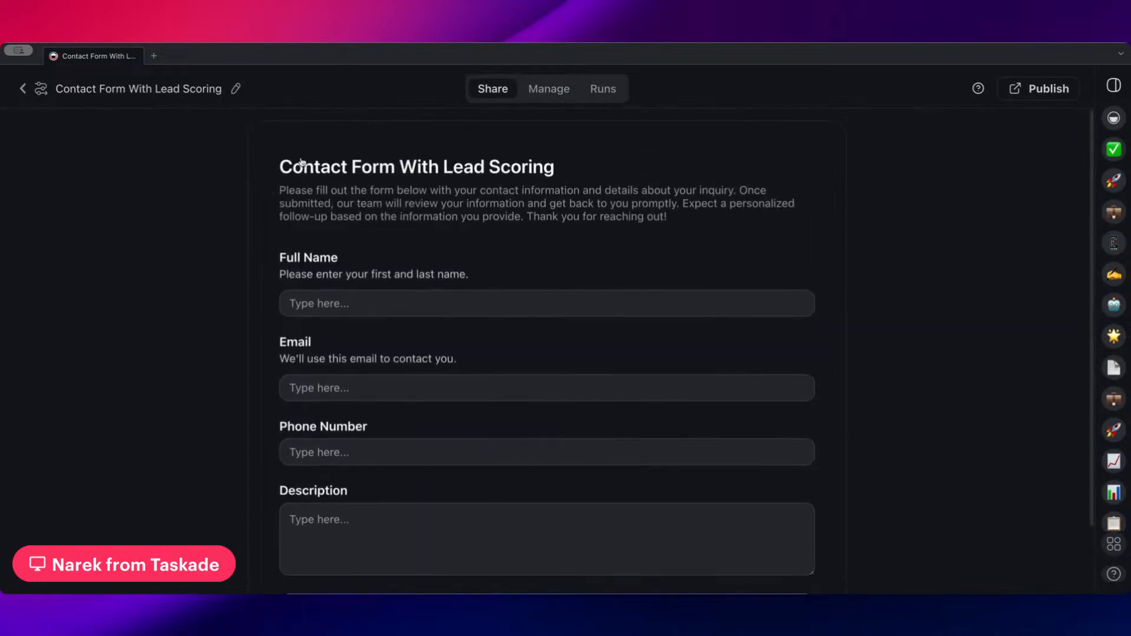
scroll(318, 212, "down", 2)
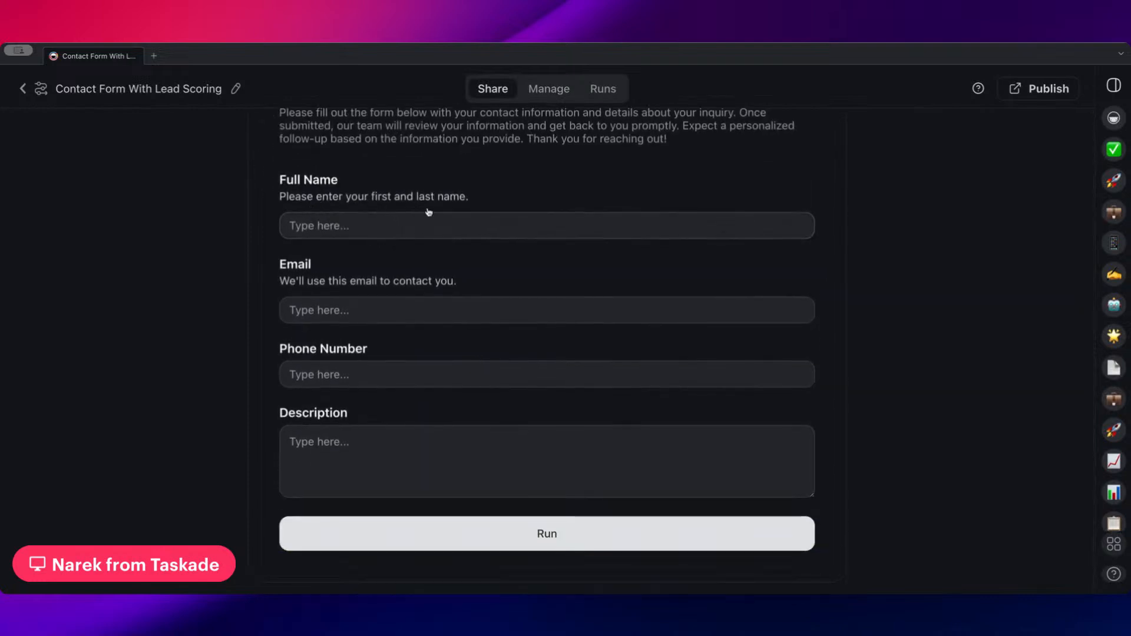
scroll(429, 218, "up", 2)
scroll(429, 222, "down", 2)
scroll(583, 148, "up", 2)
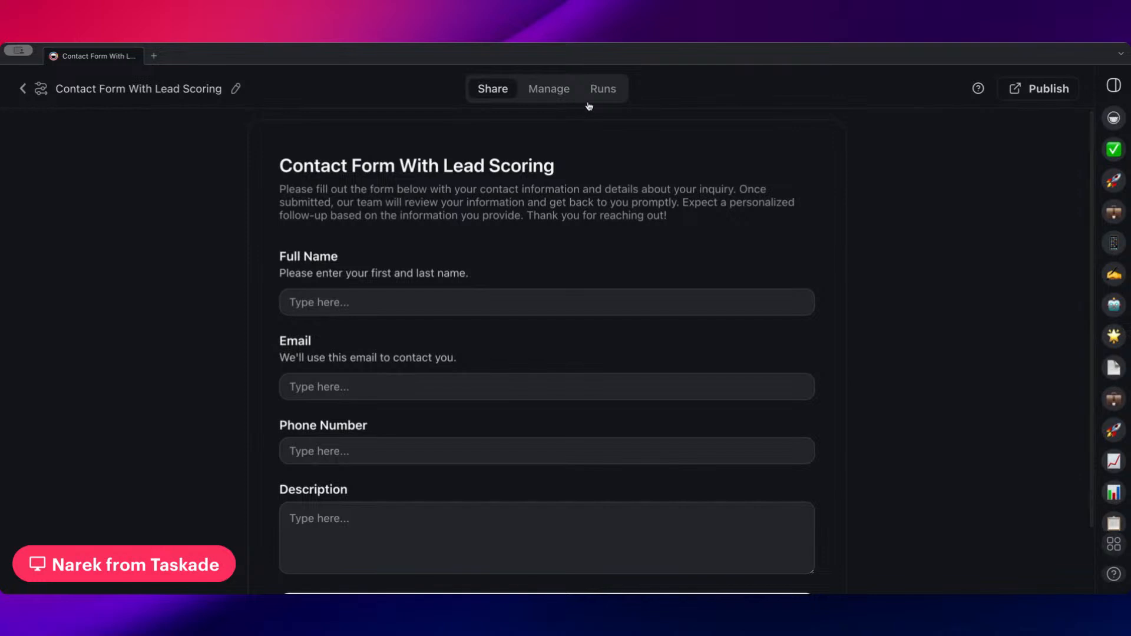
Return to the automation's editor and clear the Form Trigger's form title
left_click(569, 94)
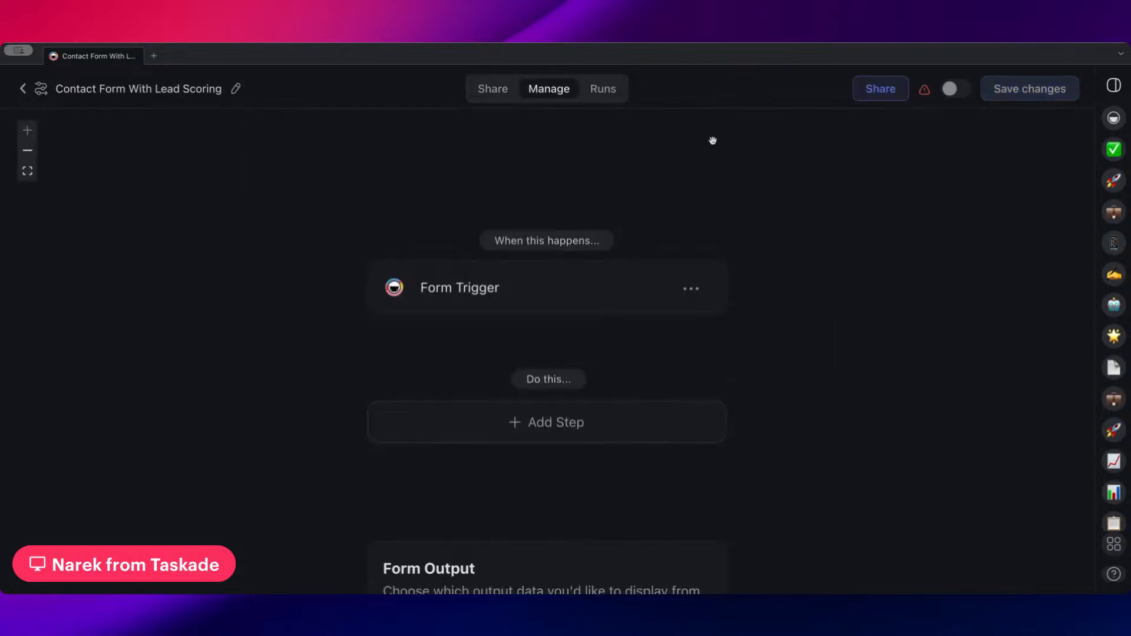
left_click(590, 268)
left_click(924, 232)
triple_click(925, 233)
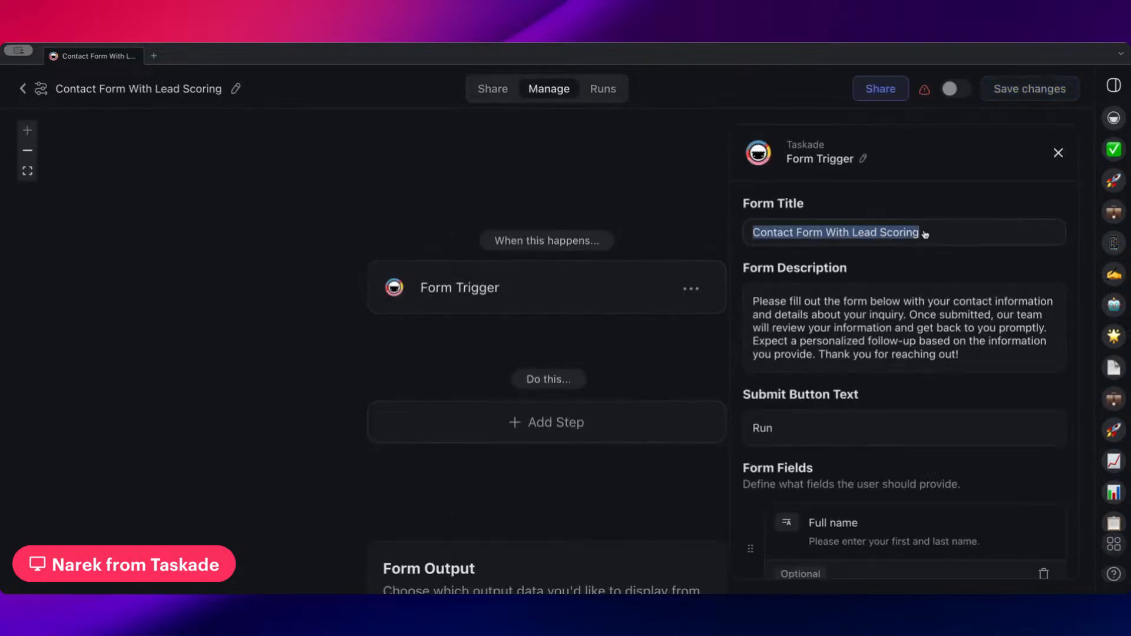
key("BackSpace")
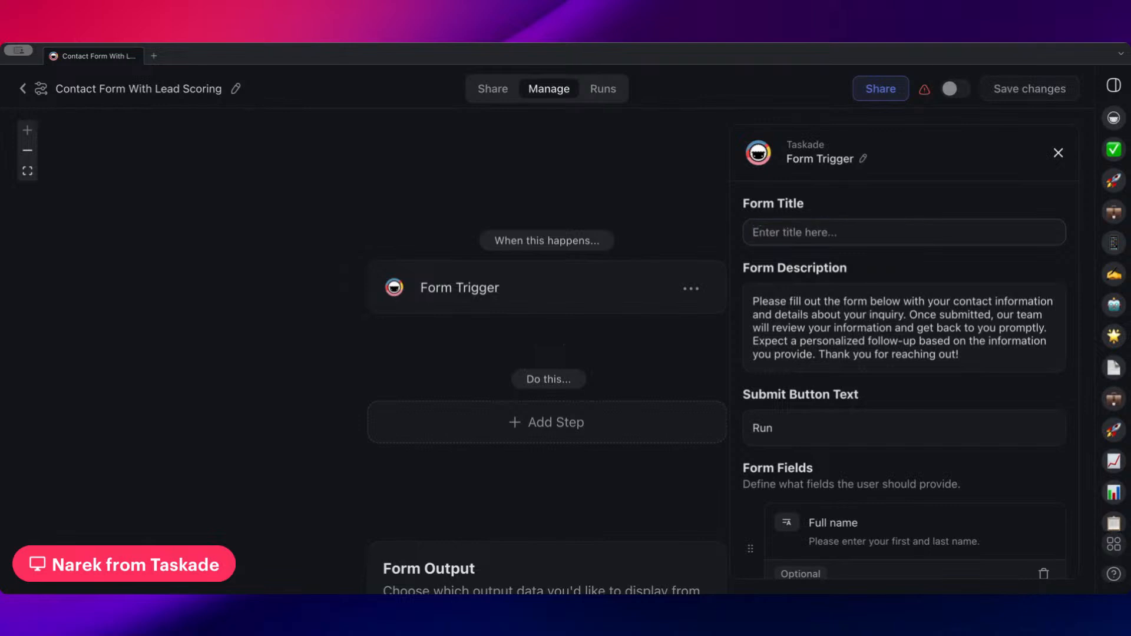
type("Lead Magnet Dri")
key("super+a")
key("BackSpace")
Set the Form Trigger's form title to "Email Course Lead Magnet"
type("Email Course Lead Mana")
key("BackSpace")
key("BackSpace")
type("gne")
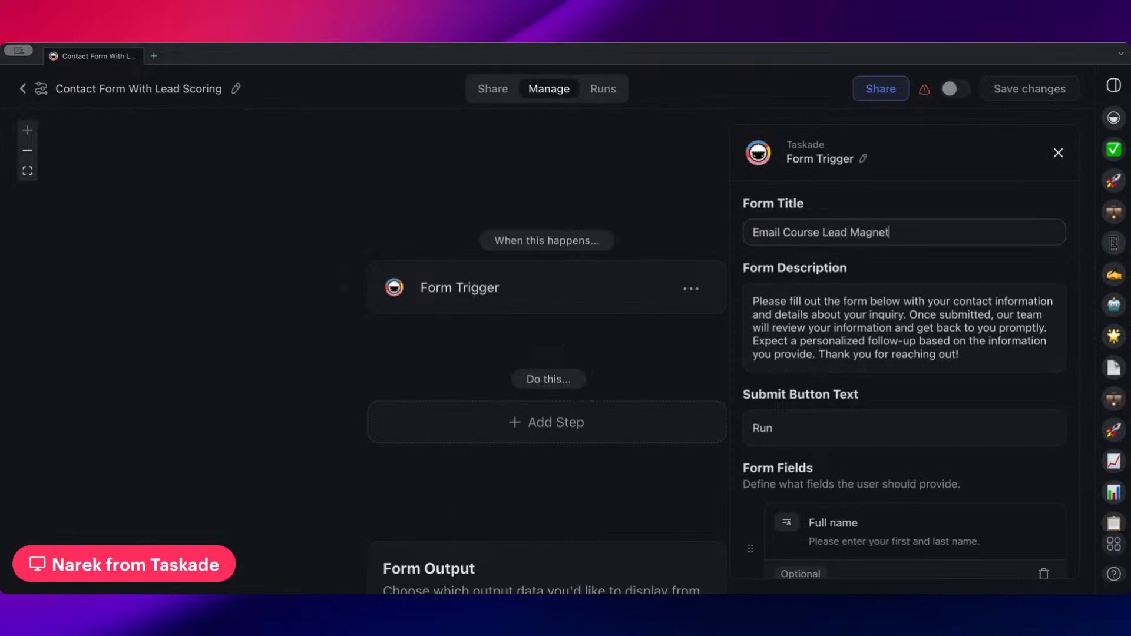
left_click_drag(546, 206, 489, 189)
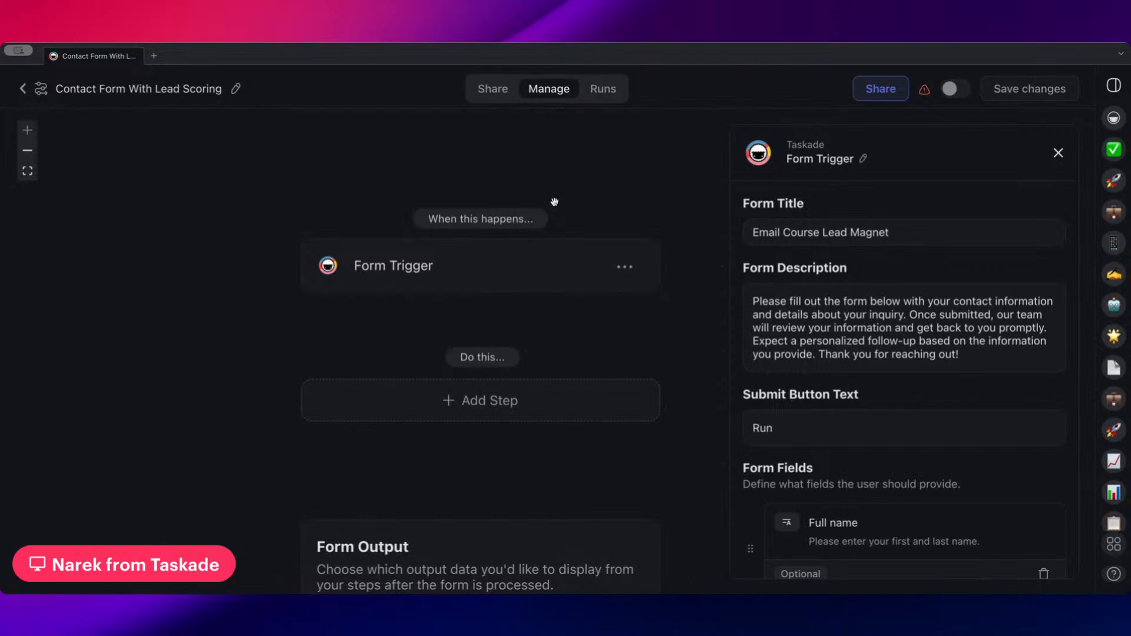
left_click_drag(571, 208, 522, 207)
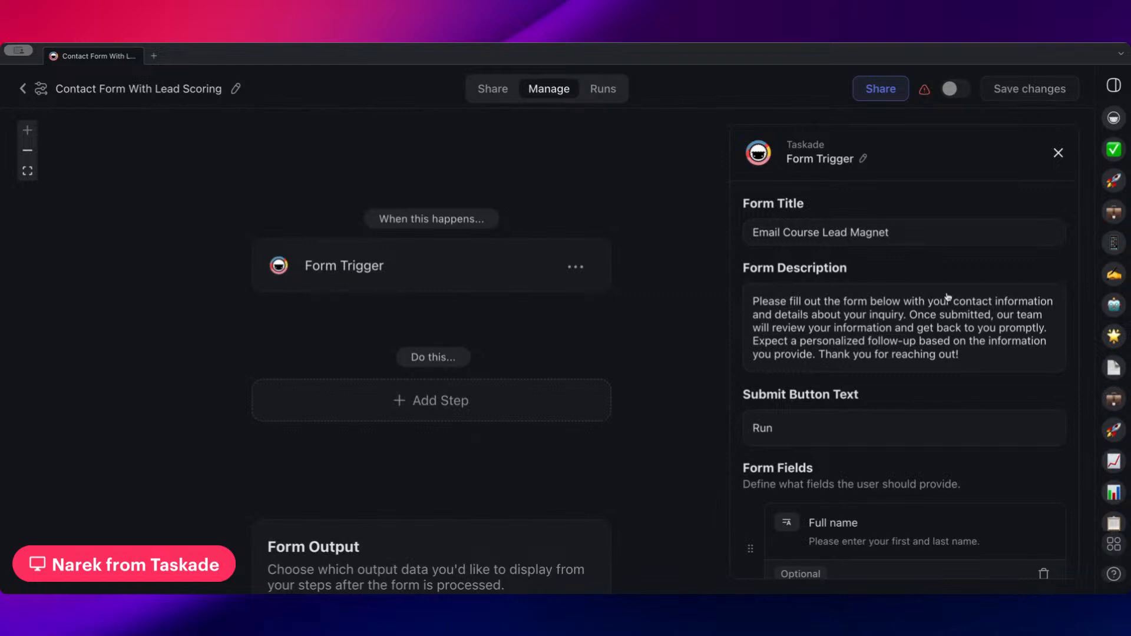
scroll(822, 331, "down", 2)
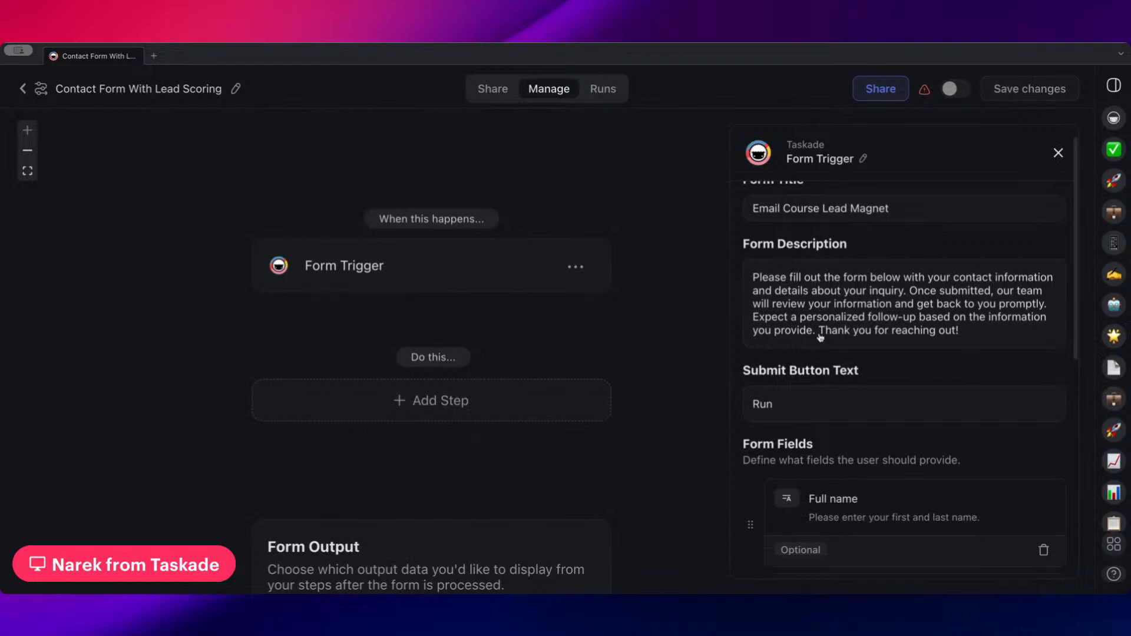
scroll(652, 301, "down", 1)
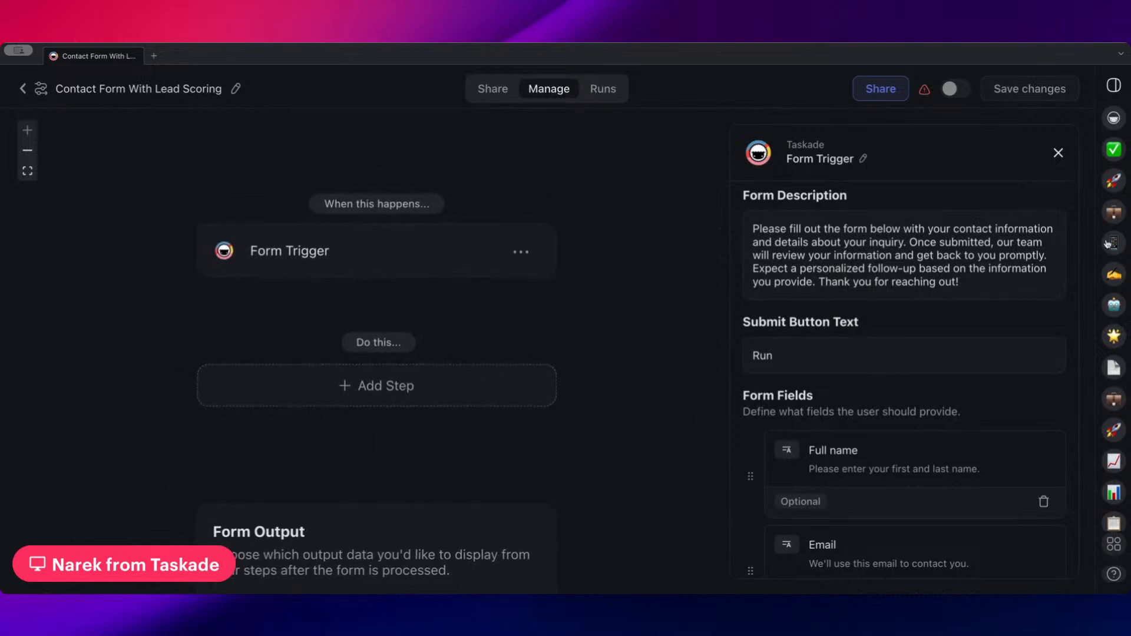
scroll(924, 353, "down", 5)
scroll(884, 310, "up", 5)
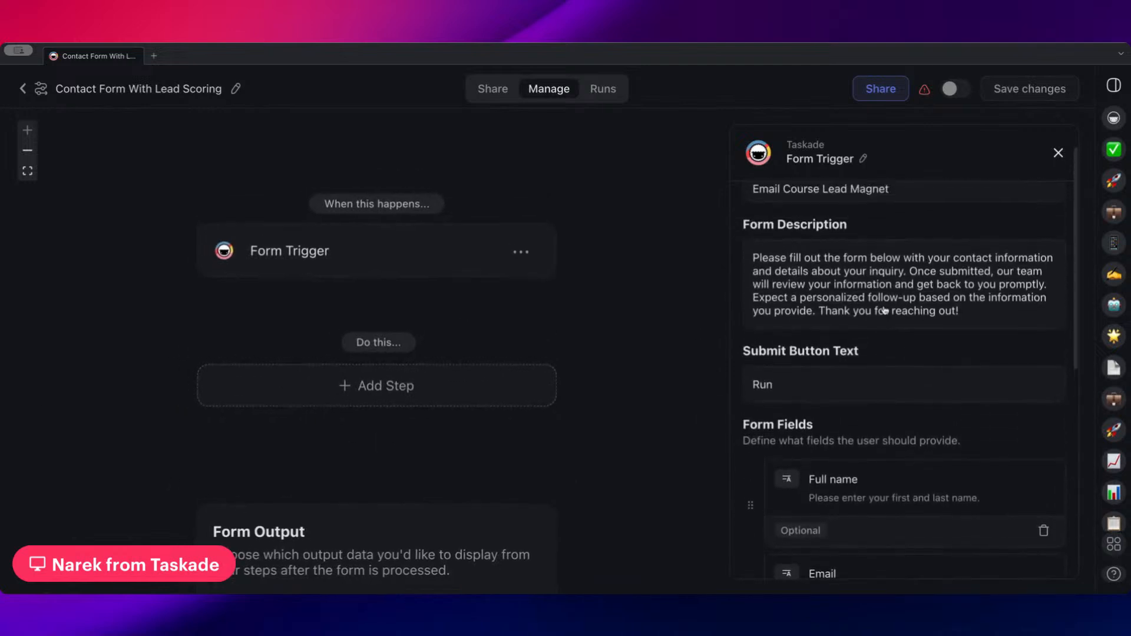
Add a Gmail Send Email step after the Form Trigger
left_click(379, 387)
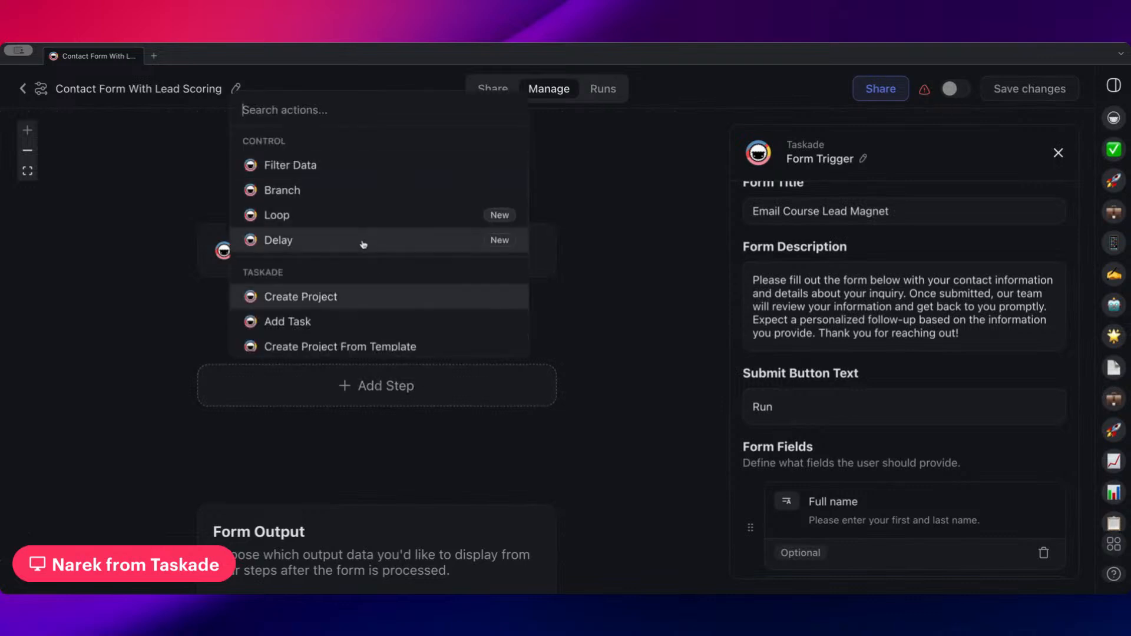
scroll(356, 277, "down", 5)
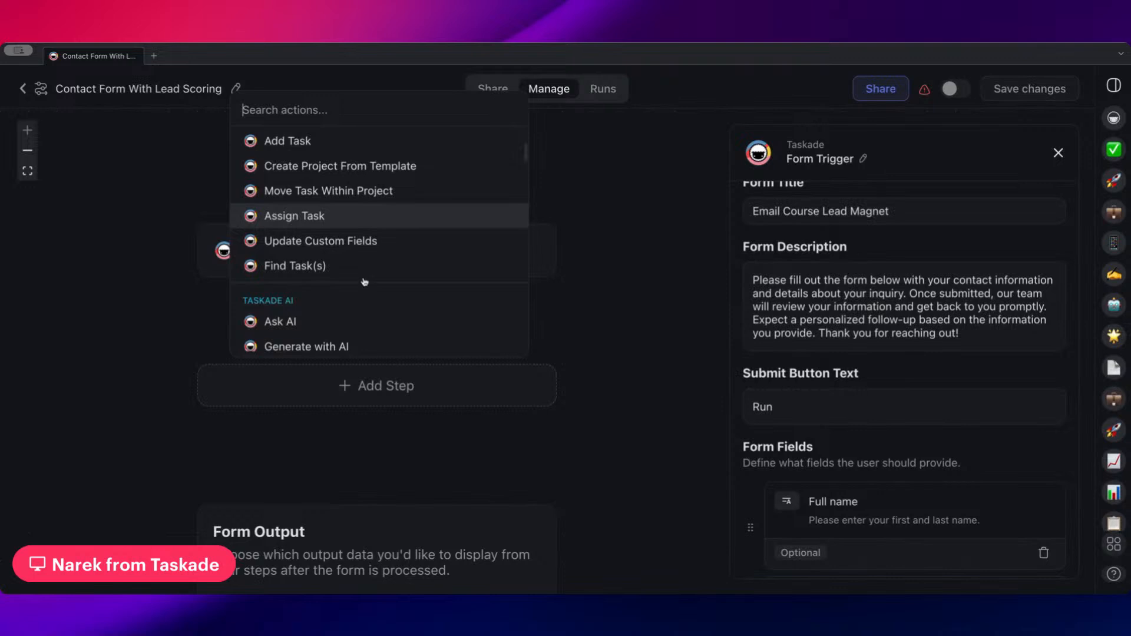
scroll(356, 289, "down", 10)
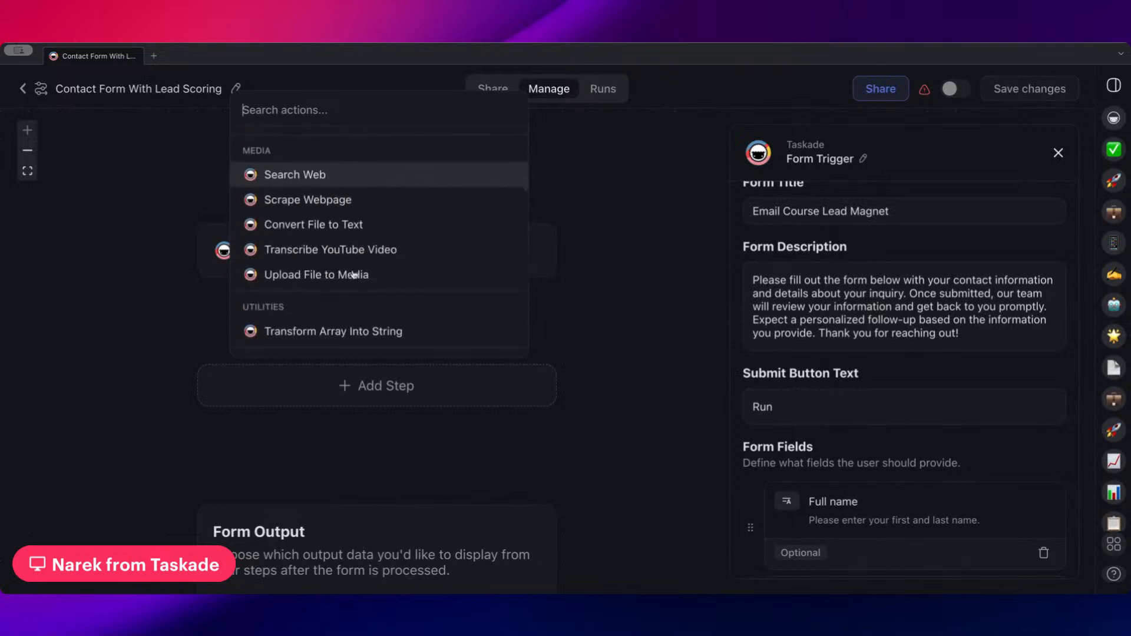
scroll(357, 276, "down", 5)
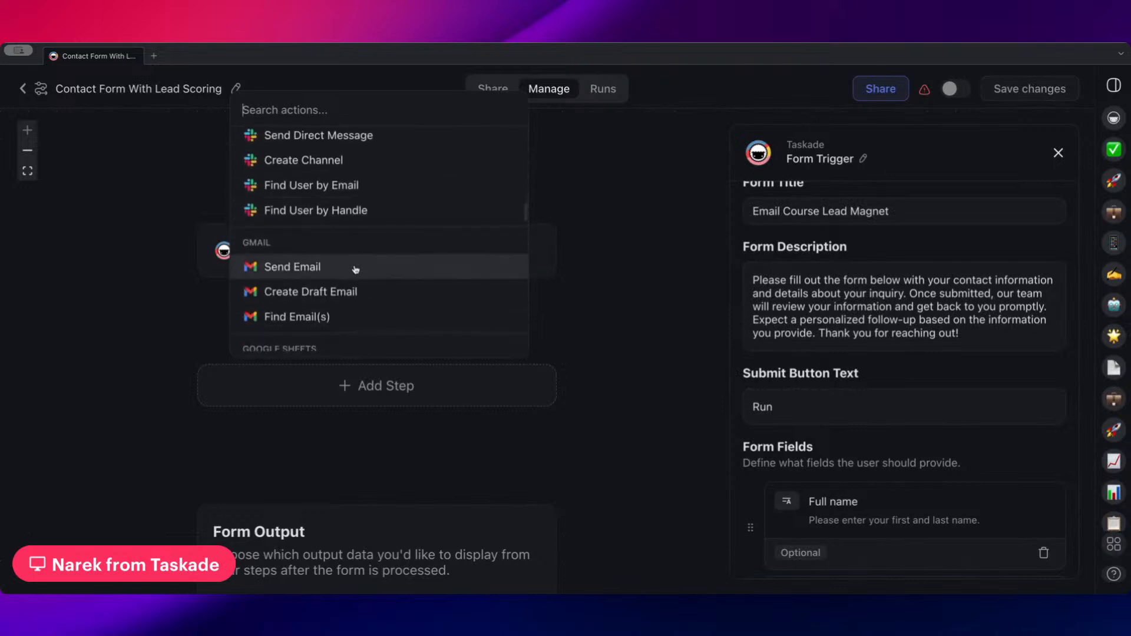
left_click(354, 268)
Address the email to the form's Email variable and set its subject to "Welcome to our Course!"
scroll(825, 248, "down", 3)
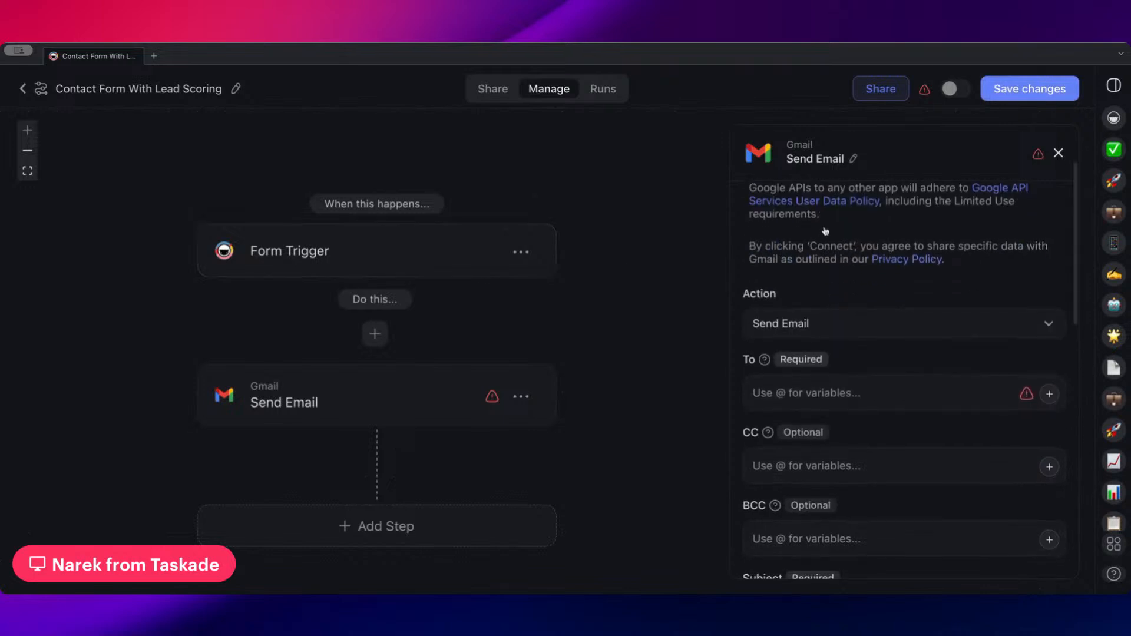
left_click(826, 308)
type("@")
left_click(837, 383)
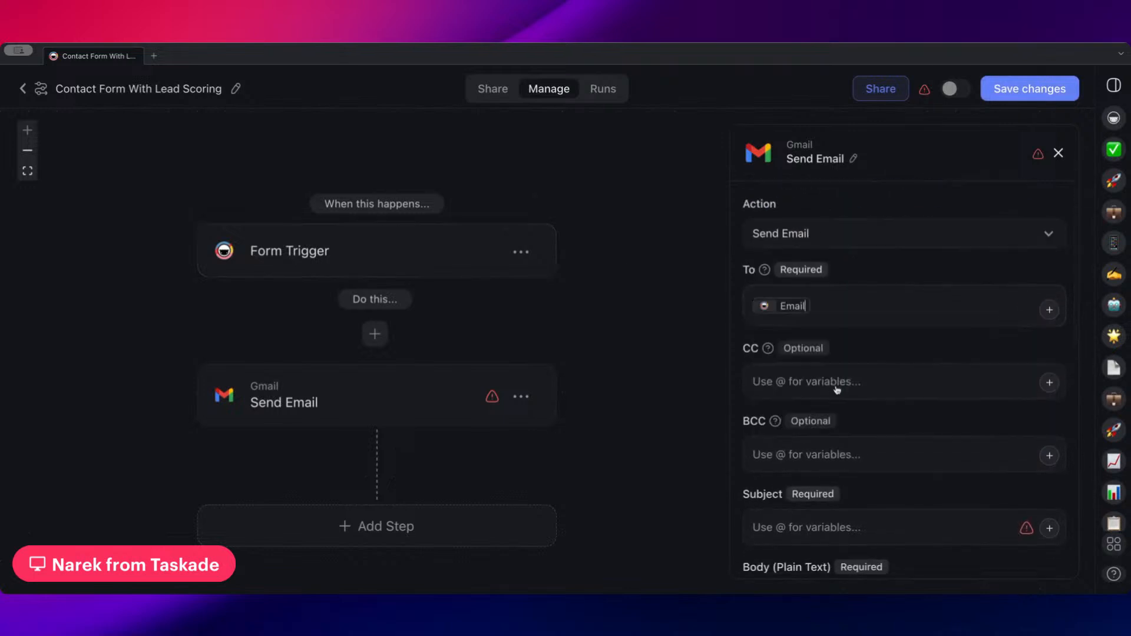
scroll(844, 325, "down", 1)
scroll(836, 336, "down", 2)
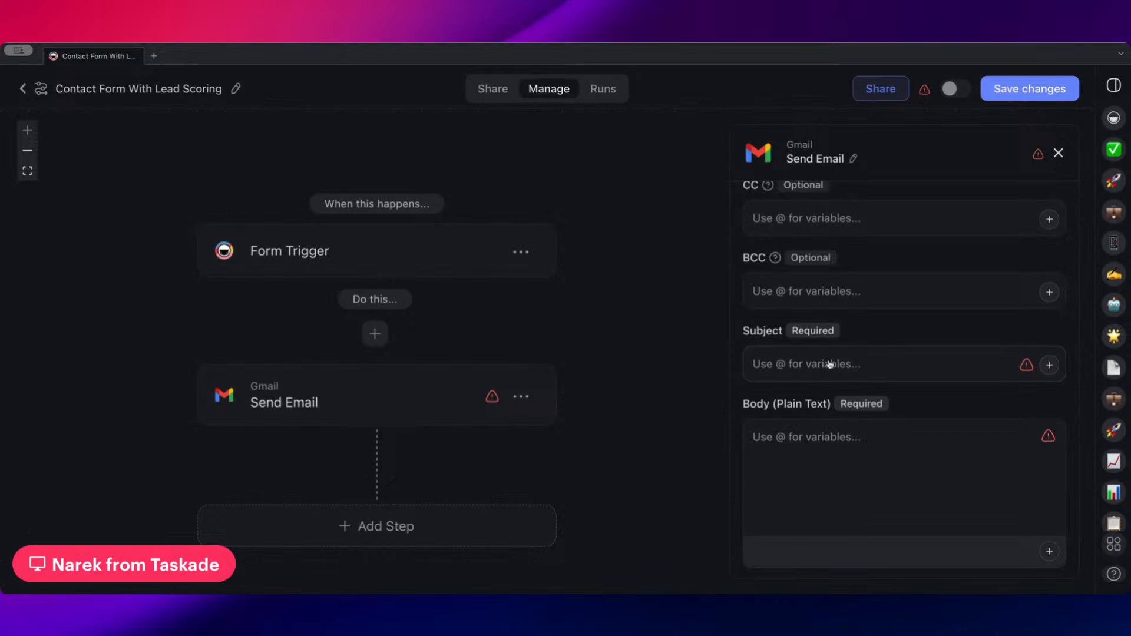
type("Welcome to")
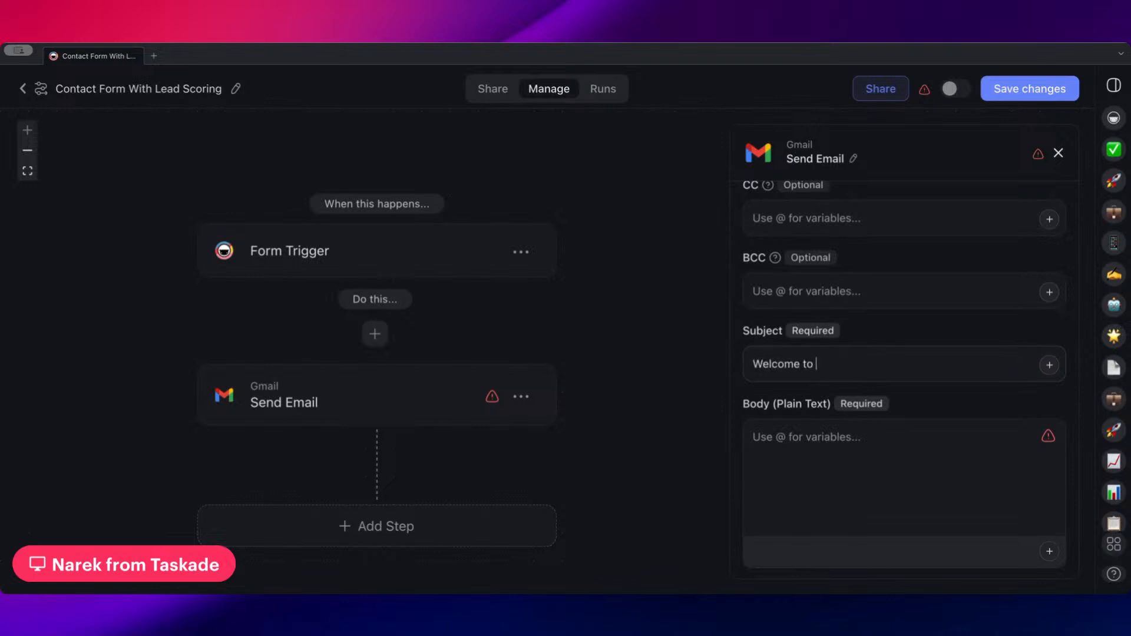
type(" our Course!")
Begin the welcome email's plain-text body with "Hi" followed by the form's Full name variable and a comma
left_click(824, 446)
scroll(846, 445, "down", 1)
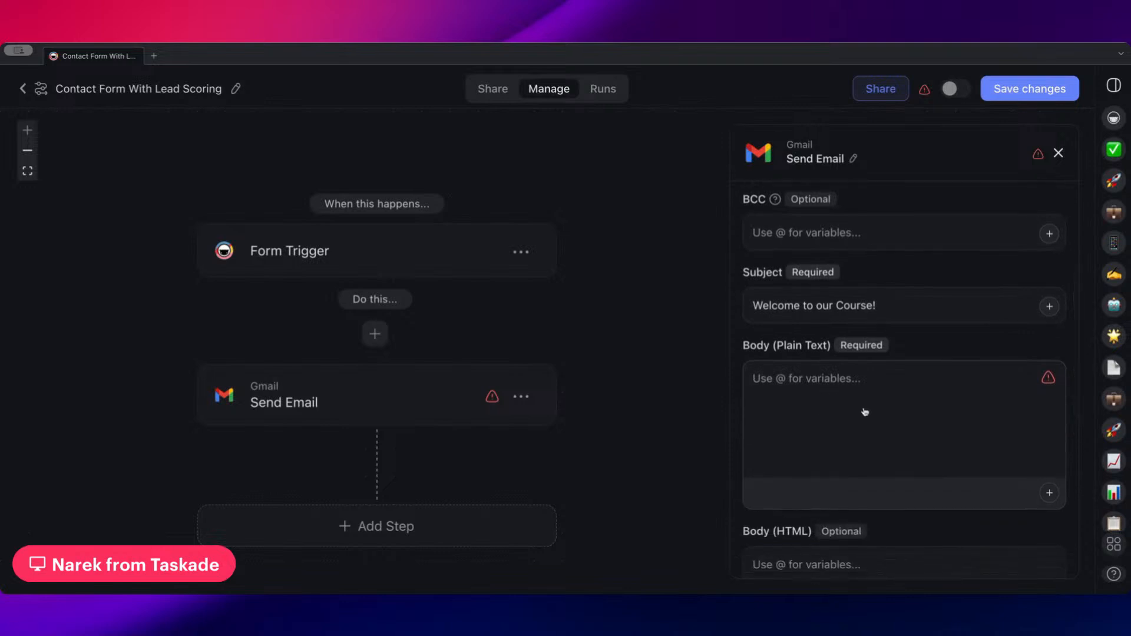
type("Hi @")
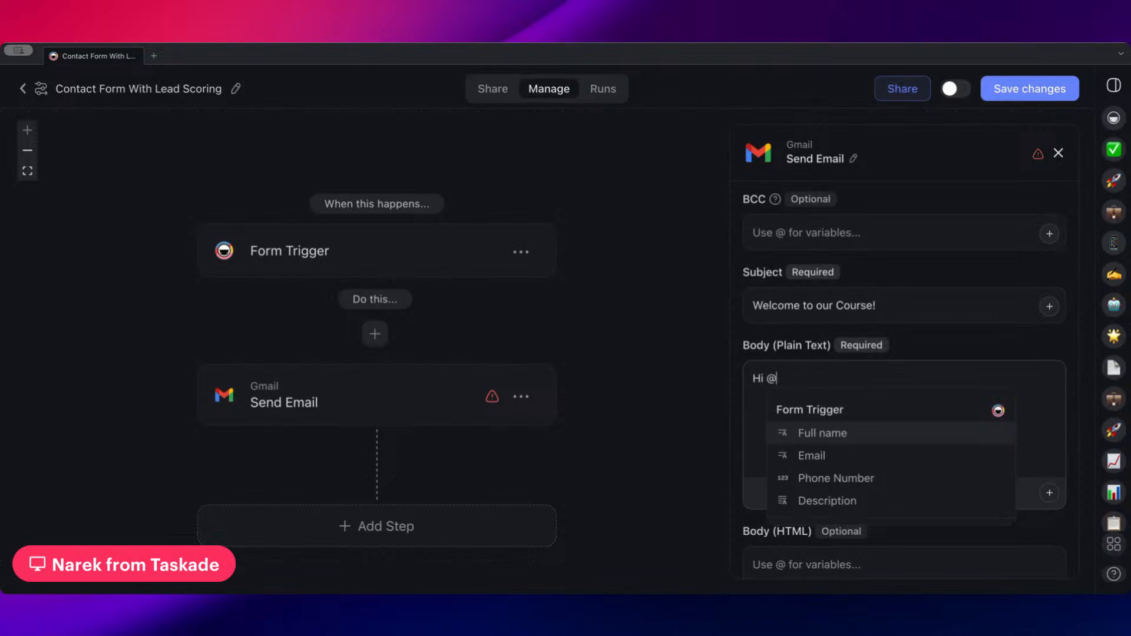
left_click(846, 438)
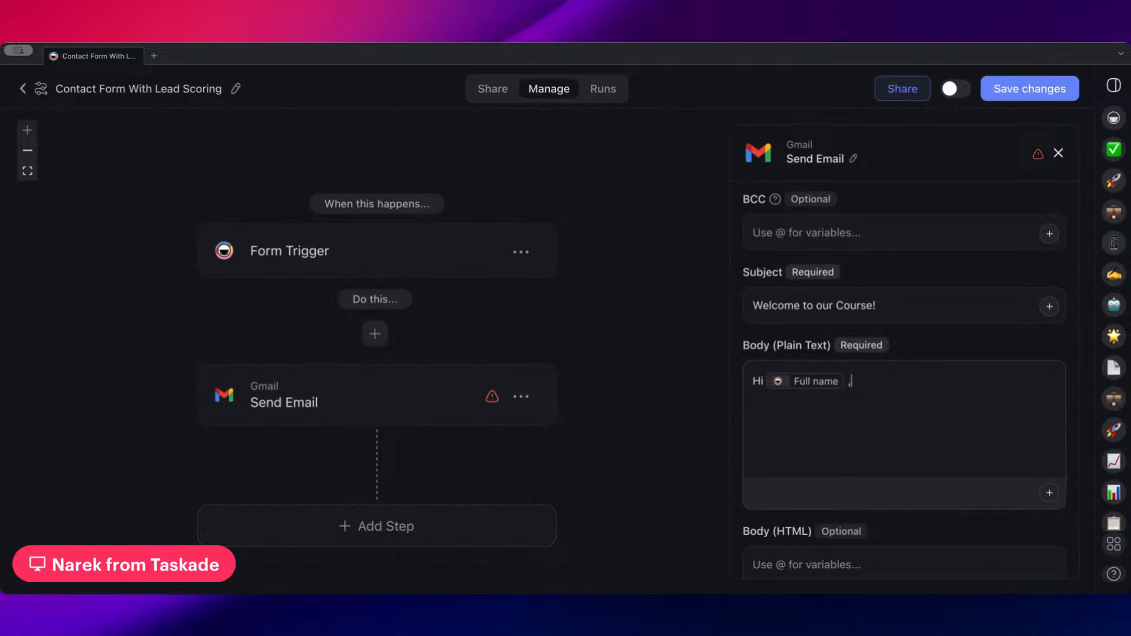
Continue the email body with "You've taken your first step into learning more about (Company Name)." below the greeting
type("Th")
key("BackSpace")
key("BackSpace")
type("You've taken your first ")
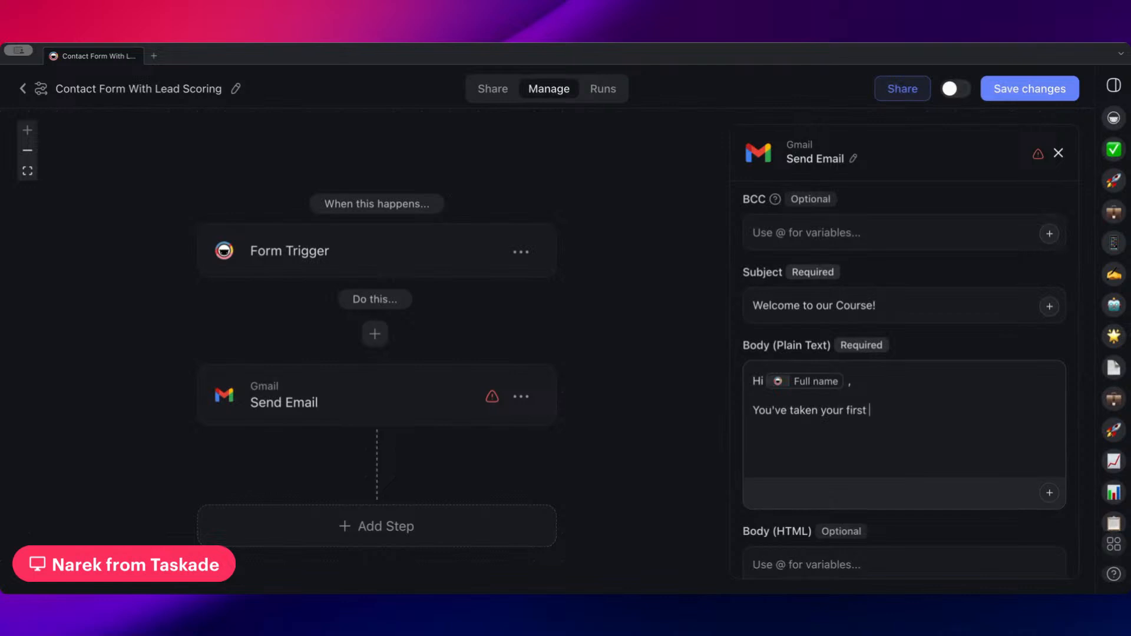
type("stpe n")
key("BackSpace")
type("into learning more about")
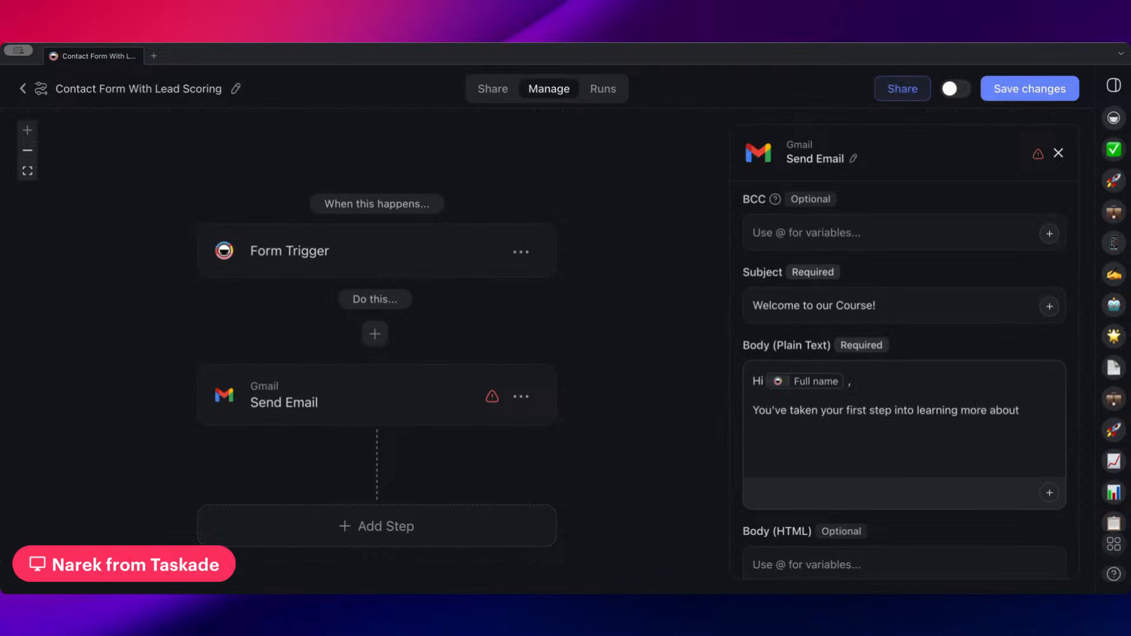
type(" (Company Name).")
Add a Delay step after the welcome email and set it to 2 days
scroll(535, 452, "down", 3)
left_click(393, 421)
left_click(324, 283)
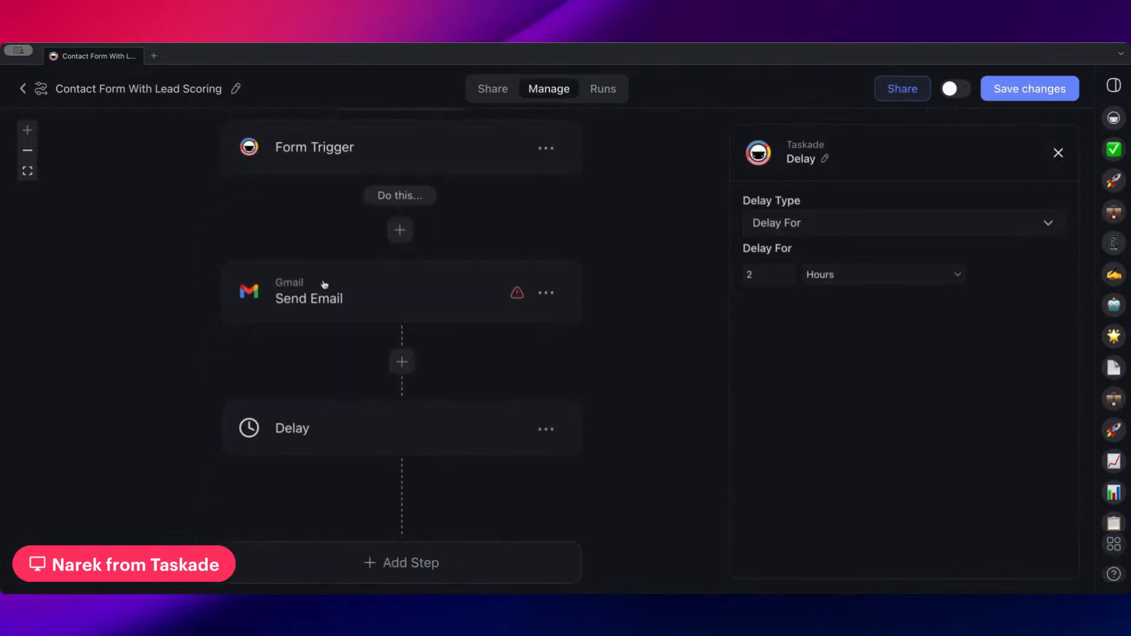
left_click(942, 274)
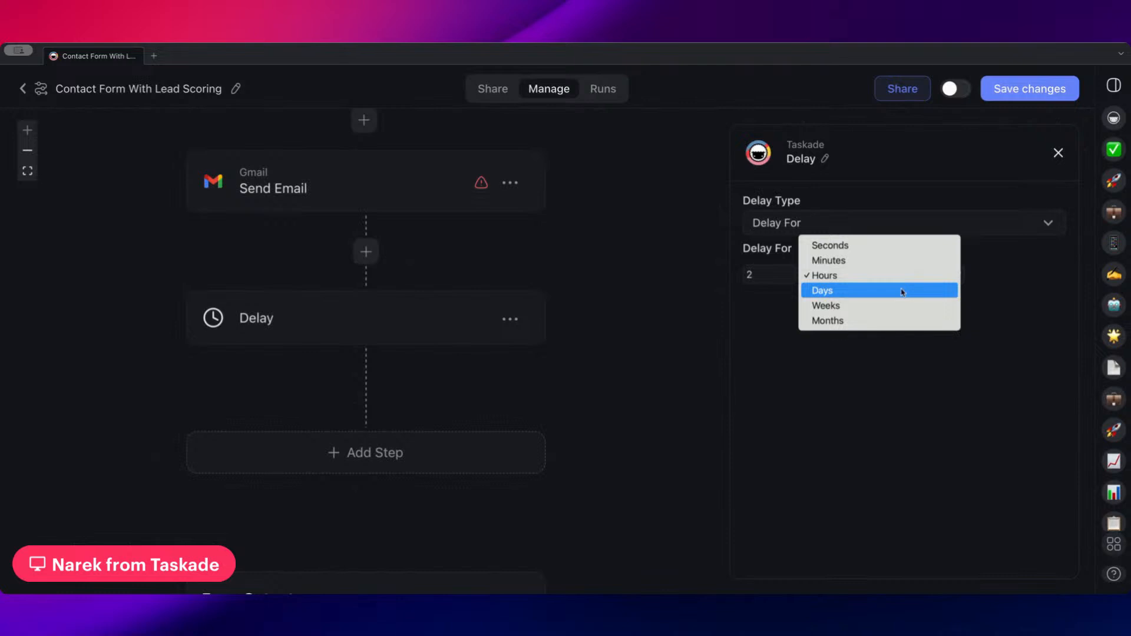
left_click(902, 291)
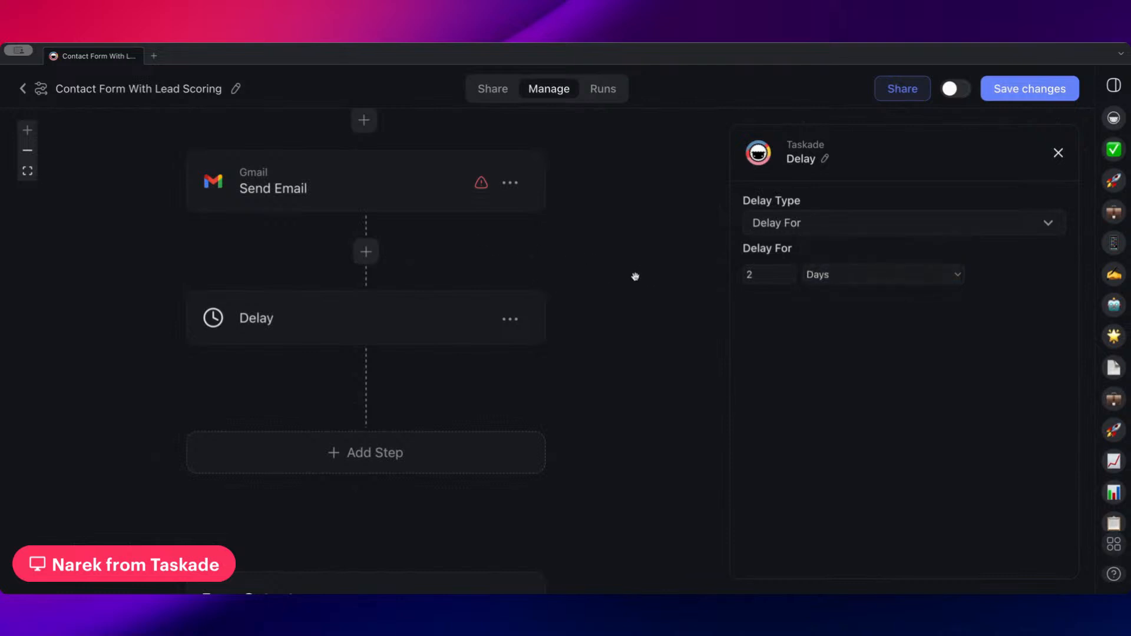
Add a second Gmail Send Email step after the Delay
scroll(523, 373, "down", 1)
left_click(394, 416)
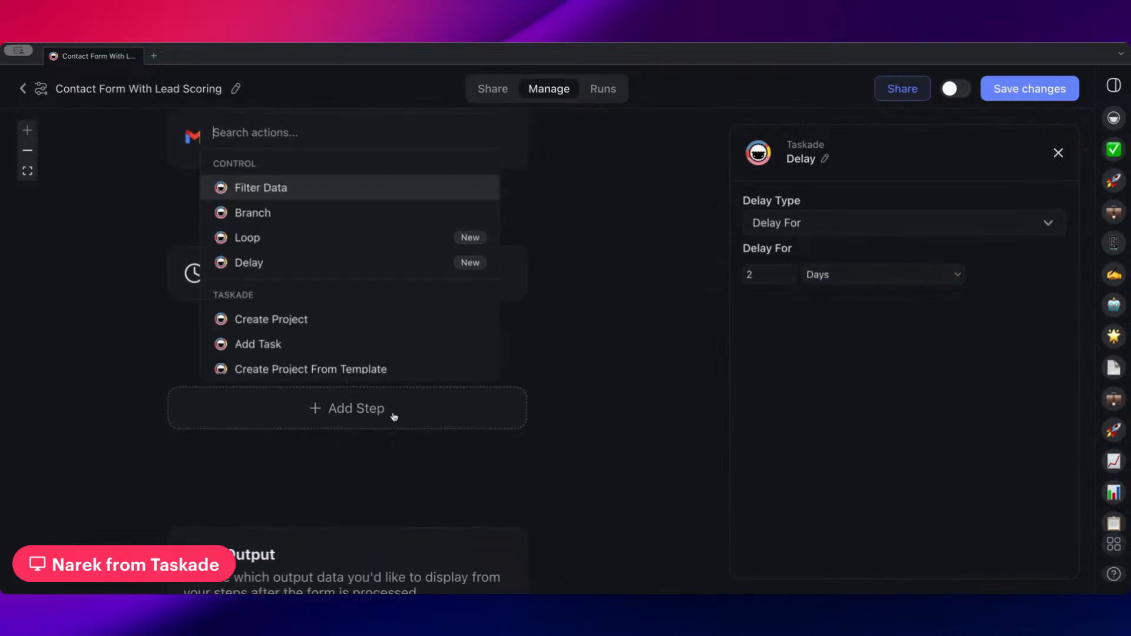
scroll(380, 319, "down", 5)
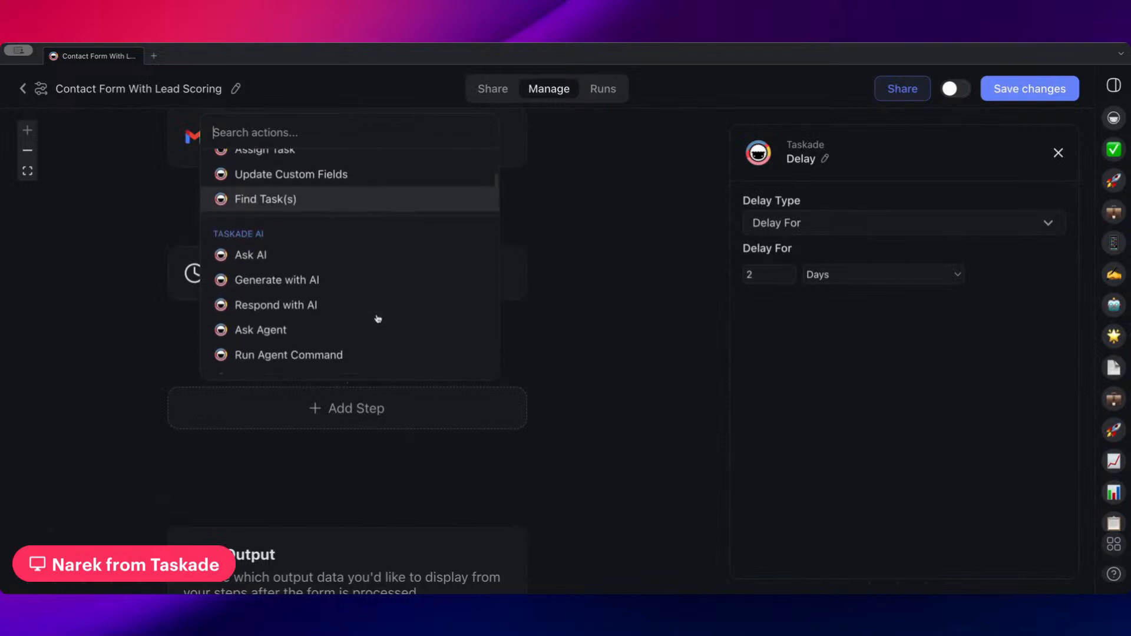
scroll(378, 318, "down", 8)
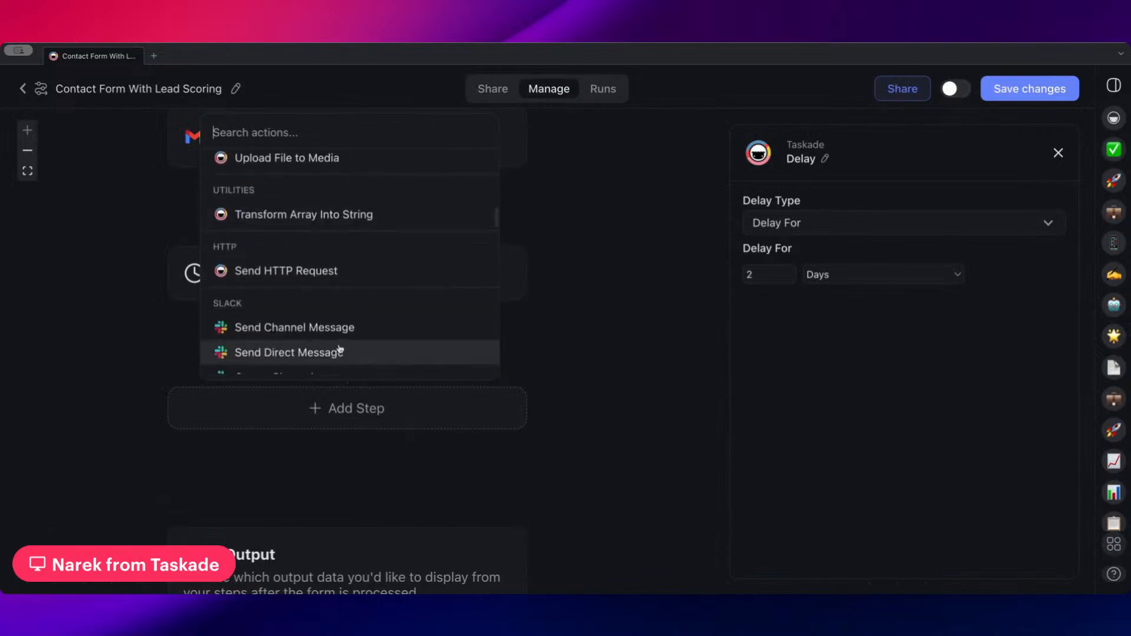
scroll(334, 330, "down", 4)
left_click(323, 278)
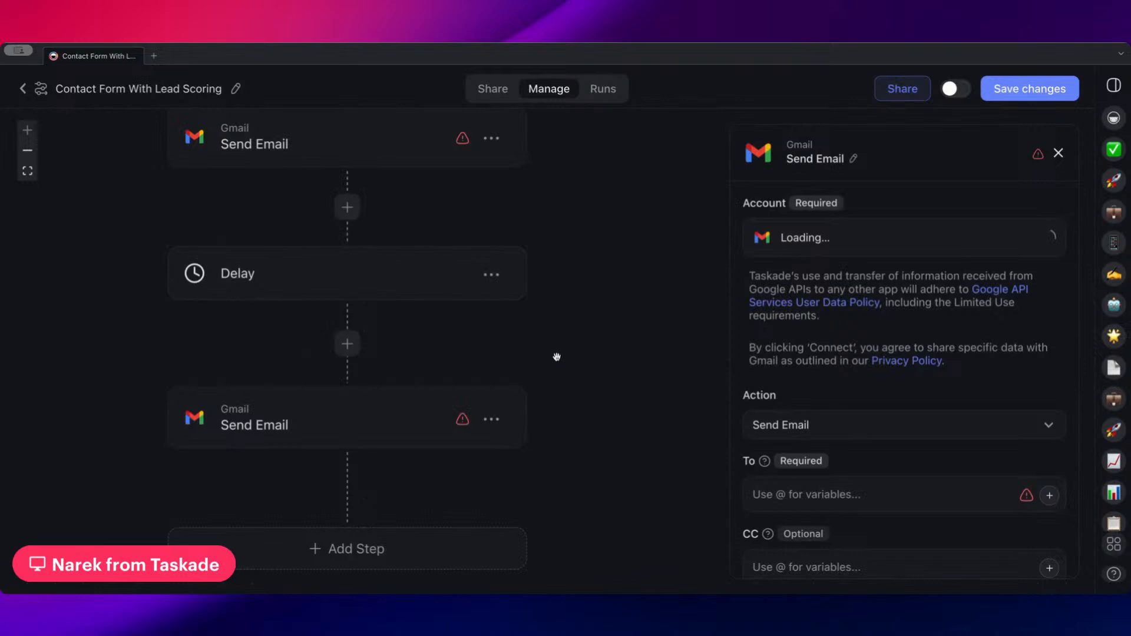
Address the second email to the Form Trigger's Email variable
scroll(846, 353, "down", 5)
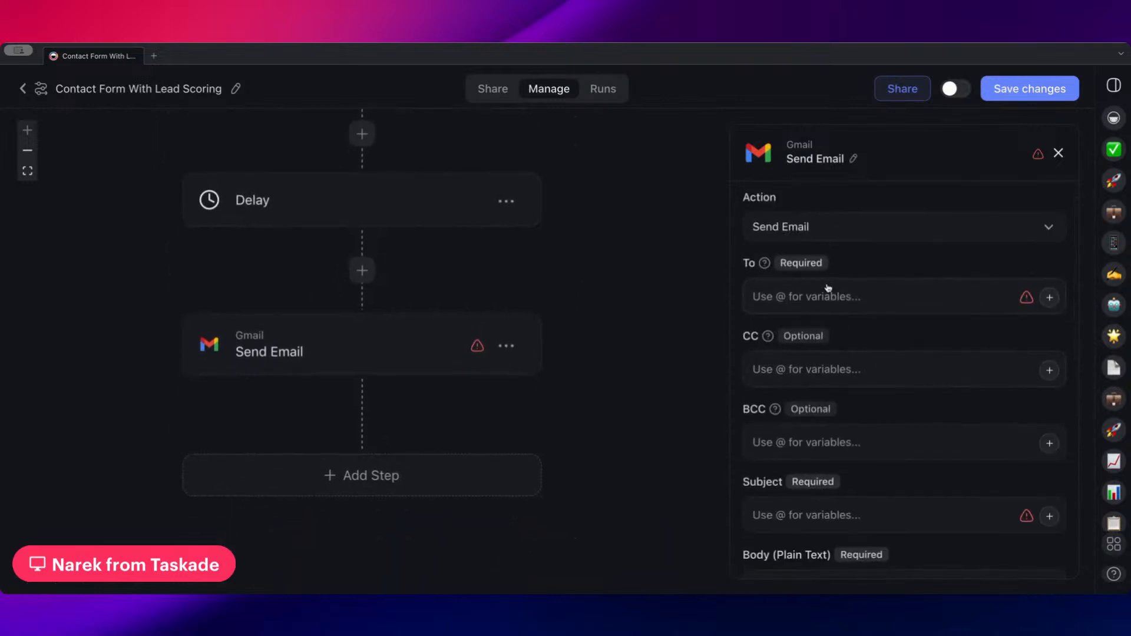
left_click(1049, 297)
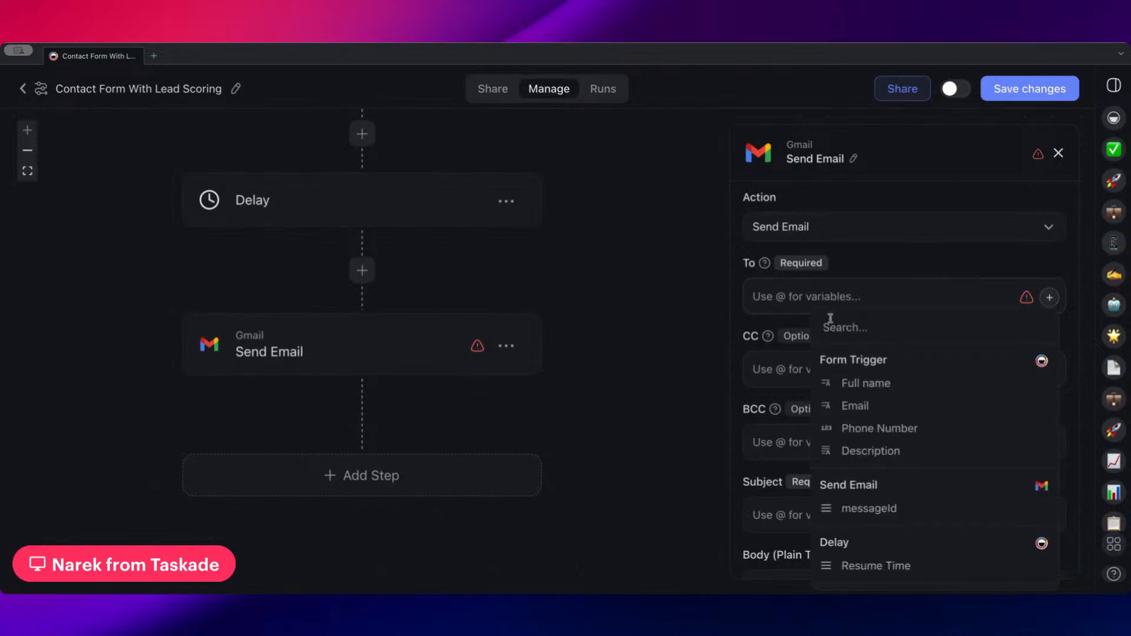
left_click(870, 405)
scroll(783, 373, "down", 4)
left_click(830, 390)
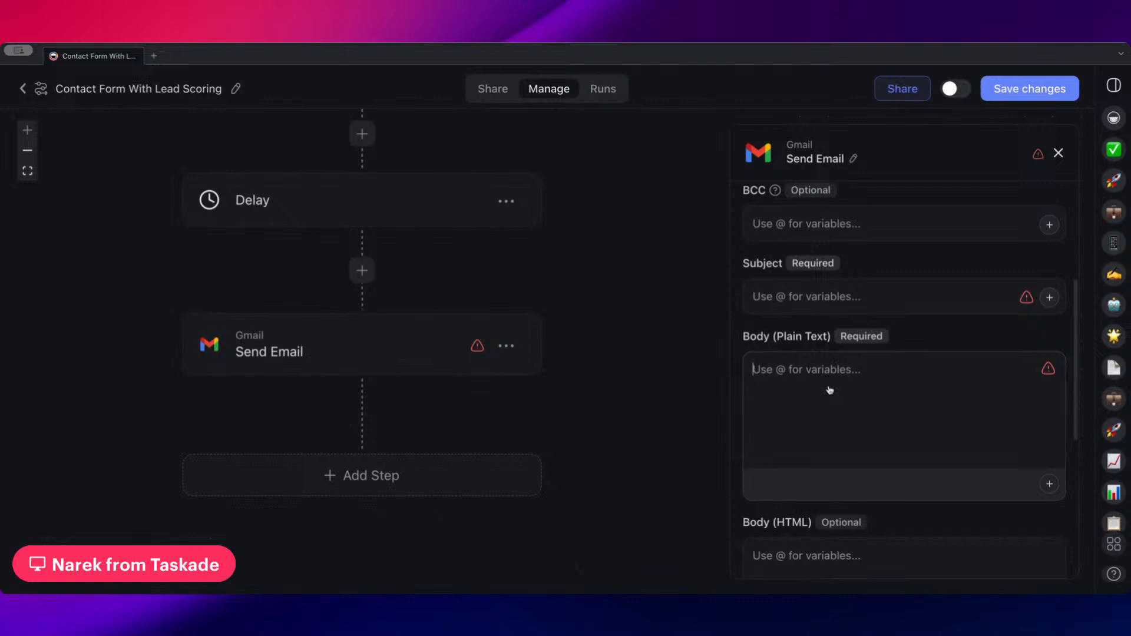
type("T")
key("BackSpace")
type("We")
key("BackSpace")
key("BackSpace")
Set the second email's subject to "Part 1 -"
left_click(827, 305)
type("Part 1 -")
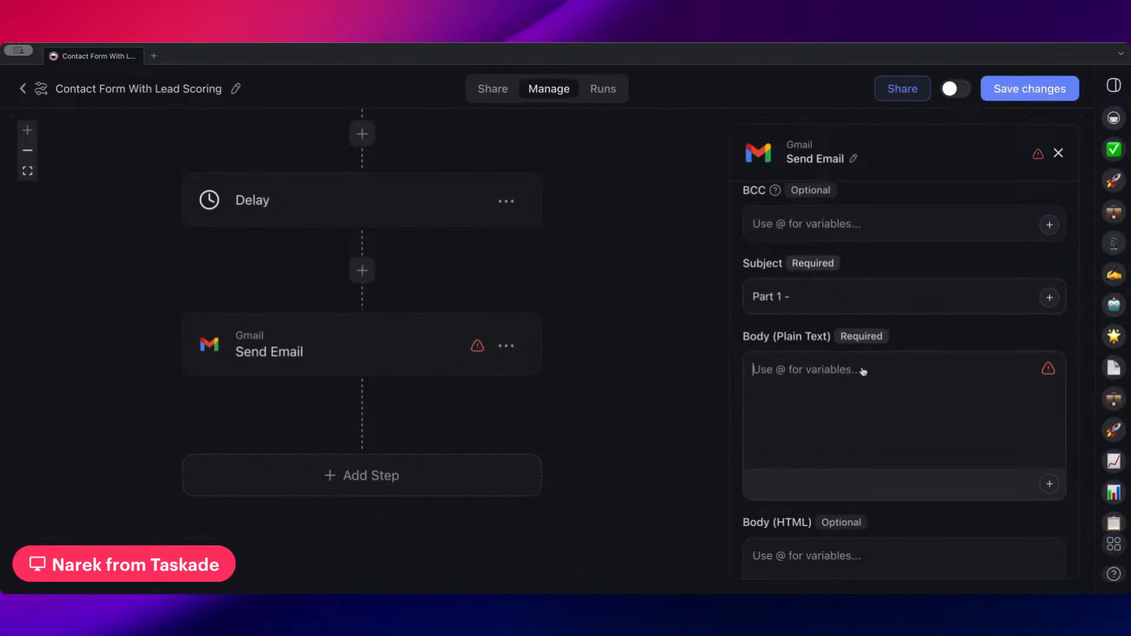
Look through the actions that can be inserted between the welcome email and the Delay
scroll(575, 358, "up", 3)
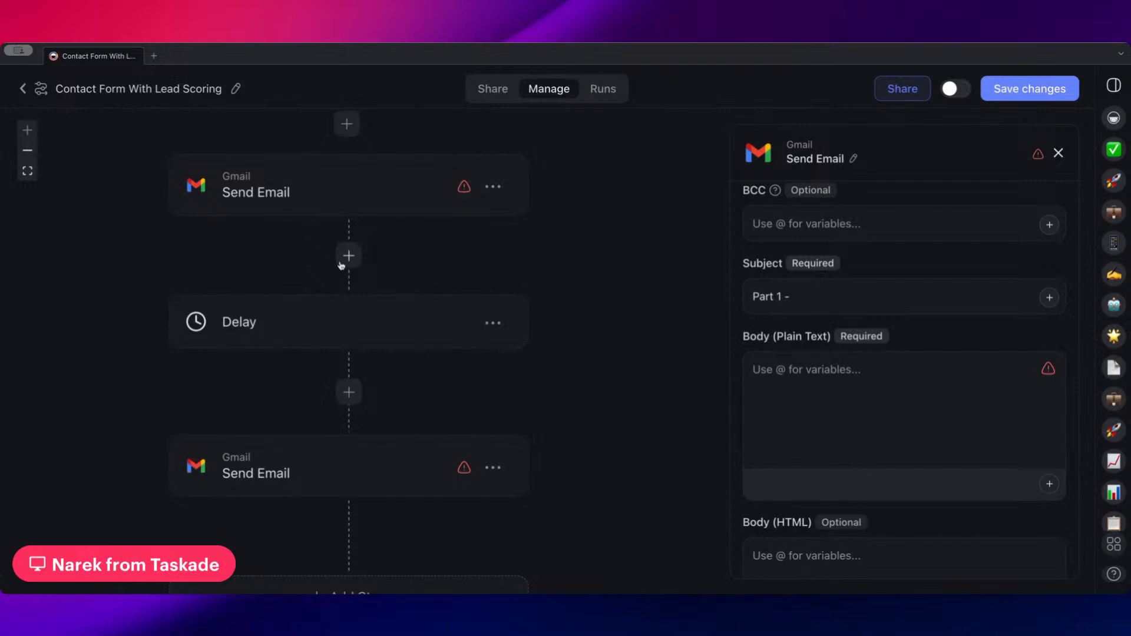
left_click_drag(458, 251, 514, 340)
left_click(371, 344)
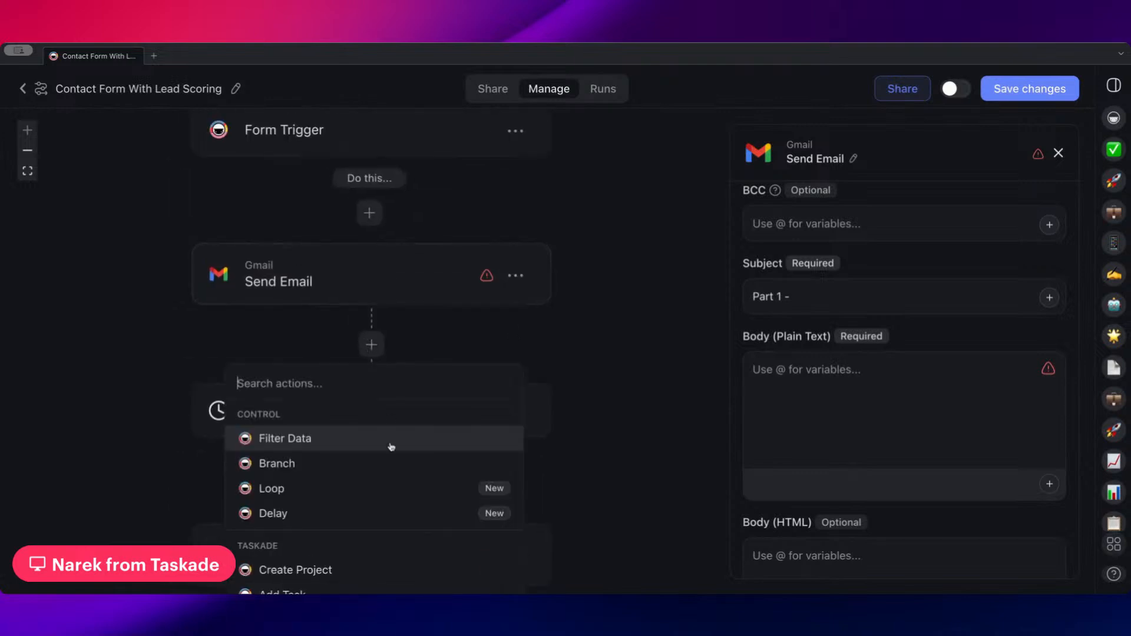
scroll(389, 453, "down", 3)
scroll(337, 536, "down", 2)
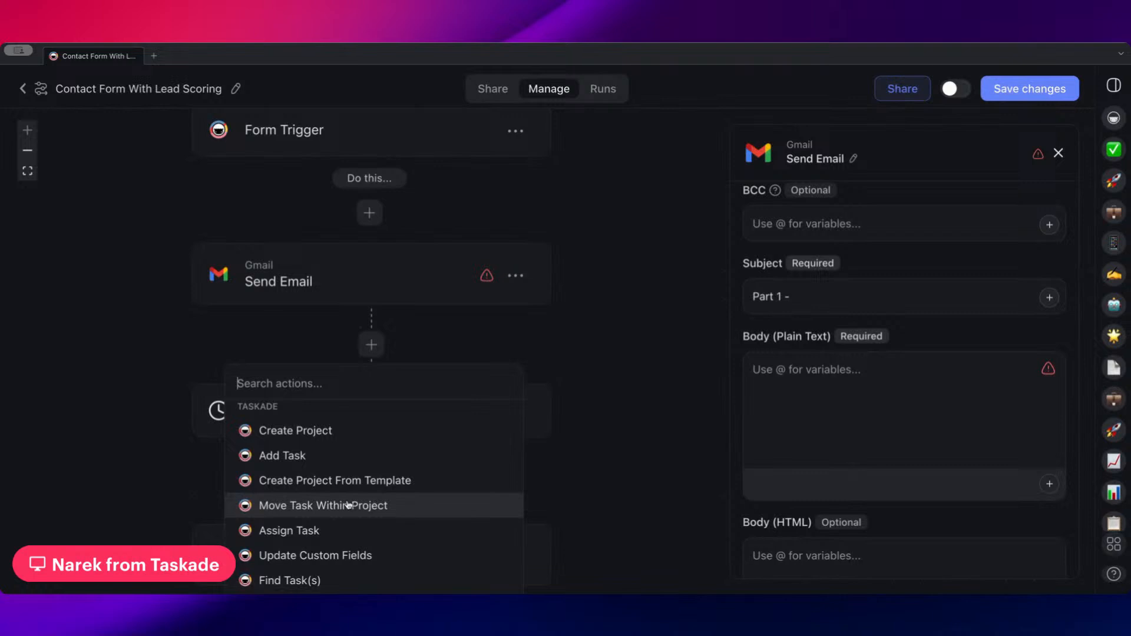
left_click(416, 338)
Examine the Form Trigger's fields and the actions, including Taskade AI, that can be inserted right after it
scroll(436, 377, "up", 3)
left_click(401, 208)
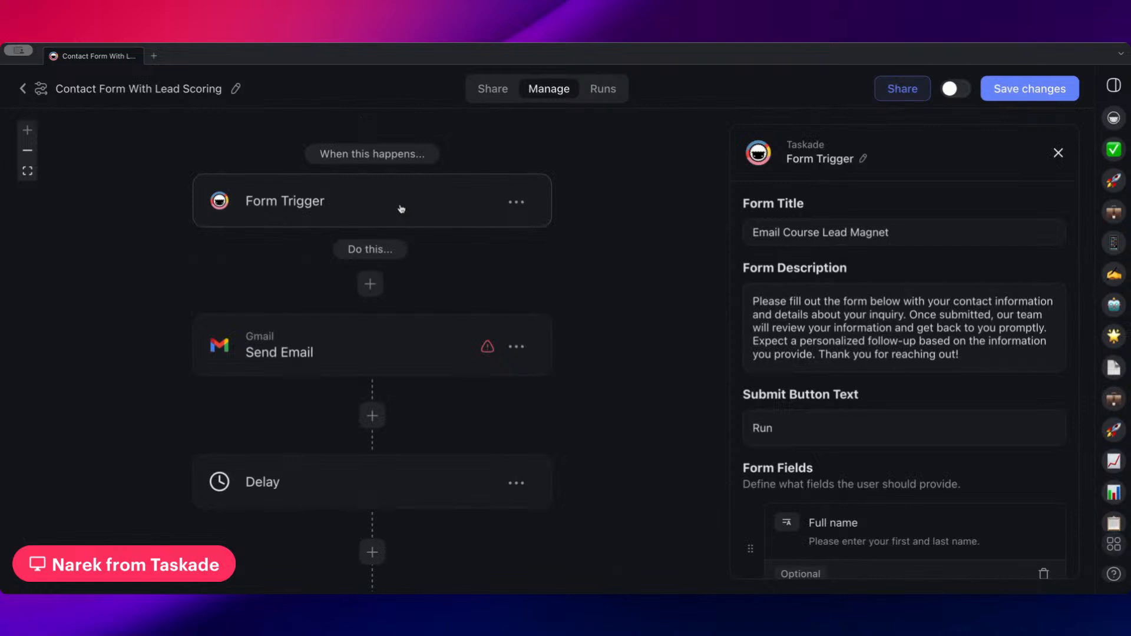
scroll(854, 382, "down", 6)
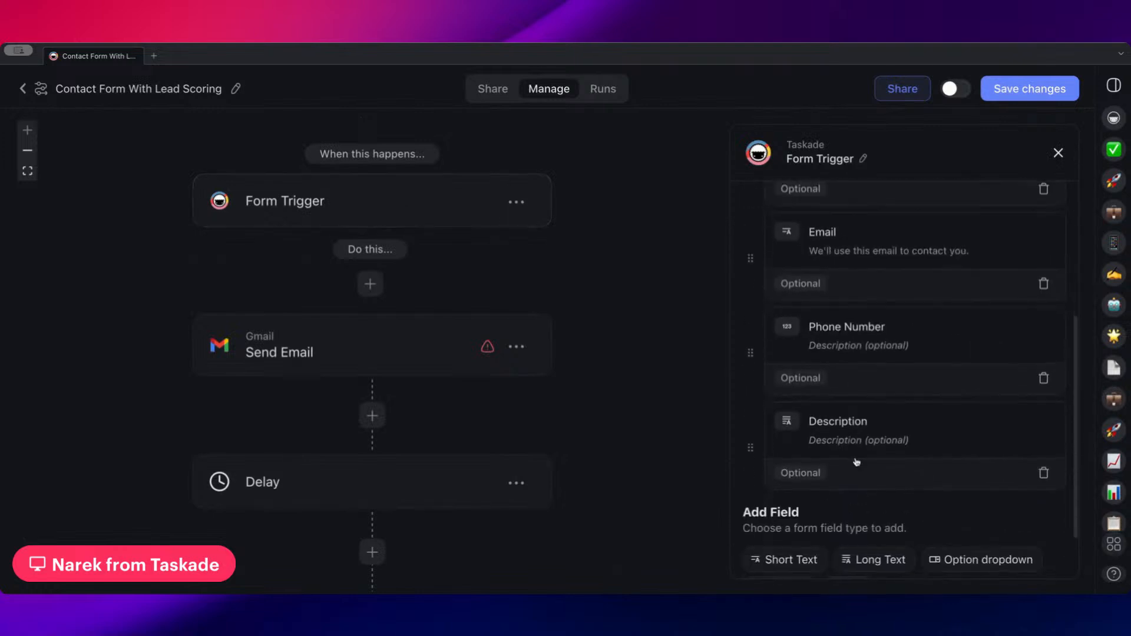
left_click_drag(599, 298, 582, 278)
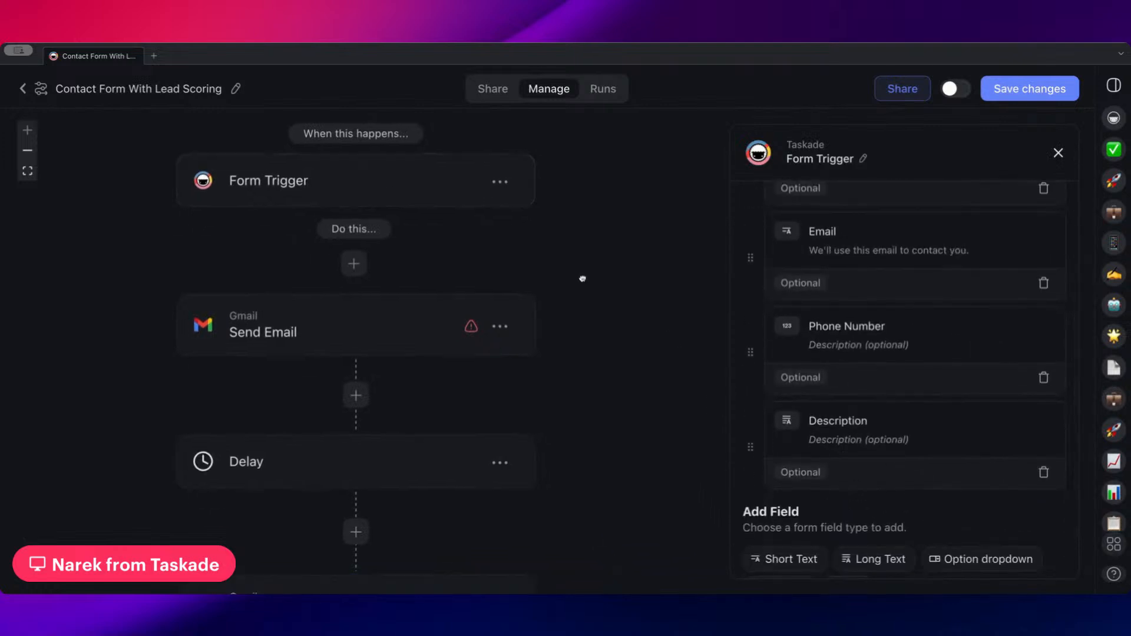
left_click(355, 264)
scroll(369, 423, "down", 5)
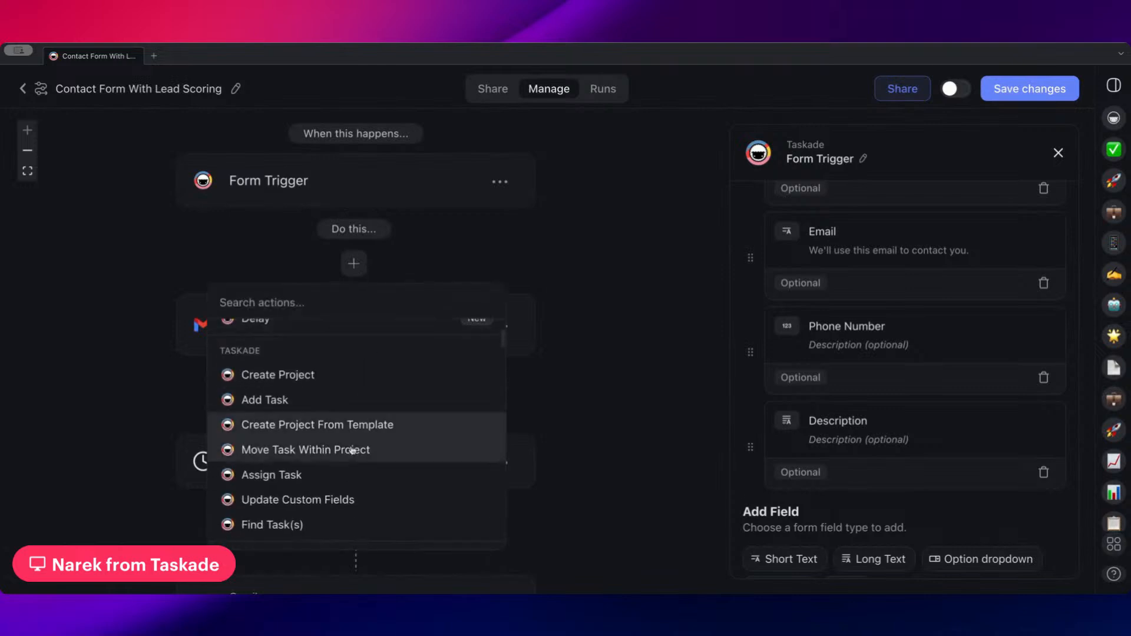
scroll(299, 421, "down", 3)
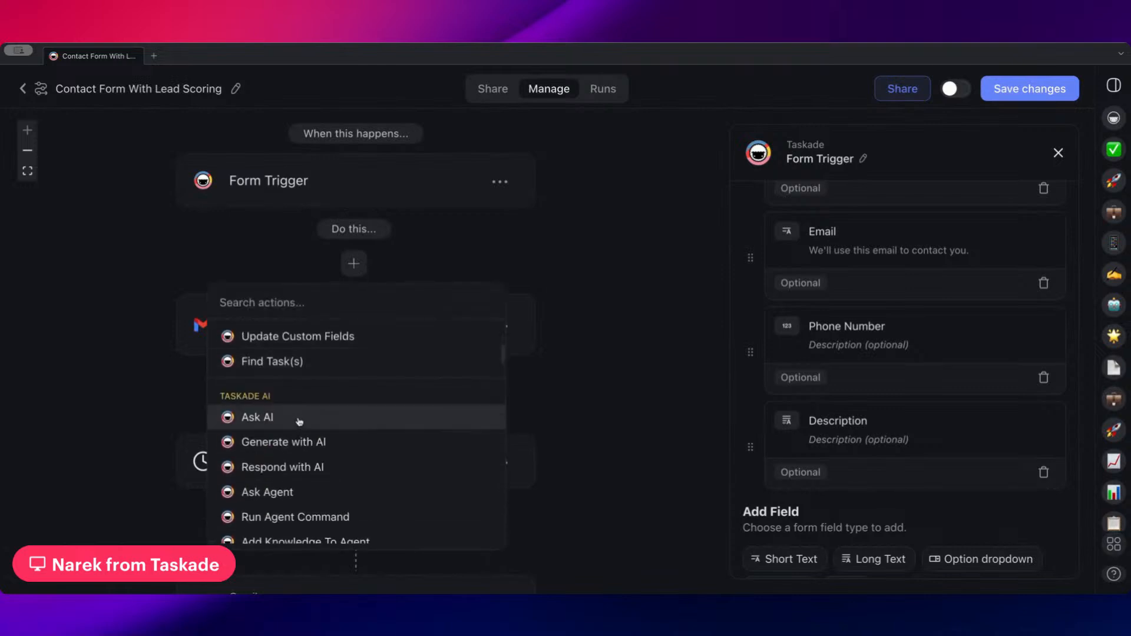
left_click(526, 266)
Review the sequence of email and delay steps and open the second Send Email's settings
scroll(593, 303, "down", 3)
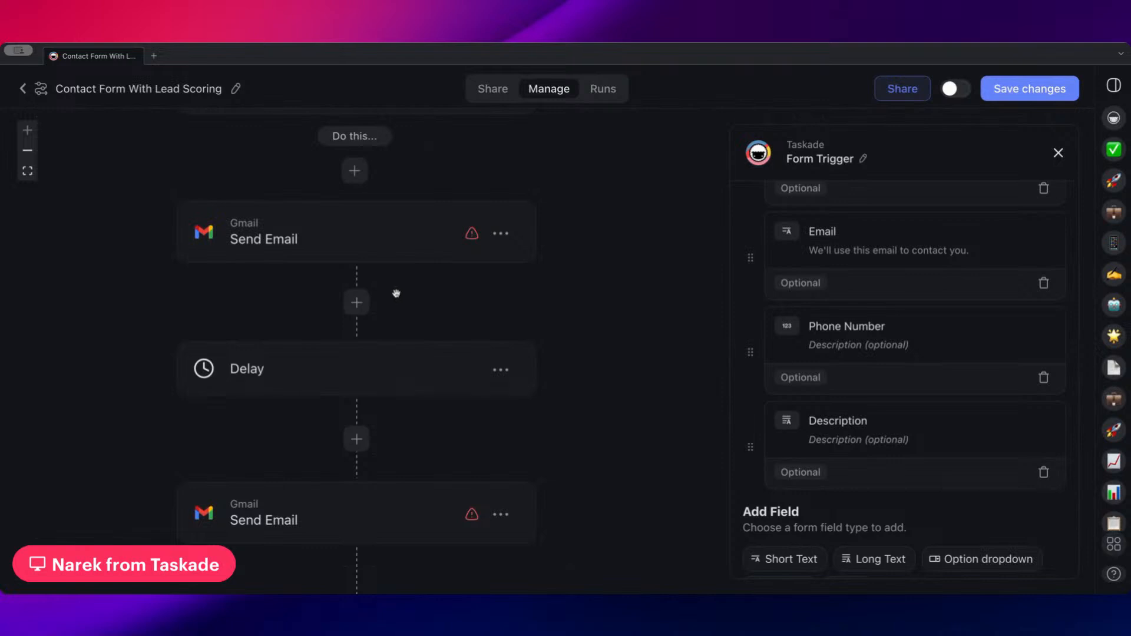
scroll(354, 321, "down", 5)
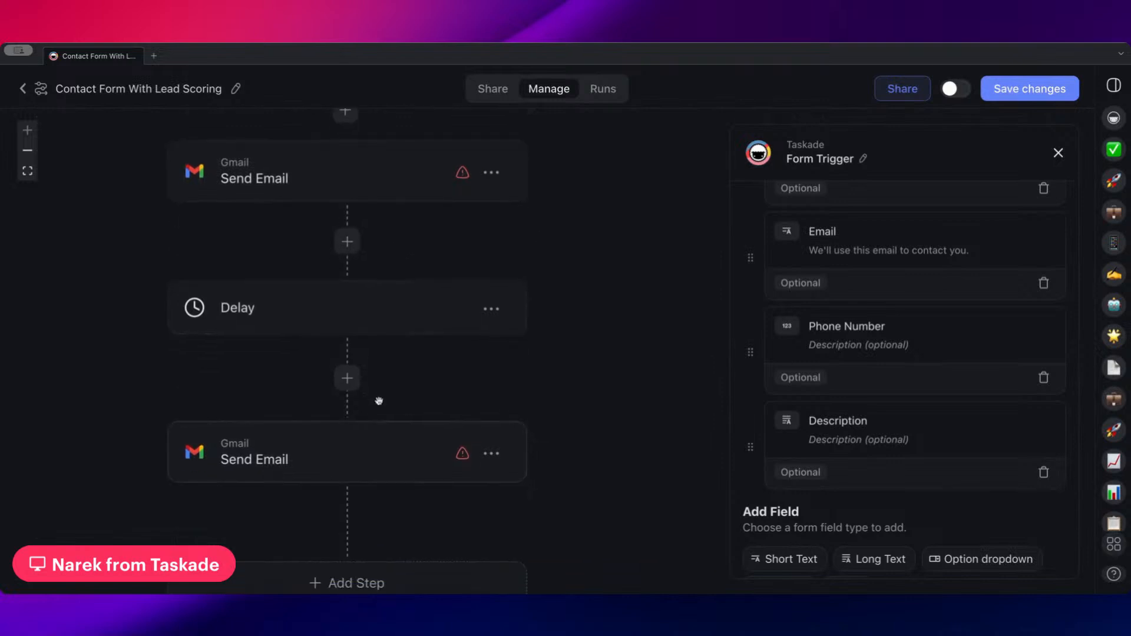
scroll(349, 263, "up", 5)
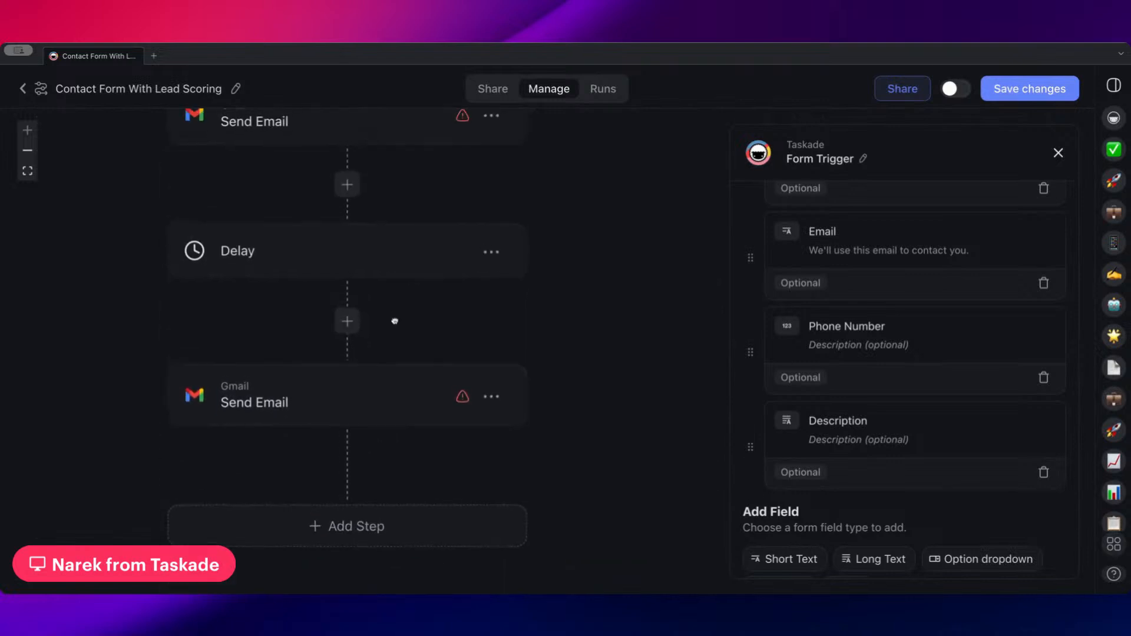
scroll(352, 238, "down", 3)
left_click(353, 259)
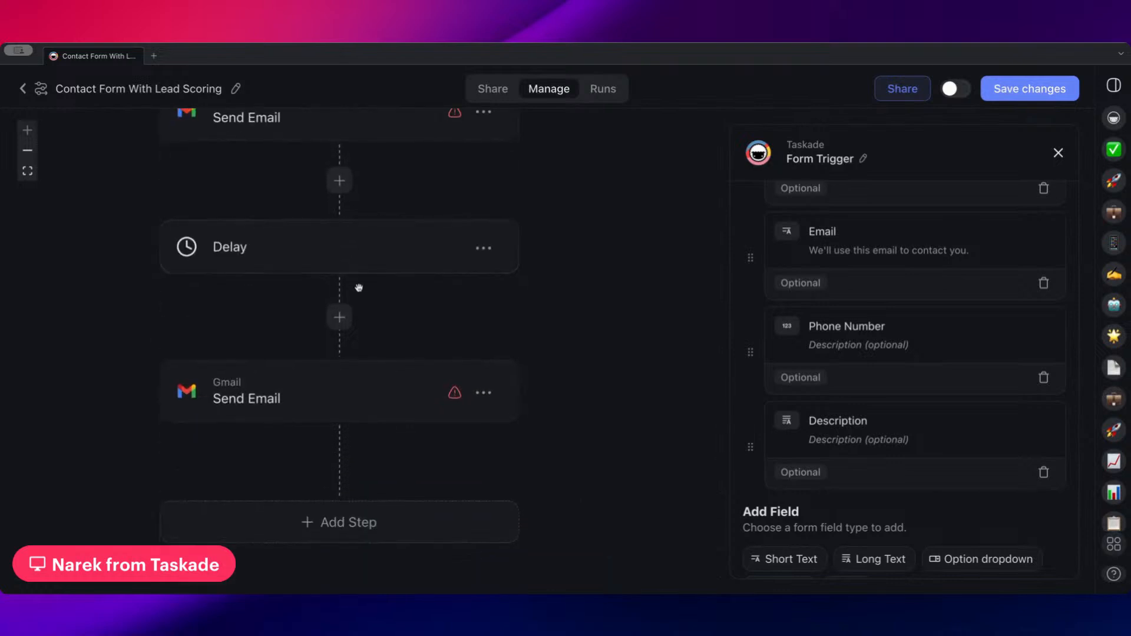
scroll(386, 259, "down", 2)
left_click(381, 295)
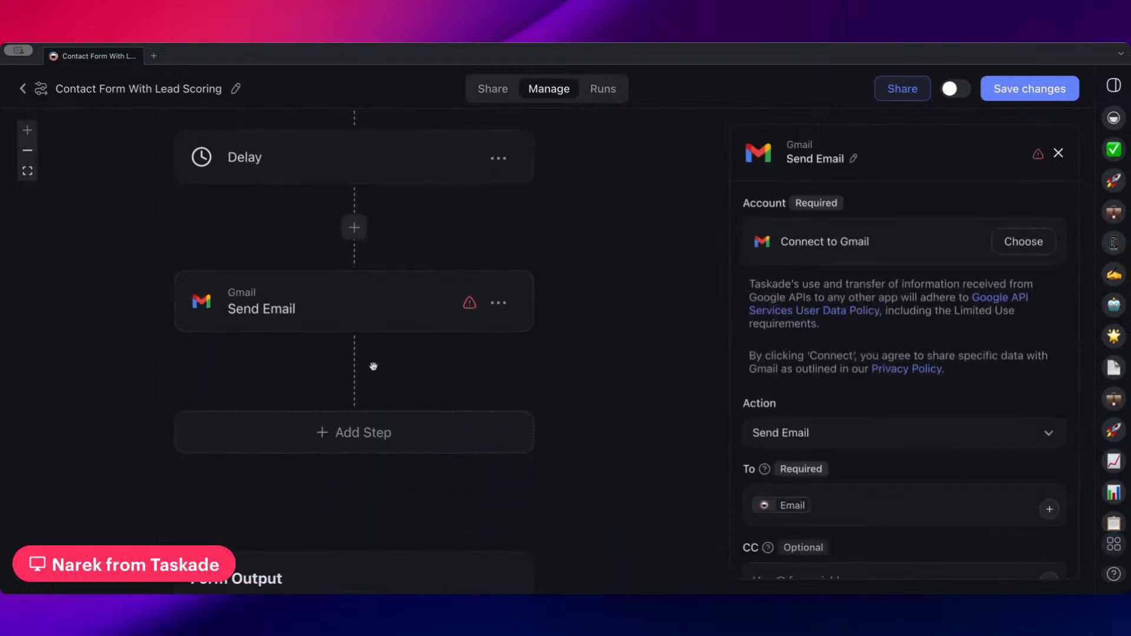
Add a Delay step after the second email and set it to 1 week
left_click(351, 432)
left_click(331, 285)
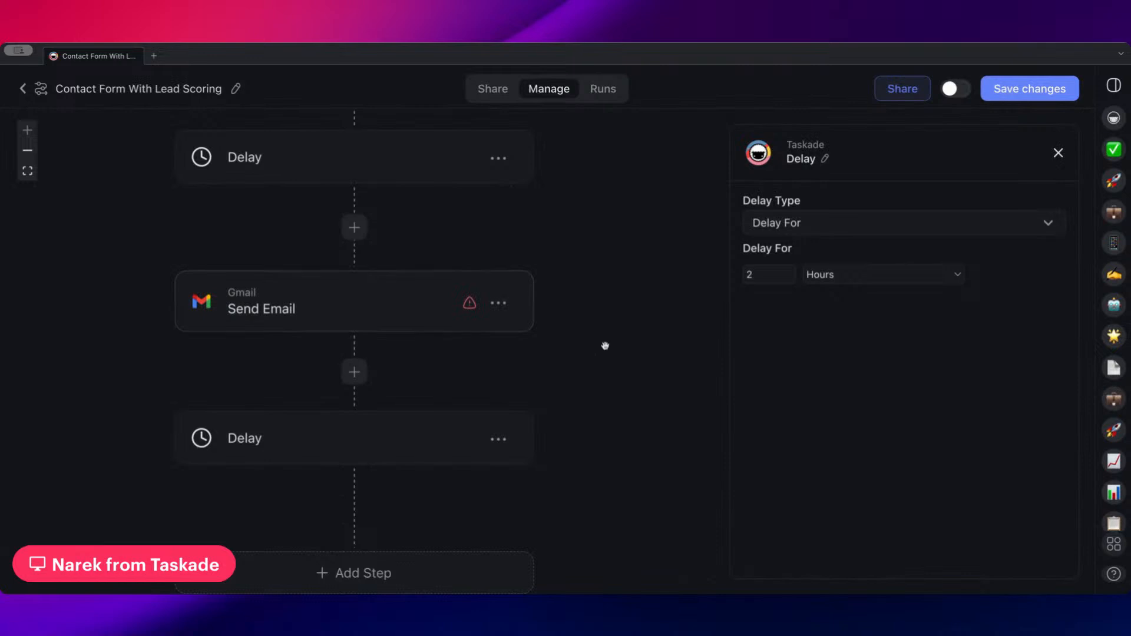
left_click(848, 279)
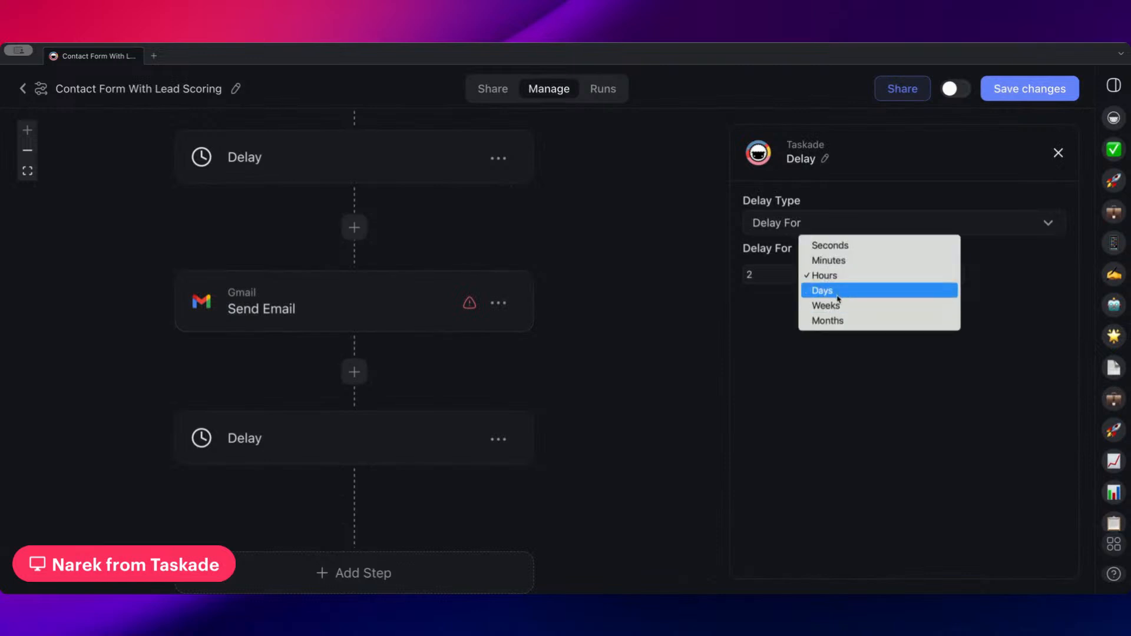
left_click(831, 306)
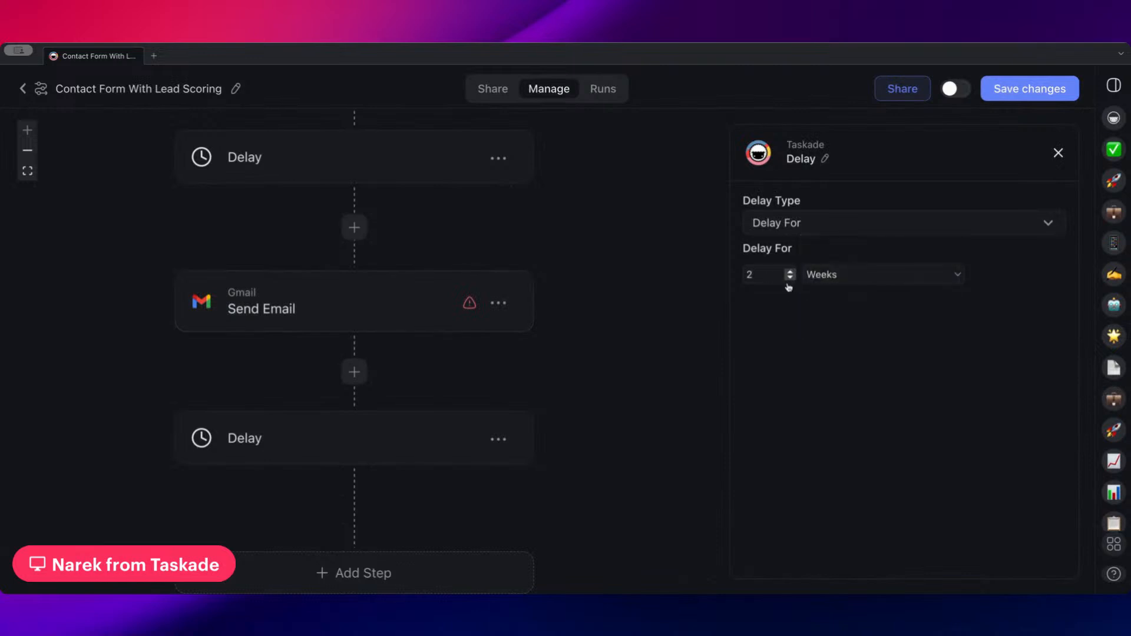
left_click(789, 278)
Add a Gmail Send Email action at the end of the flow, after the second Delay
scroll(538, 348, "down", 5)
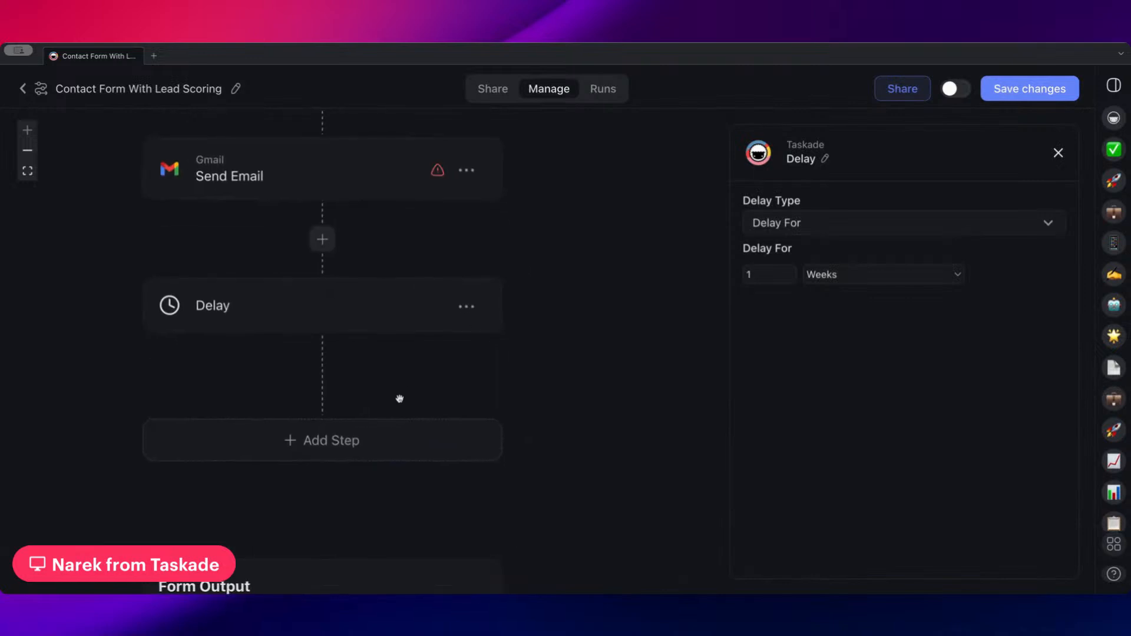
left_click(368, 433)
scroll(324, 302, "down", 5)
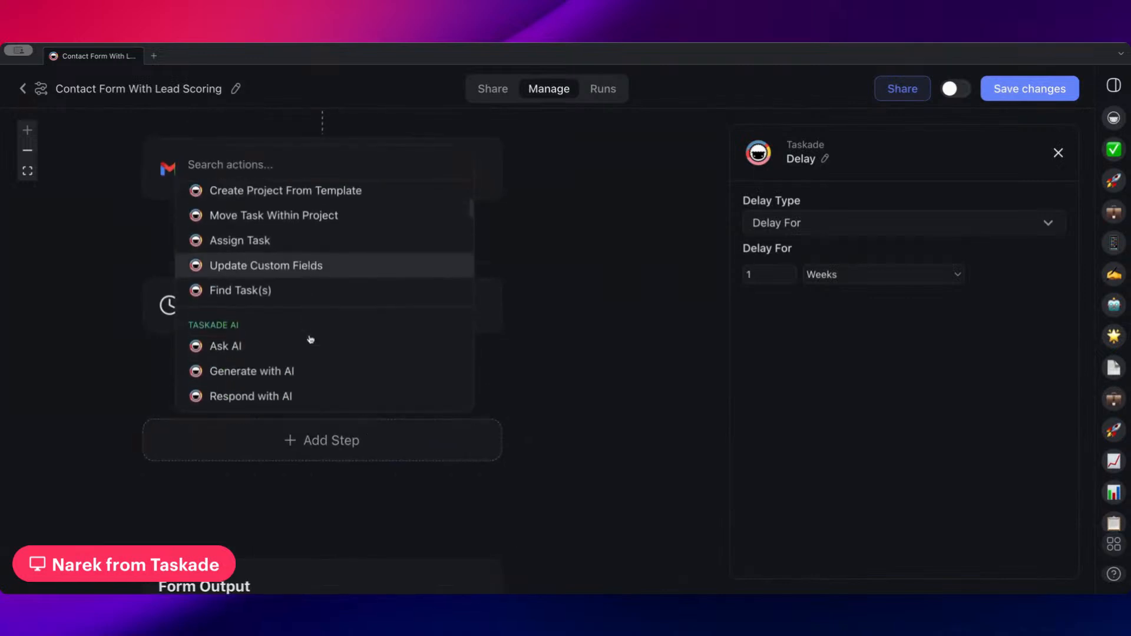
scroll(311, 339, "down", 10)
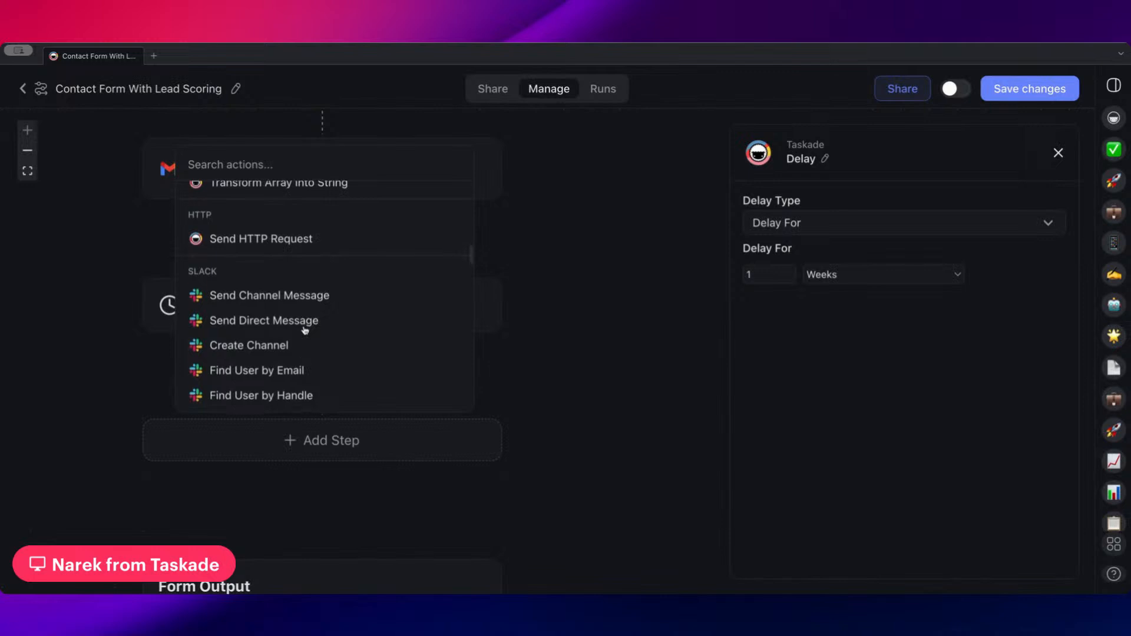
scroll(305, 329, "down", 5)
left_click(293, 331)
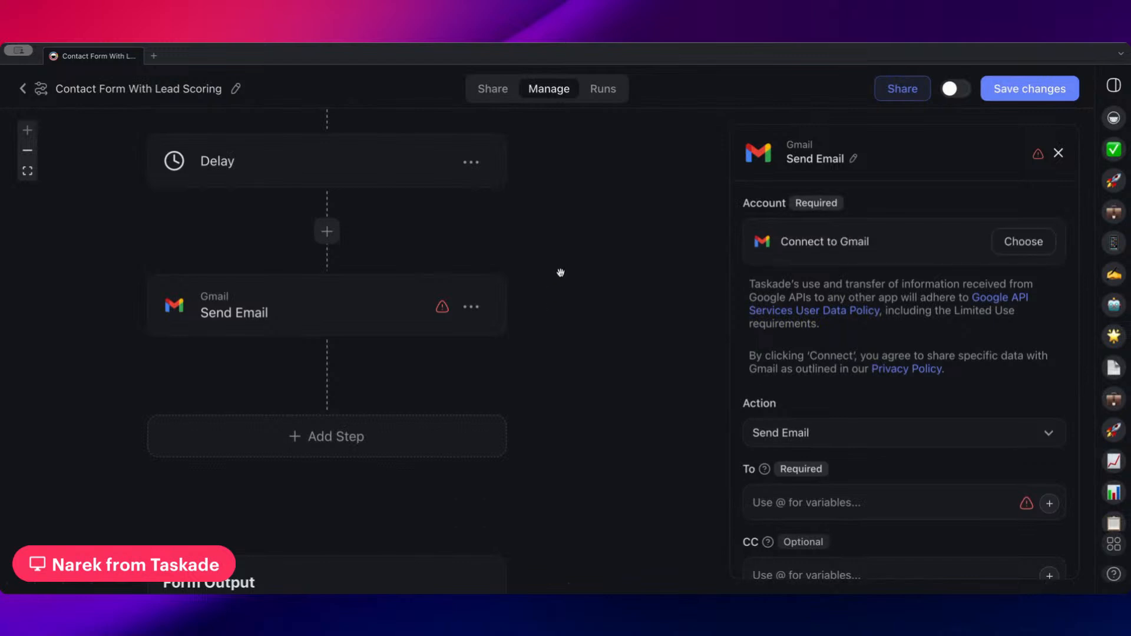
Save the changes made to the automation
left_click_drag(572, 299, 635, 436)
left_click_drag(616, 287, 610, 427)
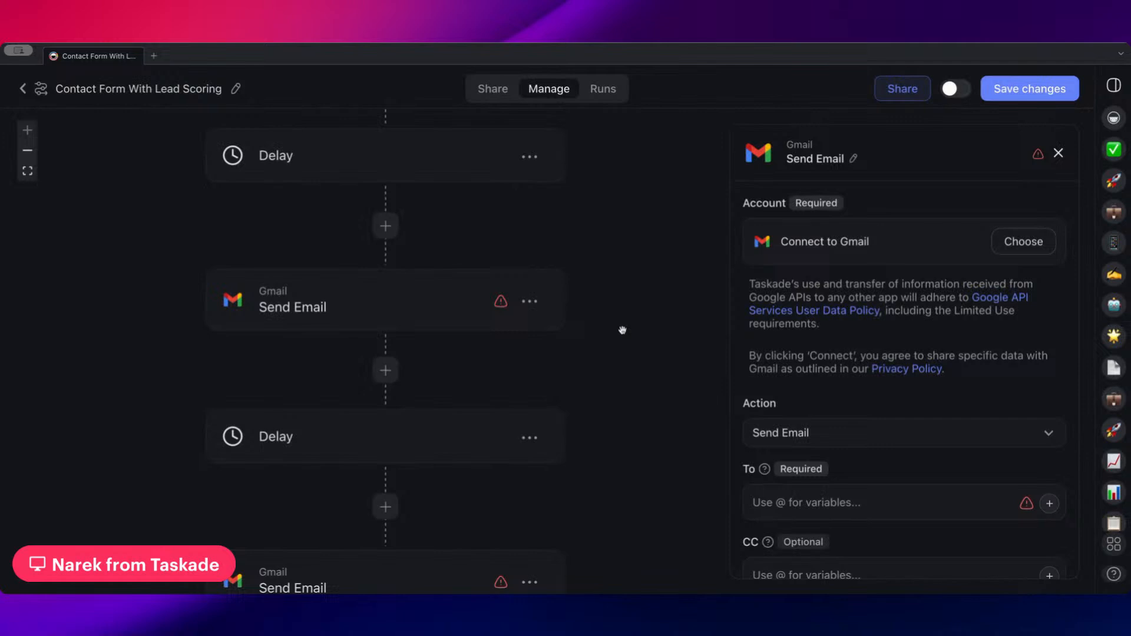
left_click(1011, 97)
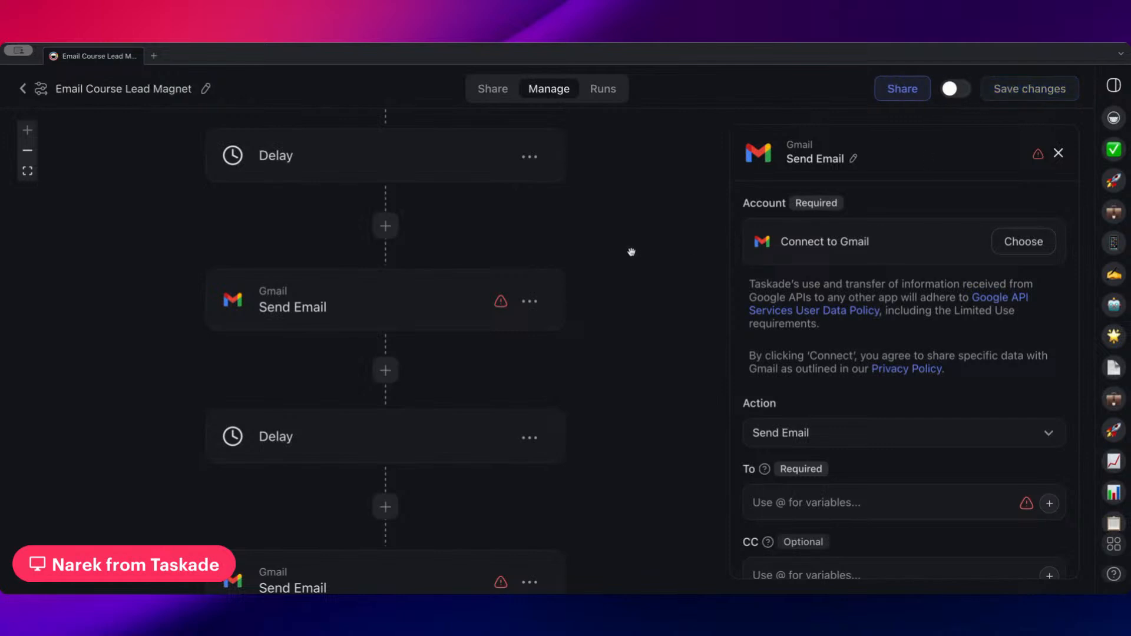
Insert an Update Custom Fields action between the first Send Email and the first Delay
scroll(631, 252, "up", 5)
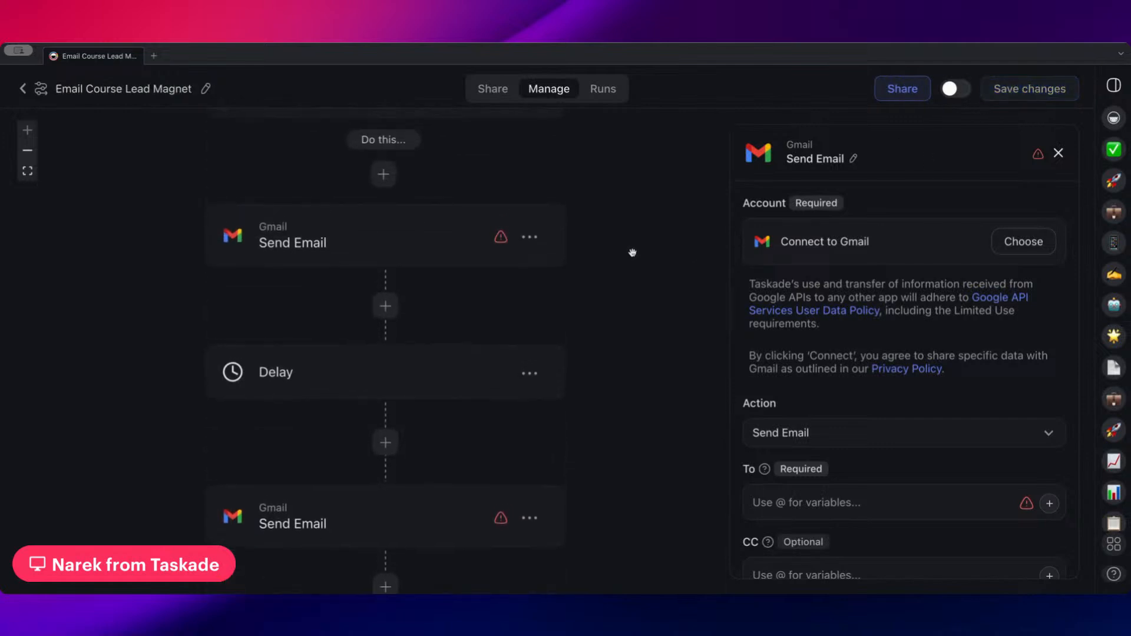
scroll(633, 252, "up", 1)
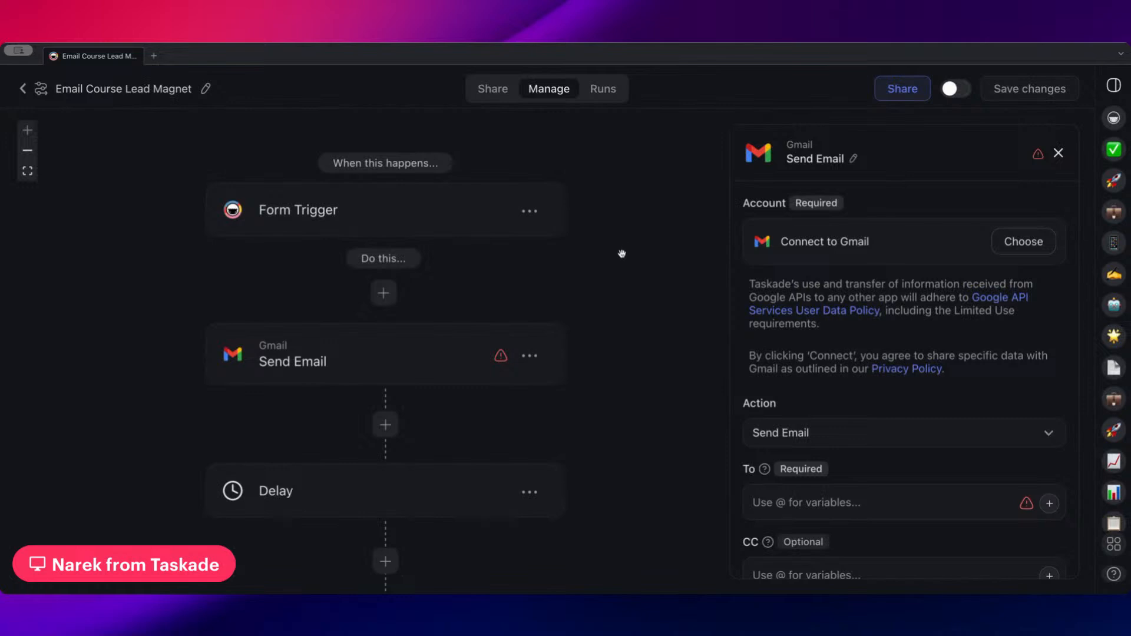
scroll(622, 254, "down", 1)
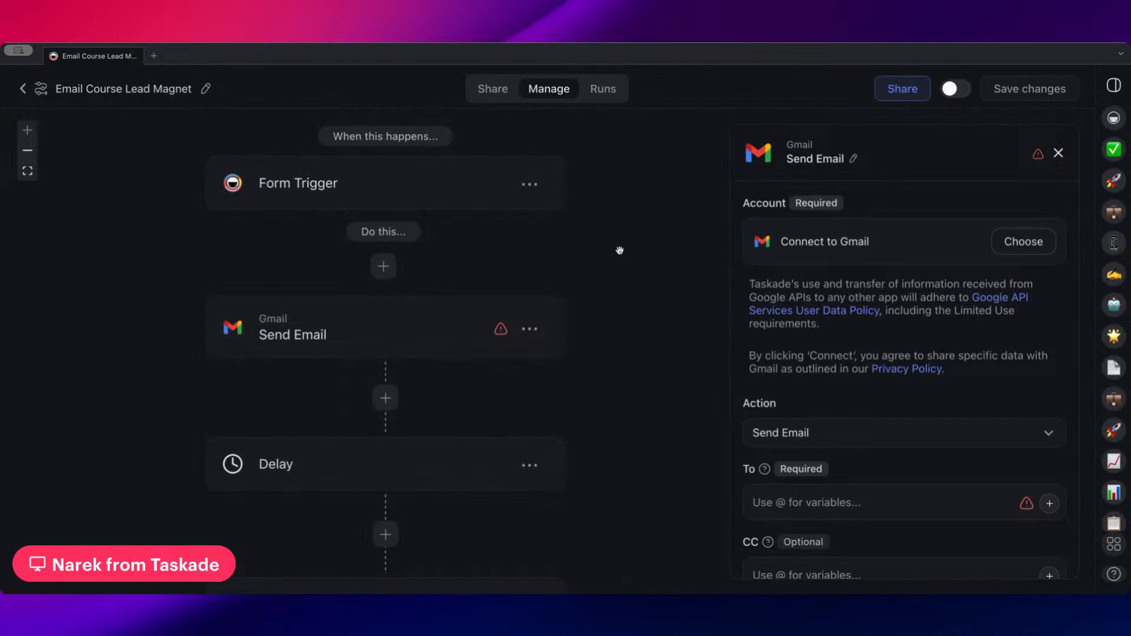
scroll(619, 252, "down", 1)
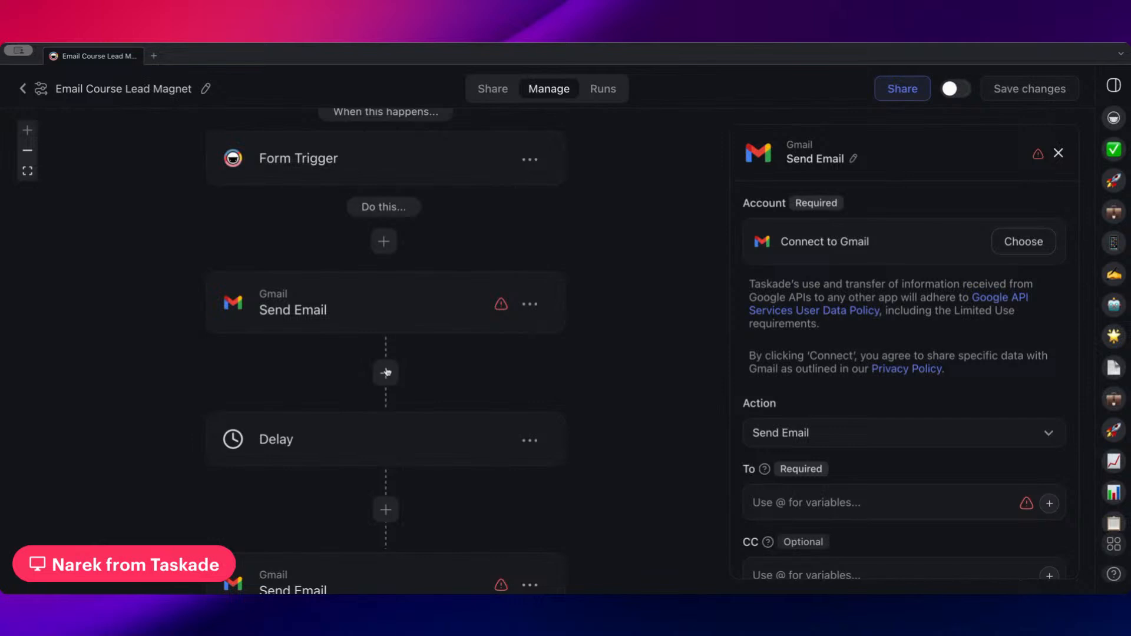
left_click_drag(470, 356, 449, 345)
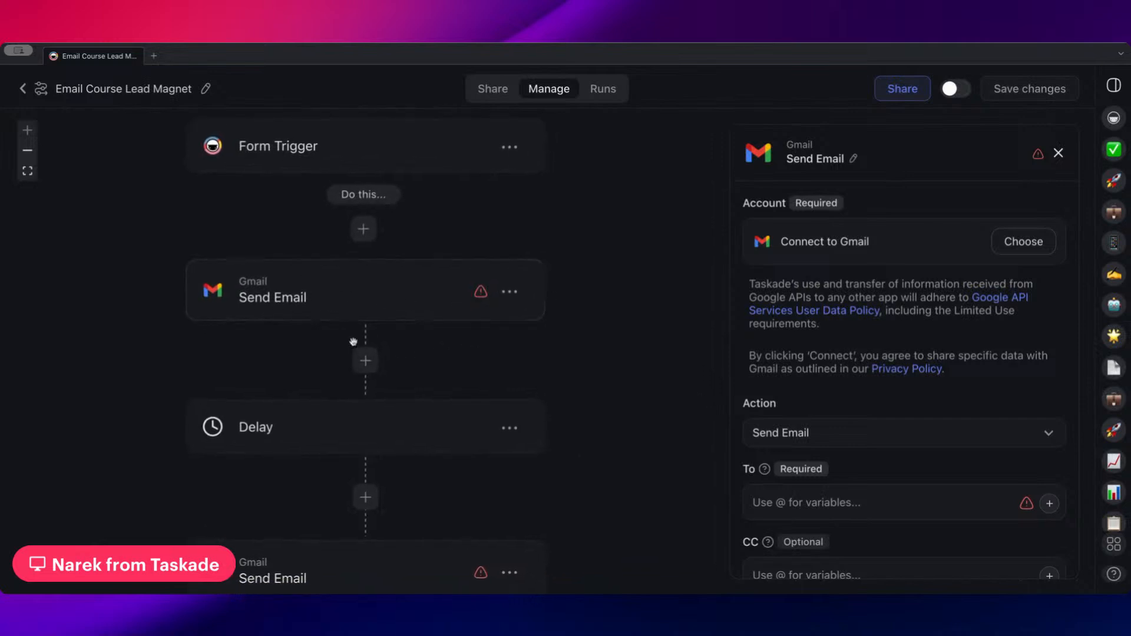
left_click(364, 359)
scroll(368, 254, "down", 5)
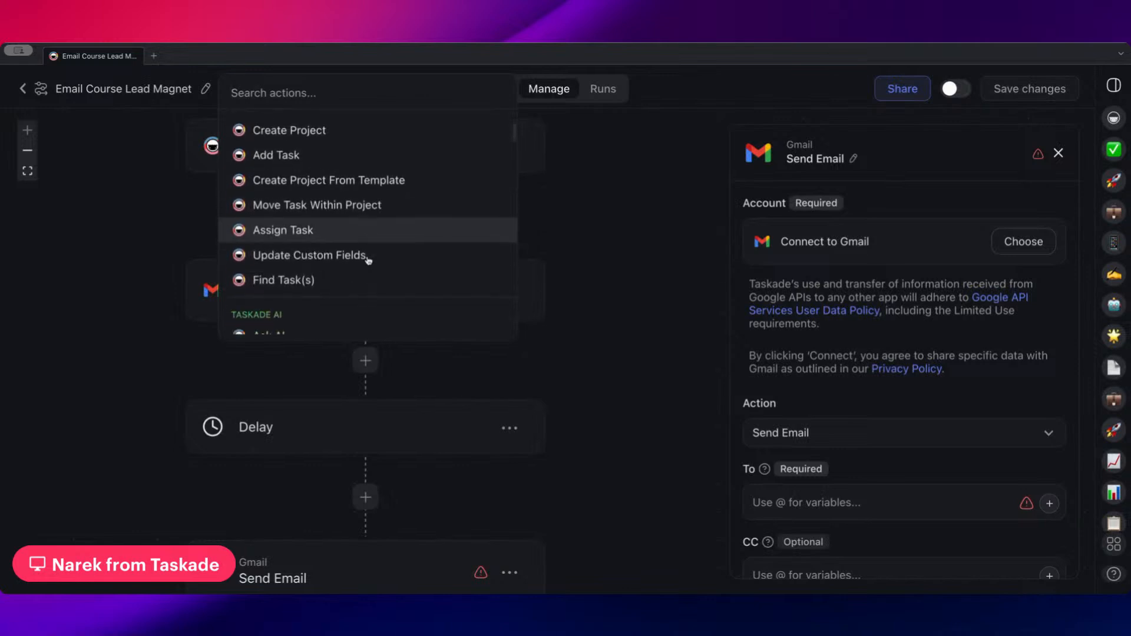
left_click(369, 245)
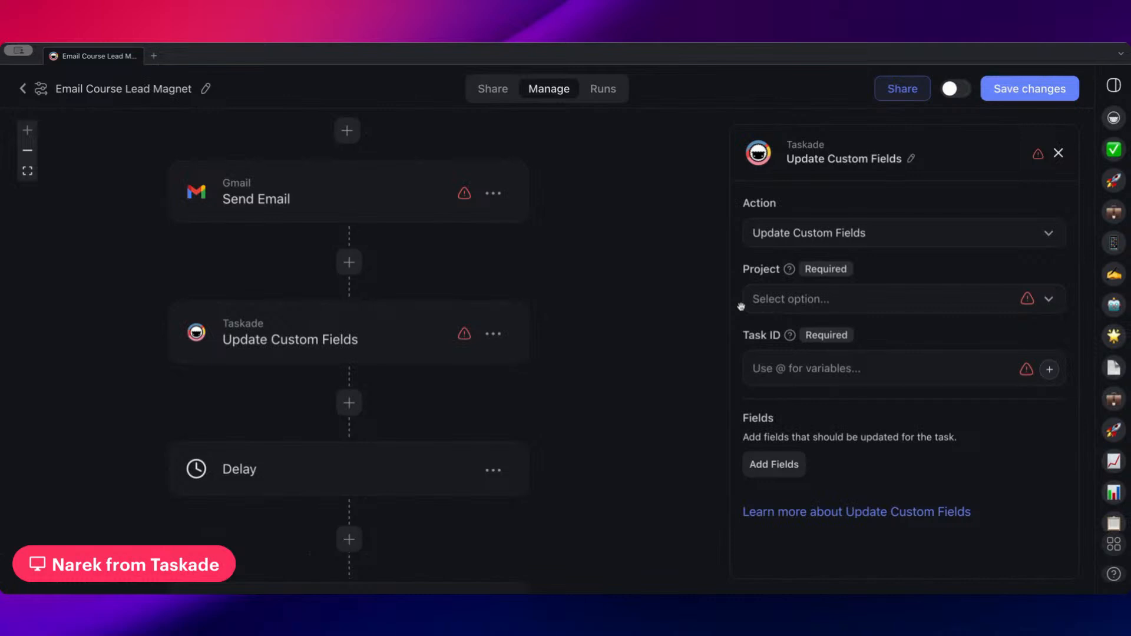
Look through the Taskade actions that can be inserted after Update Custom Fields and review the surrounding steps
scroll(540, 306, "down", 3)
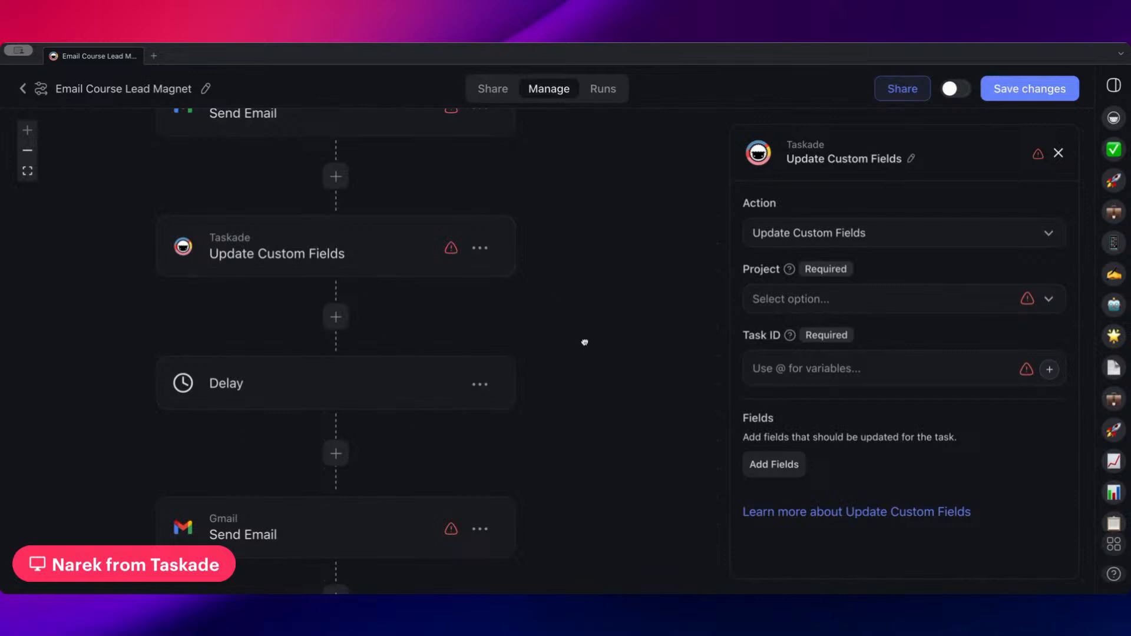
scroll(230, 279, "down", 2)
scroll(396, 412, "down", 1)
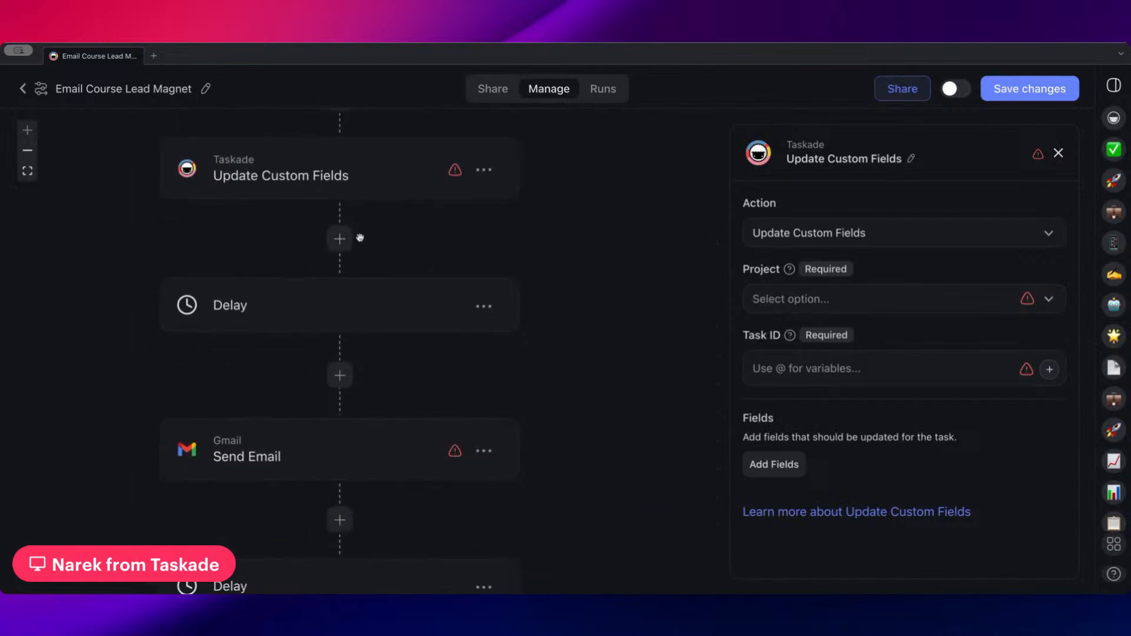
left_click(339, 239)
scroll(365, 377, "down", 3)
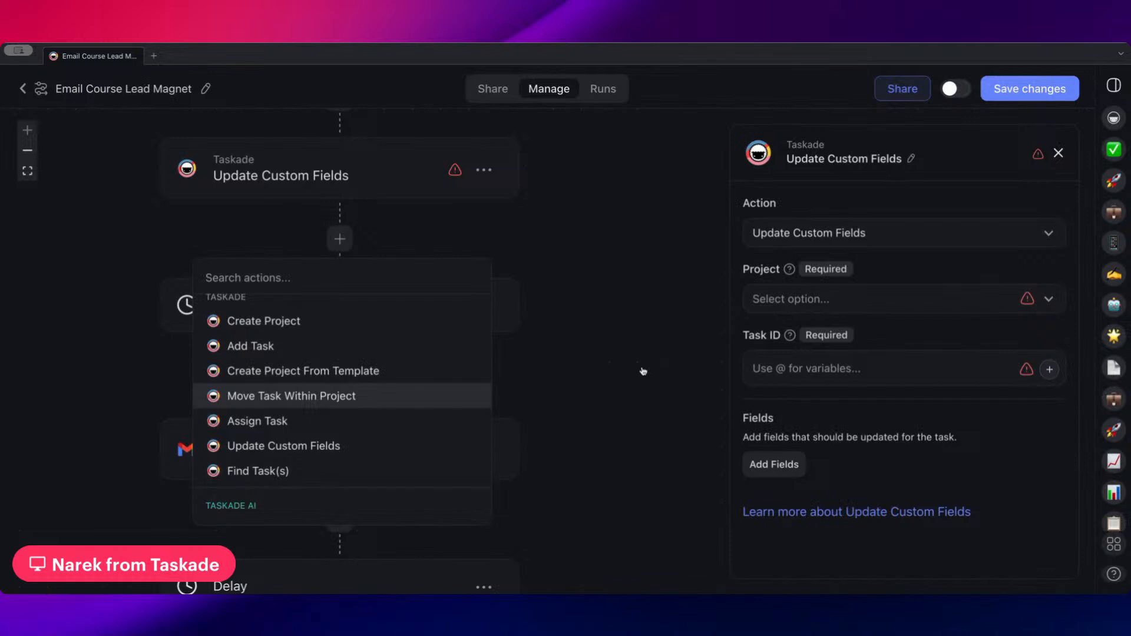
left_click_drag(577, 319, 632, 383)
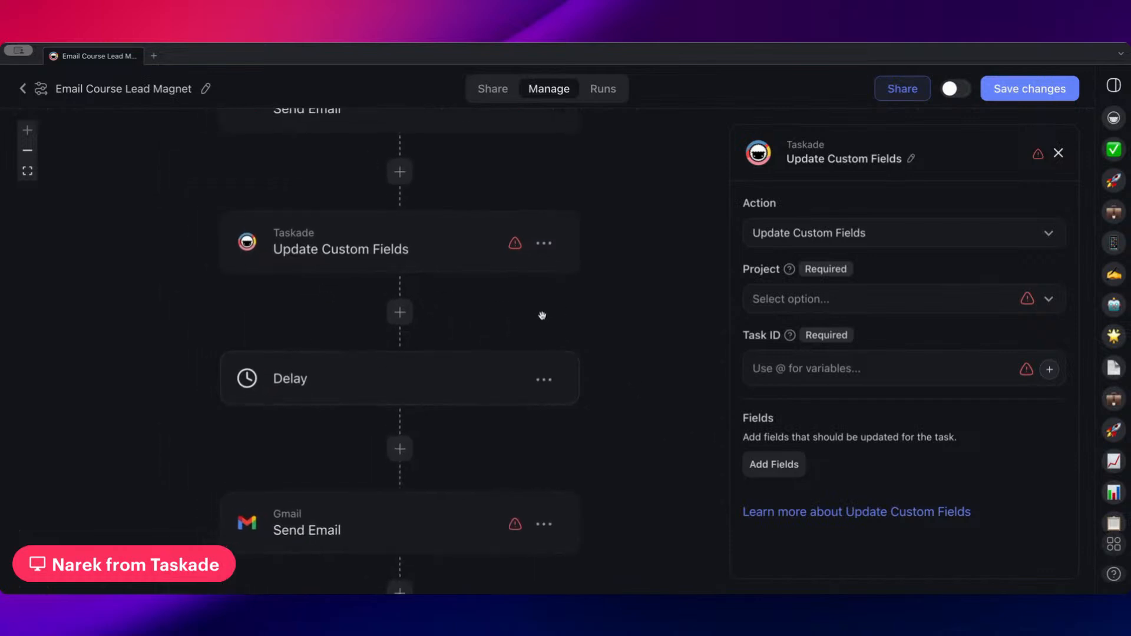
left_click_drag(612, 253, 587, 319)
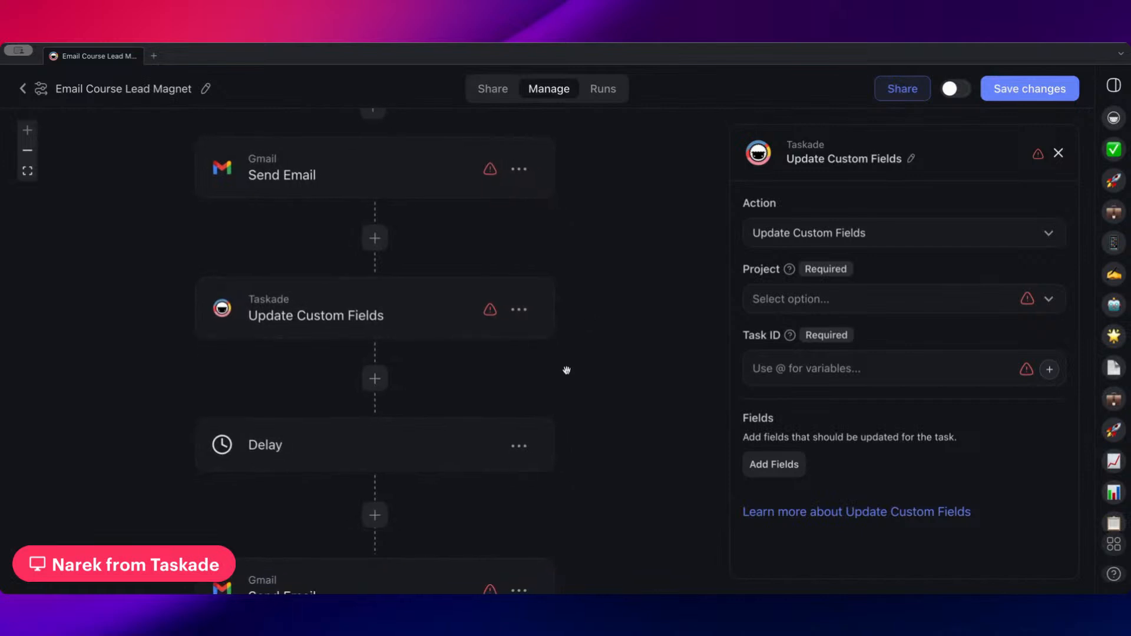
Delete the Update Custom Fields step from the flow
left_click_drag(566, 372, 568, 276)
left_click_drag(457, 245, 469, 298)
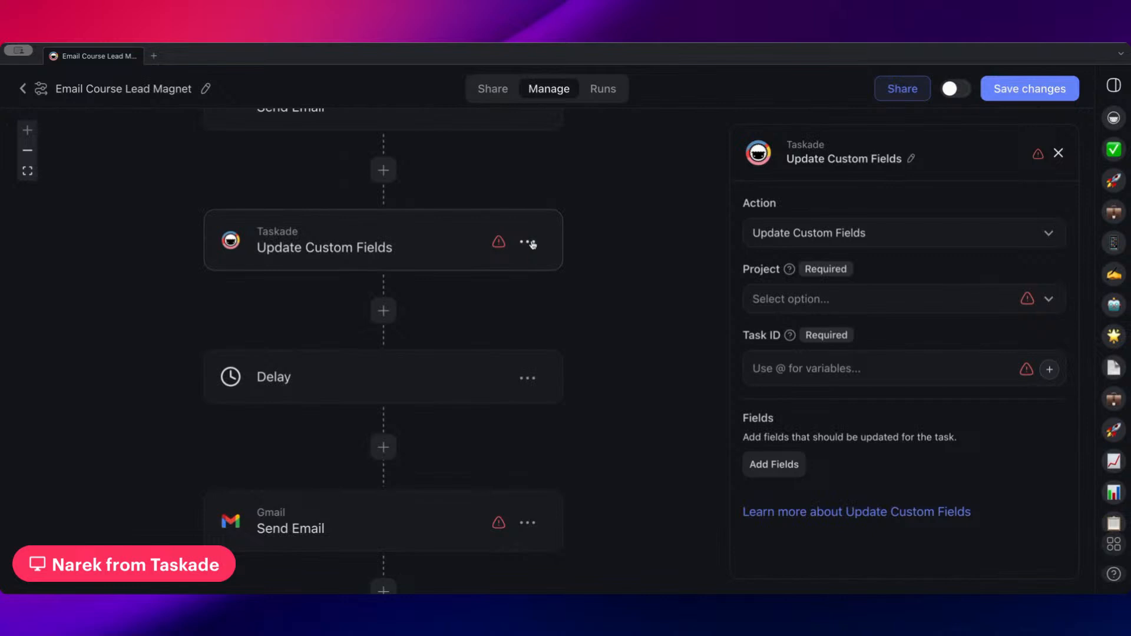
left_click(532, 243)
left_click(518, 301)
Examine the Form Trigger's settings and view the resulting Email Course Lead Magnet form
left_click_drag(596, 259, 656, 415)
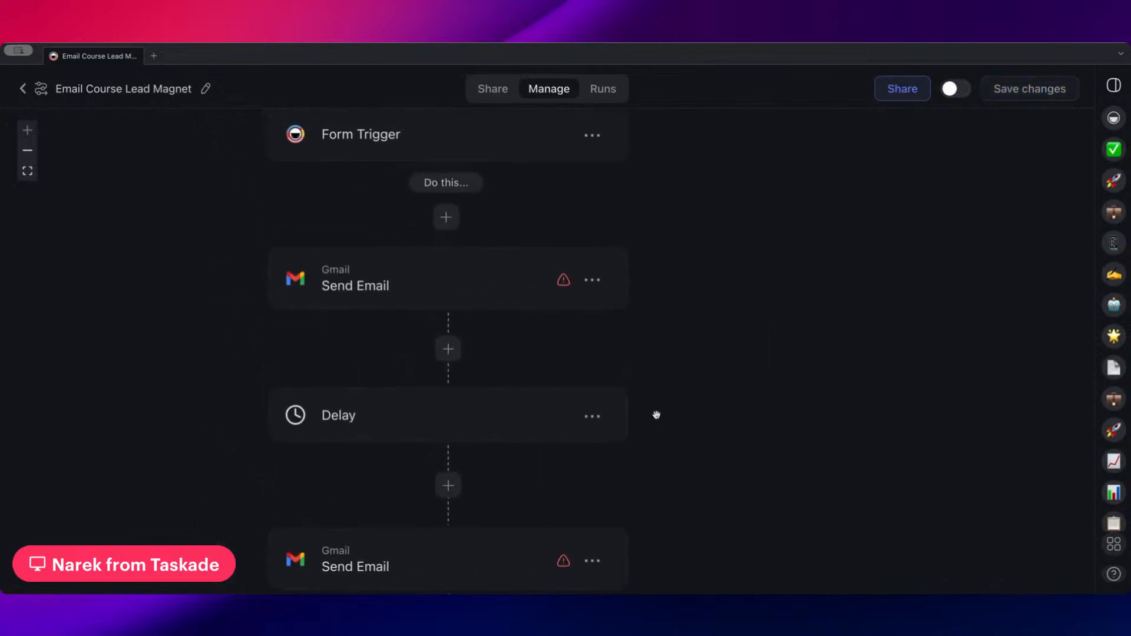
left_click_drag(659, 265, 668, 311)
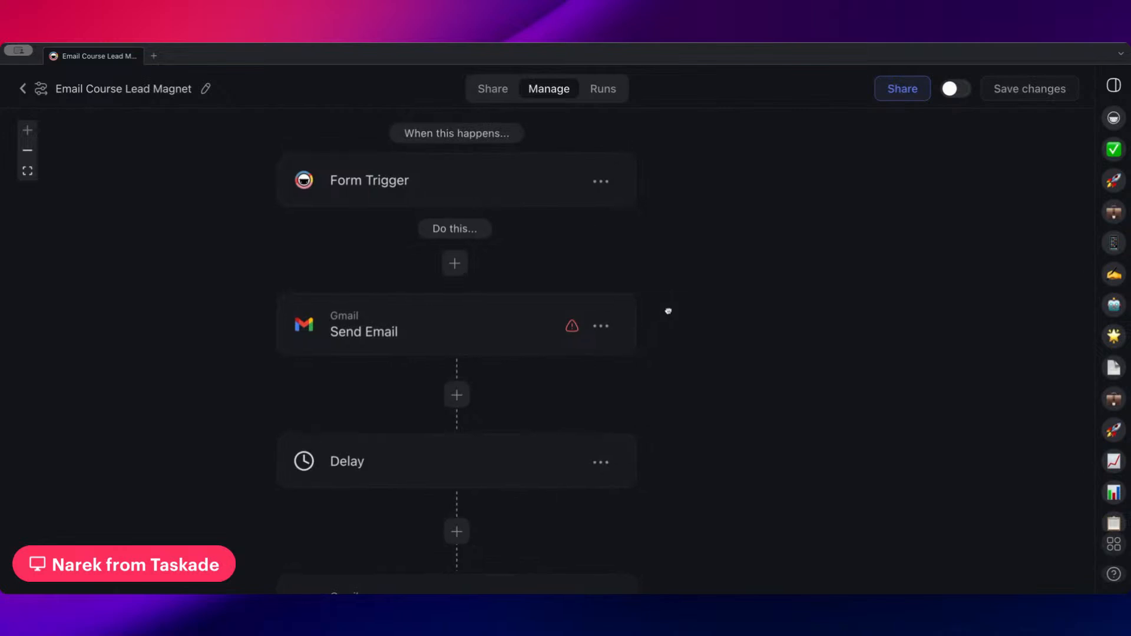
left_click(505, 182)
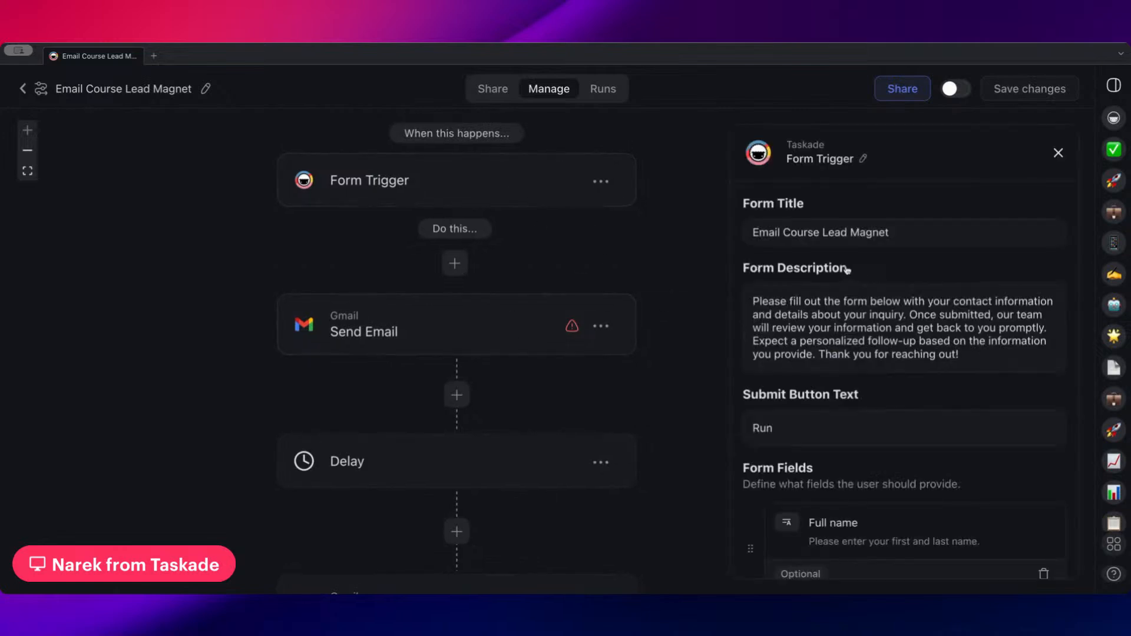
left_click_drag(637, 302, 649, 246)
left_click(493, 89)
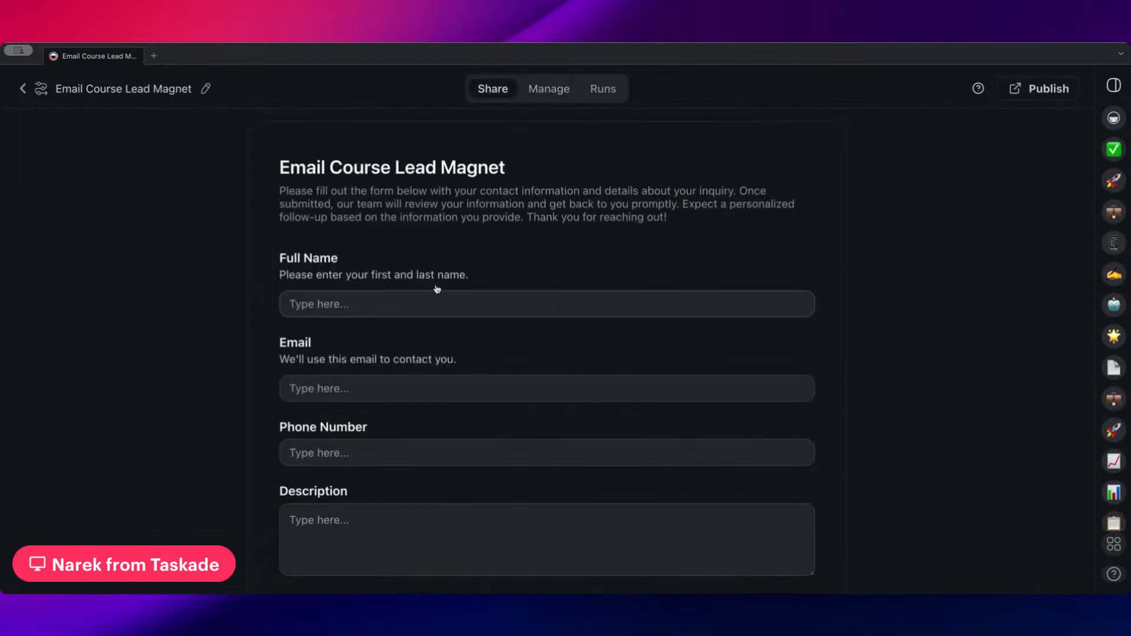
scroll(504, 385, "down", 2)
scroll(505, 385, "up", 2)
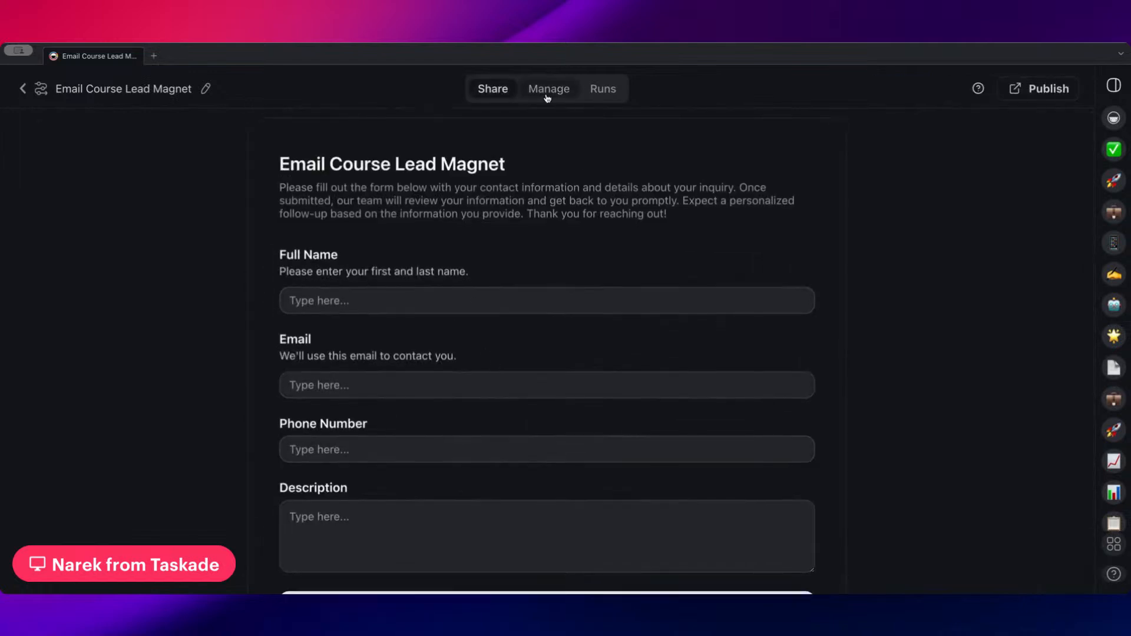
scroll(551, 303, "down", 2)
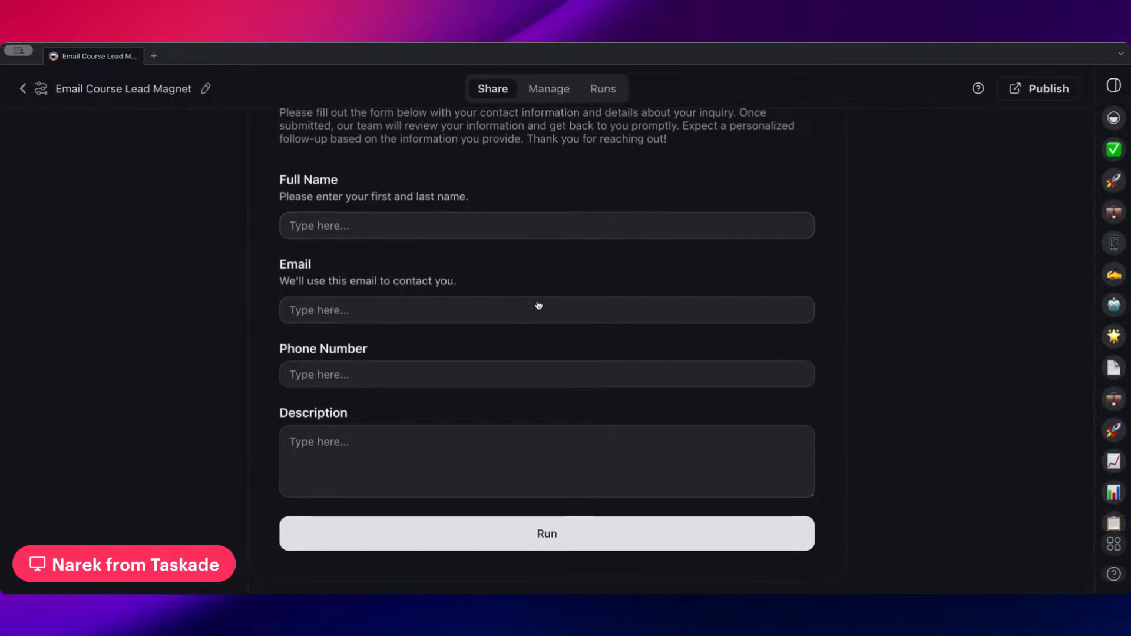
Try to publish the form to the web by enabling the flow, and return to the flow editor
left_click(1052, 90)
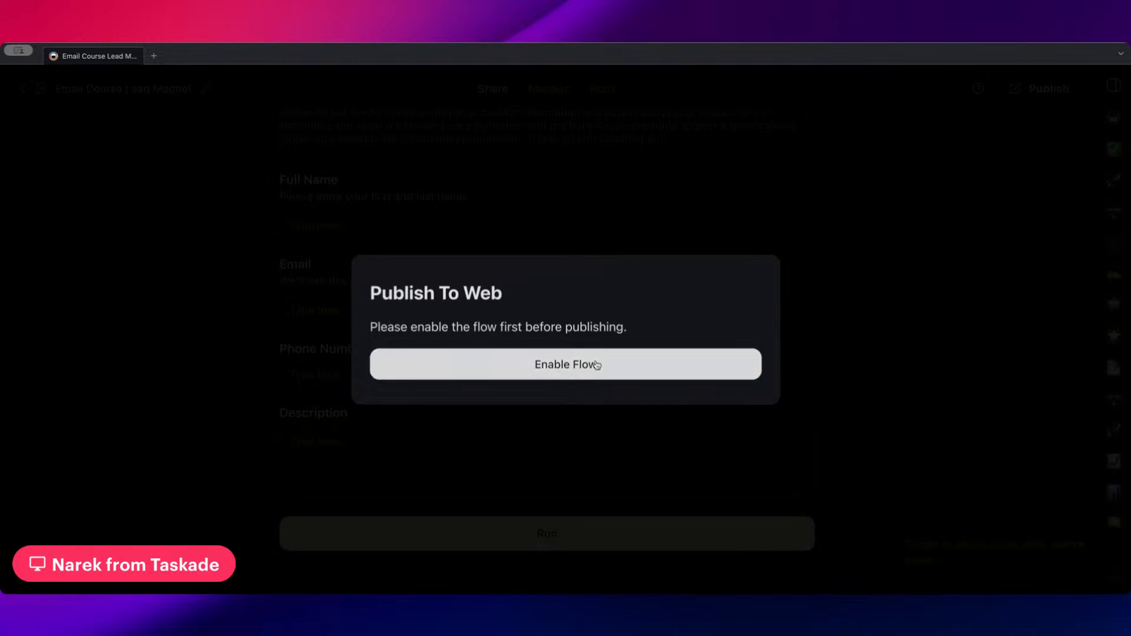
left_click(580, 184)
left_click(533, 94)
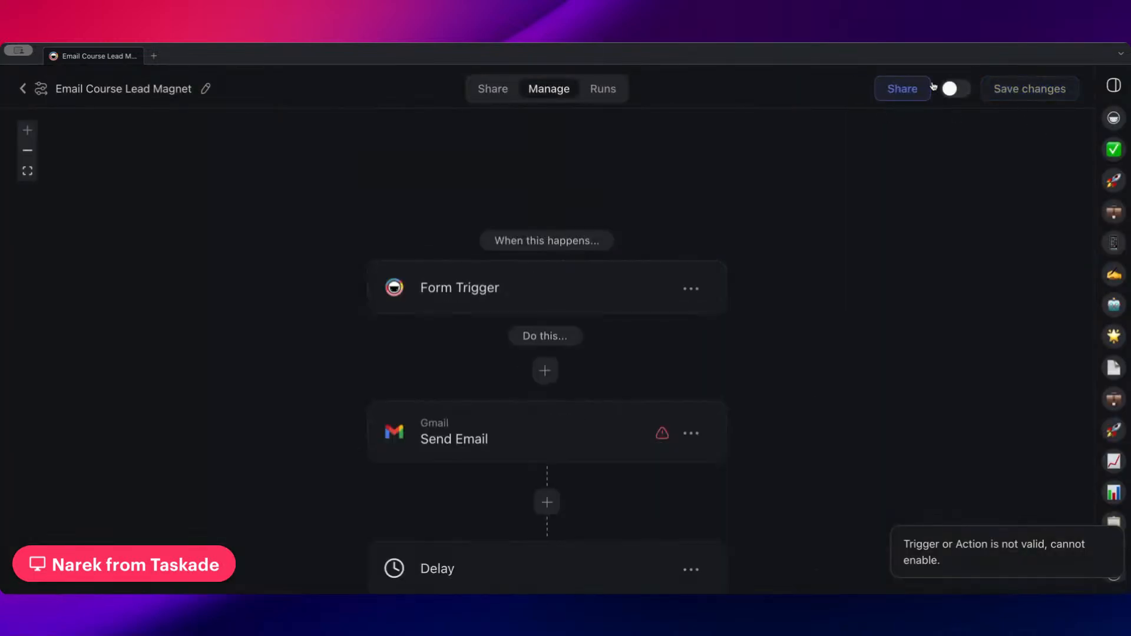
Connect the first Send Email step to the existing Gmail Account
scroll(586, 391, "down", 10)
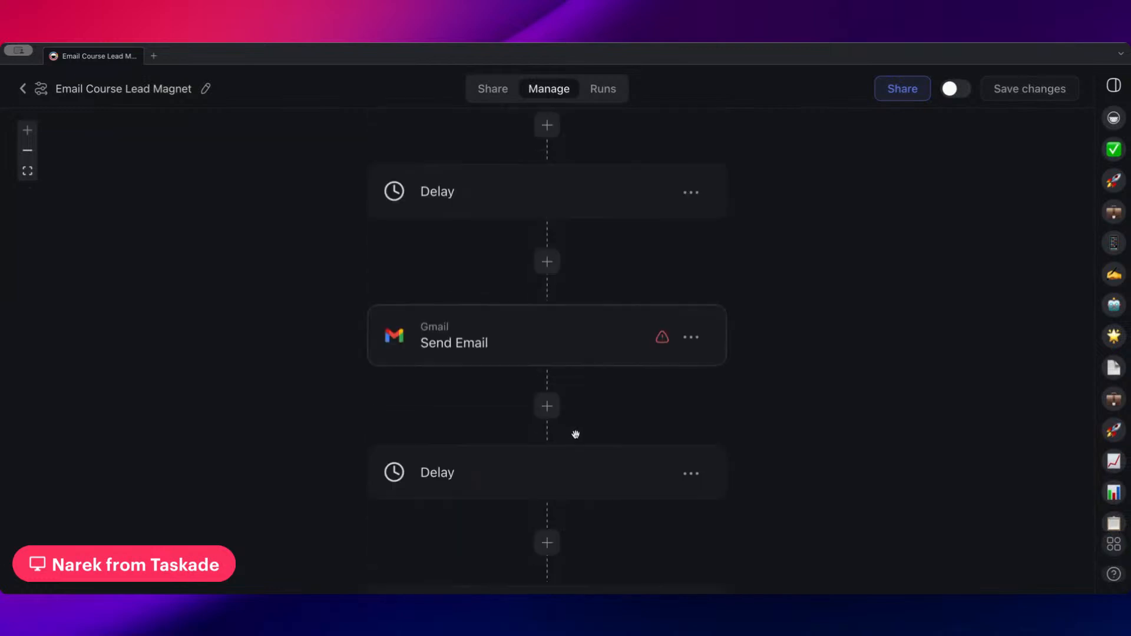
scroll(576, 435, "up", 6)
left_click(594, 279)
left_click(1023, 241)
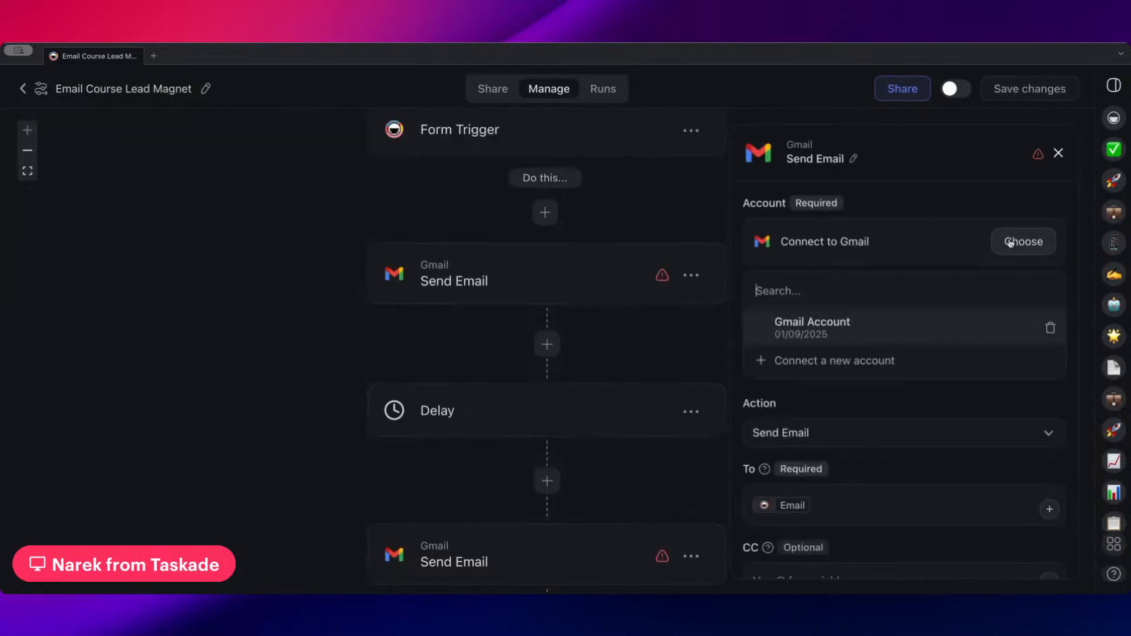
left_click(888, 334)
Connect the second Send Email step to the existing Gmail Account and save the changes
scroll(638, 365, "down", 2)
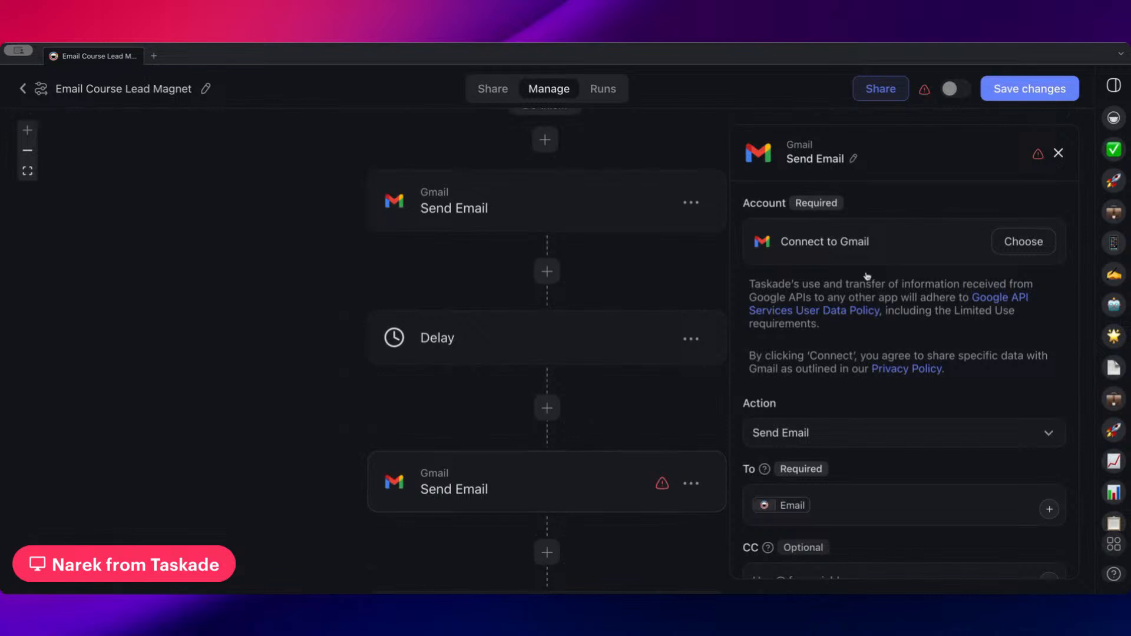
left_click(1023, 241)
left_click(864, 323)
scroll(705, 281, "down", 2)
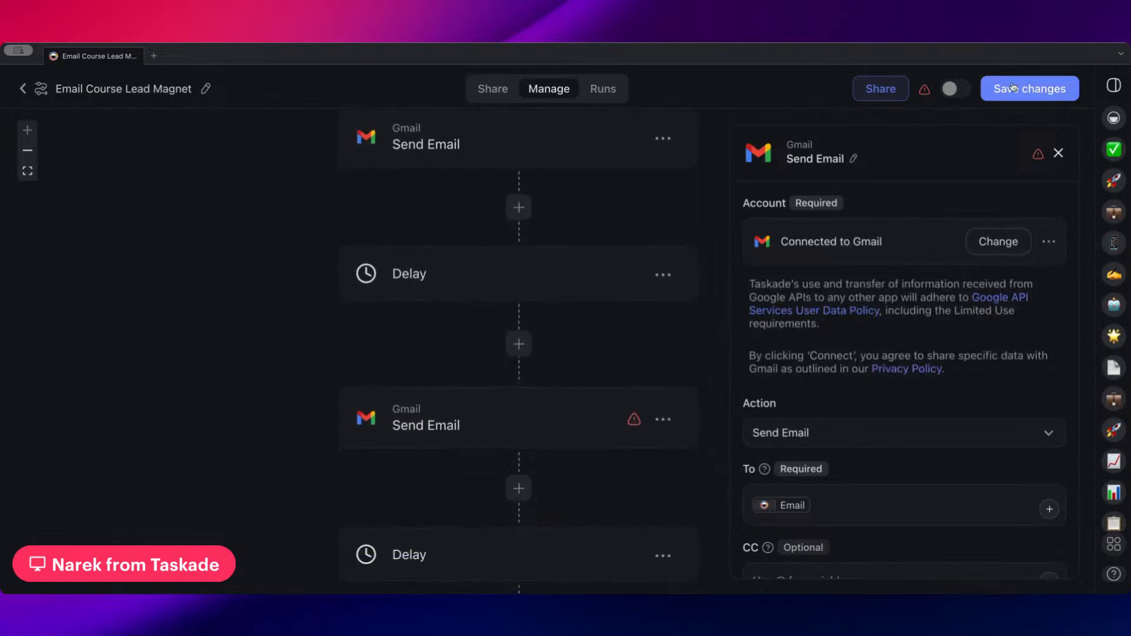
scroll(601, 384, "down", 1)
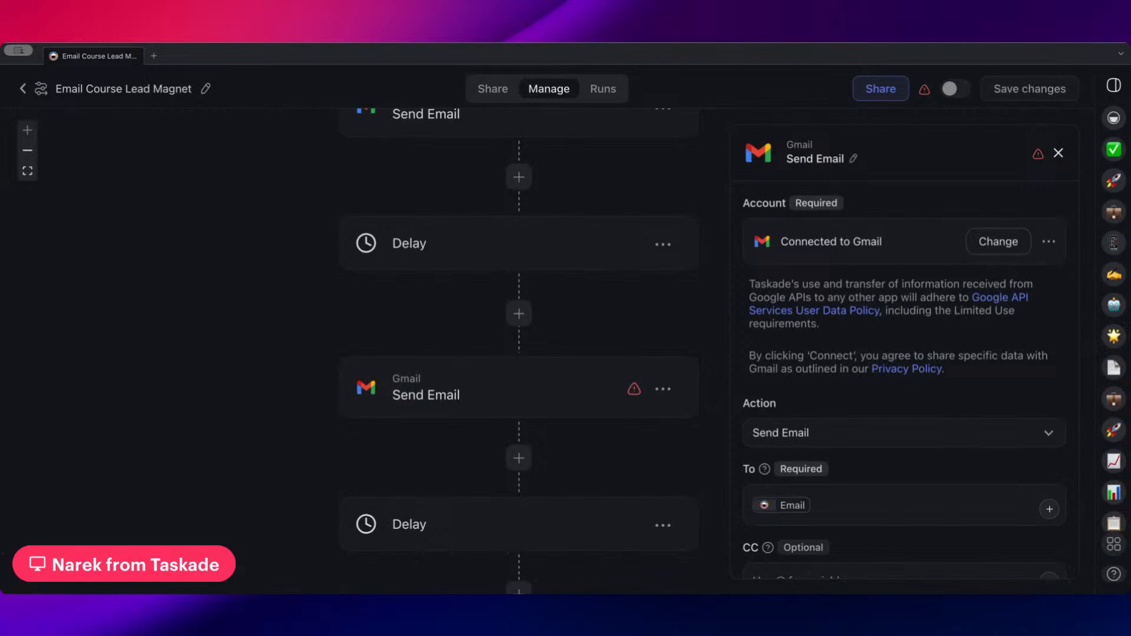
Create a shareable link for the Email Course Lead Magnet automation and close the sharing settings
scroll(536, 391, "down", 1)
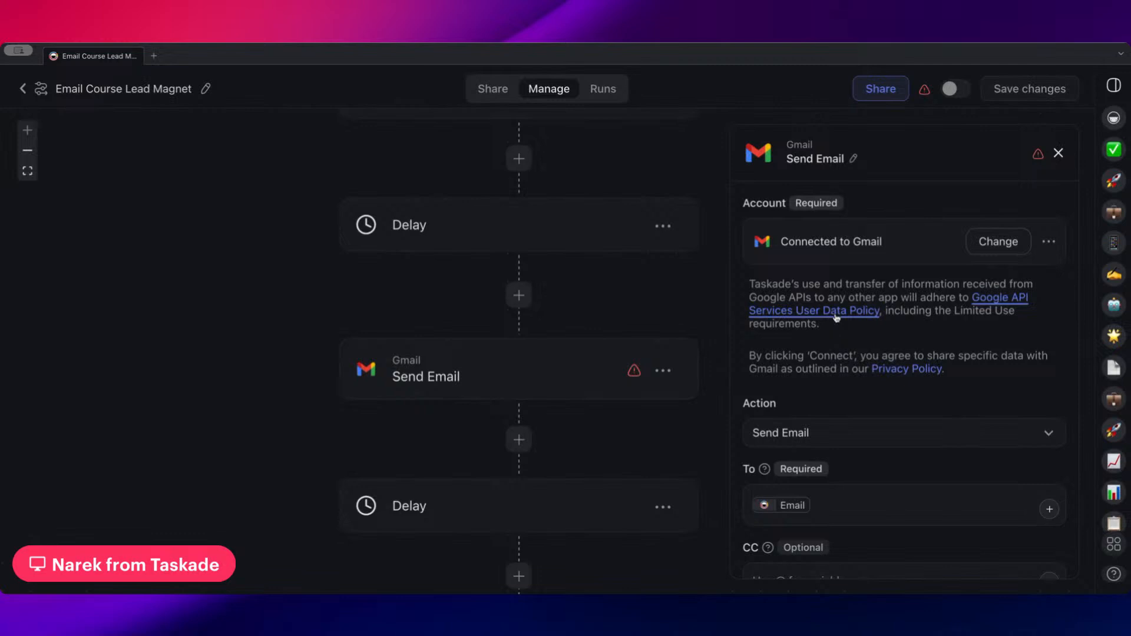
scroll(672, 315, "down", 5)
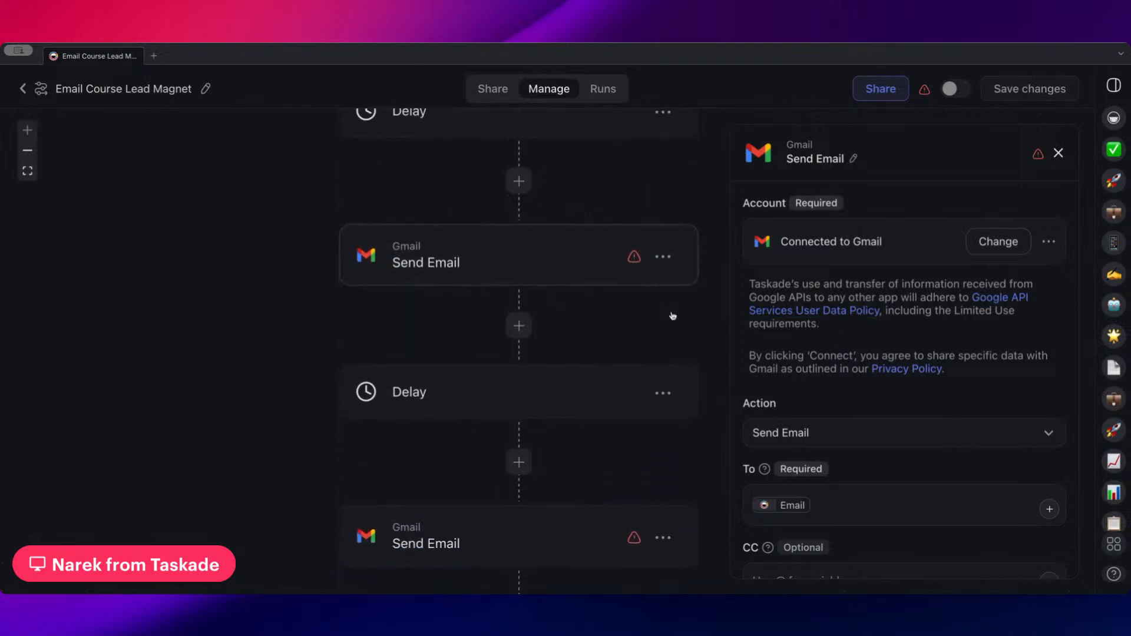
scroll(866, 397, "down", 10)
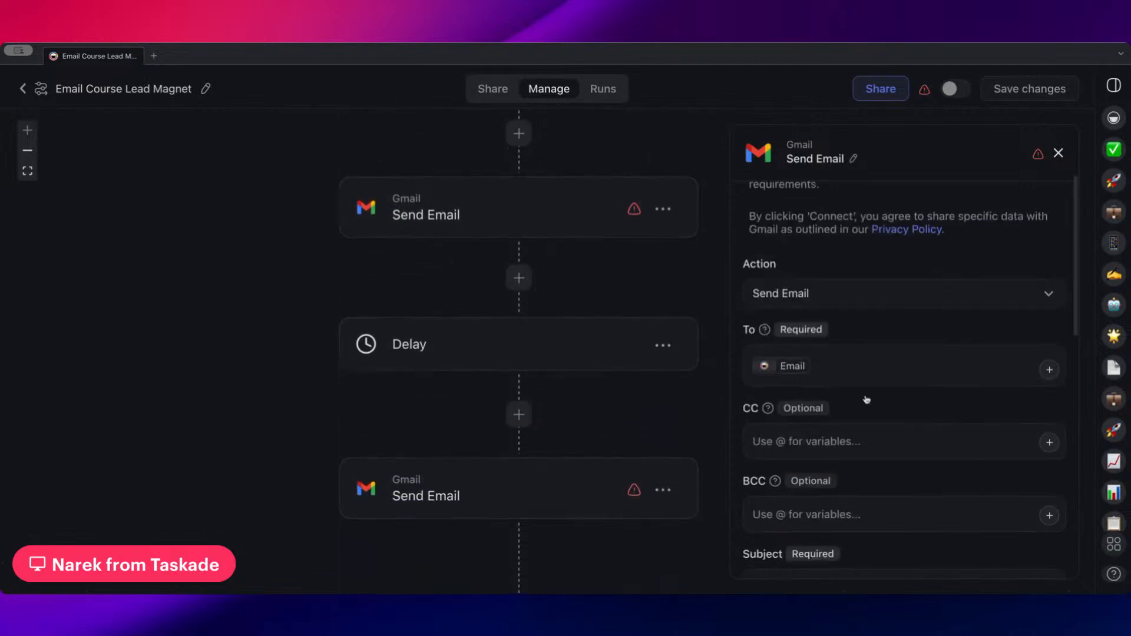
scroll(864, 398, "up", 2)
scroll(671, 282, "up", 10)
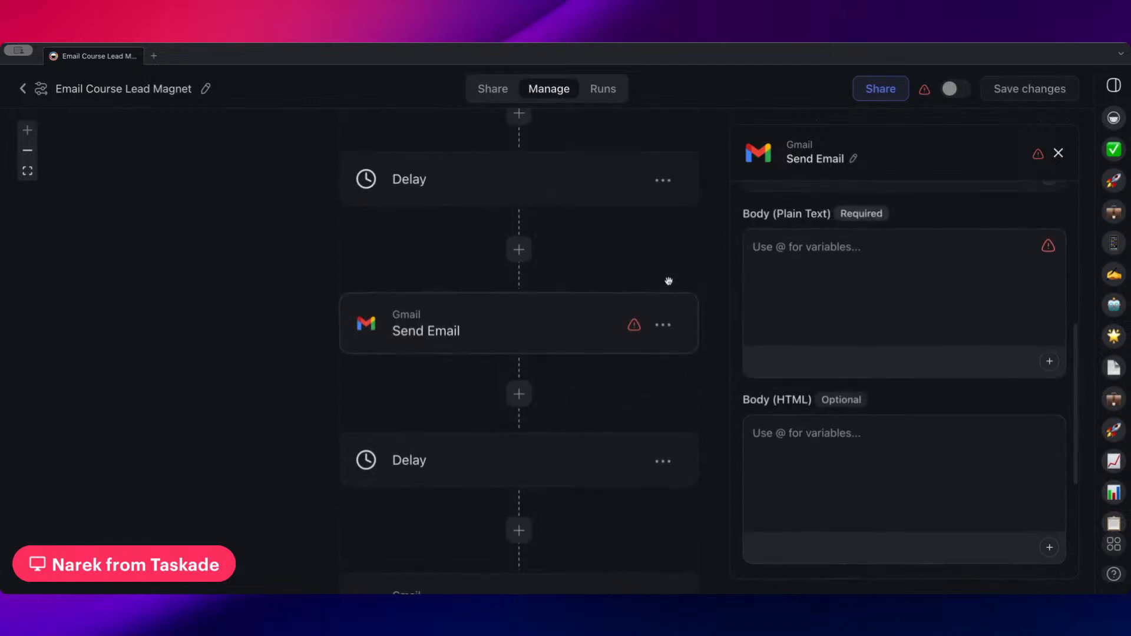
left_click(890, 89)
left_click(827, 352)
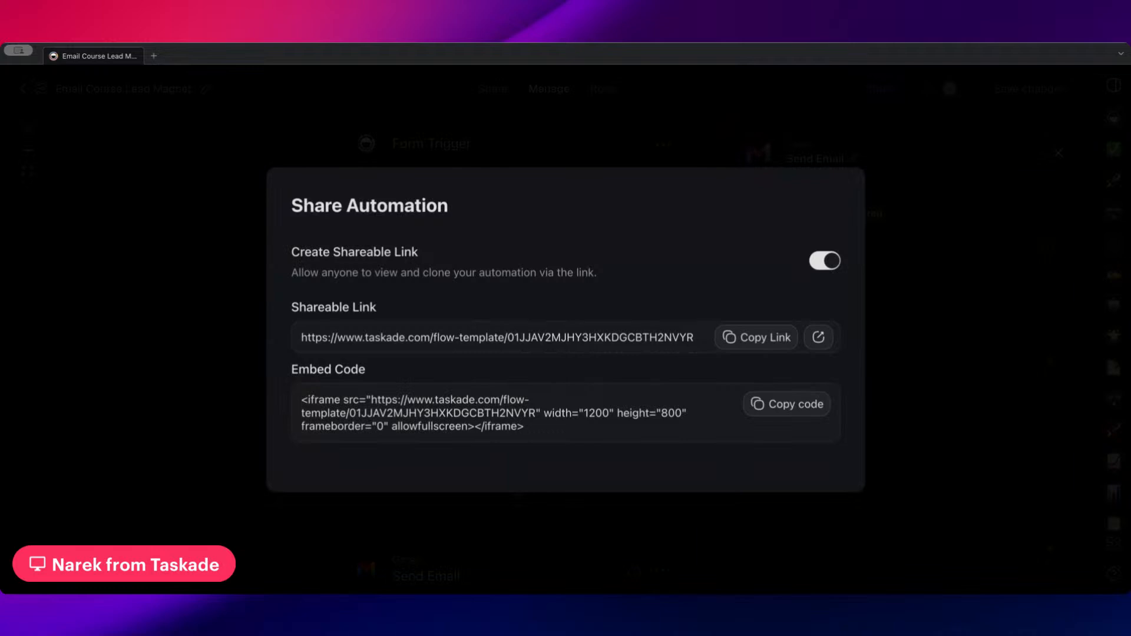
left_click(548, 146)
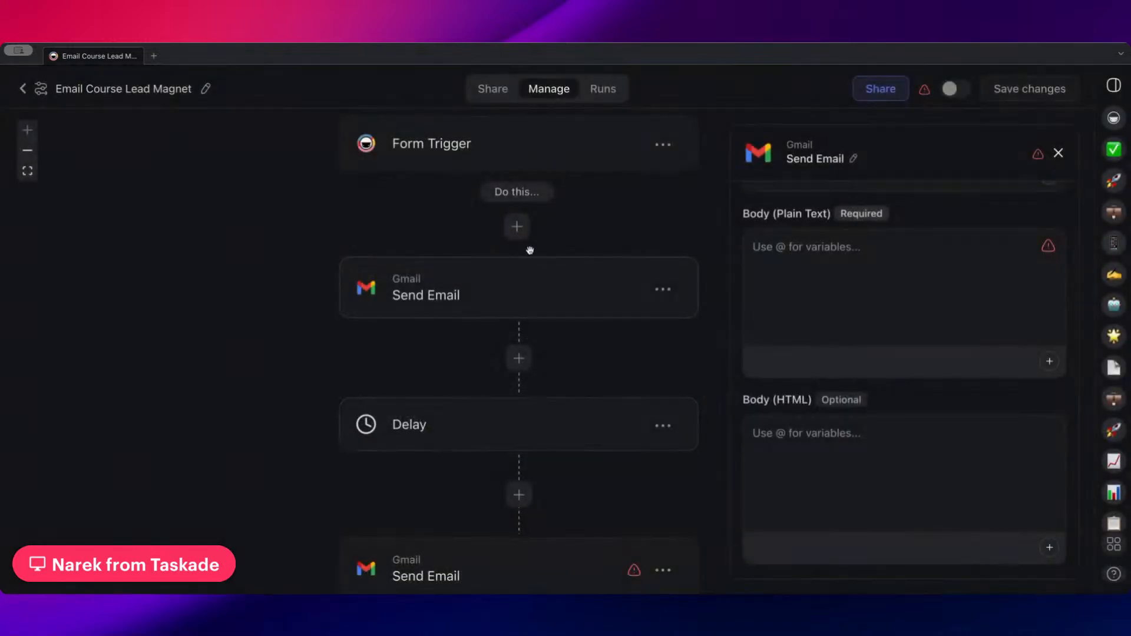
Examine the flow's sequence of emails and delays from the Form Trigger to the last Send Email step
left_click_drag(564, 224, 536, 264)
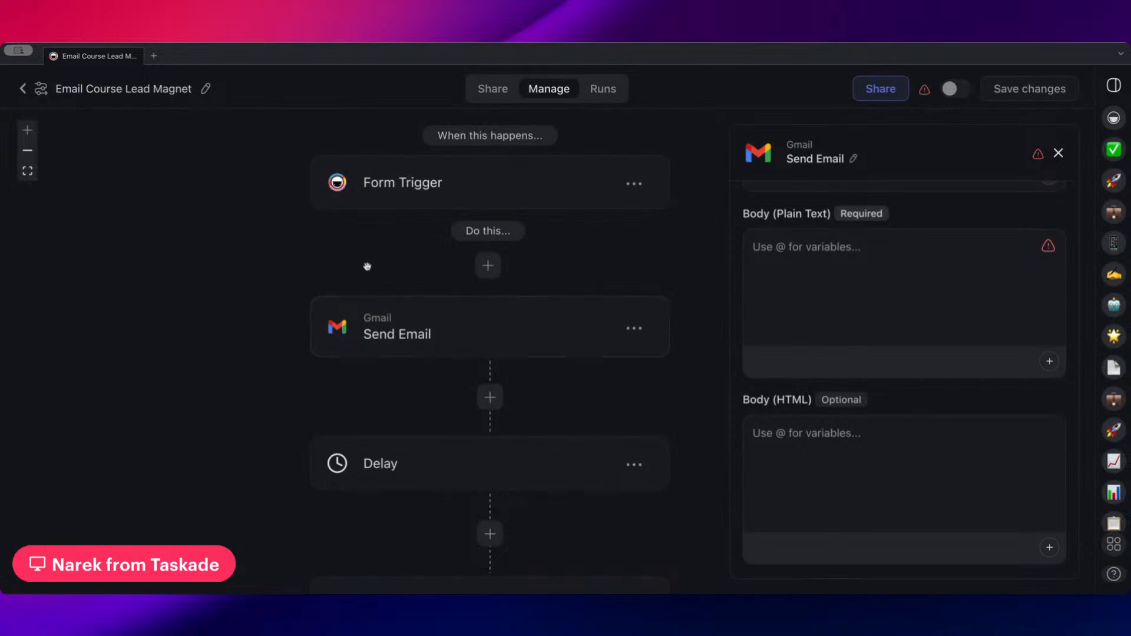
left_click_drag(368, 266, 363, 312)
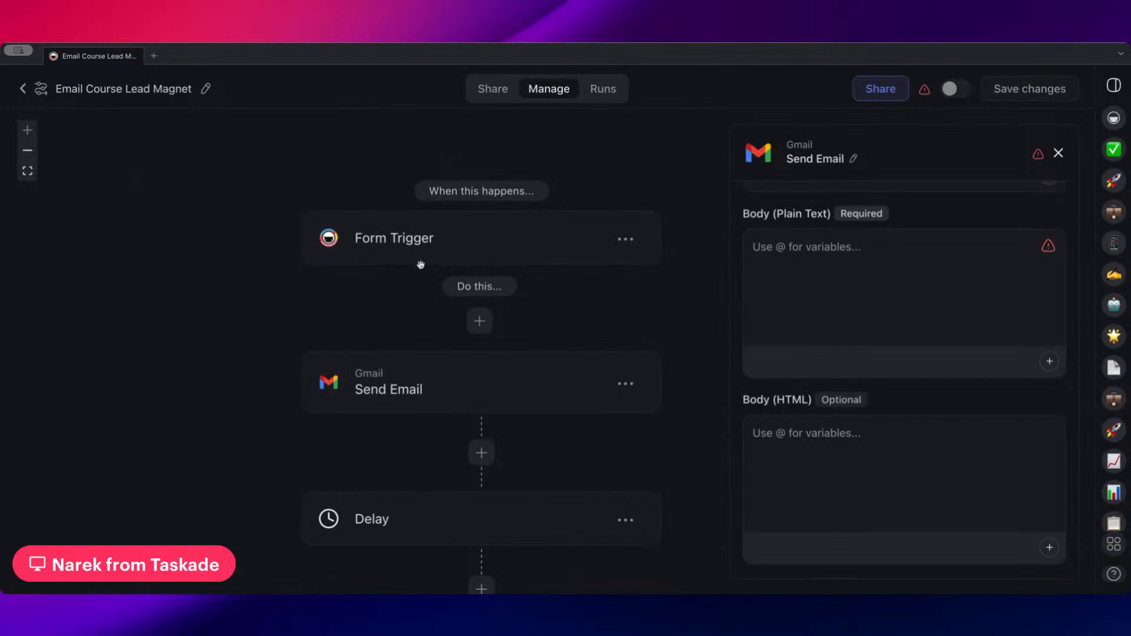
left_click_drag(586, 305, 523, 205)
scroll(523, 204, "down", 5)
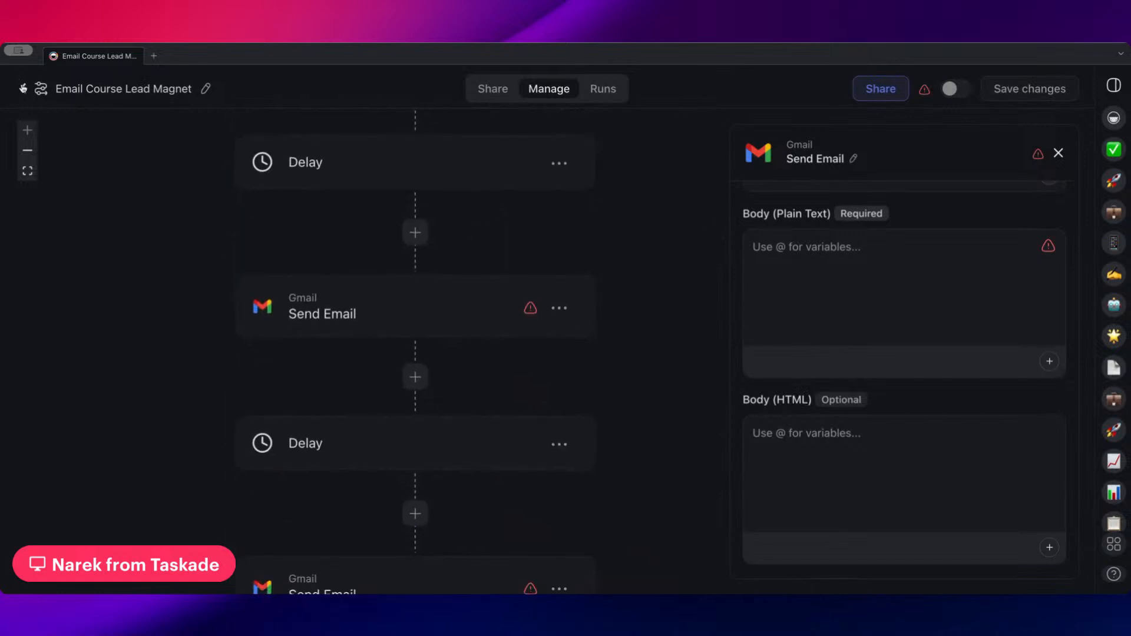
left_click_drag(477, 224, 481, 380)
scroll(483, 237, "up", 3)
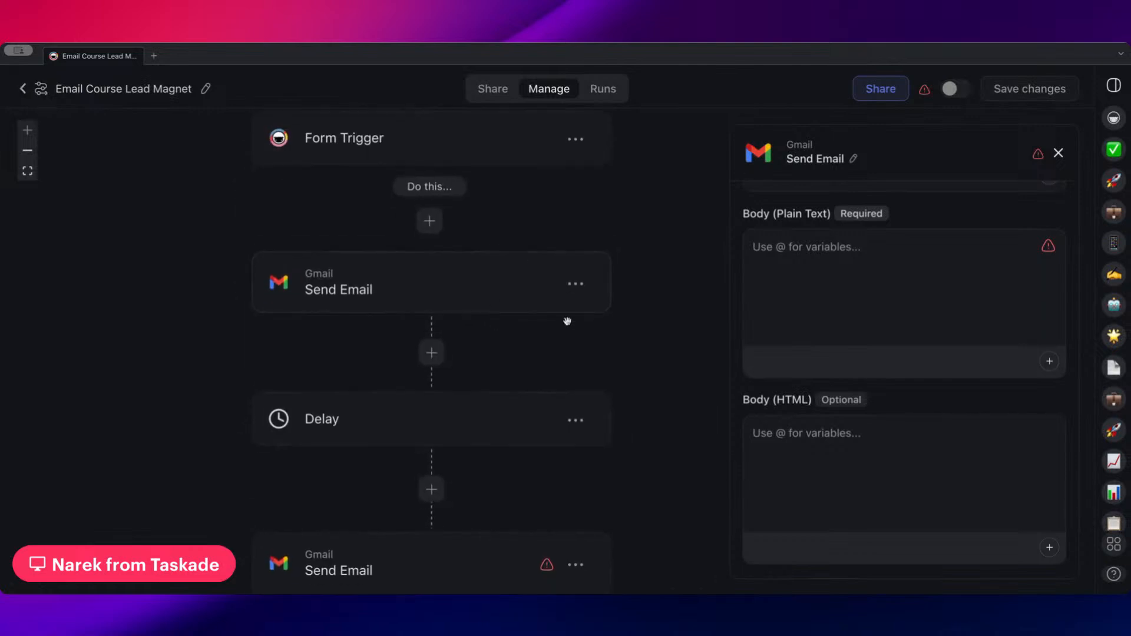
scroll(607, 265, "left", 1)
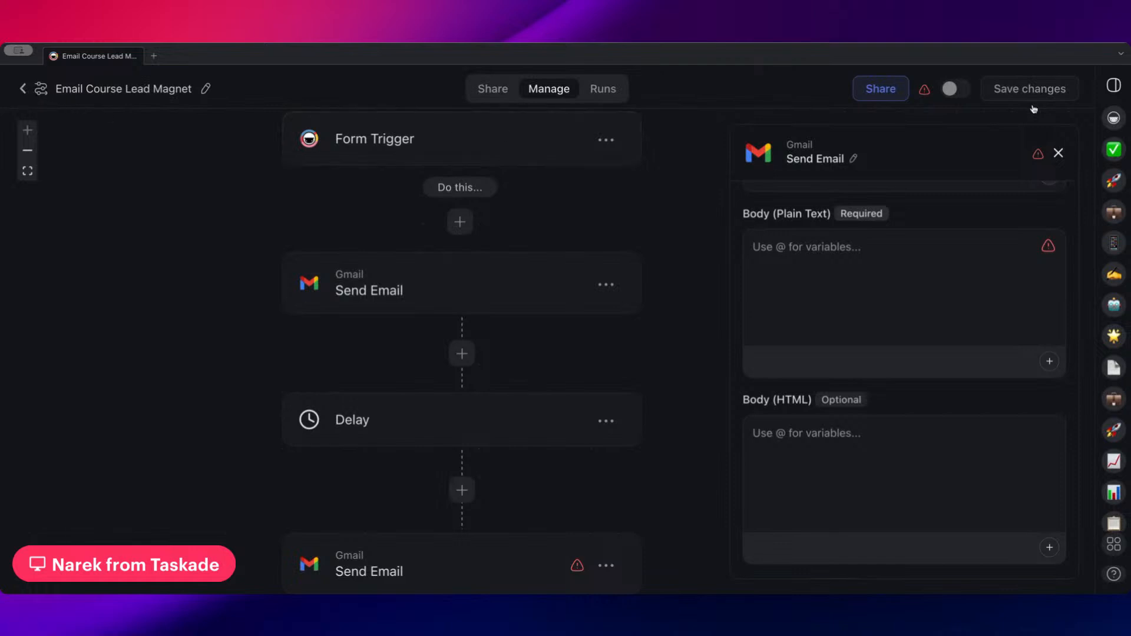
scroll(472, 219, "up", 4)
scroll(530, 432, "down", 7)
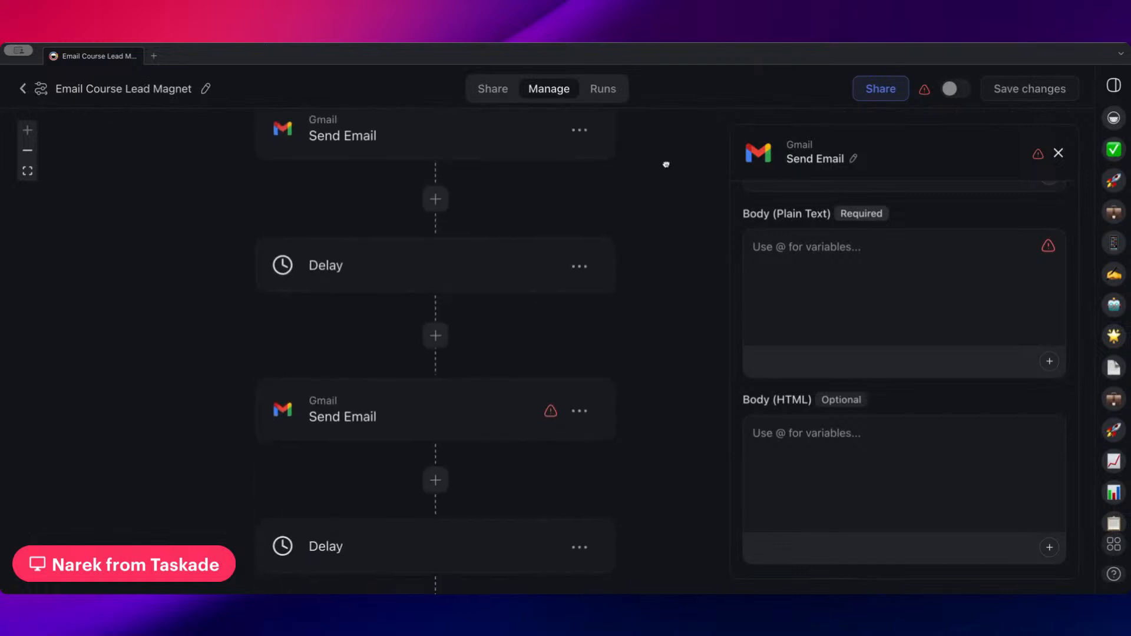
scroll(673, 302, "down", 5)
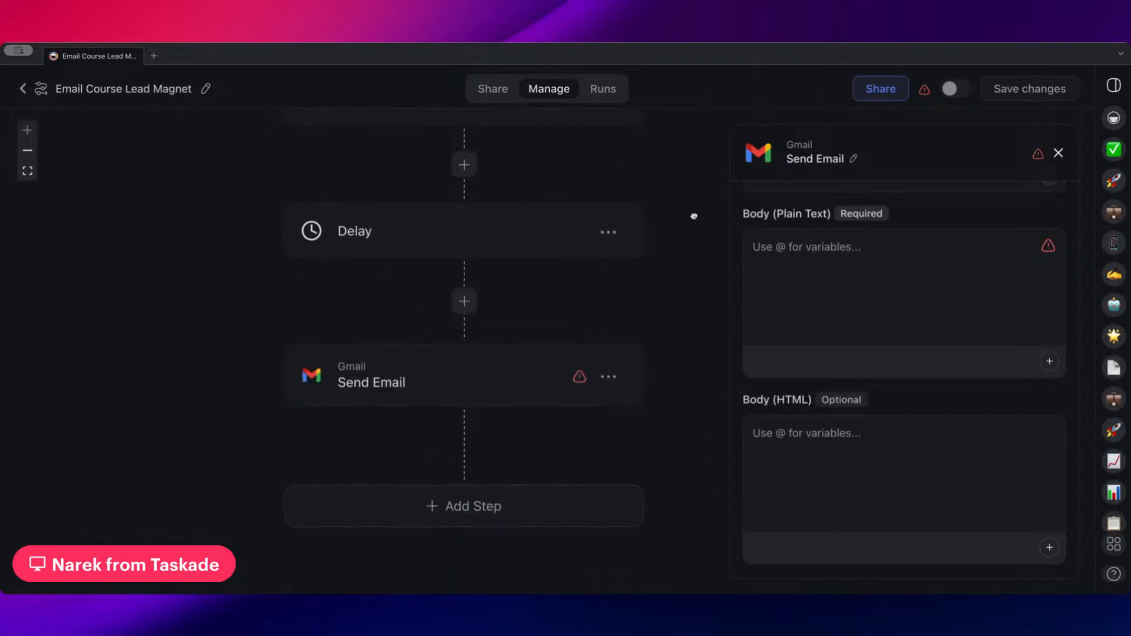
scroll(693, 217, "up", 7)
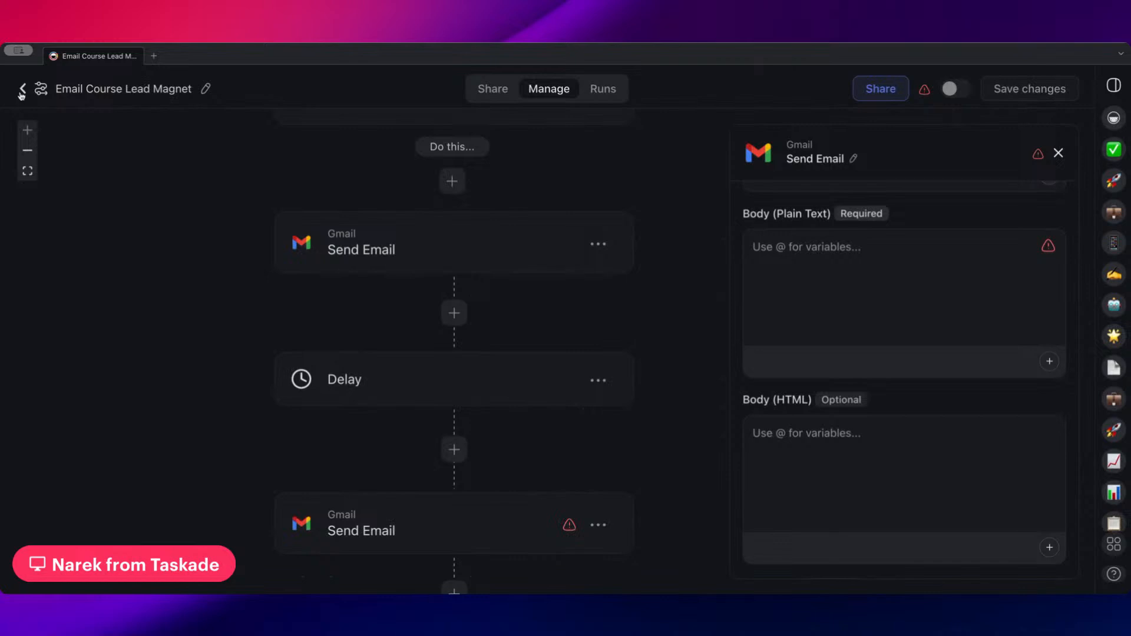
Leave the flow editor, open the Leads project in the Sales folder, and look through its follow-up list
left_click(22, 92)
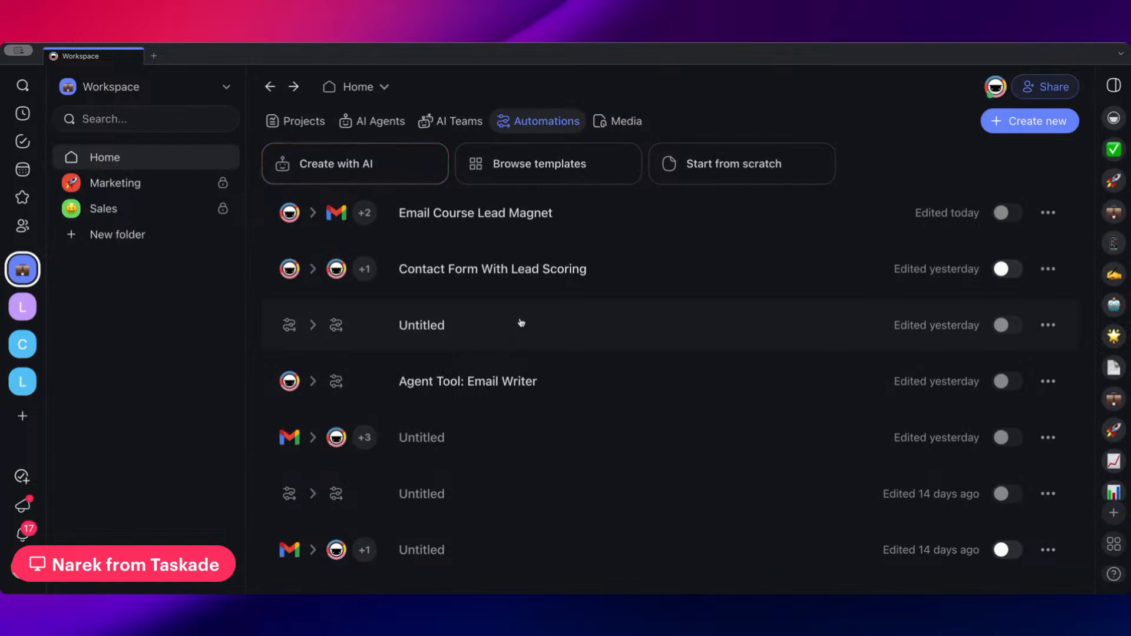
left_click(147, 208)
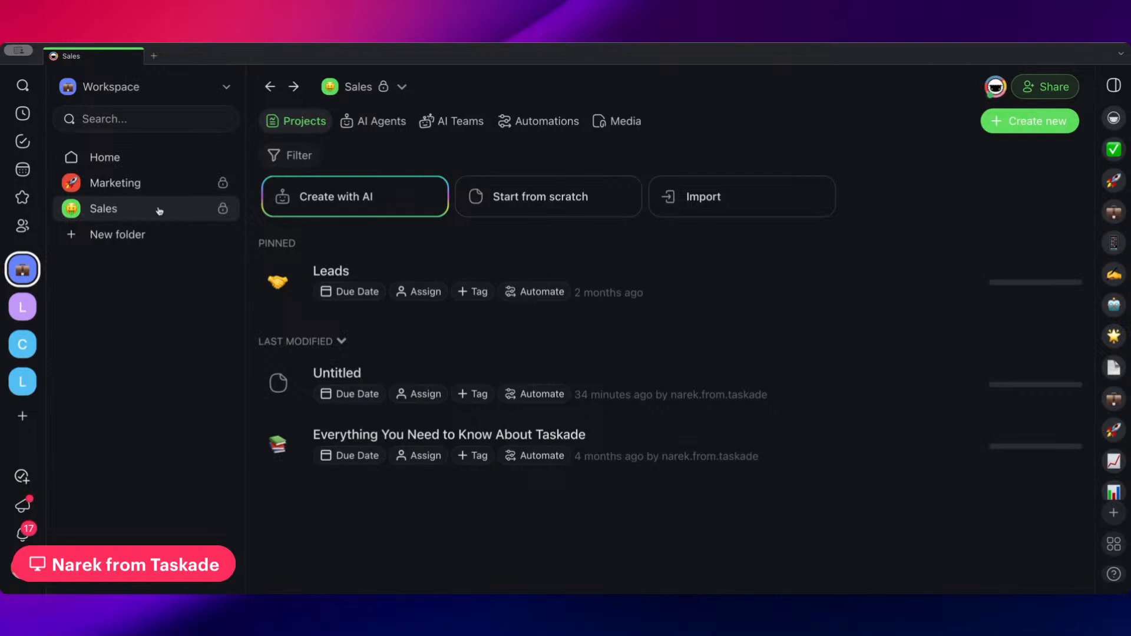
left_click(583, 284)
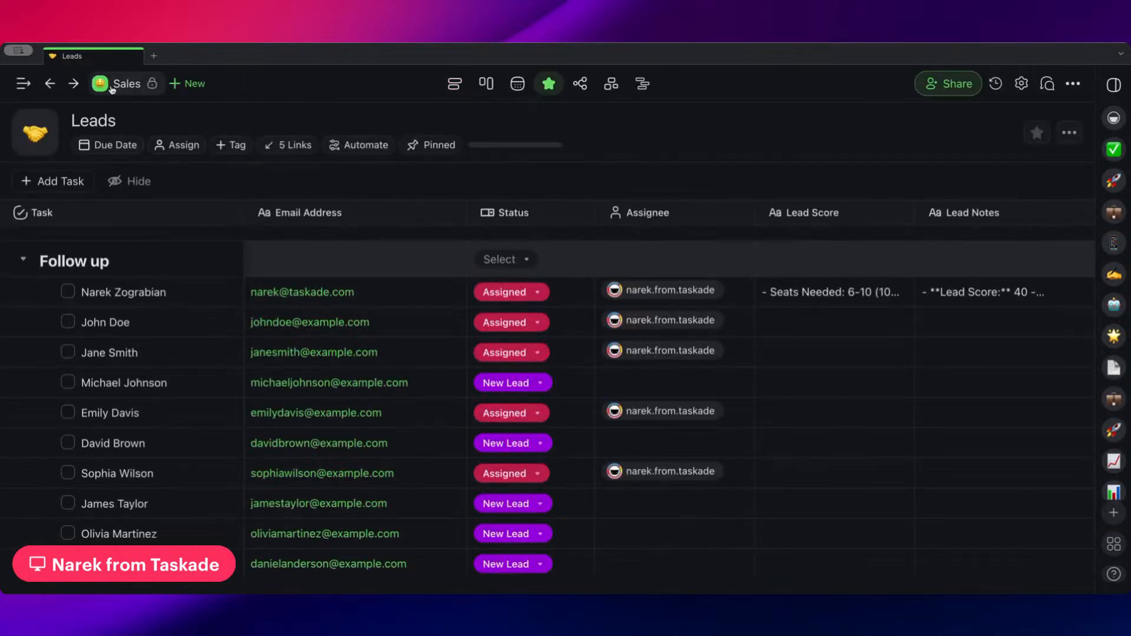
scroll(544, 410, "down", 2)
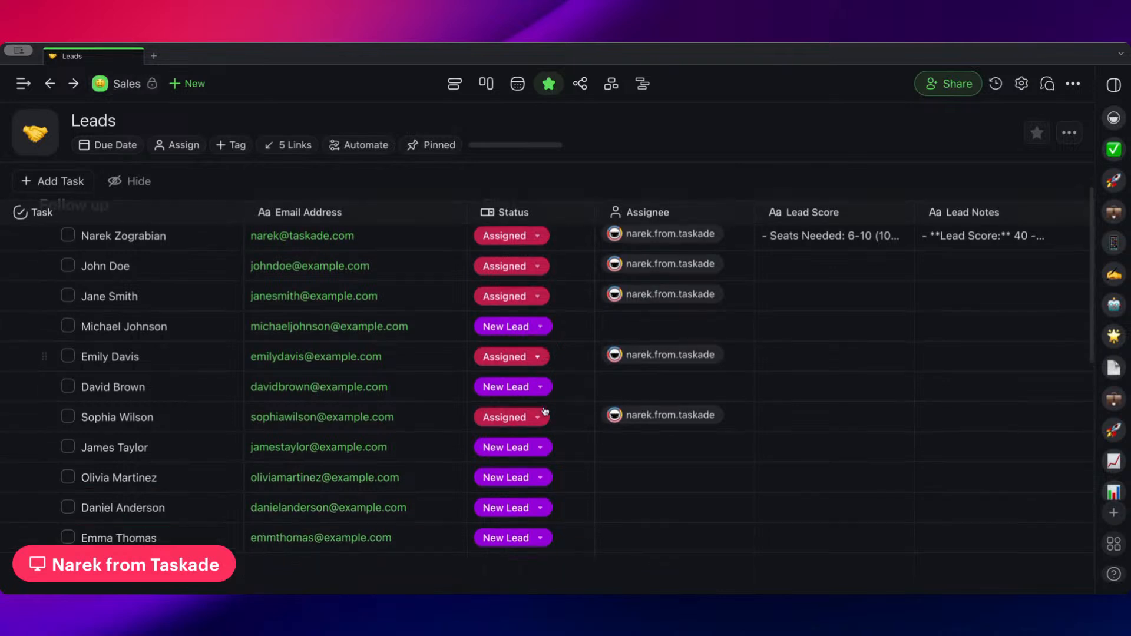
scroll(540, 406, "up", 2)
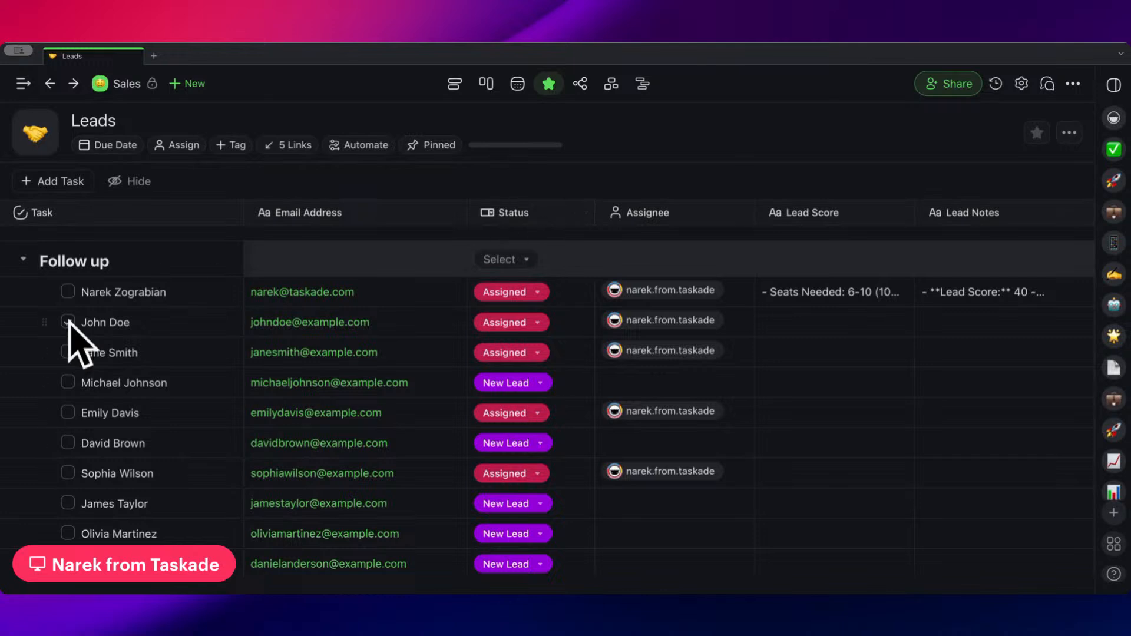
View the Status options available for the first lead under Follow up without changing its status
left_click(536, 292)
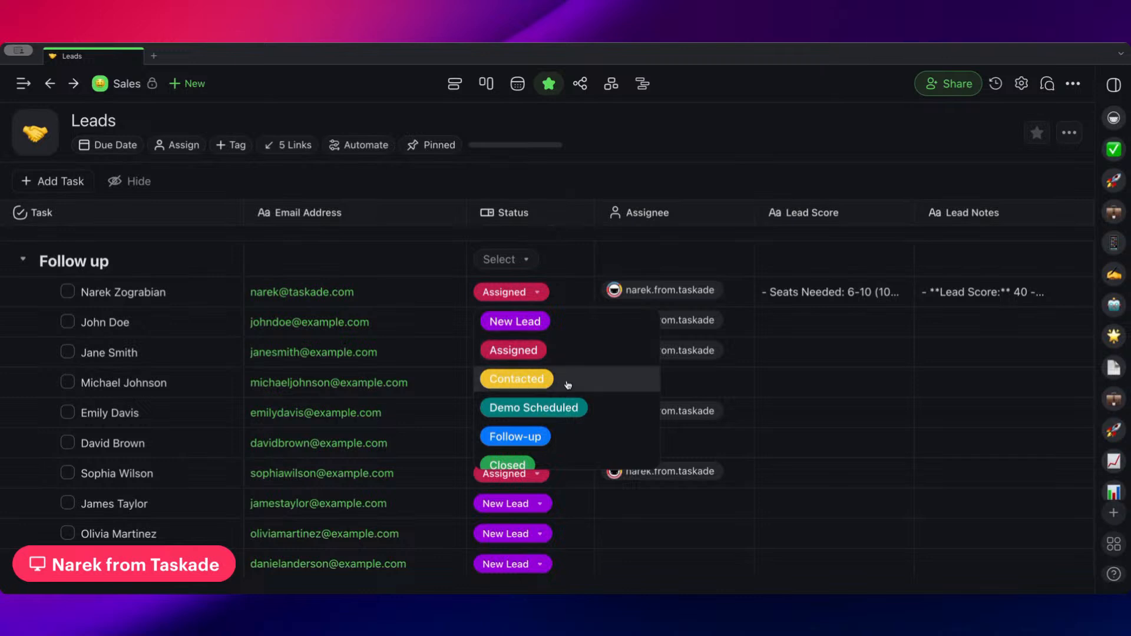
scroll(571, 383, "down", 2)
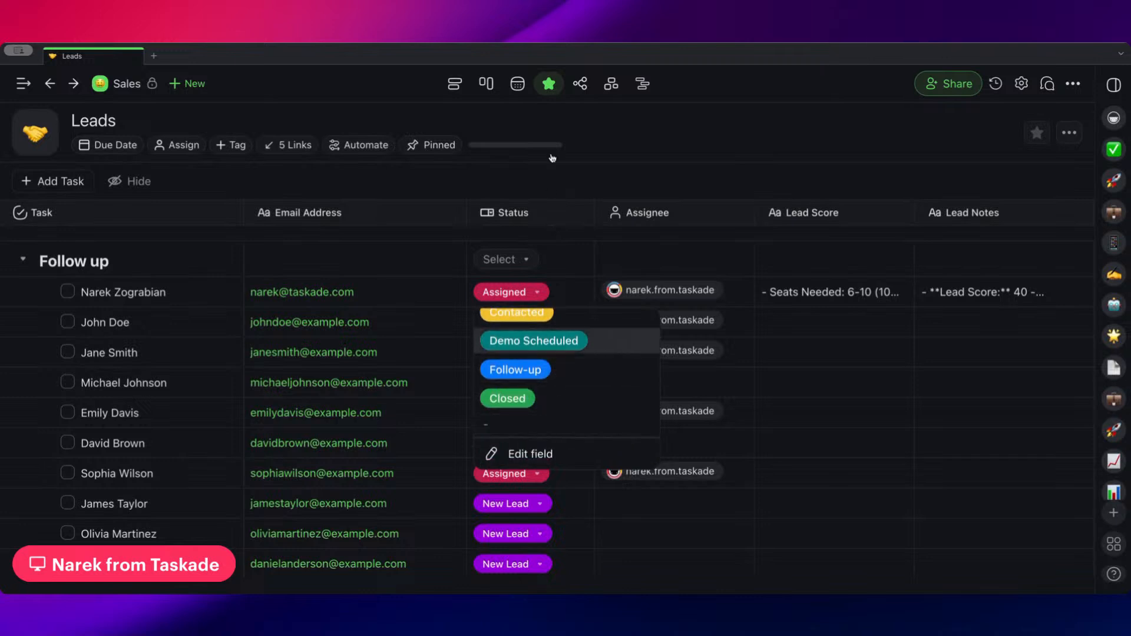
scroll(557, 341, "up", 2)
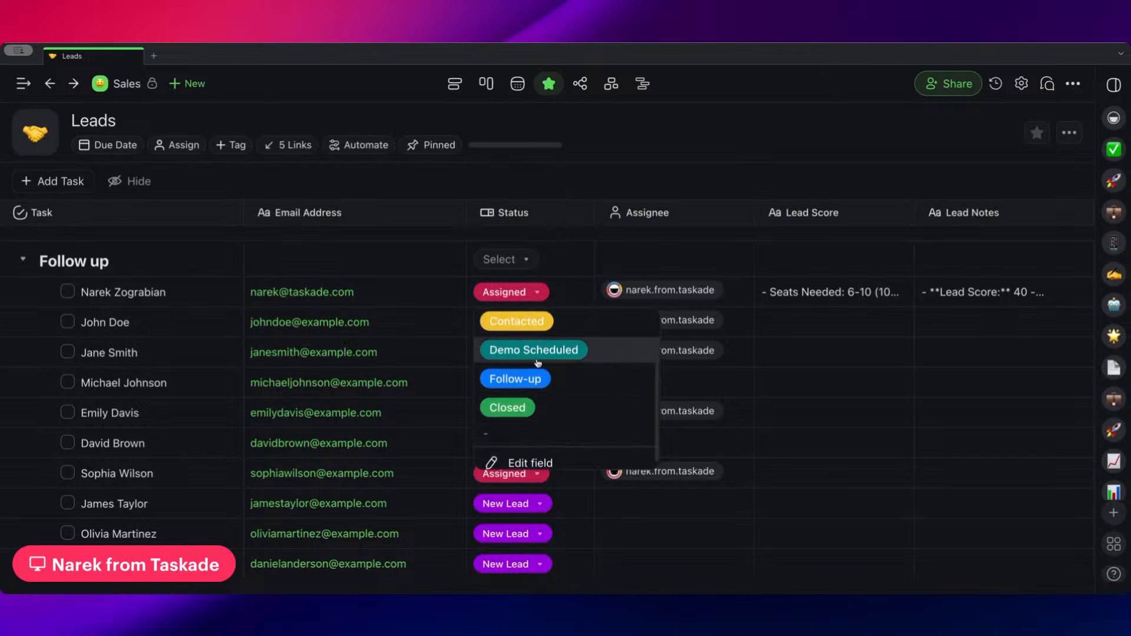
left_click(536, 186)
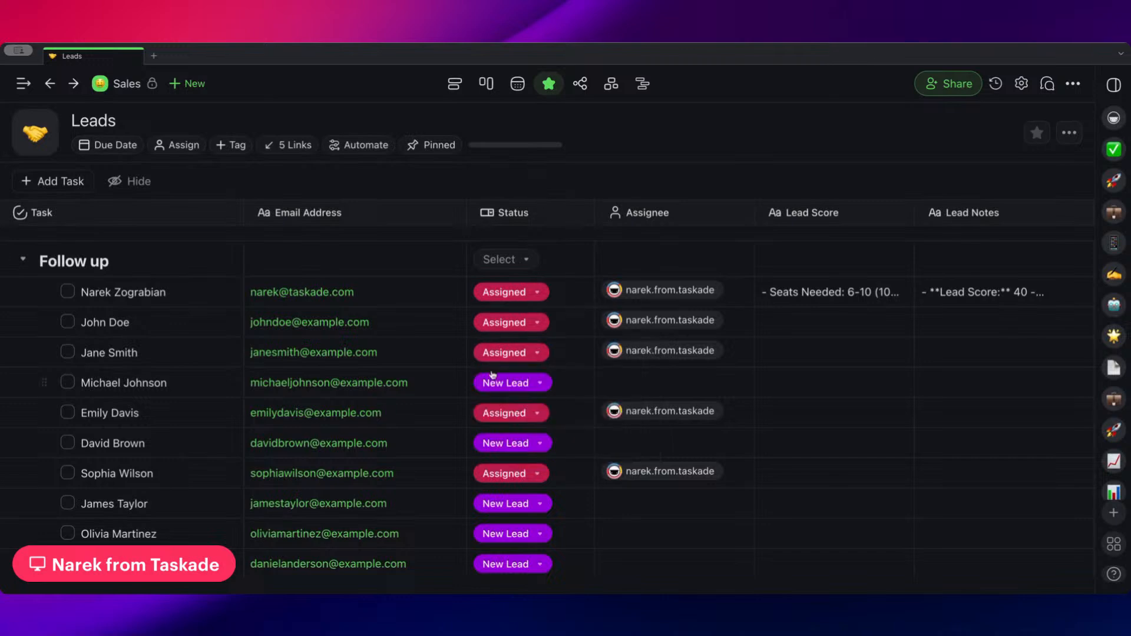
Create a new automation from scratch out of the Leads project, using the Task Custom Field Updated trigger
left_click(352, 147)
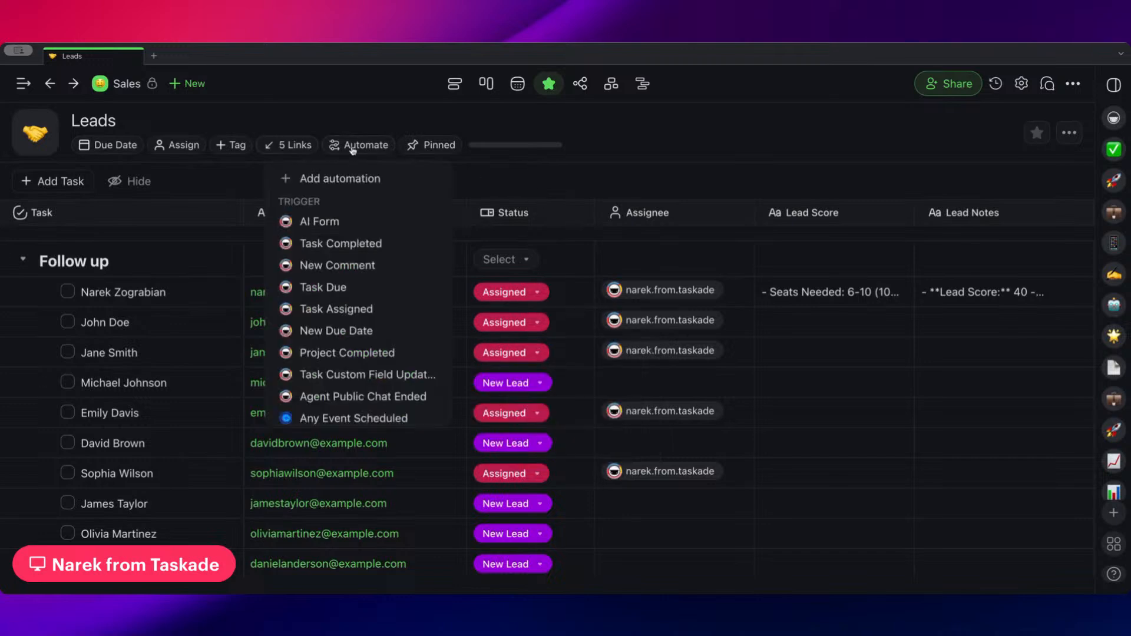
left_click(368, 178)
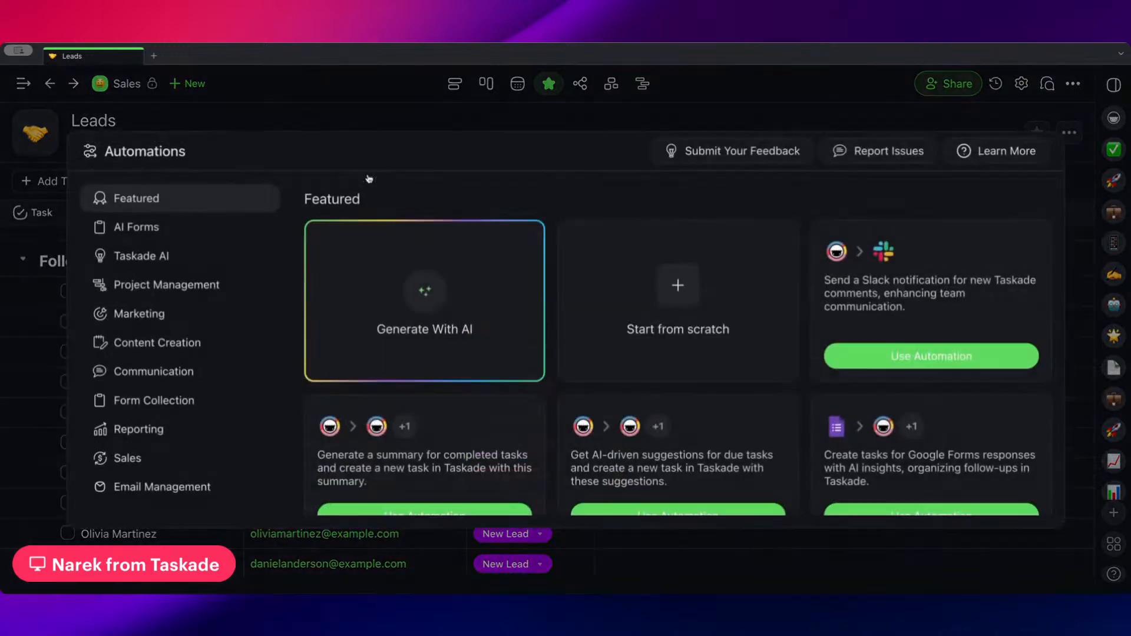
left_click(678, 285)
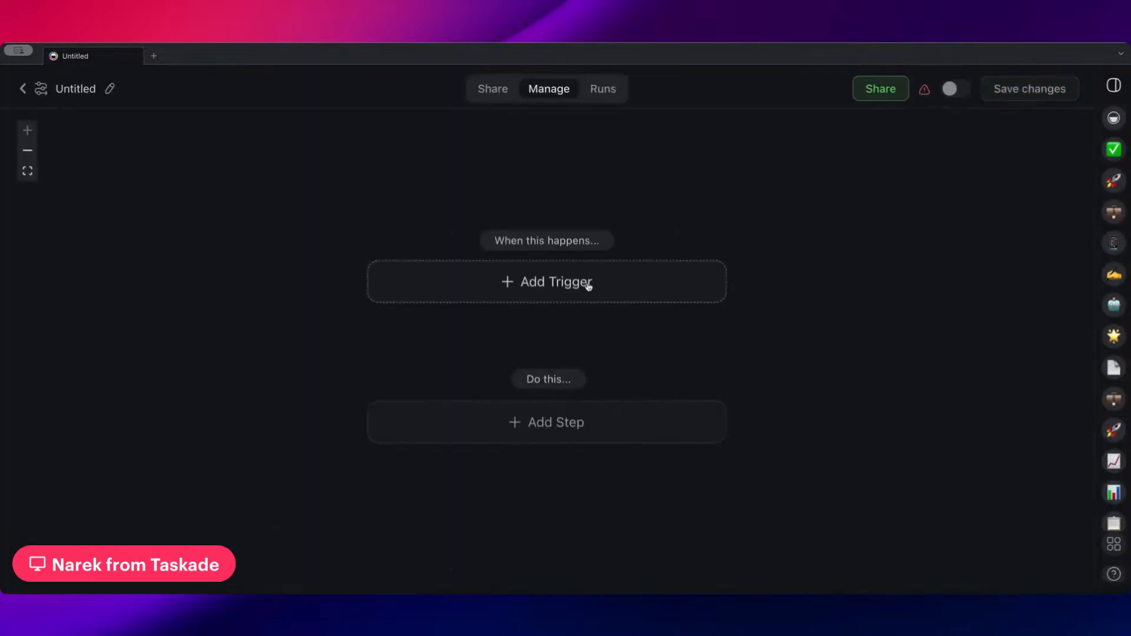
left_click(548, 285)
scroll(550, 411, "down", 5)
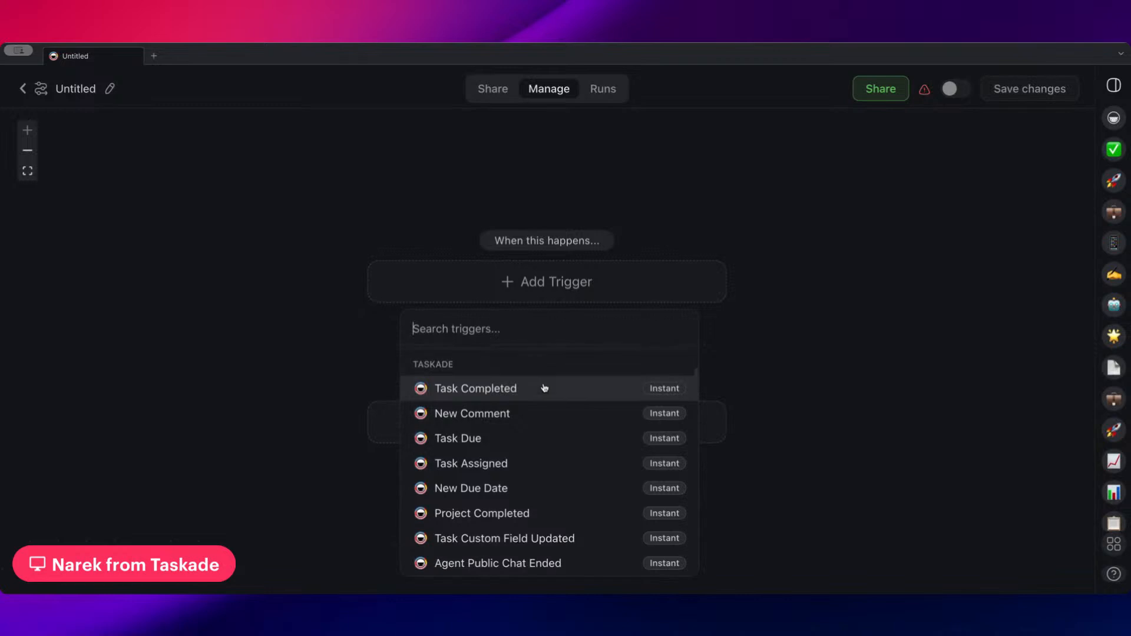
left_click(525, 480)
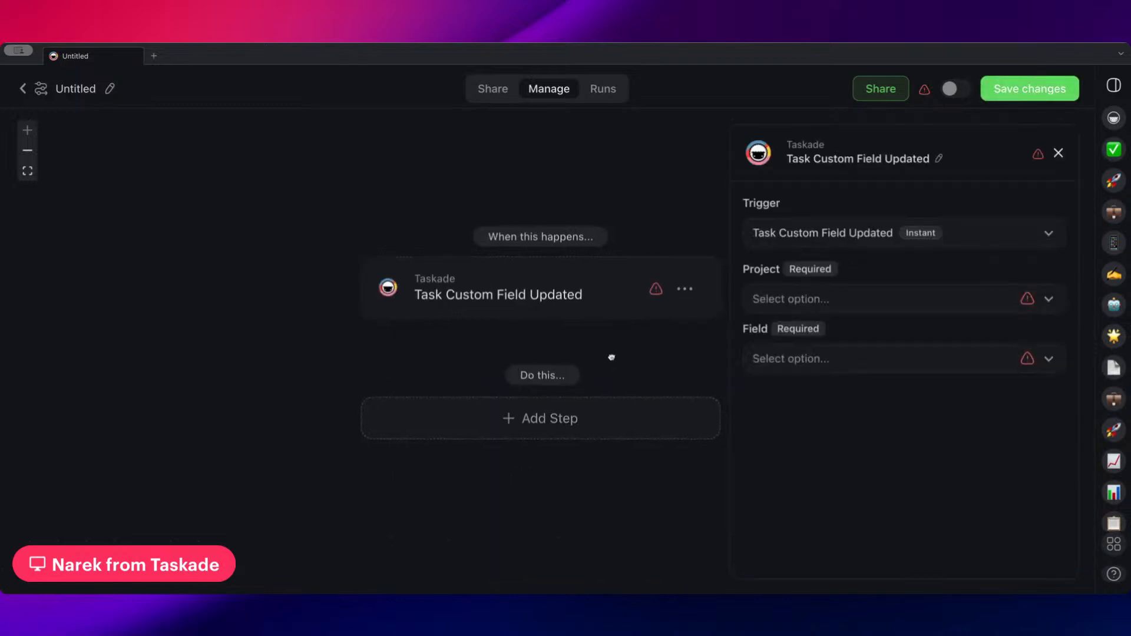
Set the trigger's project to Leads and its field to Status
left_click(831, 301)
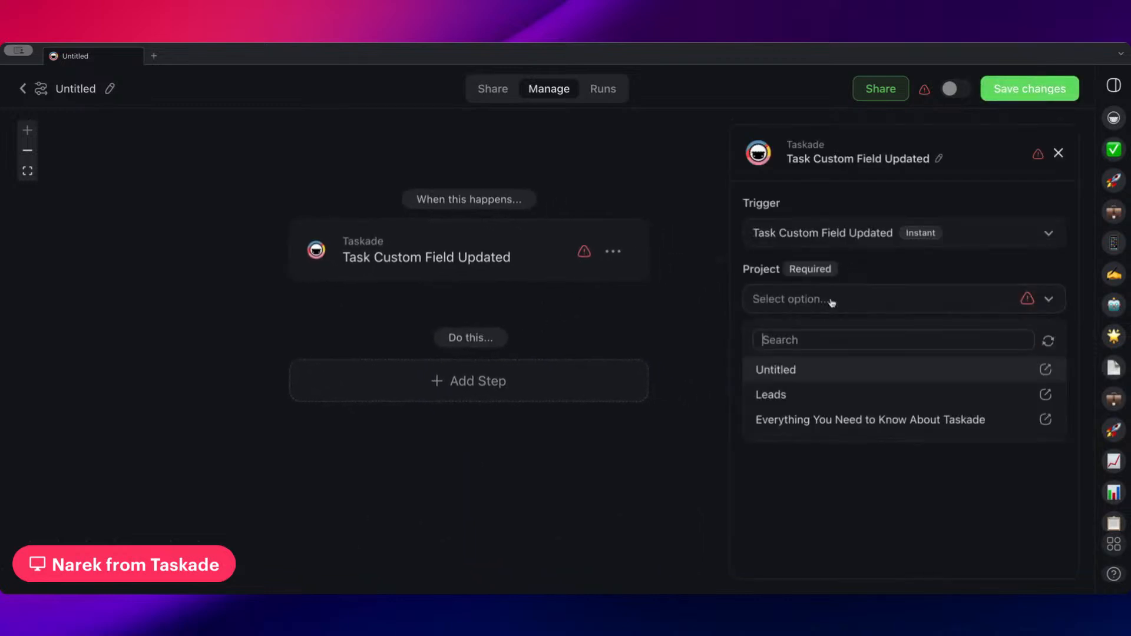
left_click(820, 407)
left_click(828, 366)
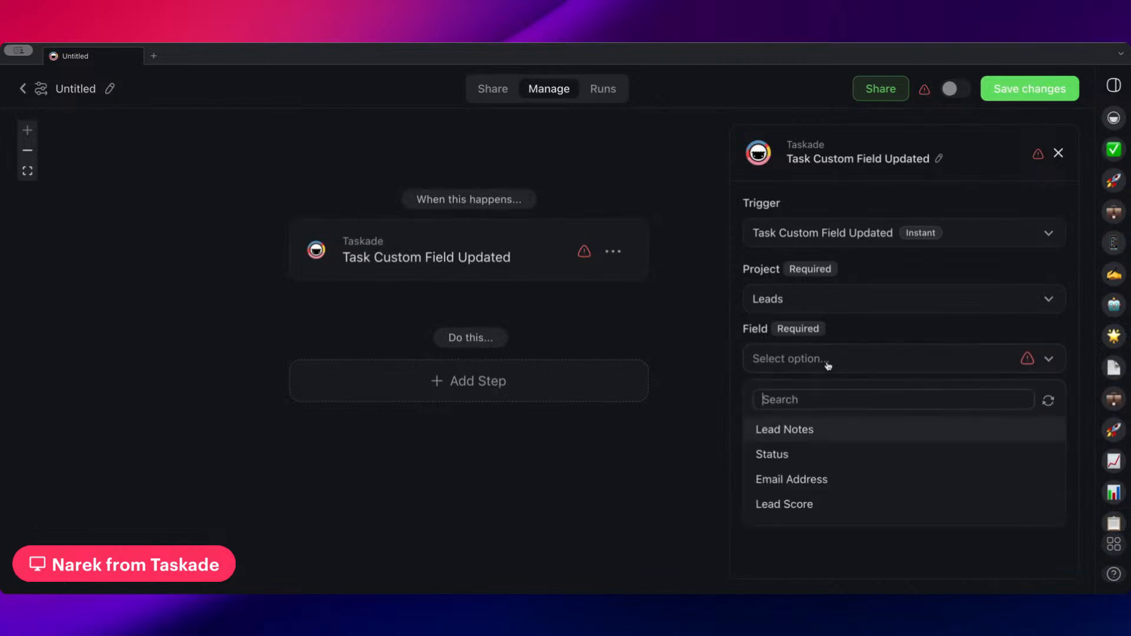
left_click(815, 459)
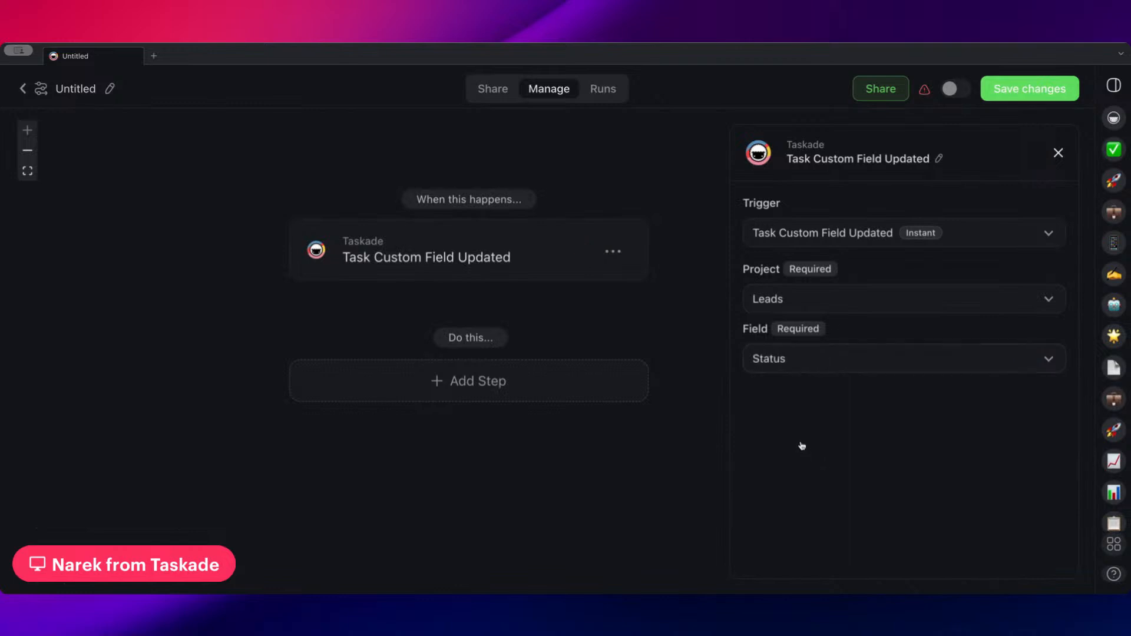
Add a Filter Data step that continues only if the trigger's Status exactly matches Follow-up
left_click_drag(576, 323, 565, 350)
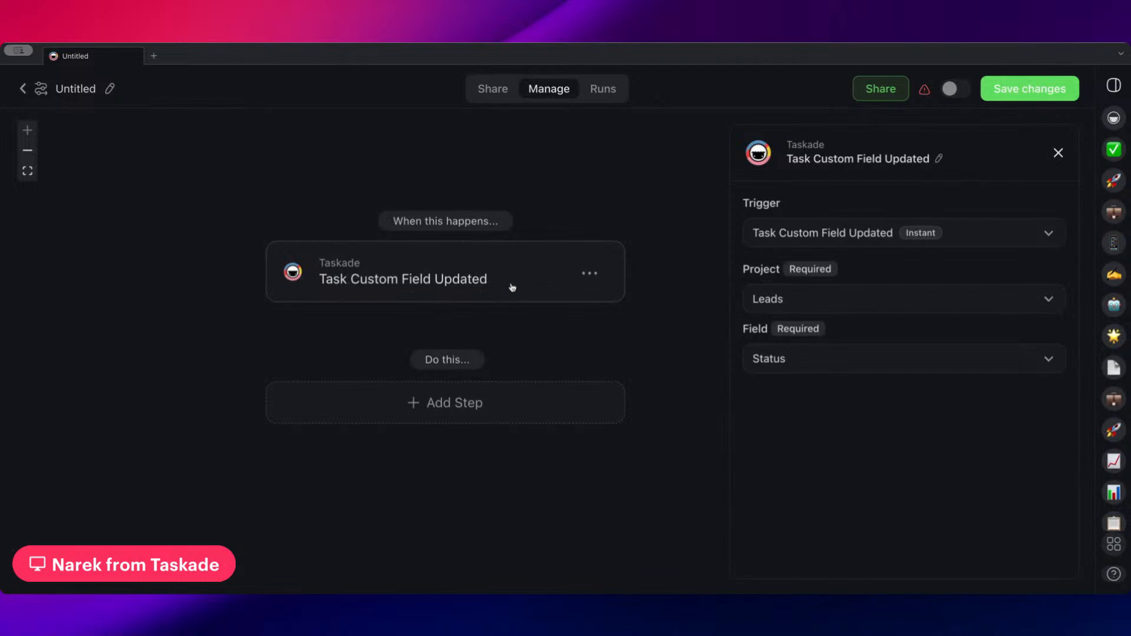
scroll(413, 353, "down", 1)
left_click(409, 384)
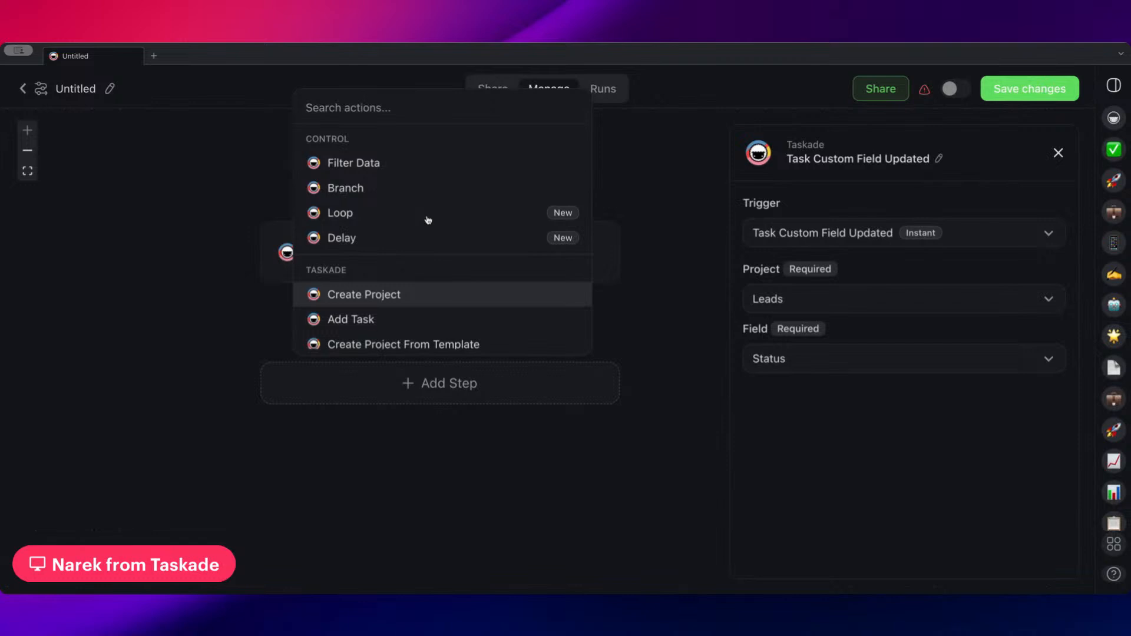
left_click(422, 168)
left_click(884, 259)
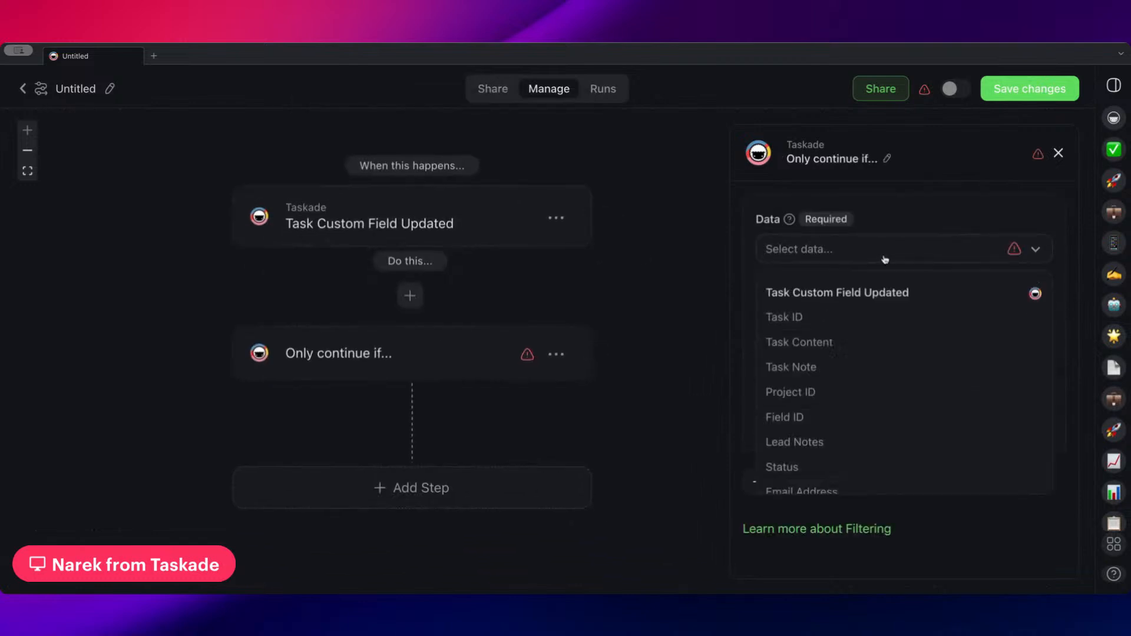
left_click(826, 470)
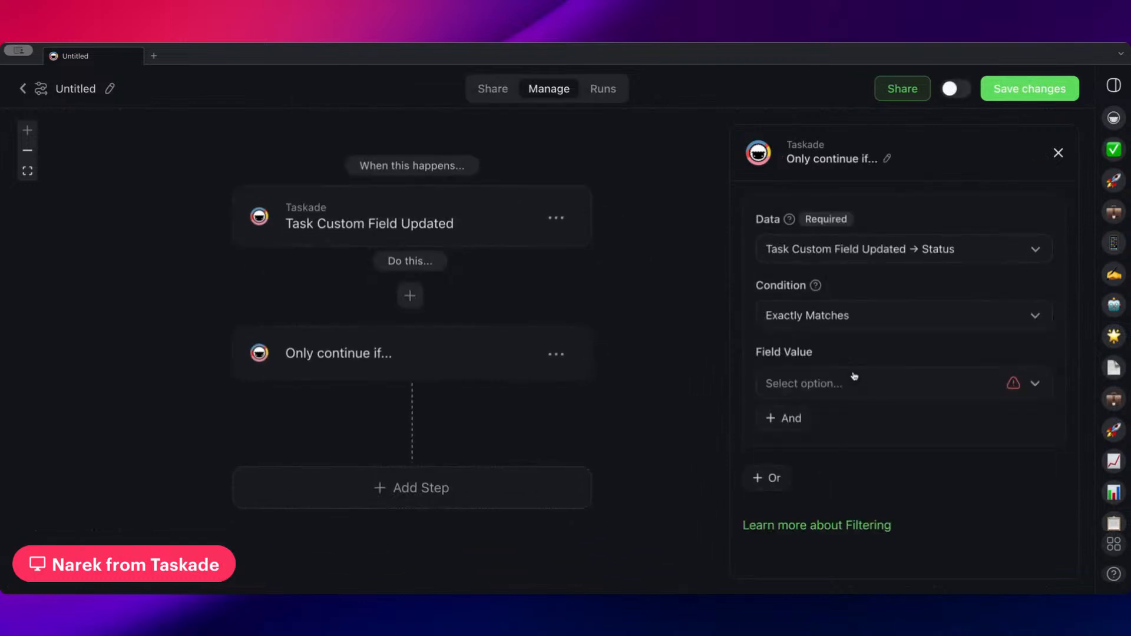
left_click(860, 381)
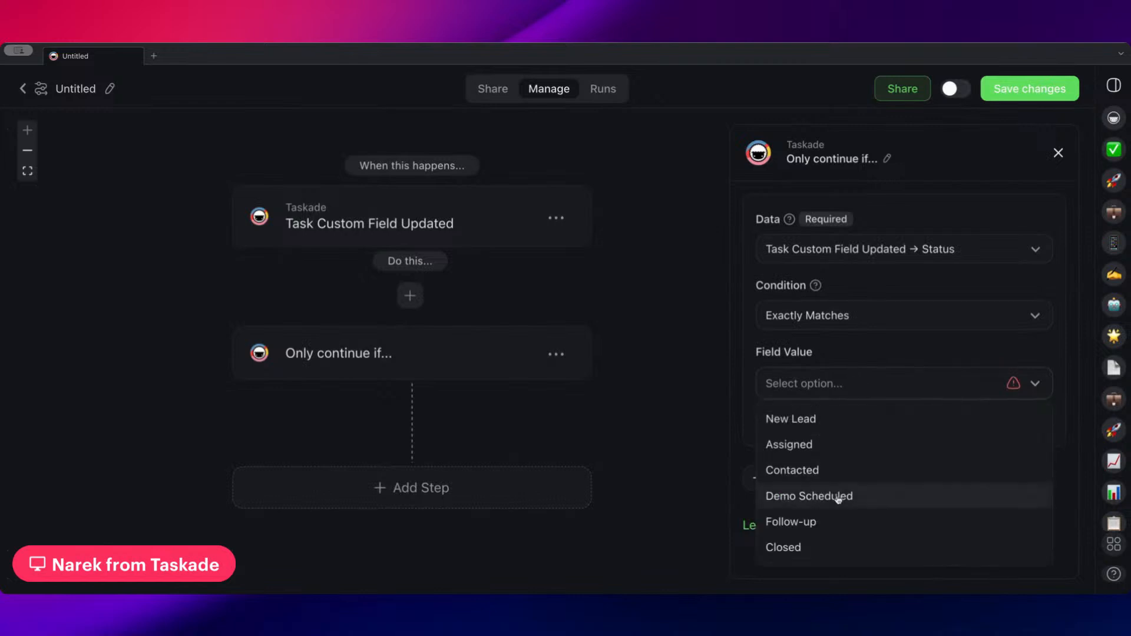
left_click(819, 522)
Add a Delay step after the filter that waits for 2 days
scroll(646, 388, "down", 1)
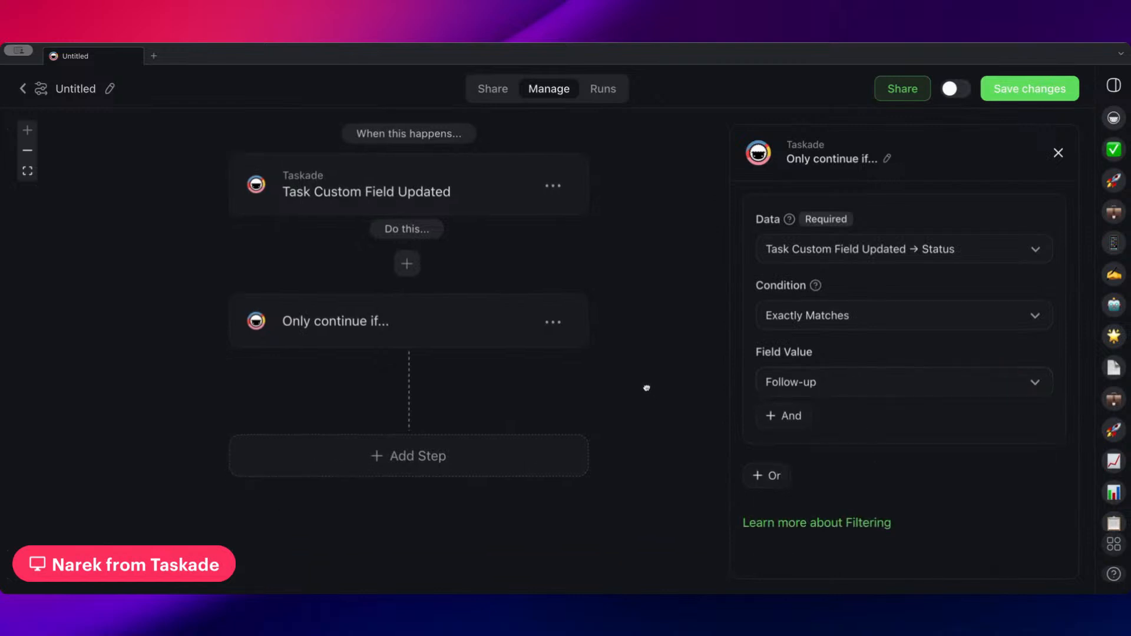
left_click(418, 455)
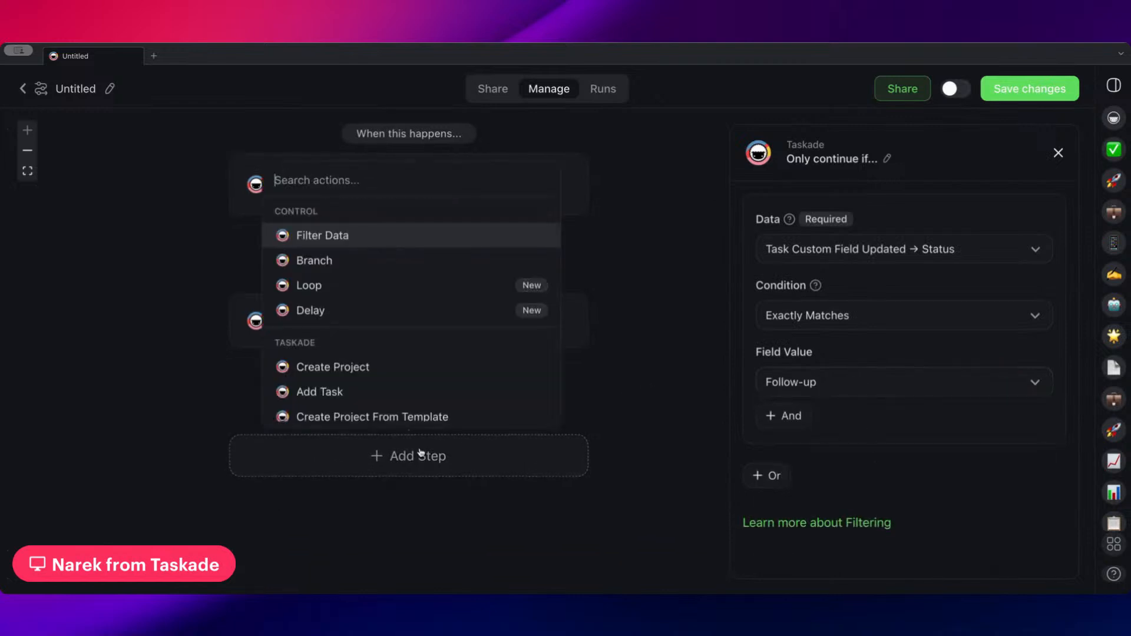
left_click(387, 313)
scroll(674, 285, "down", 4)
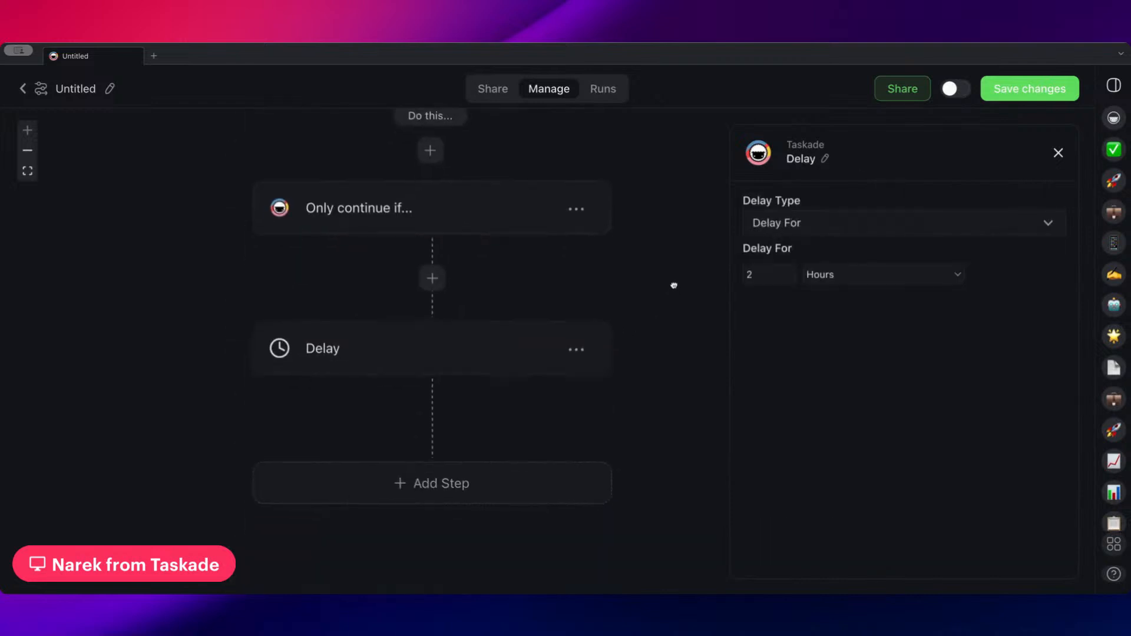
left_click(872, 279)
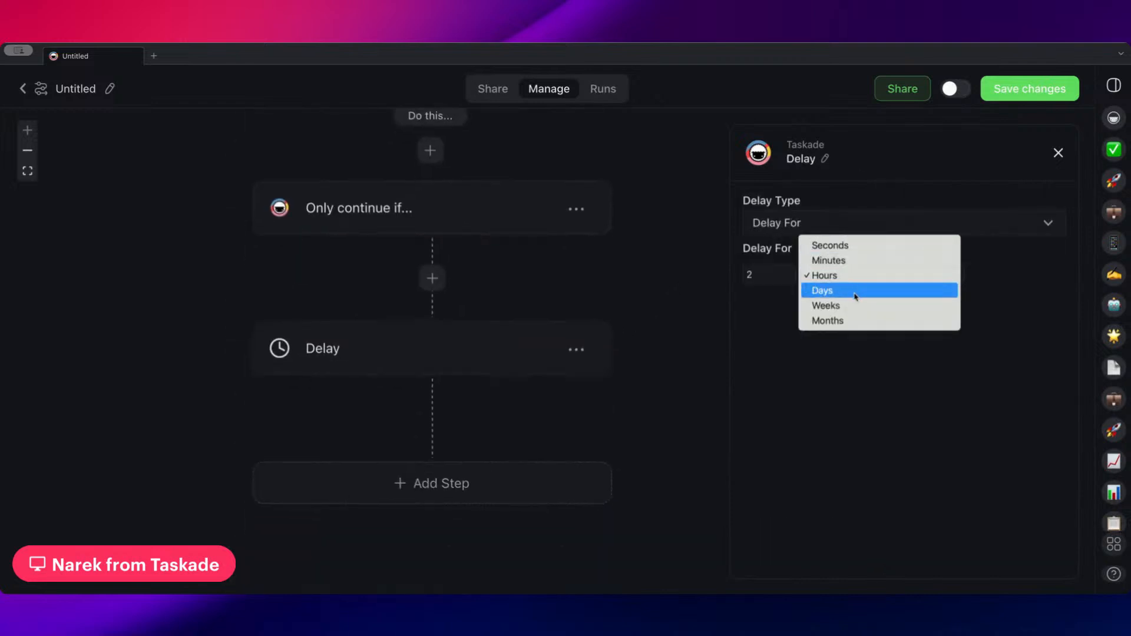
left_click(855, 291)
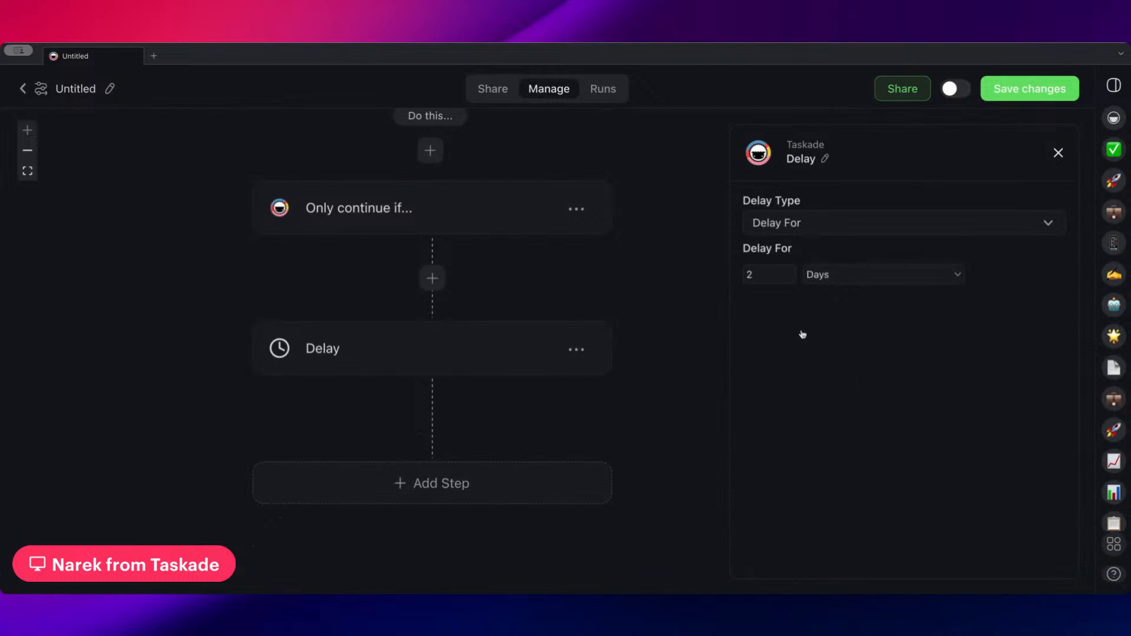
Add a Gmail Send Email step at the end of the flow
left_click(434, 485)
scroll(401, 388, "down", 3)
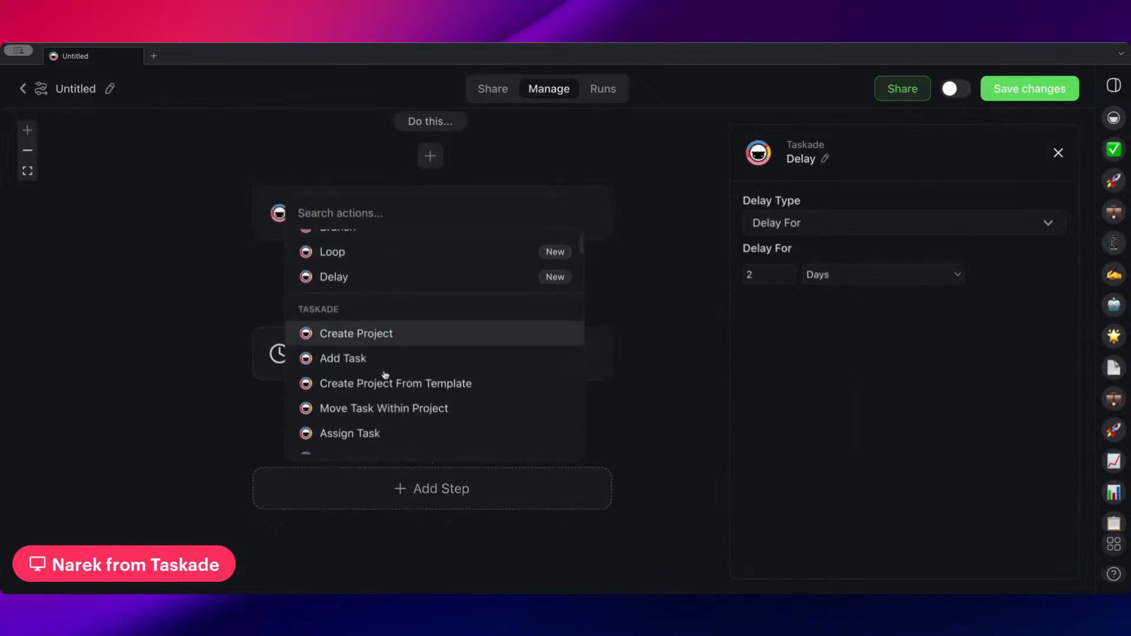
scroll(411, 383, "down", 5)
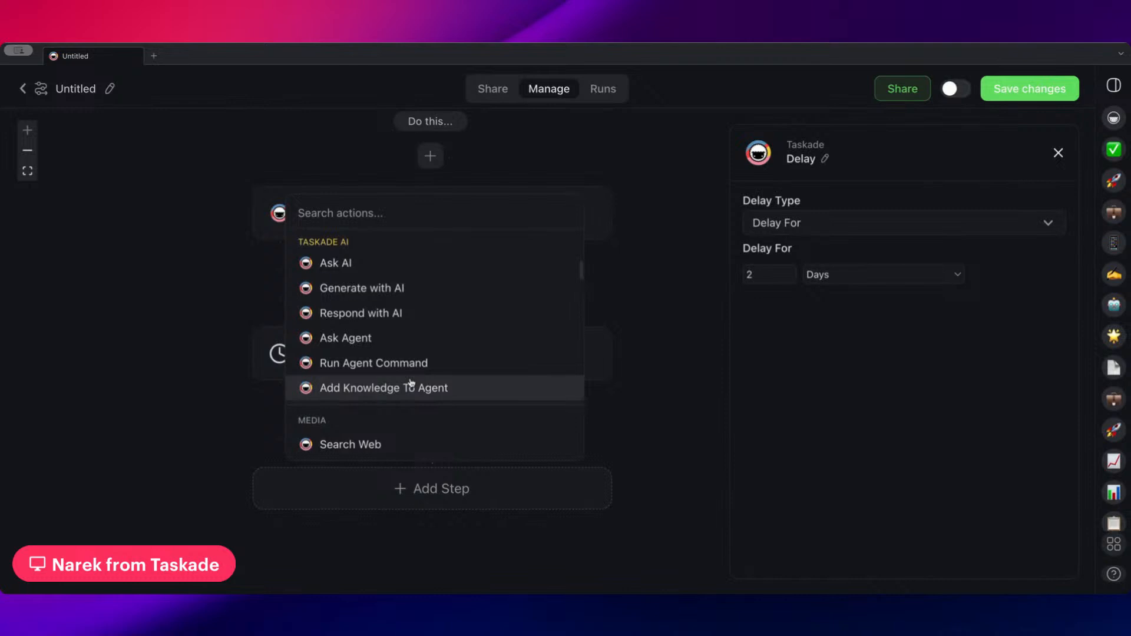
scroll(411, 382, "down", 6)
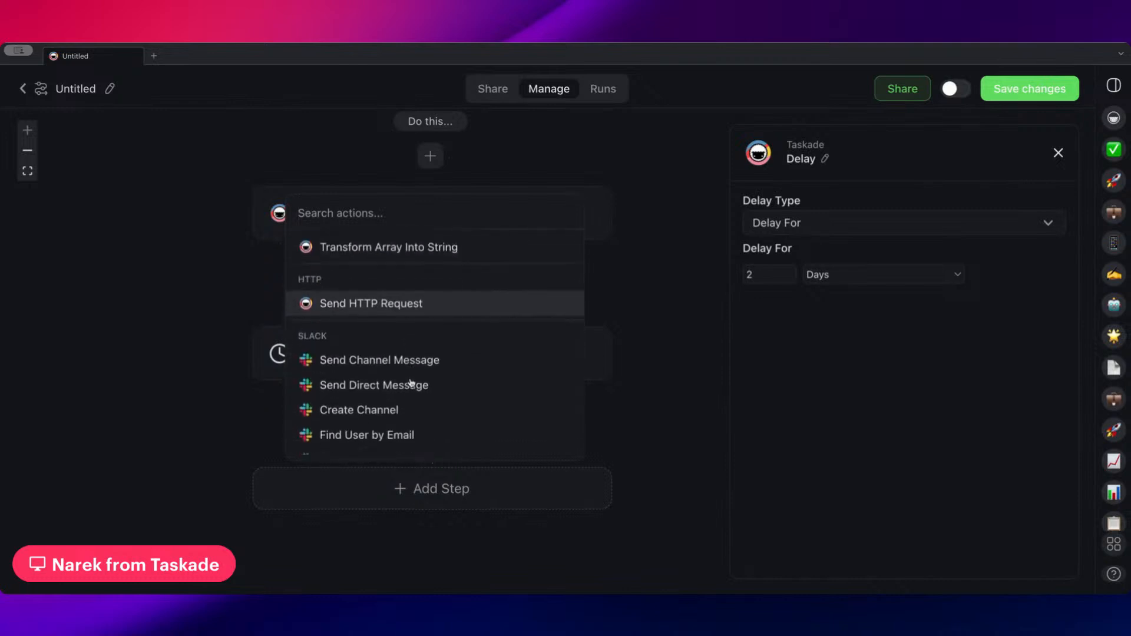
scroll(411, 383, "down", 1)
left_click(368, 377)
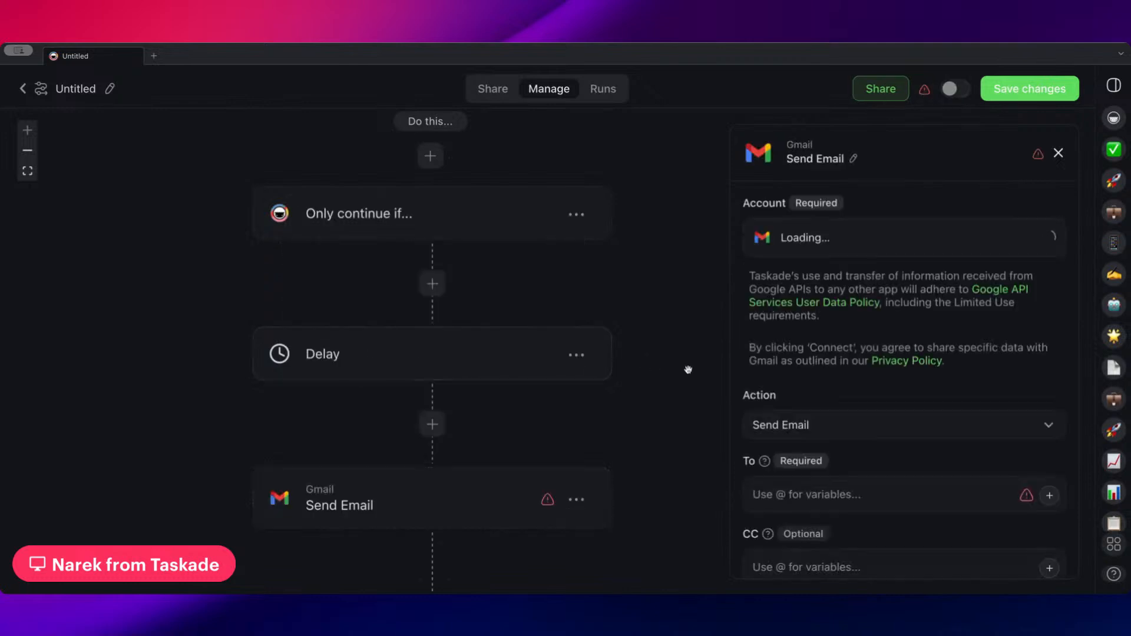
scroll(782, 363, "down", 4)
scroll(631, 305, "right", 2)
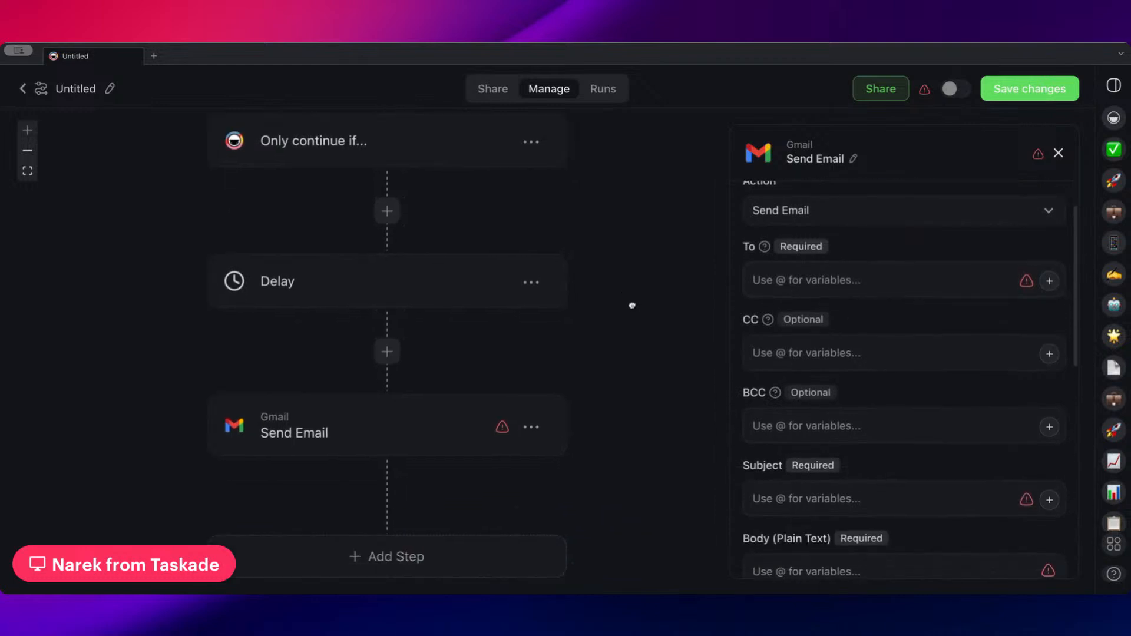
Delete the Delay step between the filter and the Send Email step
scroll(607, 373, "left", 2)
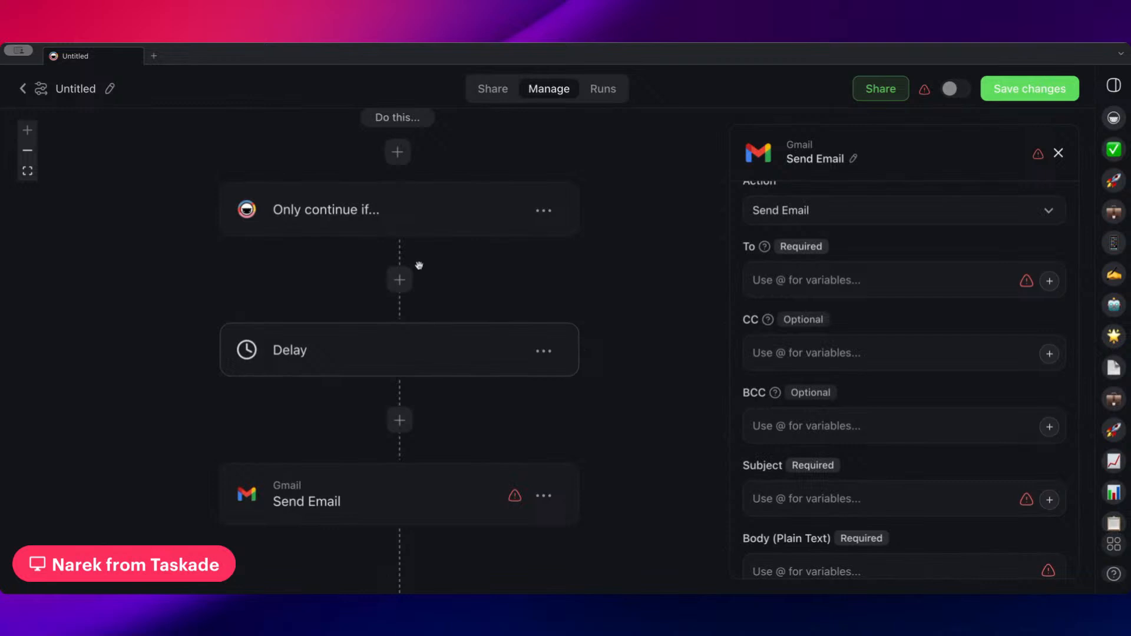
left_click(442, 369)
left_click(543, 351)
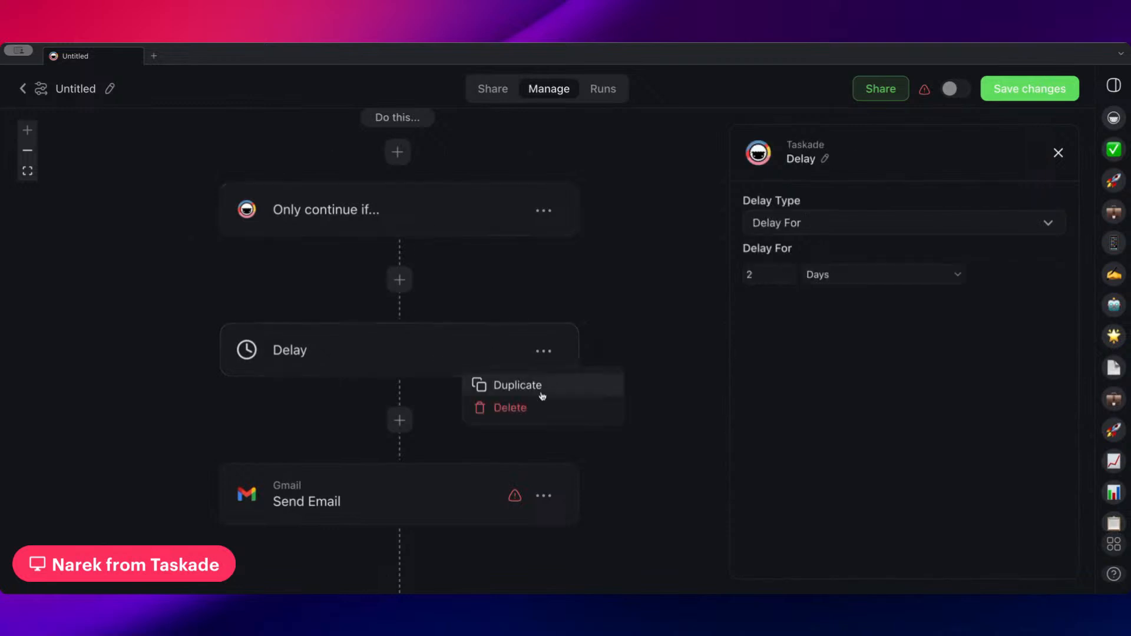
left_click(523, 411)
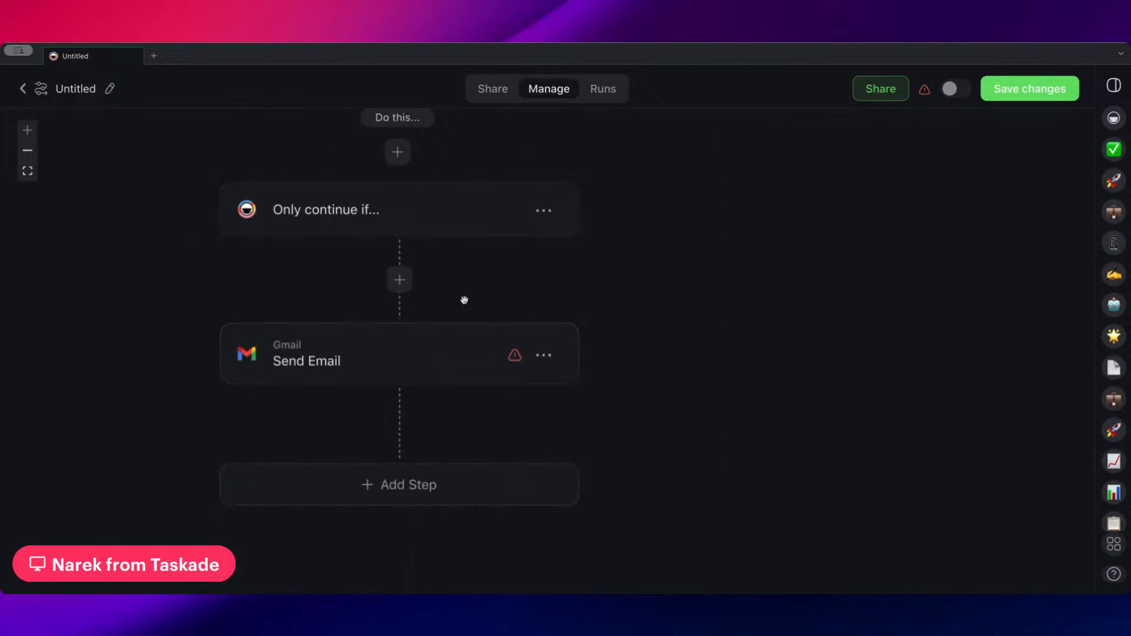
Add an Update Custom Fields step after the Gmail Send Email step
scroll(444, 164, "up", 2)
scroll(448, 223, "up", 1)
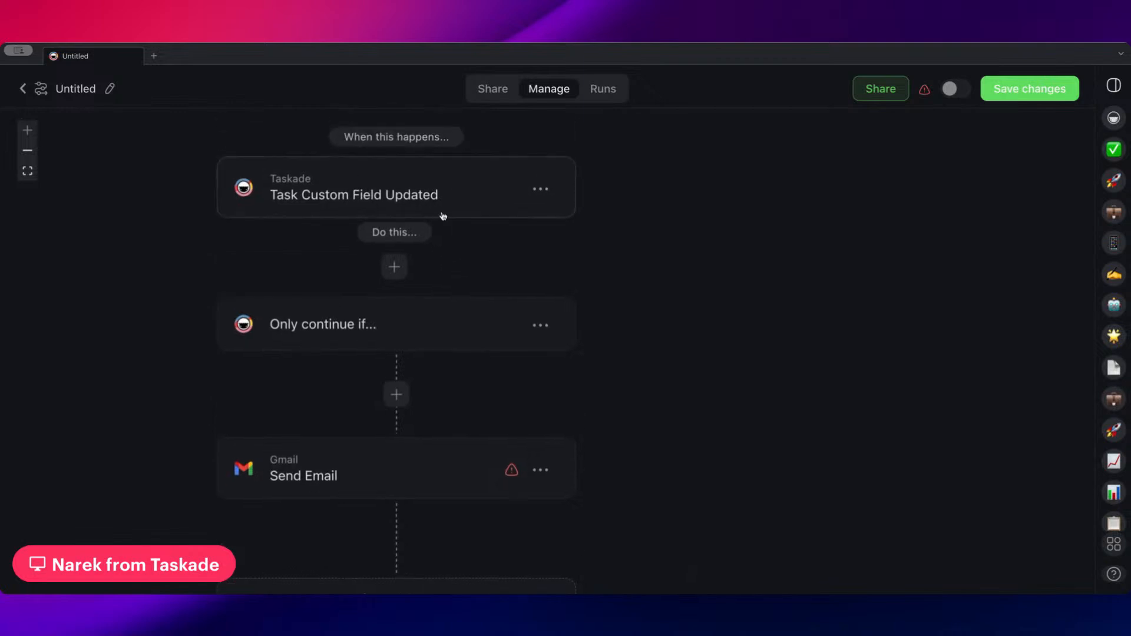
scroll(442, 259, "down", 2)
scroll(425, 301, "down", 2)
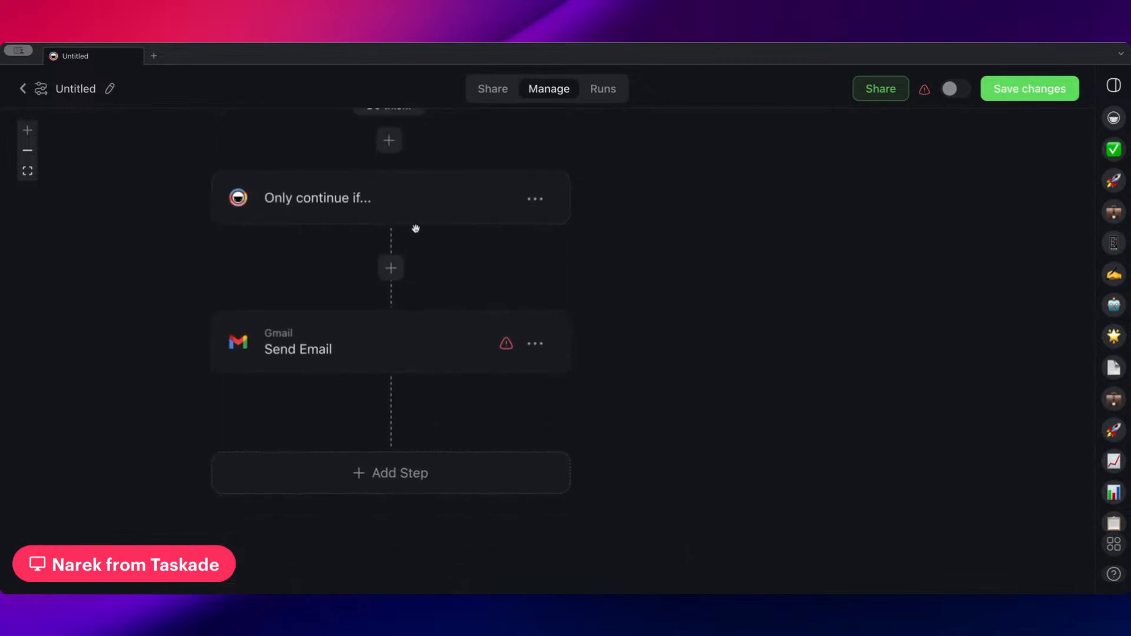
left_click(417, 221)
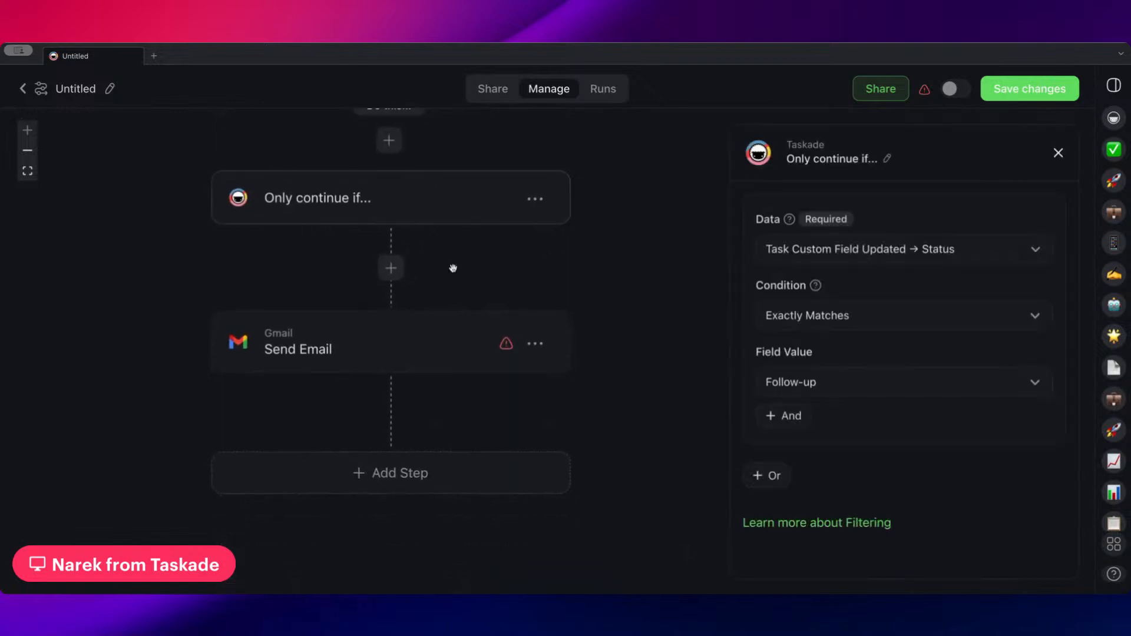
left_click(399, 369)
scroll(455, 389, "down", 2)
left_click(455, 390)
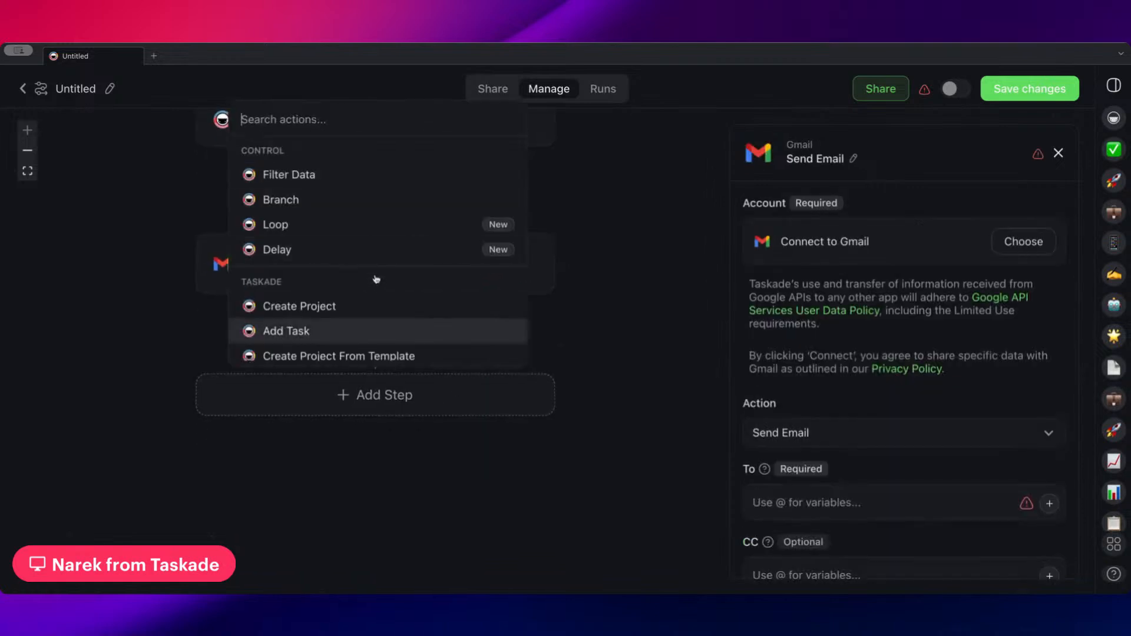
scroll(376, 279, "down", 4)
left_click(358, 297)
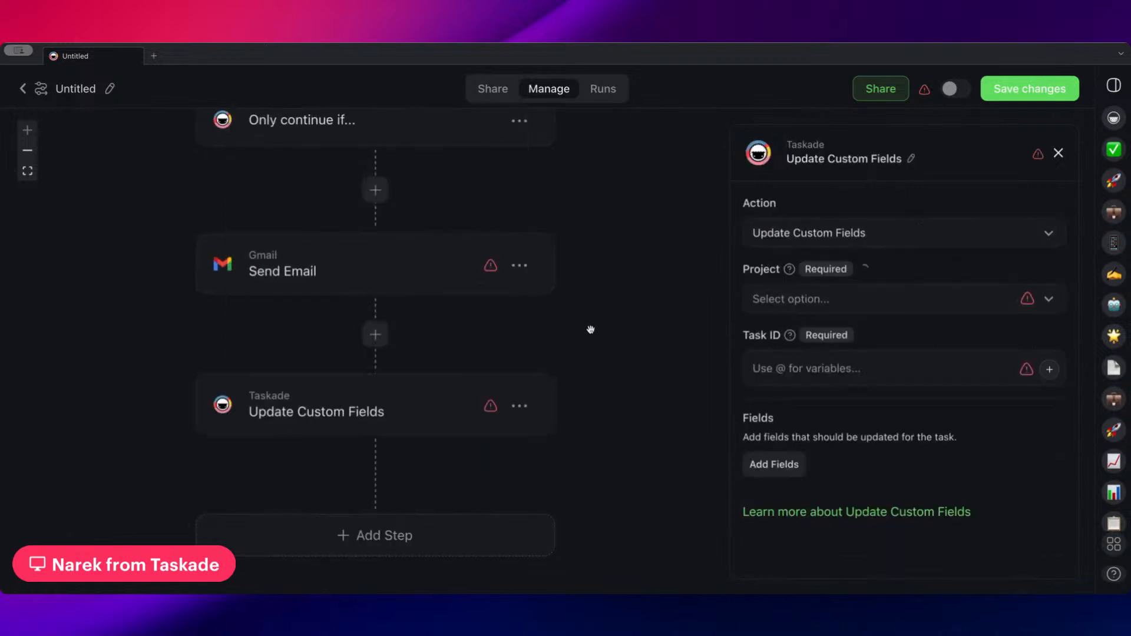
Set the Update Custom Fields step's project to Leads and its Task ID to the Task ID variable
left_click(867, 302)
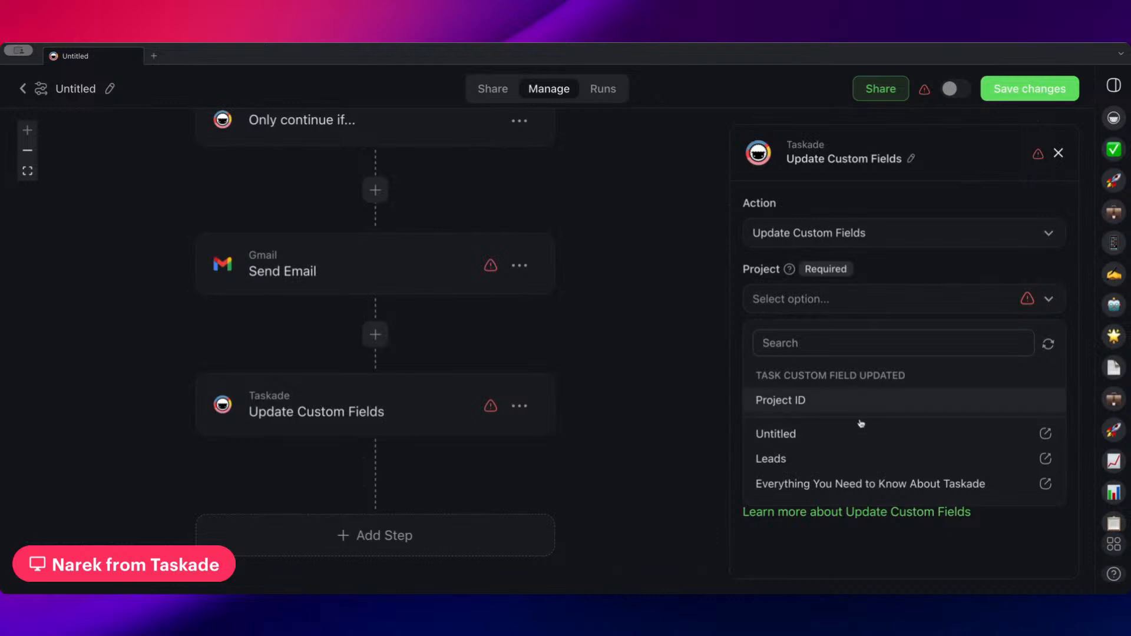
left_click(840, 466)
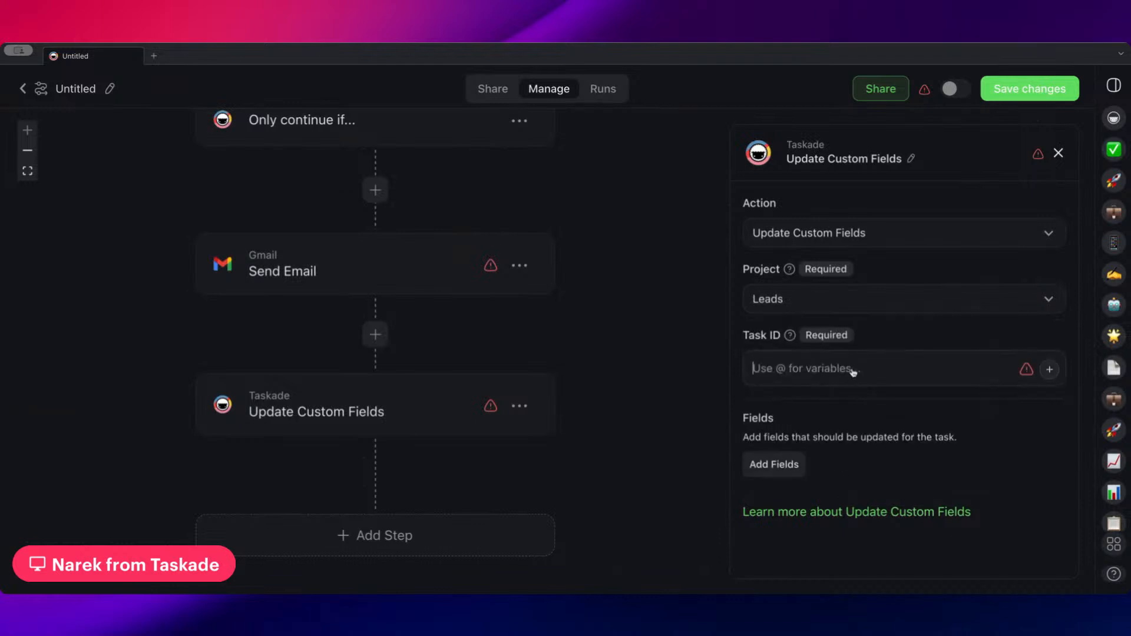
type("@")
left_click(825, 423)
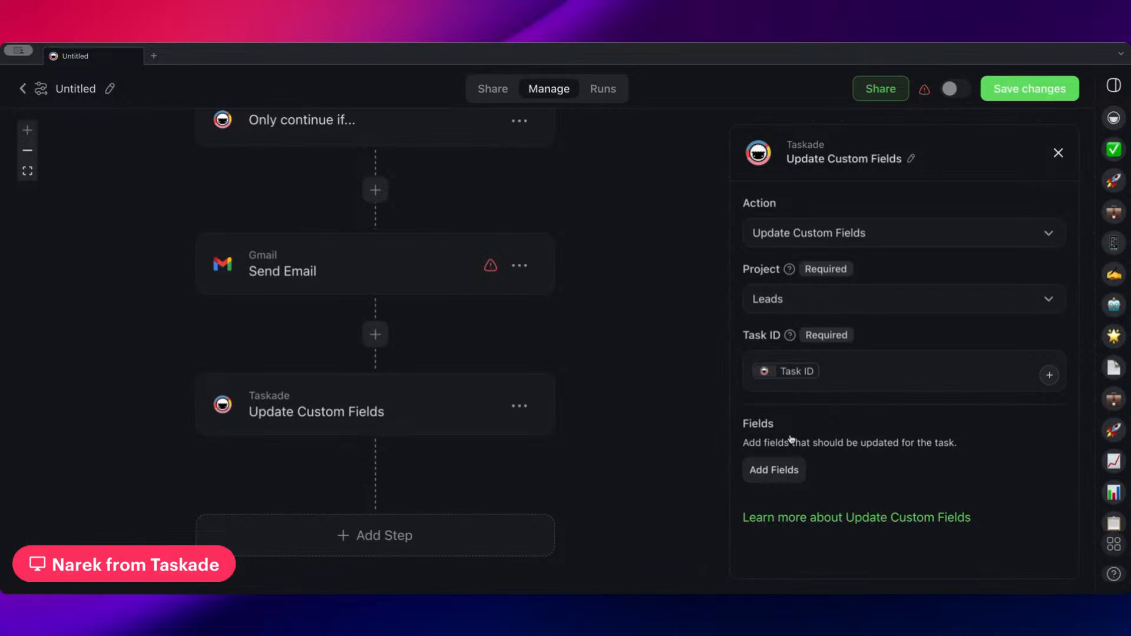
Add the Status field to the custom field update and set it to Contacted
left_click(771, 471)
left_click(804, 382)
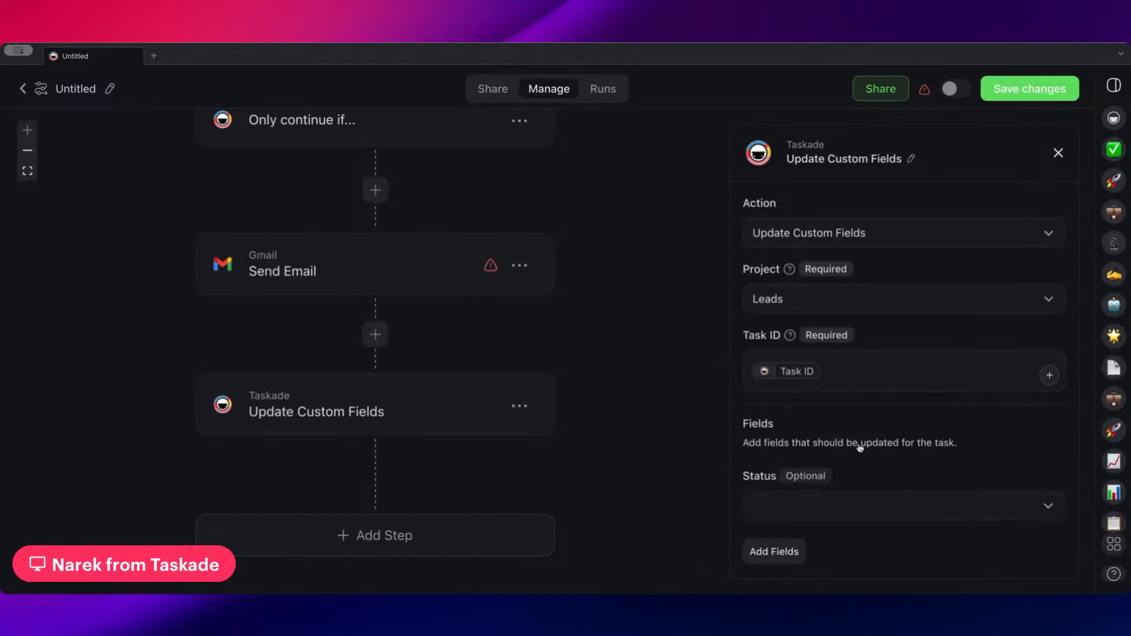
scroll(848, 459, "down", 1)
left_click(842, 472)
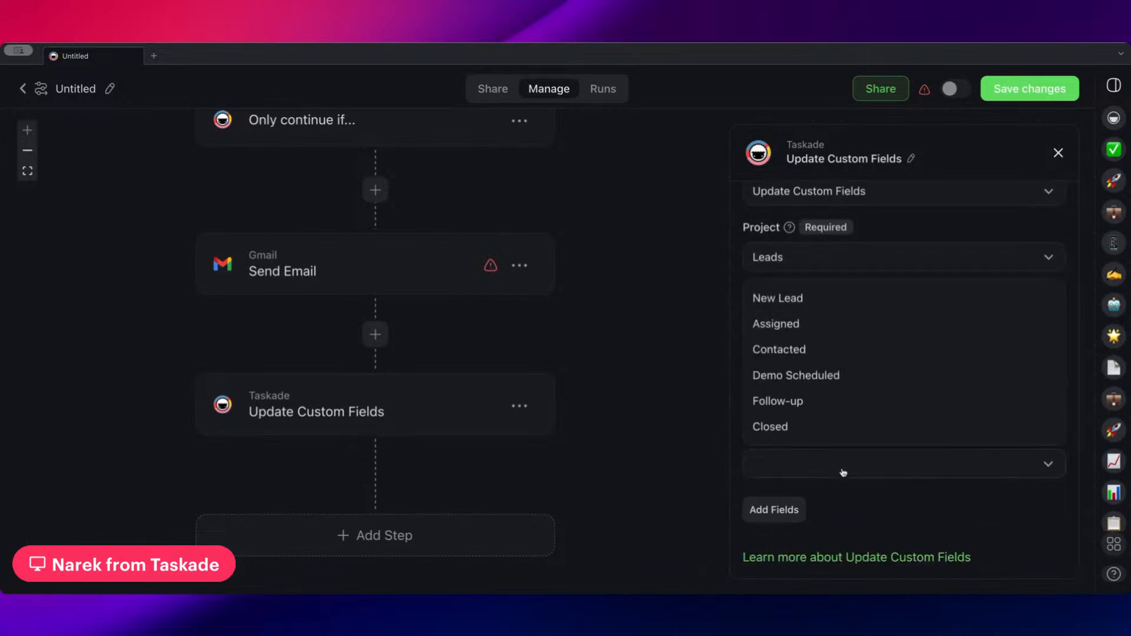
left_click(827, 349)
Add a Delay step after Update Custom Fields that waits for 2 days
scroll(532, 339, "up", 1)
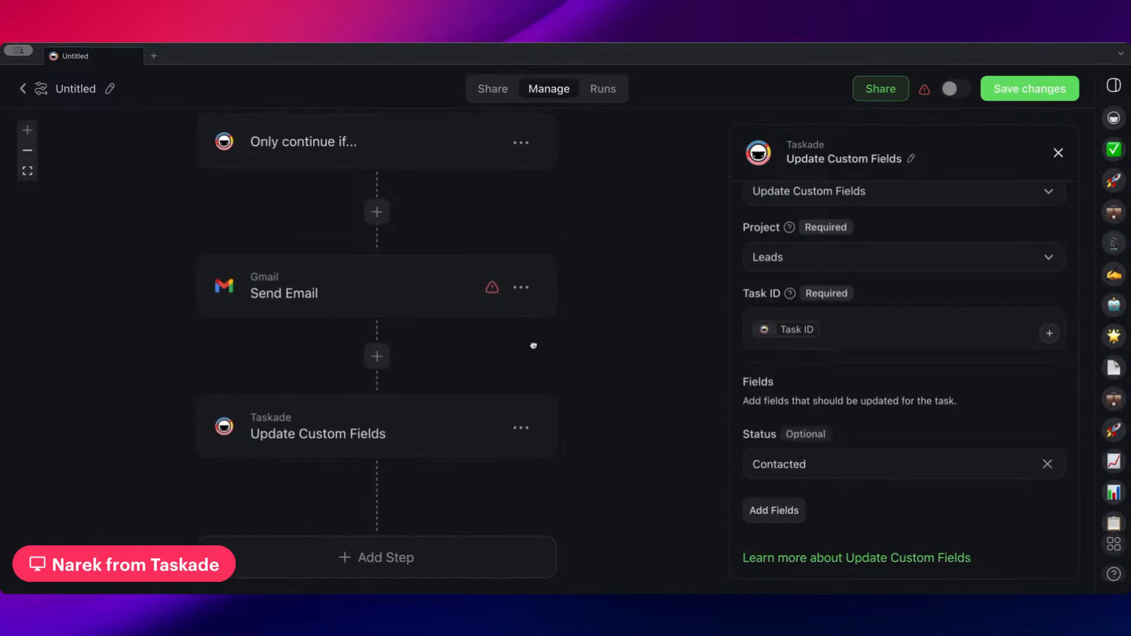
scroll(532, 307, "down", 2)
left_click(380, 486)
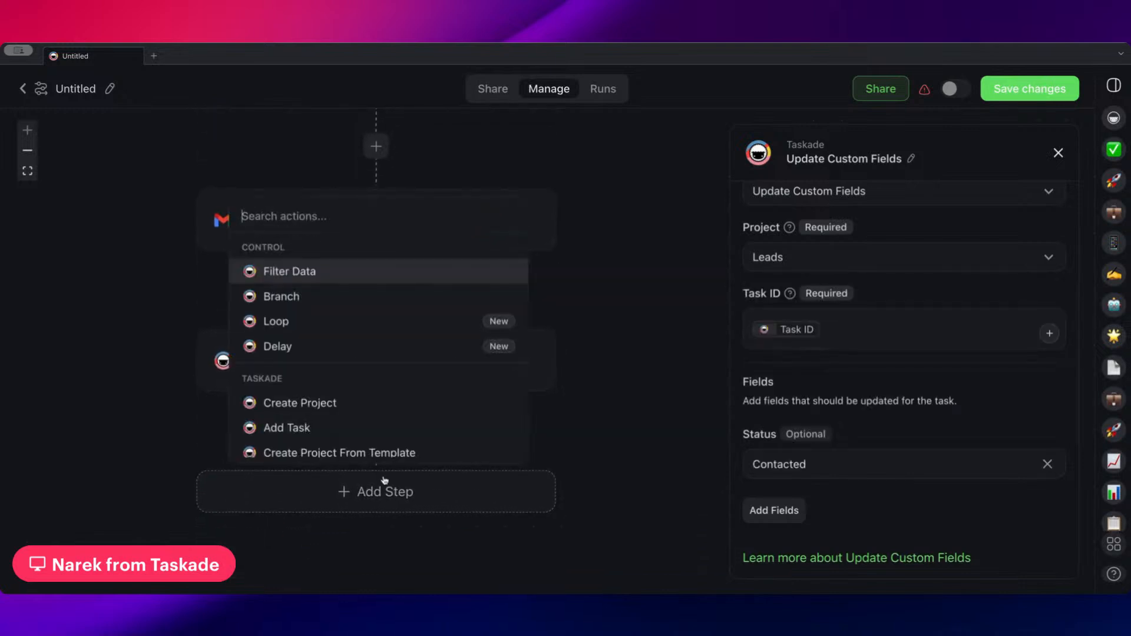
left_click(372, 348)
scroll(474, 330, "down", 3)
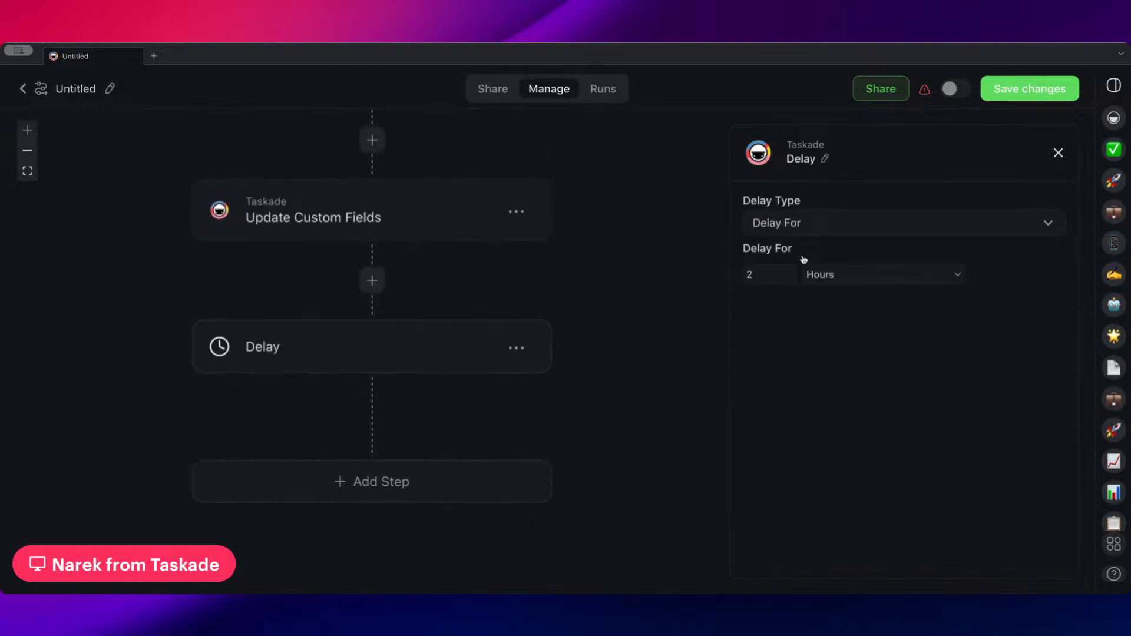
left_click(849, 283)
left_click(837, 291)
scroll(612, 364, "down", 1)
scroll(612, 365, "down", 1)
Add an Update Custom Fields step after the 2-day Delay step
left_click(416, 412)
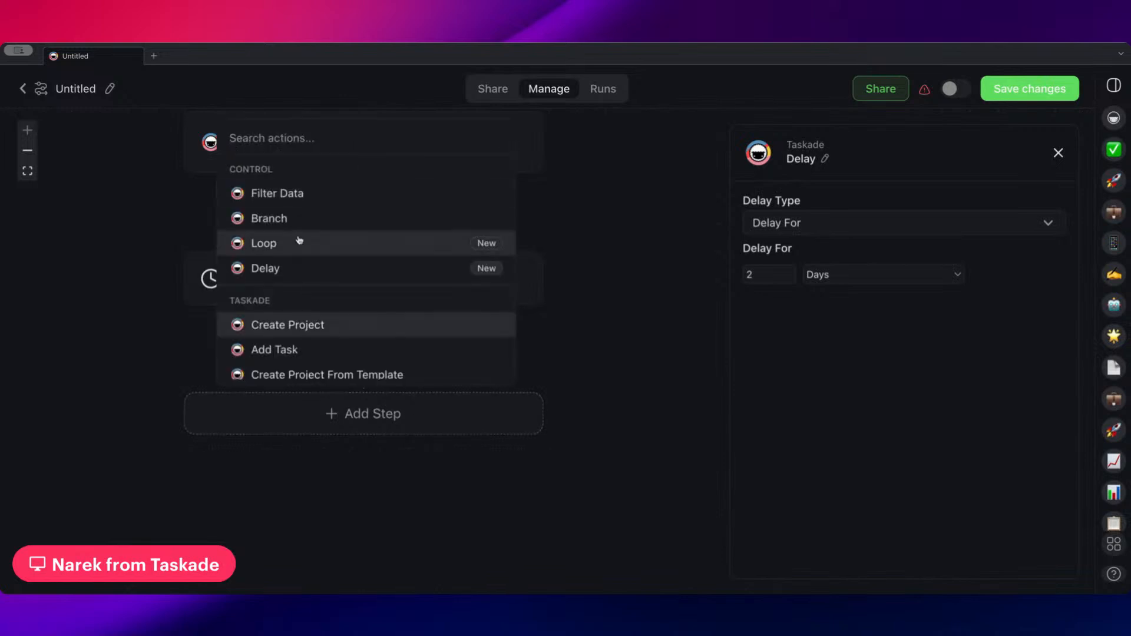
scroll(323, 288, "down", 2)
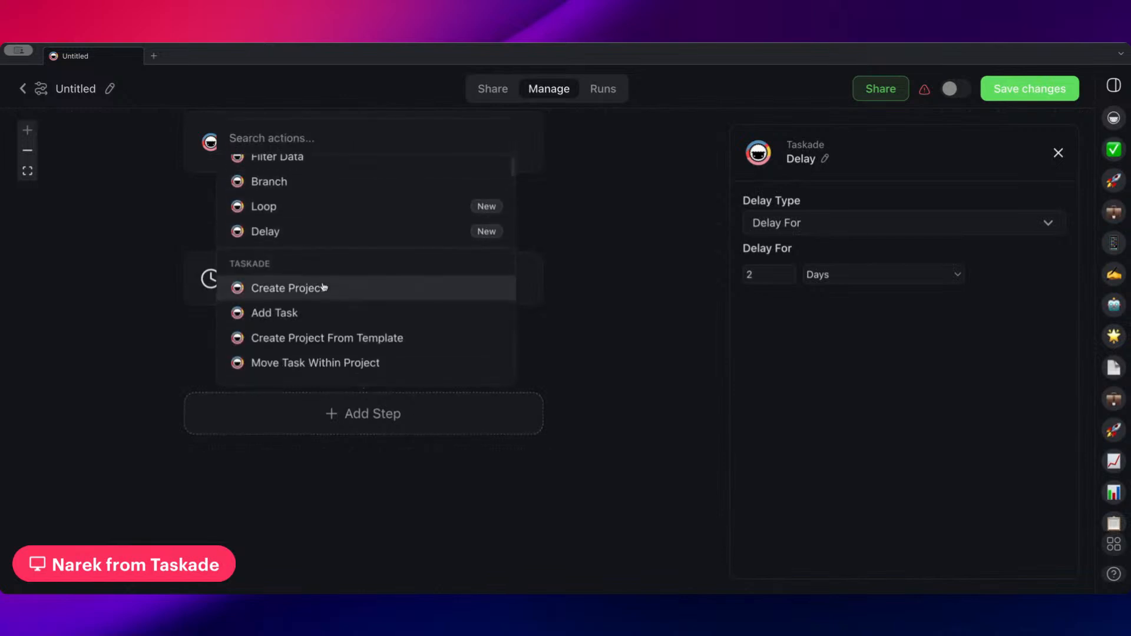
scroll(323, 301, "down", 4)
left_click(324, 263)
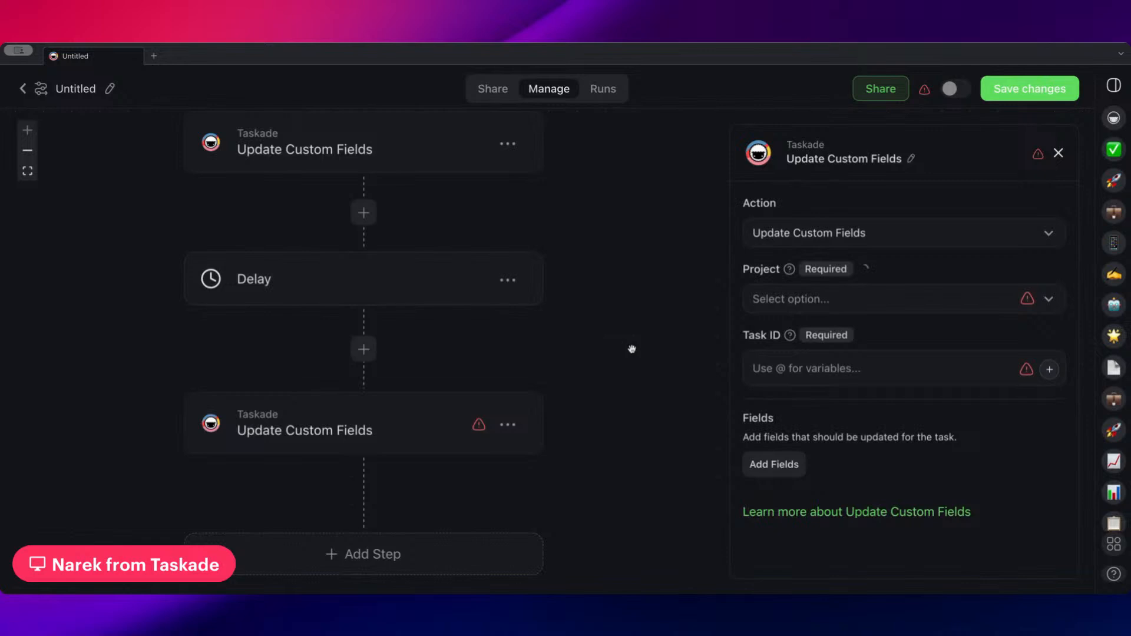
Set the new Update Custom Fields step's project to Leads and its Task ID to the Task ID variable
left_click(810, 296)
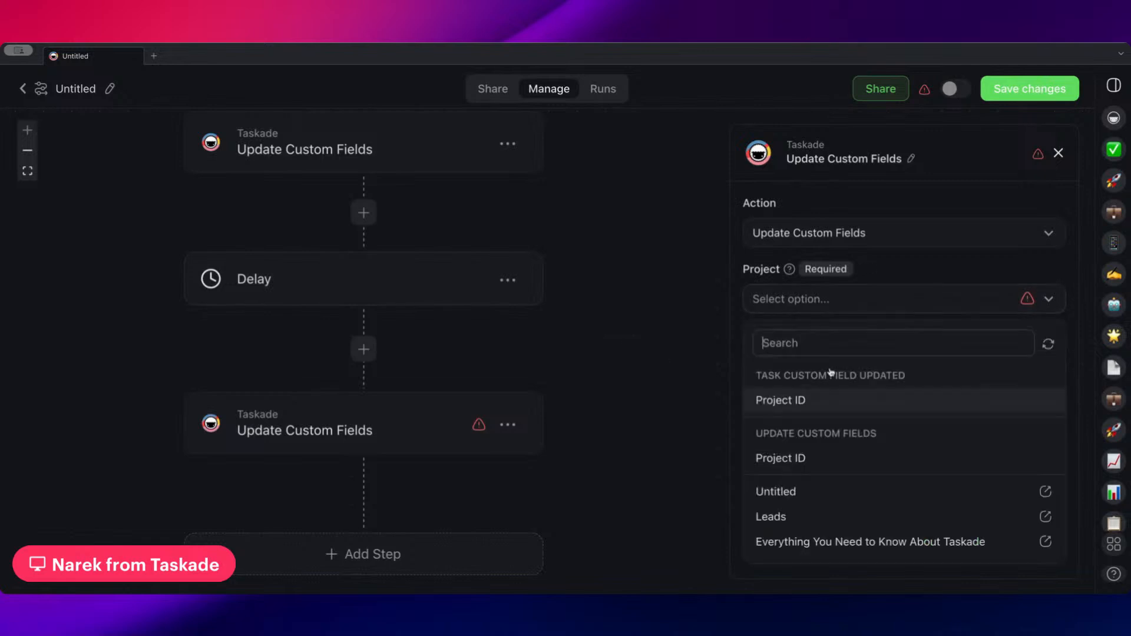
left_click(822, 521)
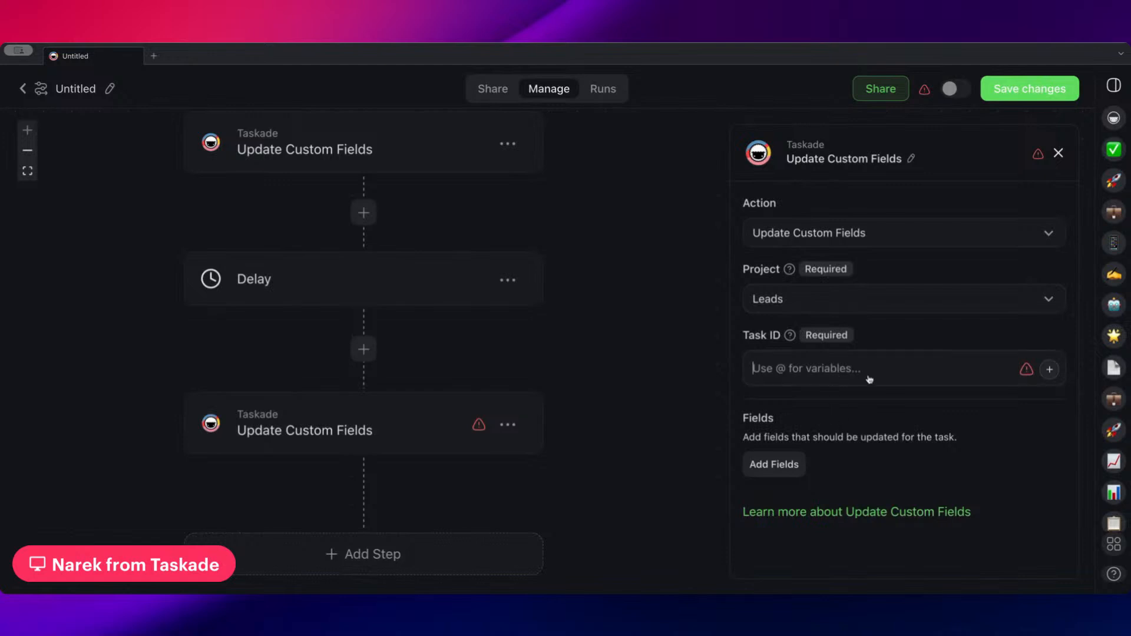
type("@")
left_click(848, 430)
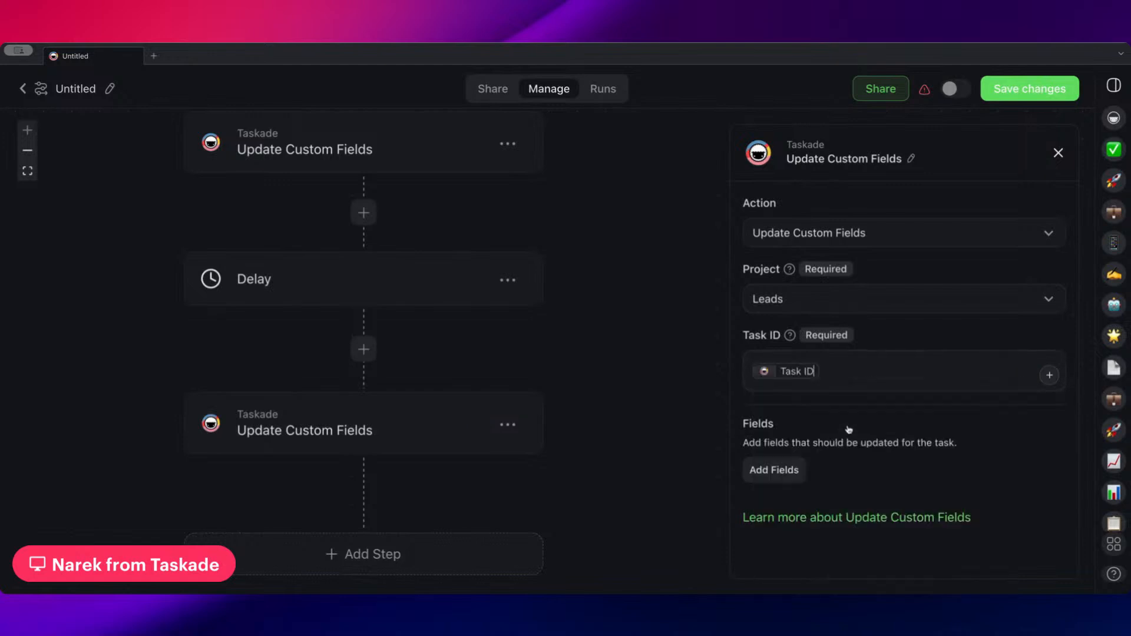
left_click_drag(849, 458, 836, 442)
left_click(783, 469)
left_click(824, 431)
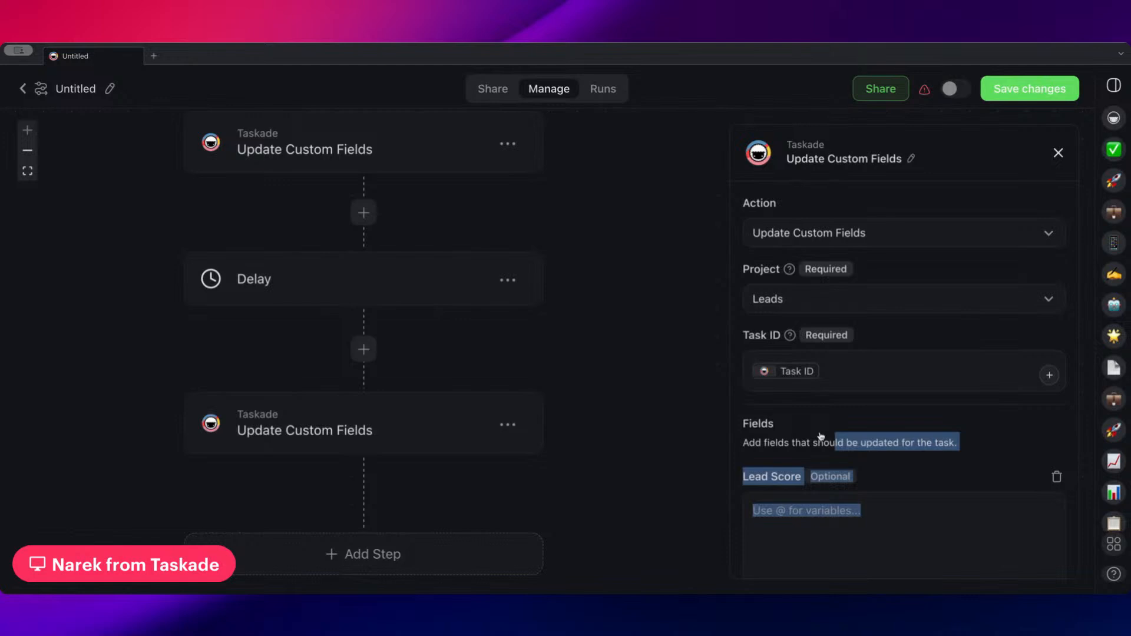
left_click(1056, 477)
Add the Status field to the post-delay custom field update and set it to Follow-up
left_click(790, 471)
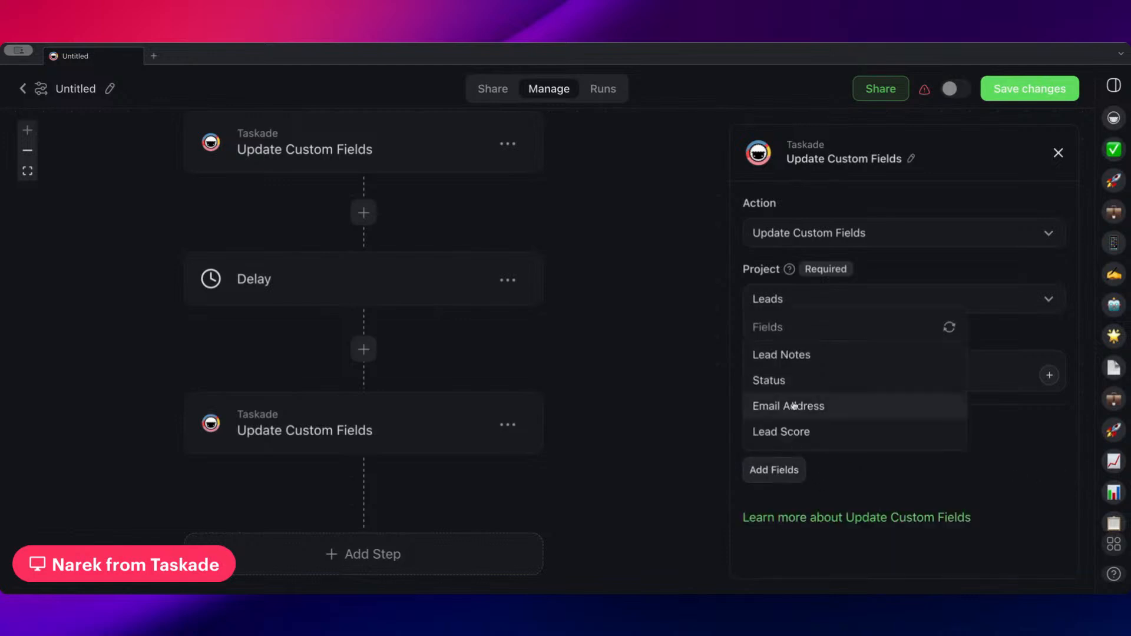
left_click(795, 380)
scroll(822, 428, "down", 1)
left_click(840, 463)
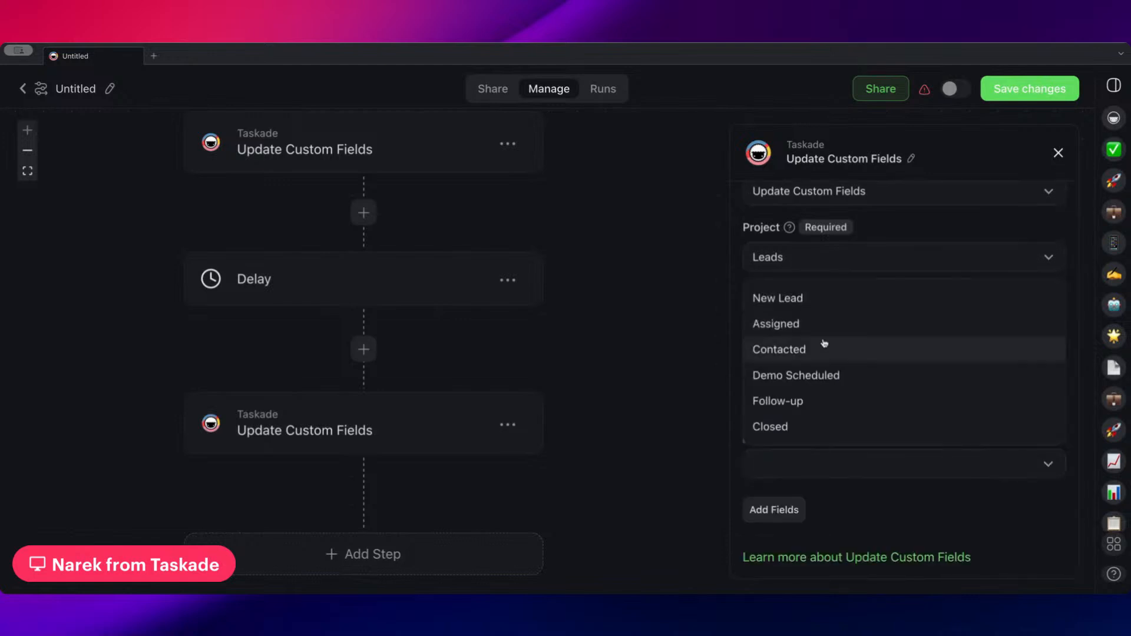
left_click(820, 402)
Review the settings of the Task Custom Field Updated trigger and the Only continue if filter
scroll(591, 280, "up", 8)
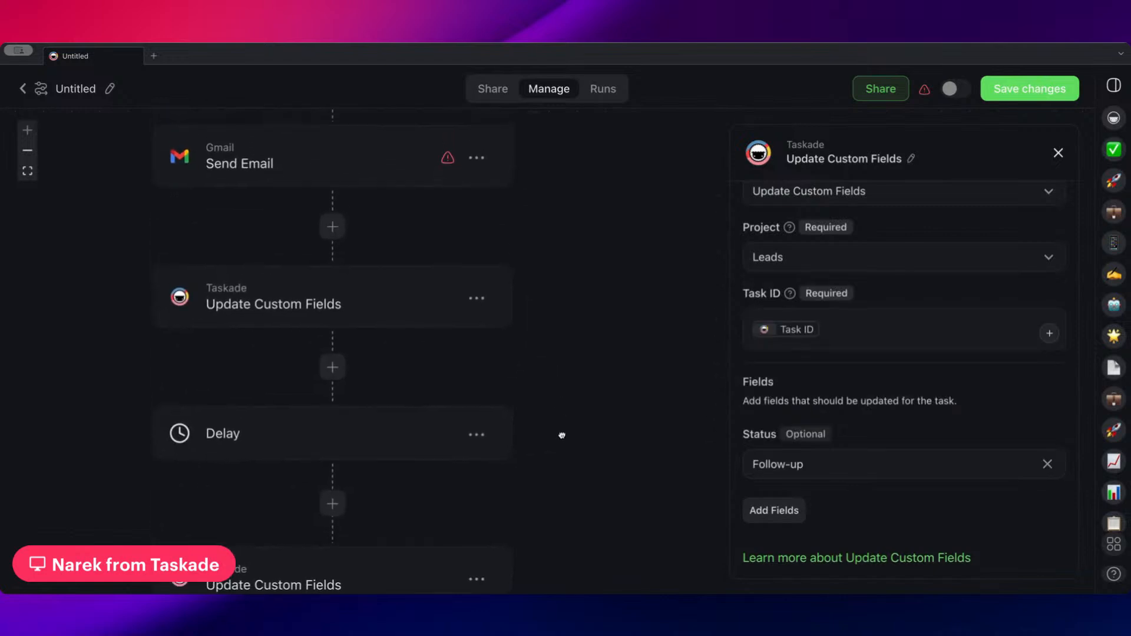
scroll(627, 383, "up", 2)
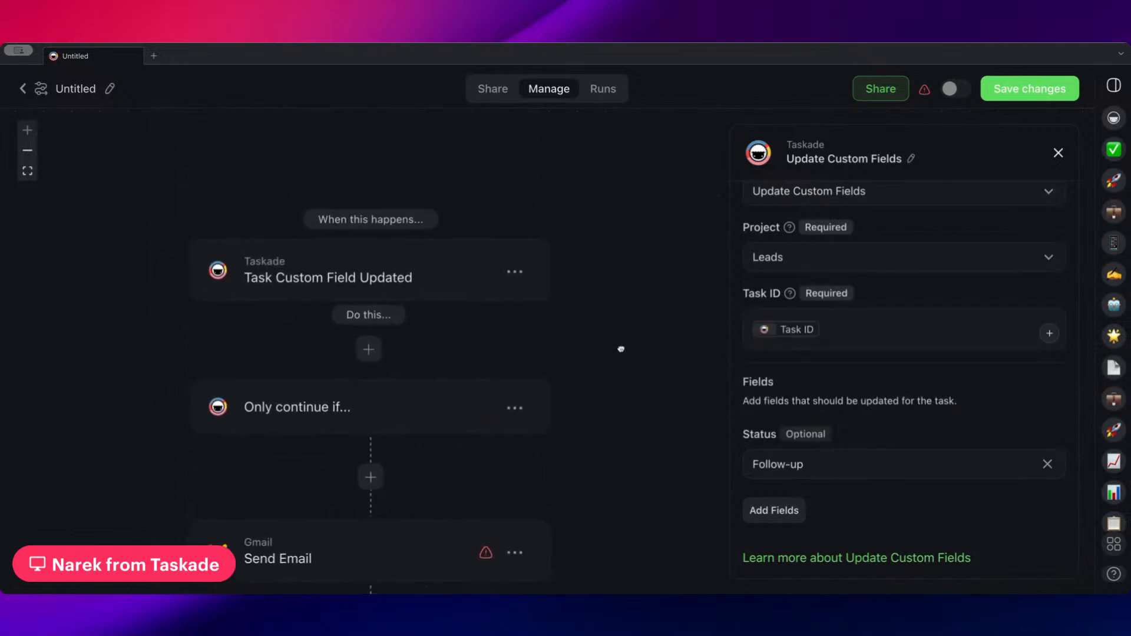
left_click(457, 252)
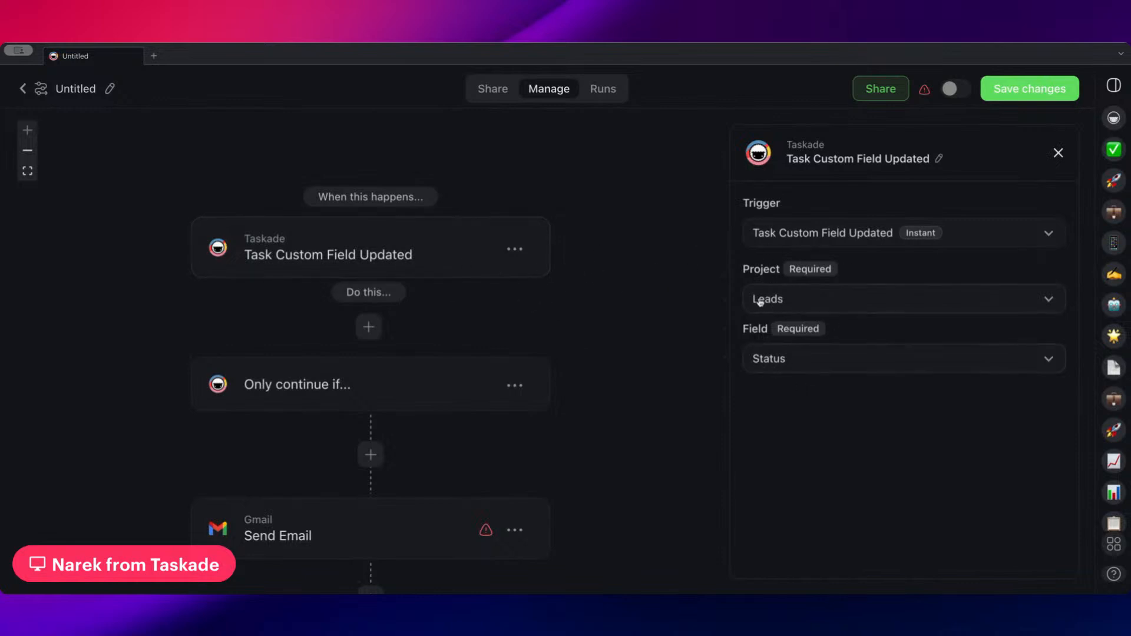
scroll(645, 310, "down", 3)
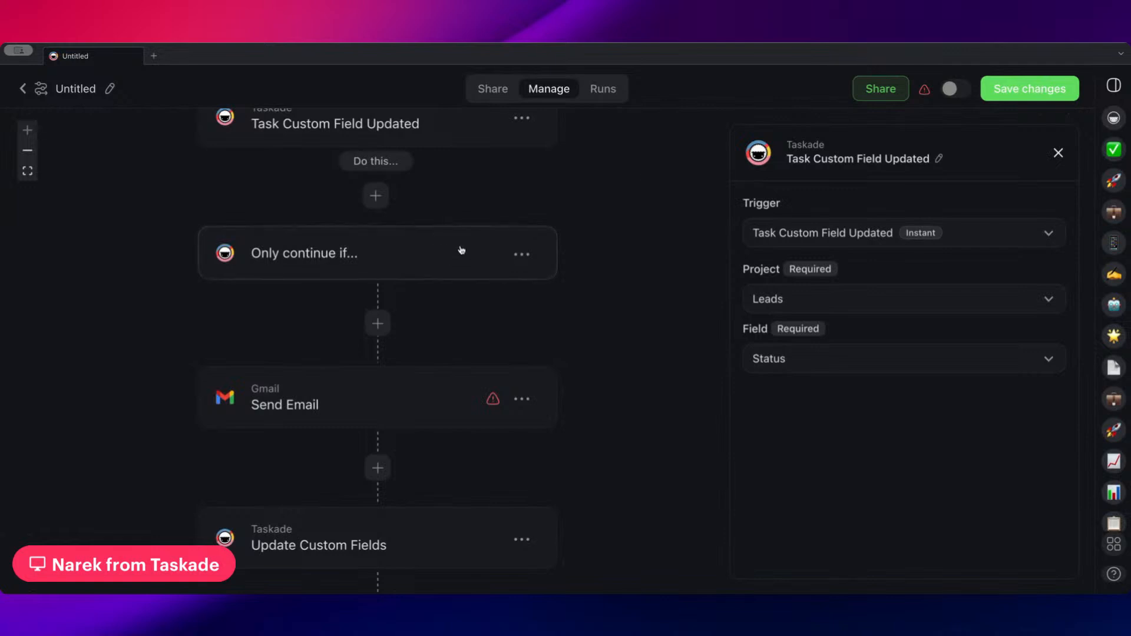
left_click_drag(437, 323, 424, 300)
left_click(411, 250)
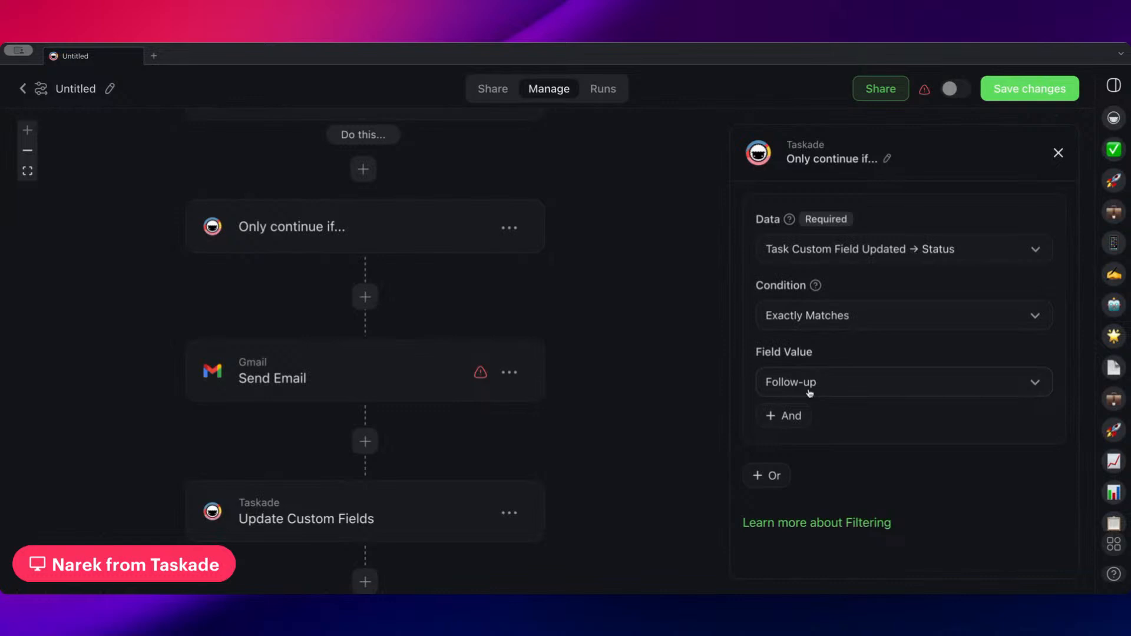
scroll(556, 300, "down", 1)
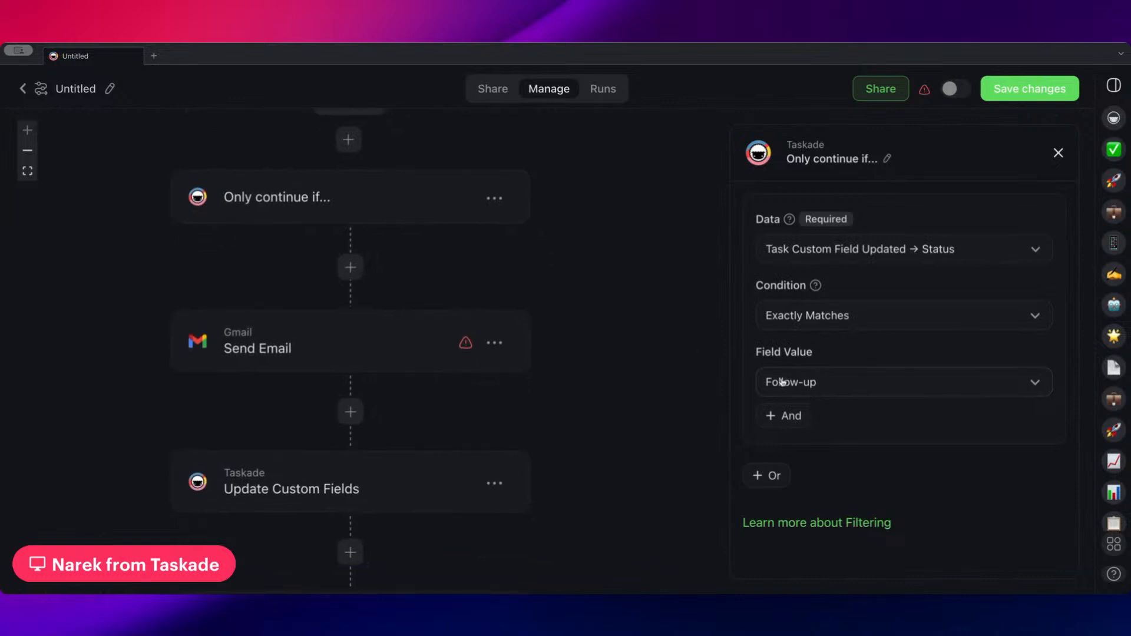
Review the recipient, subject and body fields of the Gmail Send Email step
left_click(374, 329)
scroll(836, 371, "down", 3)
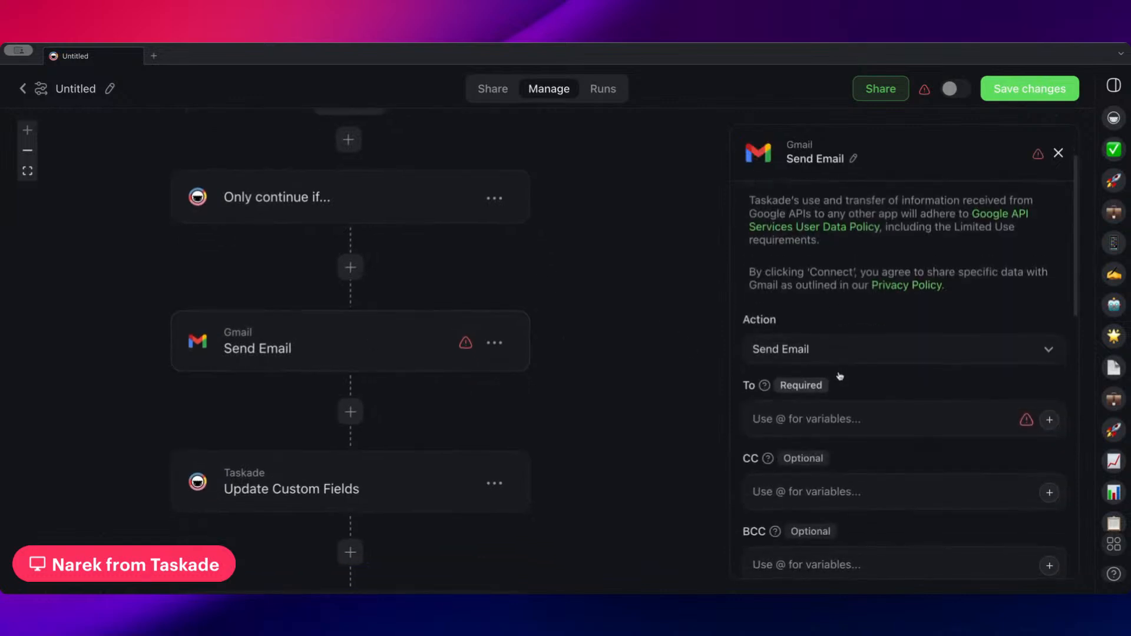
scroll(826, 328, "down", 3)
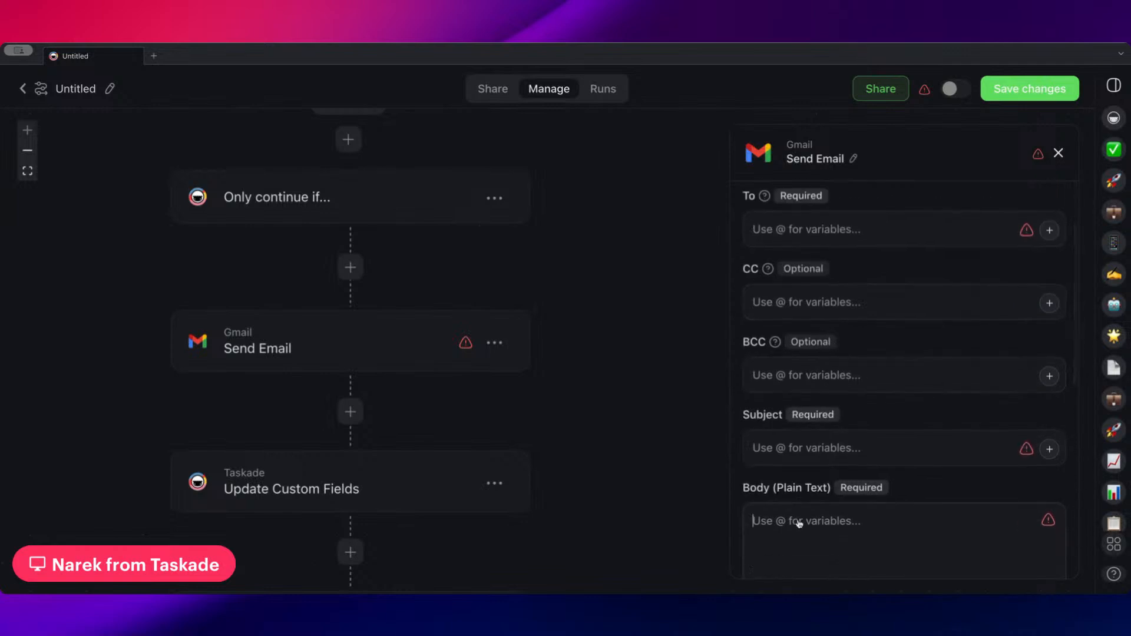
scroll(778, 405, "down", 1)
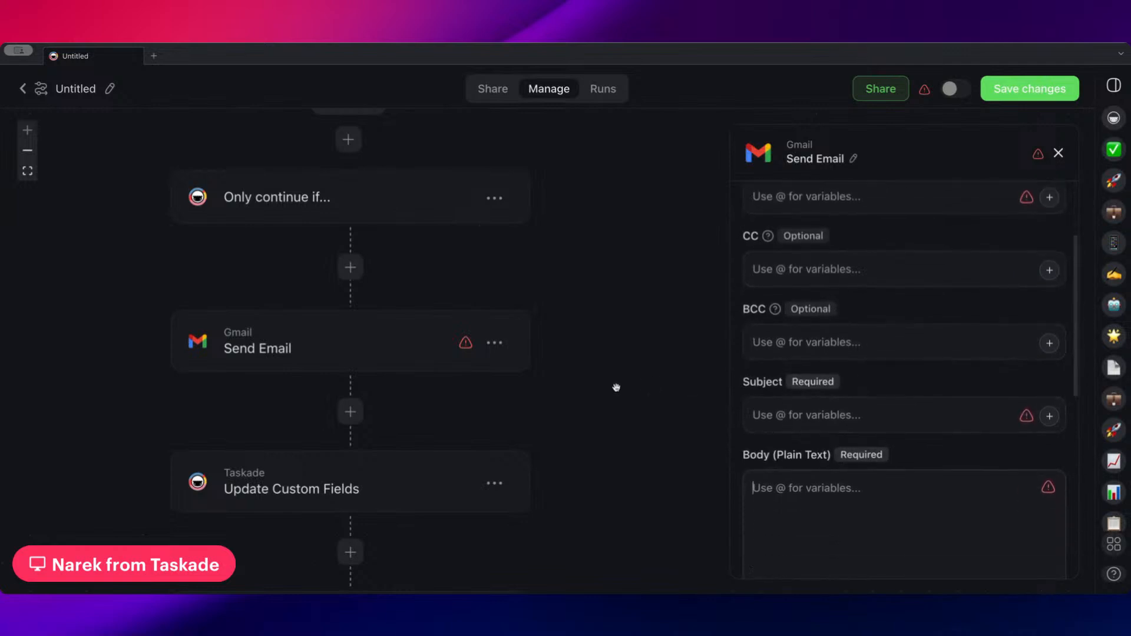
scroll(501, 392, "down", 5)
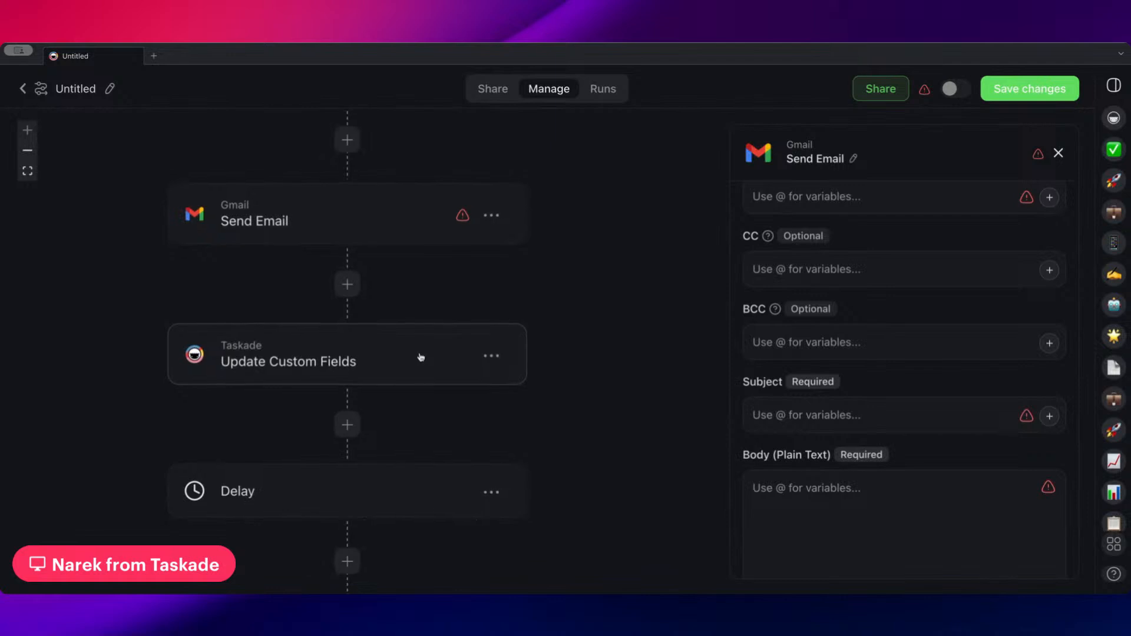
Review the settings of the first Update Custom Fields step, the Delay step and the second Update Custom Fields step in order
left_click(390, 350)
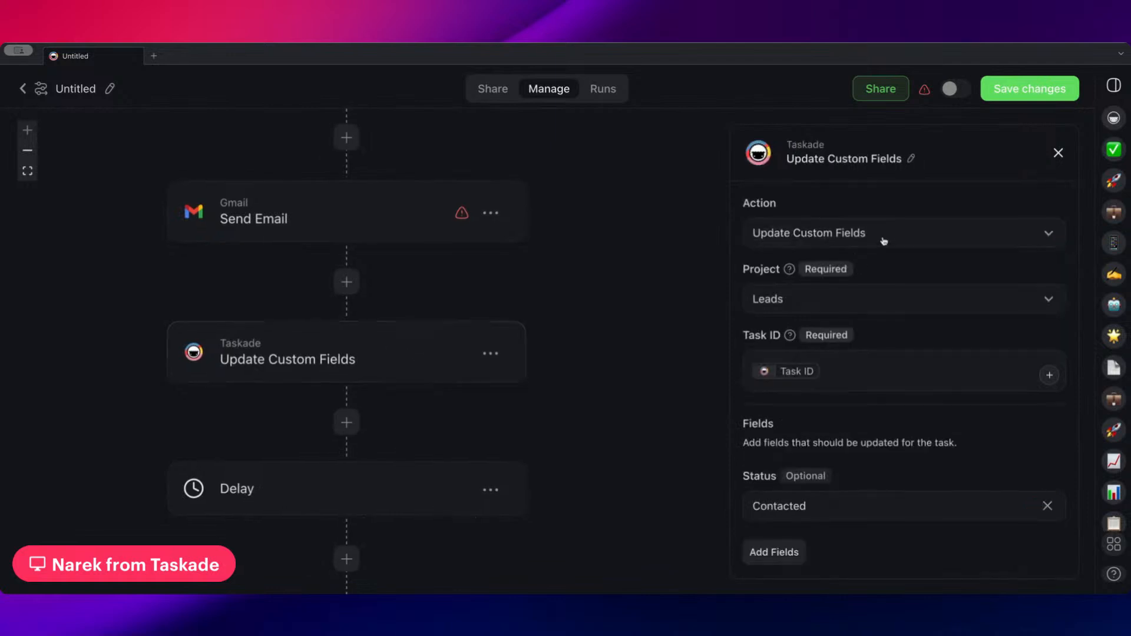
scroll(832, 309, "down", 2)
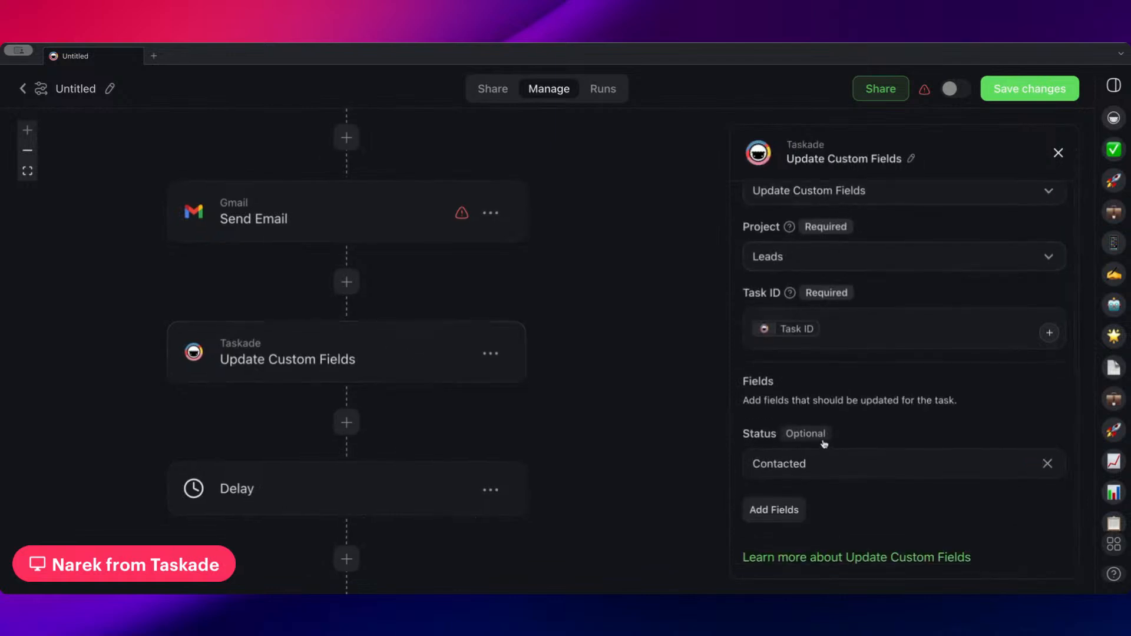
scroll(519, 353, "down", 4)
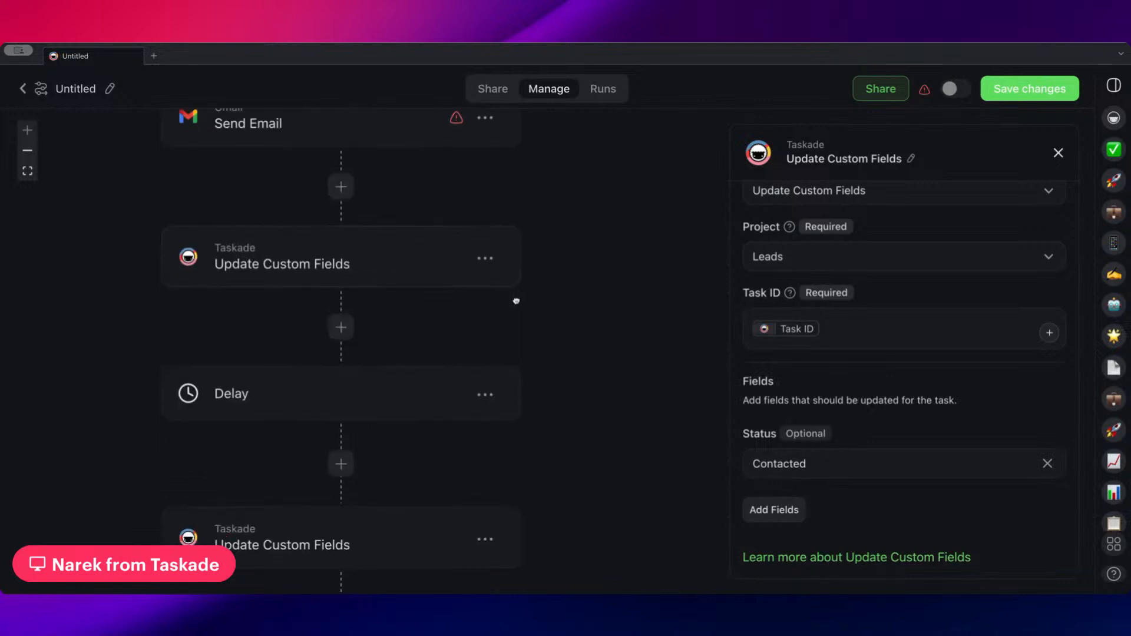
left_click(379, 379)
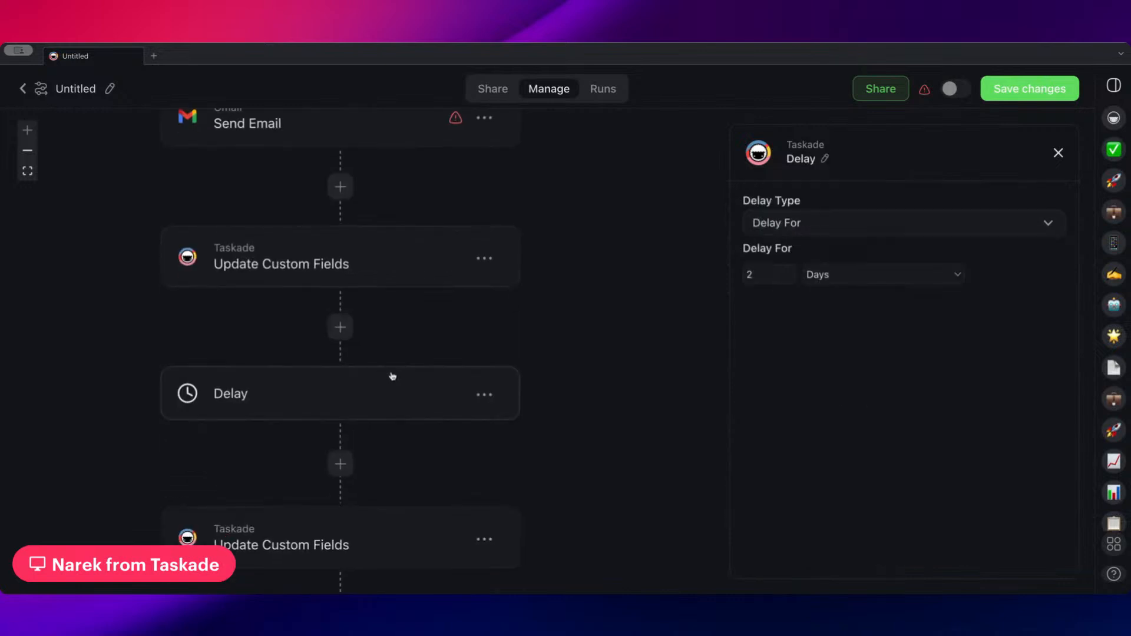
scroll(462, 318, "down", 3)
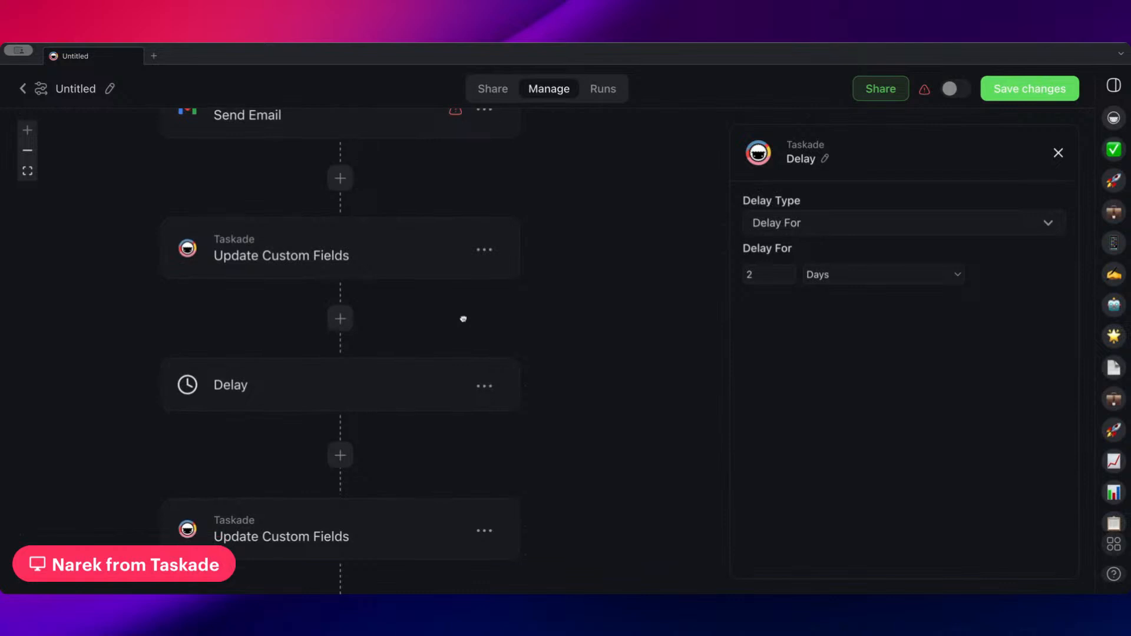
left_click(358, 472)
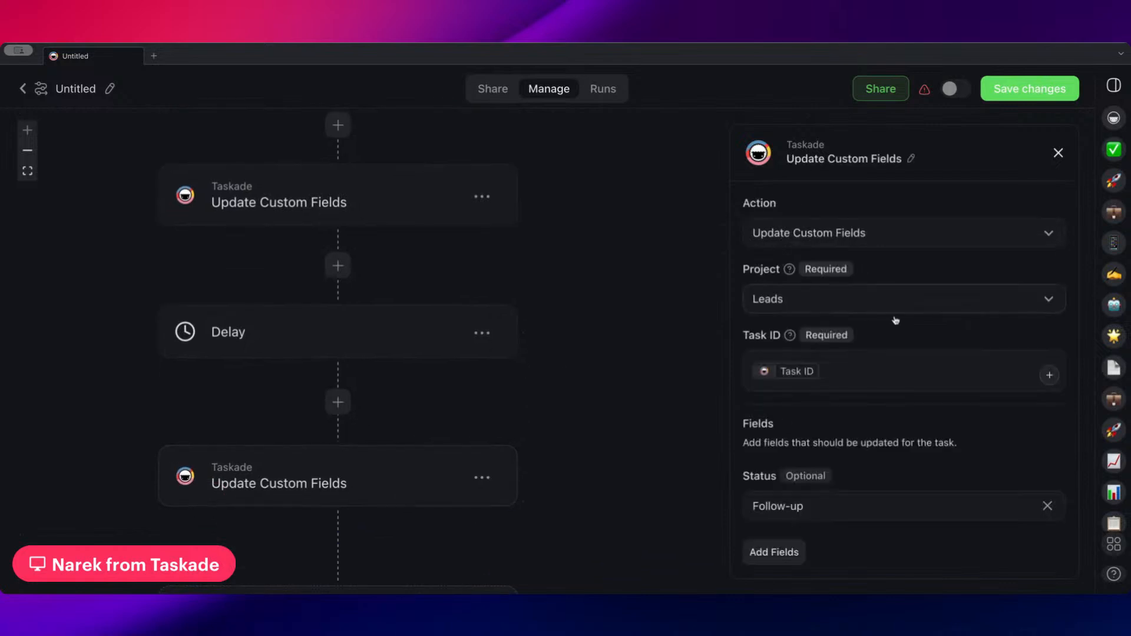
scroll(883, 295, "down", 2)
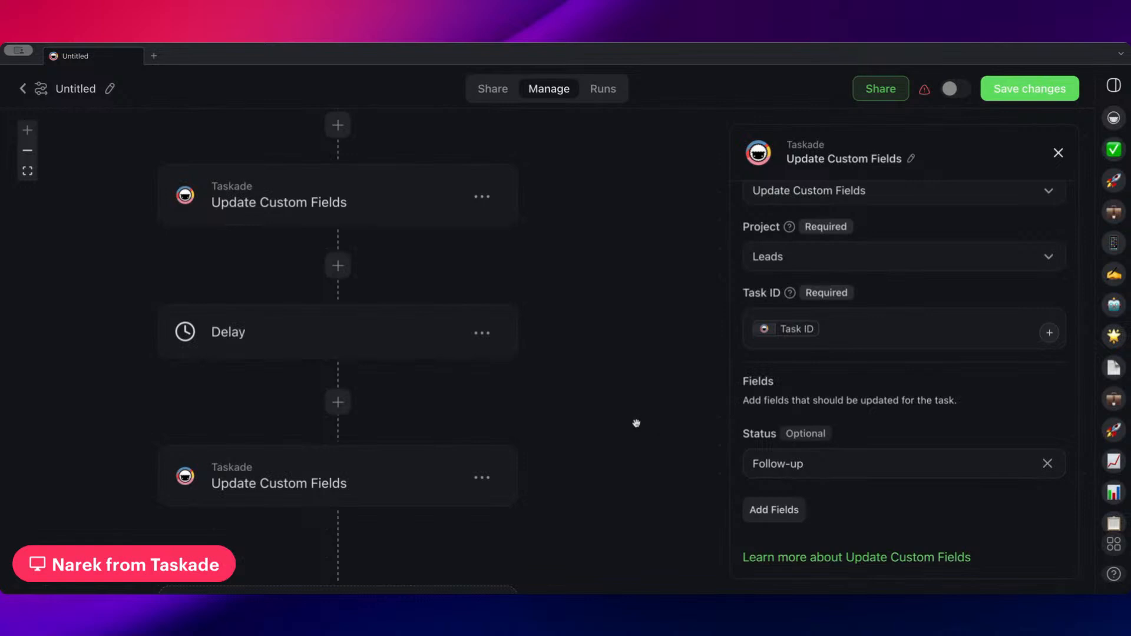
scroll(563, 421, "down", 1)
left_click_drag(562, 421, 604, 330)
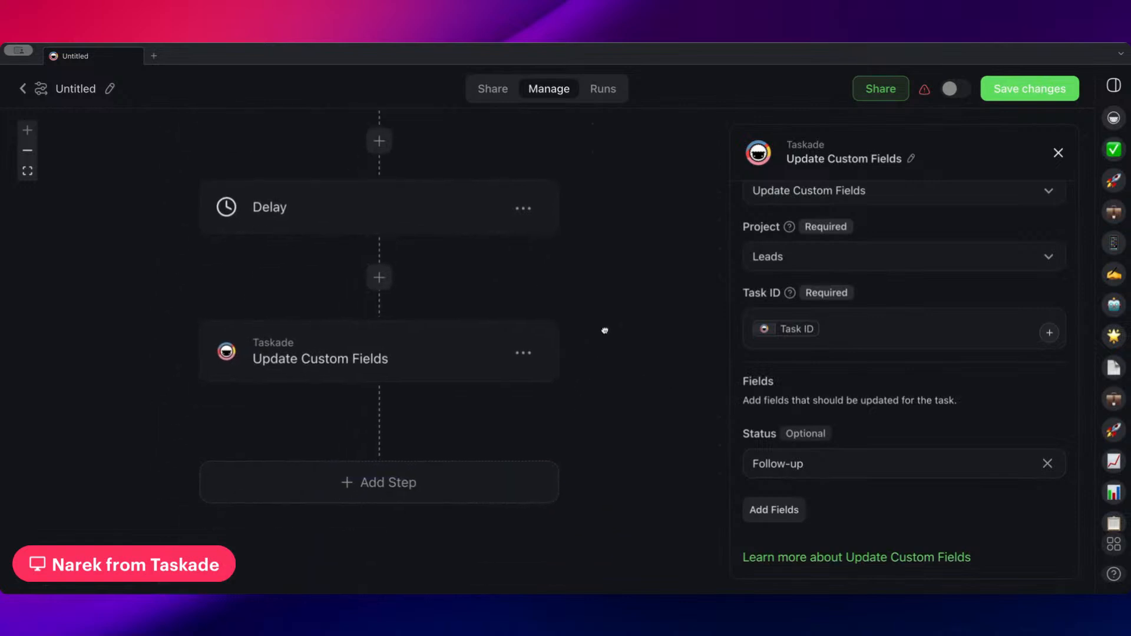
Look back over the flow from the filter downward and inspect the Delay step's duration again
scroll(606, 337, "up", 7)
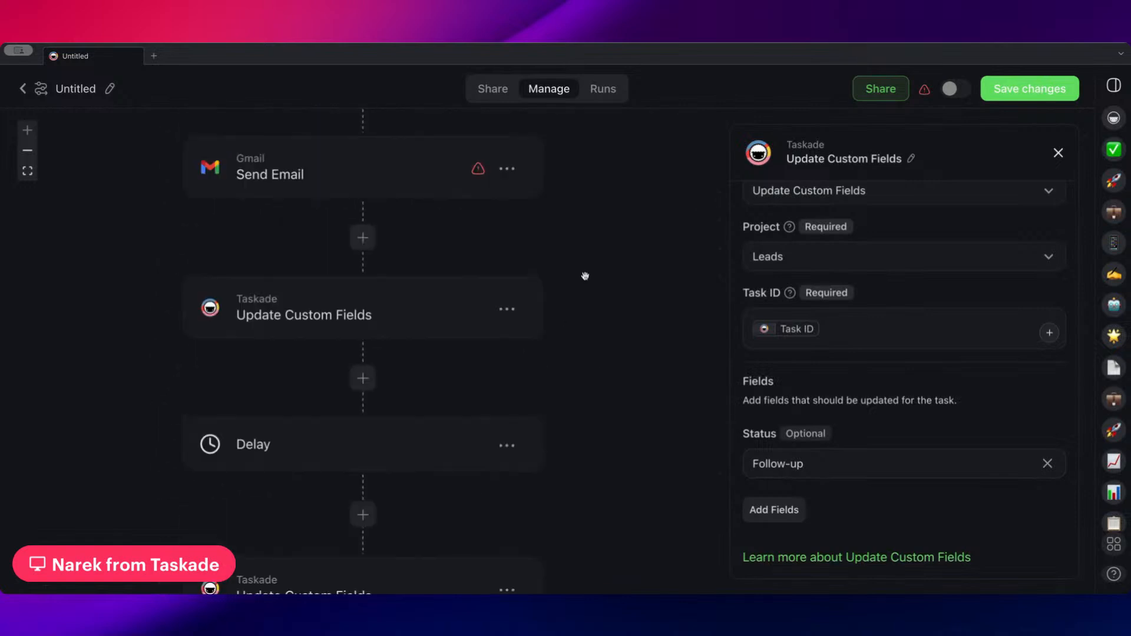
left_click_drag(624, 259, 624, 214)
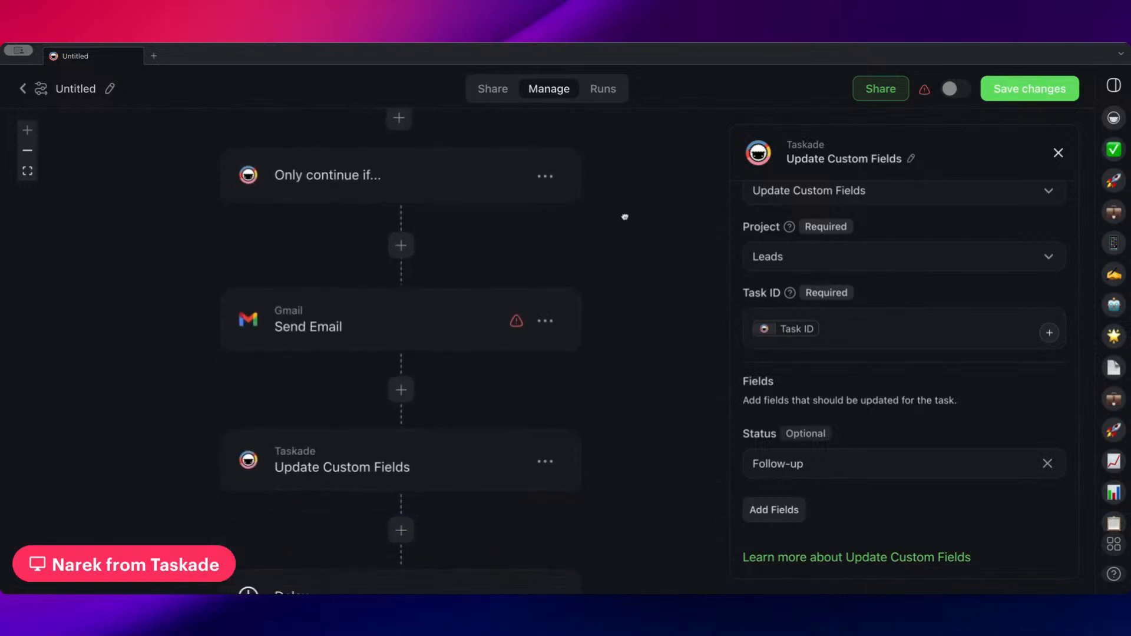
left_click_drag(639, 353, 643, 164)
scroll(631, 230, "down", 2)
left_click(409, 295)
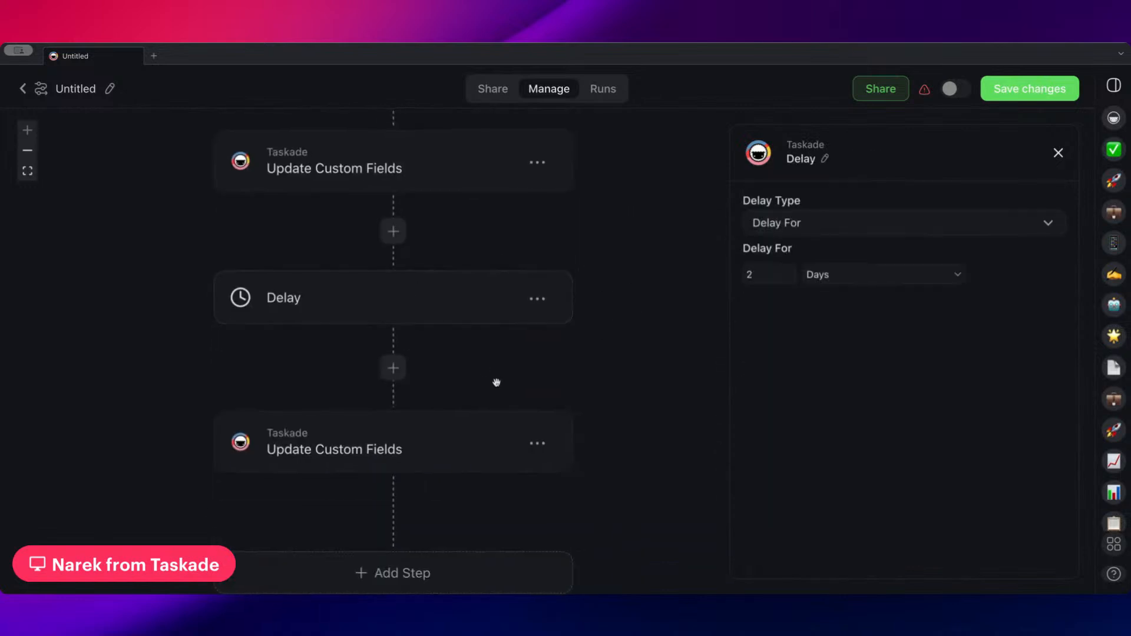
Browse the actions available for a new step at the end of the flow, including the Media actions
scroll(462, 347, "down", 2)
scroll(462, 347, "down", 1)
scroll(398, 326, "down", 10)
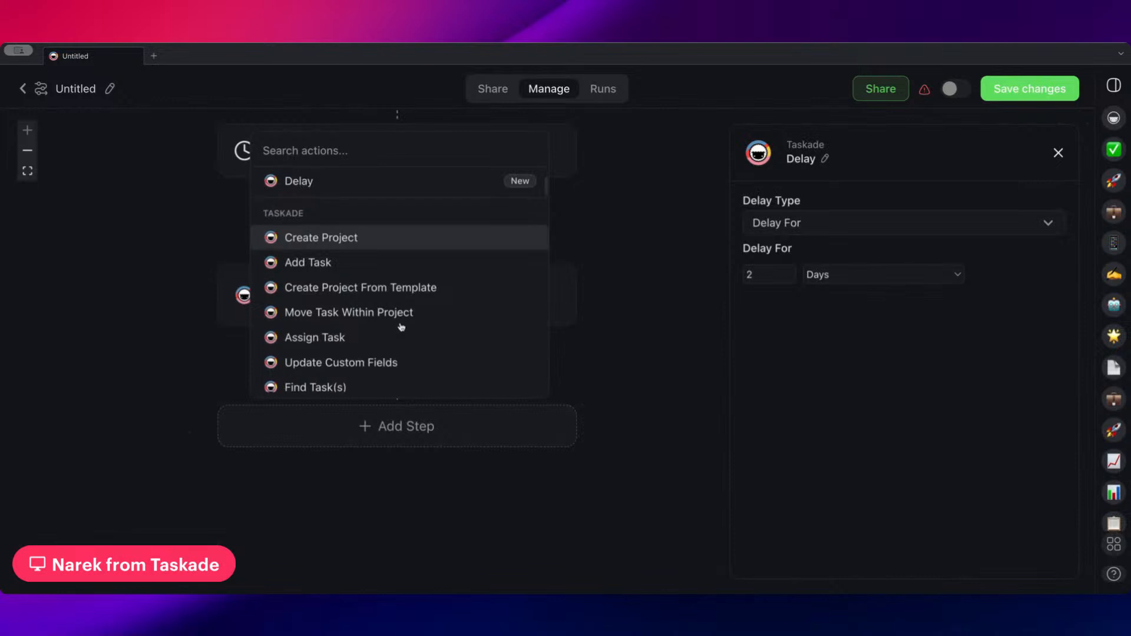
scroll(406, 335, "down", 4)
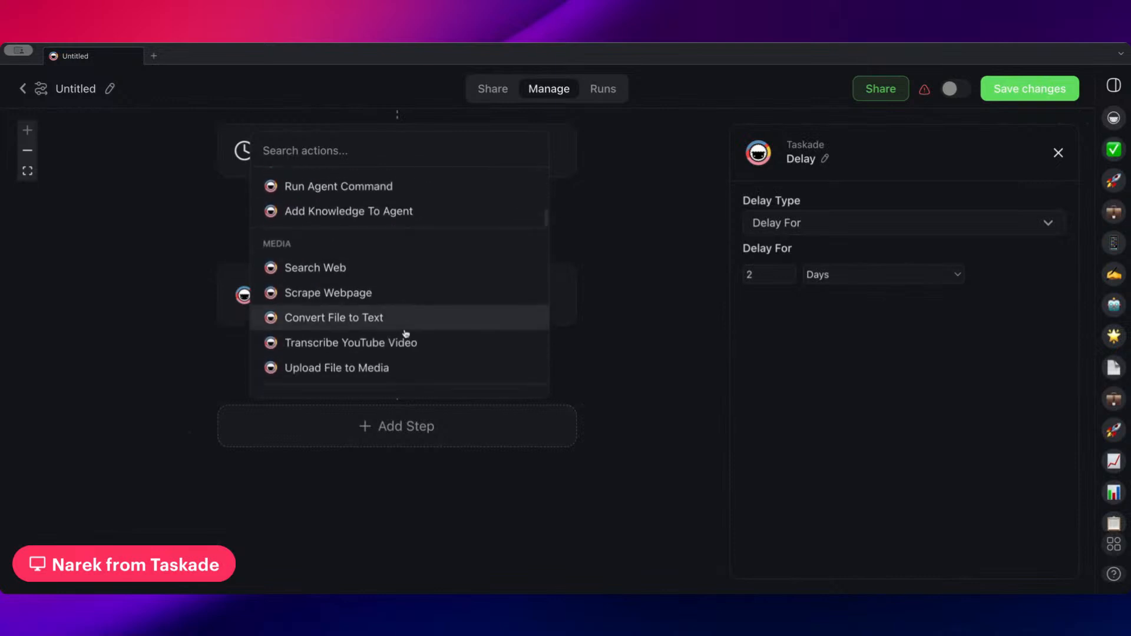
left_click(624, 252)
Look back over the Delay step and inspect the settings of the last Update Custom Fields step
scroll(525, 324, "up", 3)
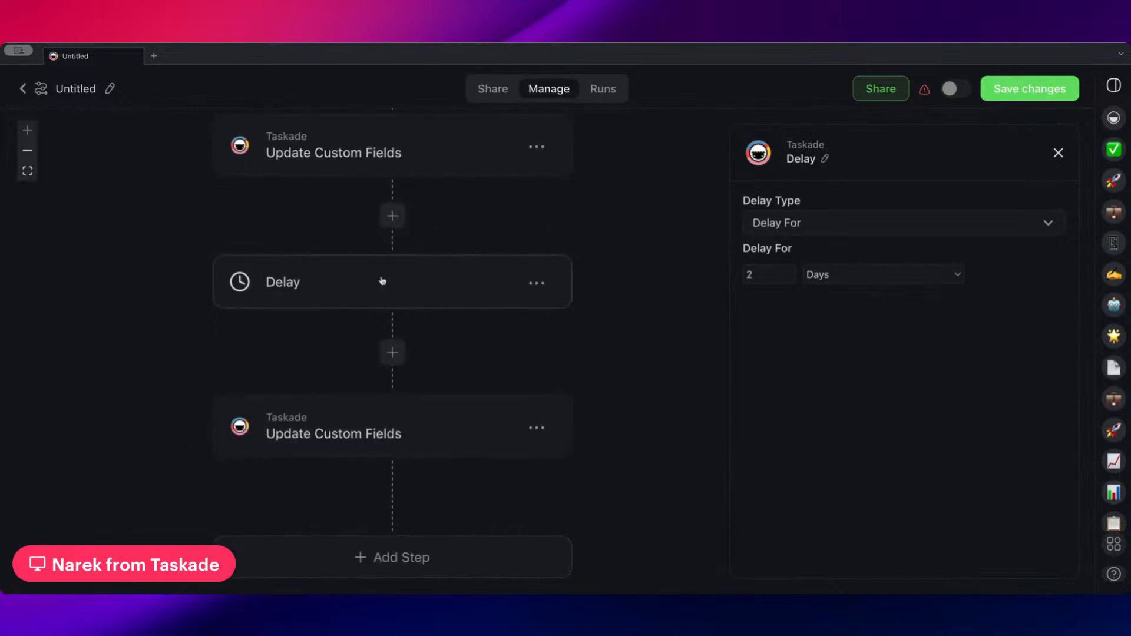
scroll(471, 359, "down", 2)
left_click(440, 381)
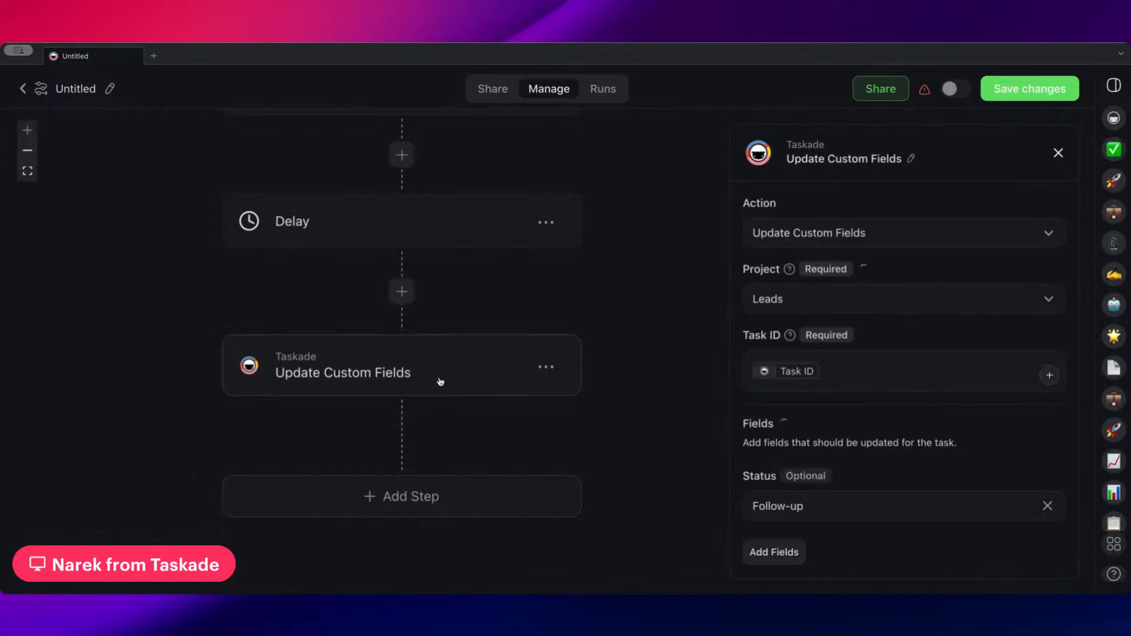
Add a Gmail Create Draft Email step at the end of the flow, after the last Update Custom Fields step
scroll(412, 388, "down", 2)
left_click(397, 432)
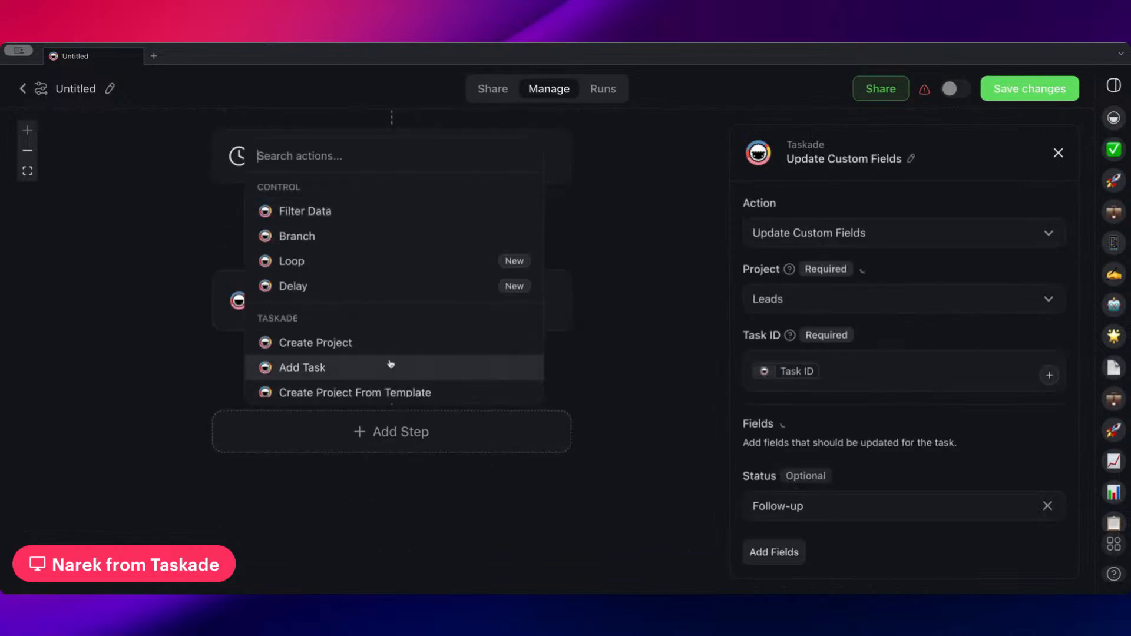
scroll(391, 359, "down", 10)
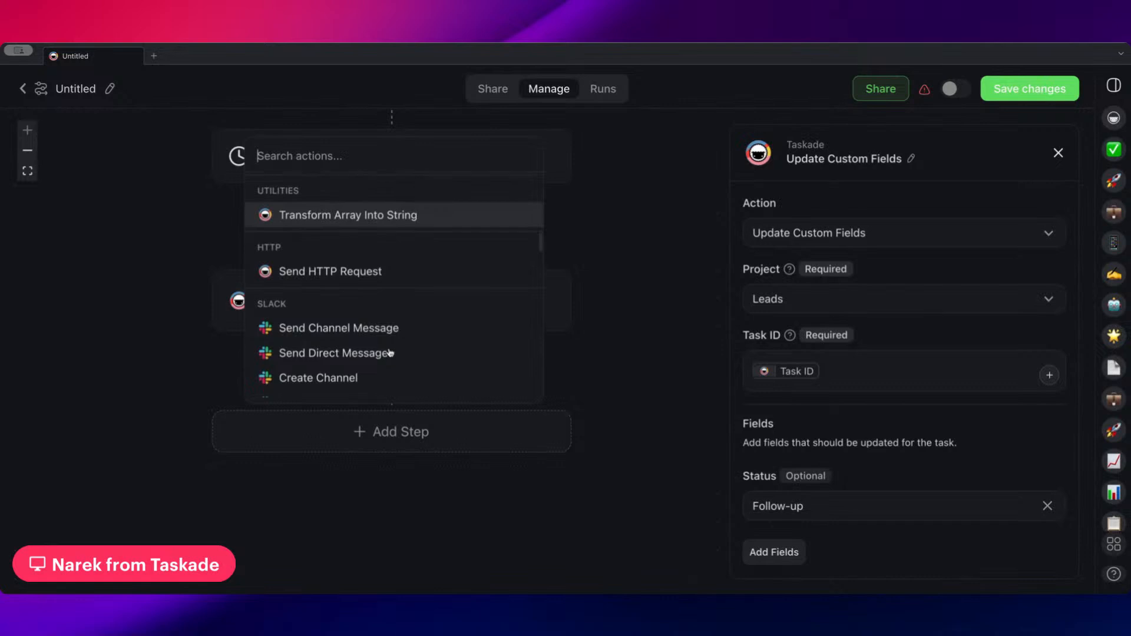
scroll(391, 354, "down", 4)
left_click(391, 359)
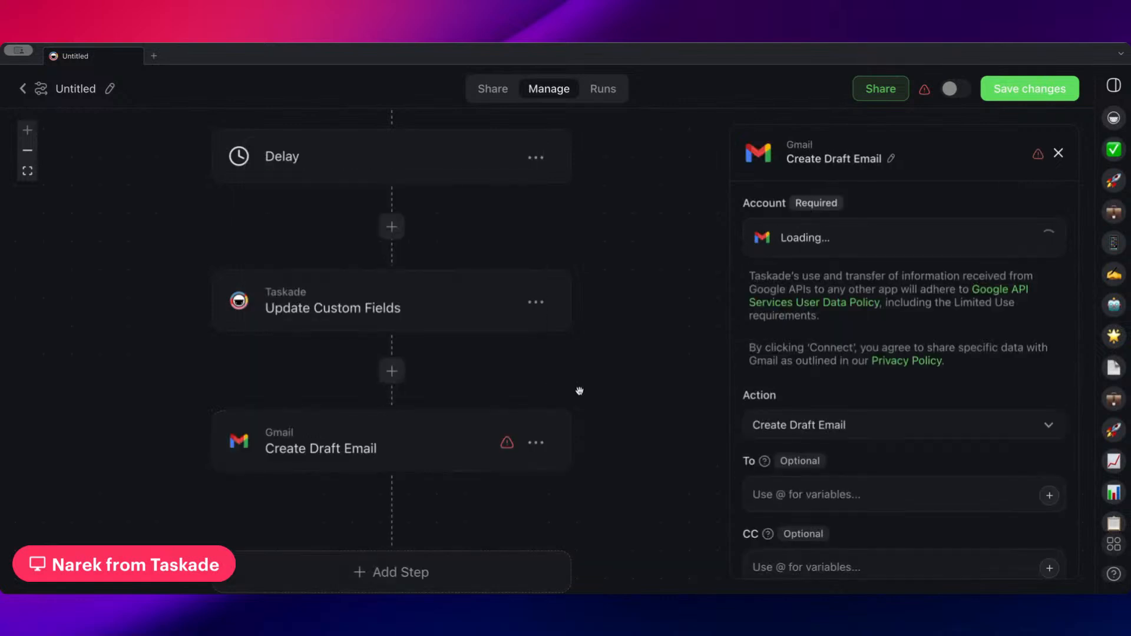
Review the recipient, CC, BCC, subject and body fields of the Gmail Create Draft Email step
scroll(579, 391, "down", 2)
scroll(878, 422, "down", 3)
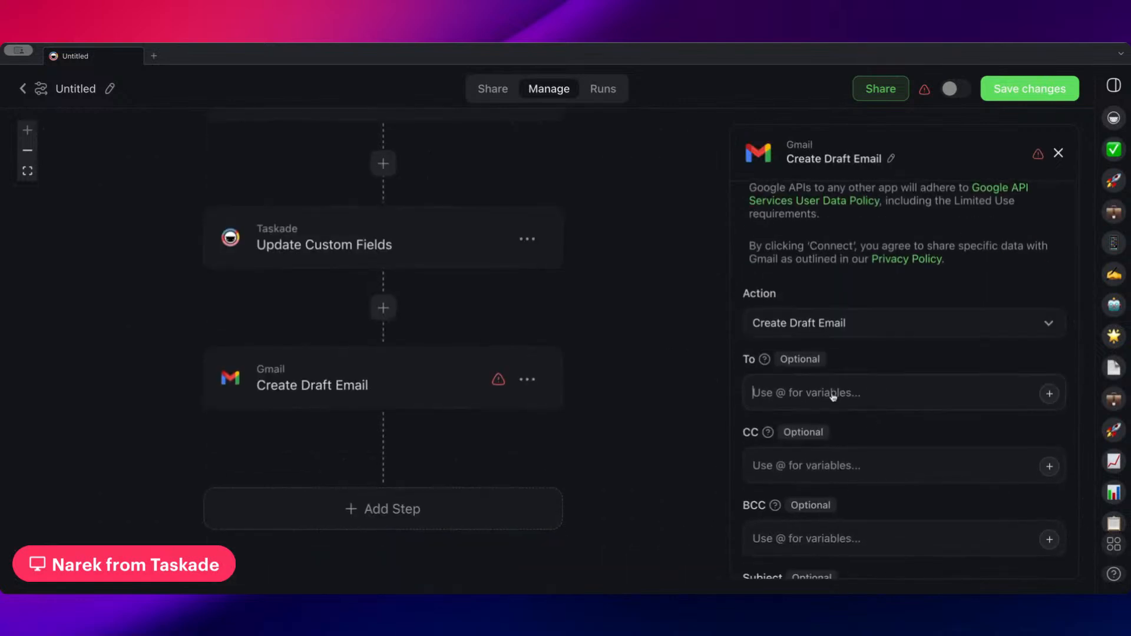
scroll(901, 429, "down", 8)
scroll(896, 432, "up", 5)
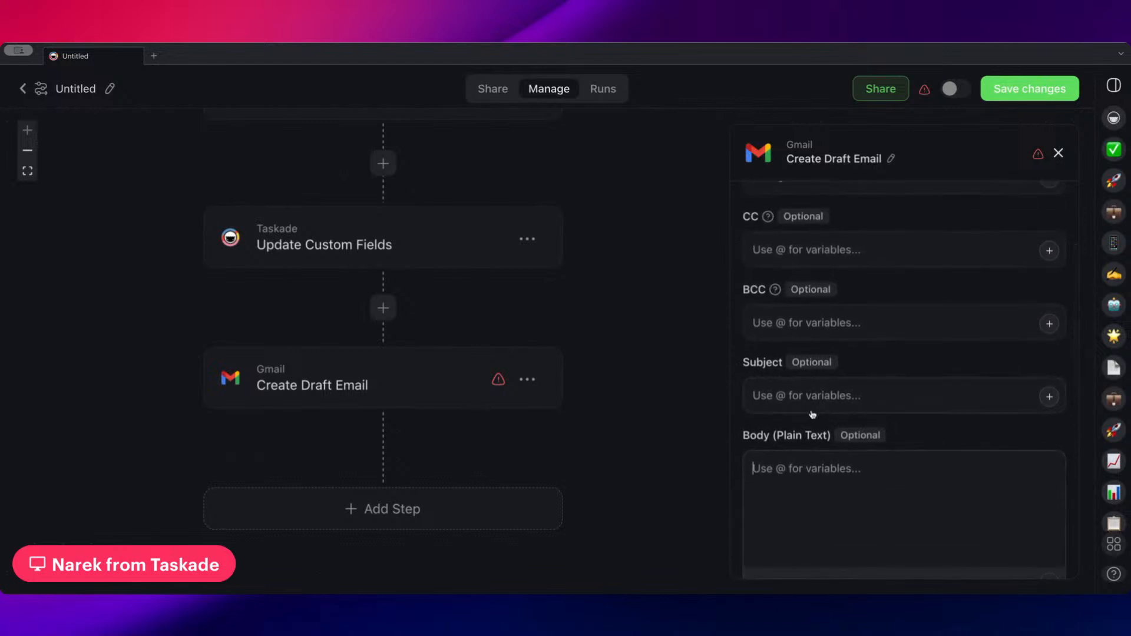
Look back over the flow up to its Task Custom Field Updated trigger and save the automation's changes
scroll(526, 372, "up", 3)
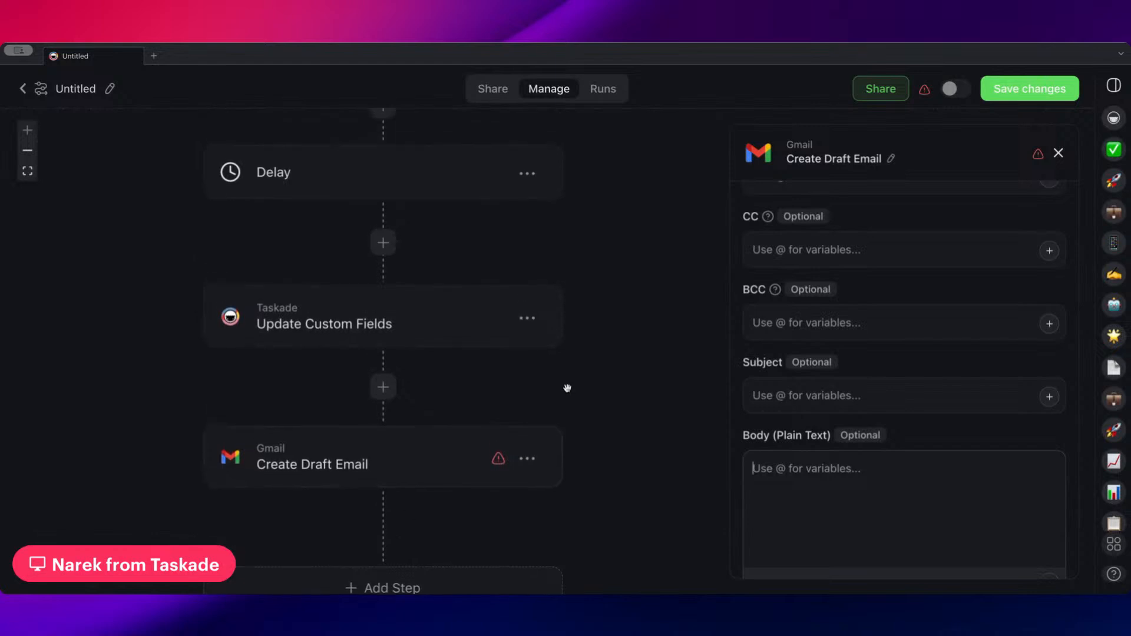
scroll(567, 388, "up", 6)
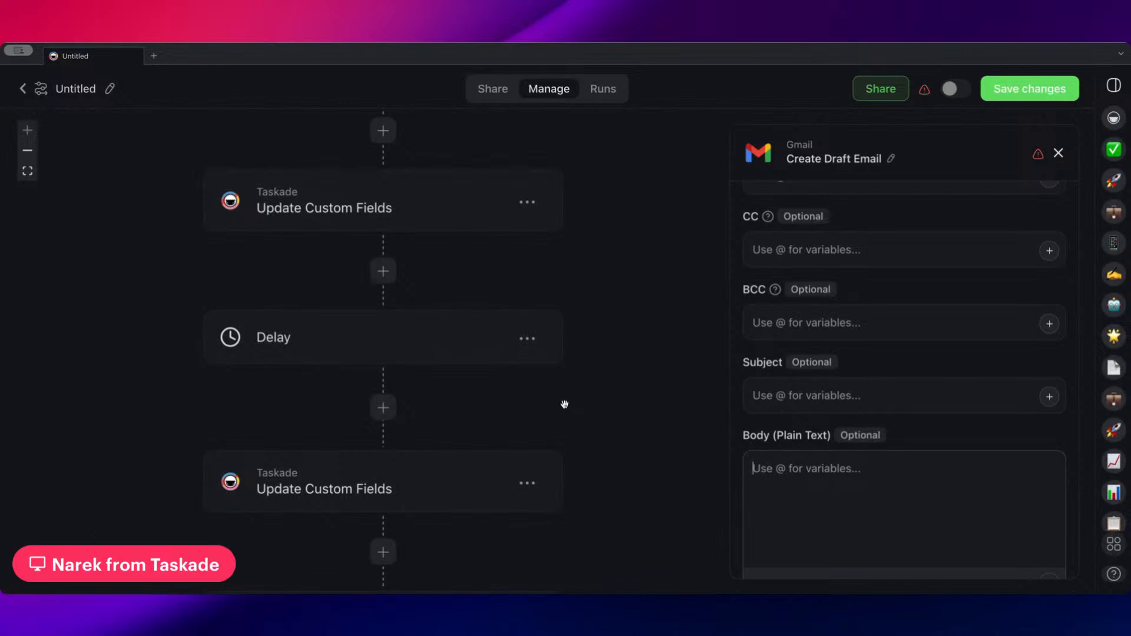
scroll(575, 398, "up", 7)
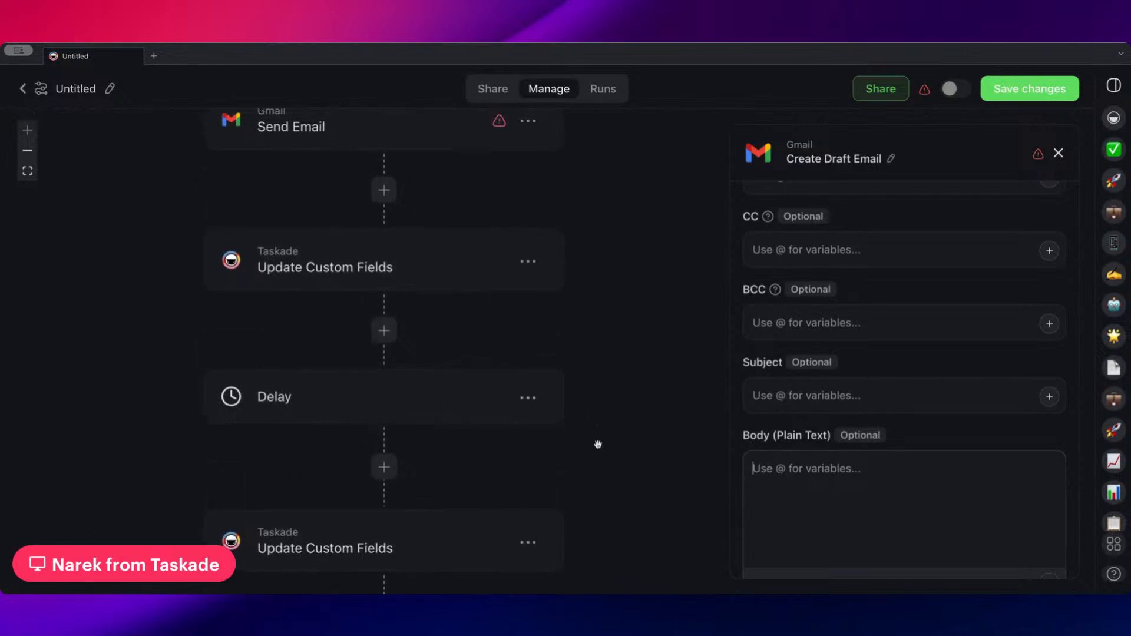
scroll(608, 293, "up", 8)
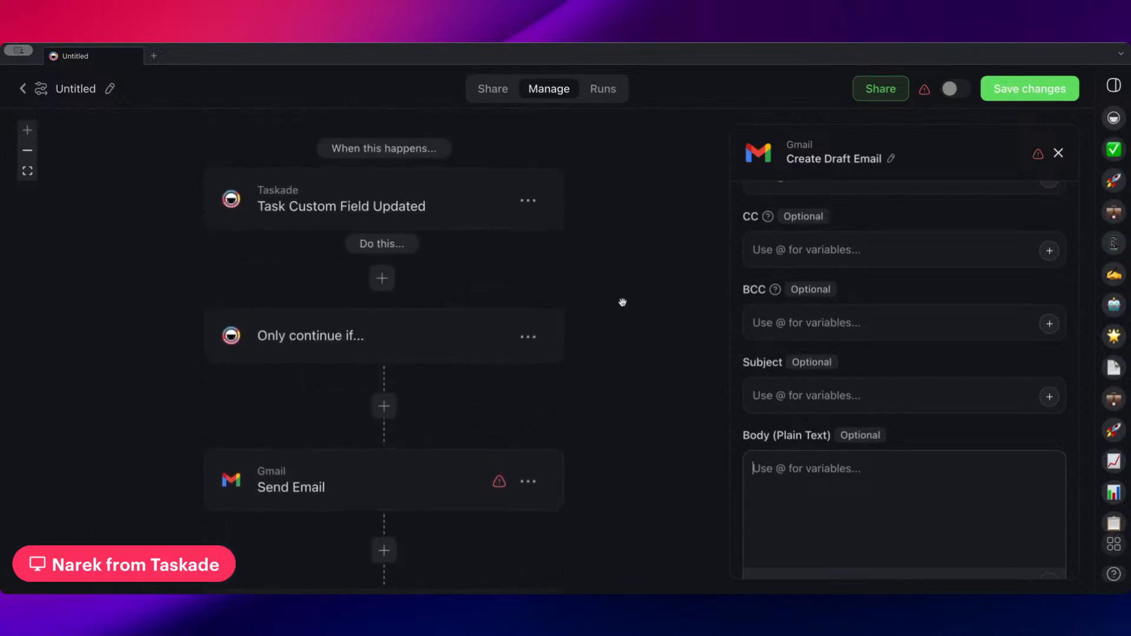
left_click(1042, 88)
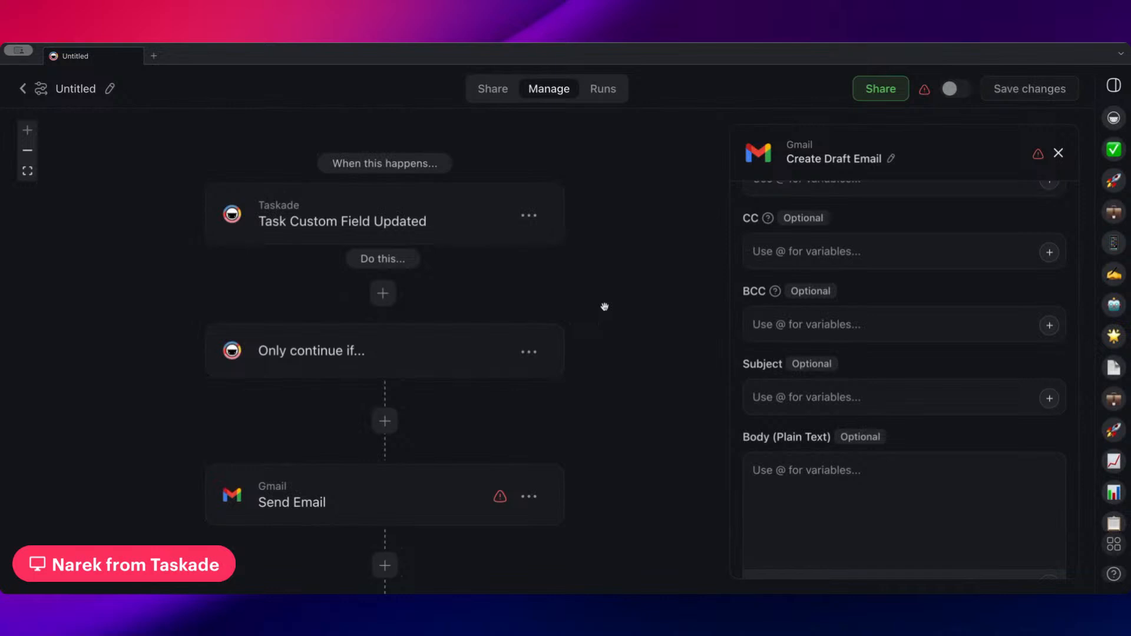
Search for "hubs" among the actions that can be inserted after the Delay step and leave without adding one
scroll(604, 306, "down", 10)
left_click(386, 447)
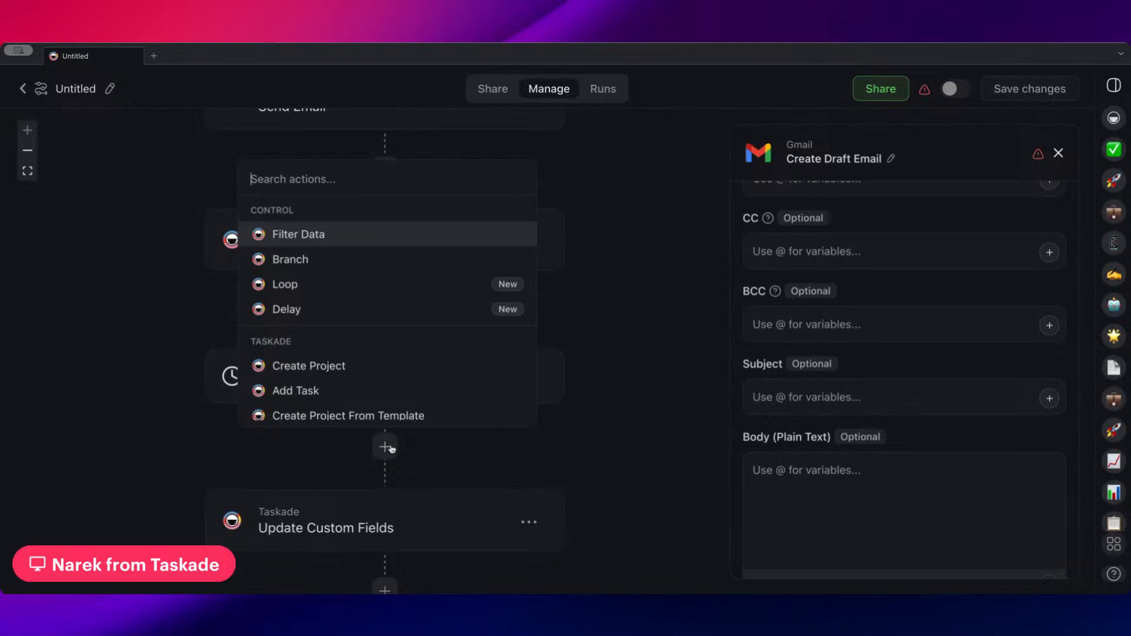
scroll(404, 328, "down", 10)
type("hu")
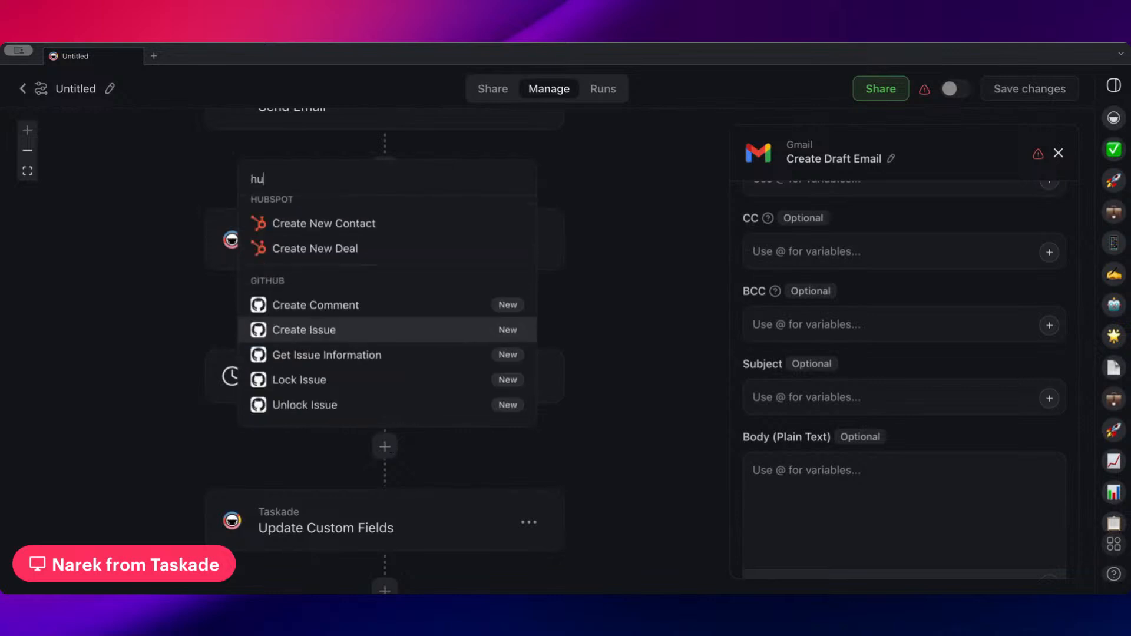
type("bs")
scroll(346, 260, "up", 1)
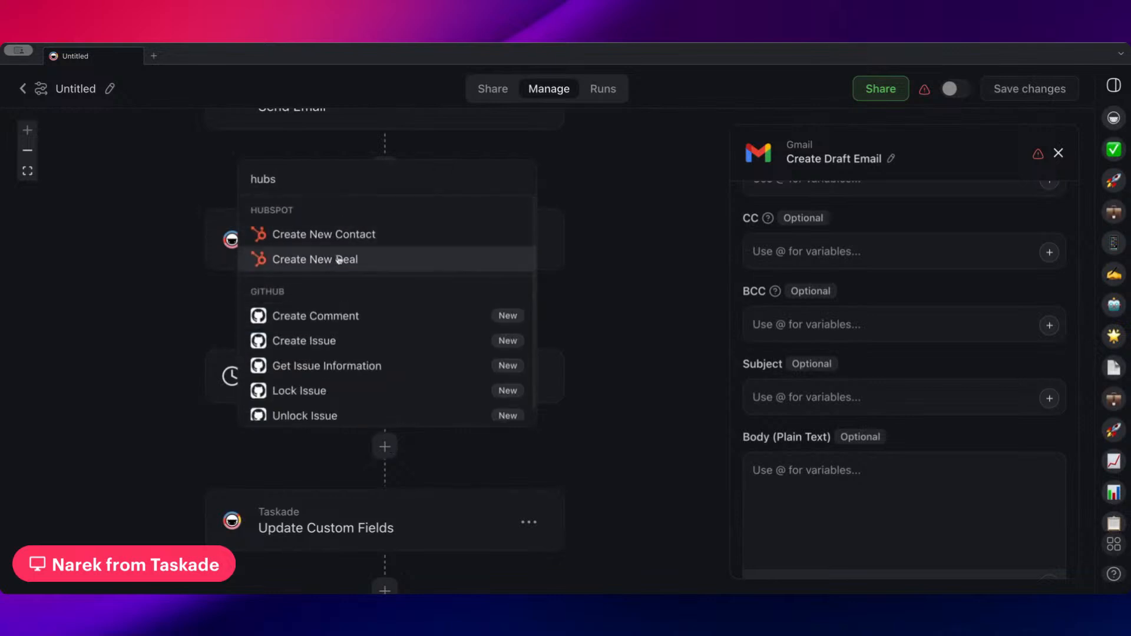
key("ctrl+a")
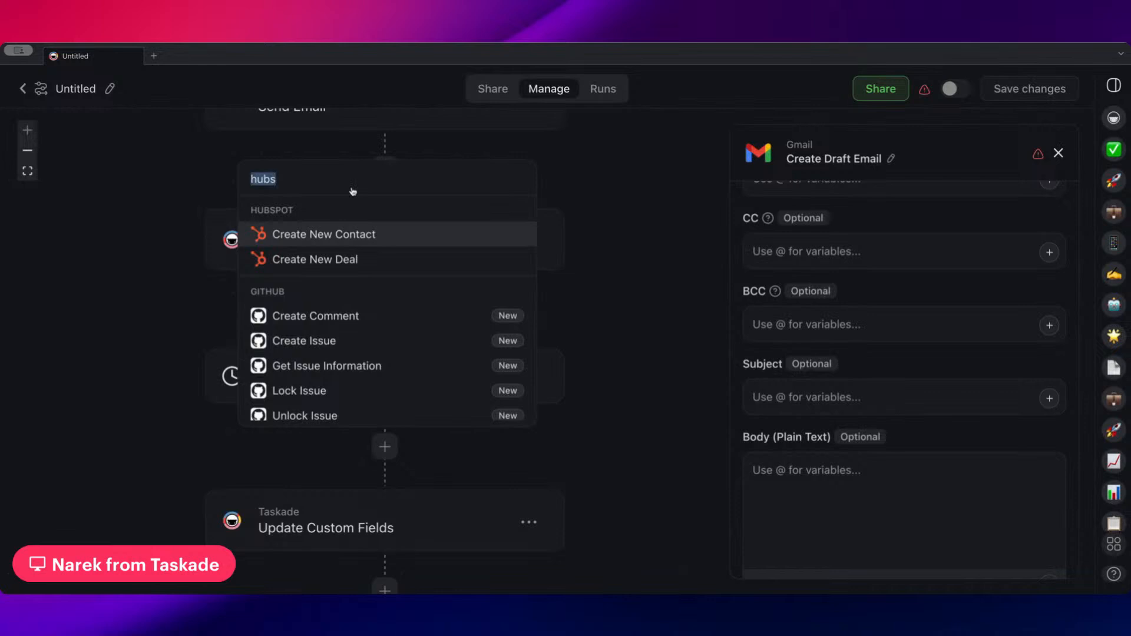
key("BackSpace")
left_click(620, 199)
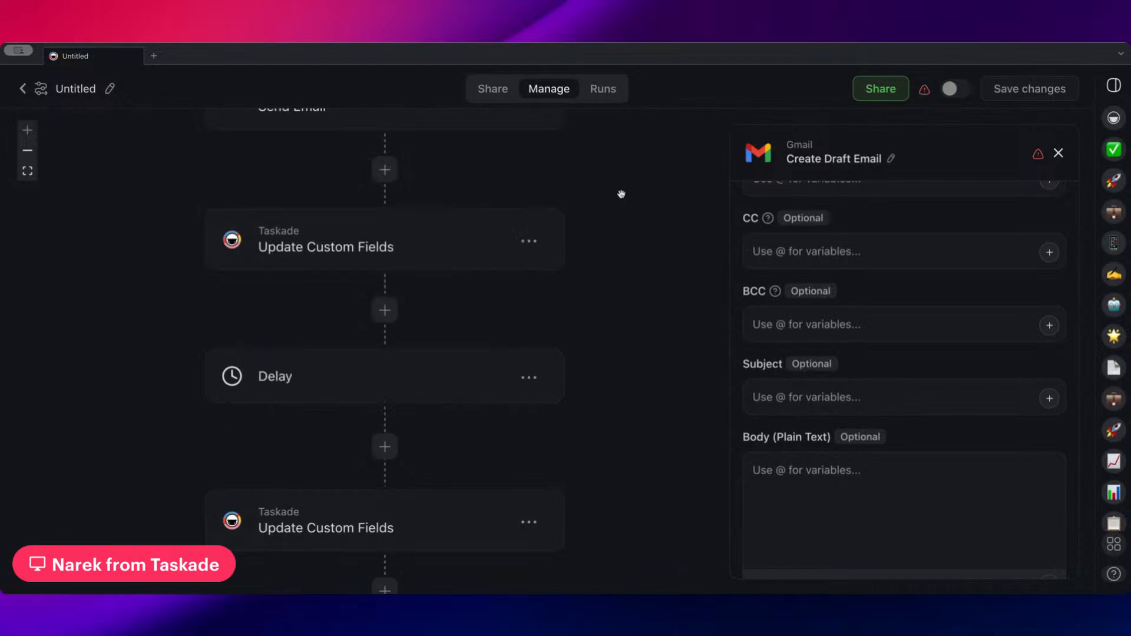
Look over the flow from the Create Draft Email step back up to its Task Custom Field Updated trigger
scroll(583, 205, "down", 5)
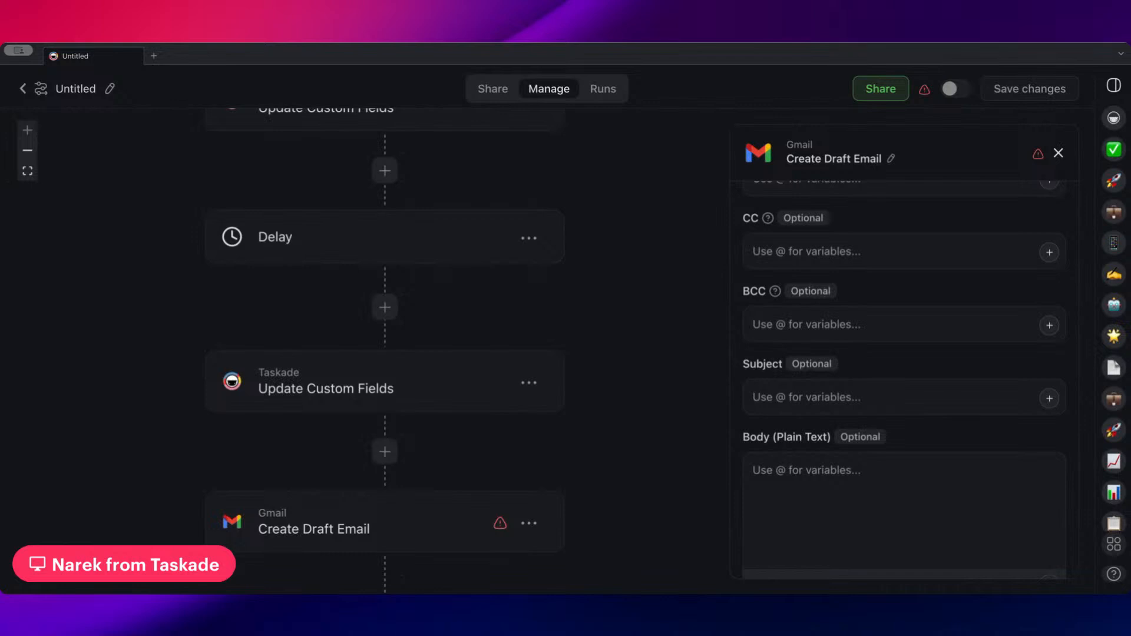
scroll(642, 330, "down", 2)
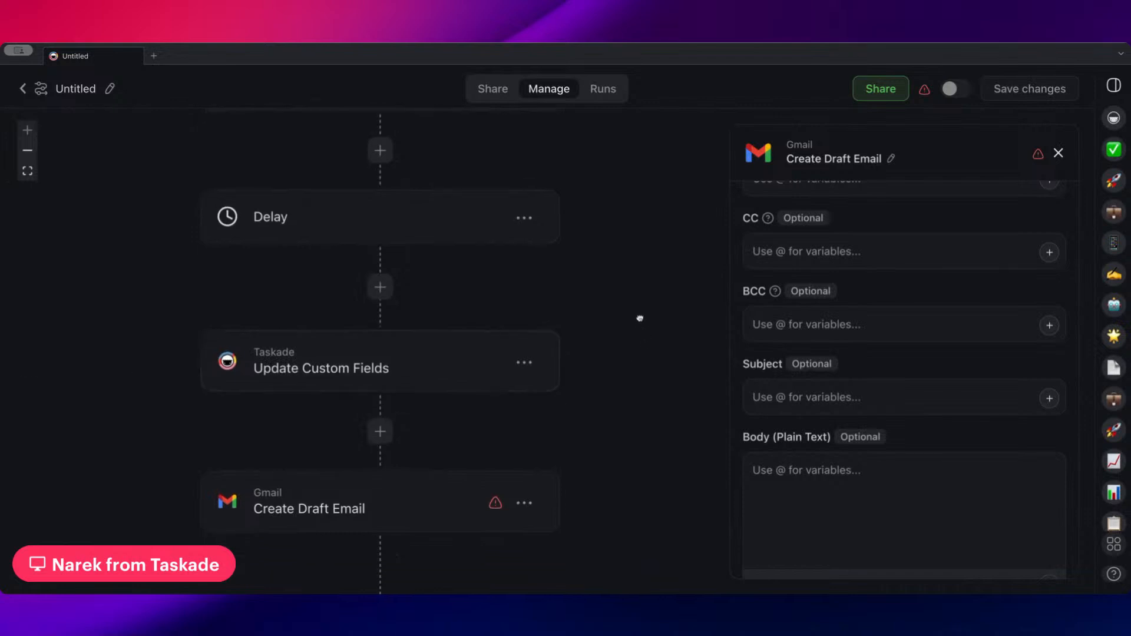
left_click_drag(647, 304, 646, 297)
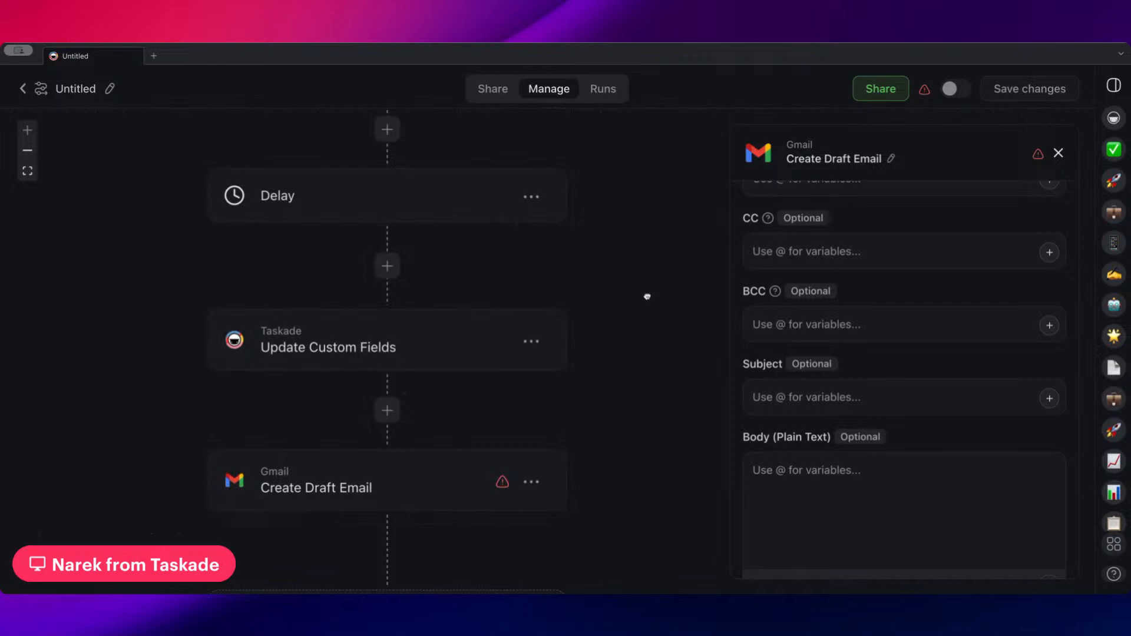
scroll(648, 298, "up", 10)
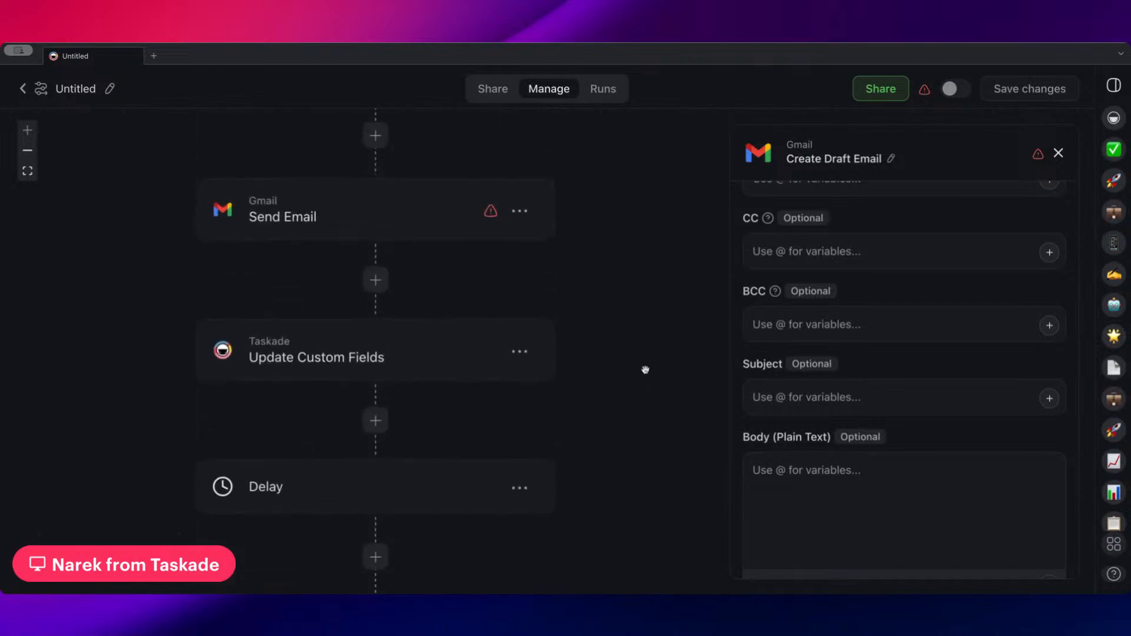
scroll(632, 325, "up", 2)
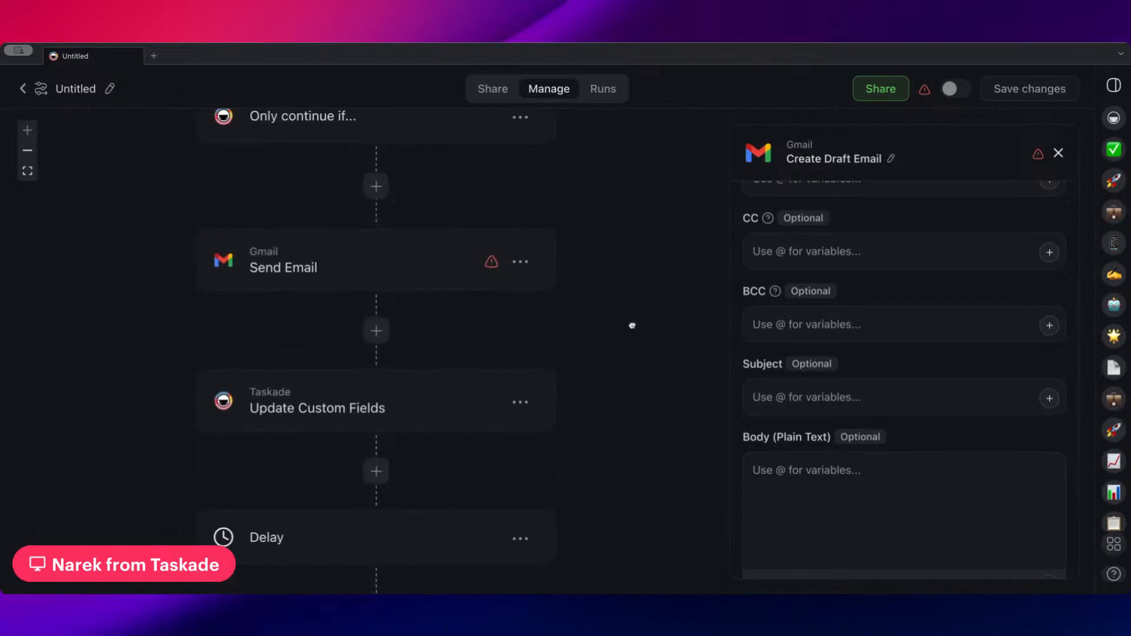
scroll(632, 325, "up", 1)
left_click(27, 150)
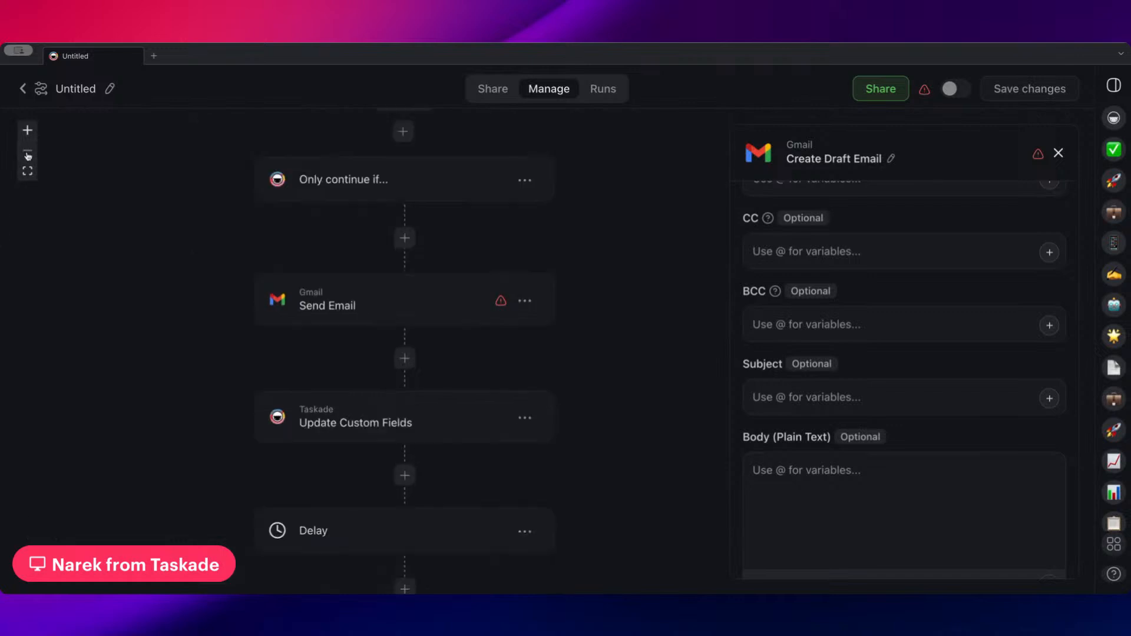
scroll(83, 193, "up", 4)
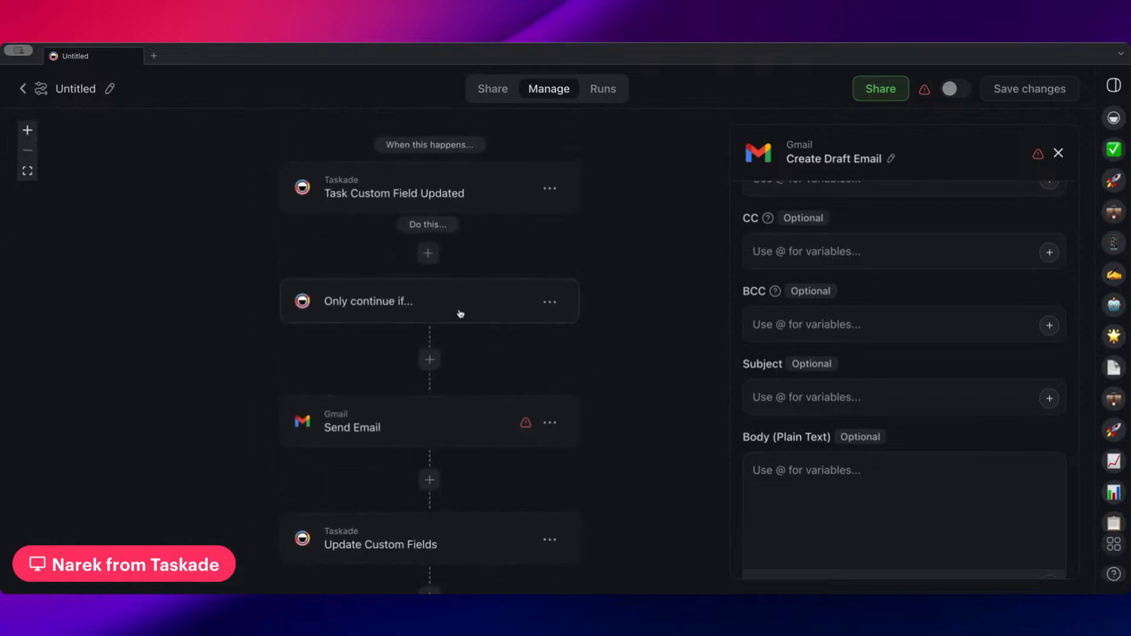
scroll(644, 330, "up", 1)
left_click_drag(644, 330, 641, 313)
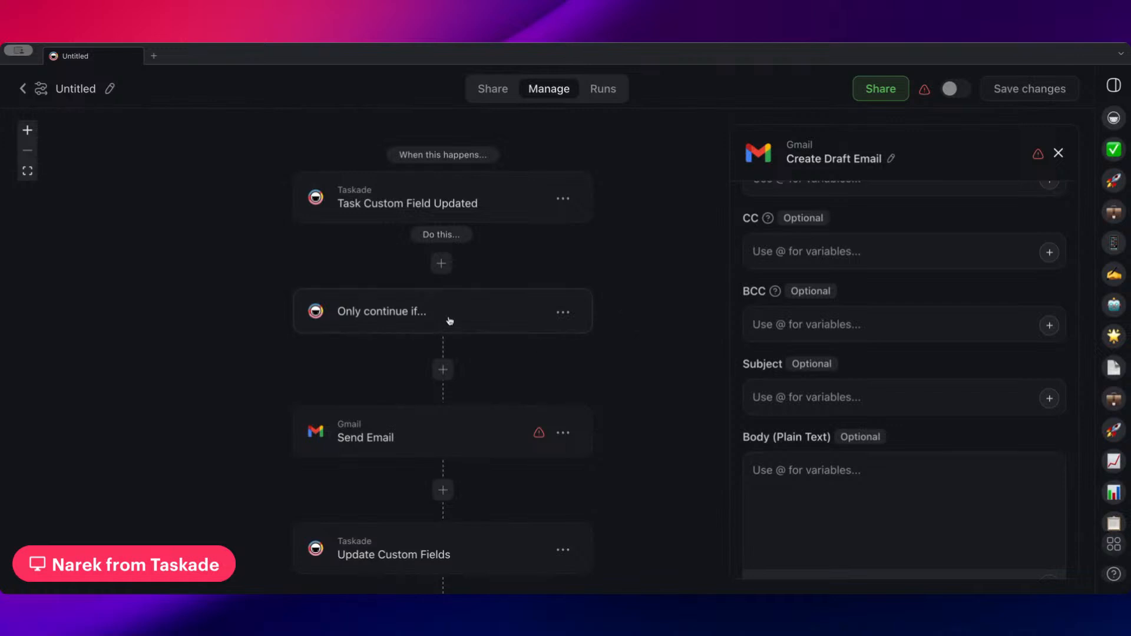
Inspect the filter settings and available step options of the Only continue if... step
left_click(450, 321)
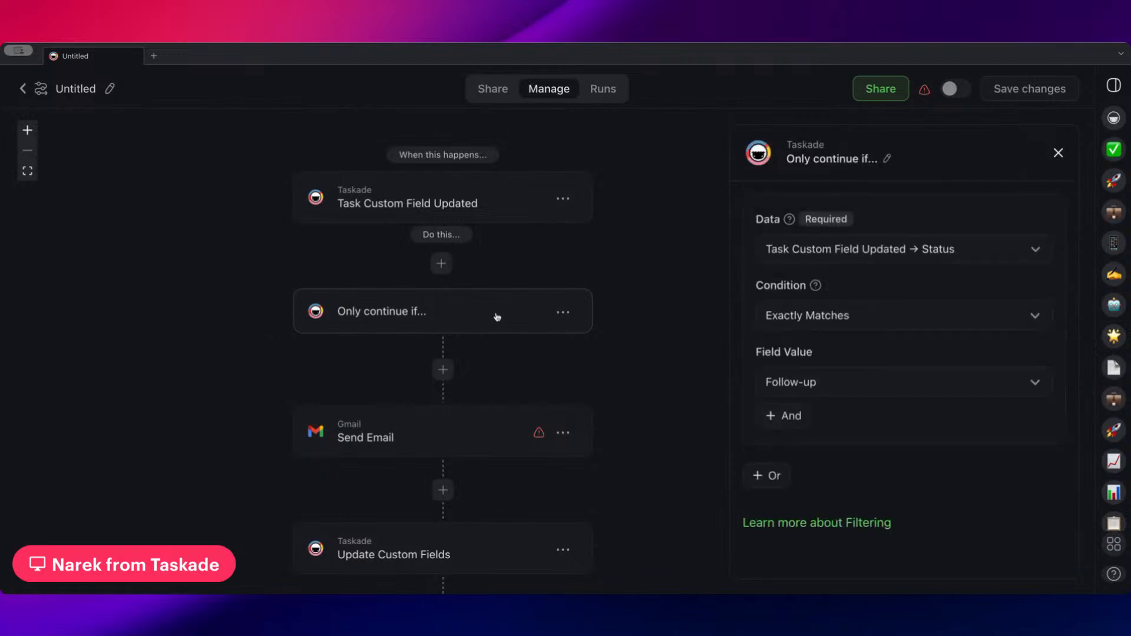
scroll(656, 280, "down", 3)
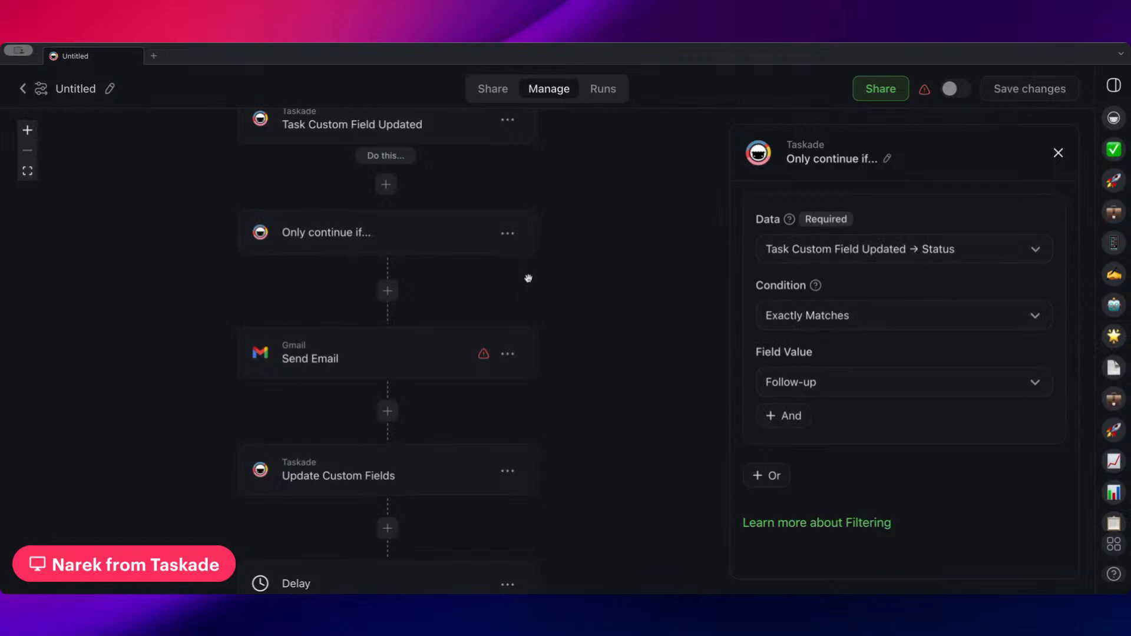
scroll(466, 248, "up", 2)
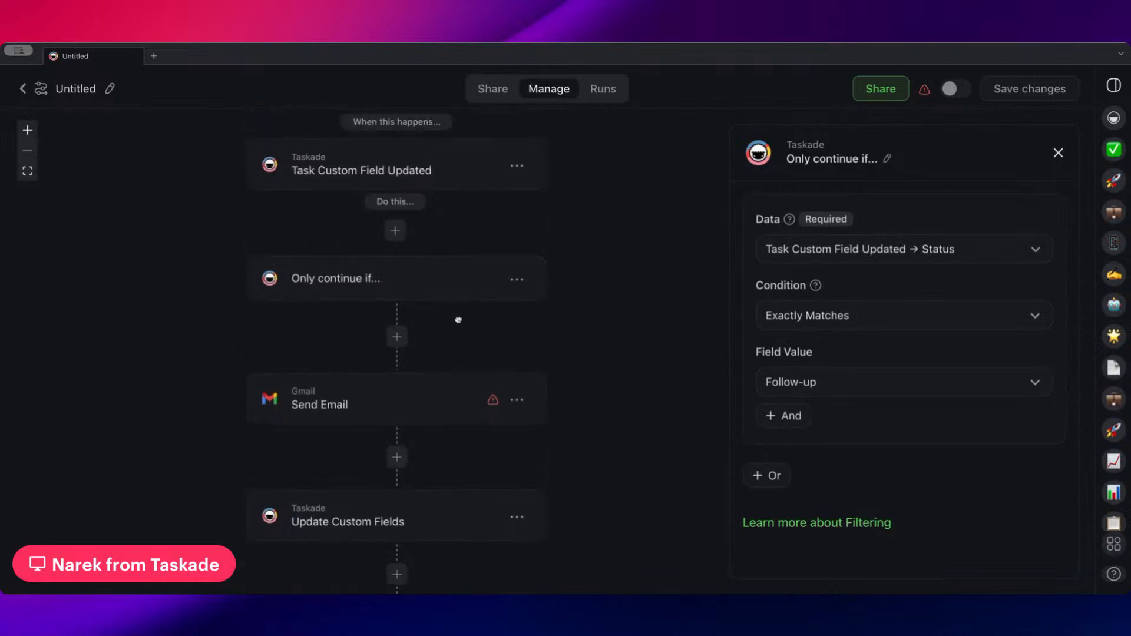
left_click(517, 279)
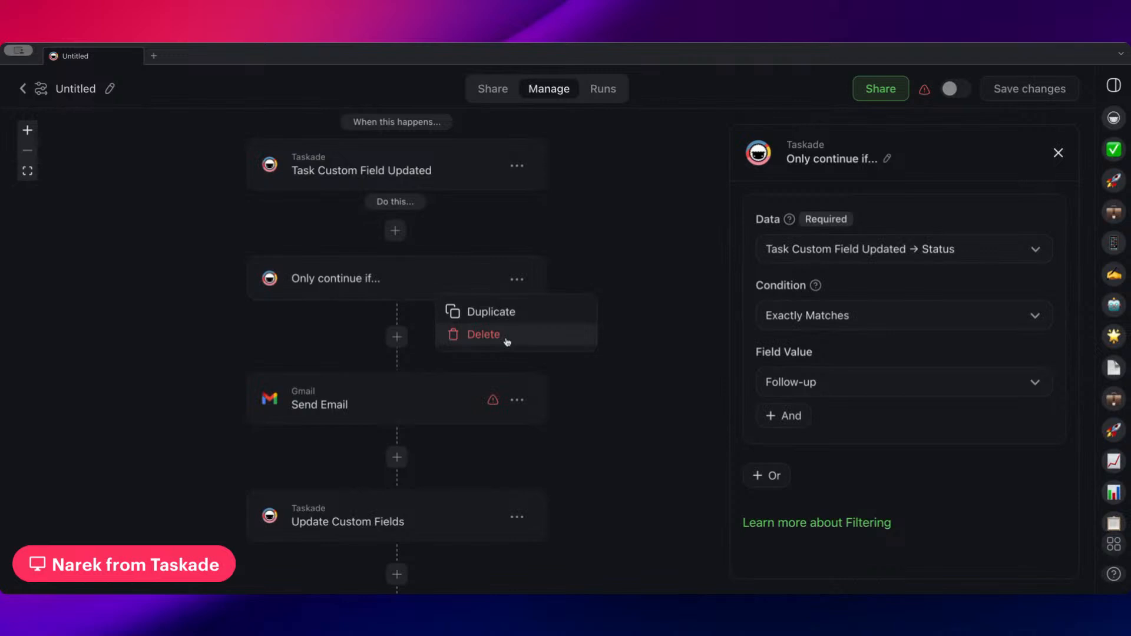
left_click(470, 241)
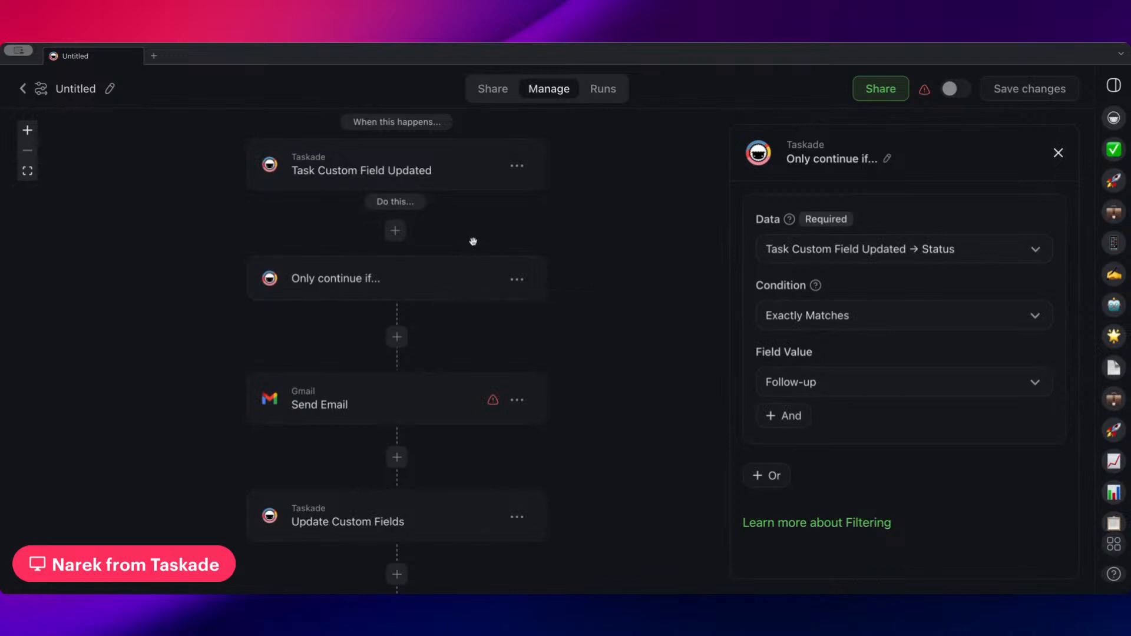
scroll(480, 268, "down", 2)
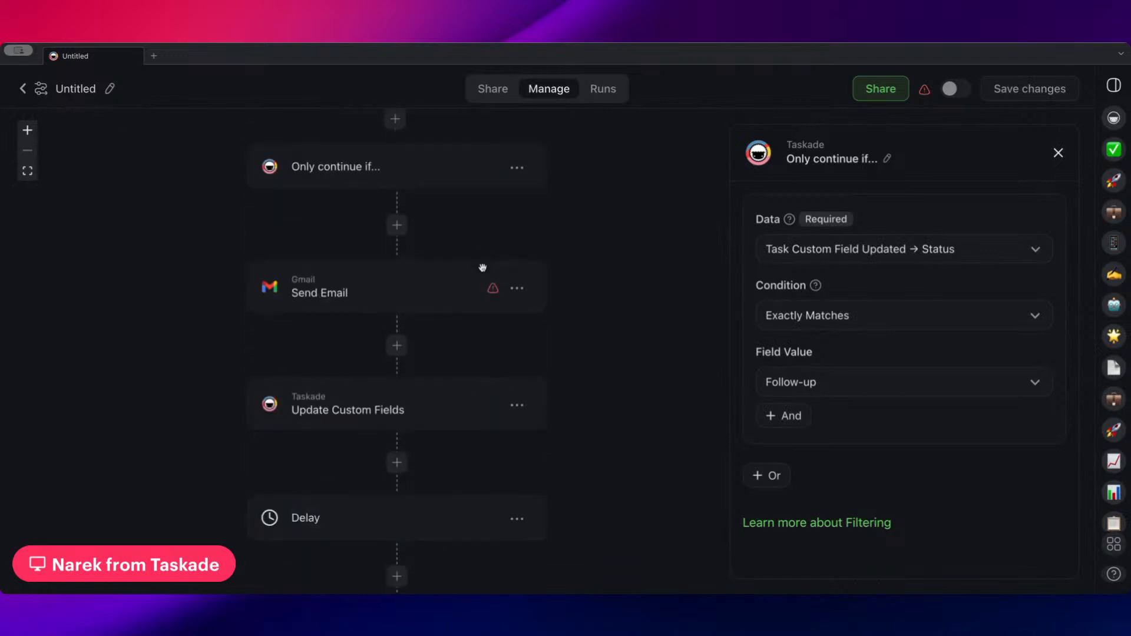
scroll(480, 268, "up", 3)
Check the Task Custom Field Updated trigger's settings and insert a Branch directly after it
left_click(390, 213)
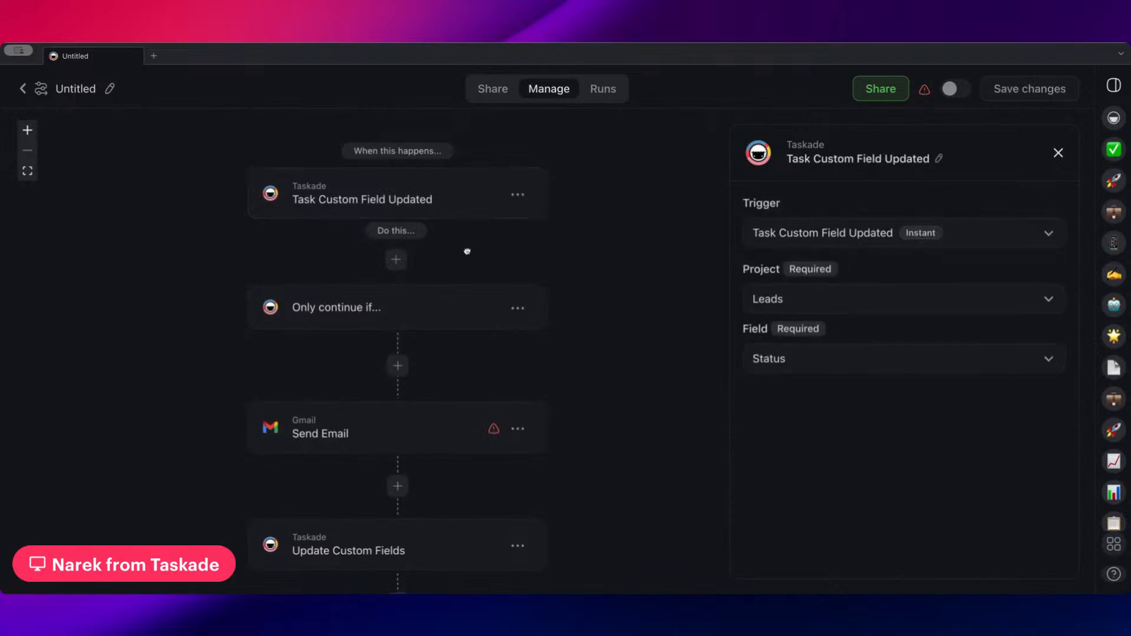
left_click(403, 249)
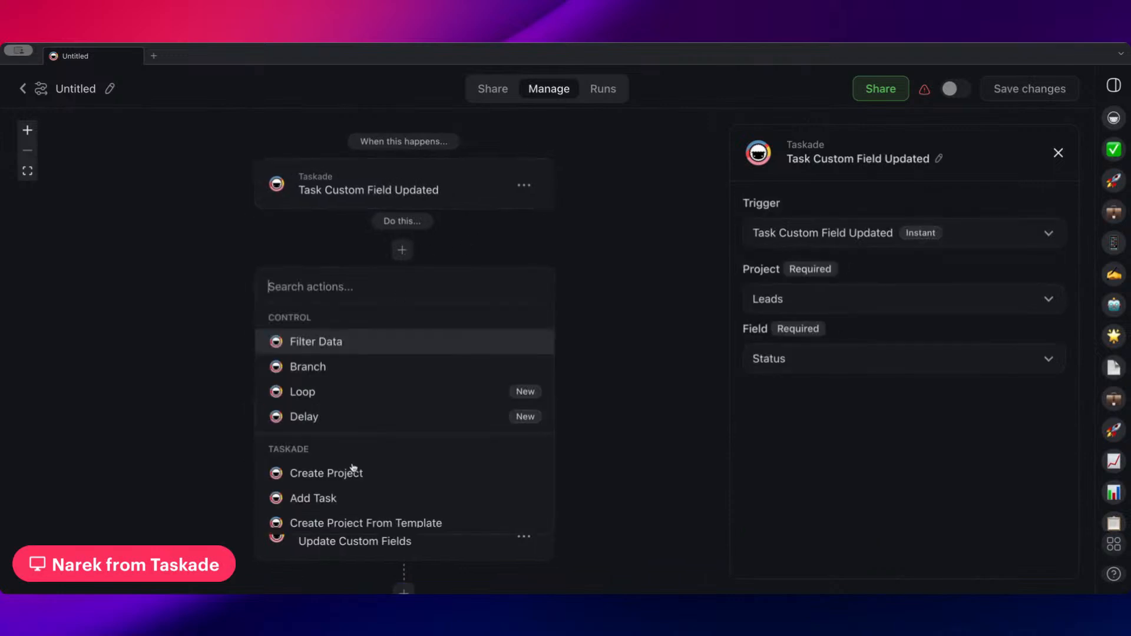
left_click(346, 366)
Set Path Conditions A to require that the trigger's Status exactly matches Demo Scheduled
left_click(226, 395)
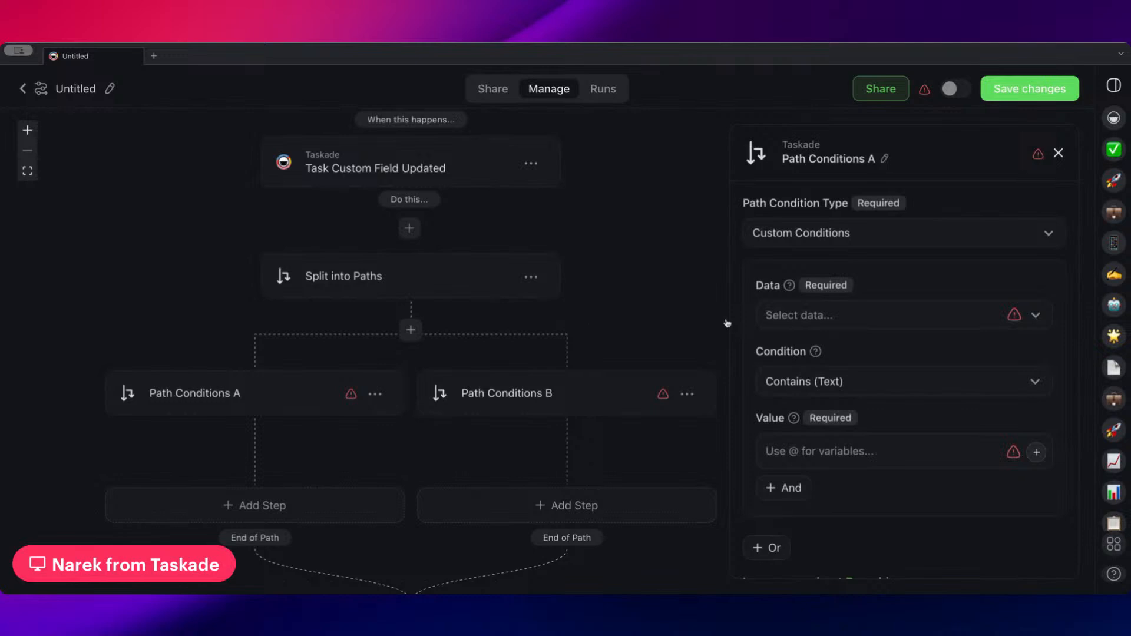
left_click_drag(490, 326, 600, 225)
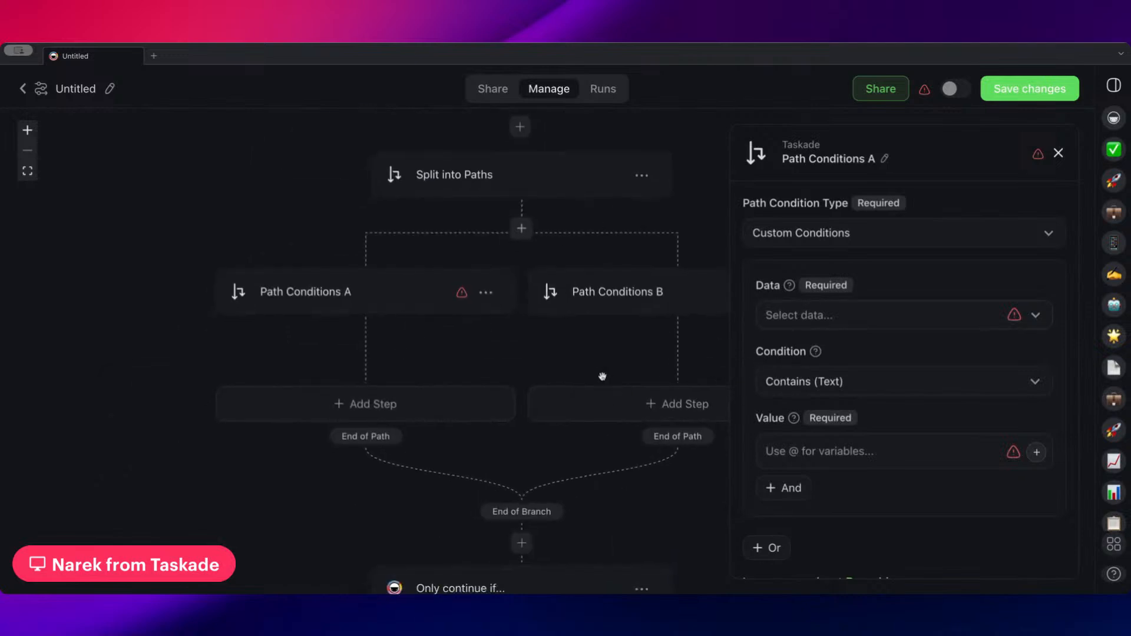
left_click(825, 315)
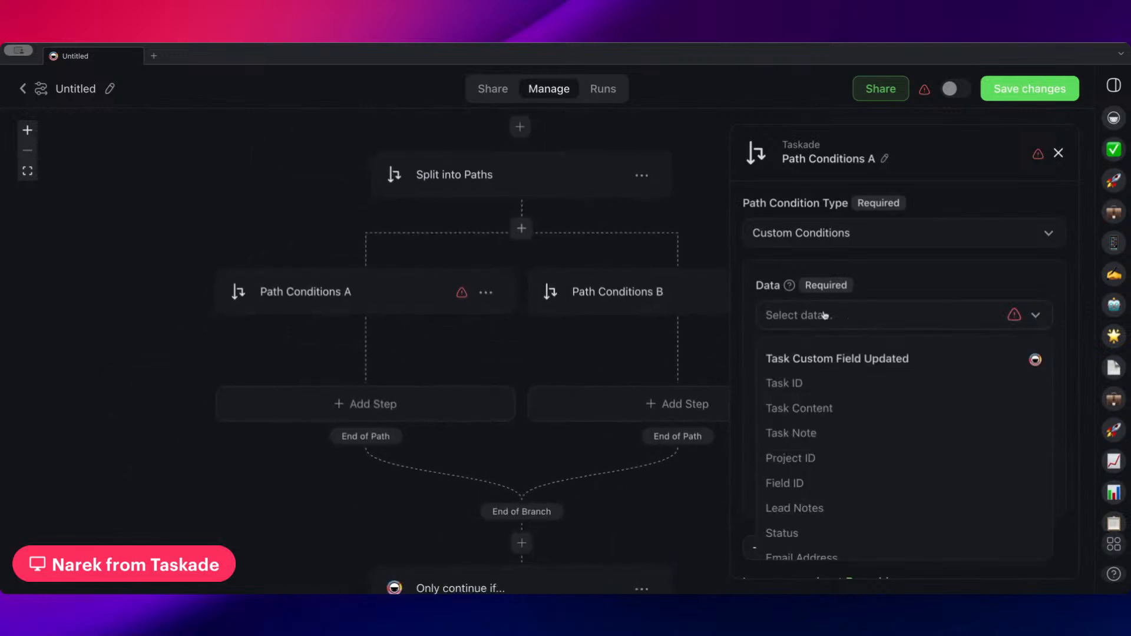
left_click(805, 513)
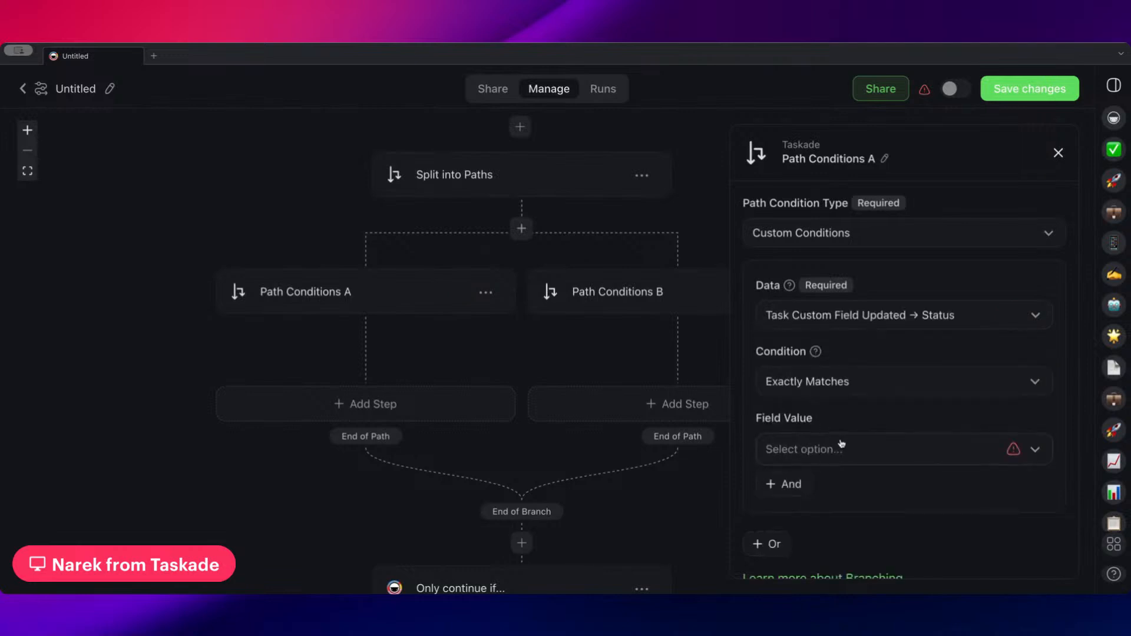
left_click(836, 462)
left_click(839, 359)
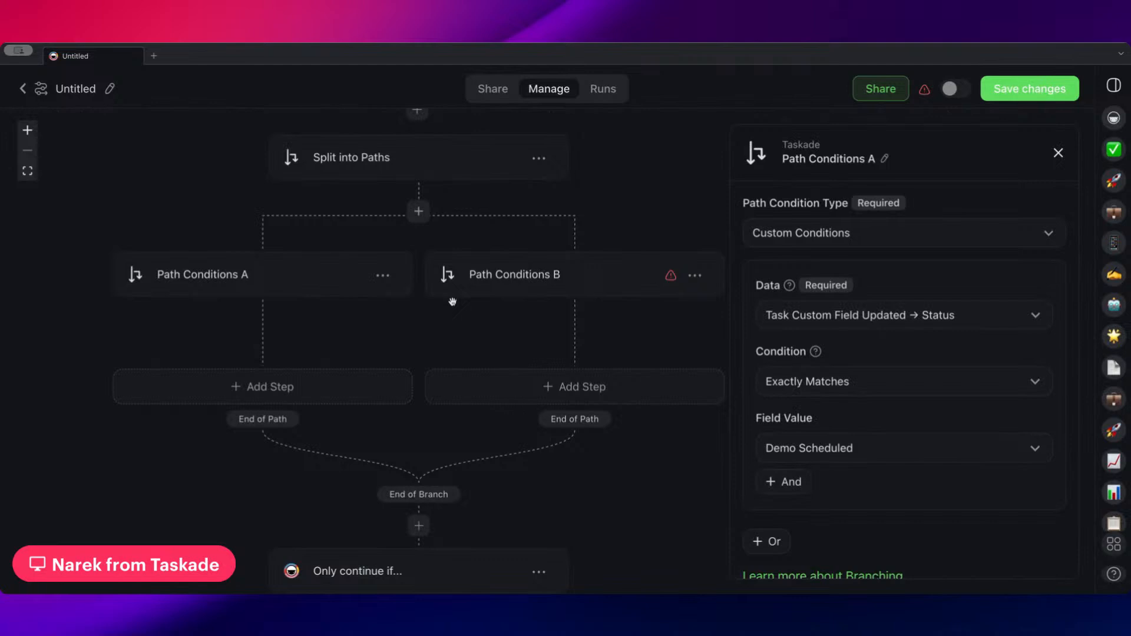
Review the branch and its trigger's settings, and add a third path to the Split into Paths step
left_click_drag(452, 301, 341, 294)
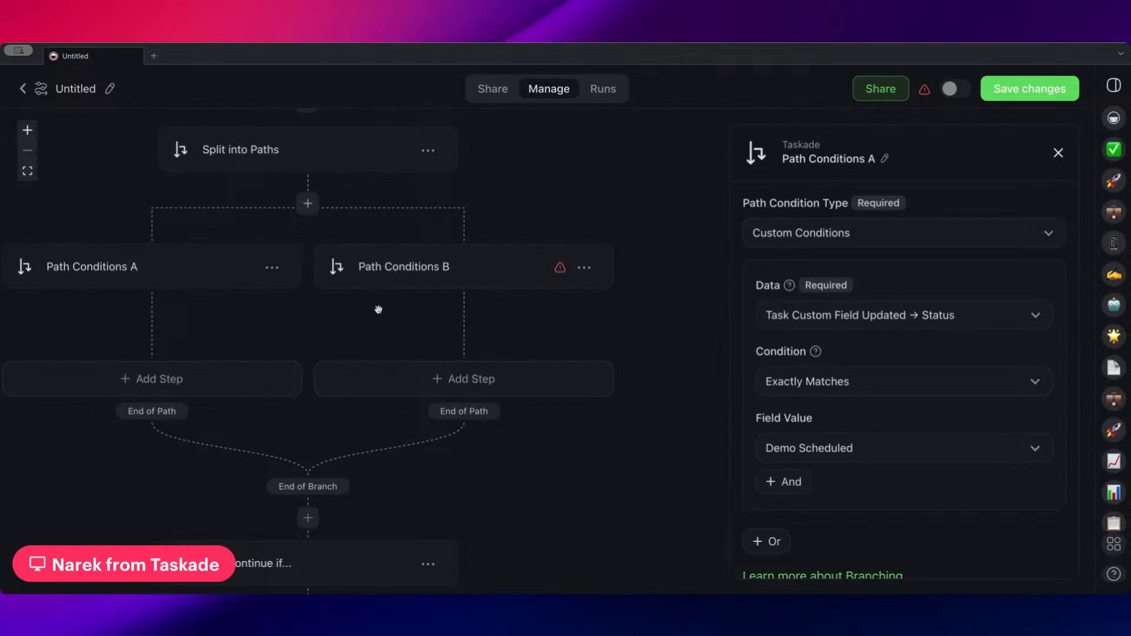
left_click_drag(366, 331, 430, 368)
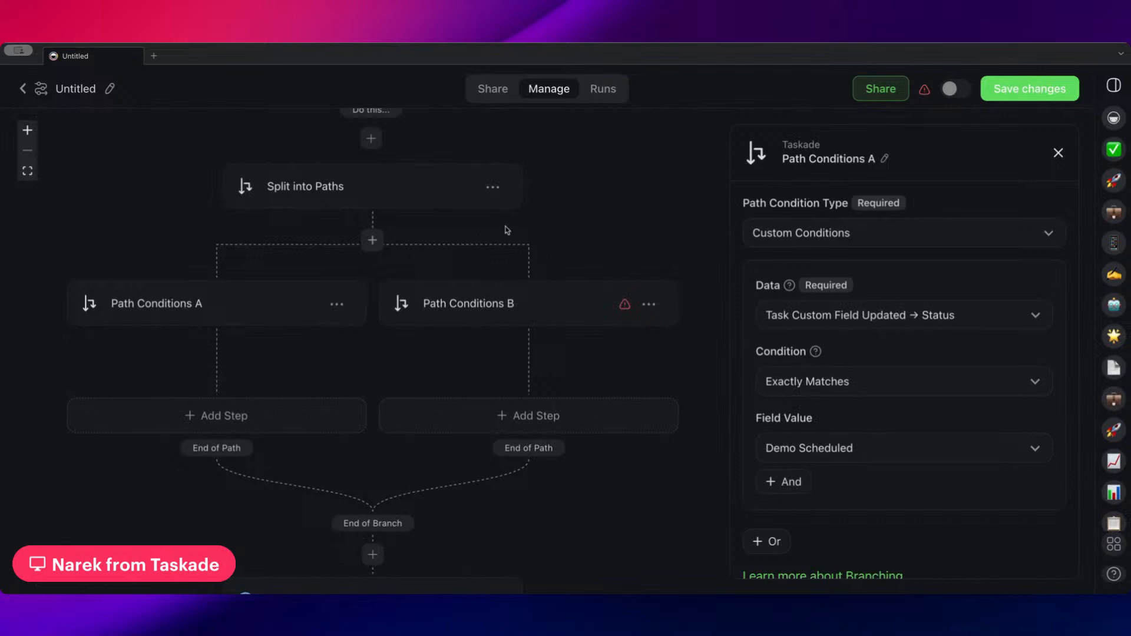
scroll(518, 292, "up", 3)
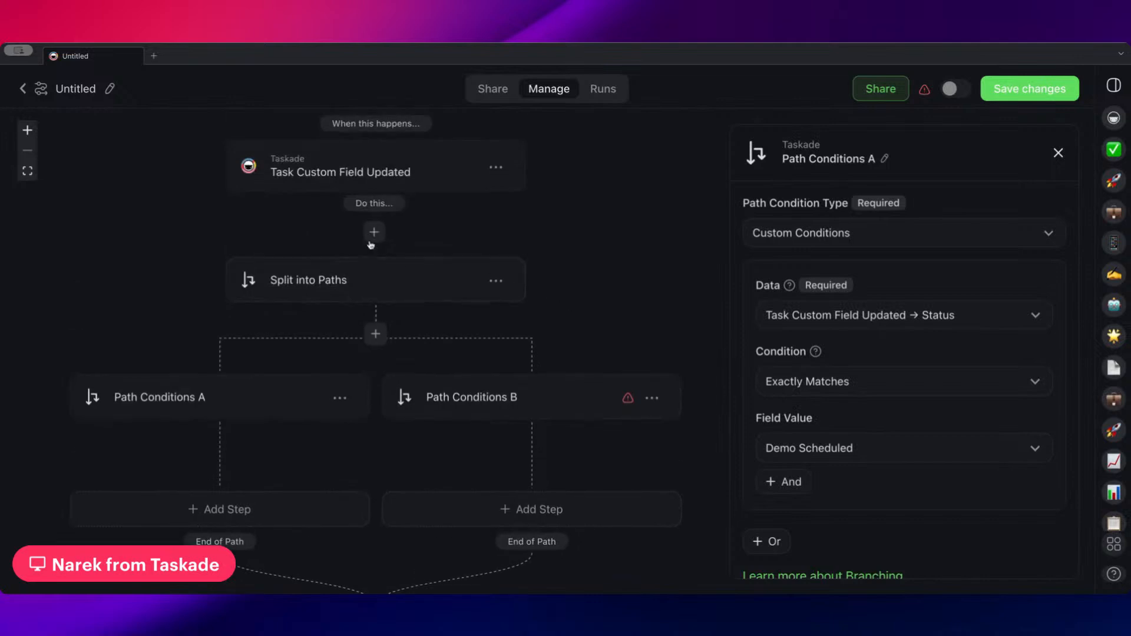
scroll(460, 241, "up", 1)
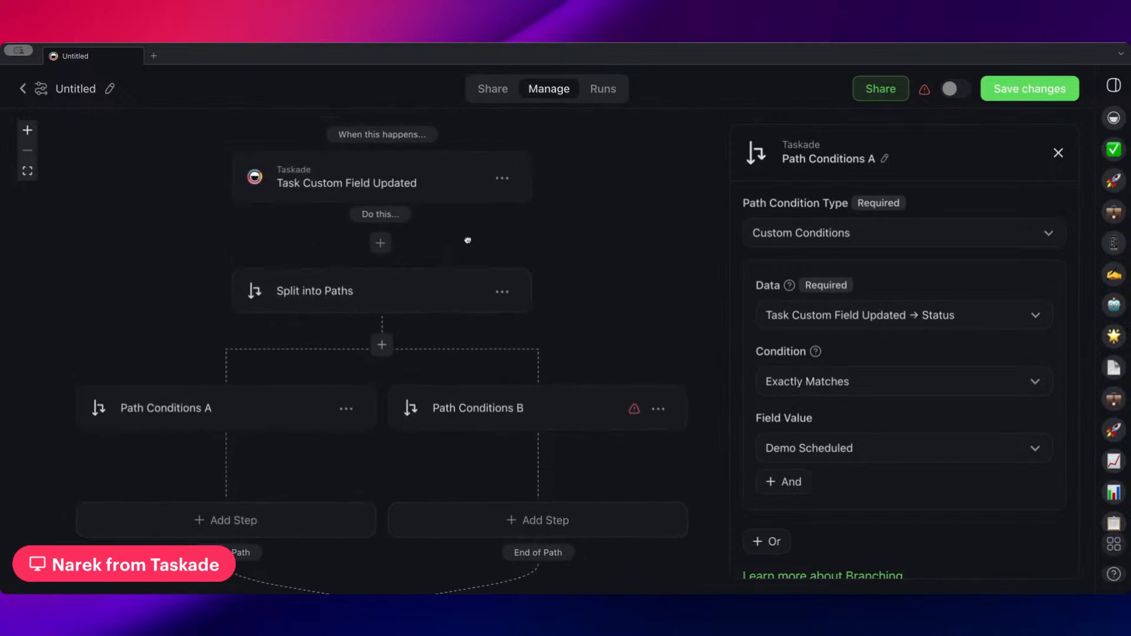
left_click(398, 198)
scroll(429, 269, "down", 1)
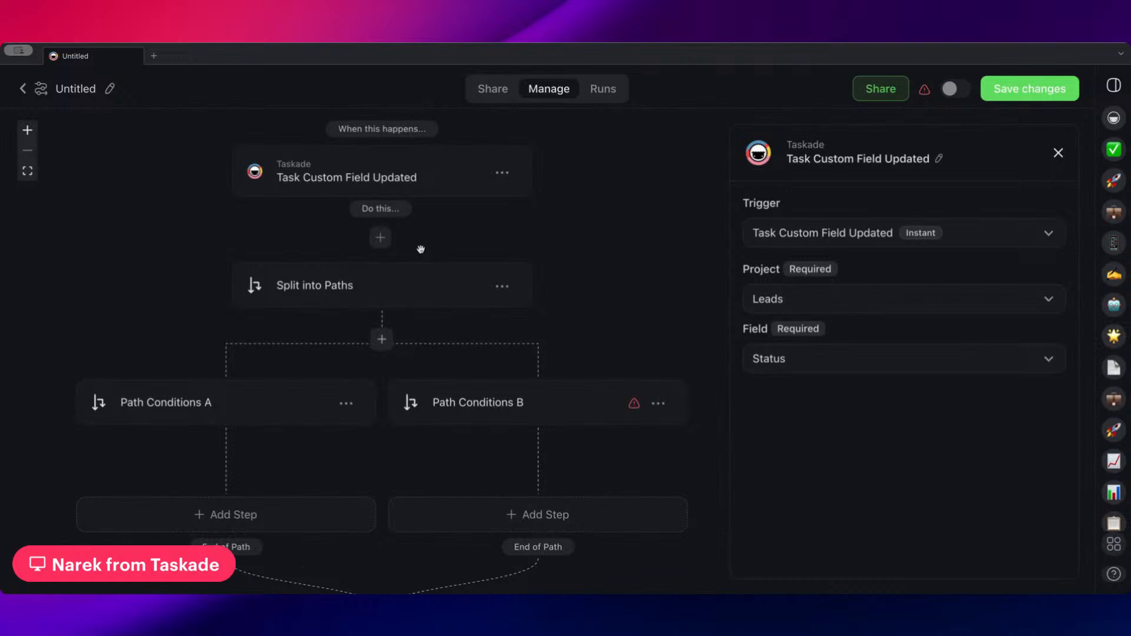
left_click(381, 340)
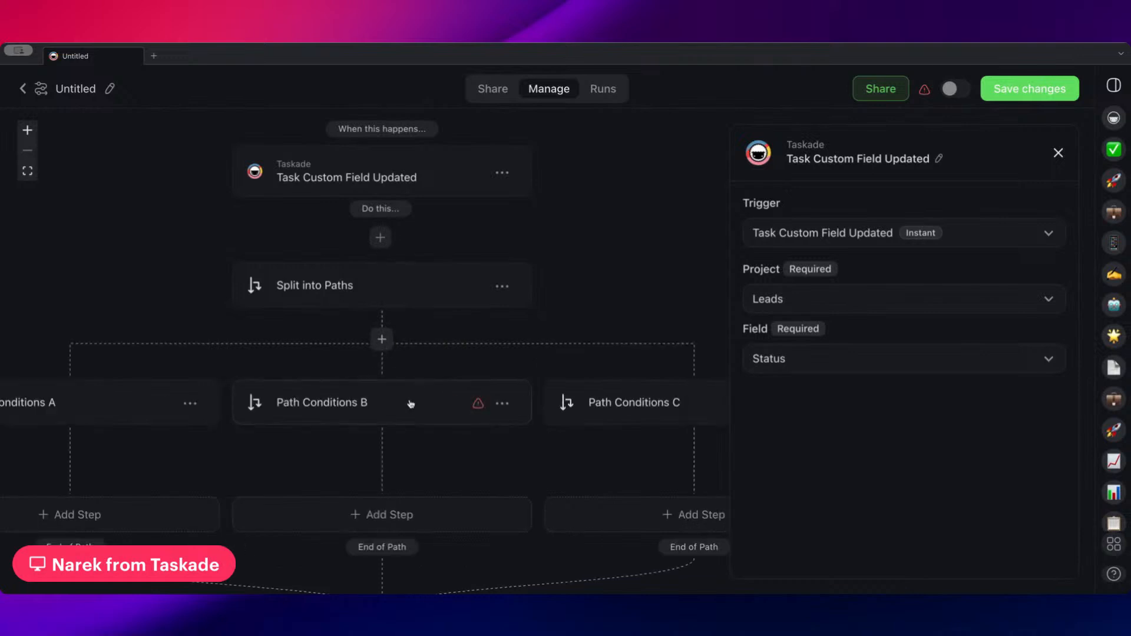
Add a Gmail Find Email(s) step to the path below Path Conditions A and have it return the first matching email
left_click(306, 423)
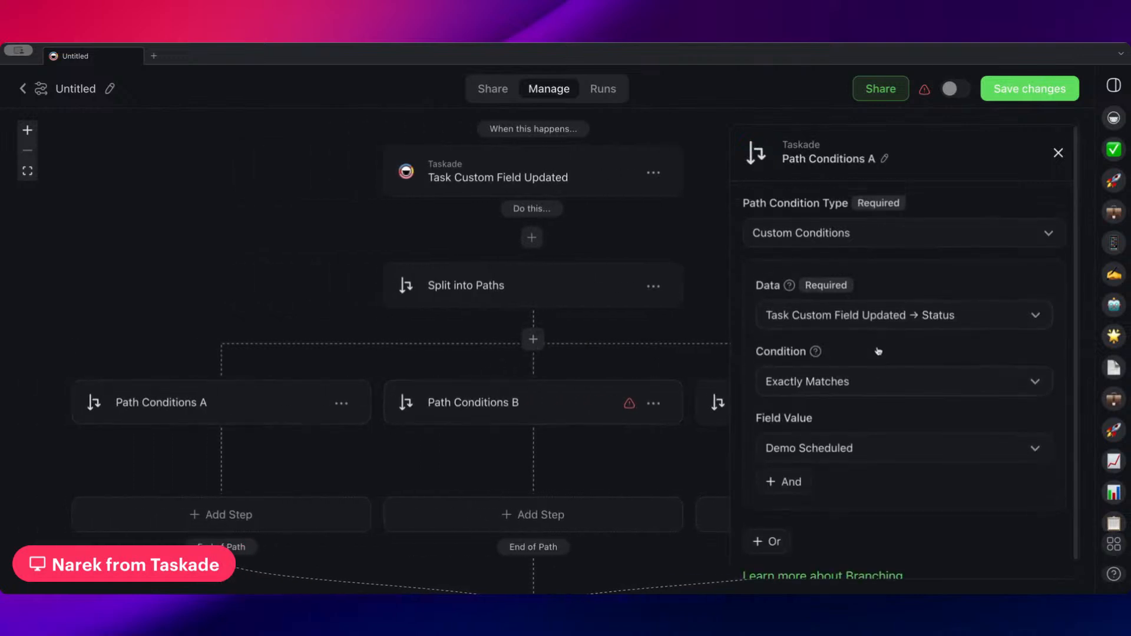
scroll(240, 441, "down", 2)
left_click(240, 442)
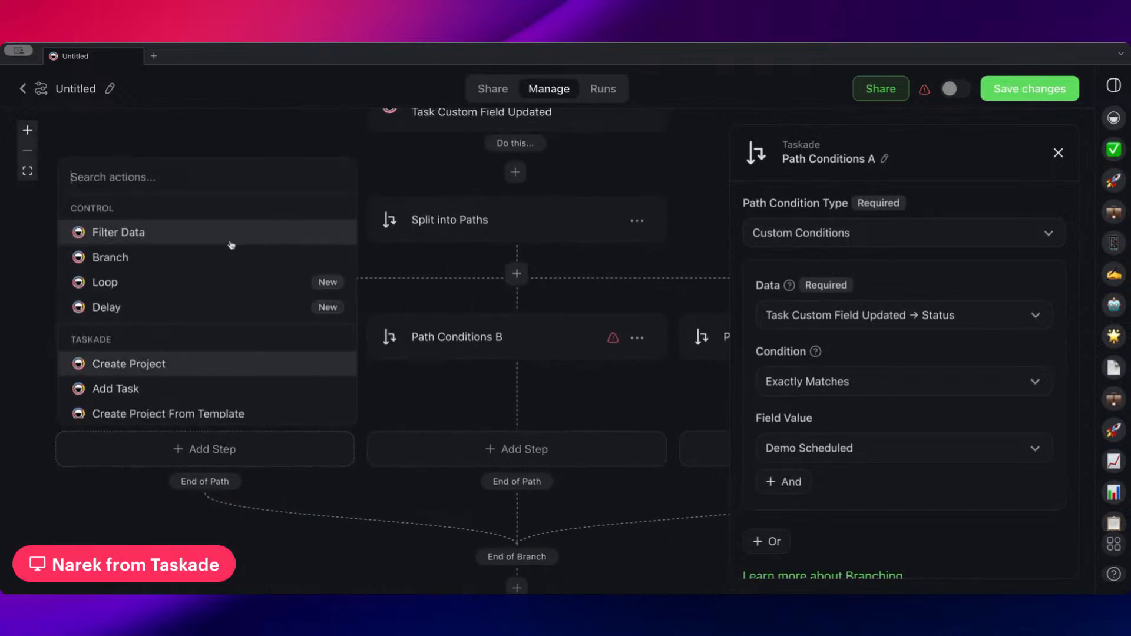
type("find")
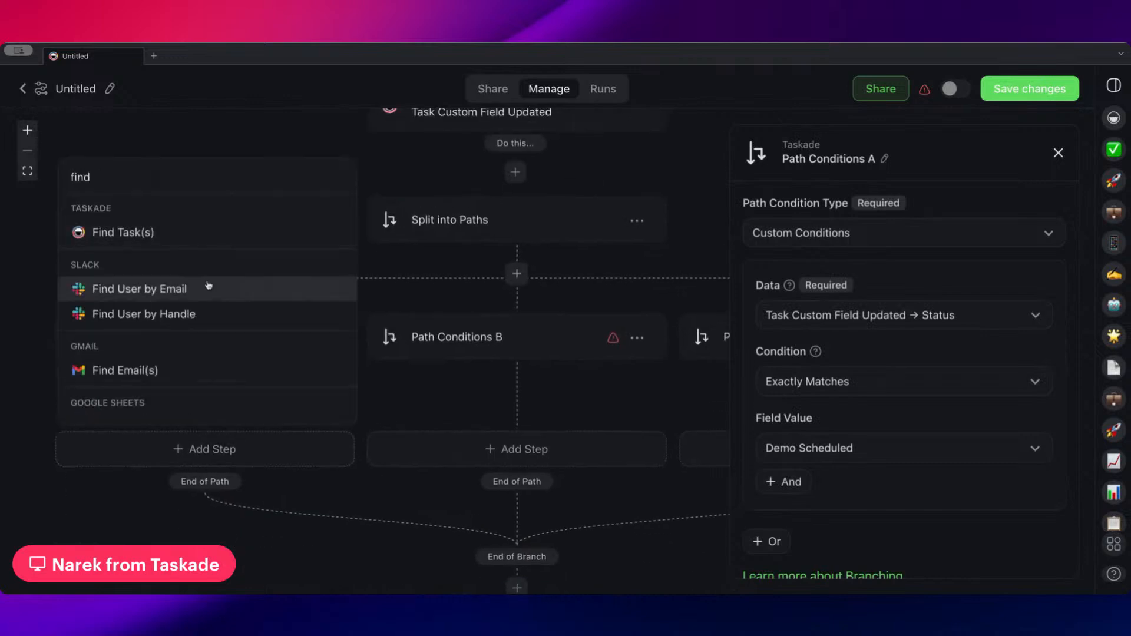
left_click(183, 371)
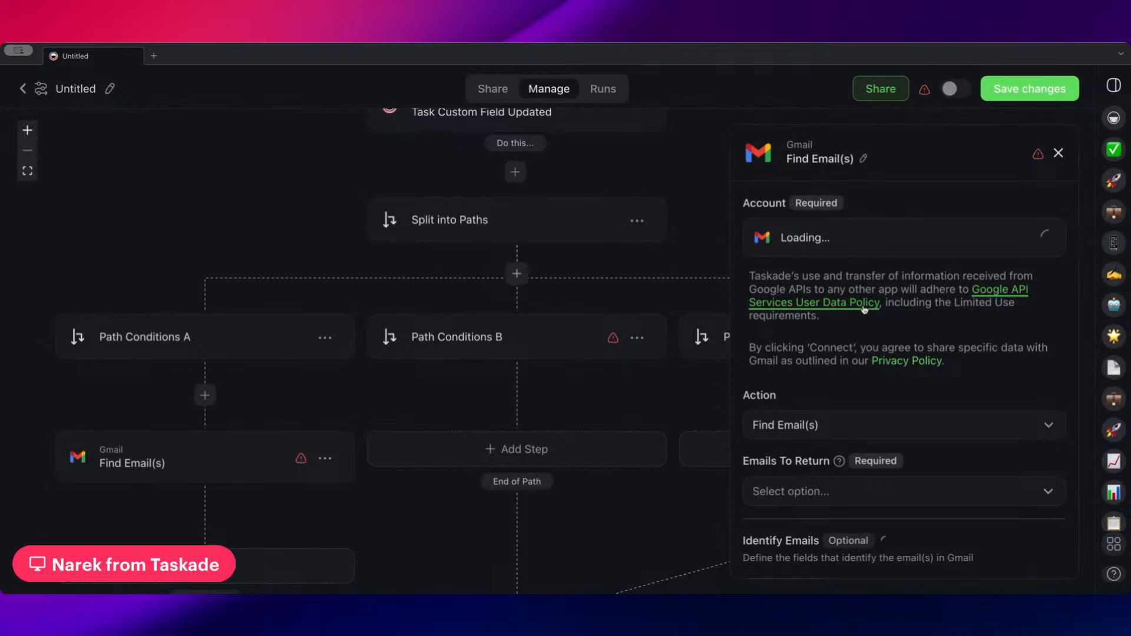
scroll(766, 307, "down", 1)
left_click(790, 410)
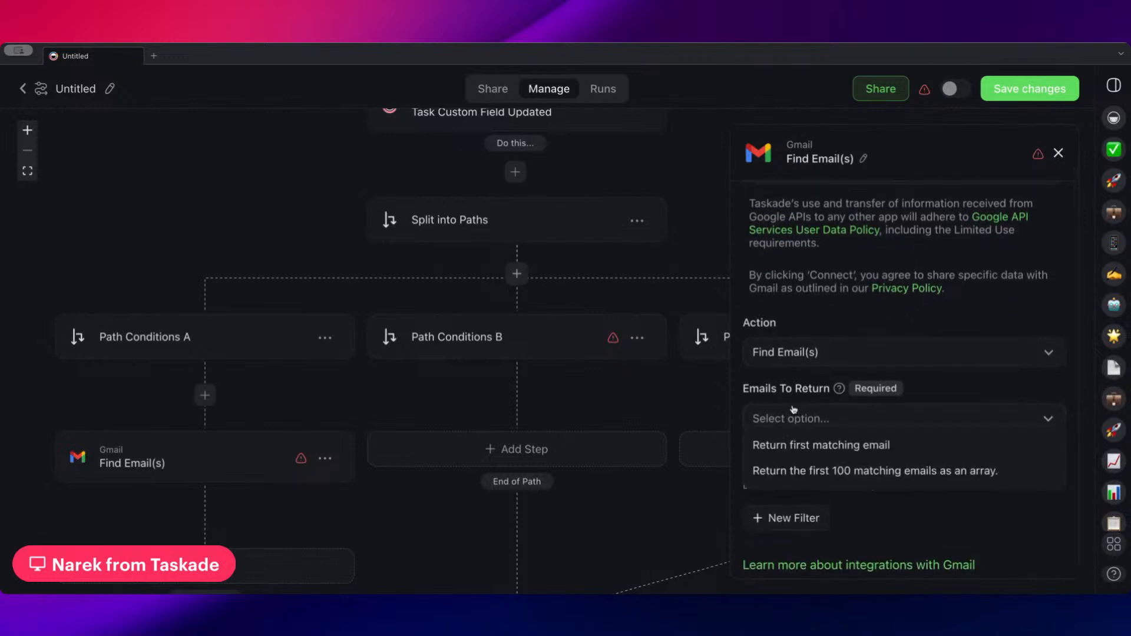
left_click(795, 445)
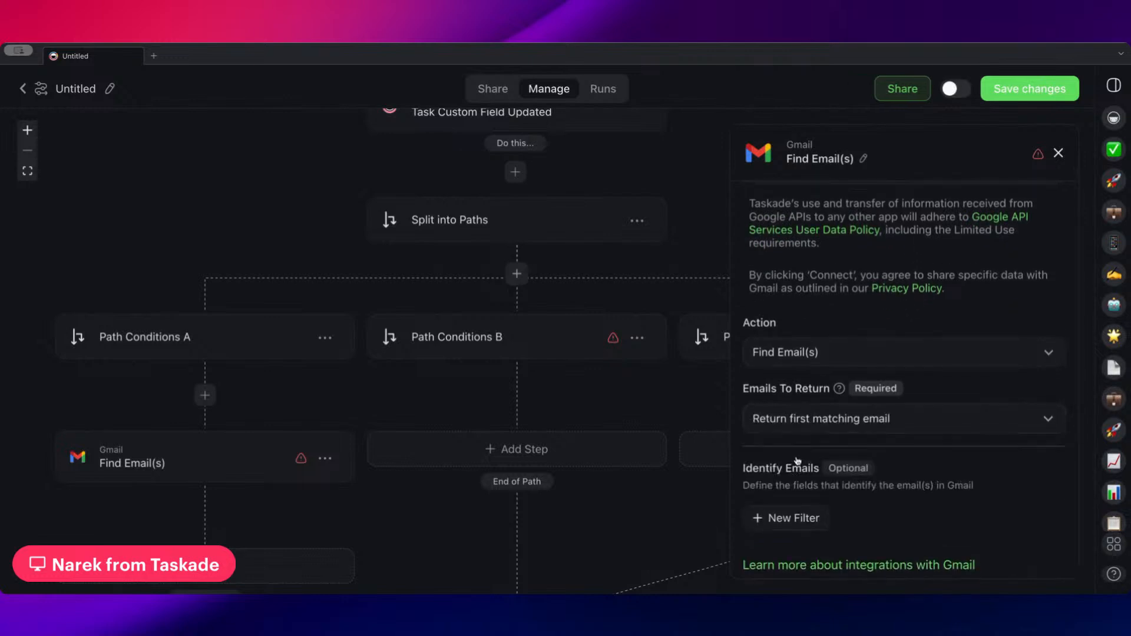
Add a filter to the Find Email(s) step requiring From to exactly match the trigger's Email Address variable
left_click(783, 510)
scroll(786, 483, "down", 4)
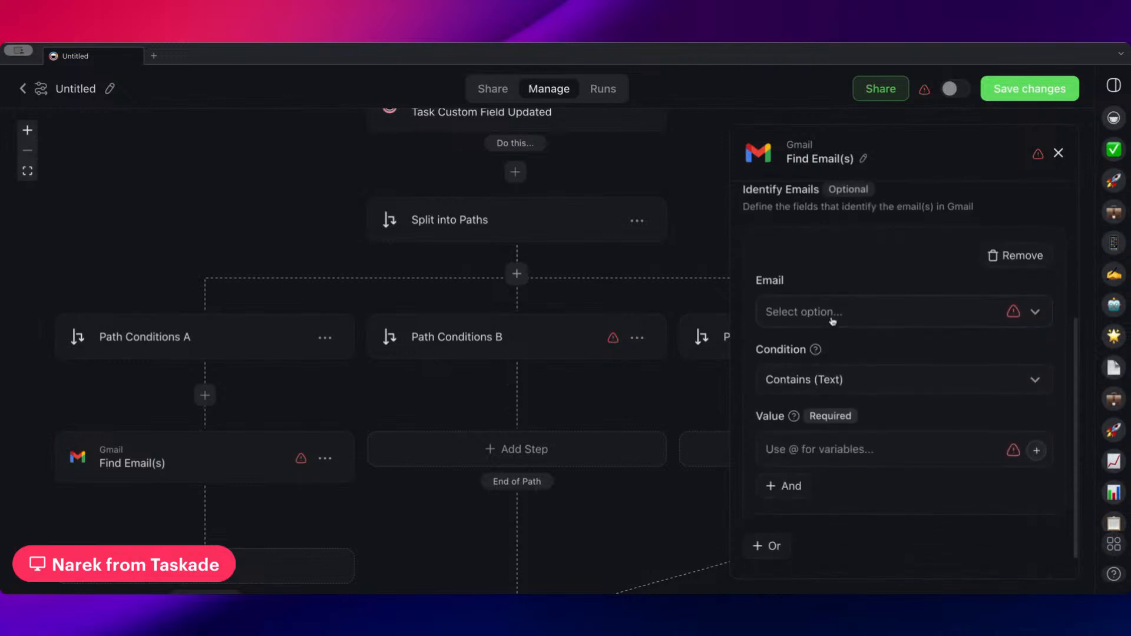
left_click(831, 319)
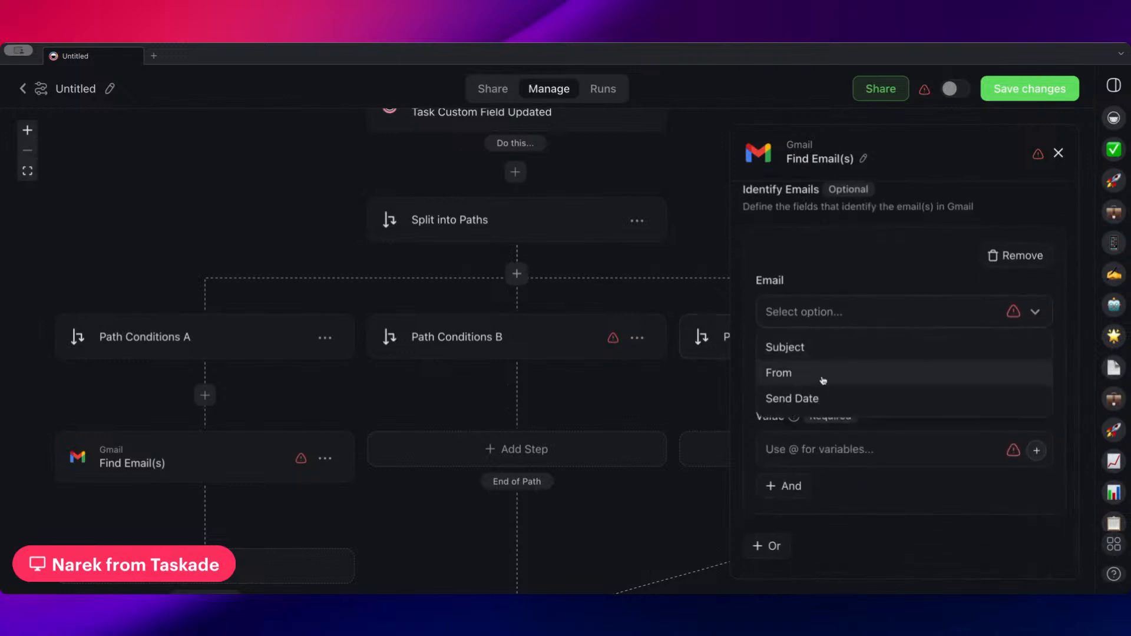
left_click(851, 255)
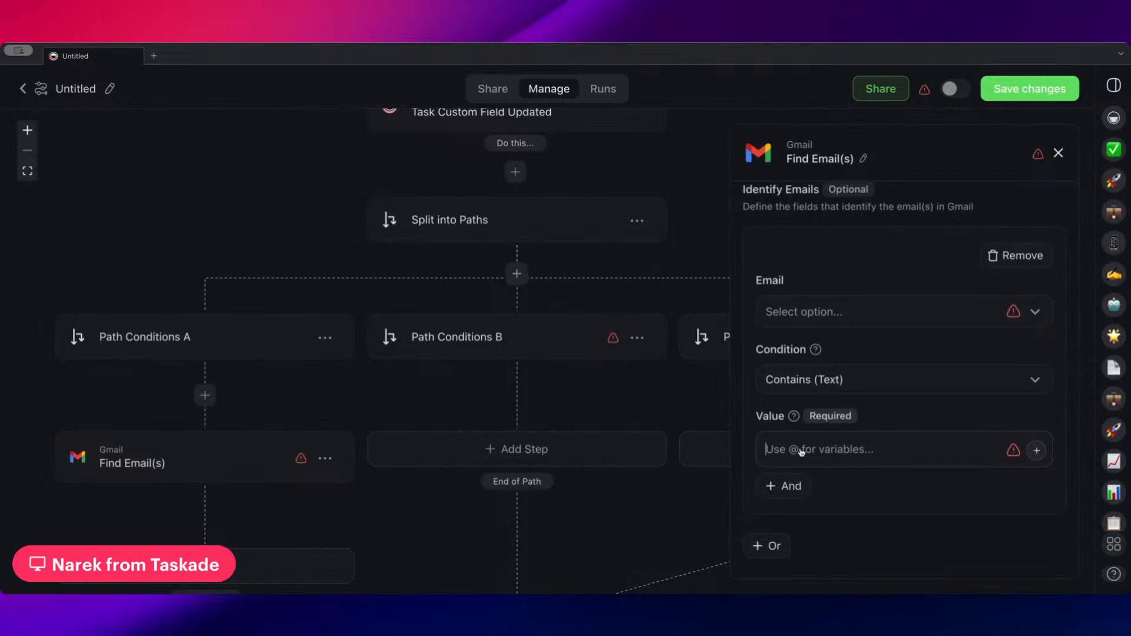
type("@")
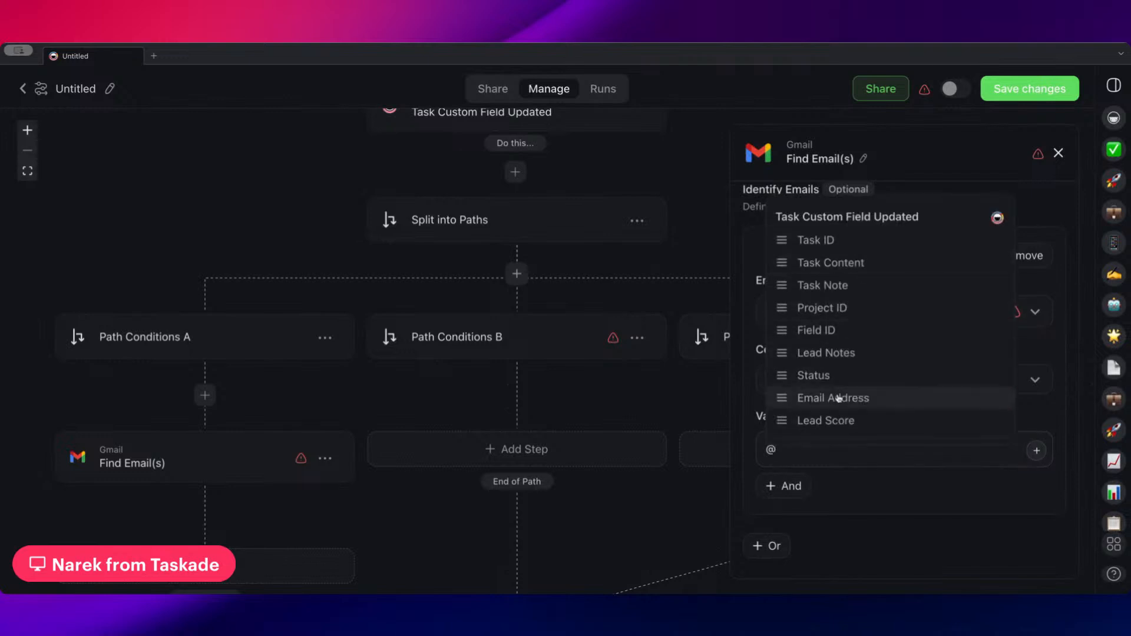
left_click(839, 398)
left_click(843, 321)
left_click(818, 374)
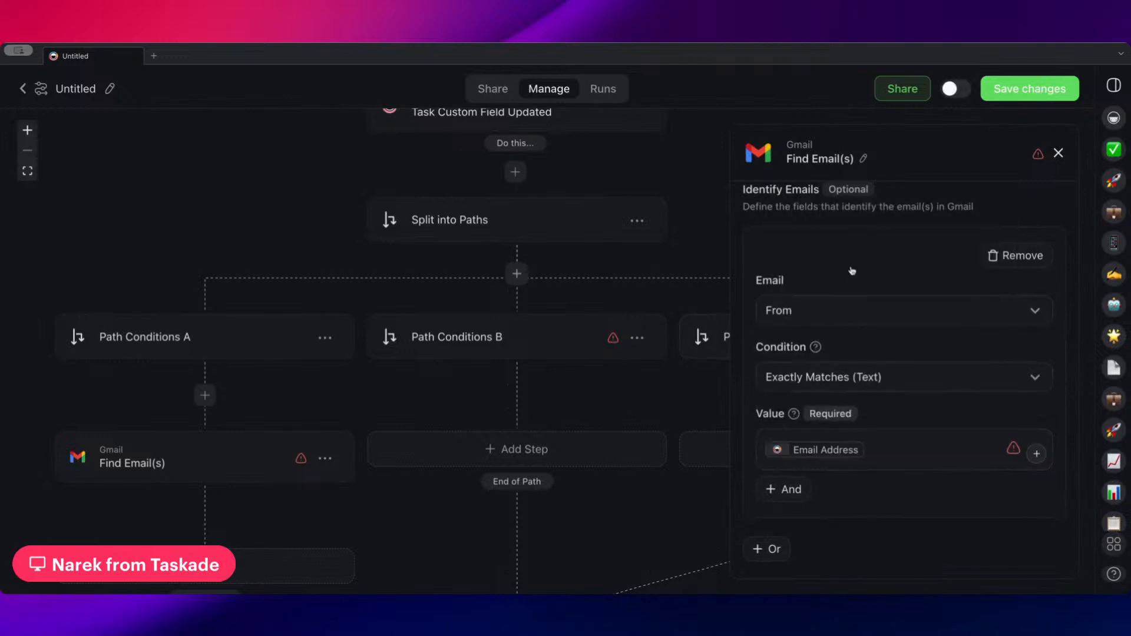
scroll(854, 283, "down", 1)
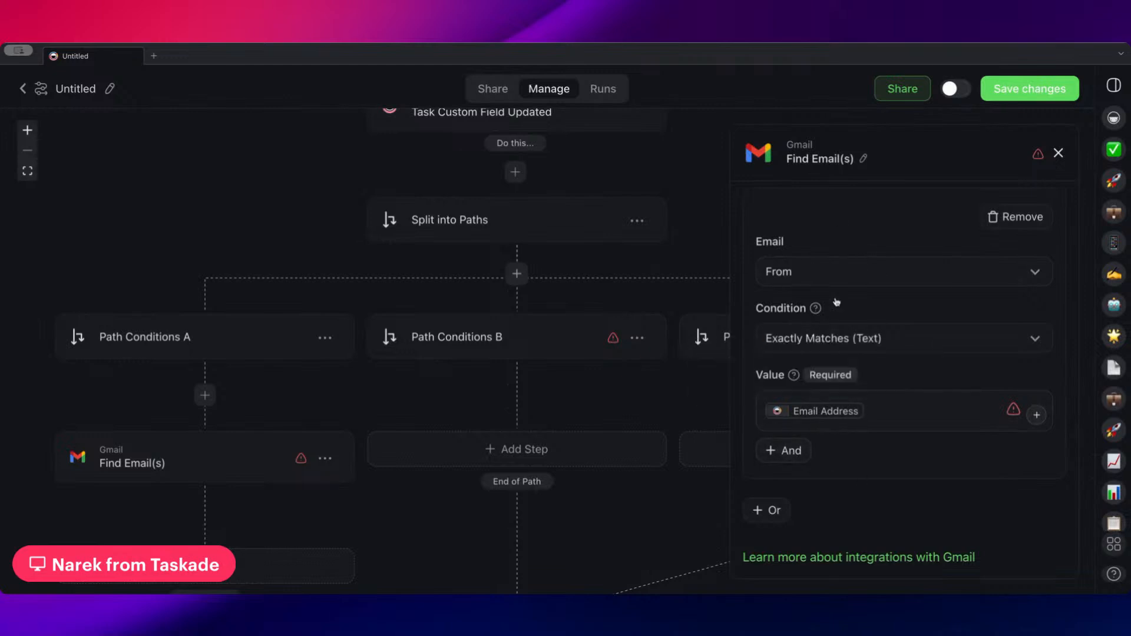
Add a Gmail Send Email step after Find Email(s) and look through the variables available for its recipient
scroll(333, 282, "down", 5)
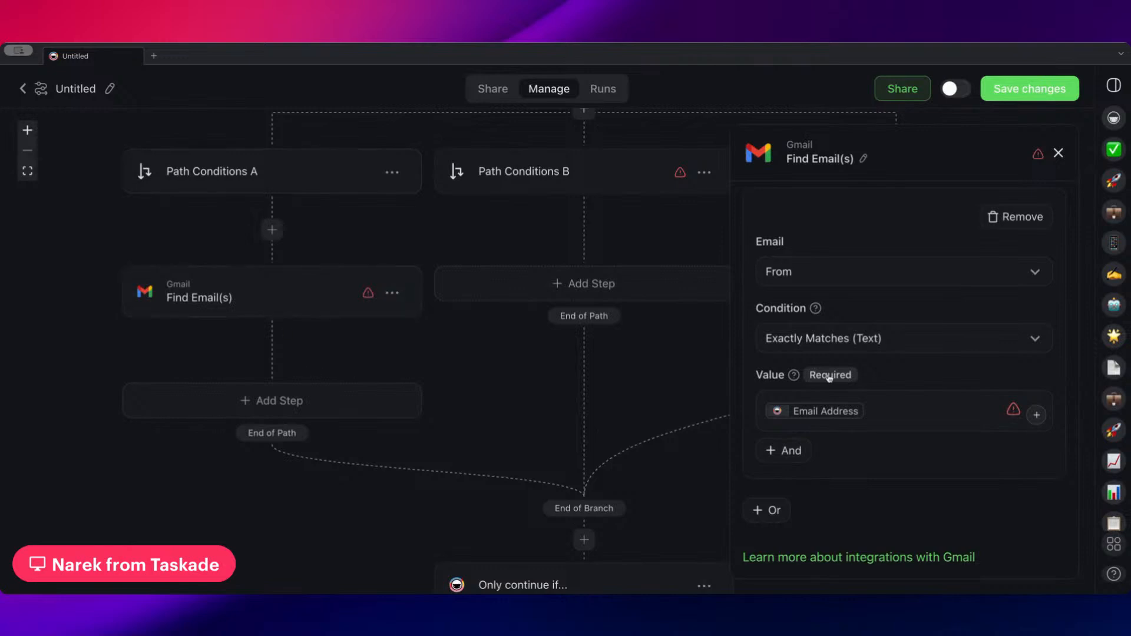
left_click(264, 400)
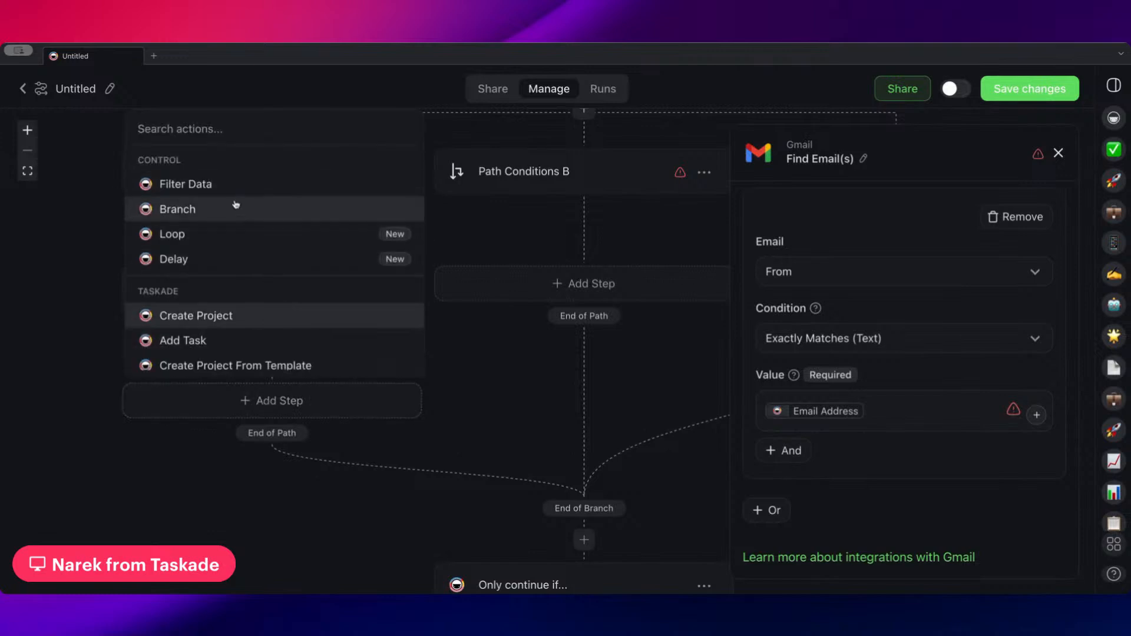
scroll(235, 316, "down", 1)
scroll(235, 315, "down", 10)
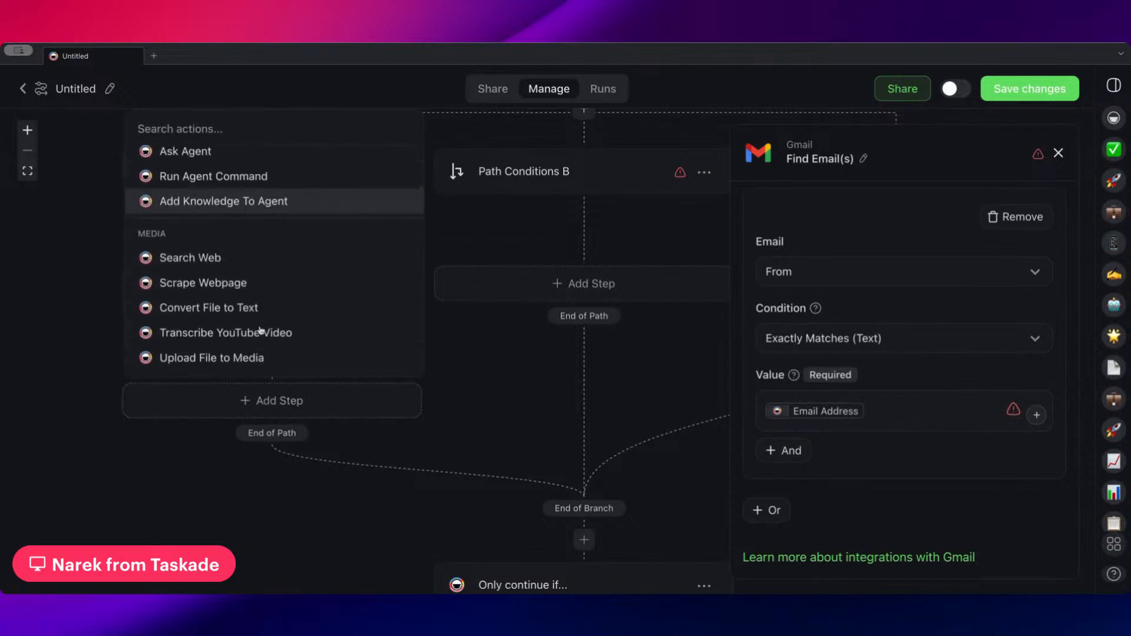
scroll(261, 329, "down", 6)
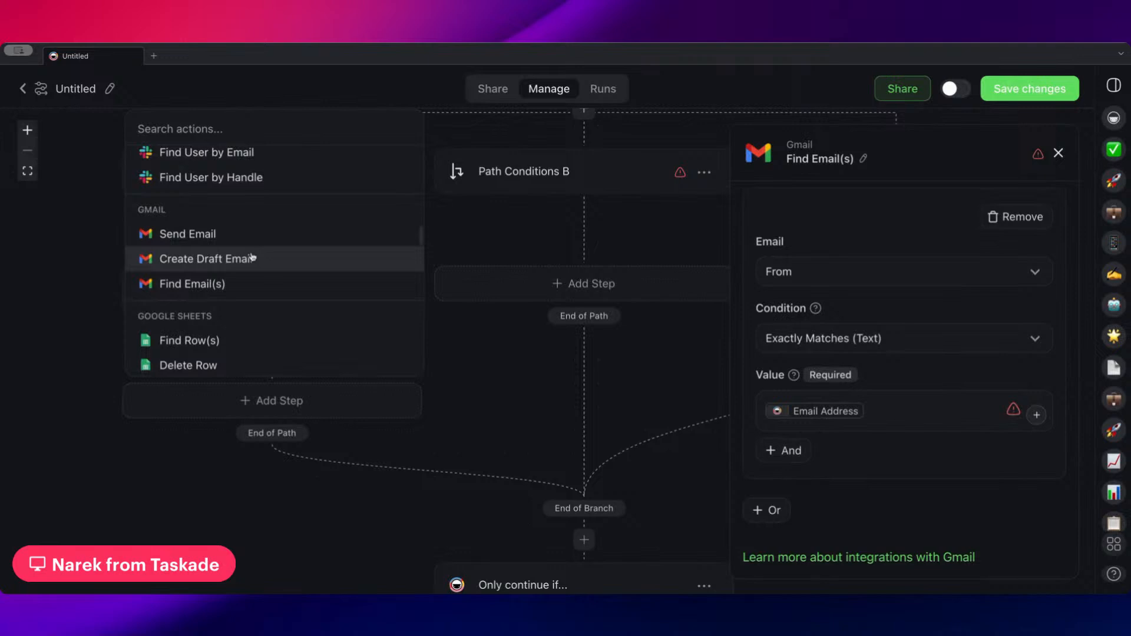
left_click(256, 233)
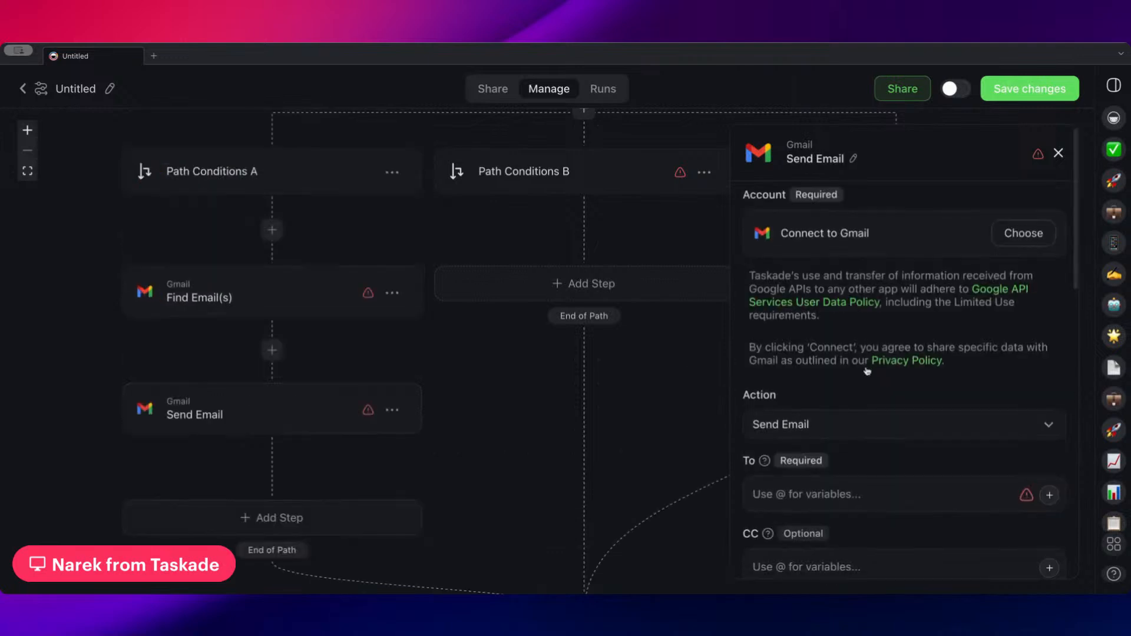
scroll(866, 371, "down", 2)
left_click(819, 366)
type("@")
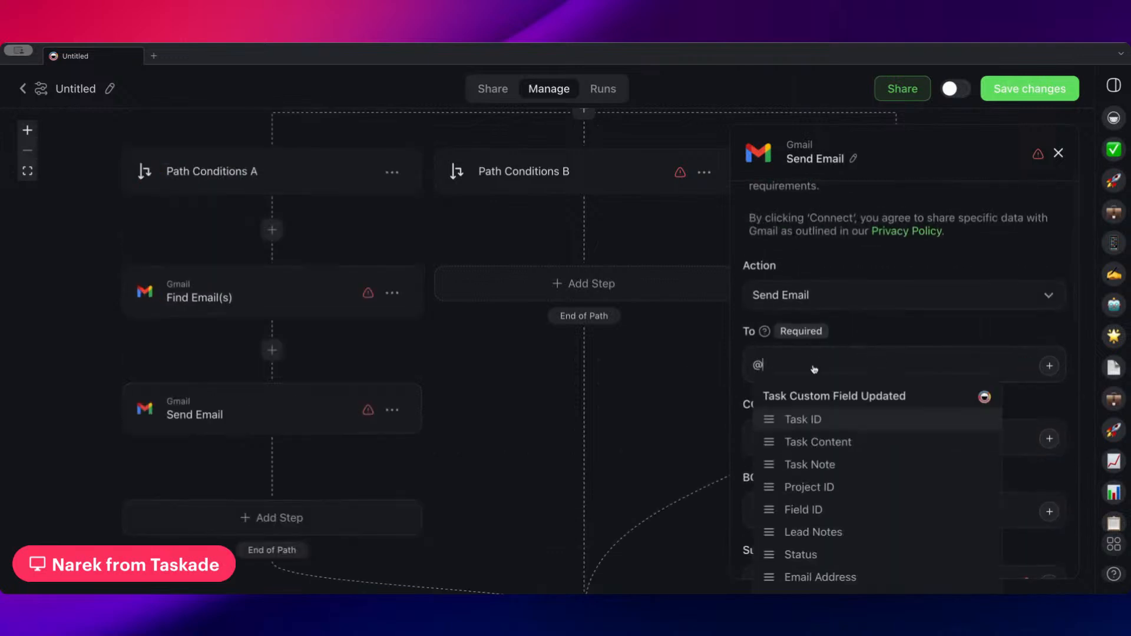
scroll(829, 432, "down", 1)
scroll(829, 431, "down", 3)
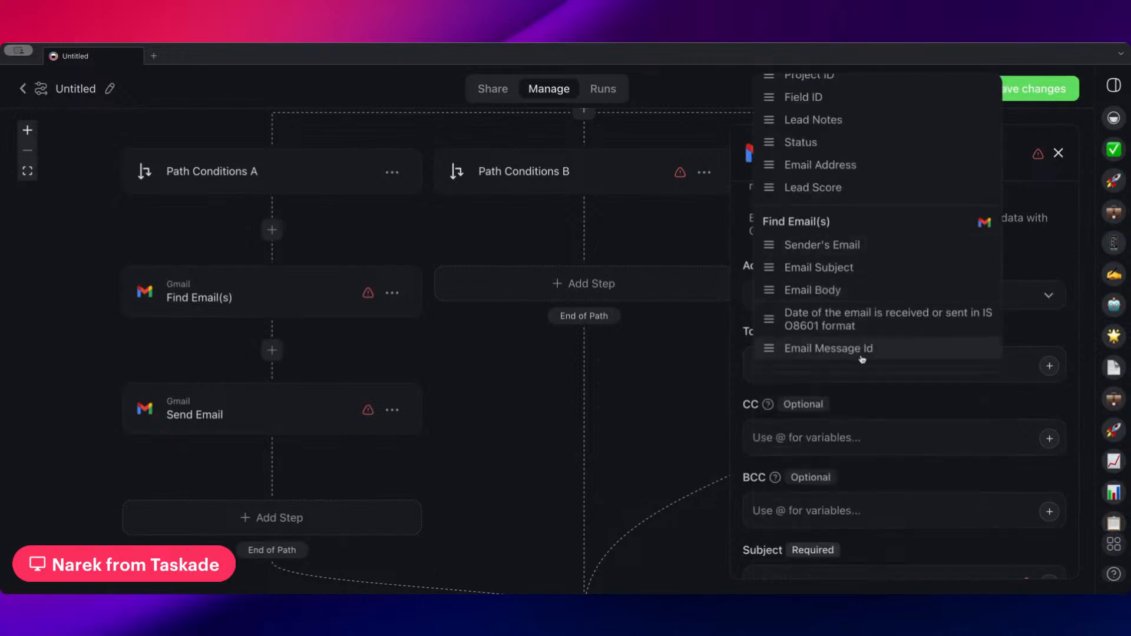
left_click(866, 398)
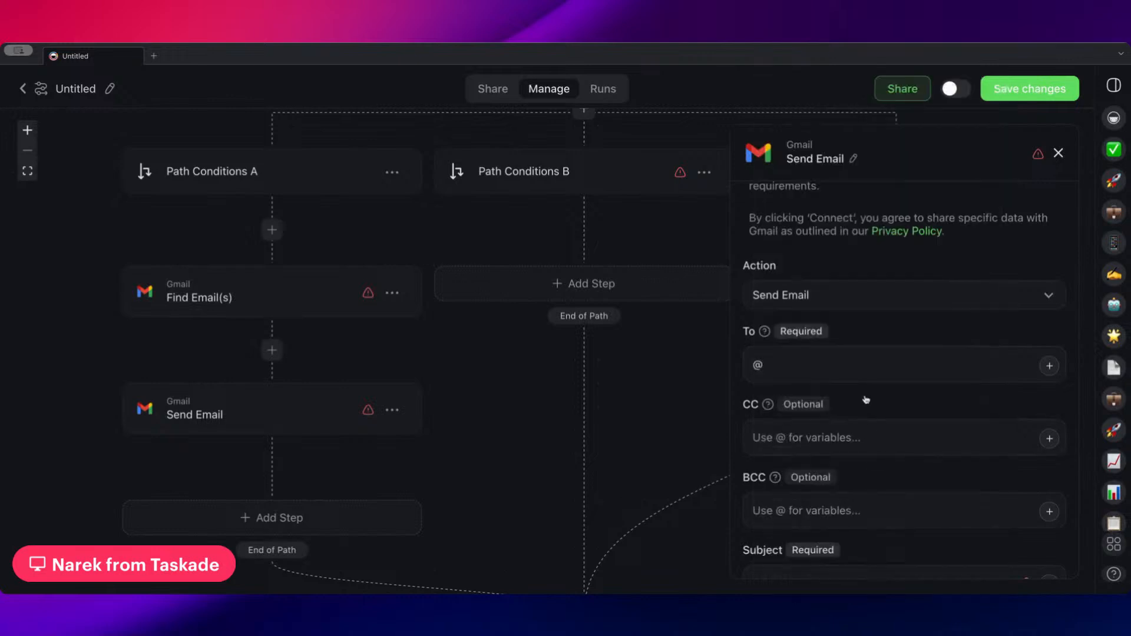
Delete the Gmail Send Email step that follows Find Email(s)
left_click(272, 359)
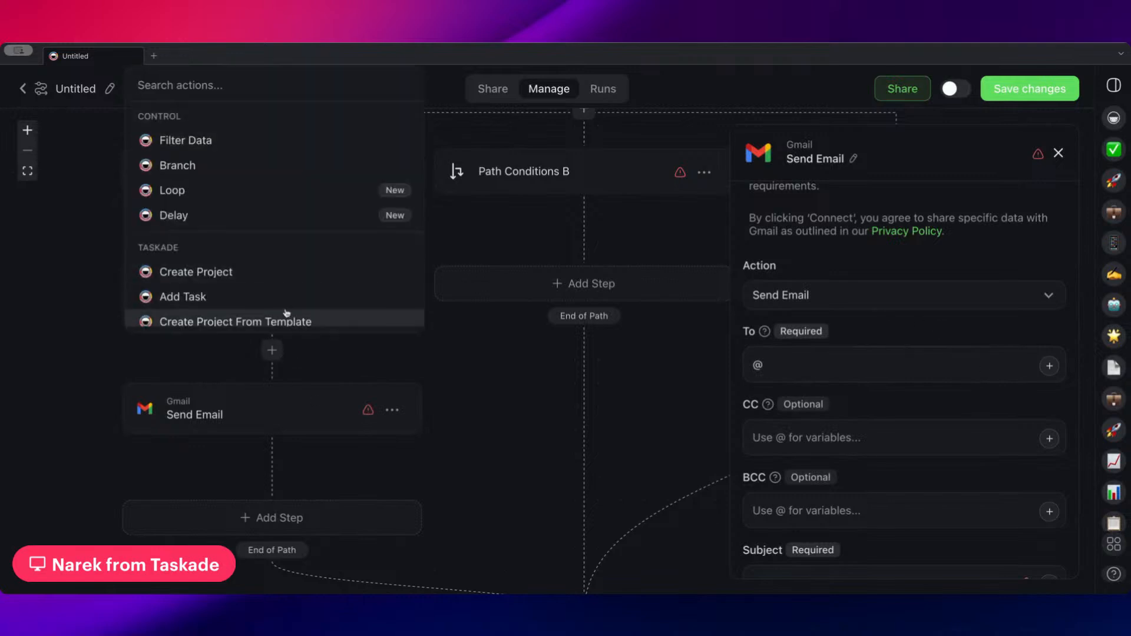
left_click(489, 384)
left_click(393, 411)
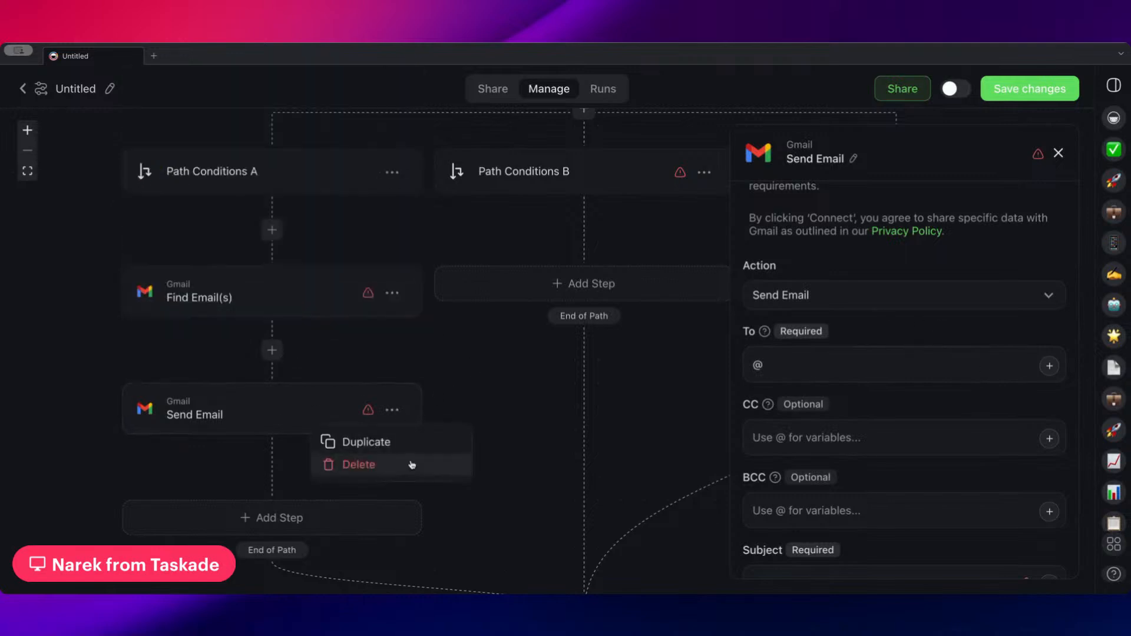
left_click(407, 463)
Add a Filter Data step after Find Email(s) that continues only if the found Email Message Id is empty
left_click(280, 401)
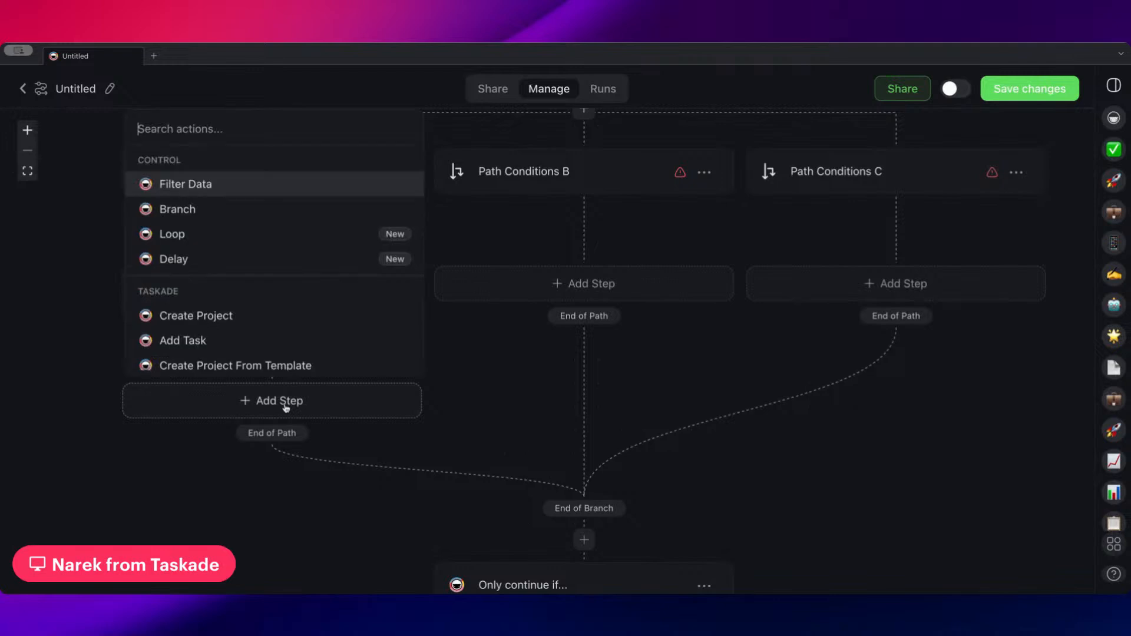
left_click(244, 192)
left_click(842, 250)
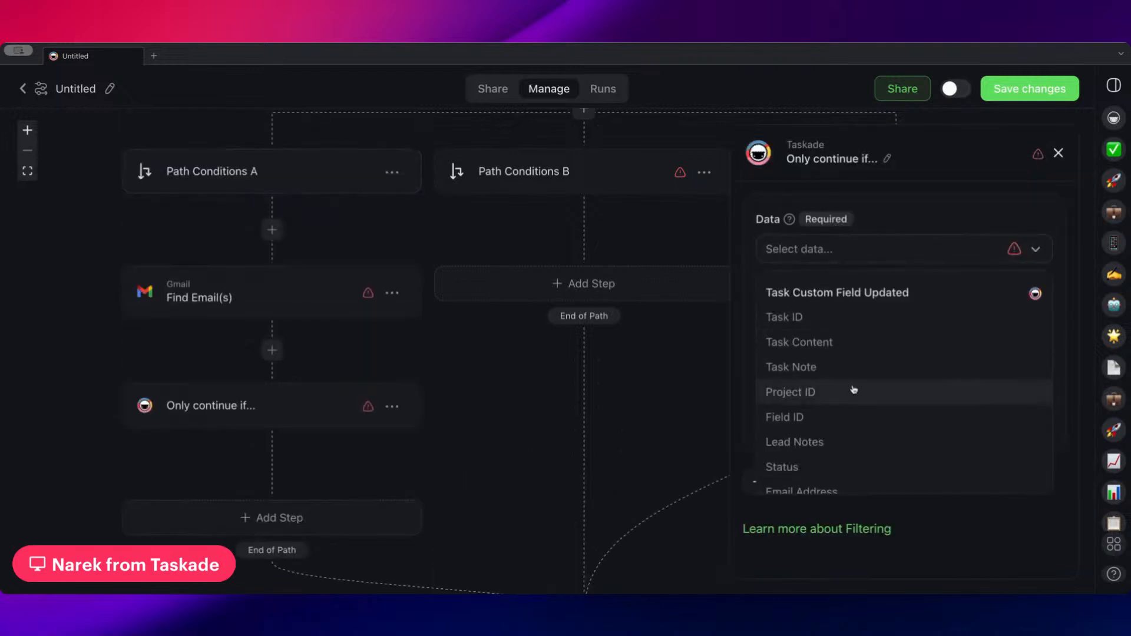
scroll(857, 383, "down", 4)
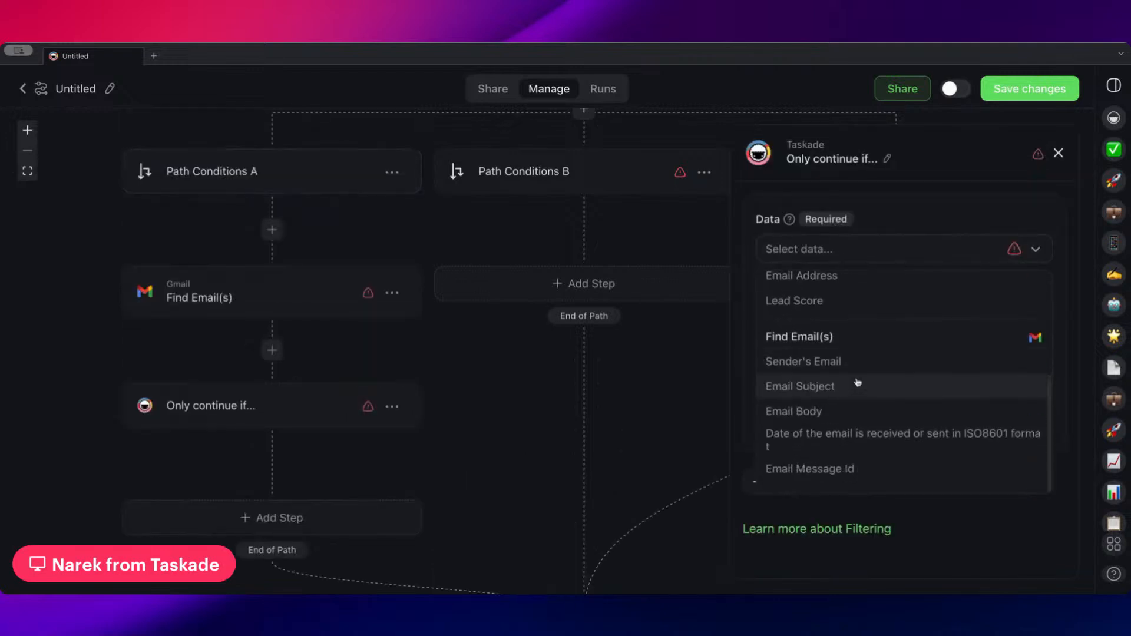
left_click(853, 477)
left_click(877, 316)
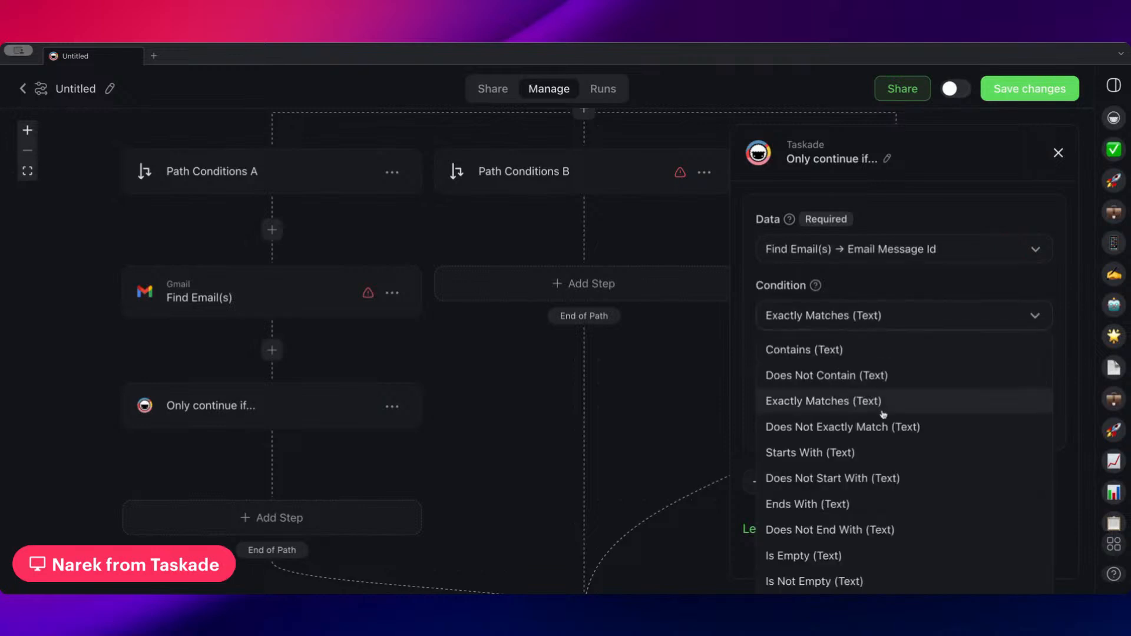
left_click(856, 555)
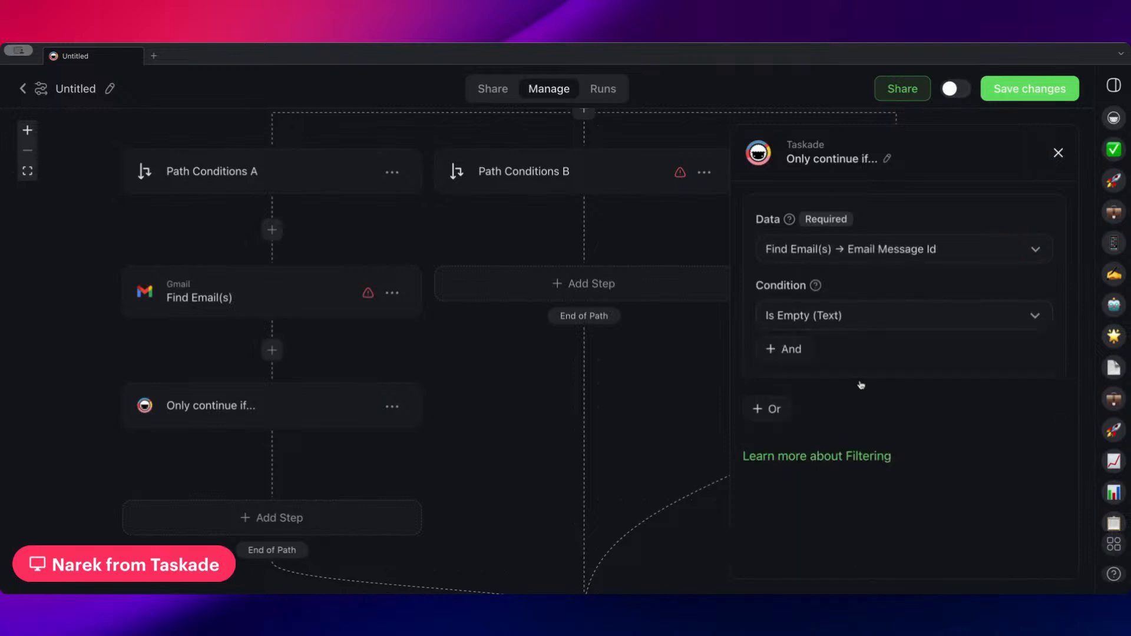
Change the data checked by the path's new filter to the Email Body from Find Email(s)
left_click(944, 254)
scroll(894, 406, "down", 3)
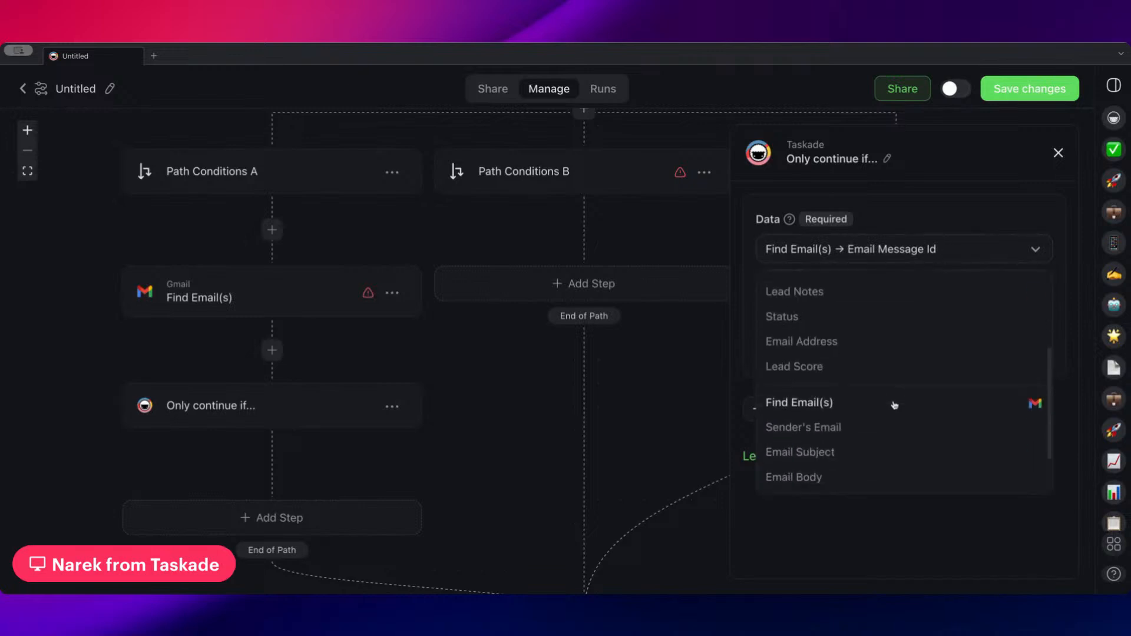
scroll(894, 405, "down", 2)
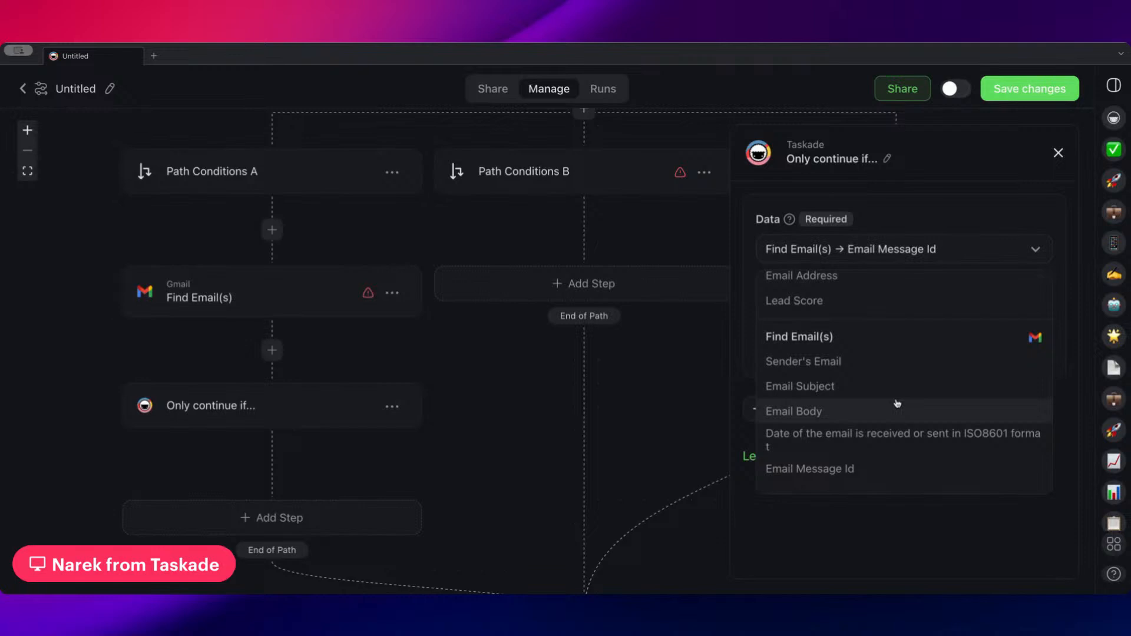
left_click(857, 411)
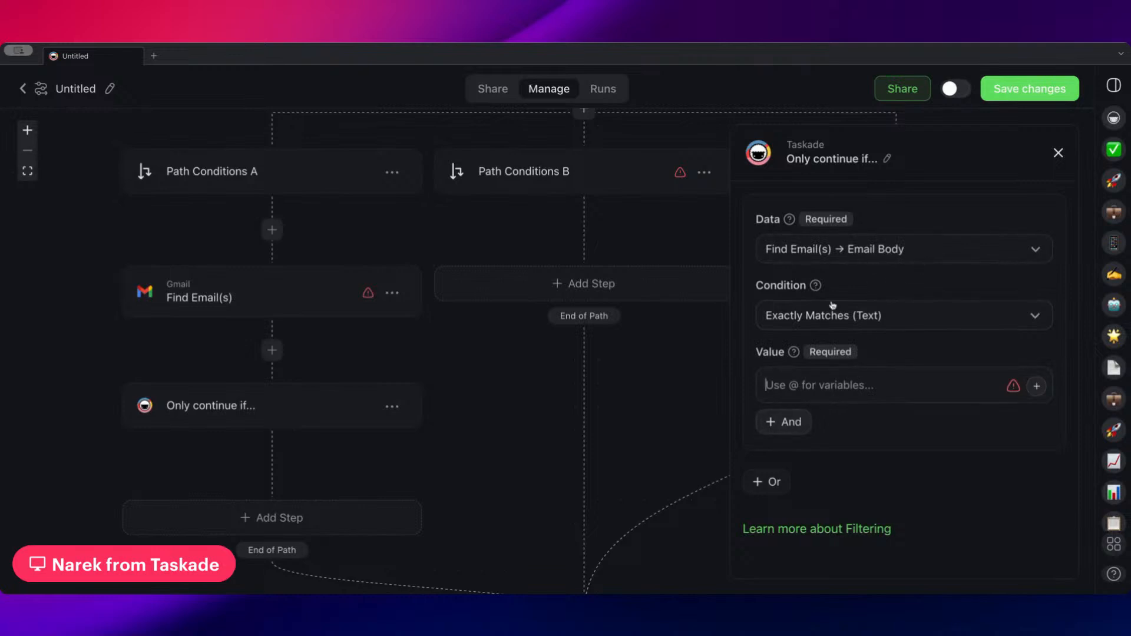
Set the path's filter to continue only if Find Email(s) Sender's Email exactly matches the trigger's Email Address
left_click(888, 241)
scroll(866, 327, "down", 4)
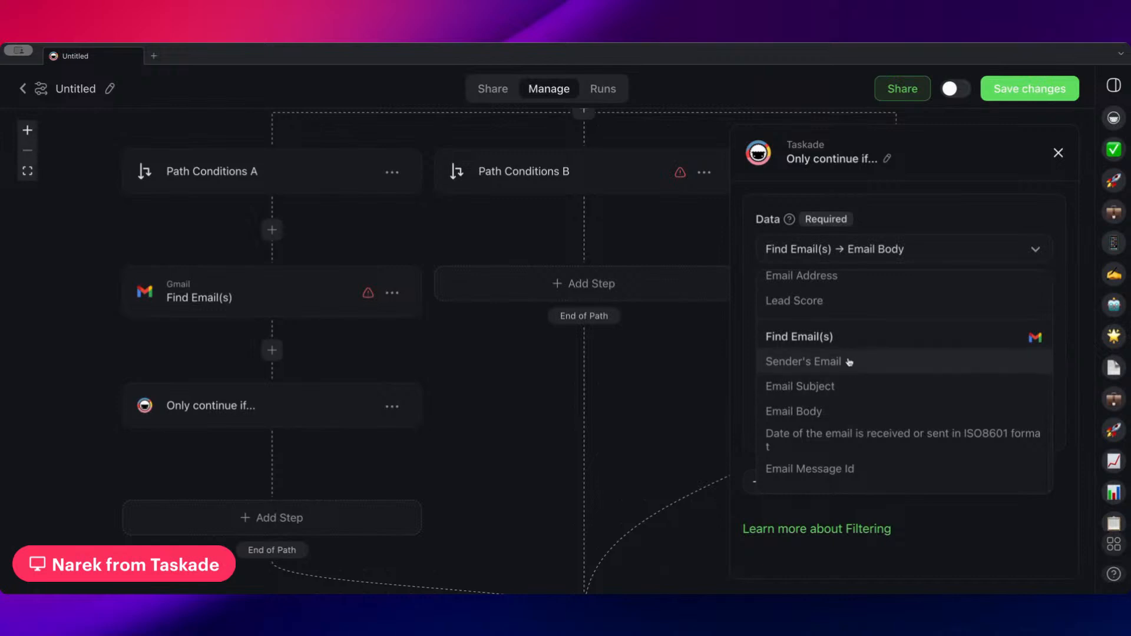
left_click(849, 361)
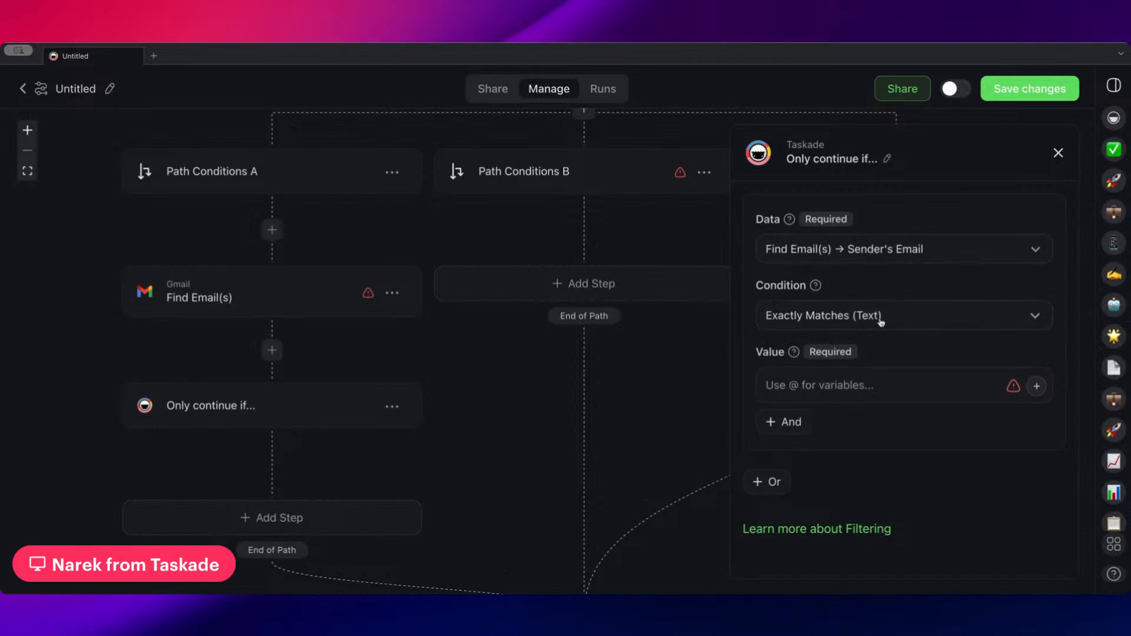
left_click(854, 392)
type("@")
scroll(848, 247, "down", 3)
scroll(854, 177, "up", 3)
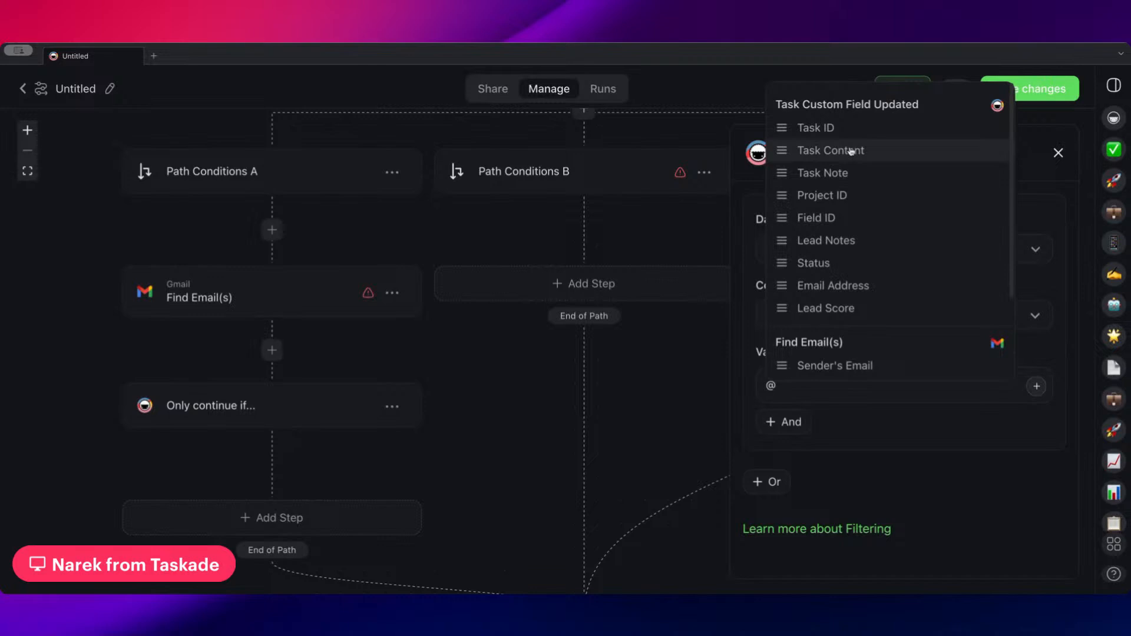
left_click(833, 285)
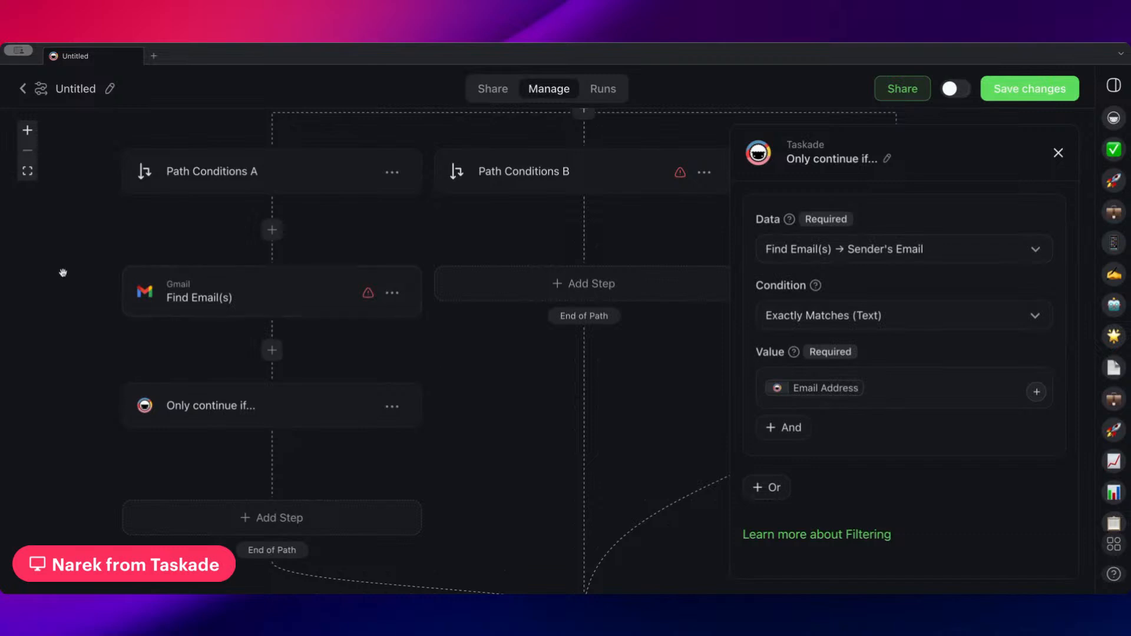
Review the email search criteria of Find Email(s) and the sender condition of the filter that follows it
left_click(212, 303)
scroll(883, 296, "down", 5)
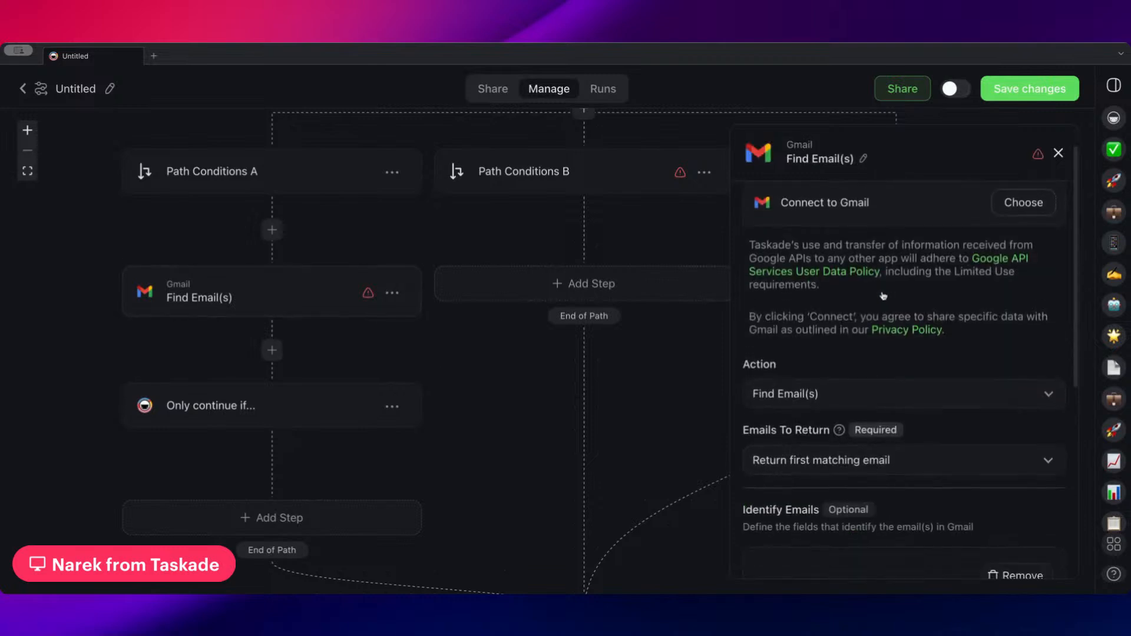
scroll(852, 362, "down", 2)
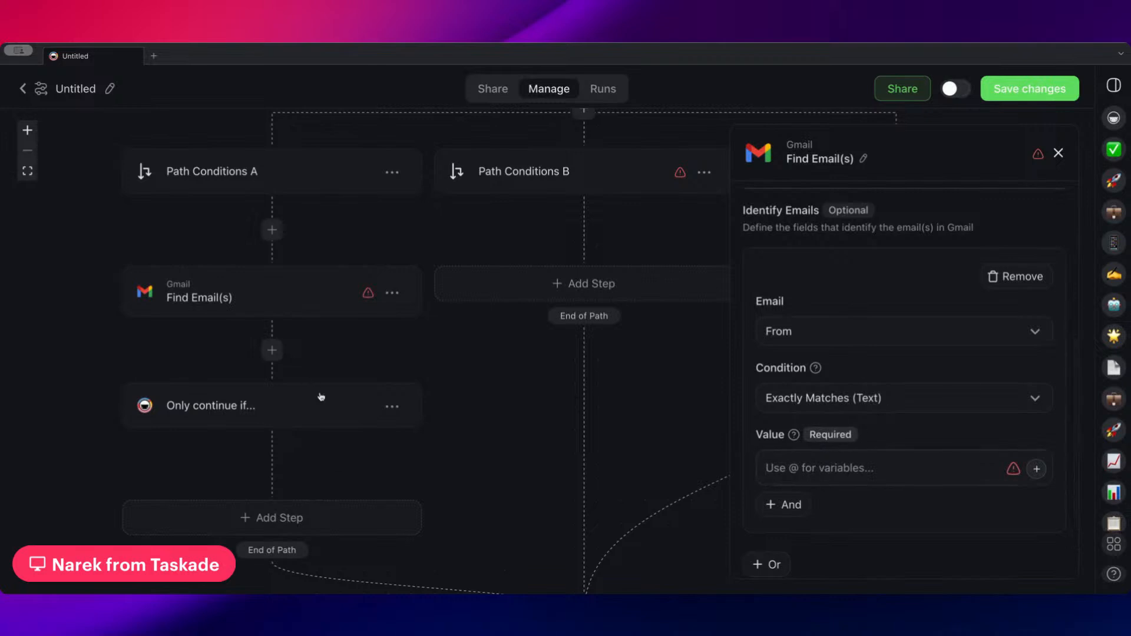
left_click(255, 412)
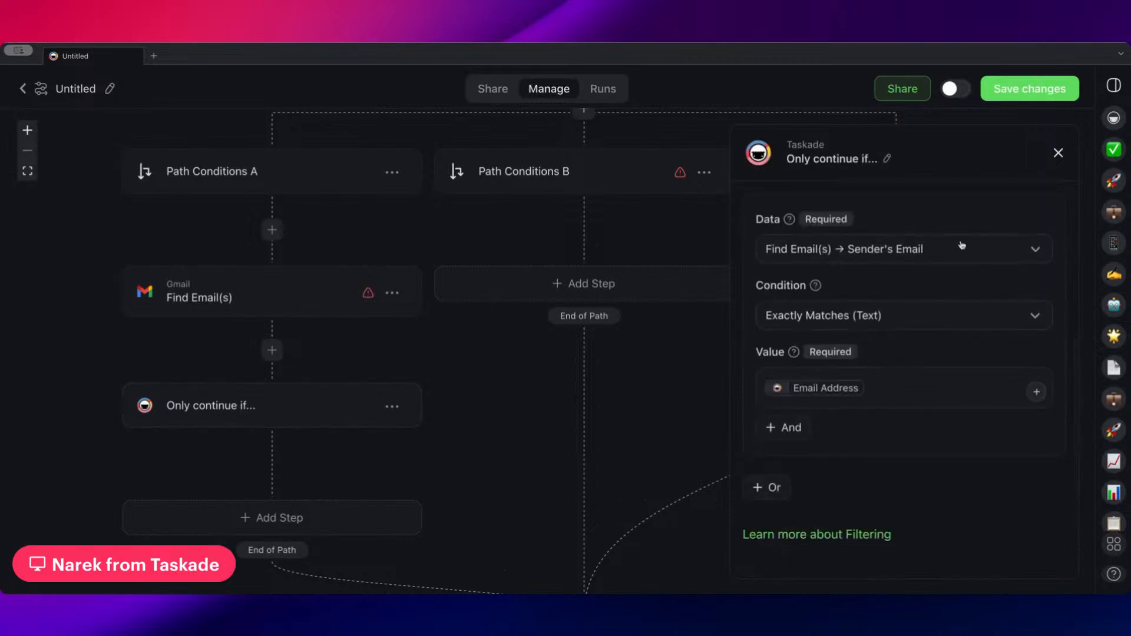
mouse_move(783, 392)
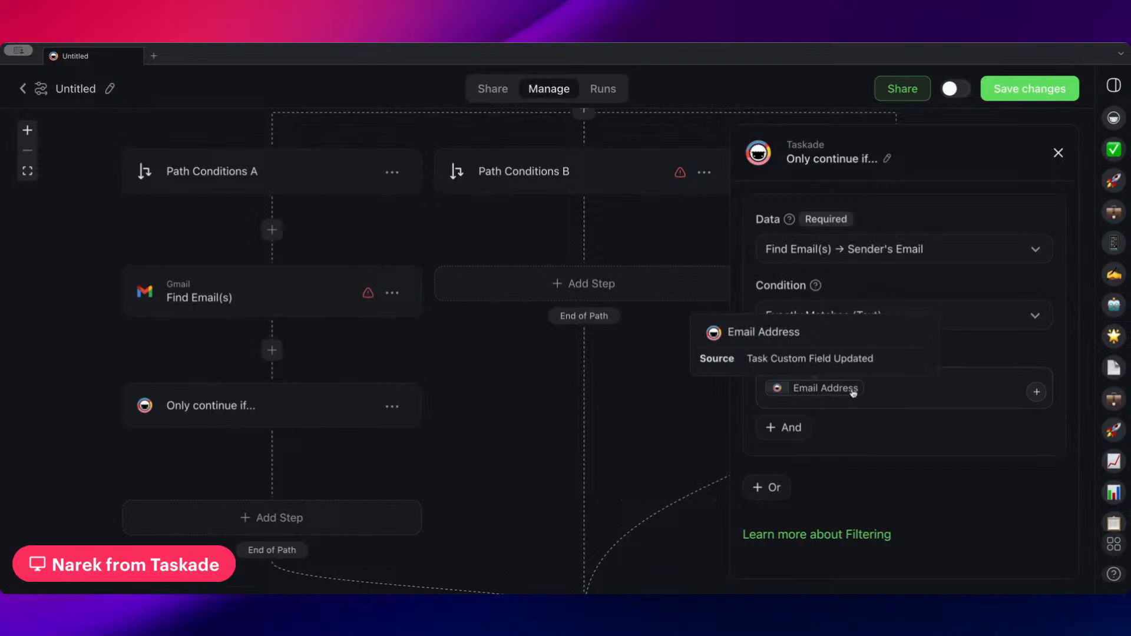
left_click_drag(439, 410, 412, 330)
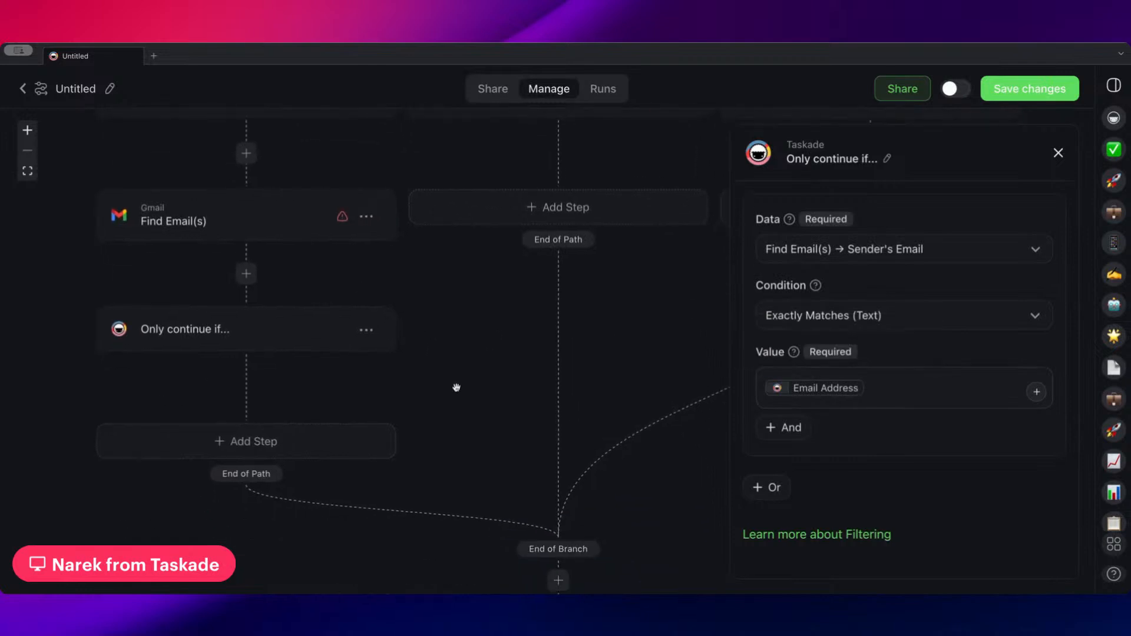
scroll(389, 351, "down", 2)
left_click(411, 406)
scroll(299, 295, "down", 5)
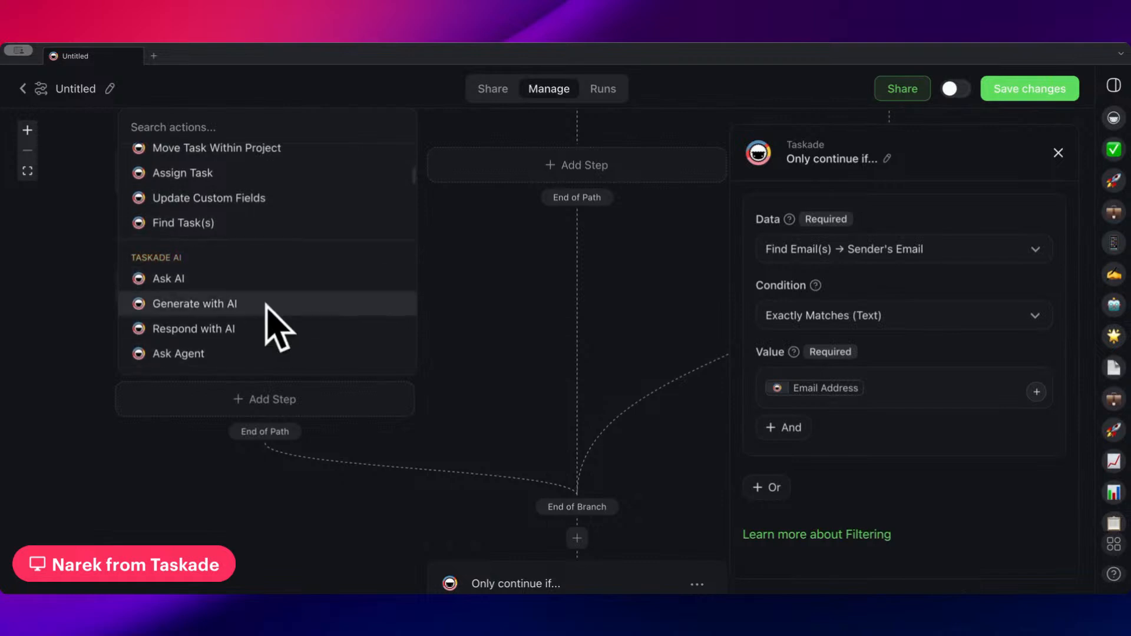
scroll(265, 247, "up", 2)
scroll(277, 244, "up", 3)
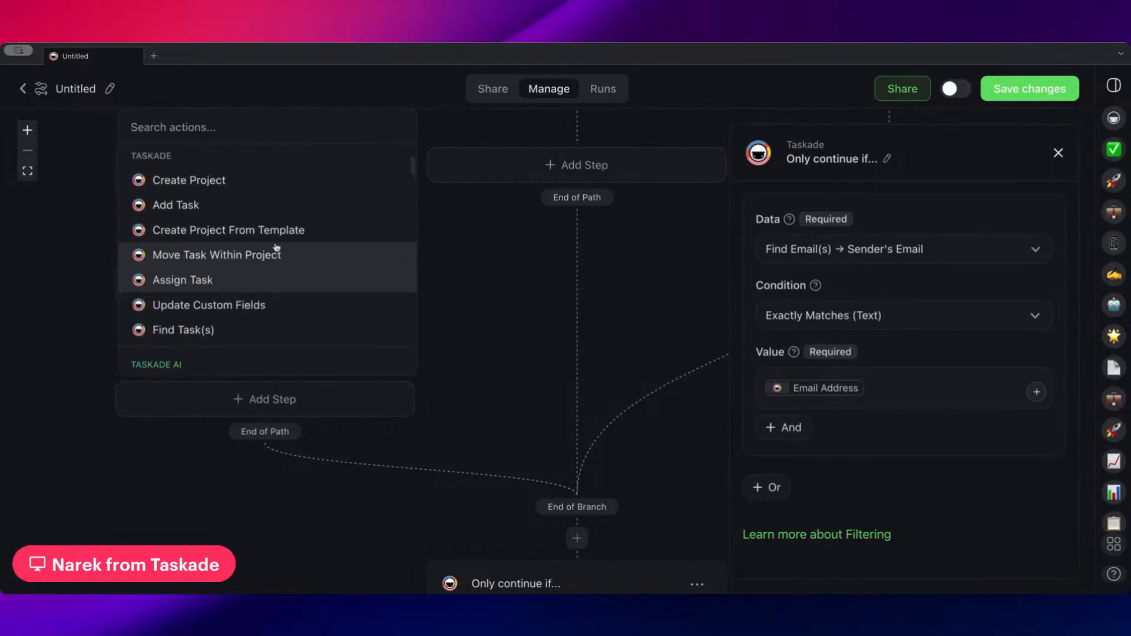
scroll(227, 270, "down", 4)
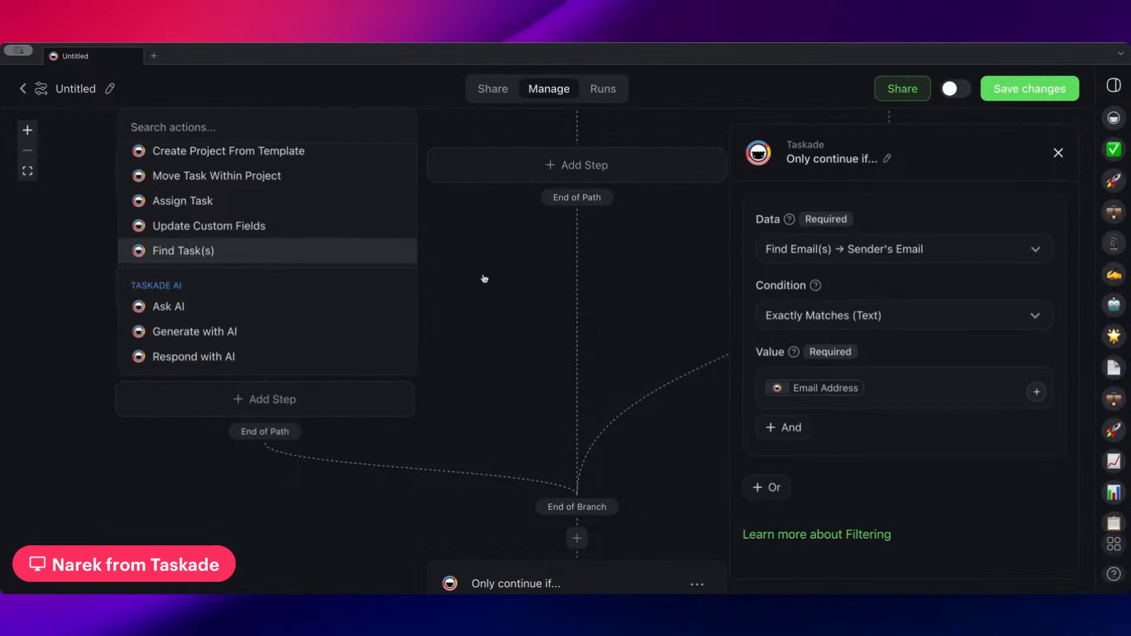
left_click(506, 299)
Review the Task Custom Field Updated trigger, the Find Email(s) search criteria and the path filter's condition
scroll(448, 274, "up", 1)
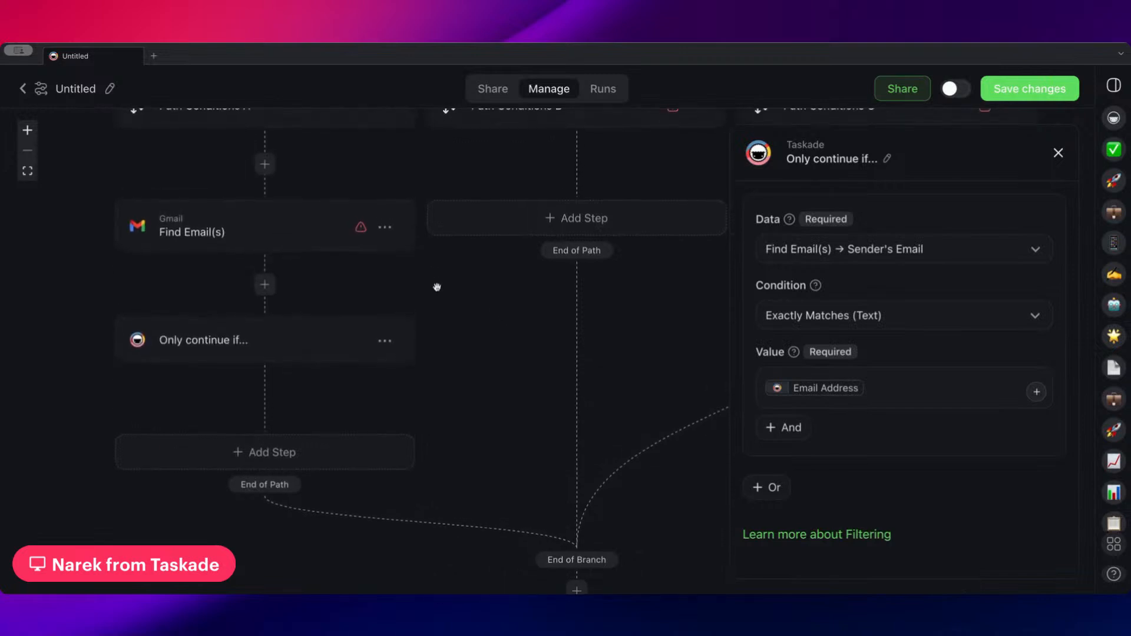
scroll(439, 284, "up", 4)
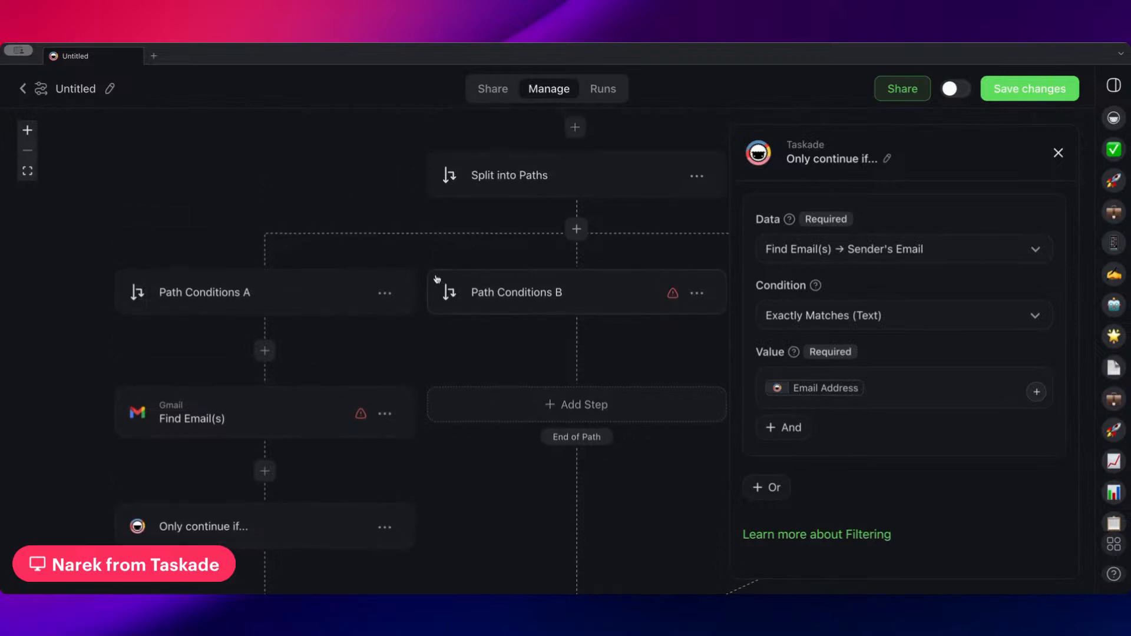
scroll(441, 283, "up", 3)
left_click(488, 195)
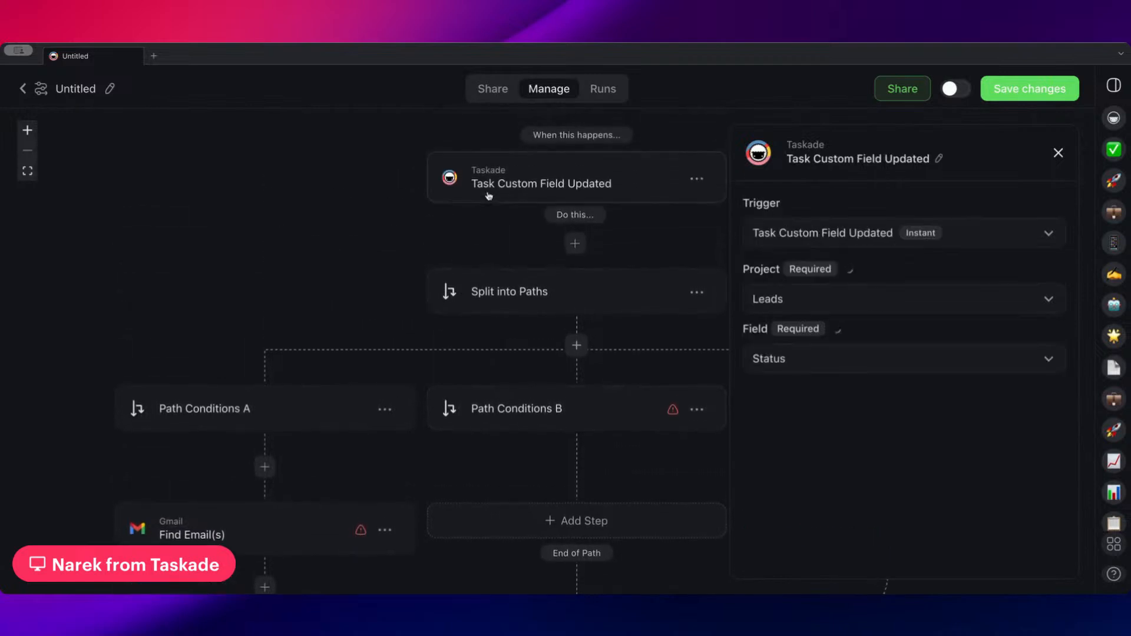
scroll(341, 328, "down", 2)
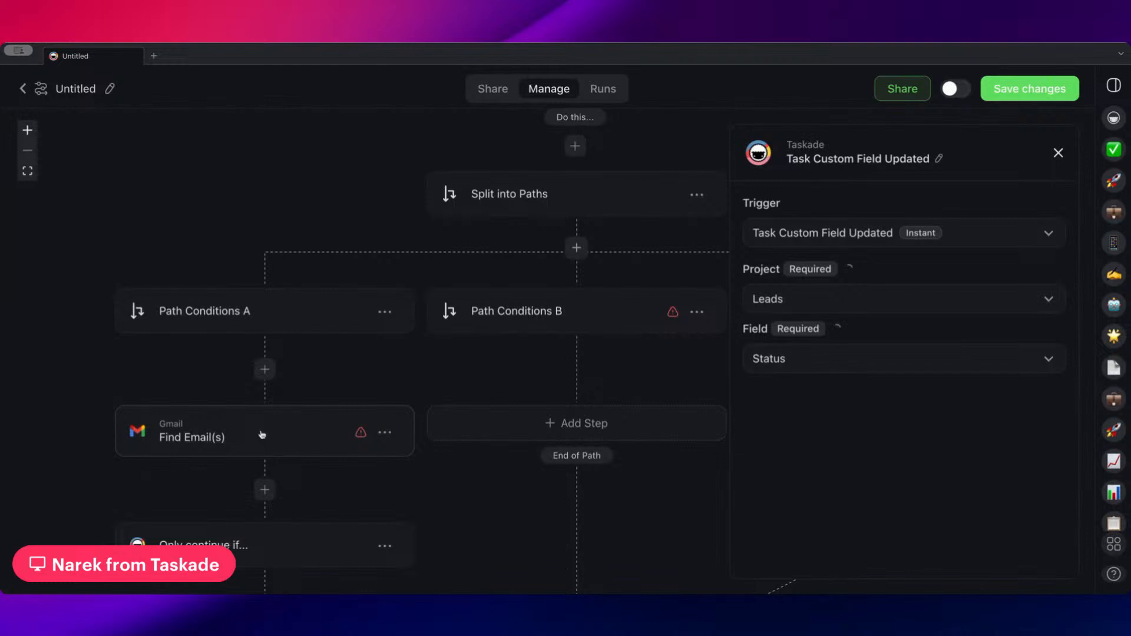
left_click(264, 436)
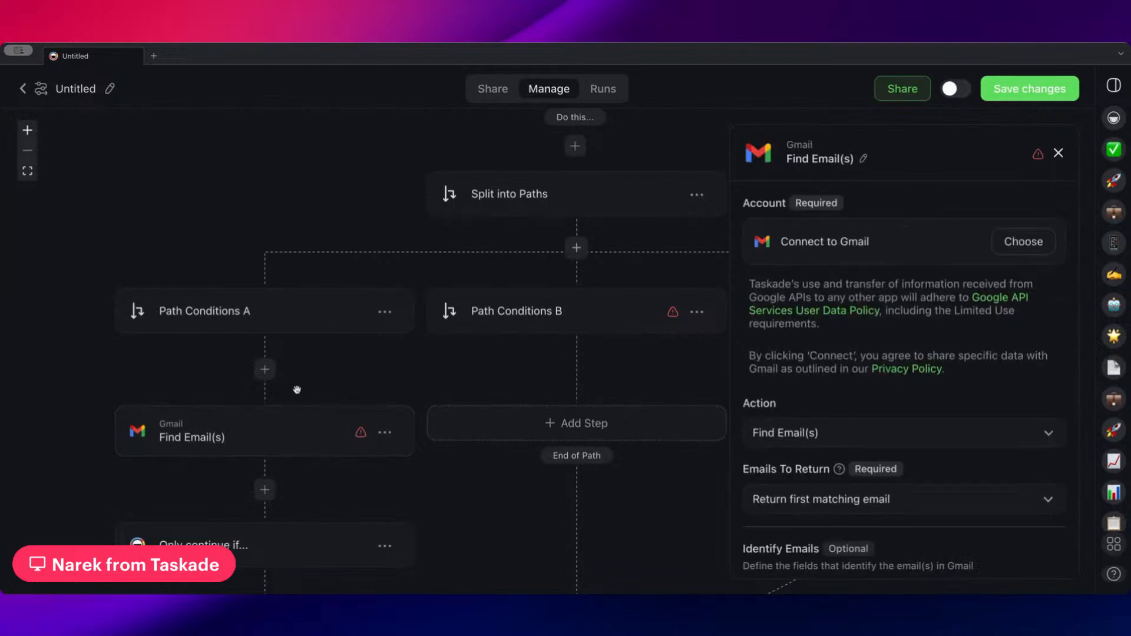
scroll(318, 388, "down", 1)
scroll(918, 377, "down", 4)
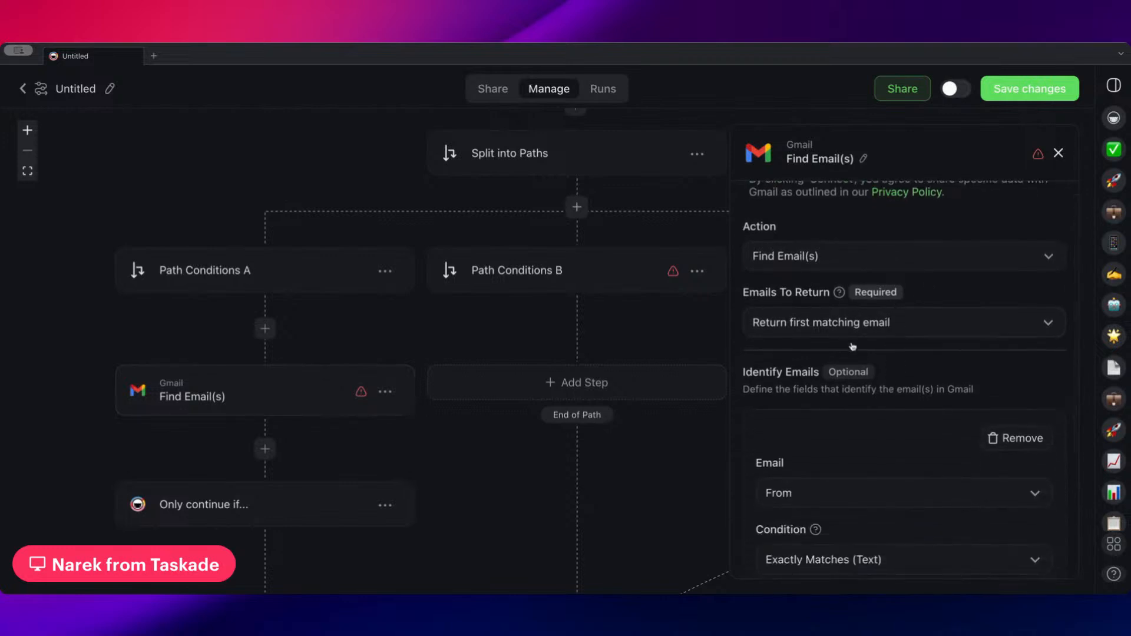
scroll(852, 345, "down", 3)
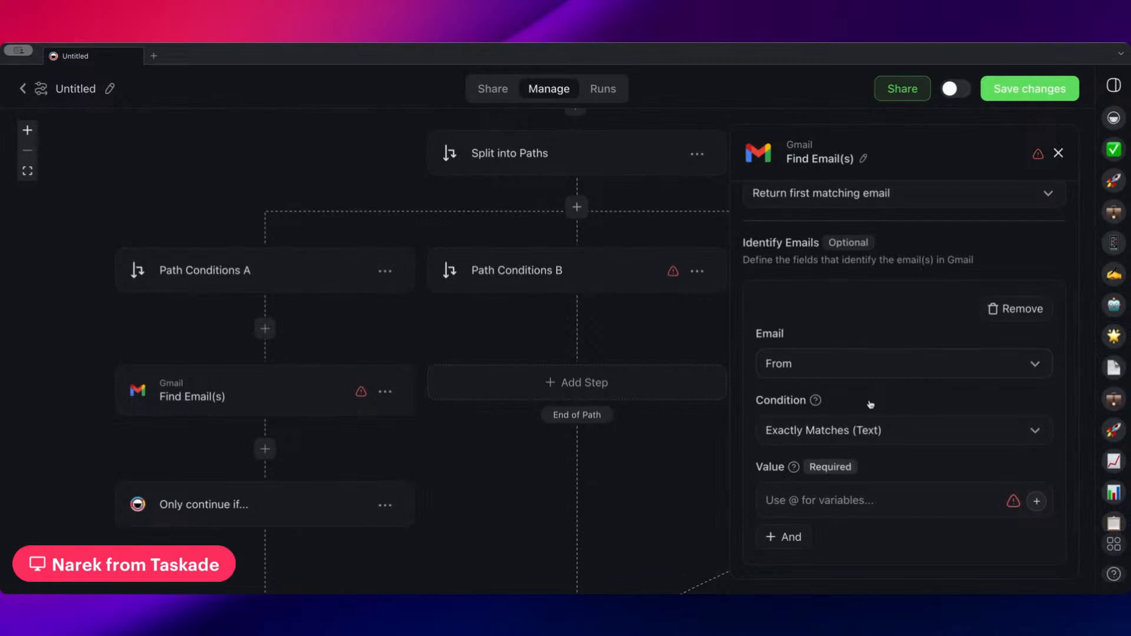
scroll(813, 472, "down", 1)
left_click_drag(293, 462, 264, 362)
left_click(268, 399)
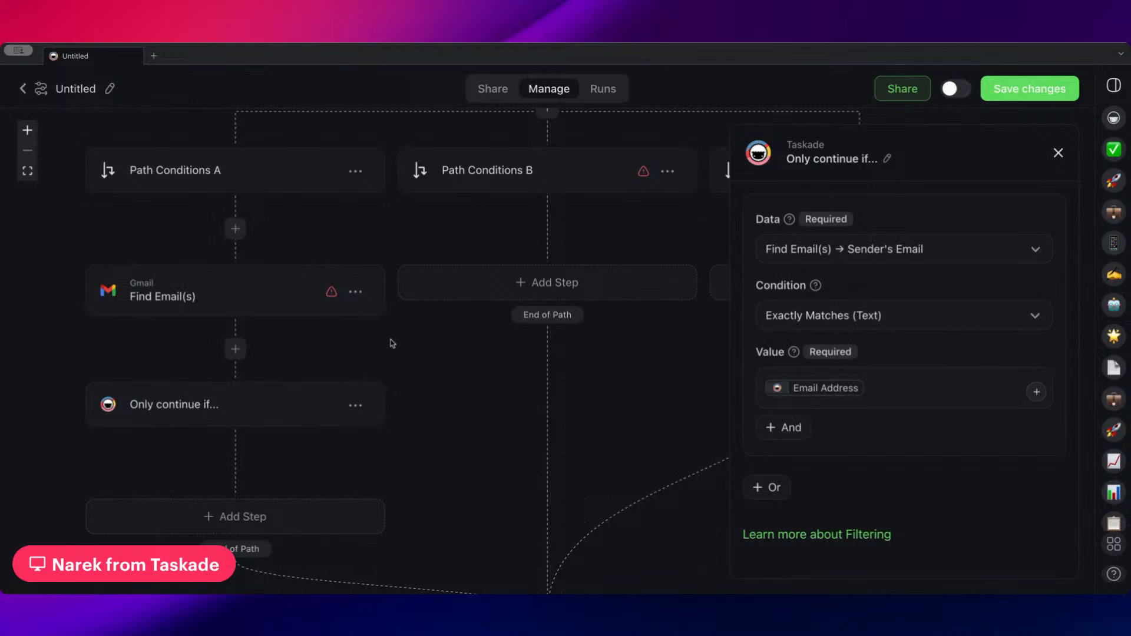
scroll(404, 377, "down", 2)
left_click_drag(501, 357, 394, 449)
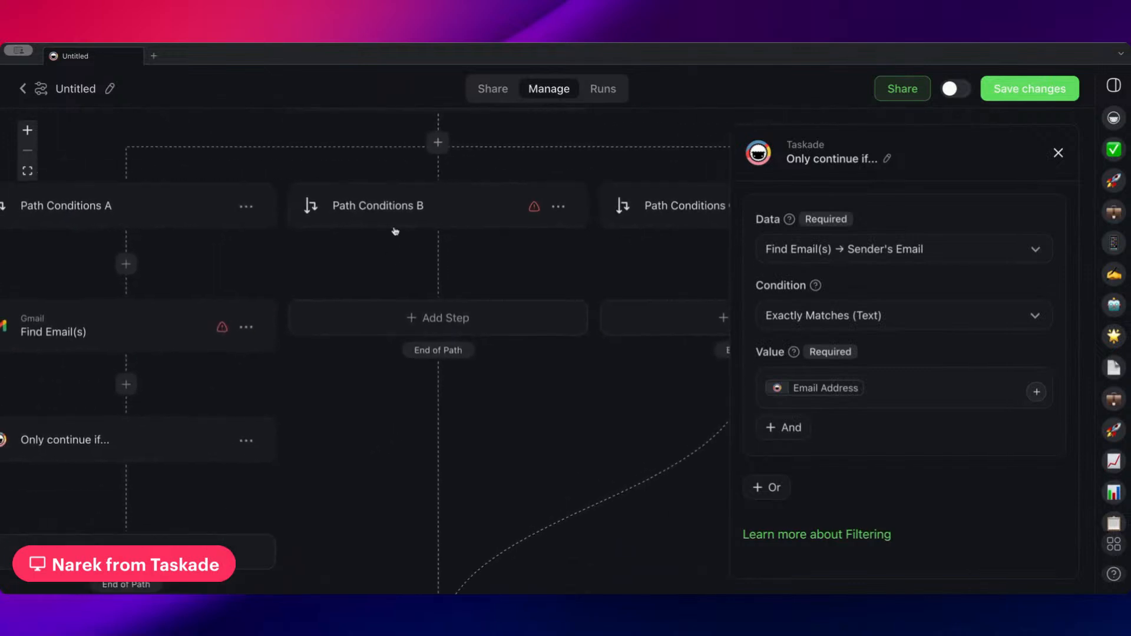
scroll(500, 244, "up", 5)
left_click_drag(510, 239, 507, 278)
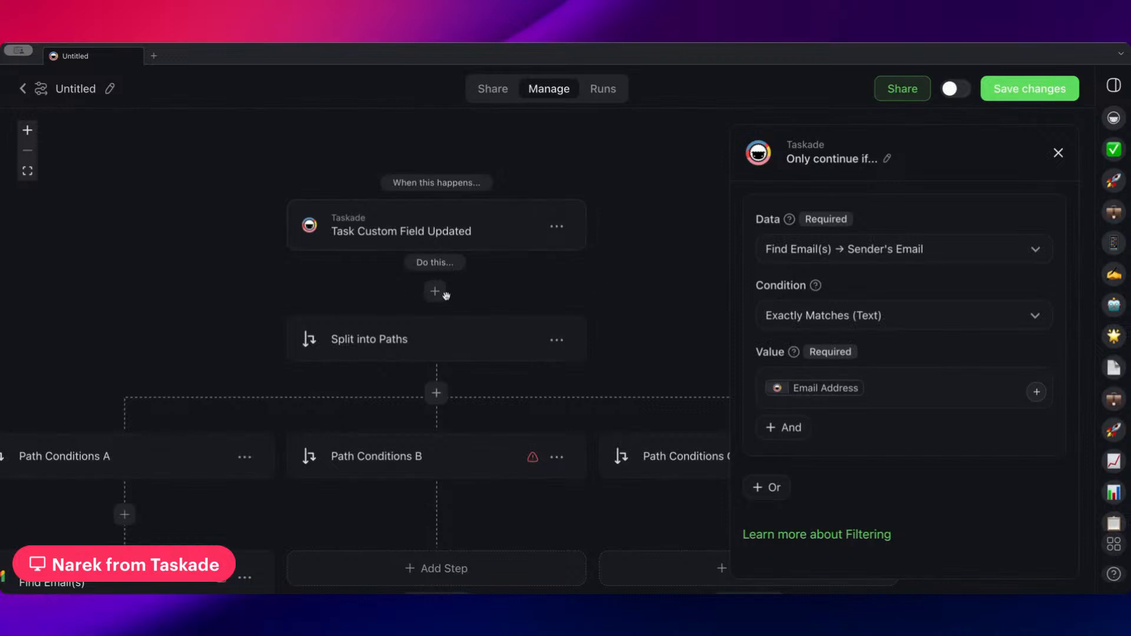
scroll(609, 265, "down", 3)
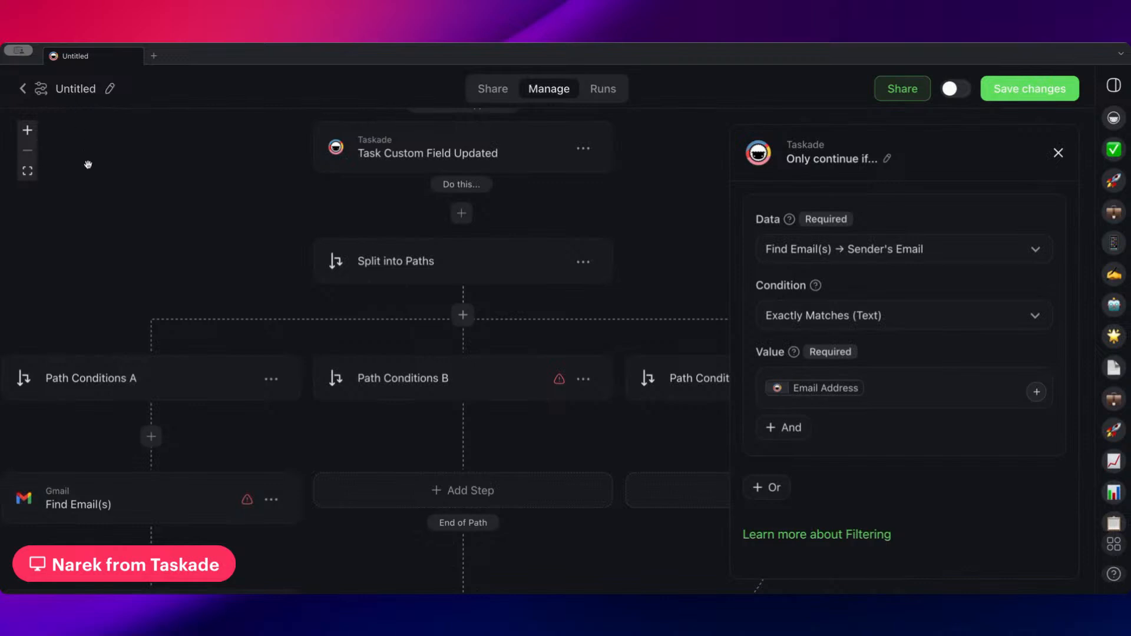
scroll(493, 395, "down", 2)
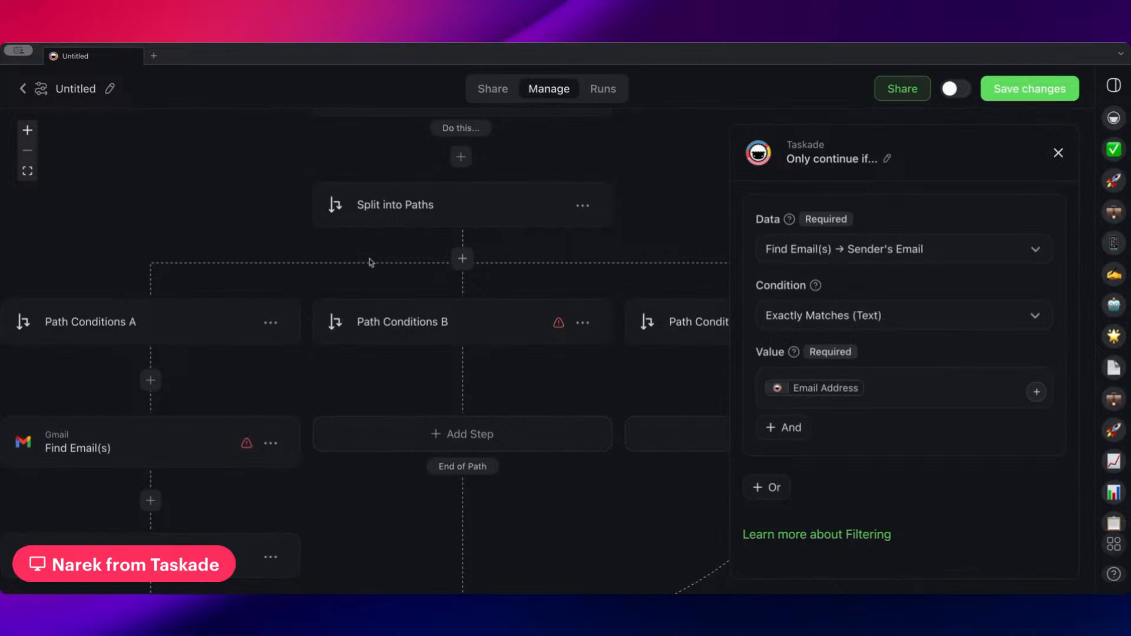
left_click_drag(529, 321, 514, 416)
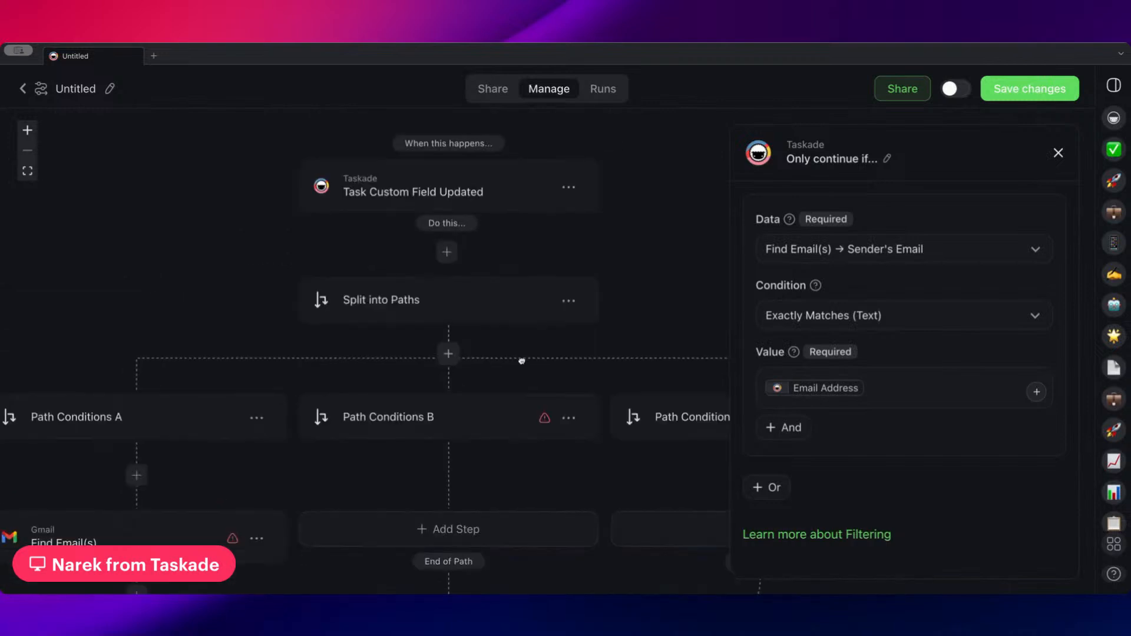
Save the automation's changes and delete its Split into Paths step
left_click(1030, 89)
left_click(568, 299)
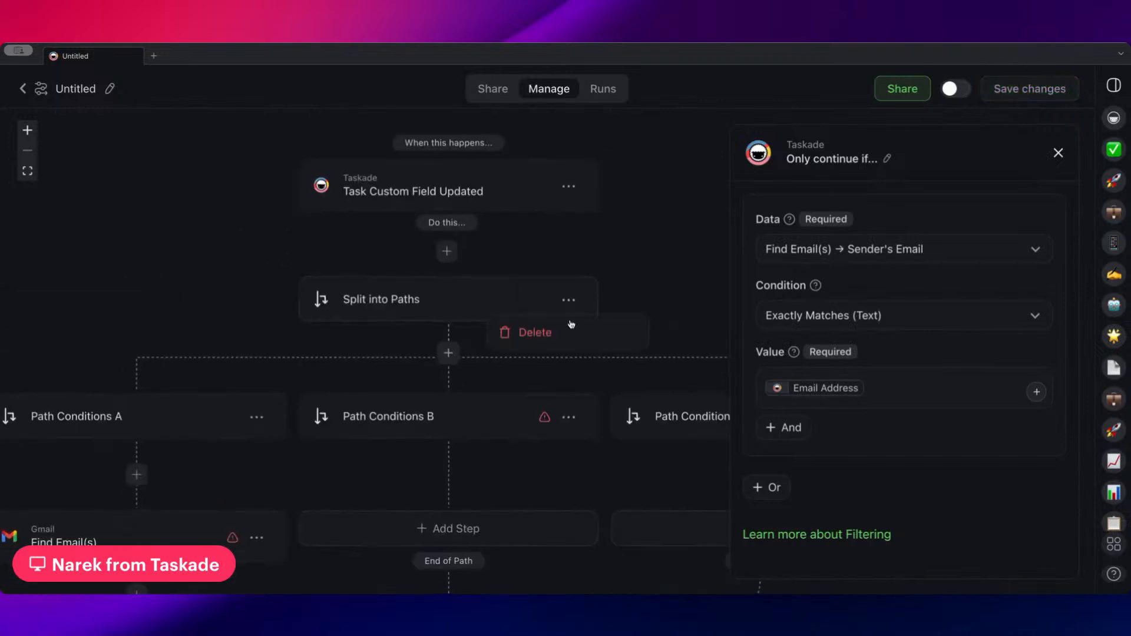
left_click(548, 331)
left_click_drag(643, 326, 642, 175)
left_click_drag(639, 278, 643, 348)
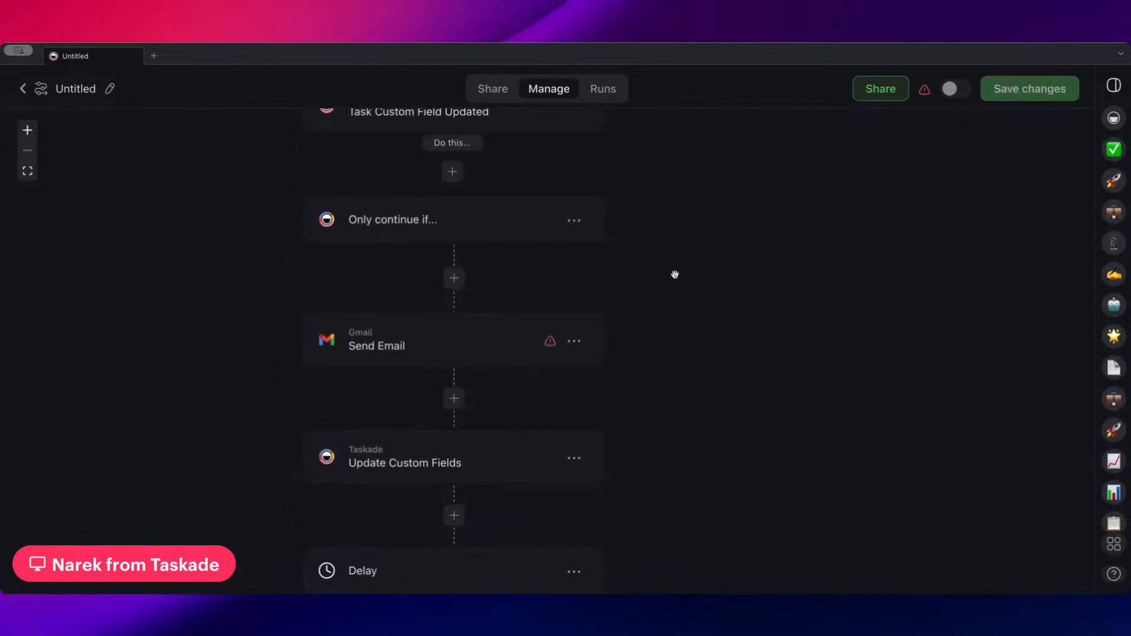
left_click_drag(674, 273, 711, 280)
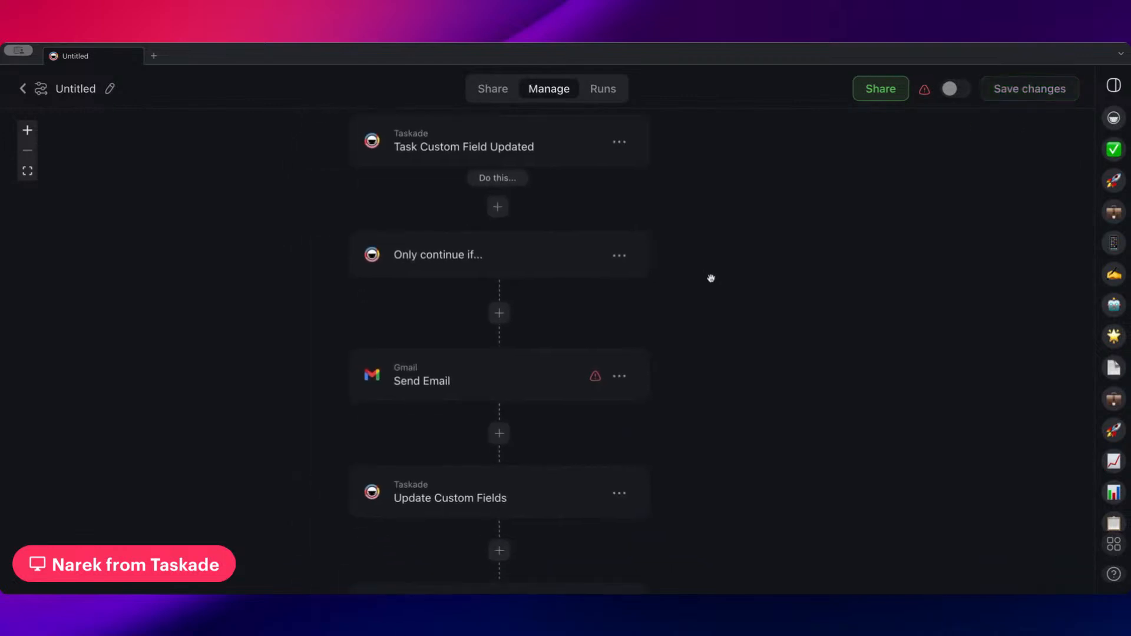
Return to the Sales folder's automations and create a new automation from scratch
left_click(23, 89)
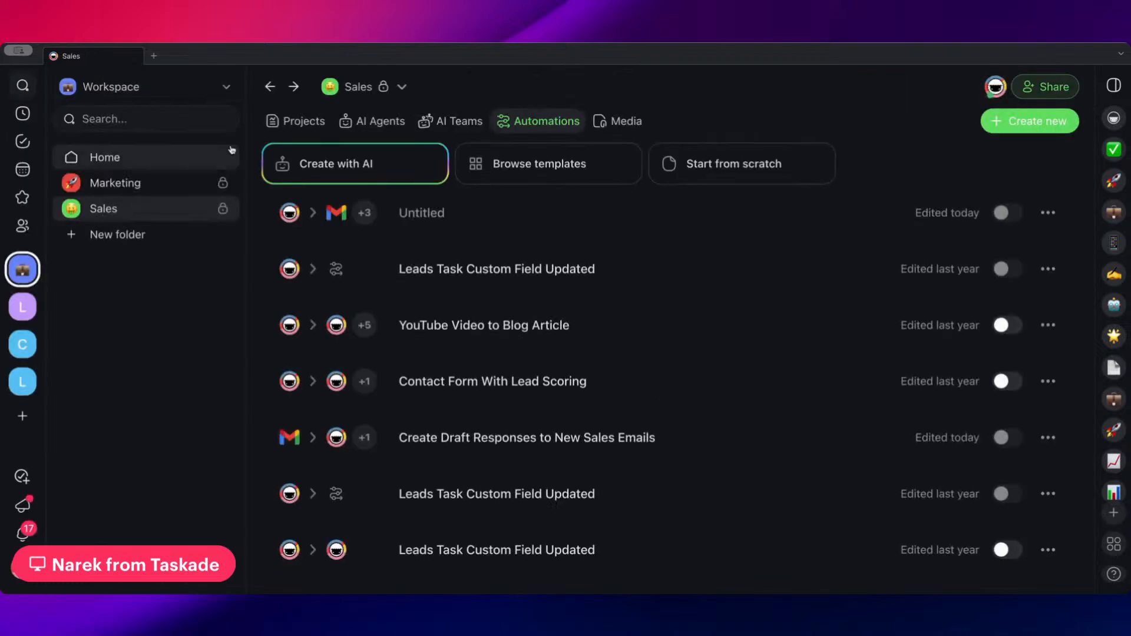
scroll(565, 377, "down", 3)
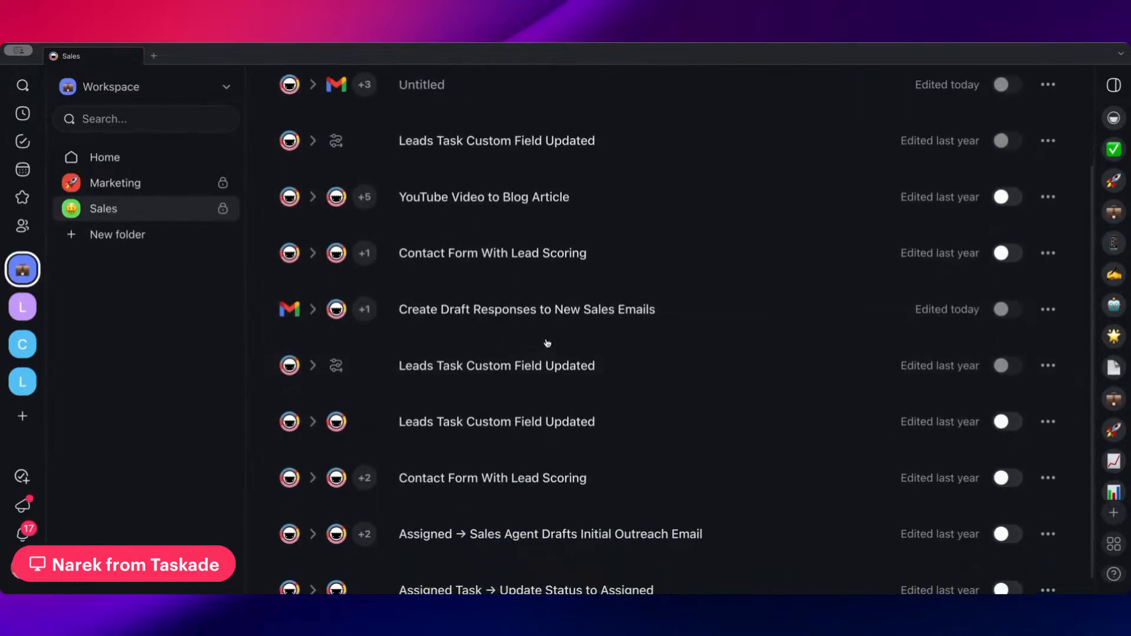
scroll(547, 343, "up", 3)
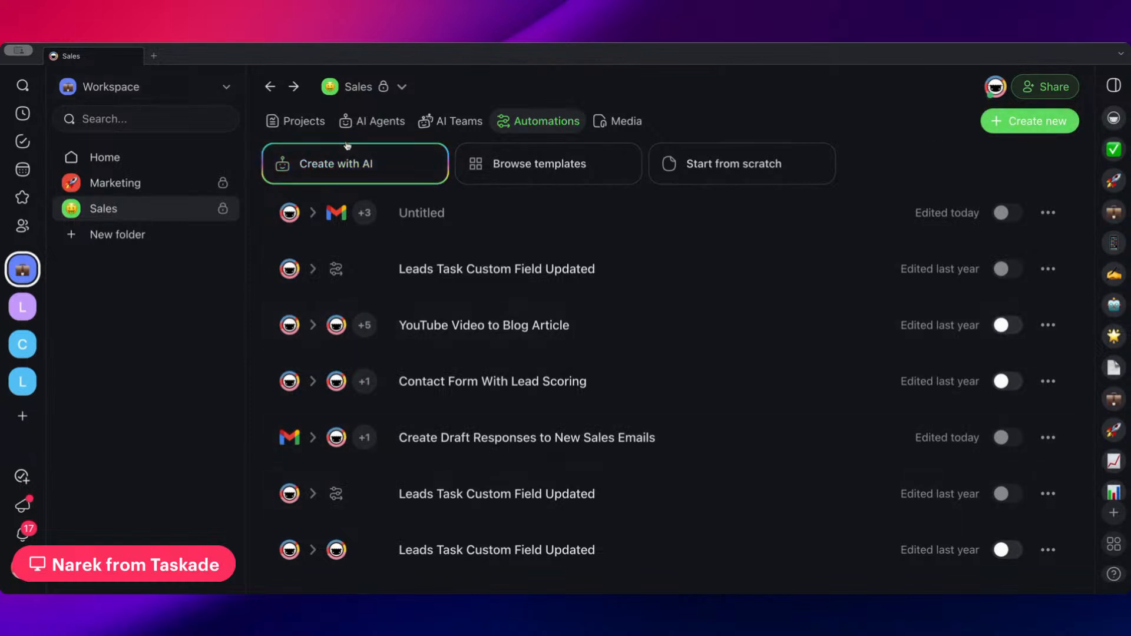
left_click(550, 176)
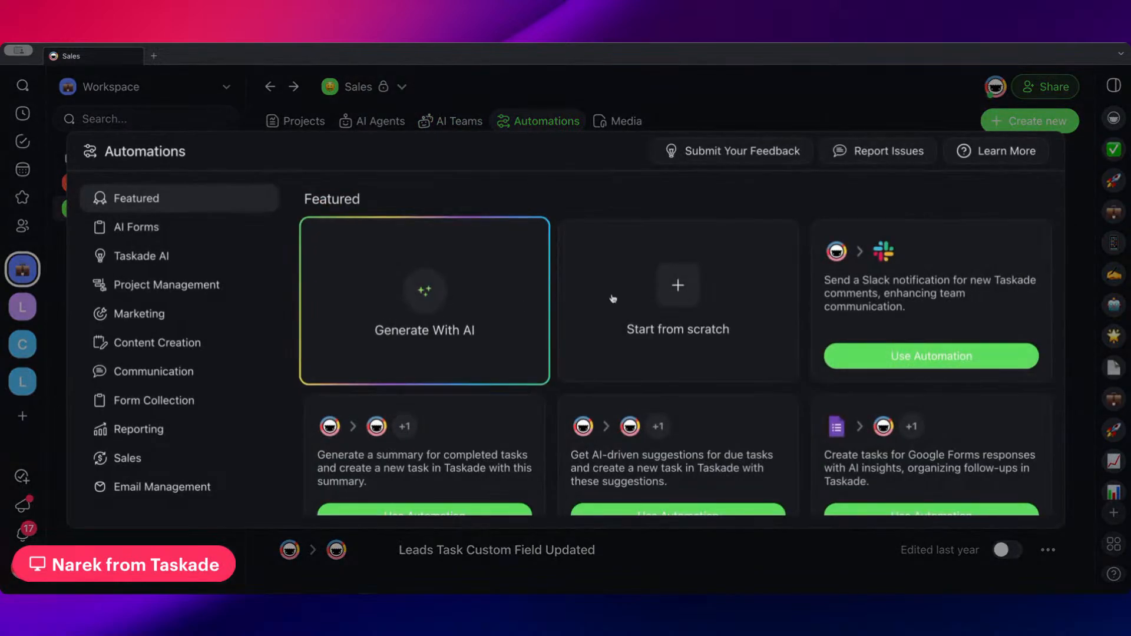
left_click(676, 352)
left_click_drag(655, 339, 613, 329)
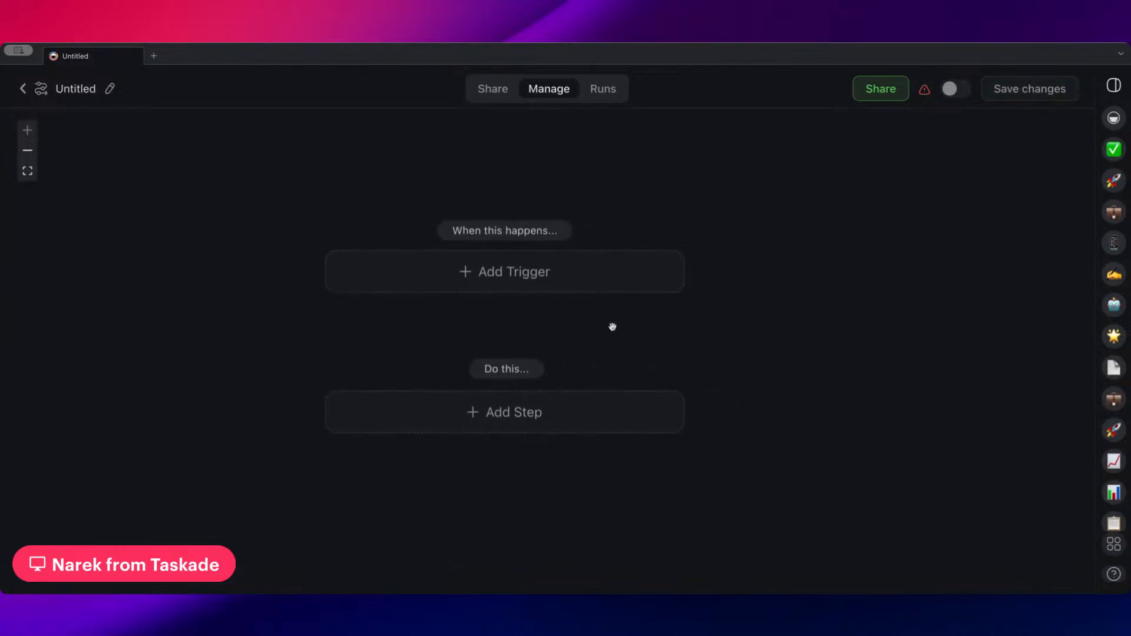
left_click_drag(613, 327, 636, 319)
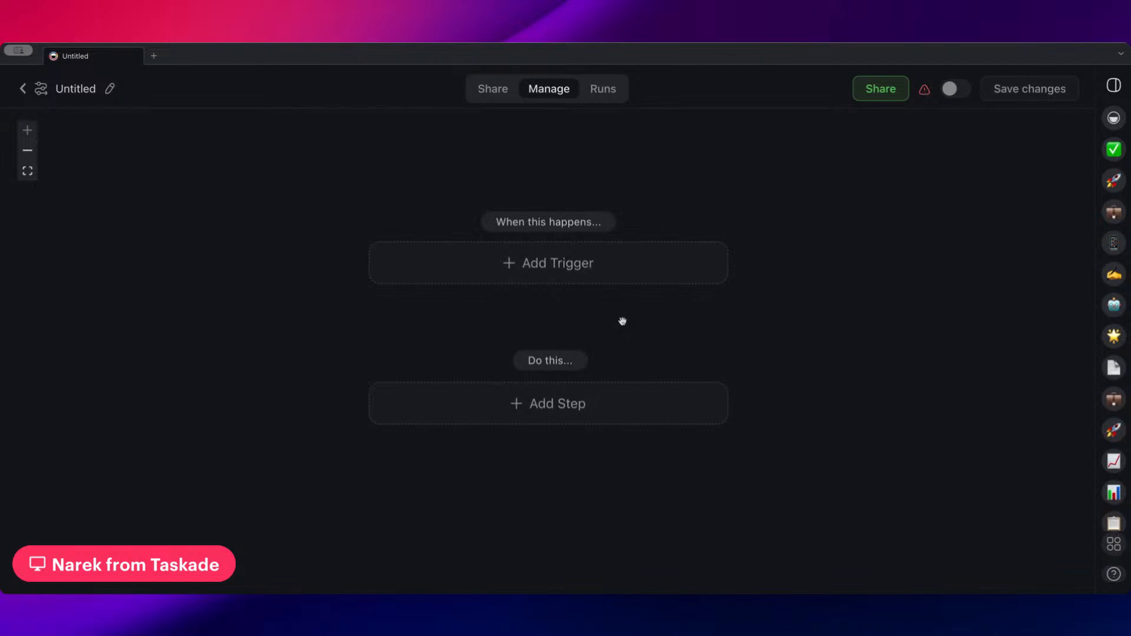
left_click_drag(614, 320, 606, 320)
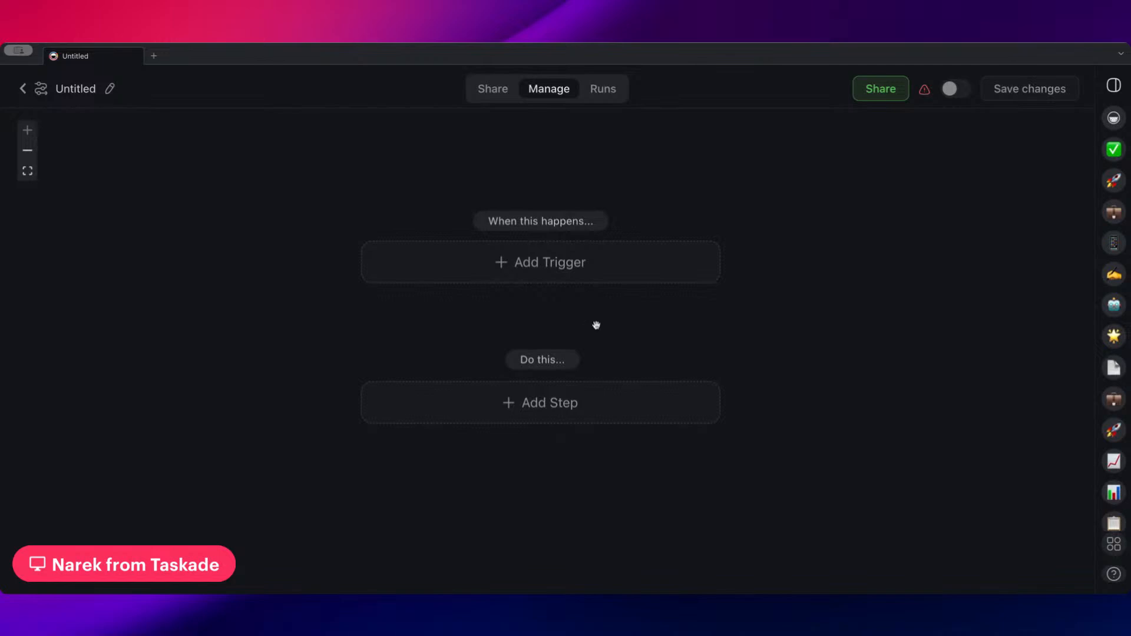
Add a Schedule trigger that runs the automation Every Week
left_click(579, 272)
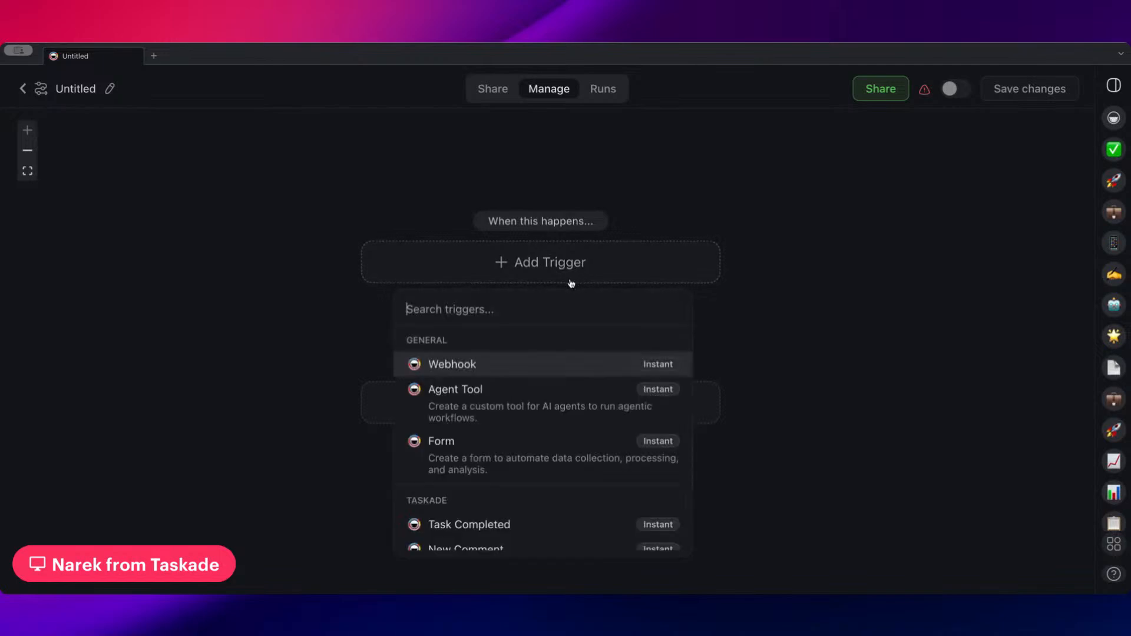
type("sch")
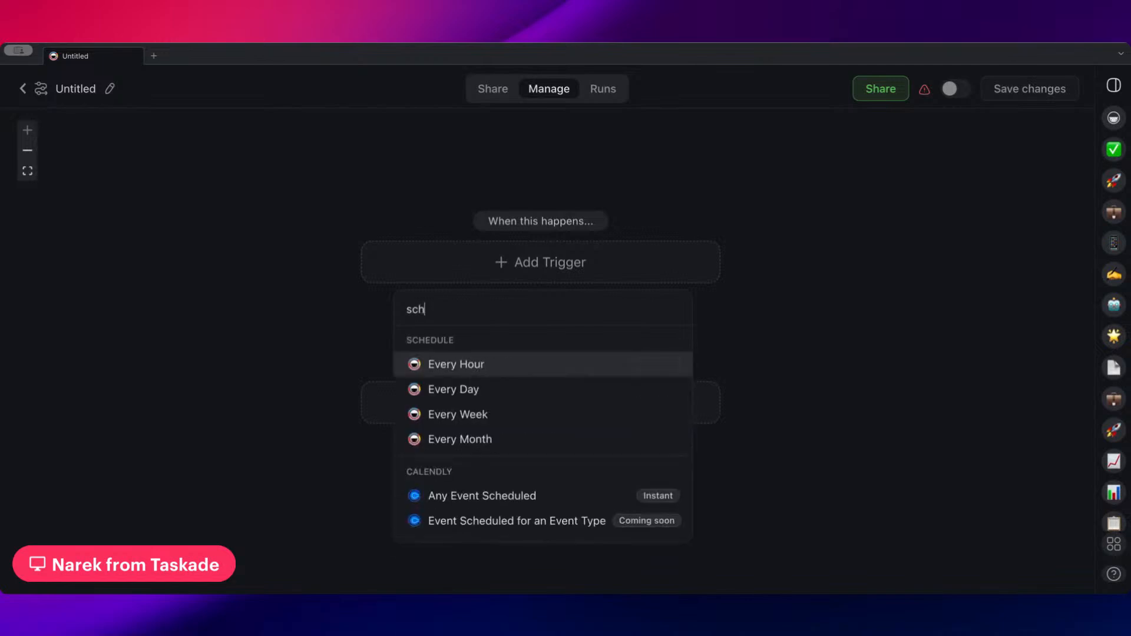
left_click(514, 414)
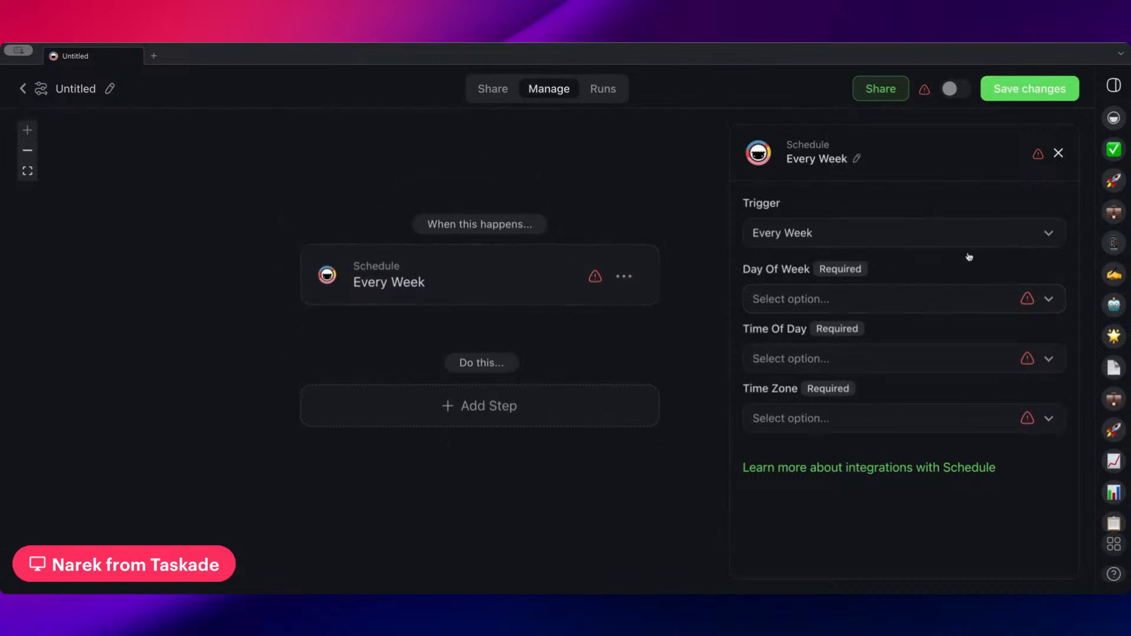
Schedule the weekly trigger for Monday at 8:00 AM in the America/Los_Angeles time zone
left_click(828, 300)
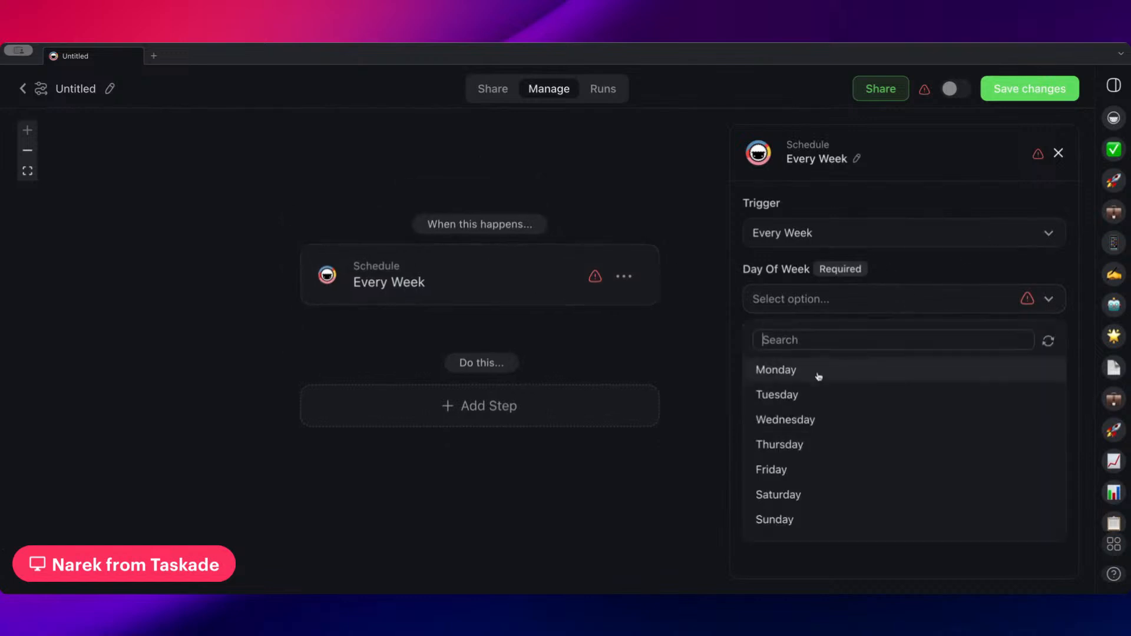
left_click(818, 376)
left_click(845, 361)
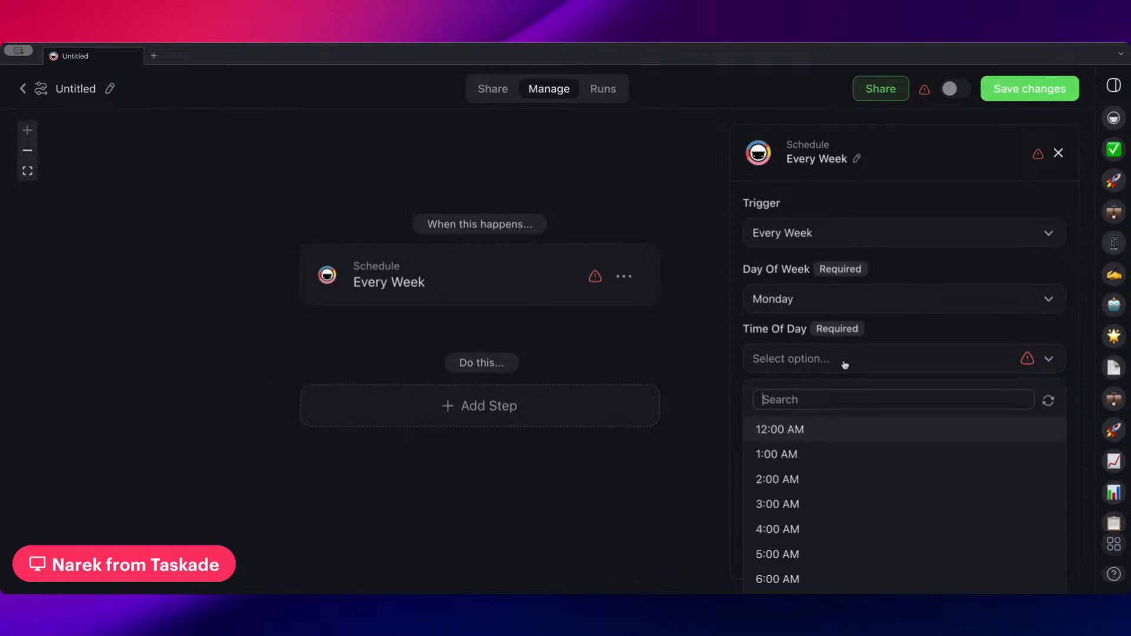
type("8")
left_click(829, 433)
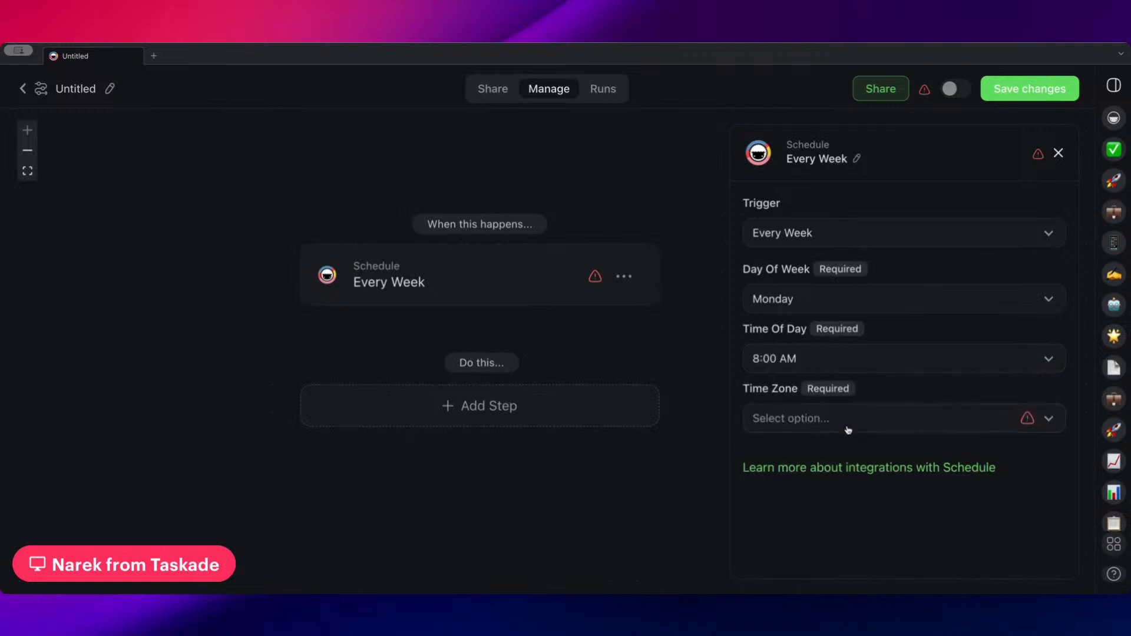
left_click(848, 429)
type("los")
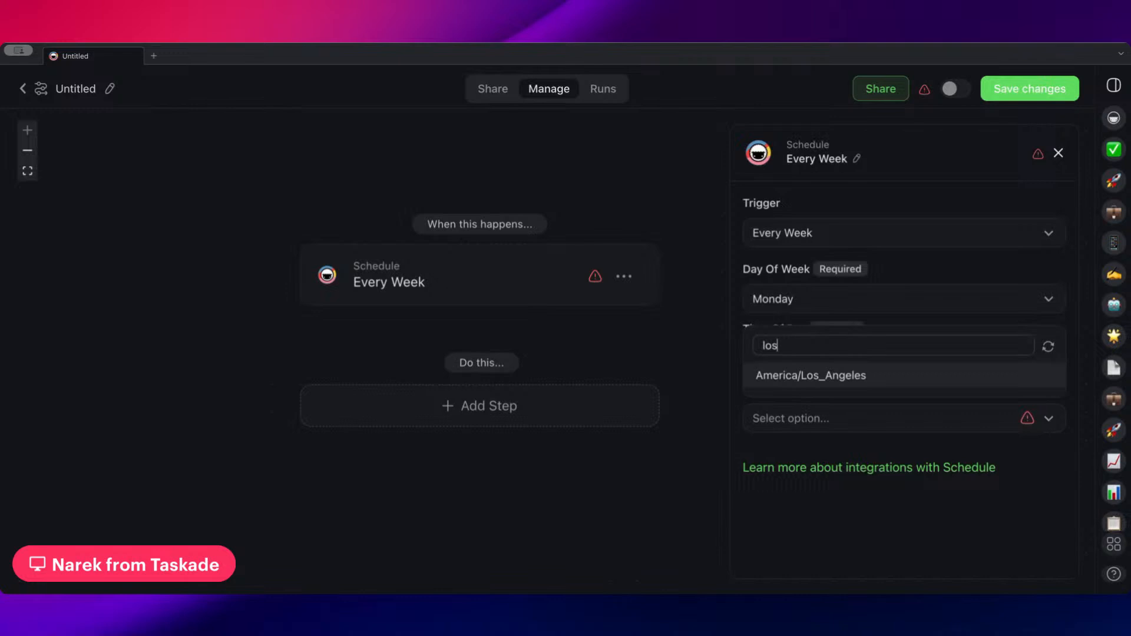
left_click(834, 383)
Add a Find Task(s) step for the Leads project that returns all matching tasks as an array
left_click_drag(613, 367, 562, 321)
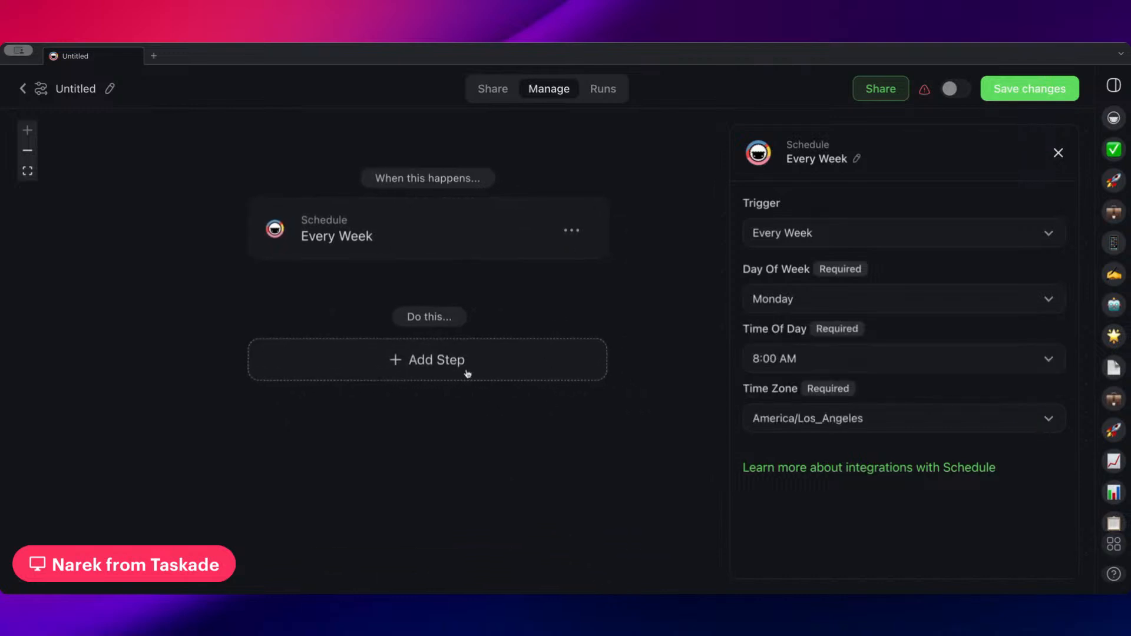
left_click(485, 369)
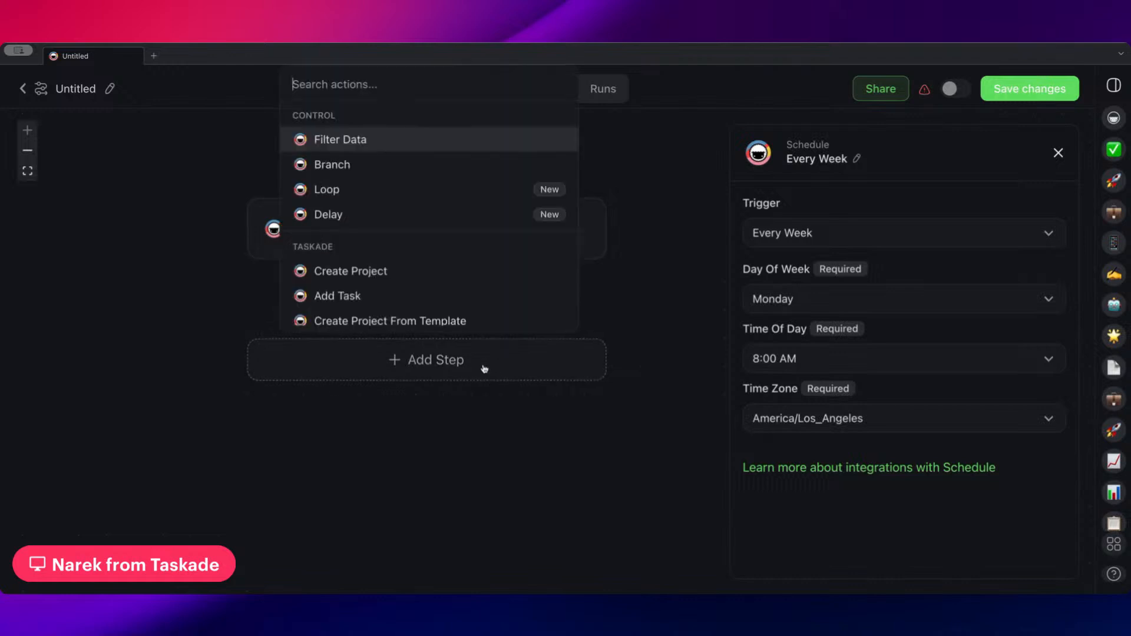
scroll(414, 271, "down", 2)
scroll(414, 271, "down", 4)
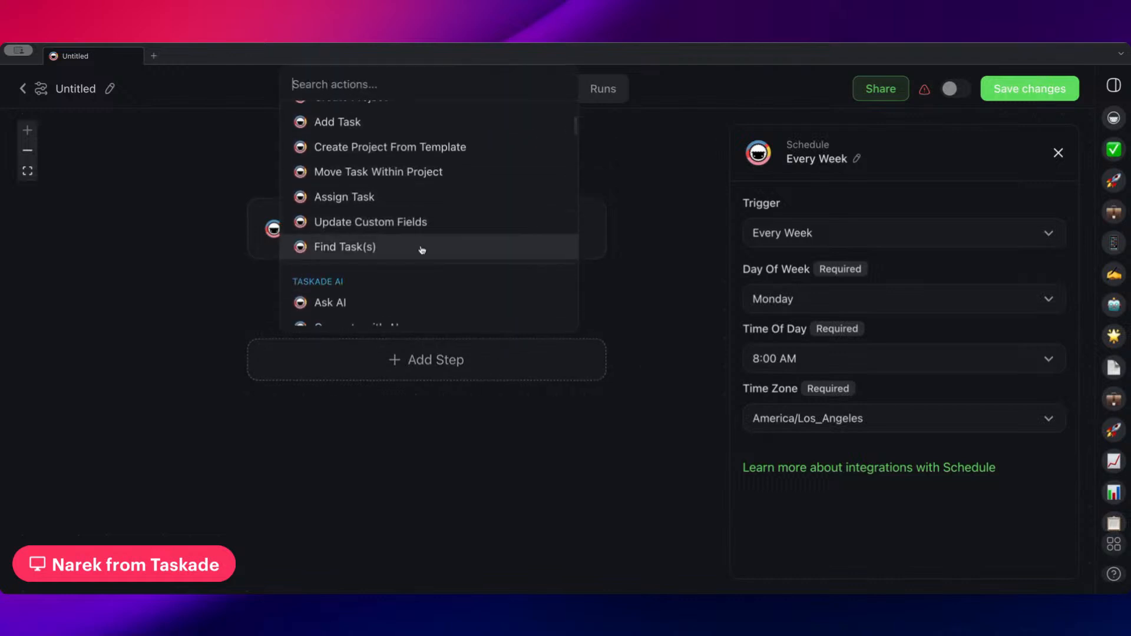
left_click(421, 247)
left_click(836, 306)
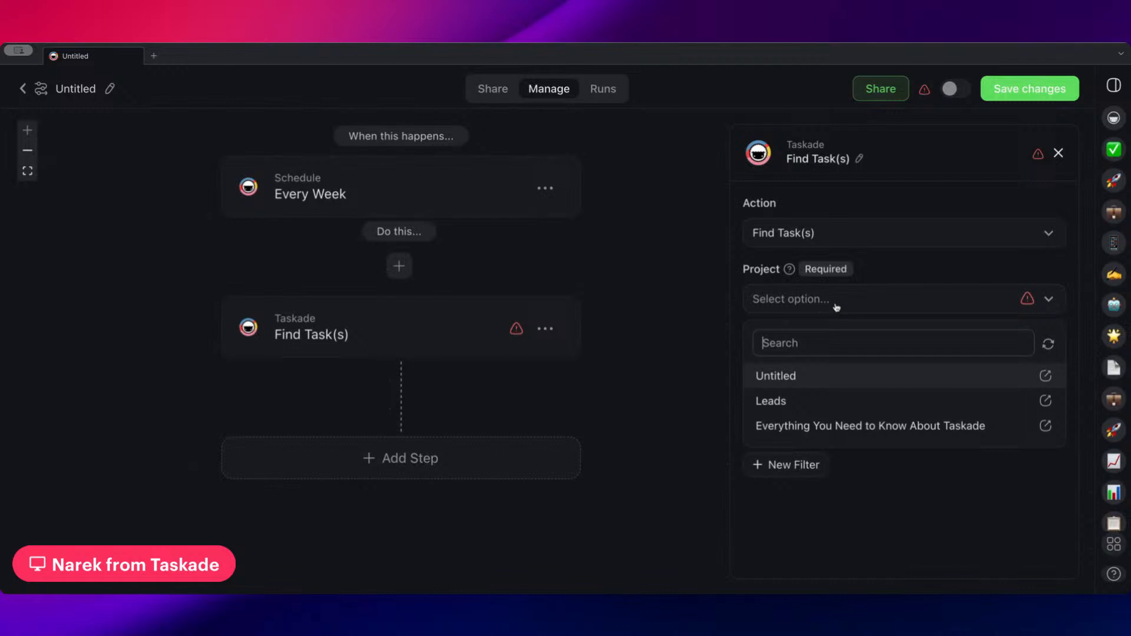
left_click(799, 404)
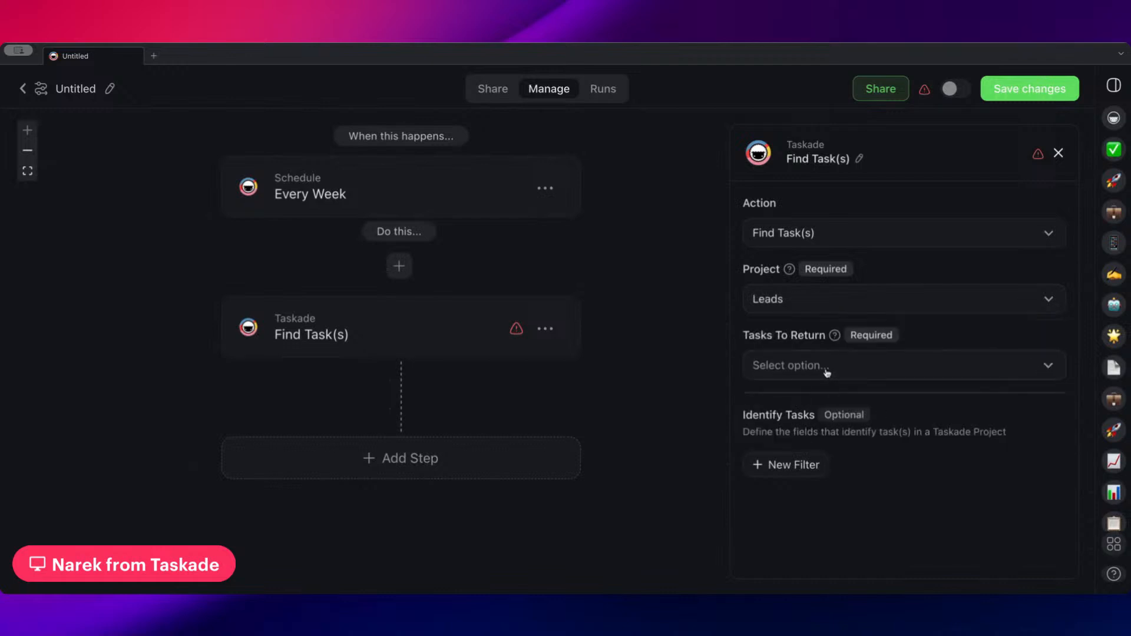
left_click(827, 372)
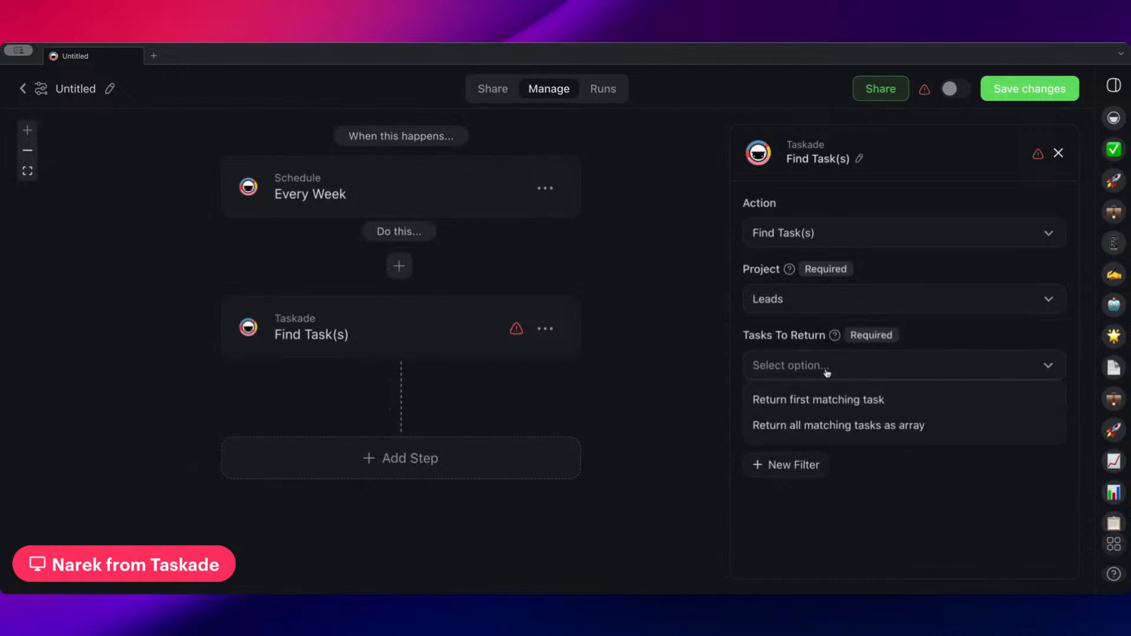
left_click(824, 436)
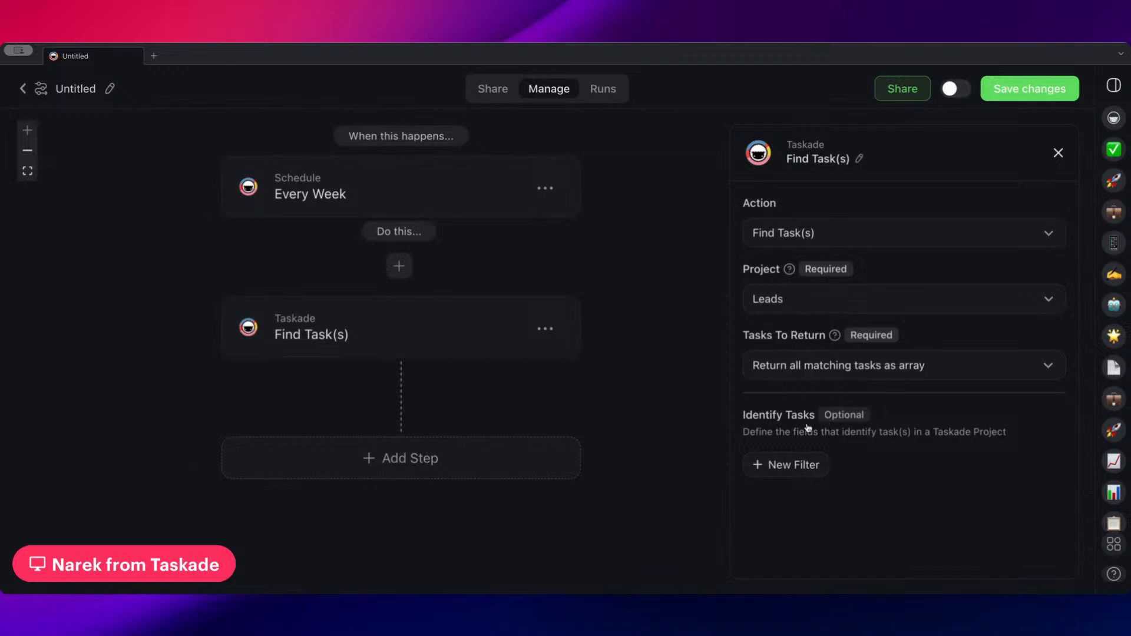
Add a filter to Find Task(s) for tasks whose Status exactly matches New Lead
left_click(788, 464)
scroll(812, 411, "down", 3)
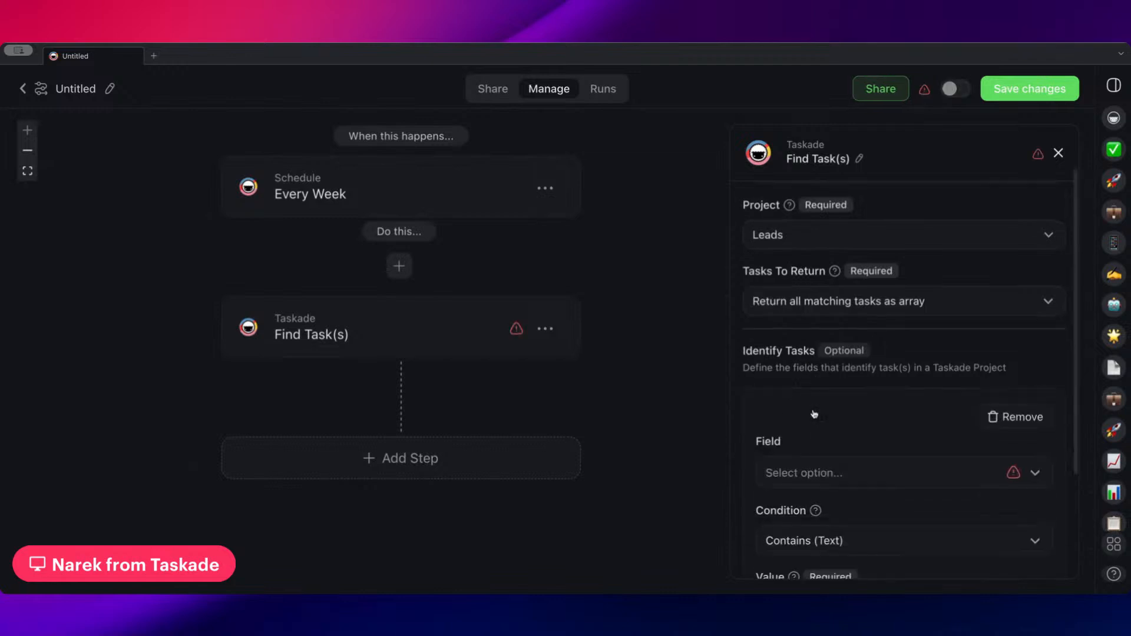
left_click(845, 360)
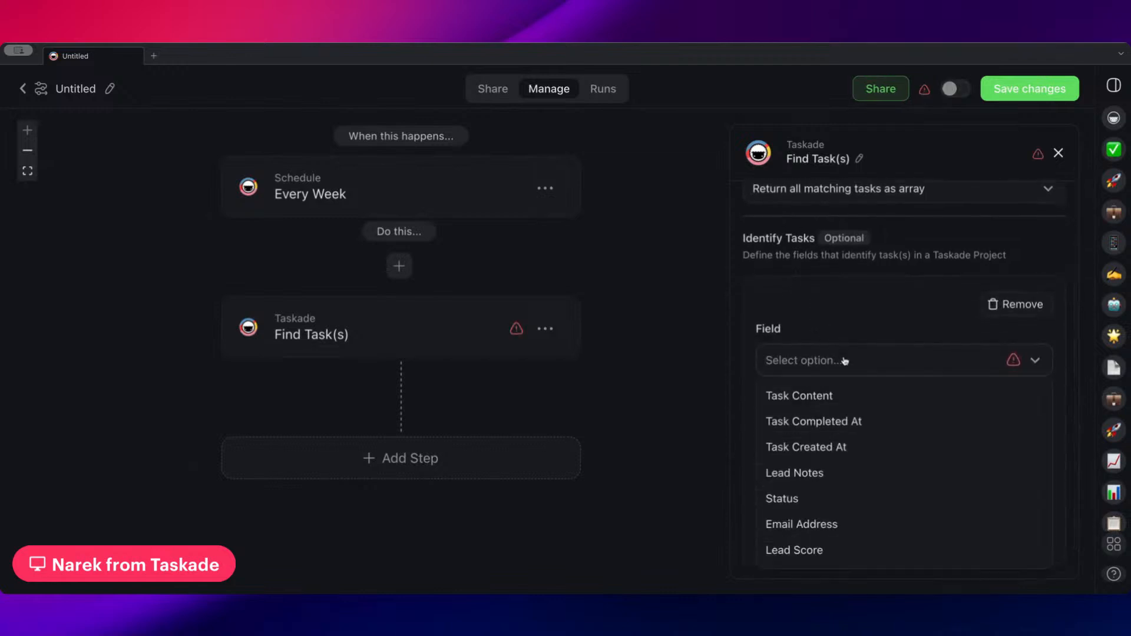
left_click(822, 499)
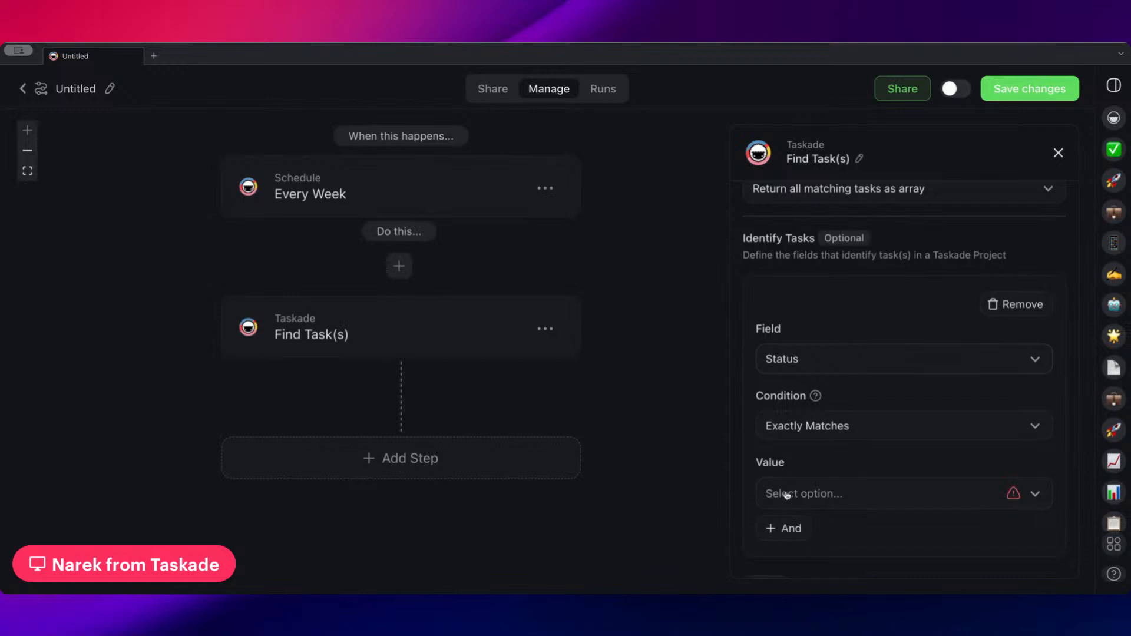
left_click(805, 493)
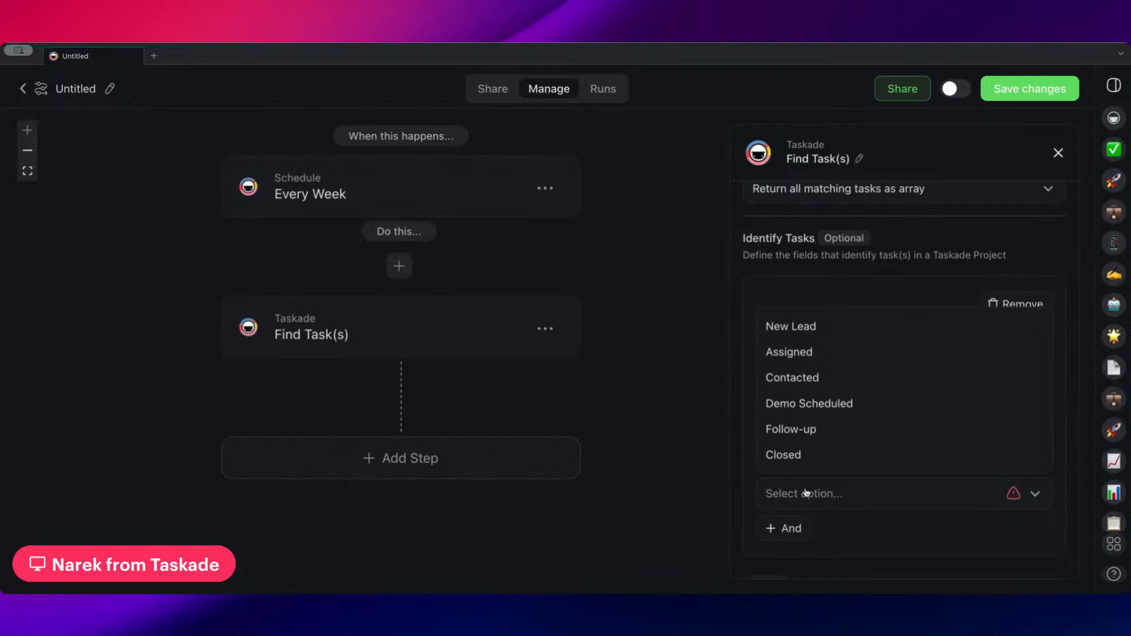
left_click(823, 335)
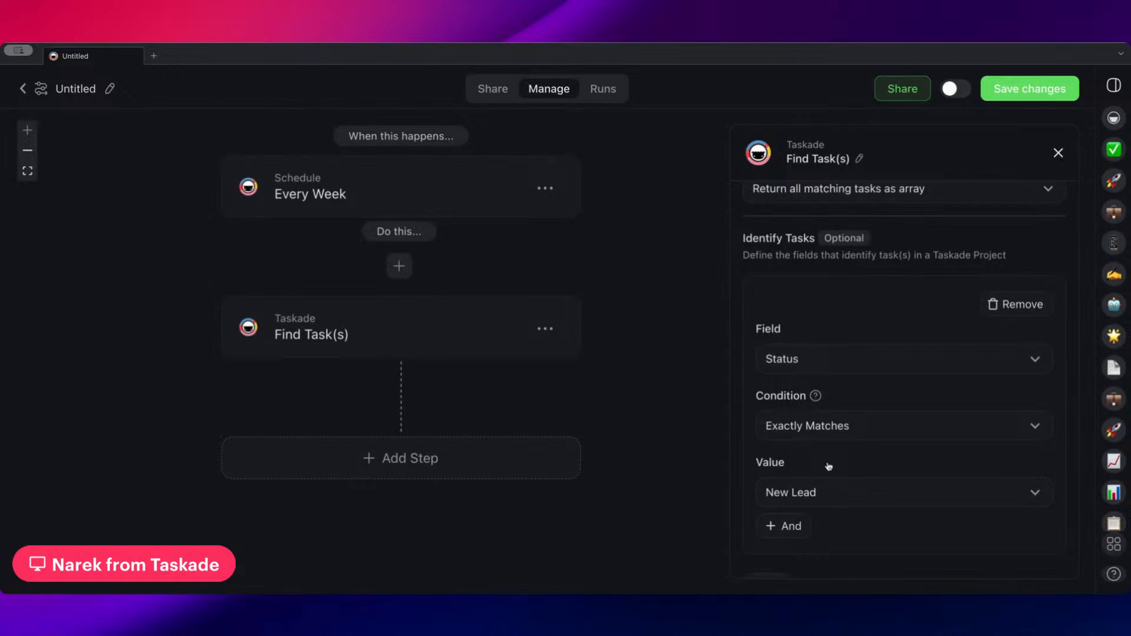
scroll(824, 307, "up", 3)
scroll(819, 318, "down", 4)
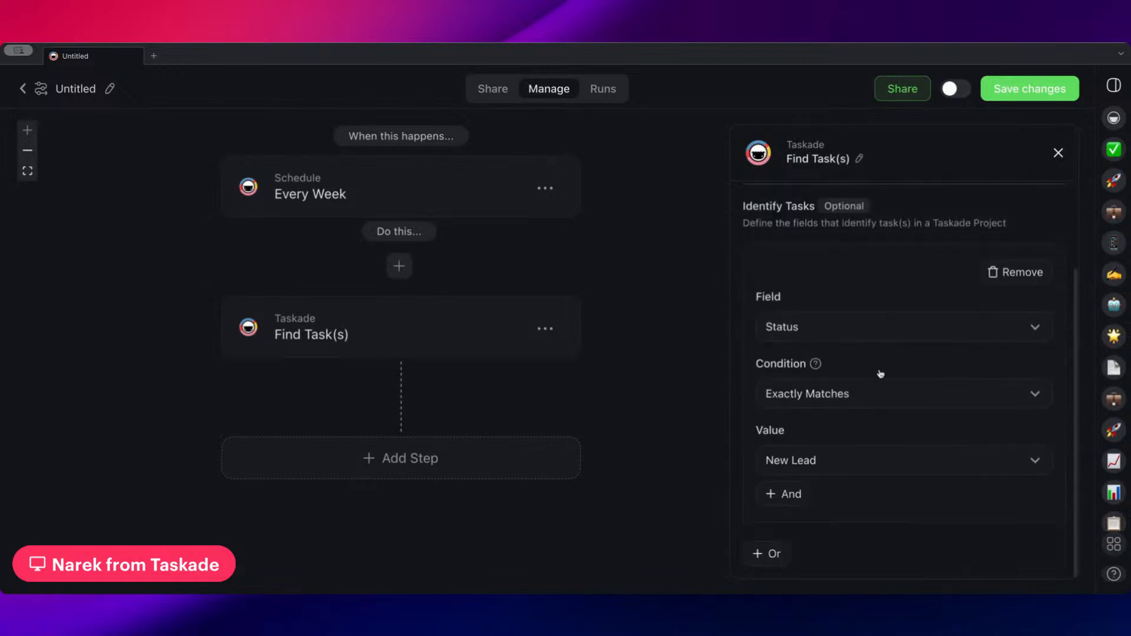
scroll(826, 416, "up", 4)
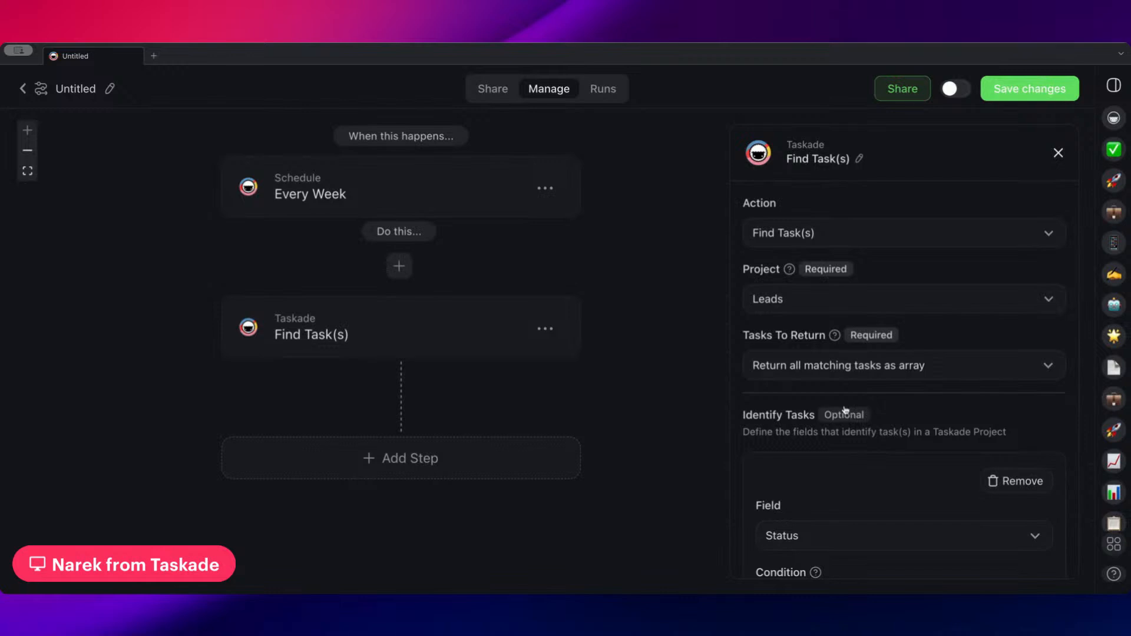
scroll(834, 371, "down", 3)
scroll(830, 418, "down", 1)
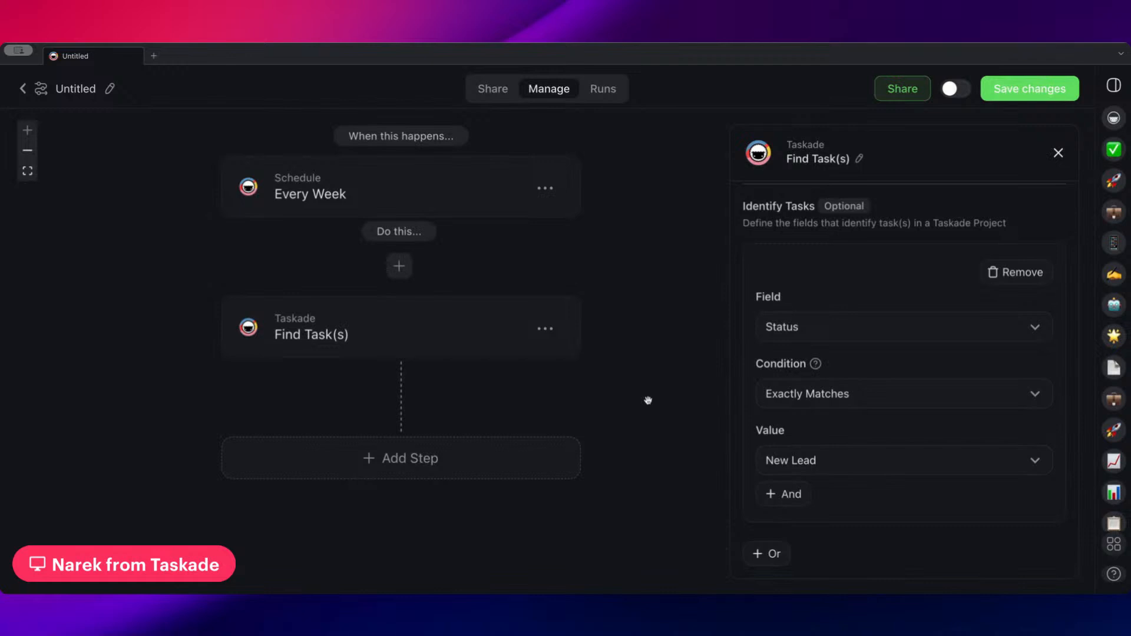
Add a Transform Array Into String step that uses the array of matching tasks from Find Task(s)
scroll(648, 400, "down", 1)
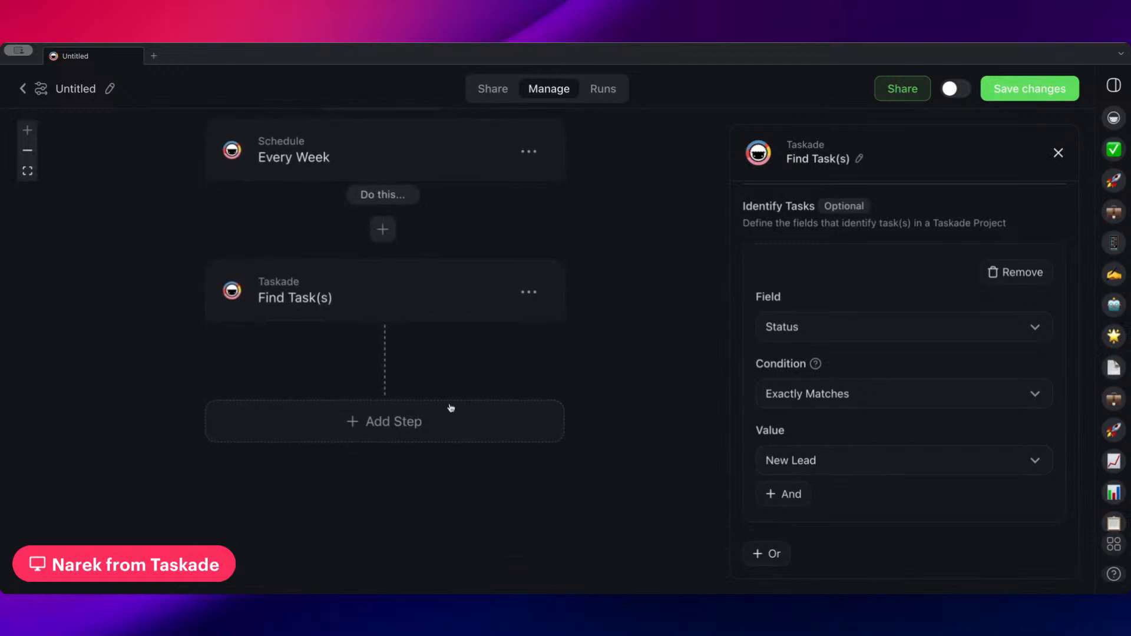
left_click(376, 424)
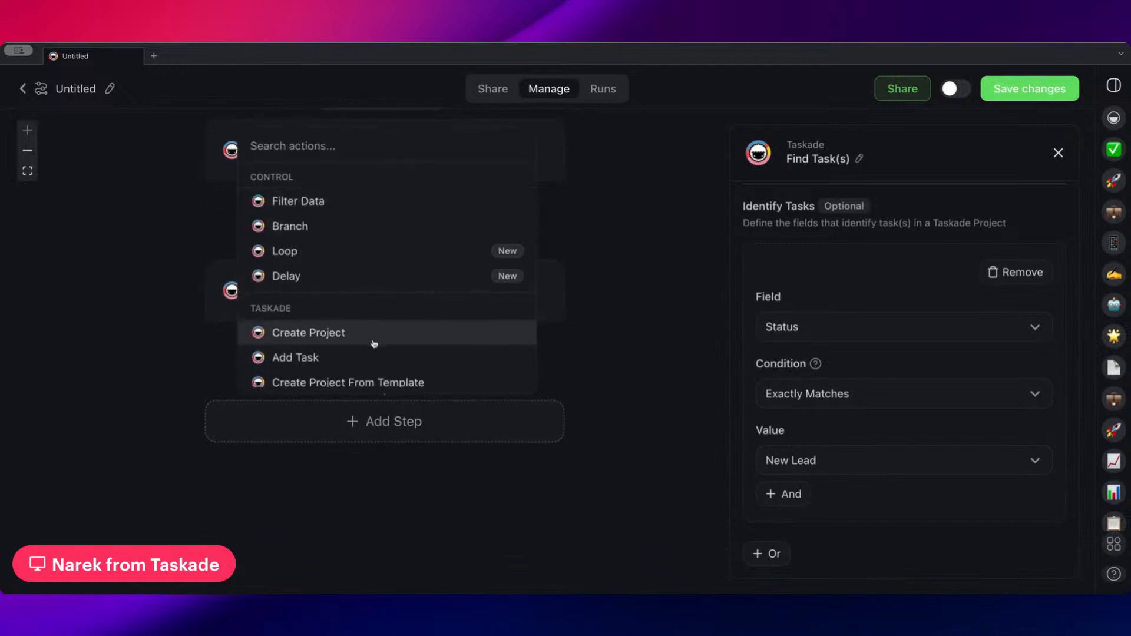
scroll(375, 347, "down", 2)
scroll(375, 349, "down", 5)
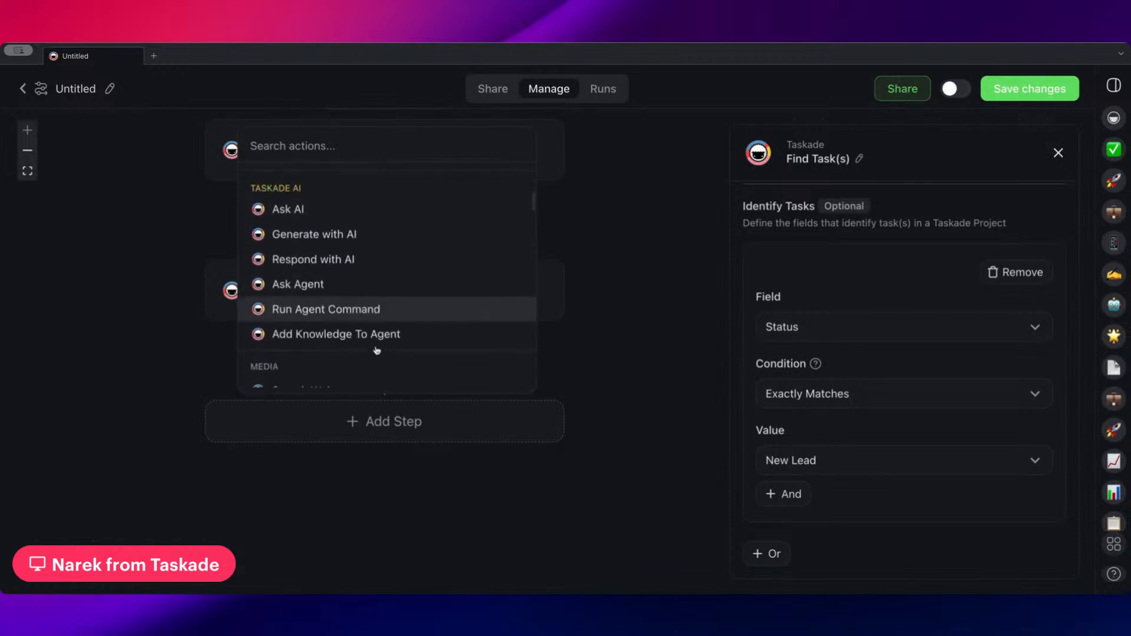
scroll(377, 351, "down", 3)
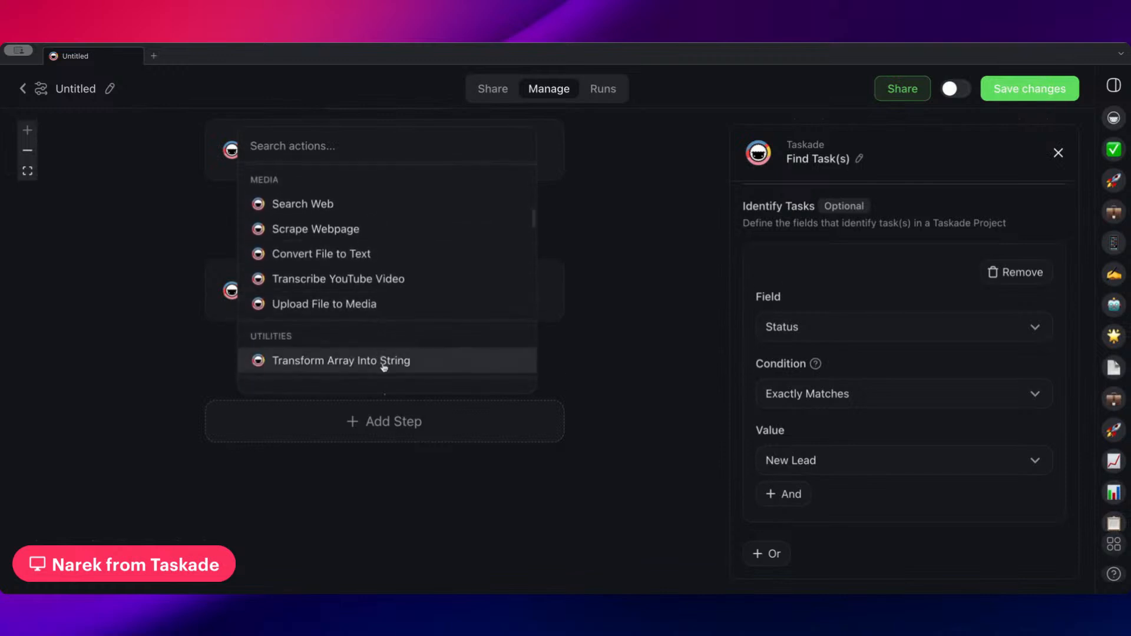
left_click(384, 365)
scroll(636, 330, "down", 3)
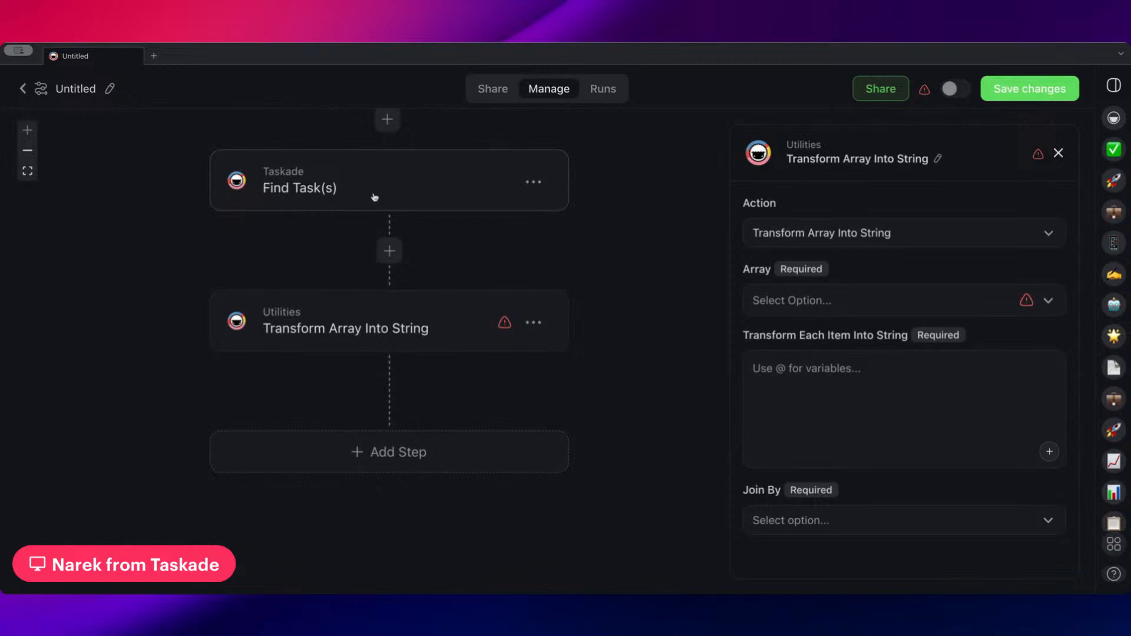
left_click(783, 309)
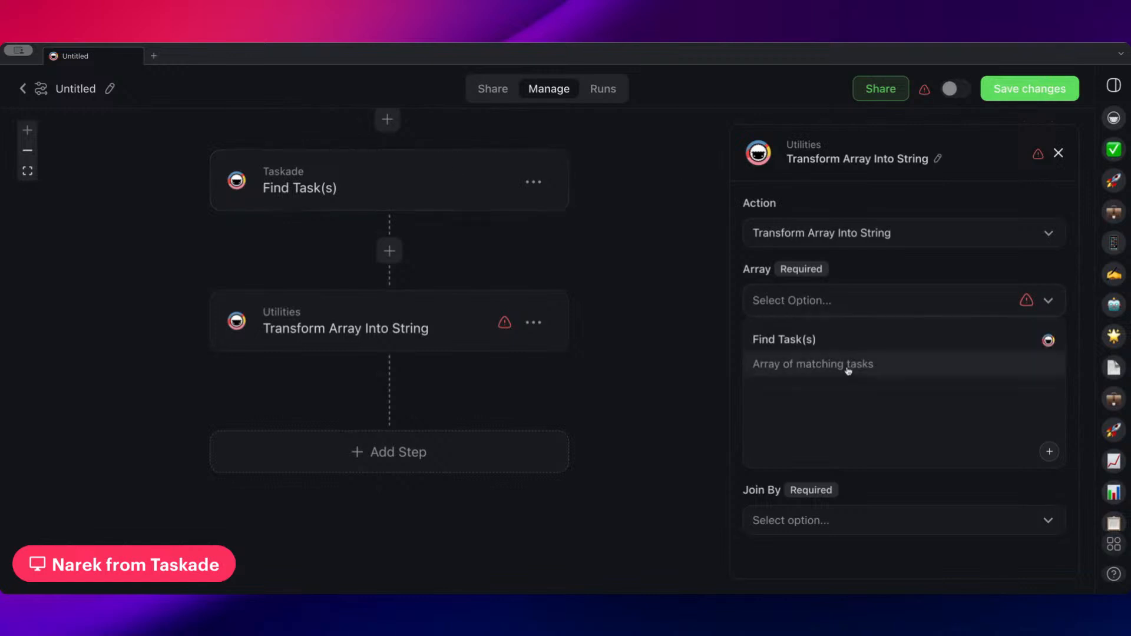
left_click(793, 375)
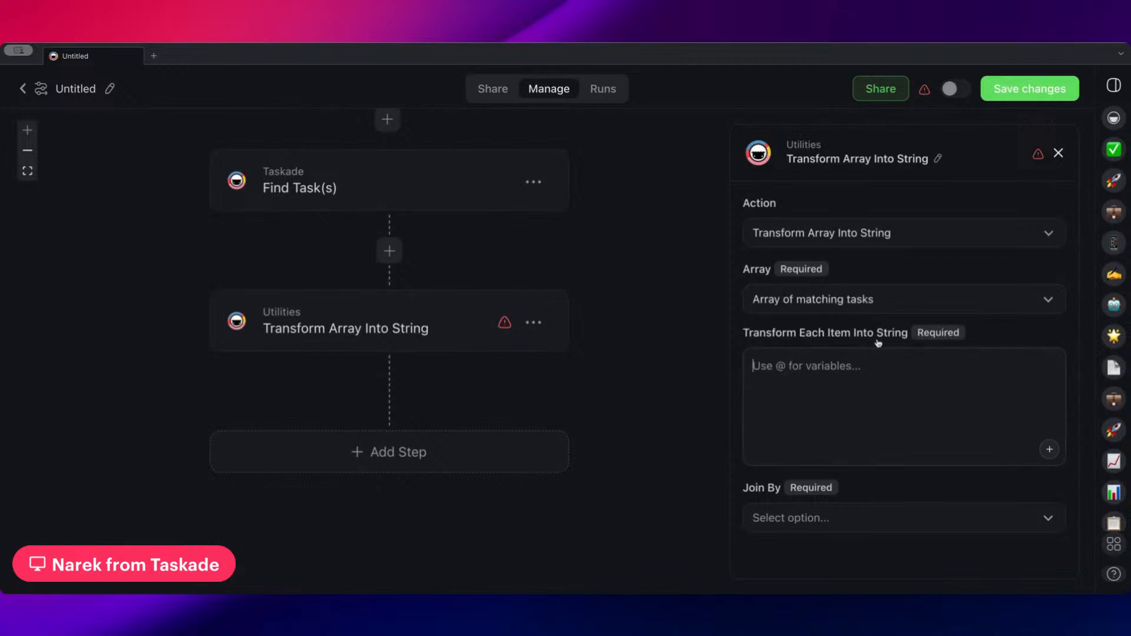
Compose each item's string from the current item's Task Content, Status and Email Address variables, separated by hyphens
type("@")
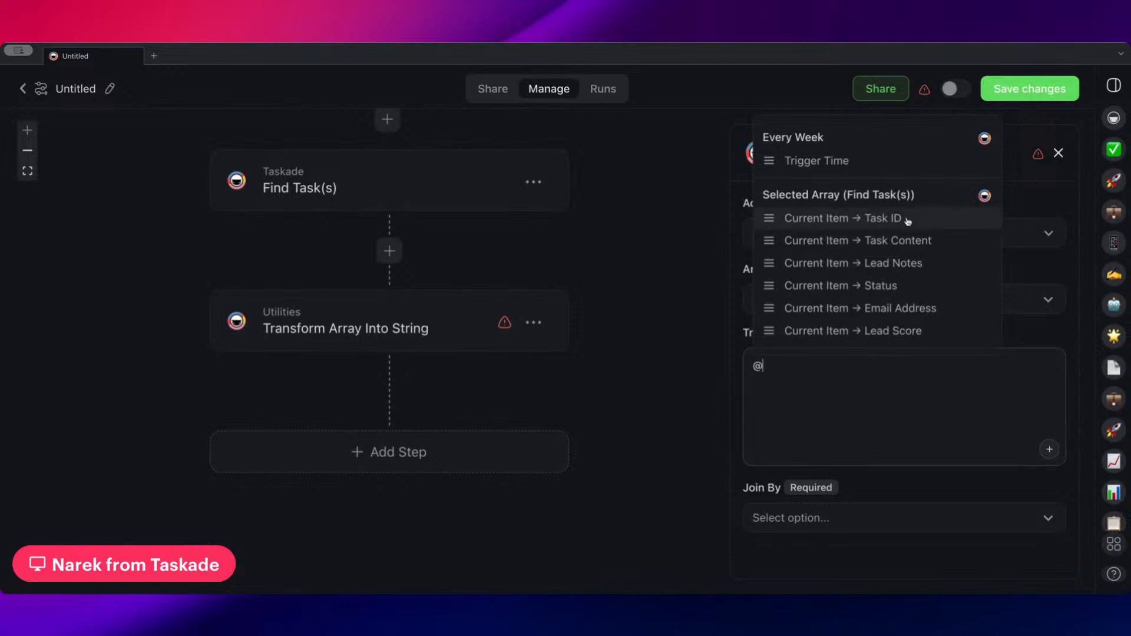
left_click(906, 248)
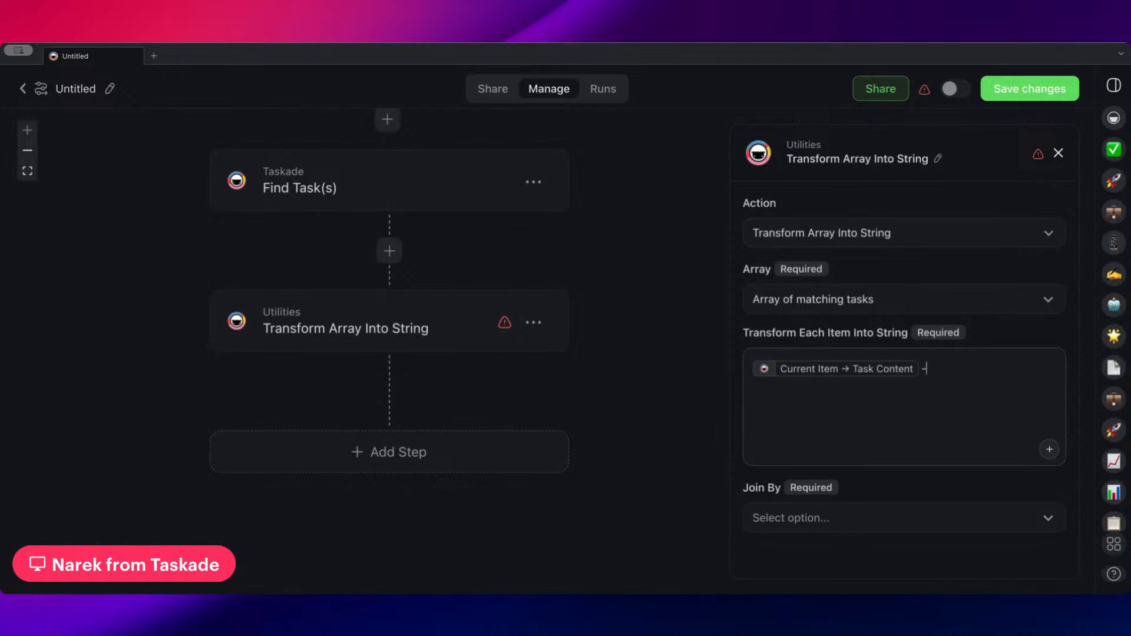
type("- @")
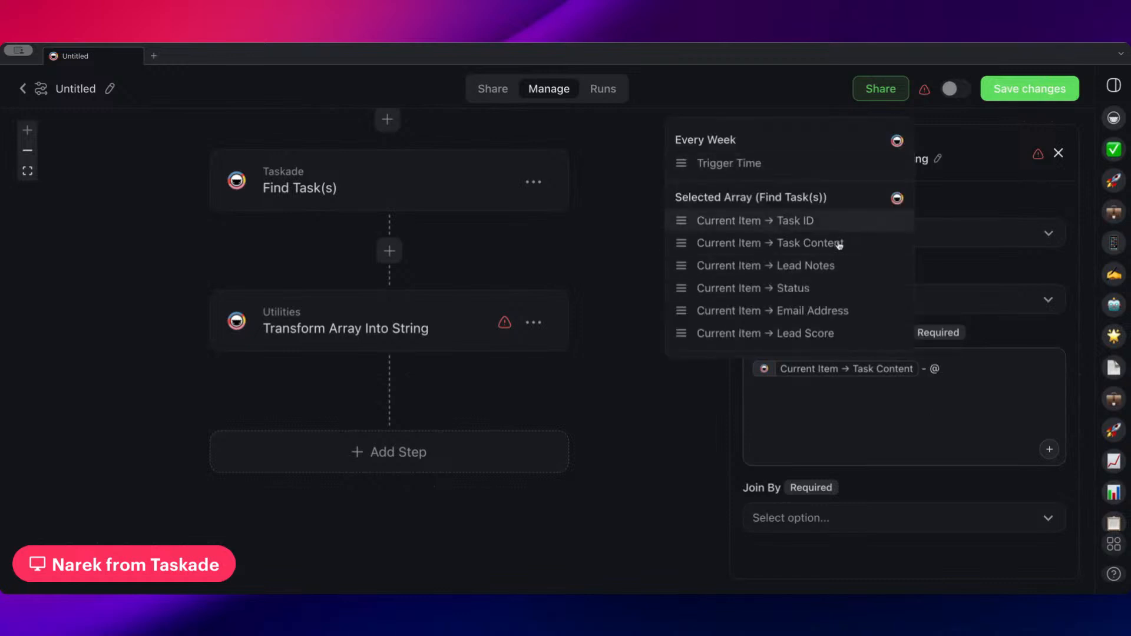
left_click(826, 289)
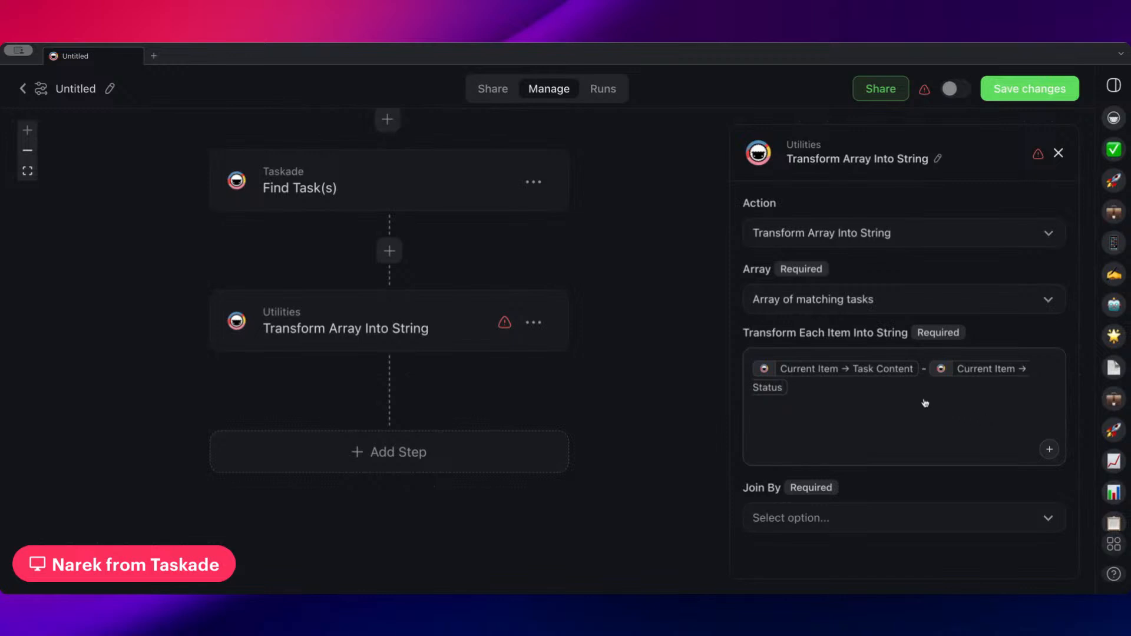
mouse_move(875, 373)
type("@")
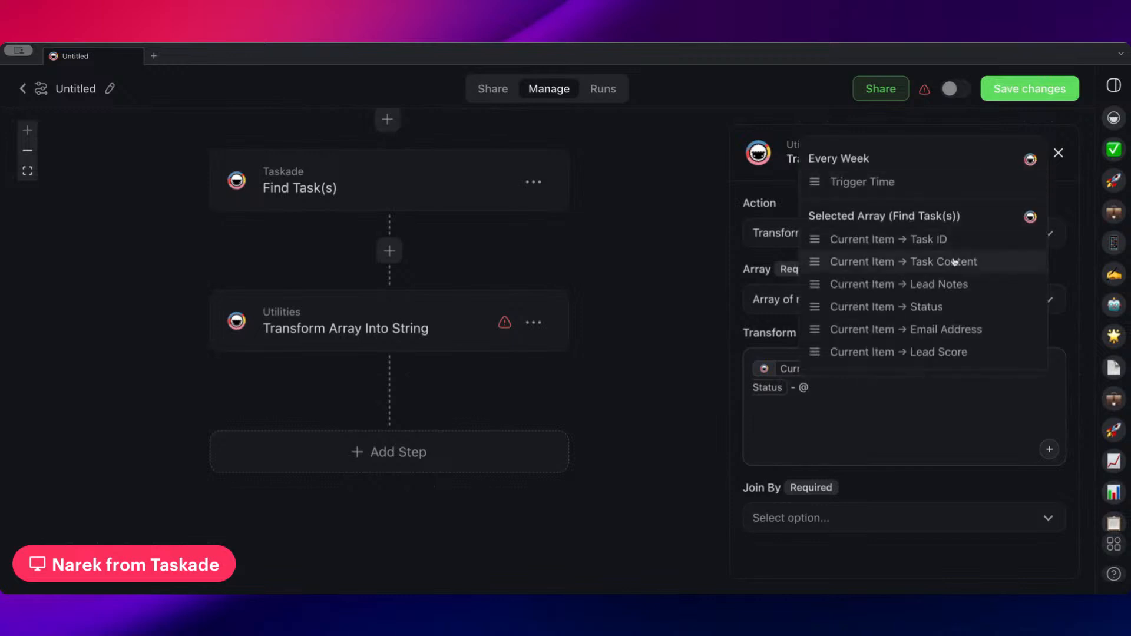
left_click(956, 330)
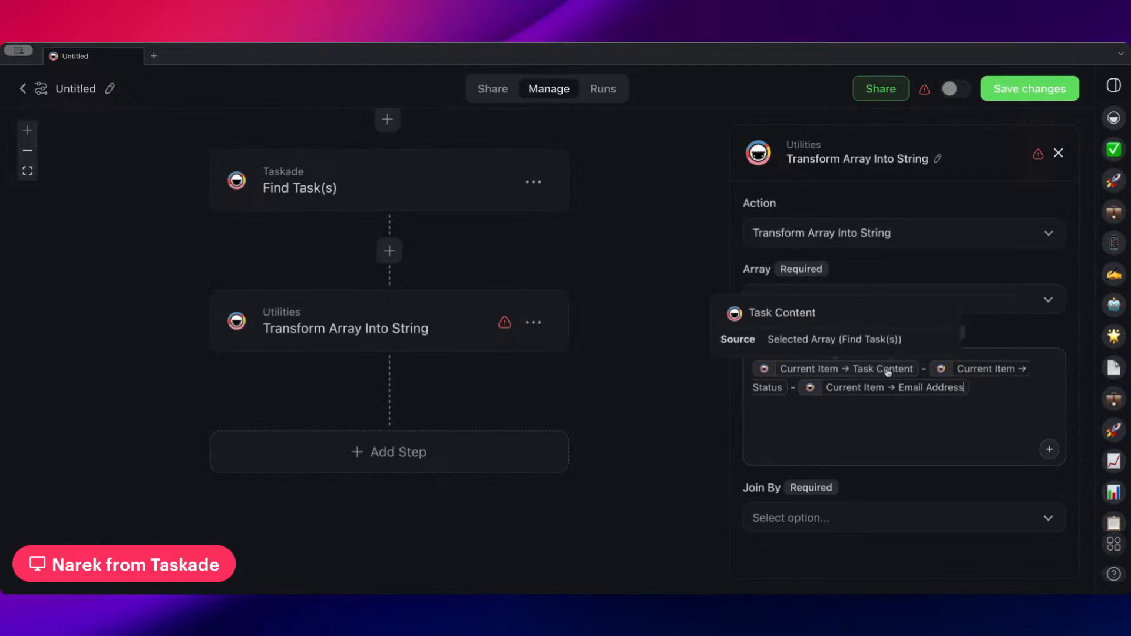
scroll(610, 394, "up", 3)
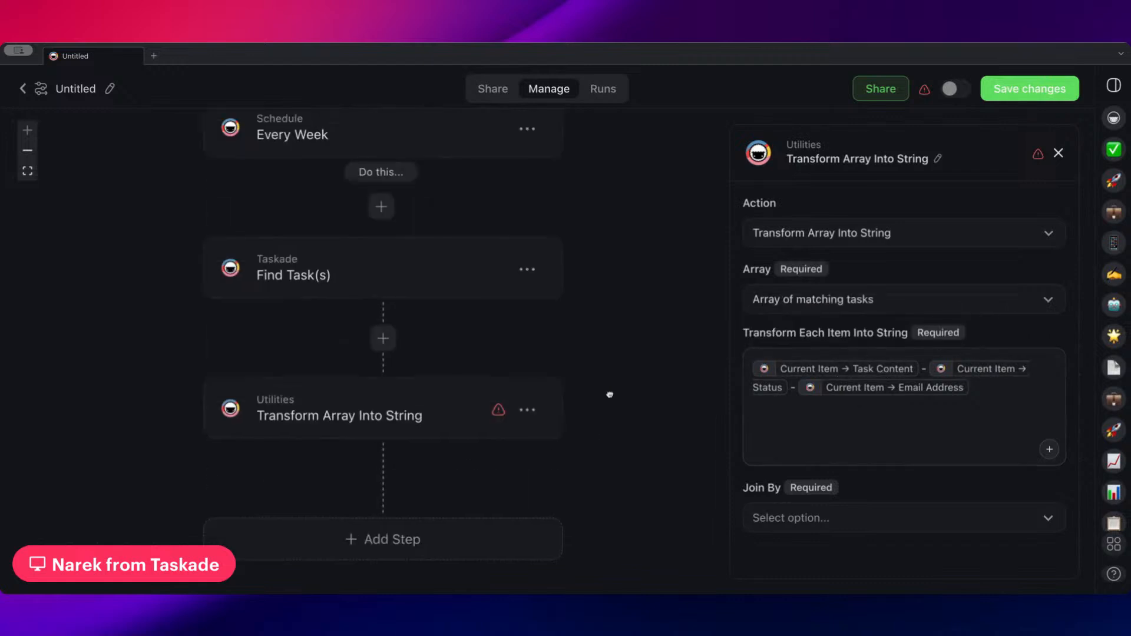
left_click(436, 268)
scroll(843, 377, "down", 3)
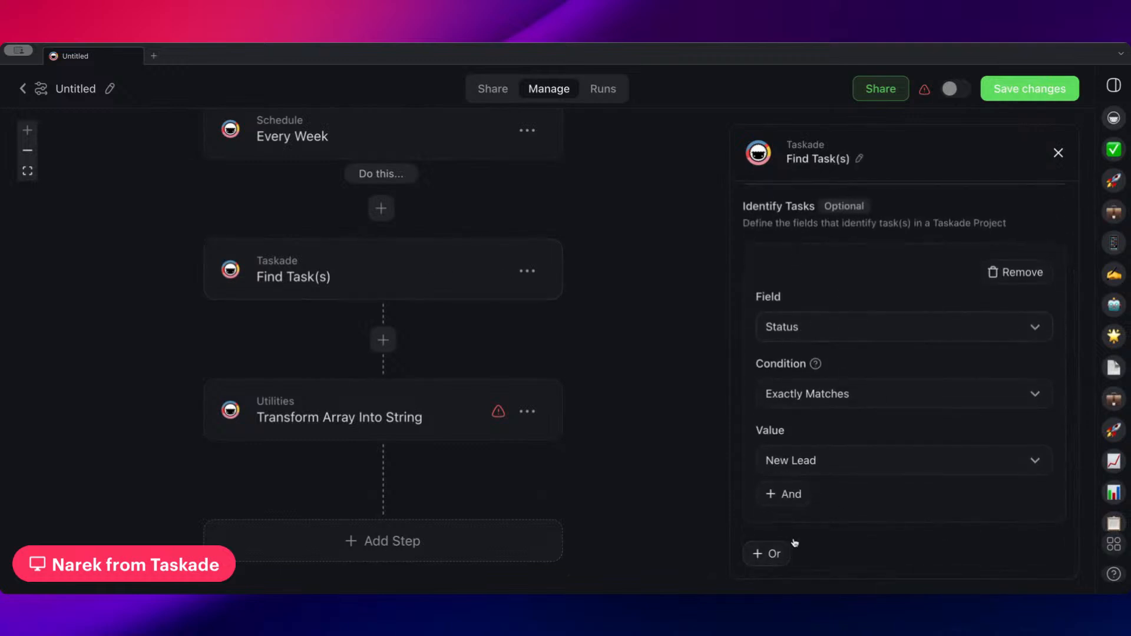
left_click(783, 495)
left_click(825, 434)
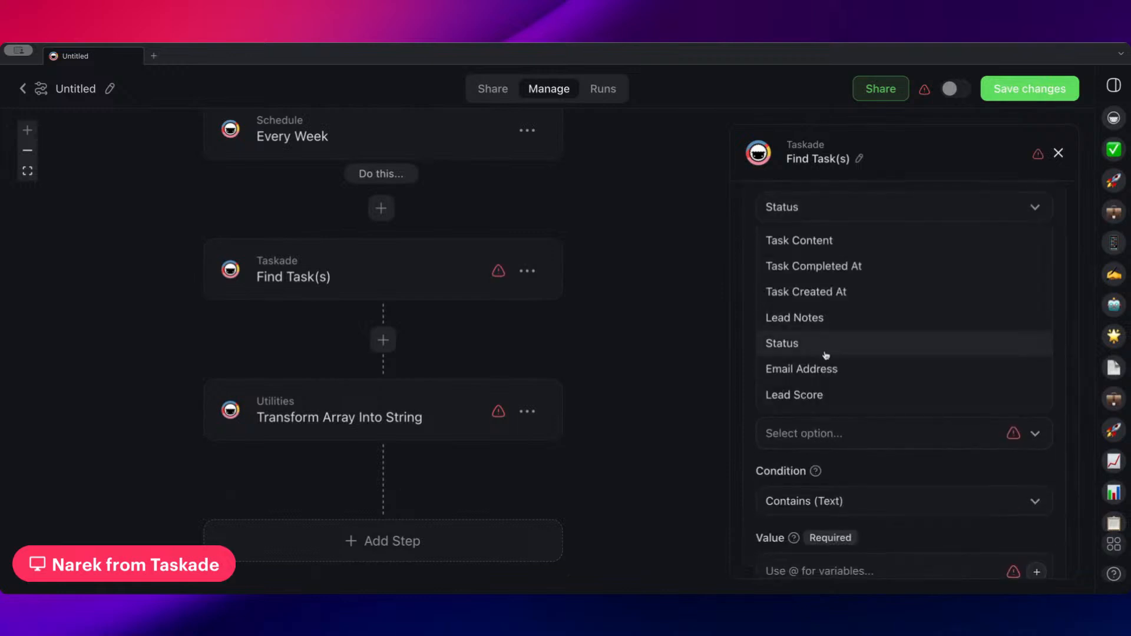
left_click(848, 400)
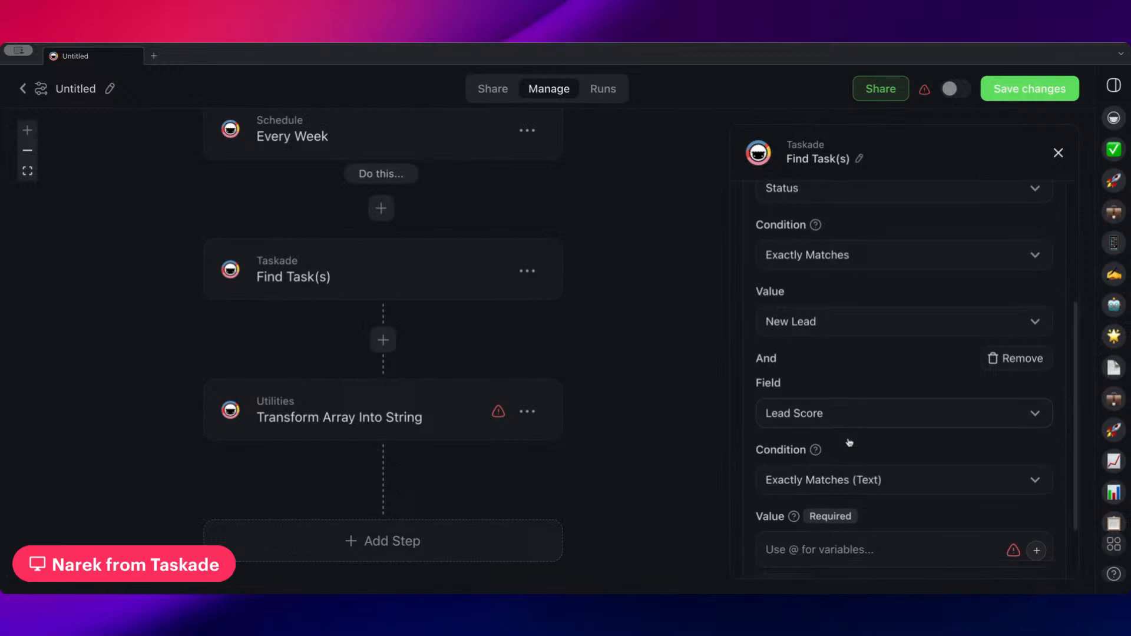
scroll(849, 443, "down", 1)
left_click(830, 502)
type("@")
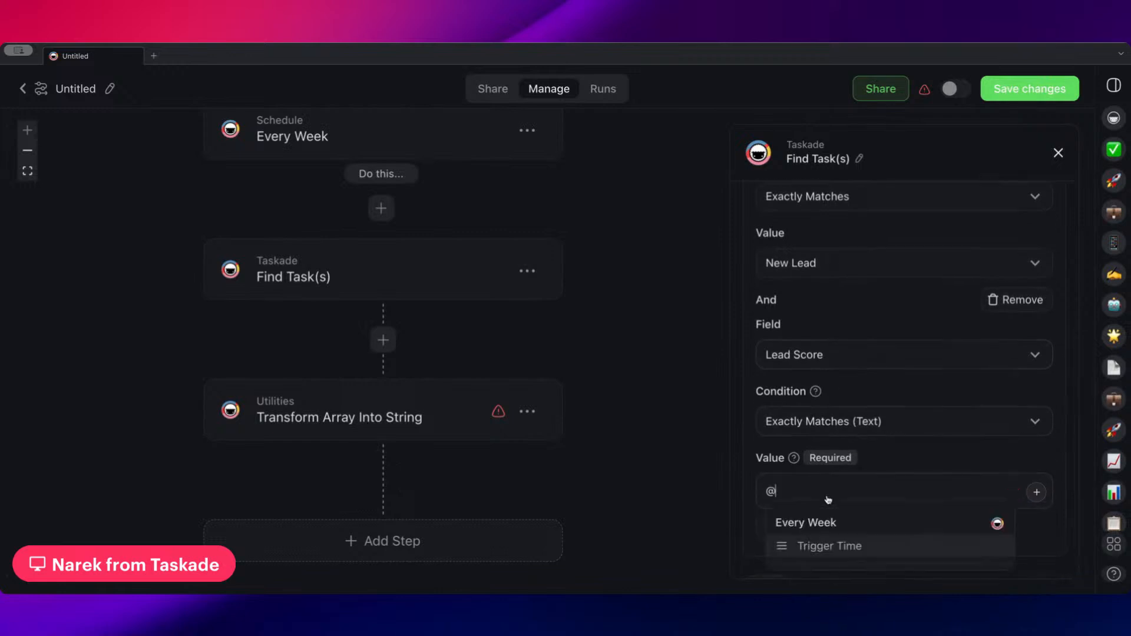
key("Escape")
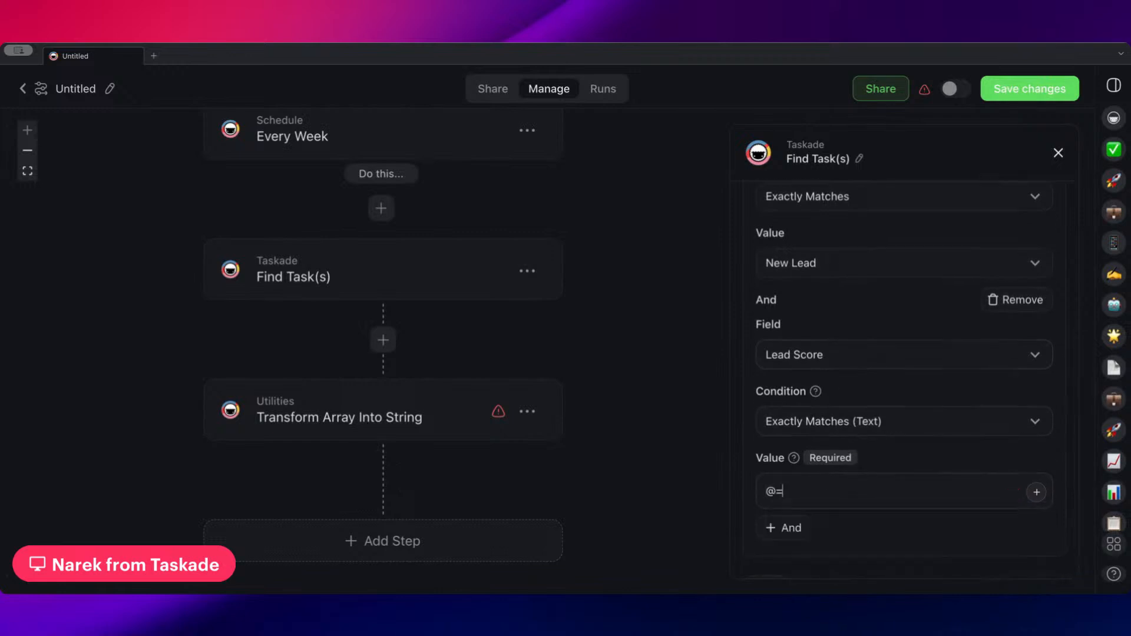
key("BackSpace")
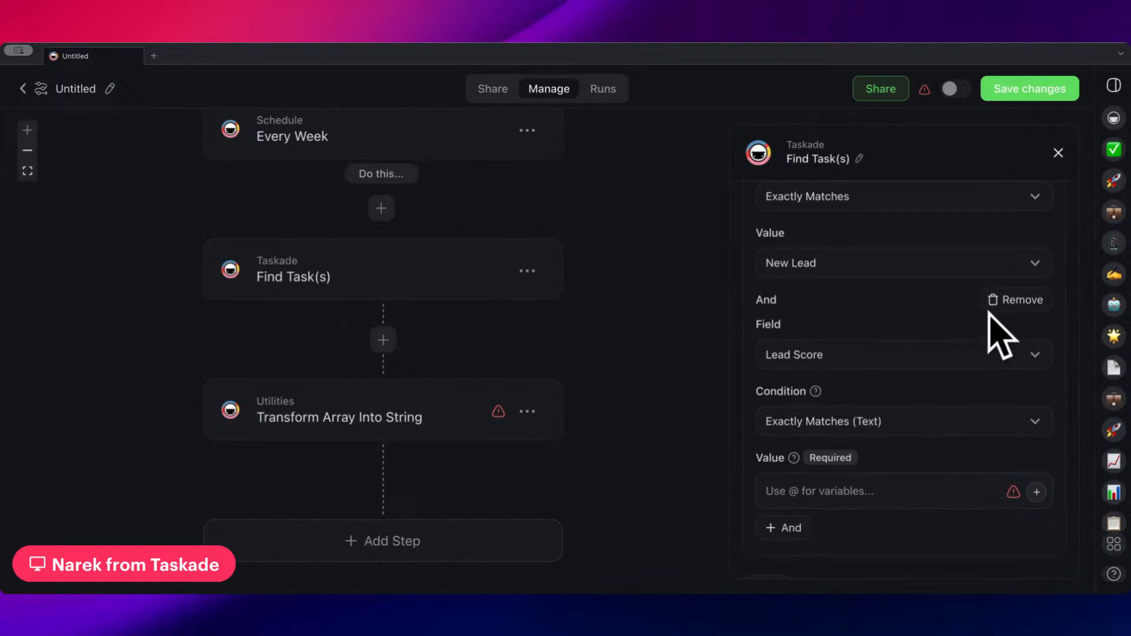
left_click(1027, 302)
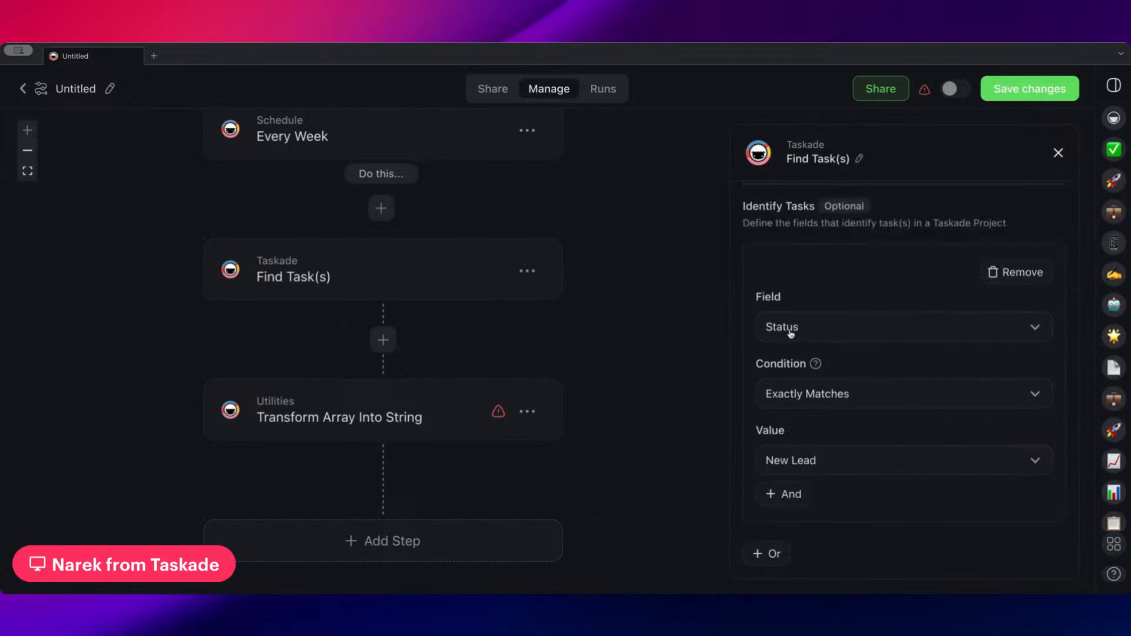
Set the Transform Array Into String step to join its items by New Line
left_click(425, 417)
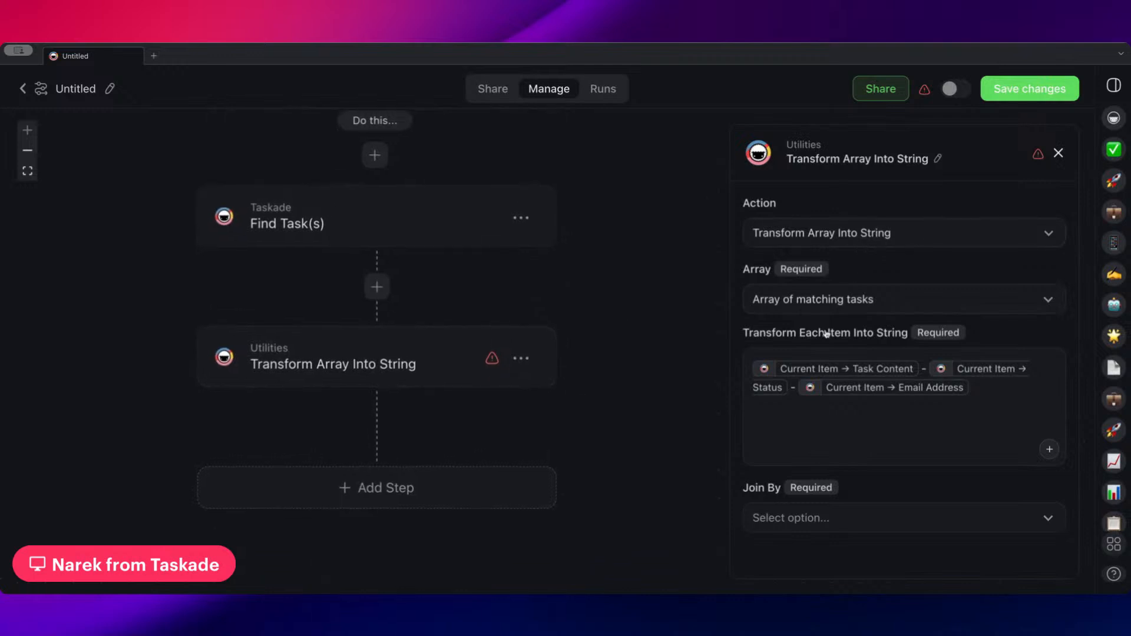
mouse_move(817, 375)
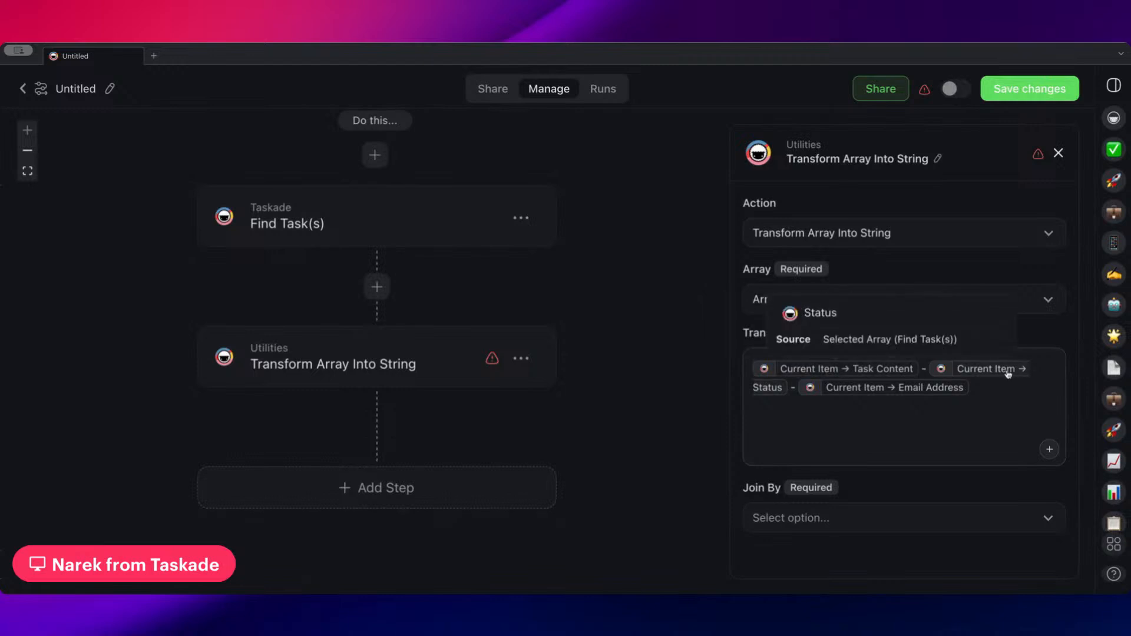
mouse_move(941, 392)
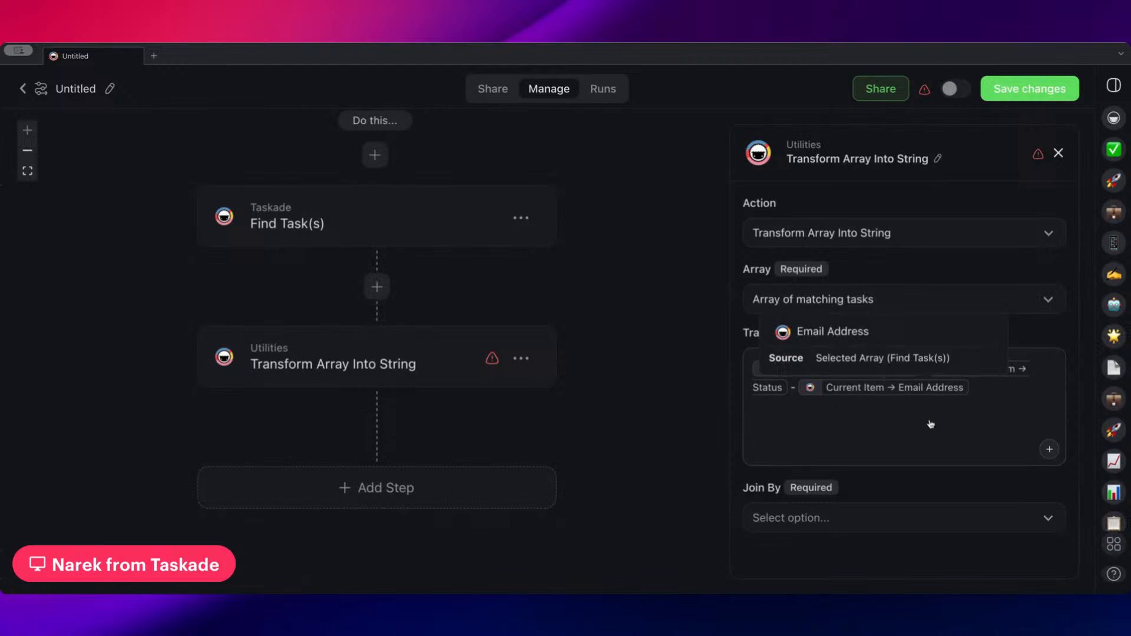
left_click(837, 525)
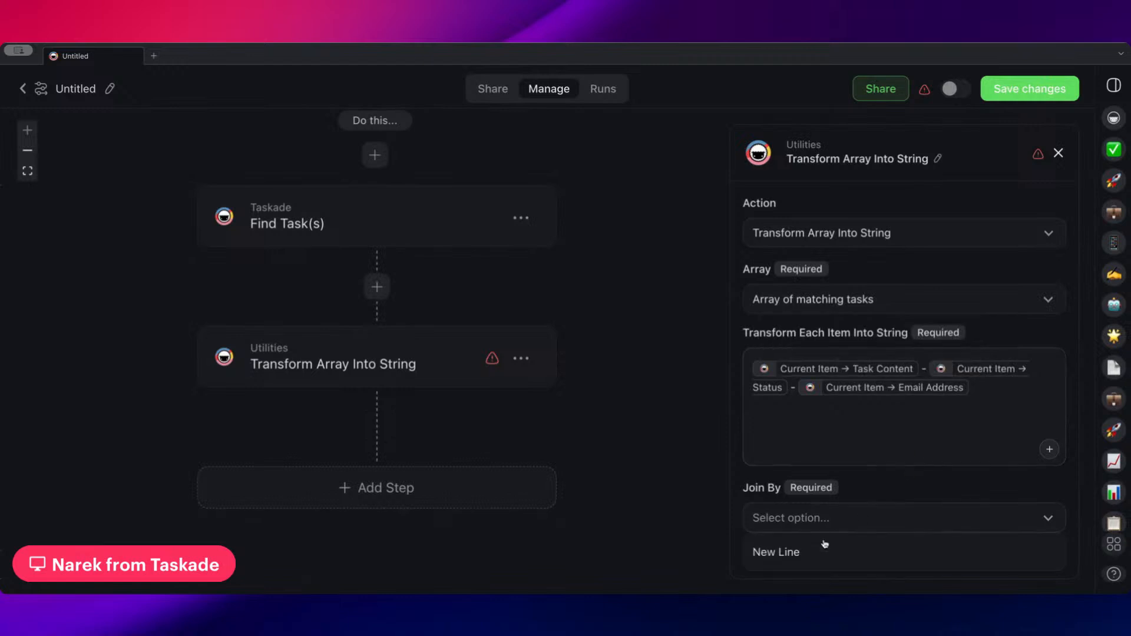
left_click(818, 549)
Add a Gmail Send Email step after Transform Array Into String
scroll(582, 432, "down", 2)
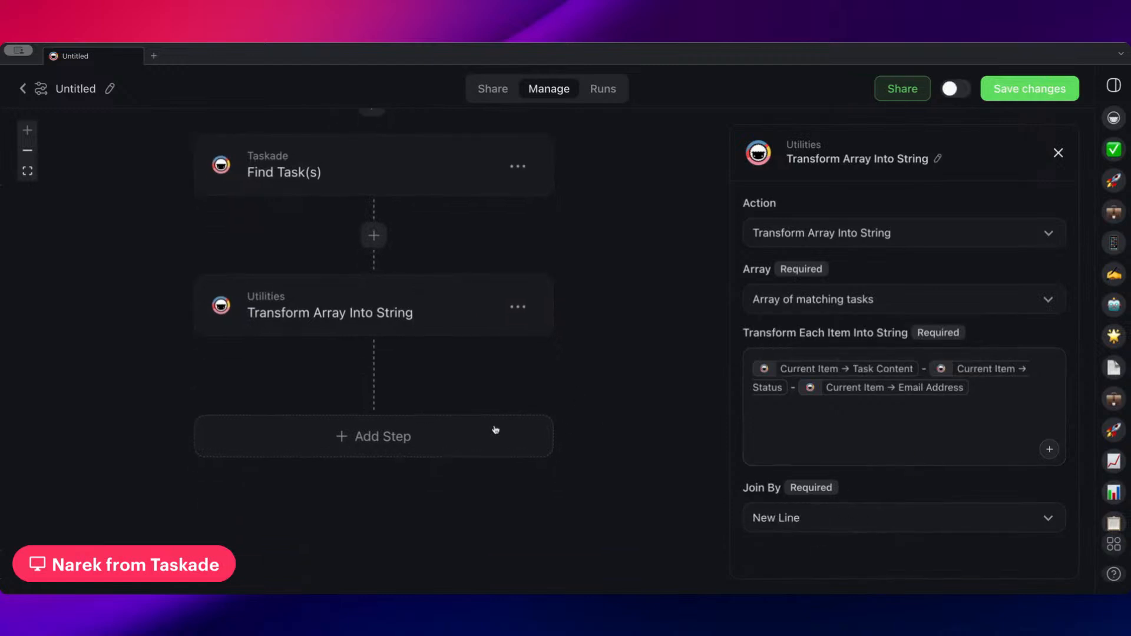
left_click(447, 433)
scroll(406, 354, "down", 10)
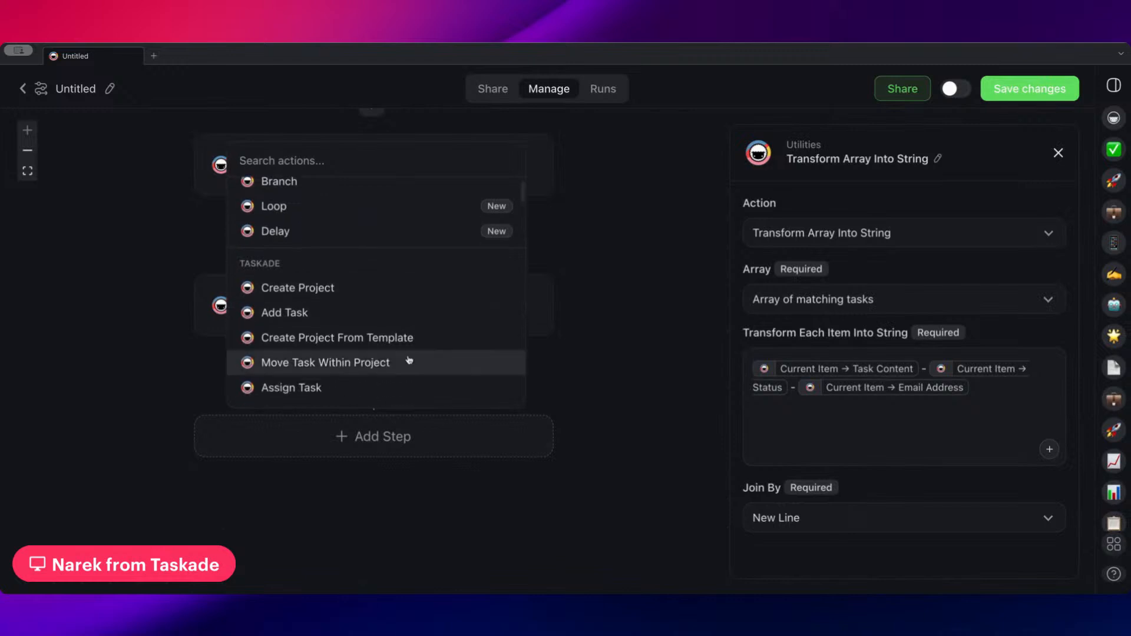
scroll(411, 366, "down", 10)
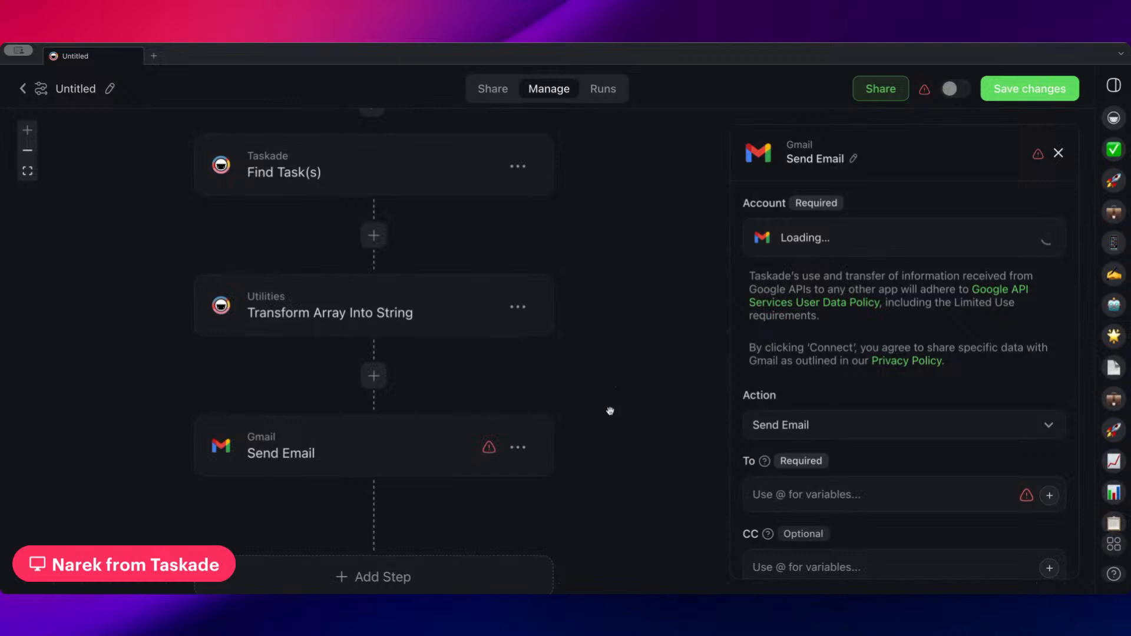
Enter the sales team's email address as the recipient of the Send Email step
scroll(648, 371, "down", 3)
scroll(821, 396, "down", 5)
left_click(805, 276)
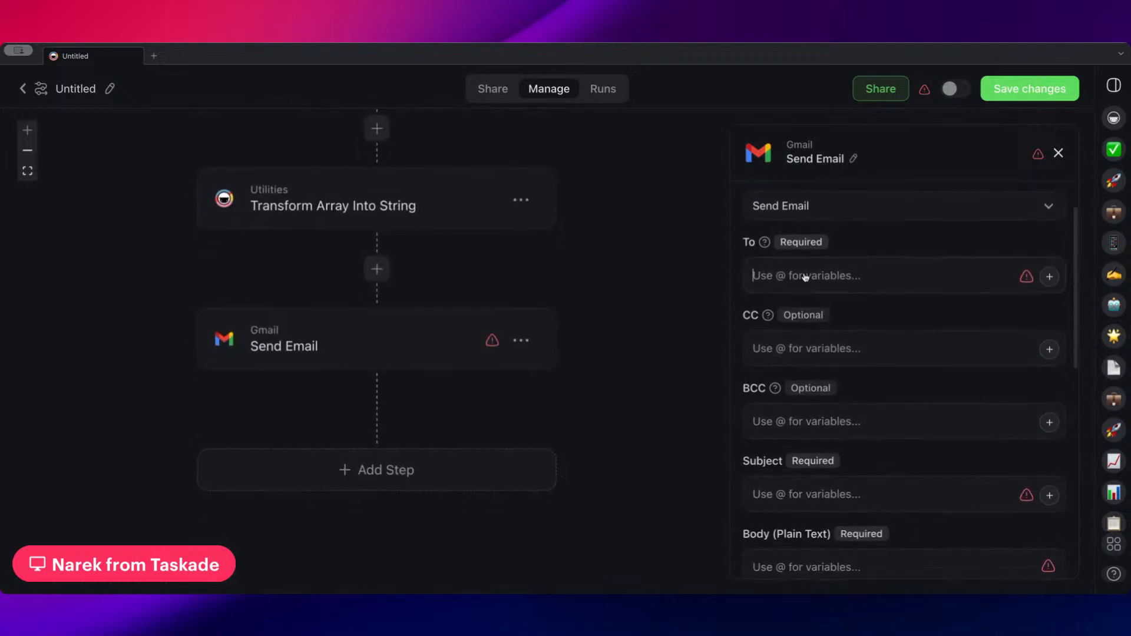
scroll(807, 283, "down", 1)
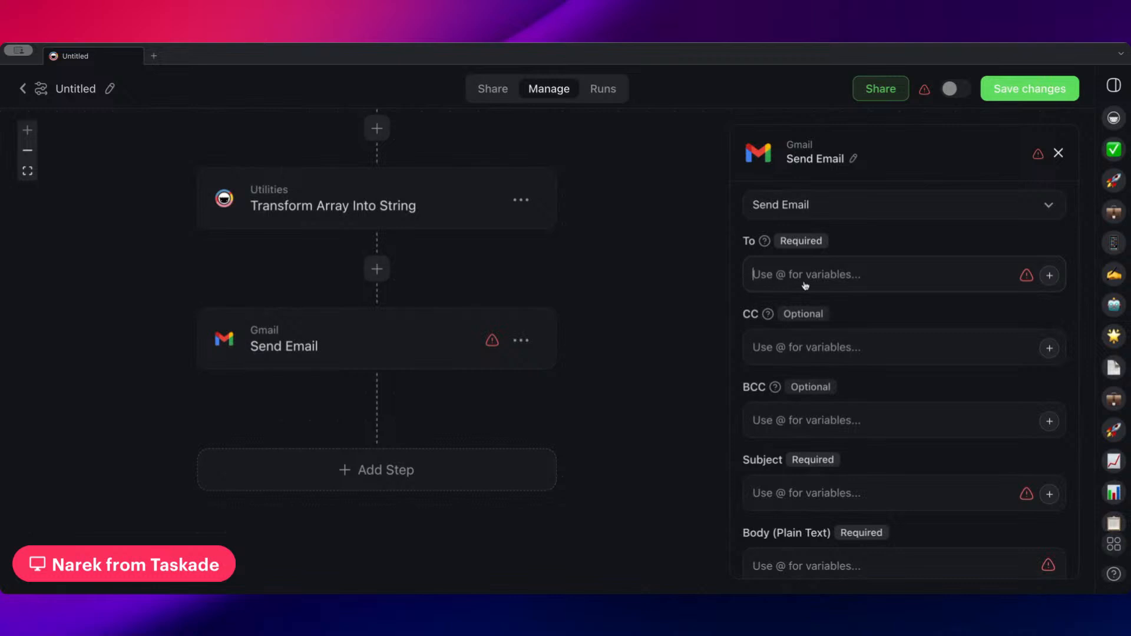
type("support@")
key("BackSpace")
key("BackSpace")
key("BackSpace")
key("BackSpace")
key("BackSpace")
key("BackSpace")
key("BackSpace")
Set the email subject to "Weekly Report - " followed by the Trigger Time variable from Every Week
scroll(828, 347, "down", 3)
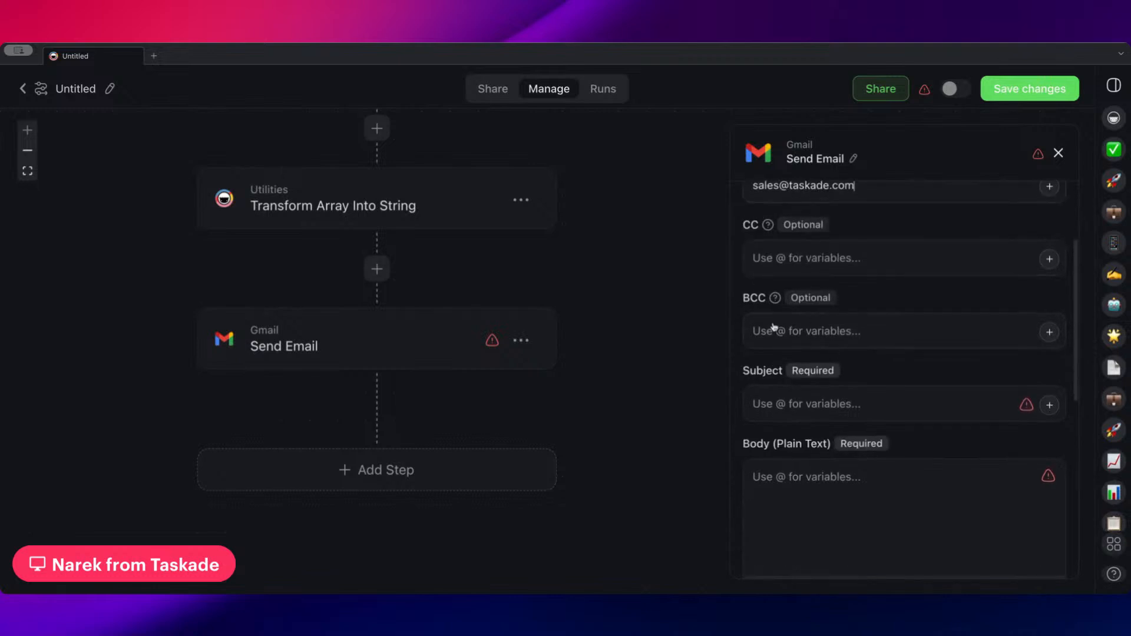
left_click(765, 405)
type("Week")
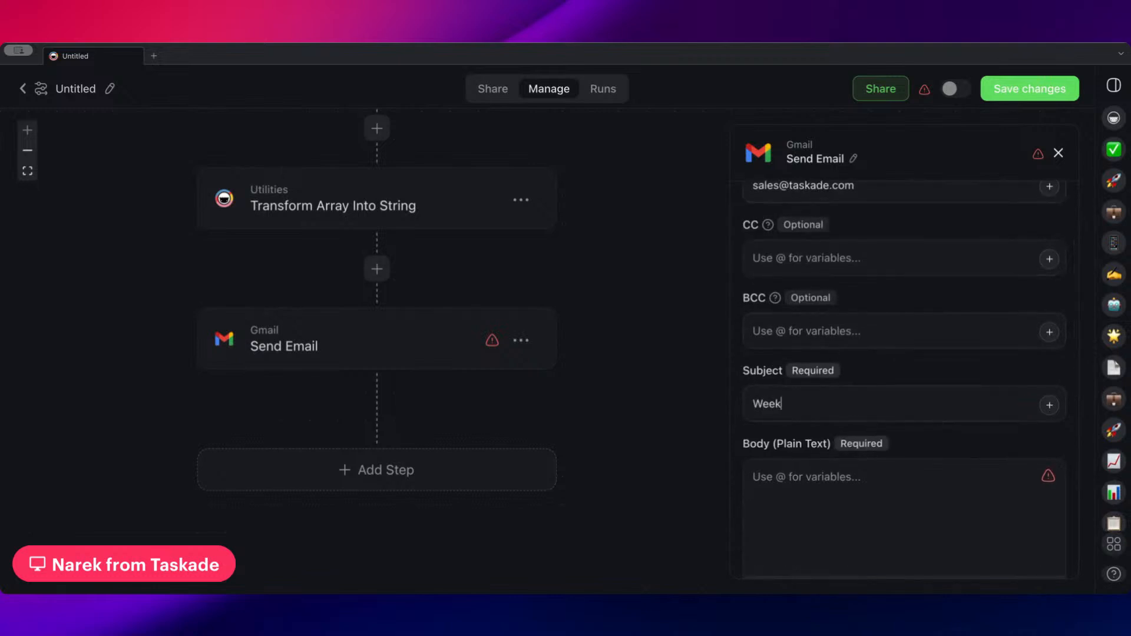
type("ly Report - @")
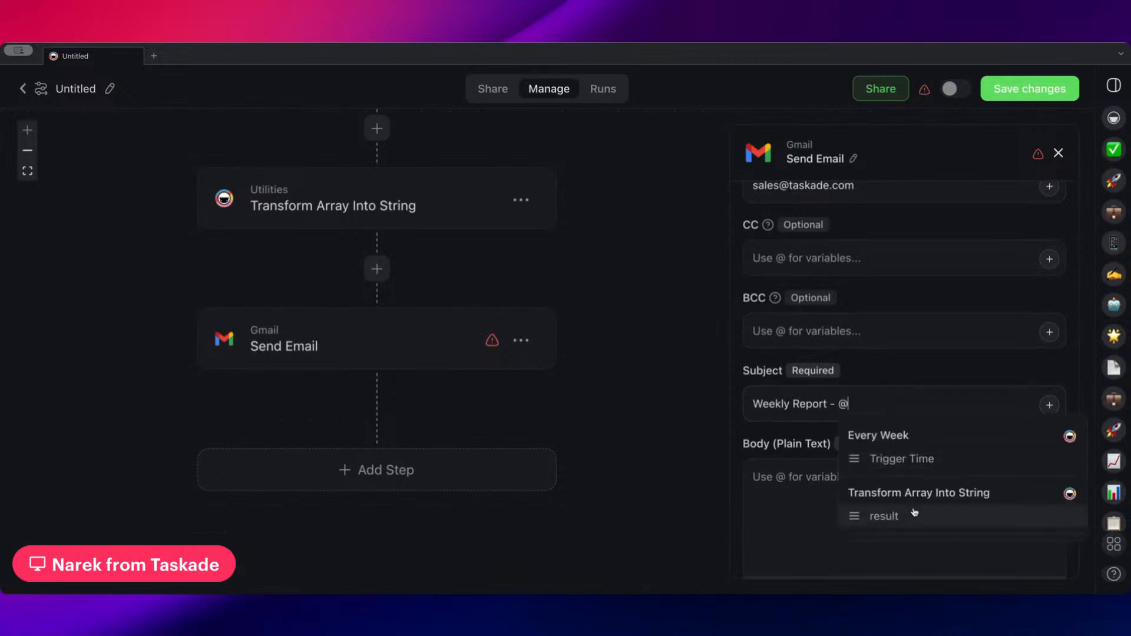
key("BackSpace")
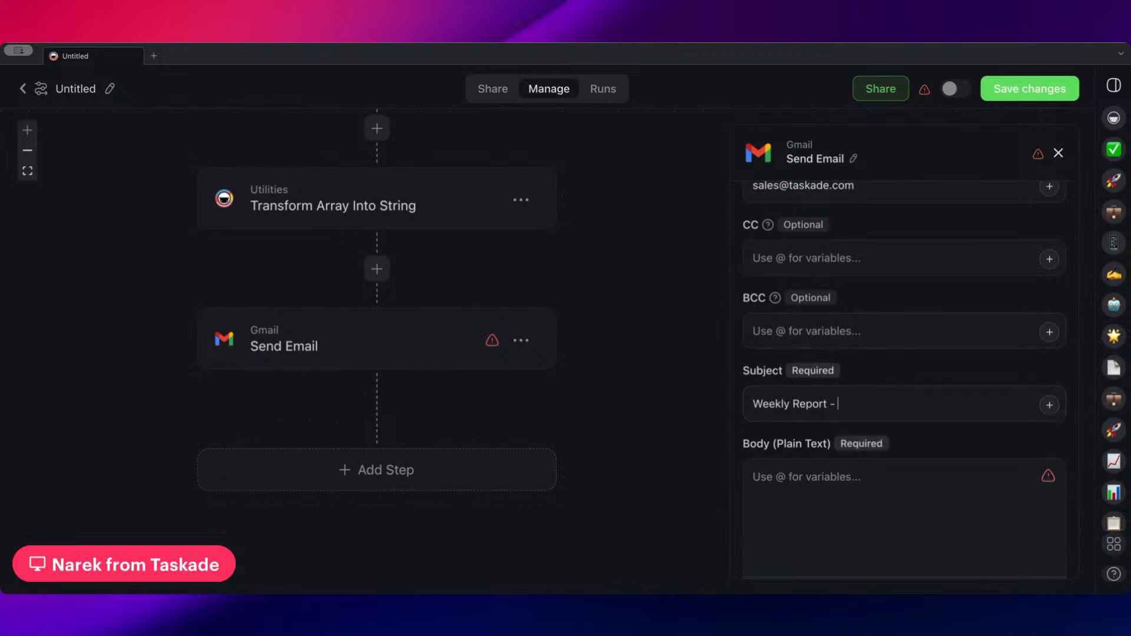
type("@")
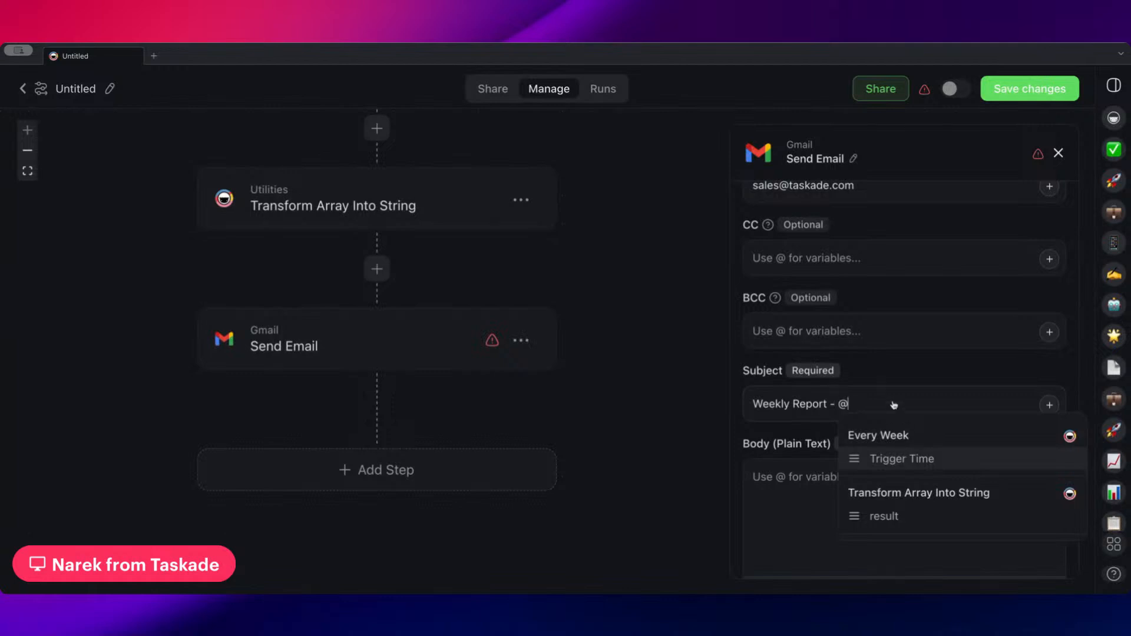
key("BackSpace")
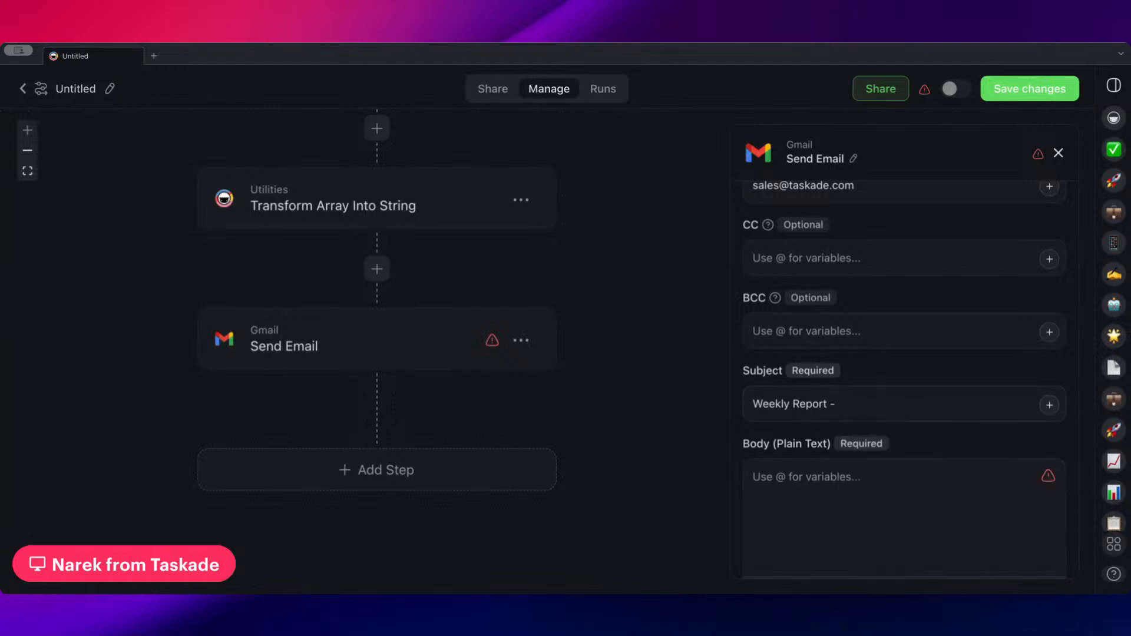
type("@")
left_click(891, 461)
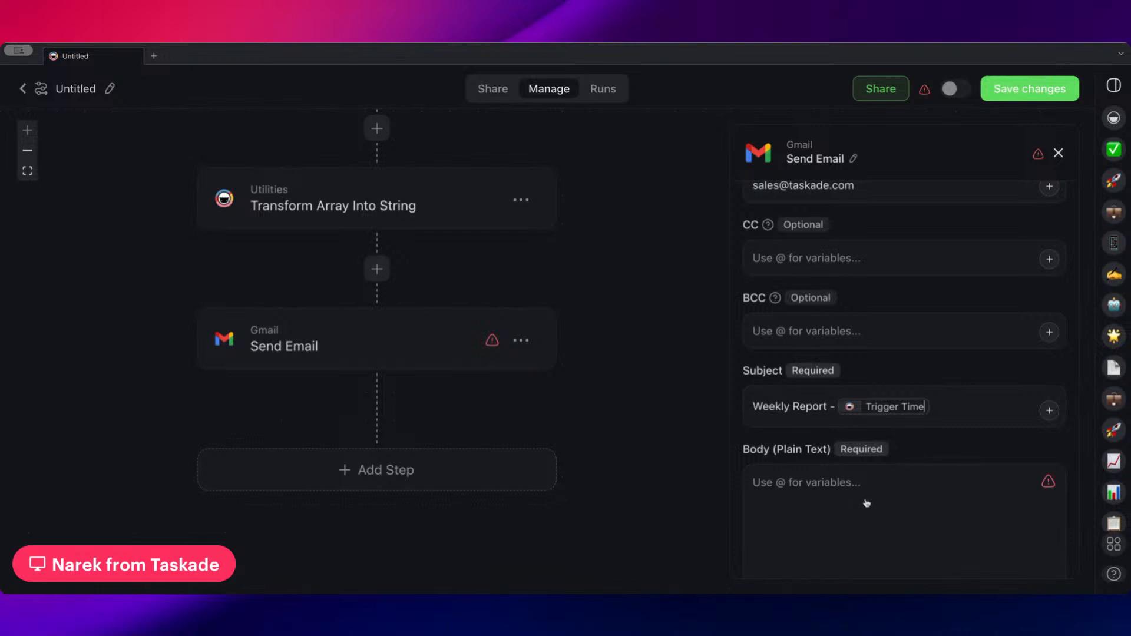
Write "Here's the new leads that have not been assigned to anyone yet." in the email's plain text body
scroll(866, 482, "down", 2)
scroll(866, 482, "down", 1)
left_click(877, 400)
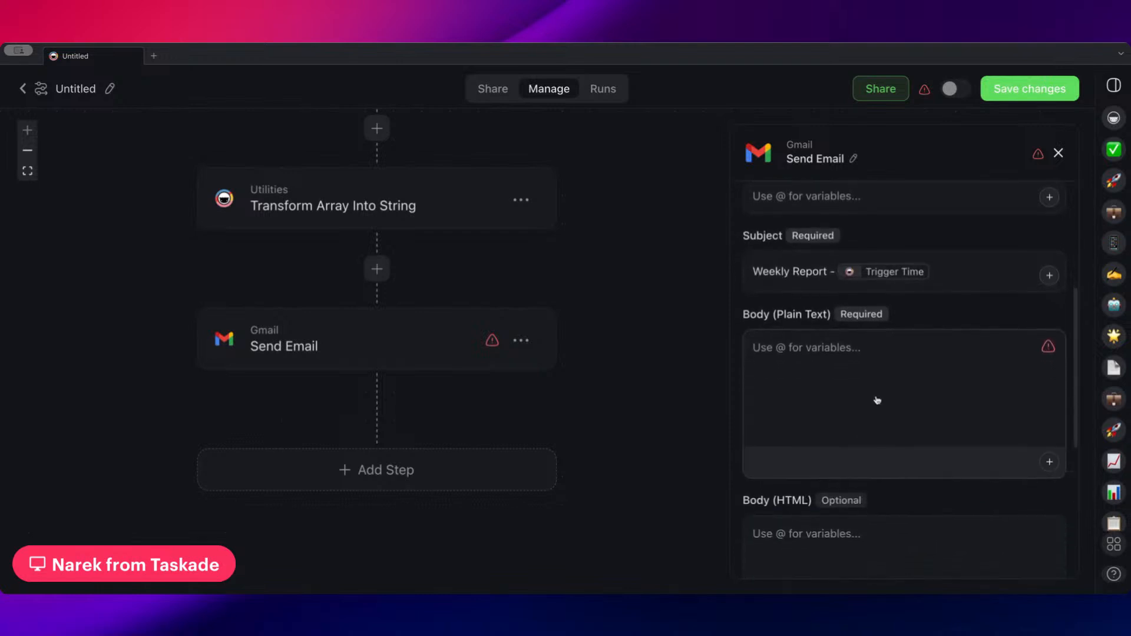
type("Here")
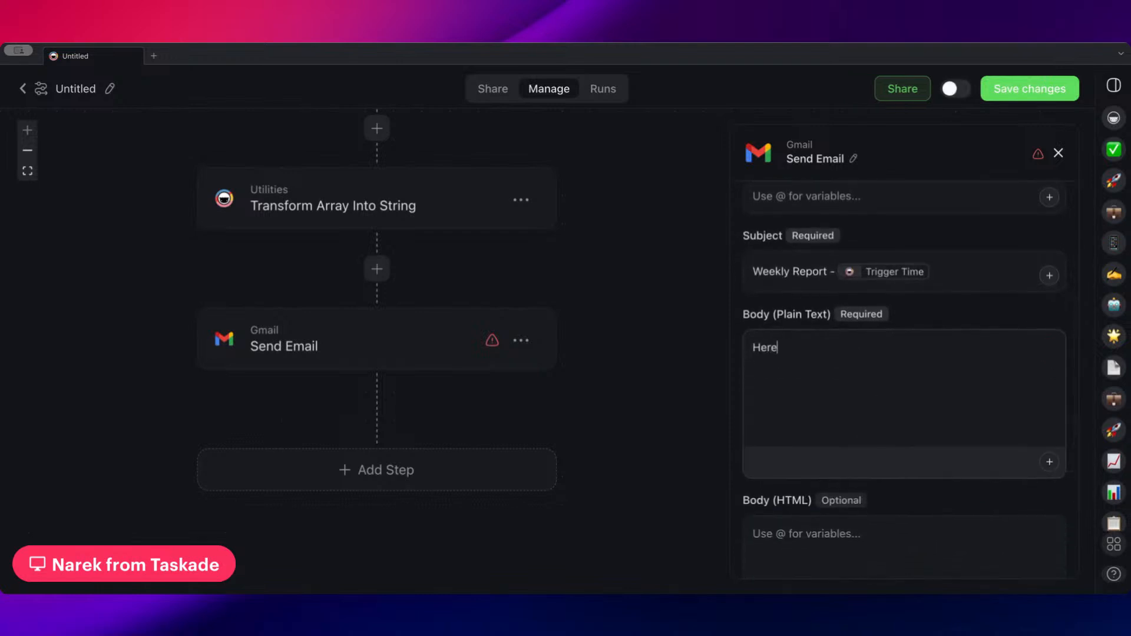
type("'s the mos")
key("BackSpace")
key("BackSpace")
key("BackSpace")
type("new leads that have ")
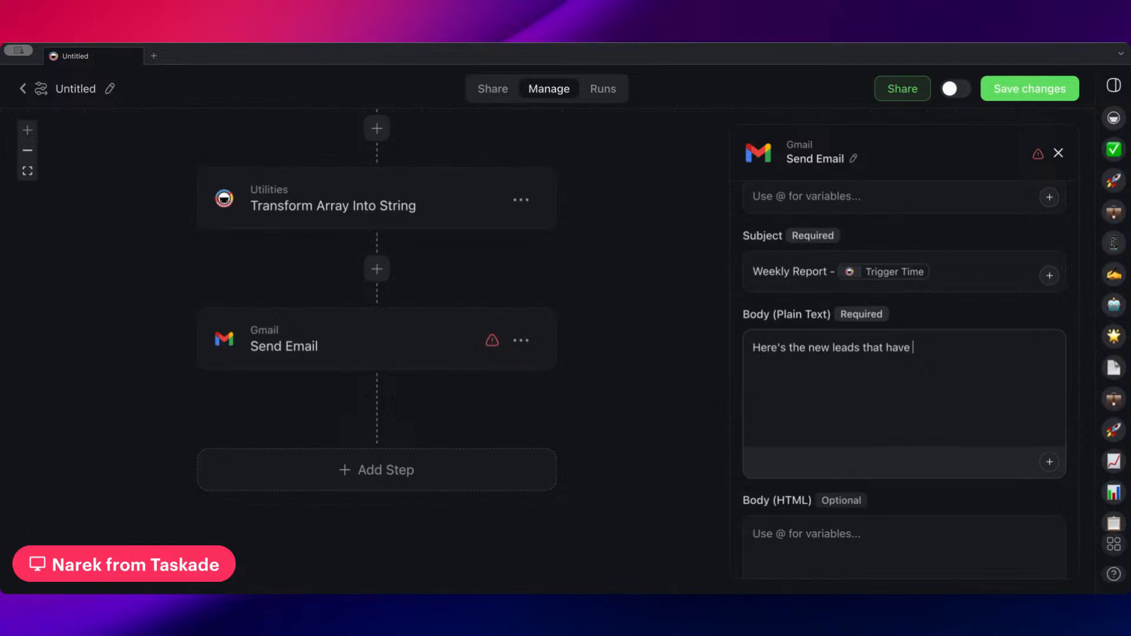
type("not been assigned to any on")
type("ne yet.")
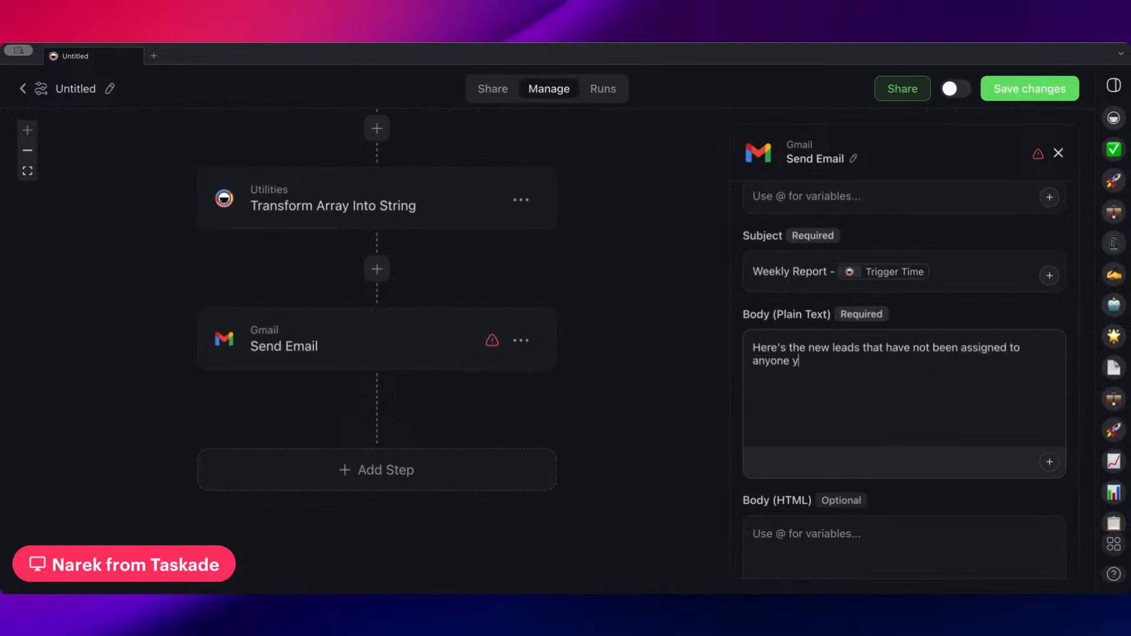
Insert the result variable from Transform Array Into String below the body text, separated by a blank line
key("Return")
key("Return")
type("#")
key("BackSpace")
type("@")
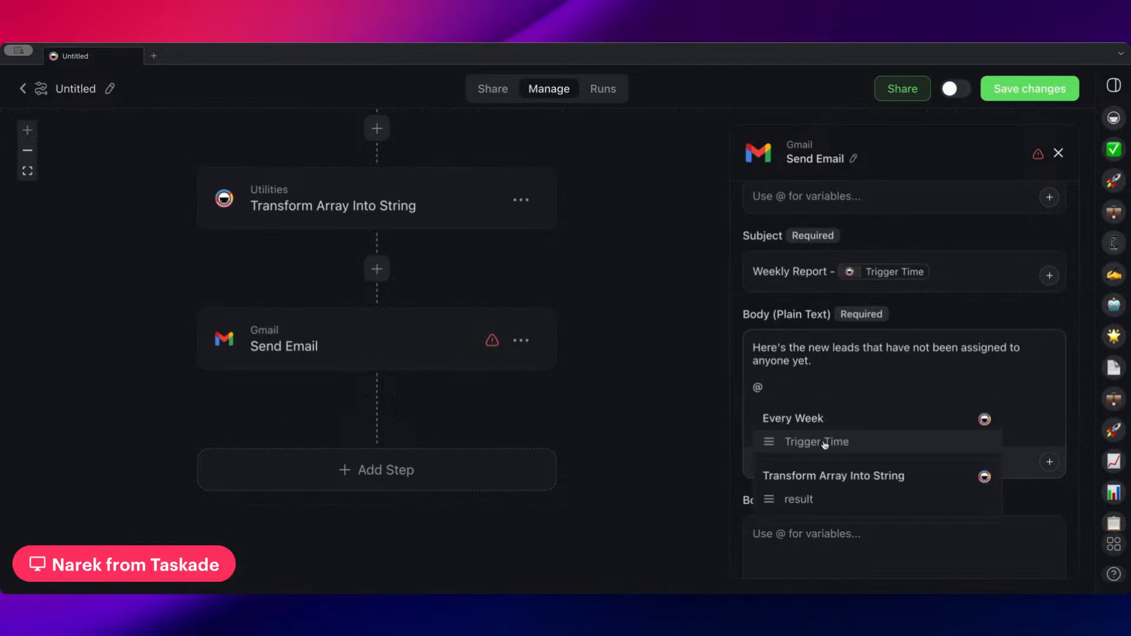
left_click(813, 501)
Check the remaining Send Email fields, and save the changes to the weekly report automation
scroll(902, 362, "down", 3)
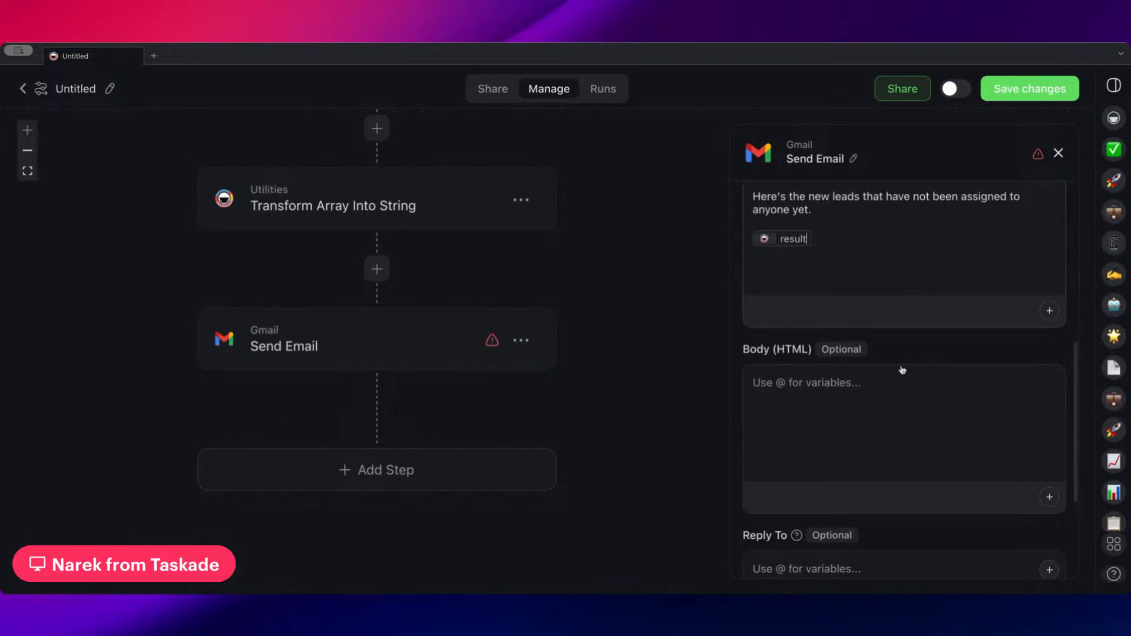
scroll(902, 370, "down", 4)
scroll(837, 406, "up", 8)
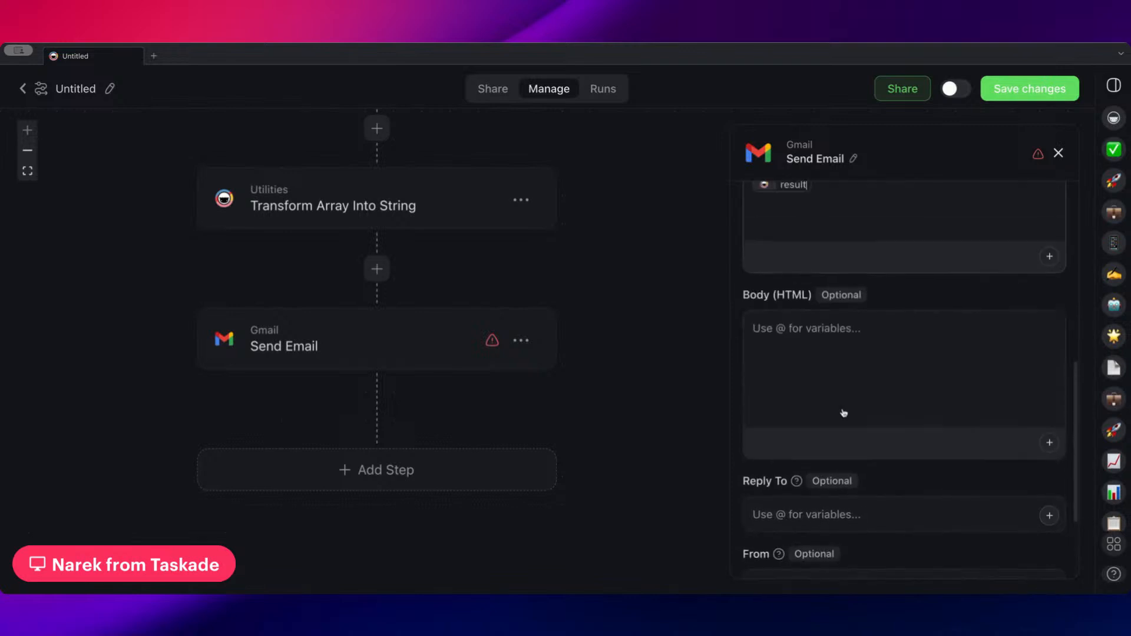
scroll(834, 390, "down", 5)
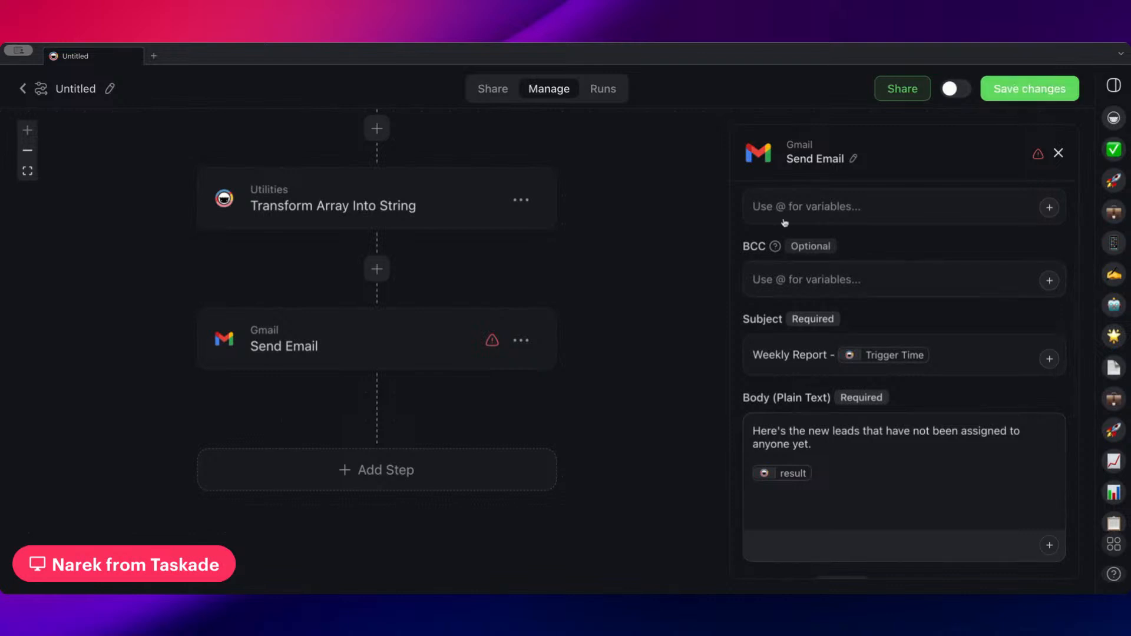
left_click(1030, 89)
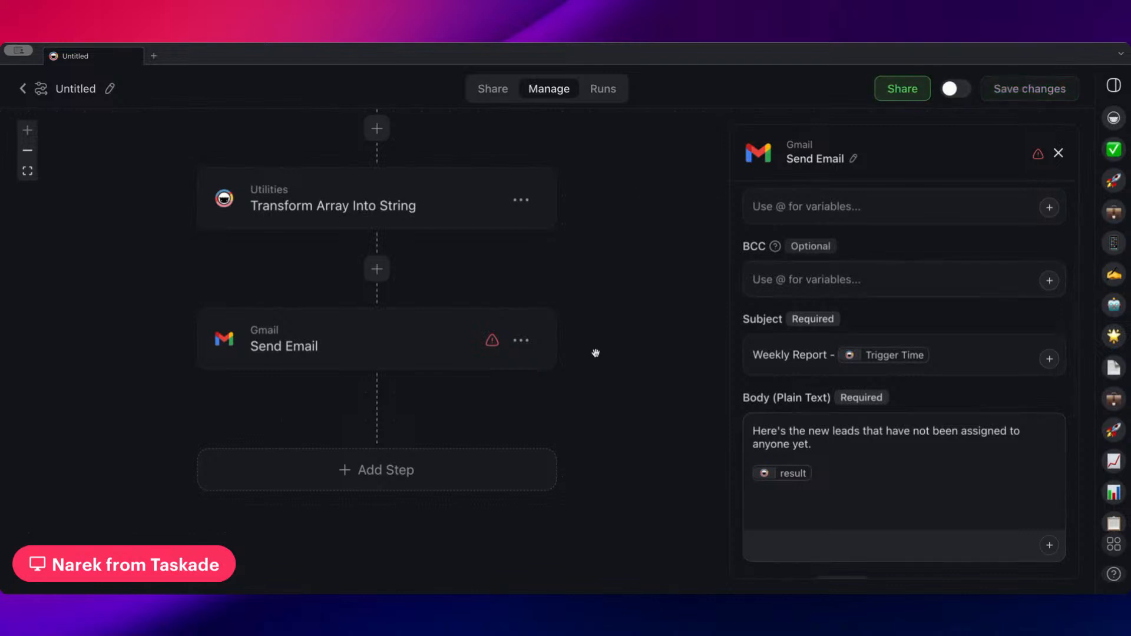
scroll(595, 351, "up", 8)
scroll(597, 352, "down", 5)
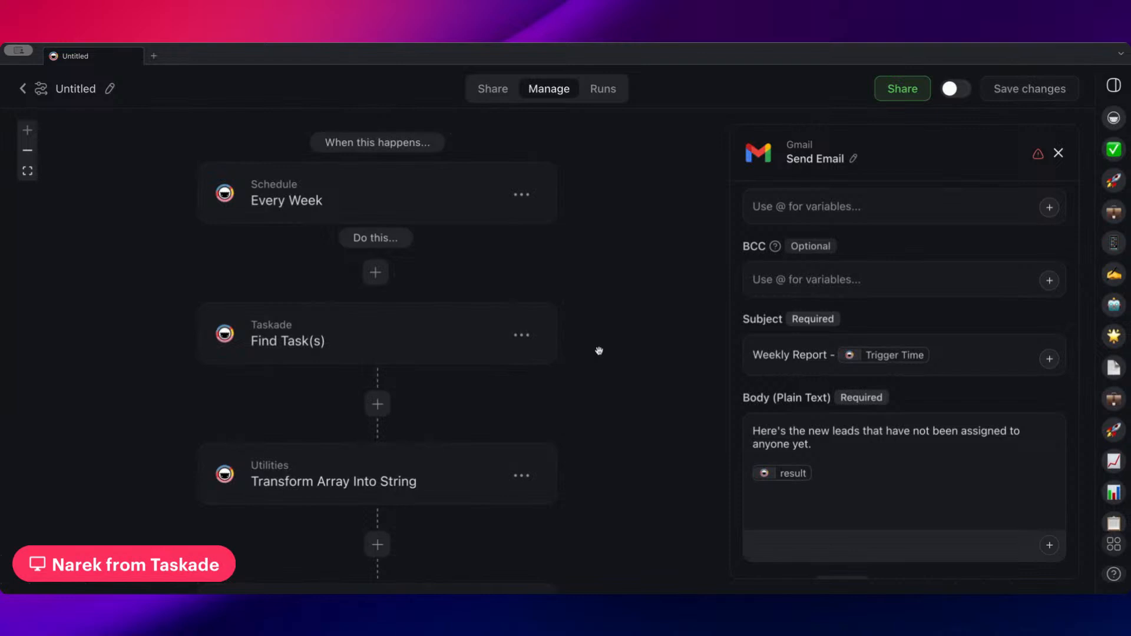
scroll(642, 344, "down", 1)
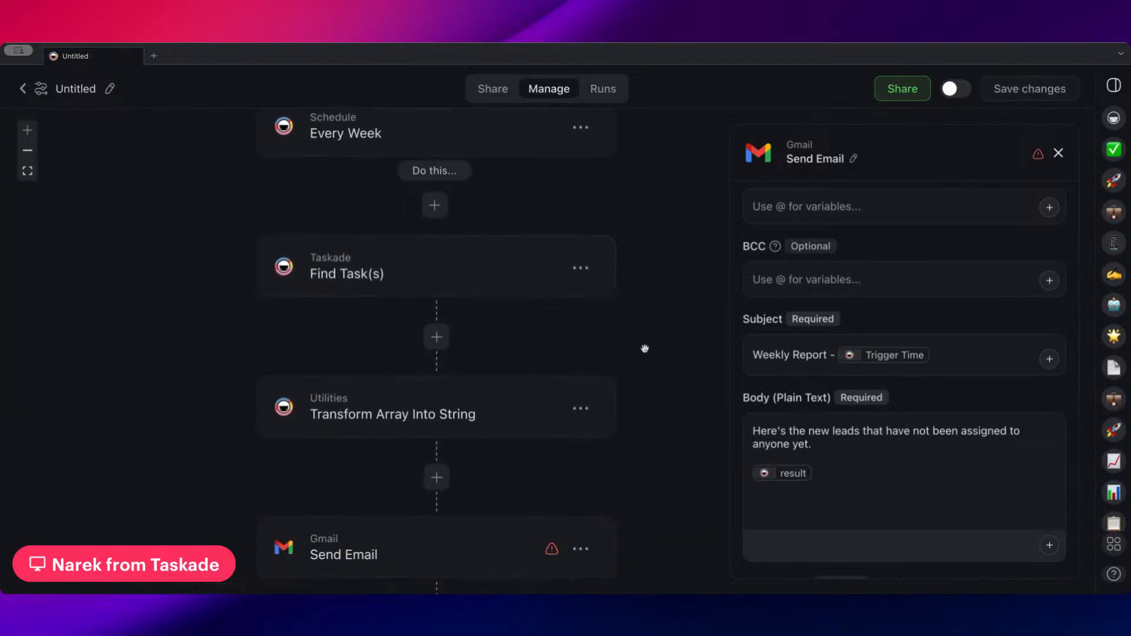
Connect the Send Email step to the first saved Gmail account and save the automation's changes
scroll(875, 300, "up", 5)
left_click(1012, 241)
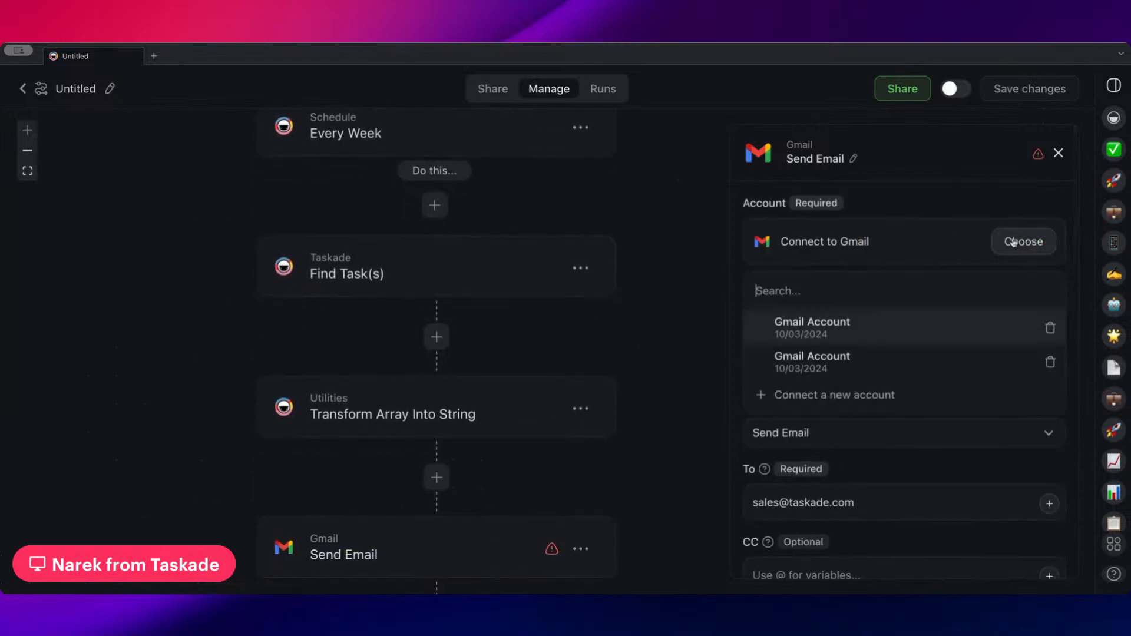
left_click(855, 335)
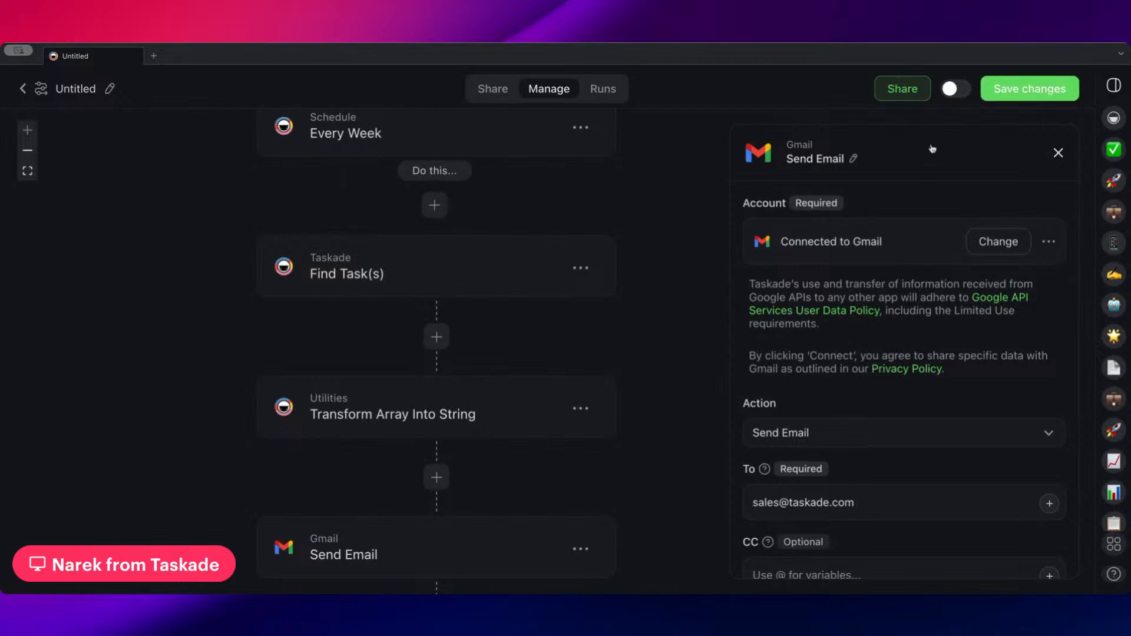
left_click(1035, 84)
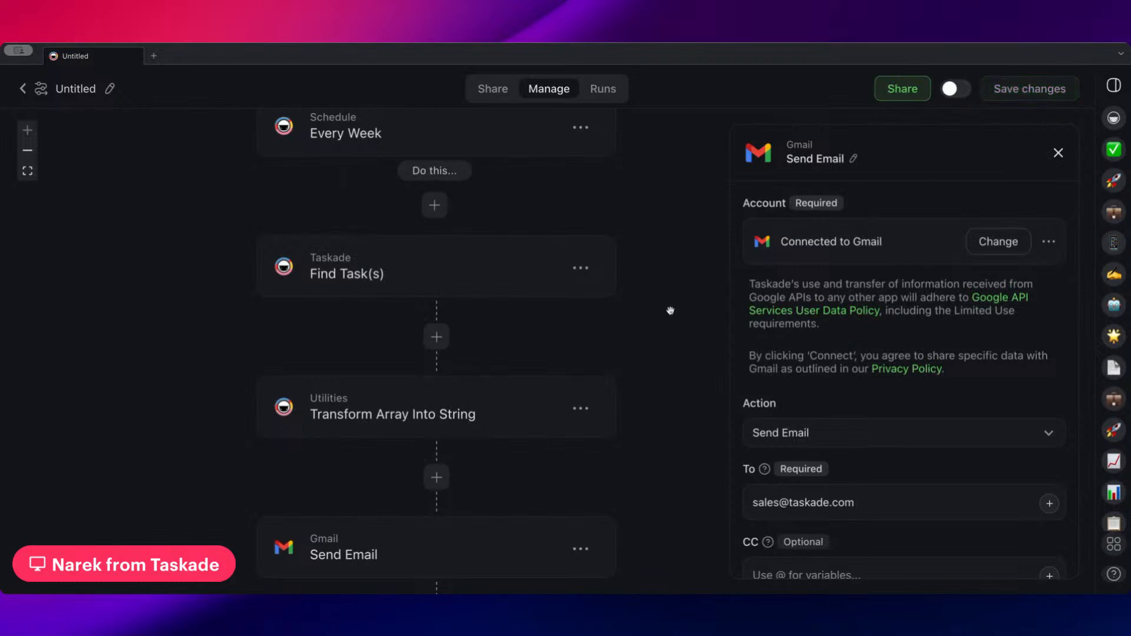
Review the Every Week trigger's schedule settings and the other trigger frequencies available for it
left_click_drag(651, 286, 643, 298)
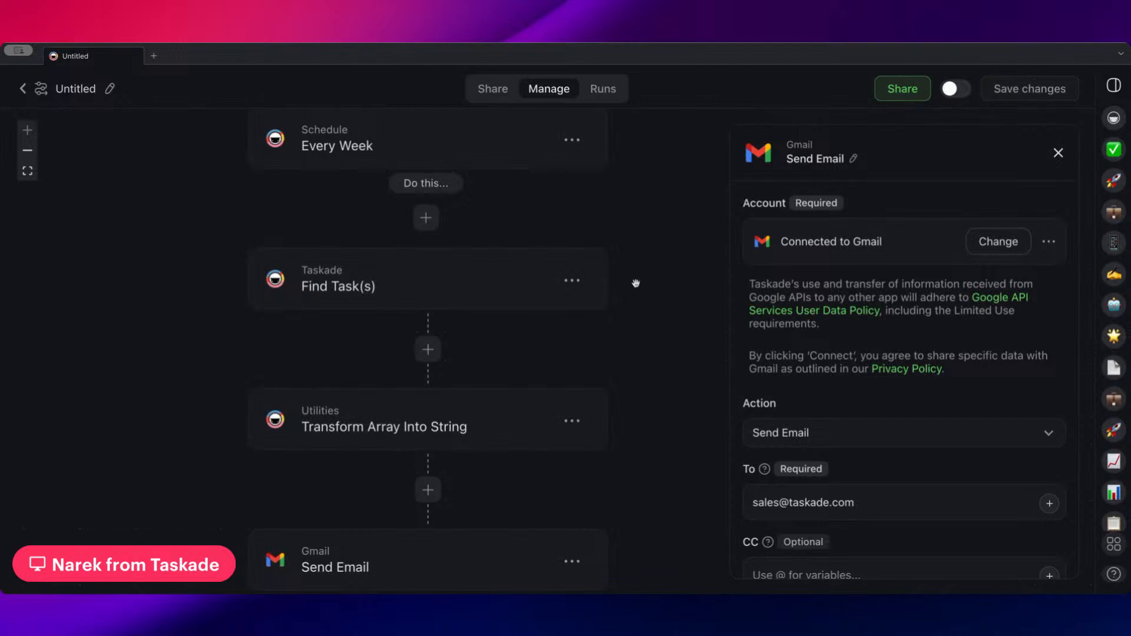
left_click_drag(636, 284, 636, 409)
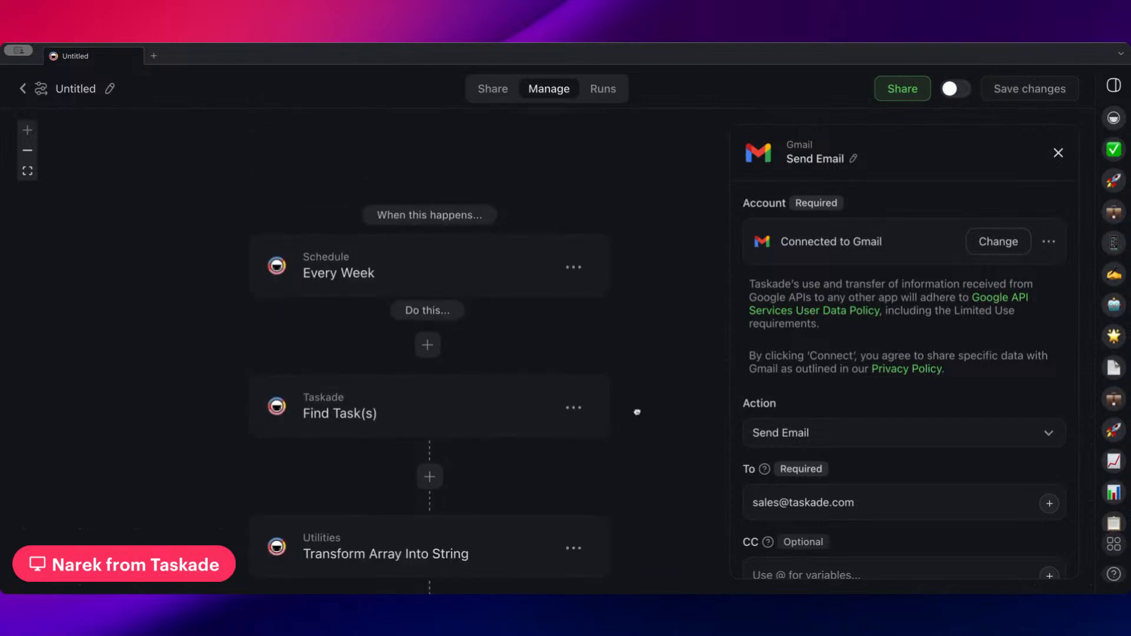
left_click(471, 275)
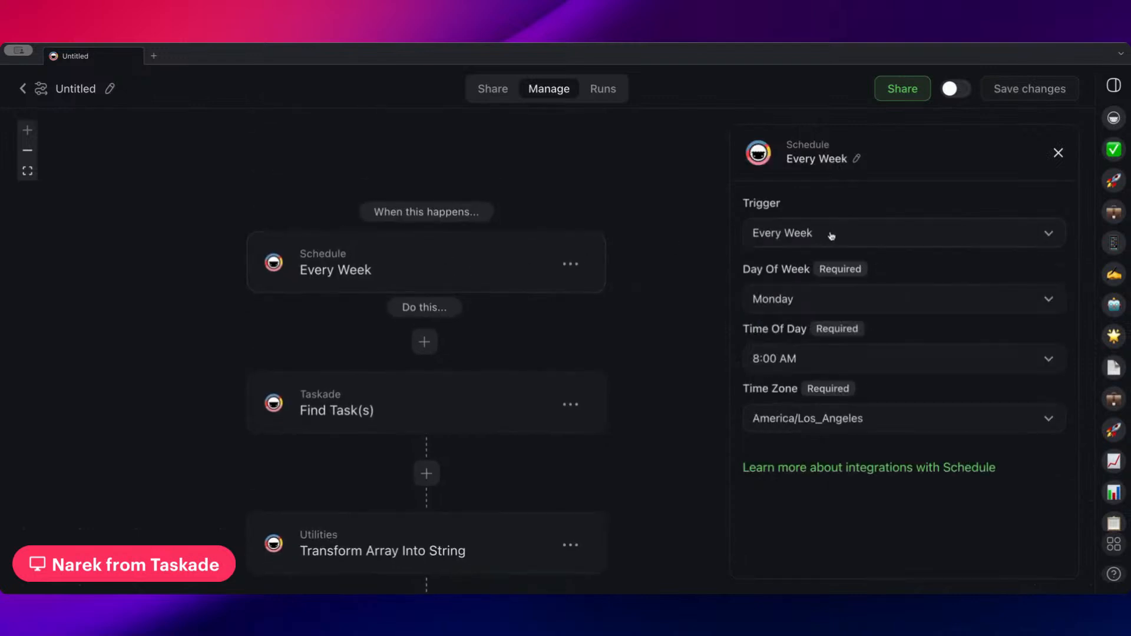
left_click(831, 234)
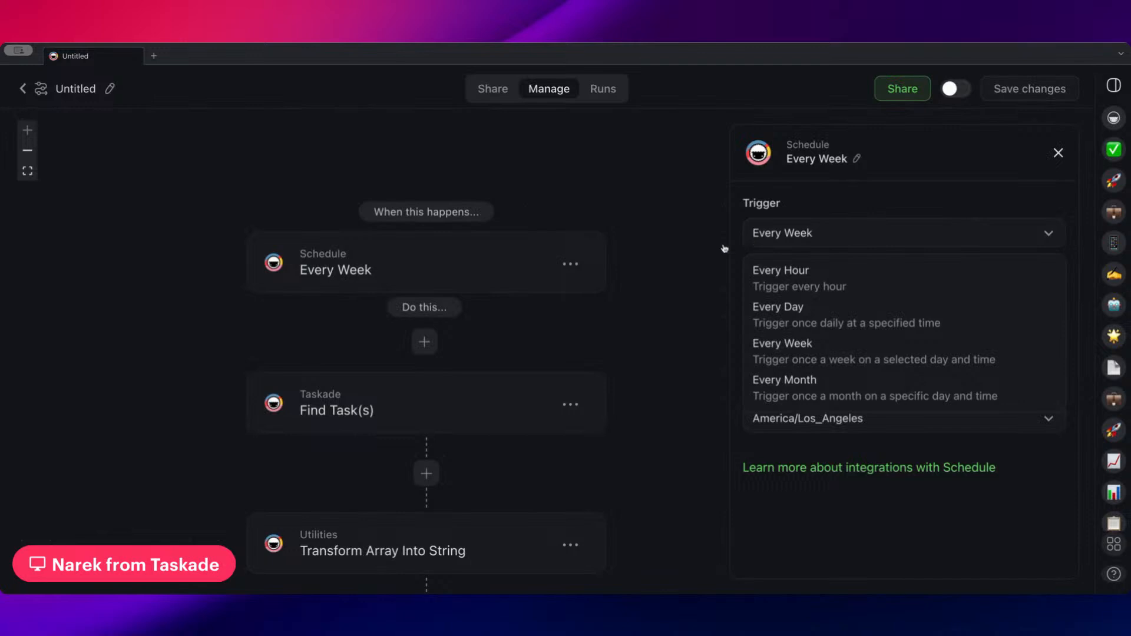
left_click(691, 271)
Review the Find Task(s) settings and the actions that can be inserted before it, and look over the remaining workflow steps
scroll(624, 320, "down", 5)
scroll(529, 399, "down", 4)
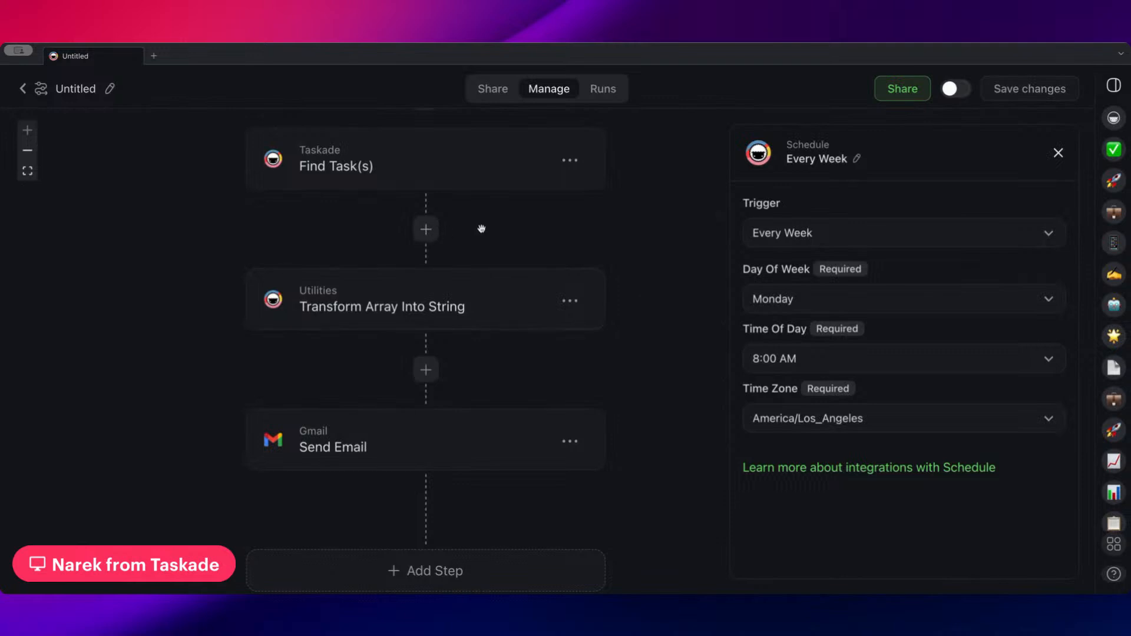
left_click_drag(482, 230, 462, 293)
left_click(419, 164)
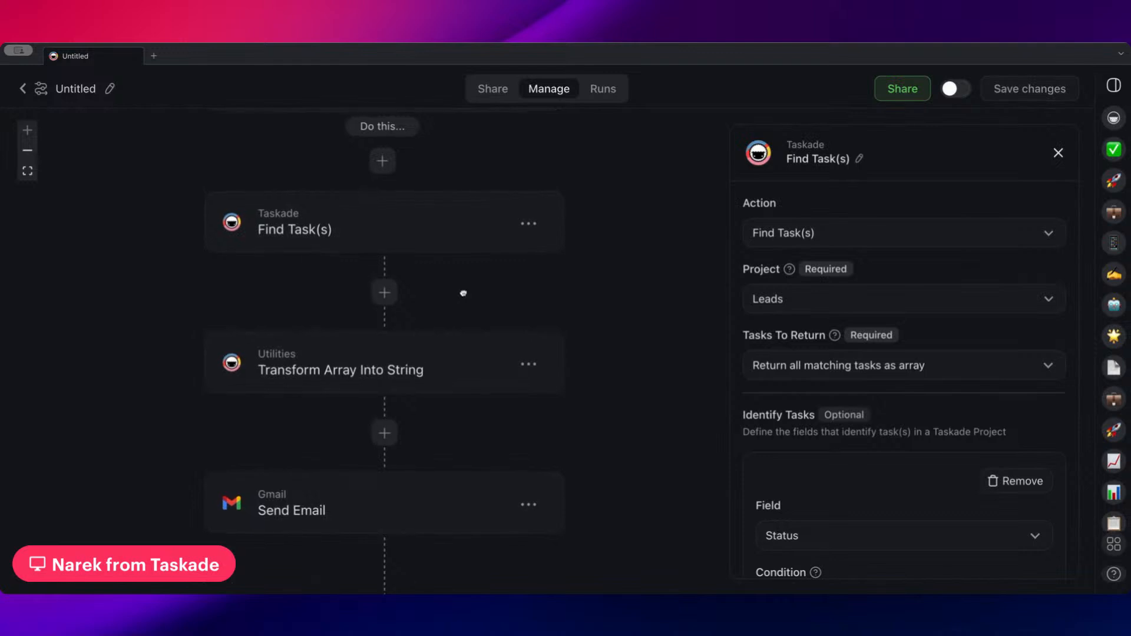
left_click_drag(403, 163, 420, 202)
left_click(386, 198)
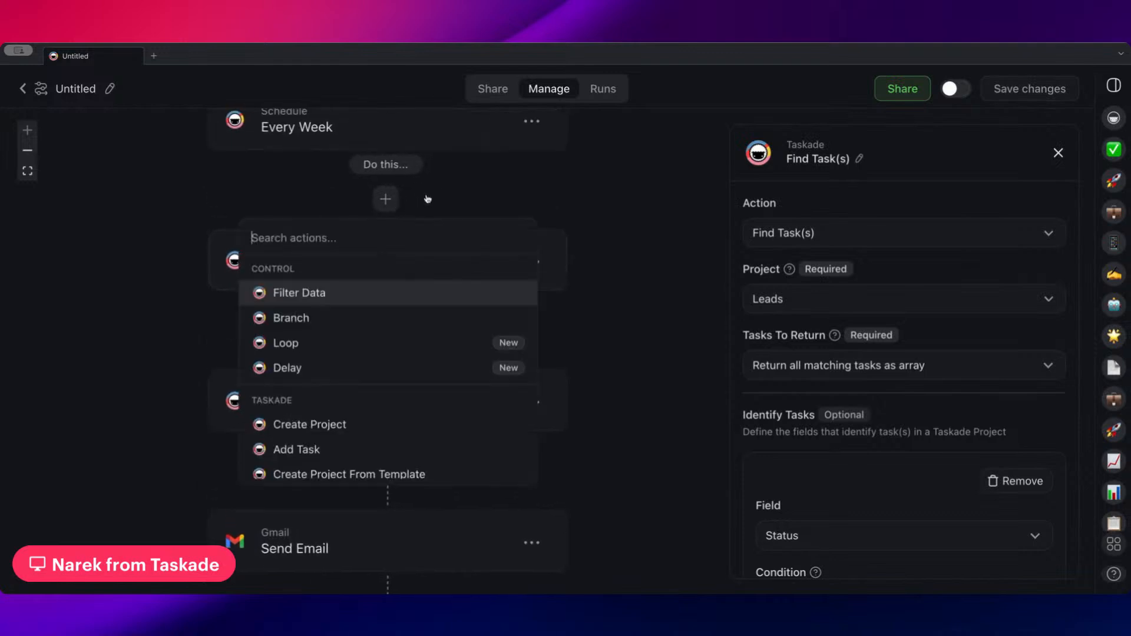
left_click(644, 202)
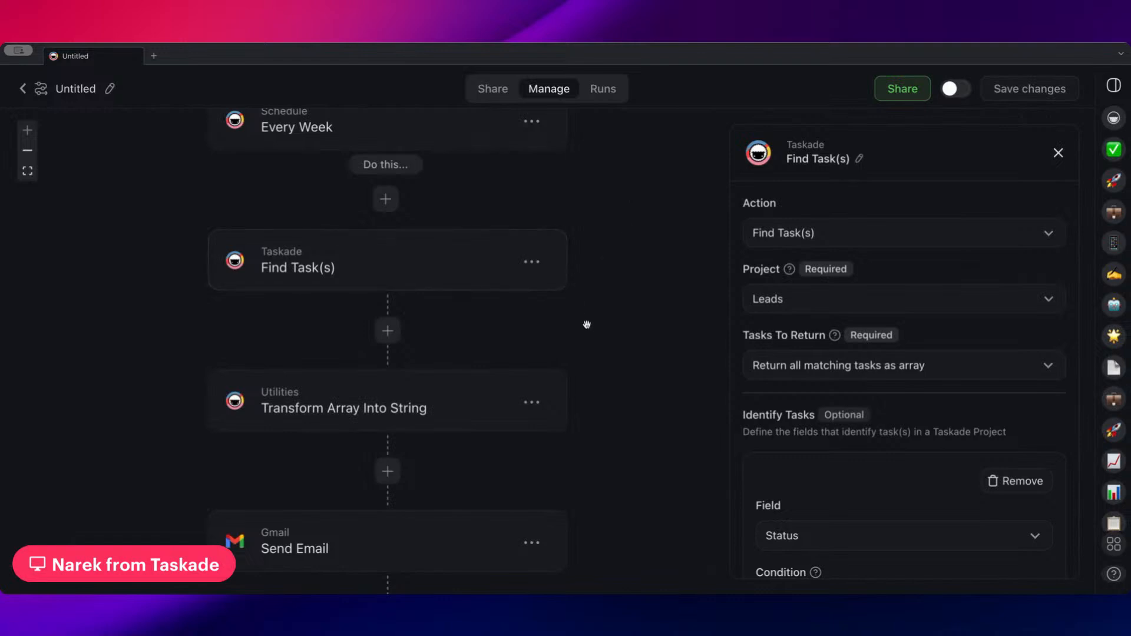
scroll(586, 323, "down", 5)
scroll(624, 268, "down", 1)
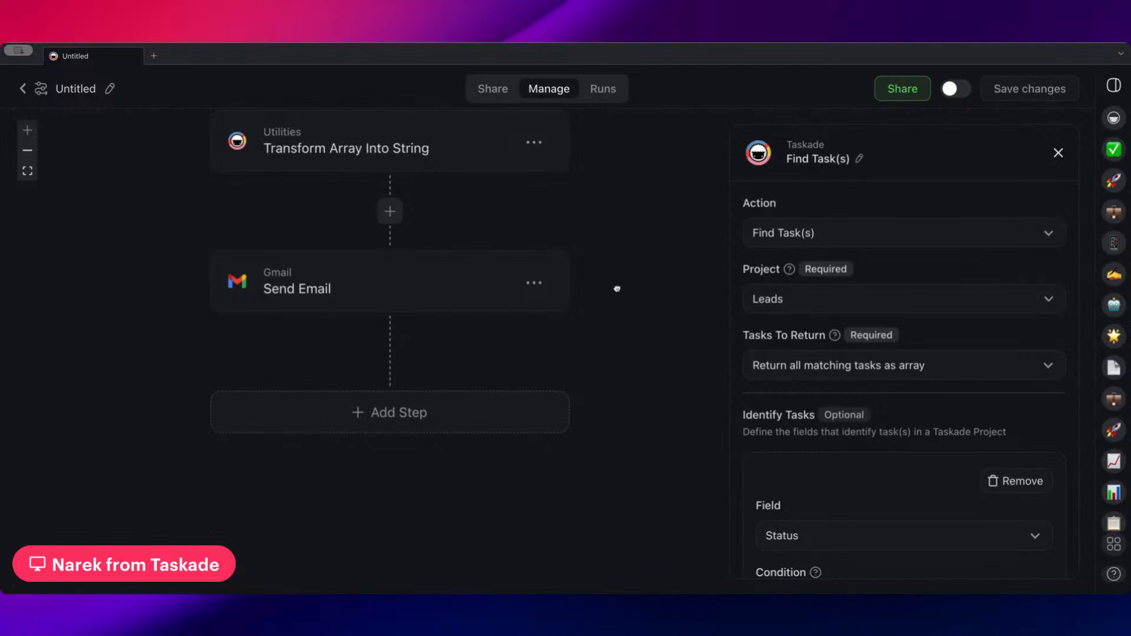
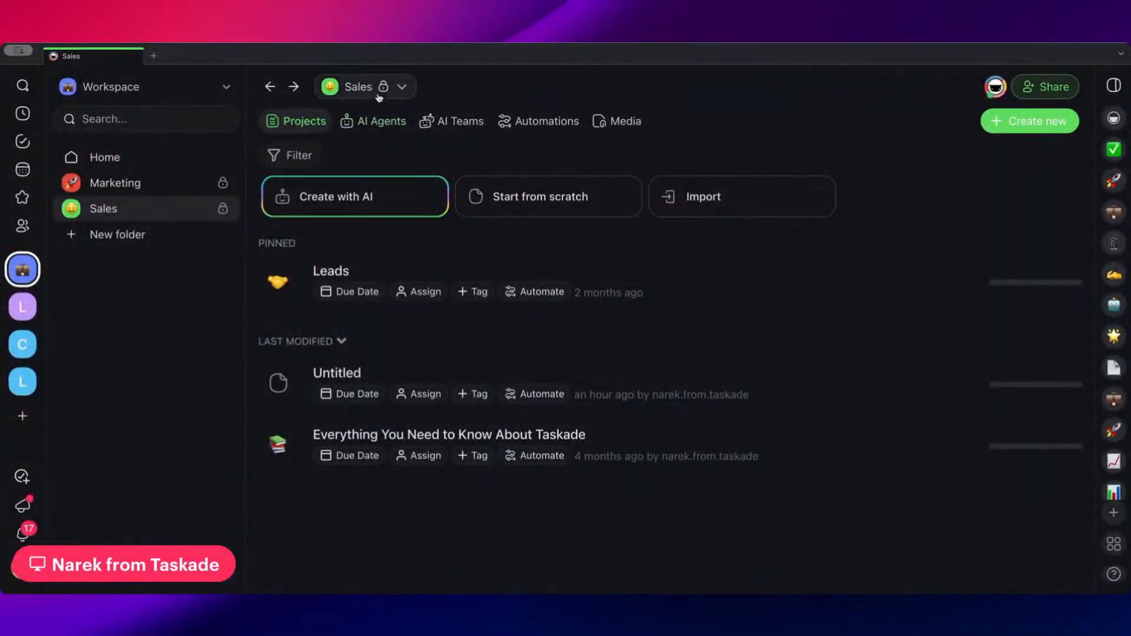
left_click(399, 93)
left_click(403, 90)
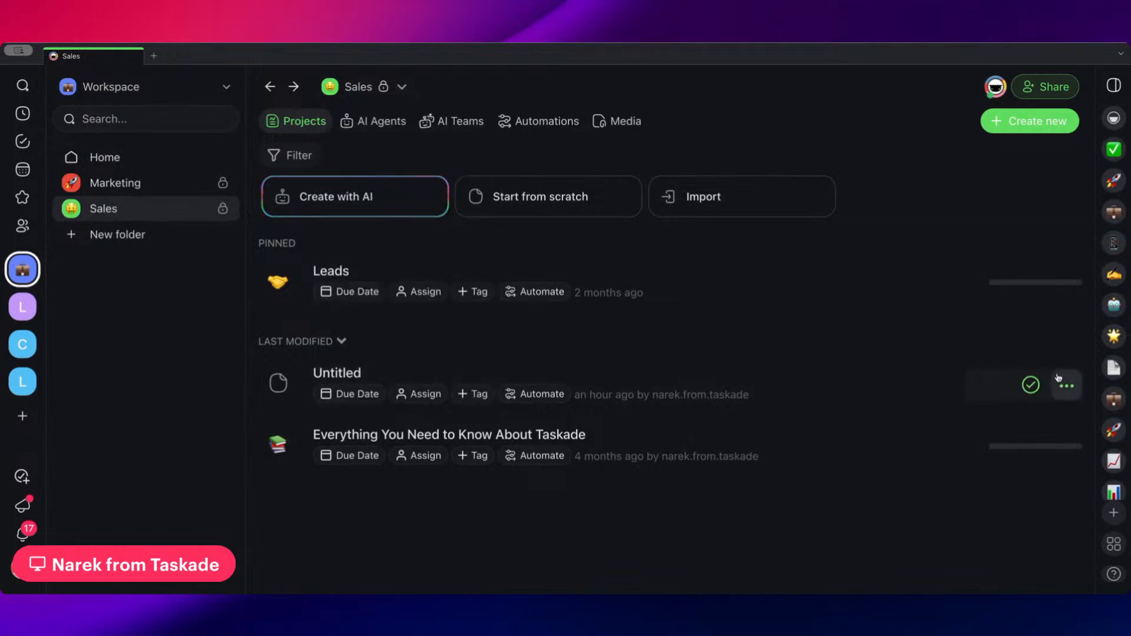
left_click(1060, 381)
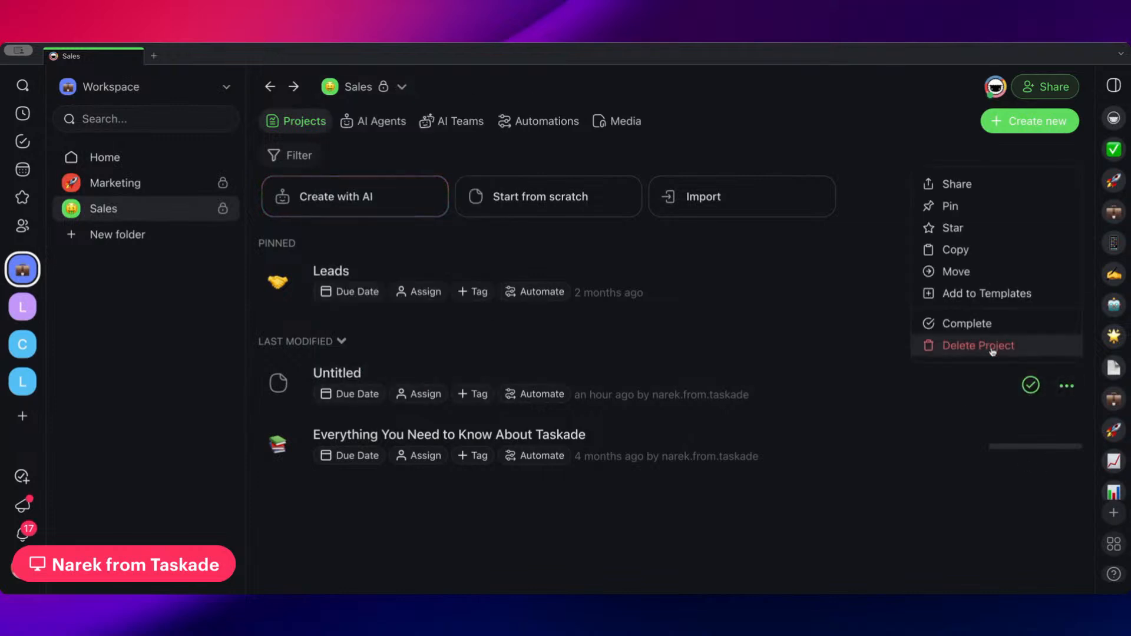
left_click(458, 402)
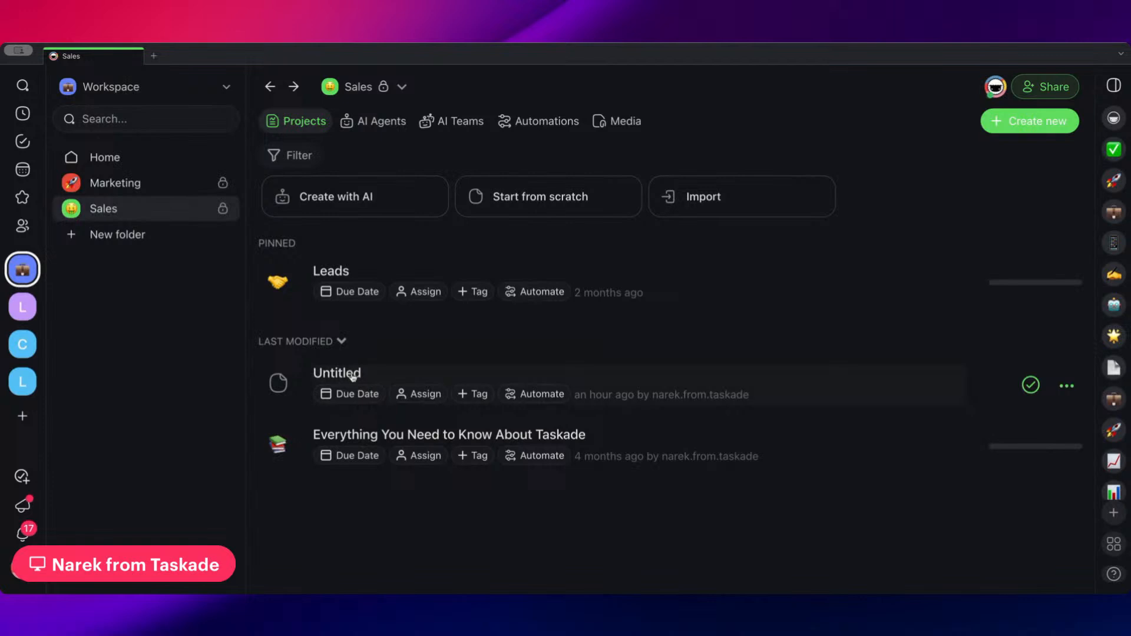
Open the Untitled project in the Sales folder and name it "Meeting Transcript", leaving no blank line above the transcript
left_click(353, 377)
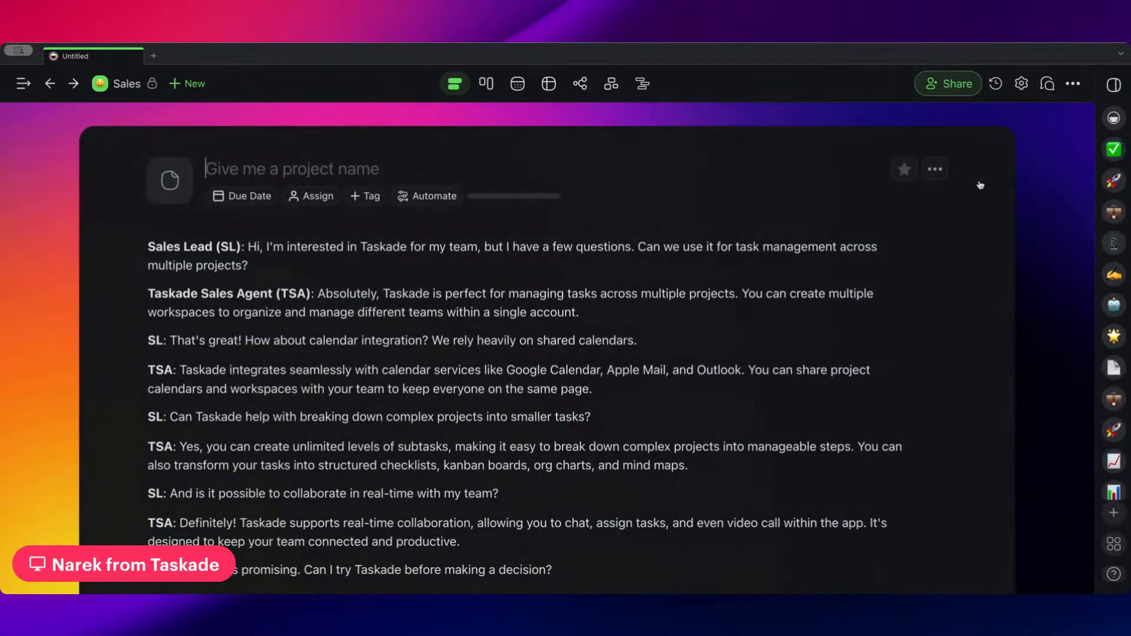
type("Meeting Tran")
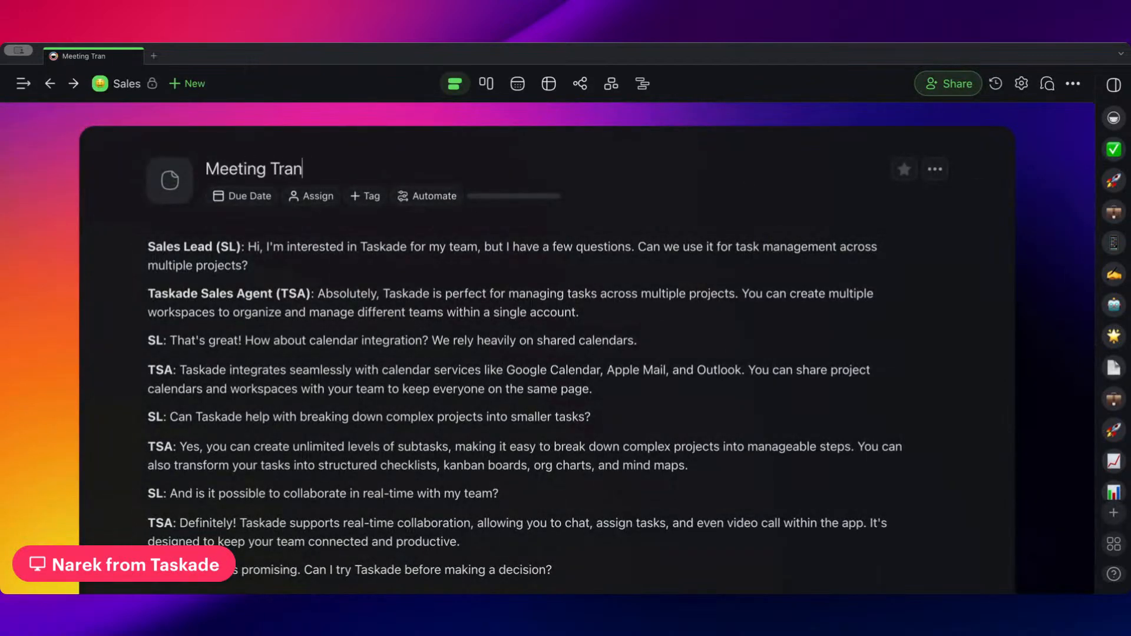
type("script")
key("Return")
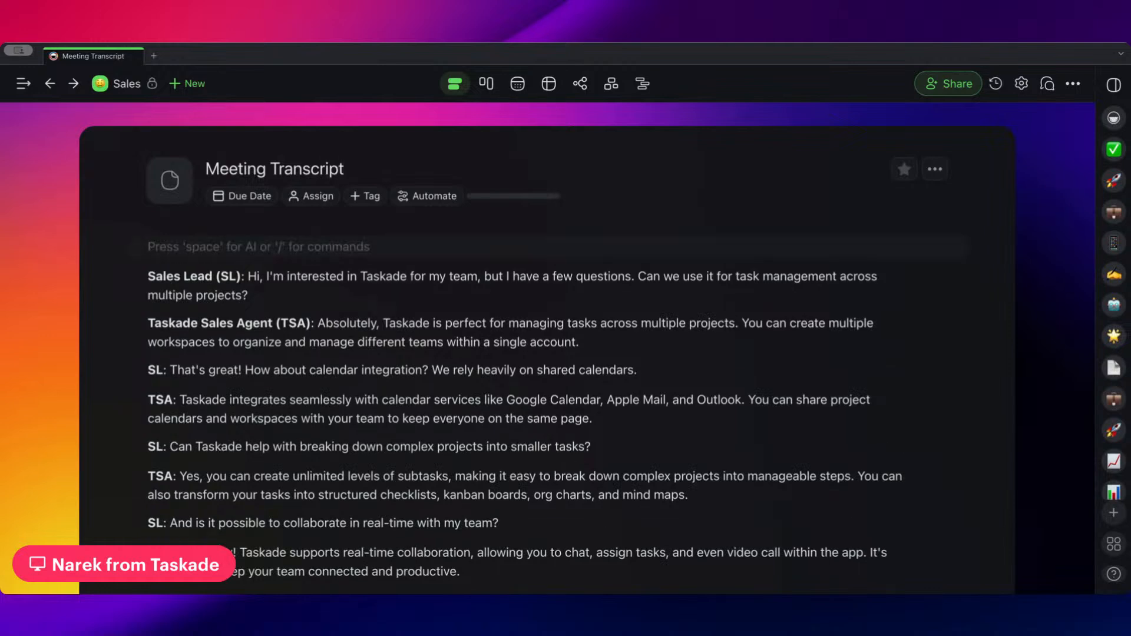
key("BackSpace")
Return to the Sales folder and give the Meeting Transcript project the Memo emoji as its icon
left_click(127, 83)
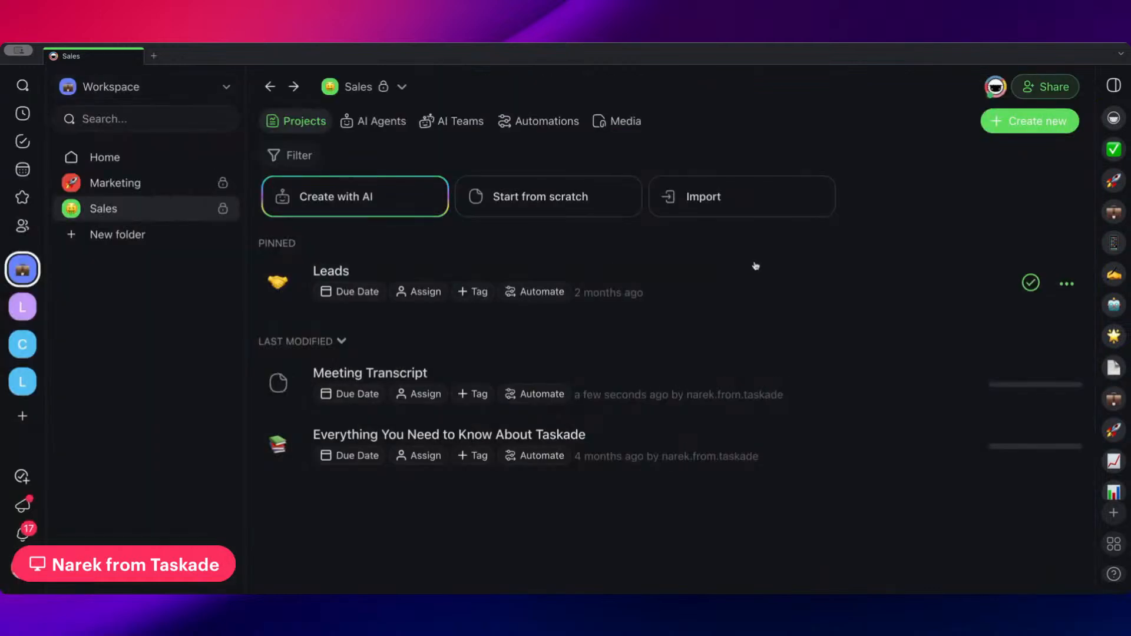
left_click(270, 384)
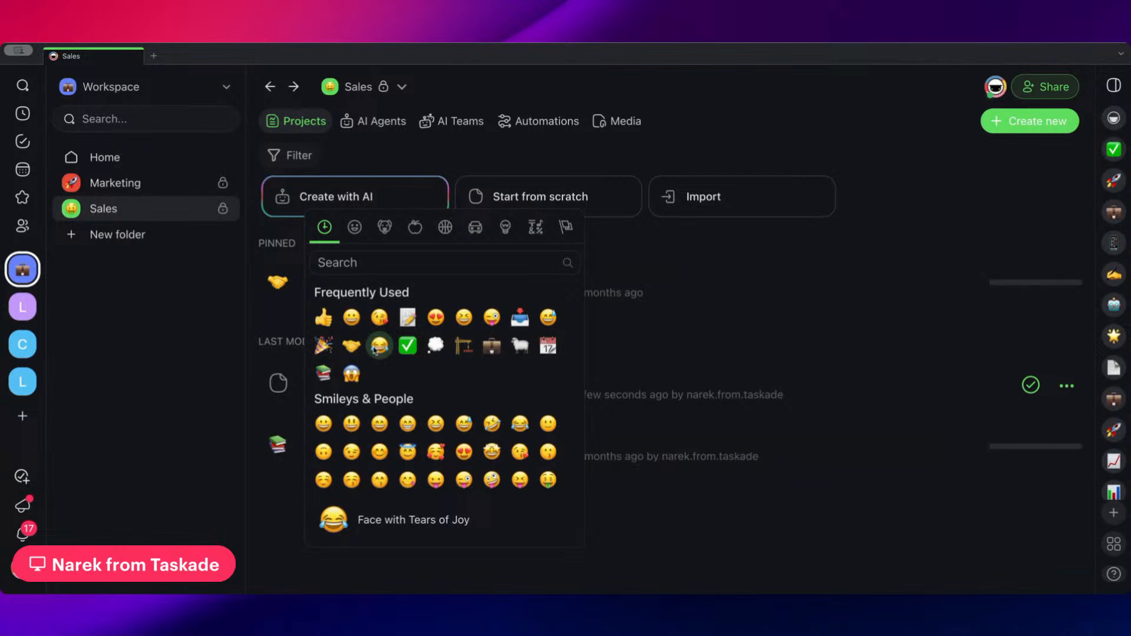
left_click(409, 317)
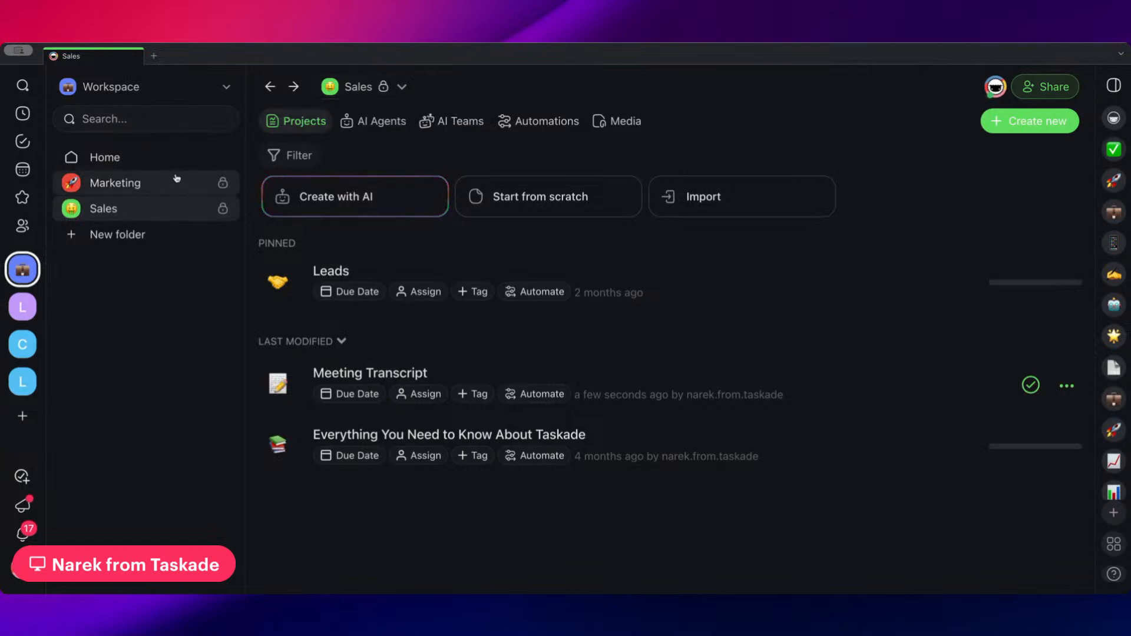
Create a new bundle for the Sales folder and open it for editing
left_click(404, 88)
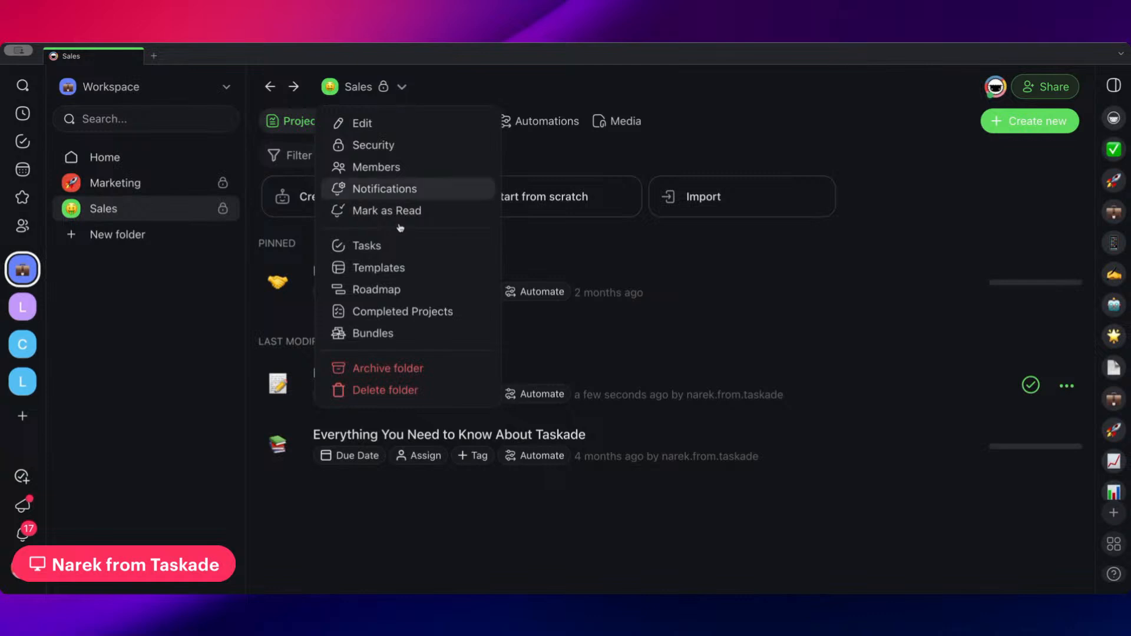
left_click(416, 335)
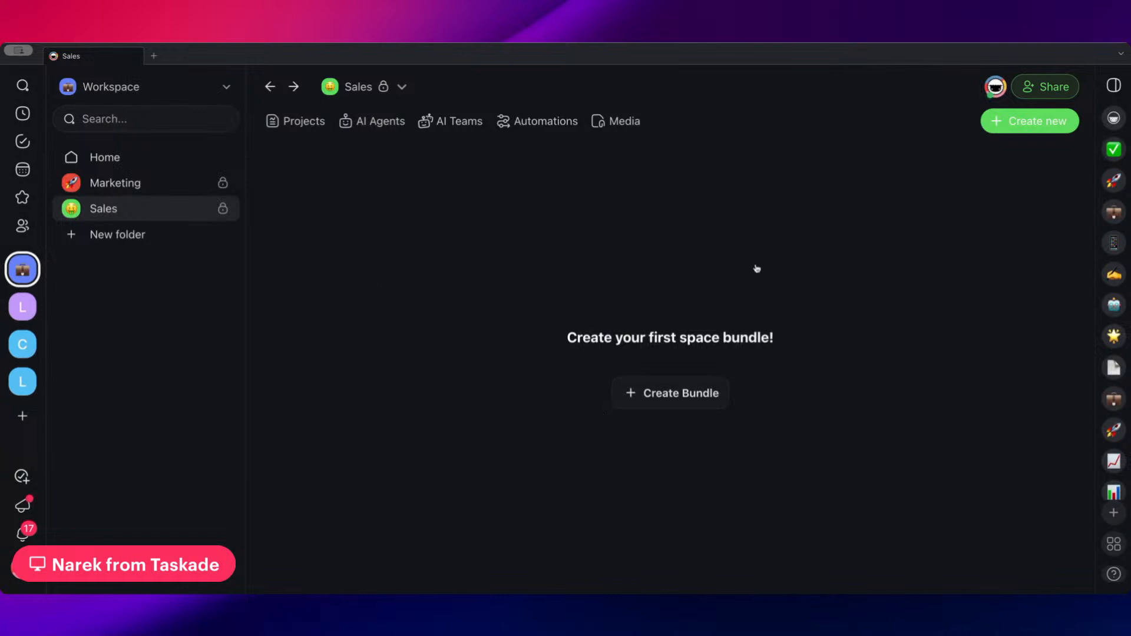
left_click(626, 404)
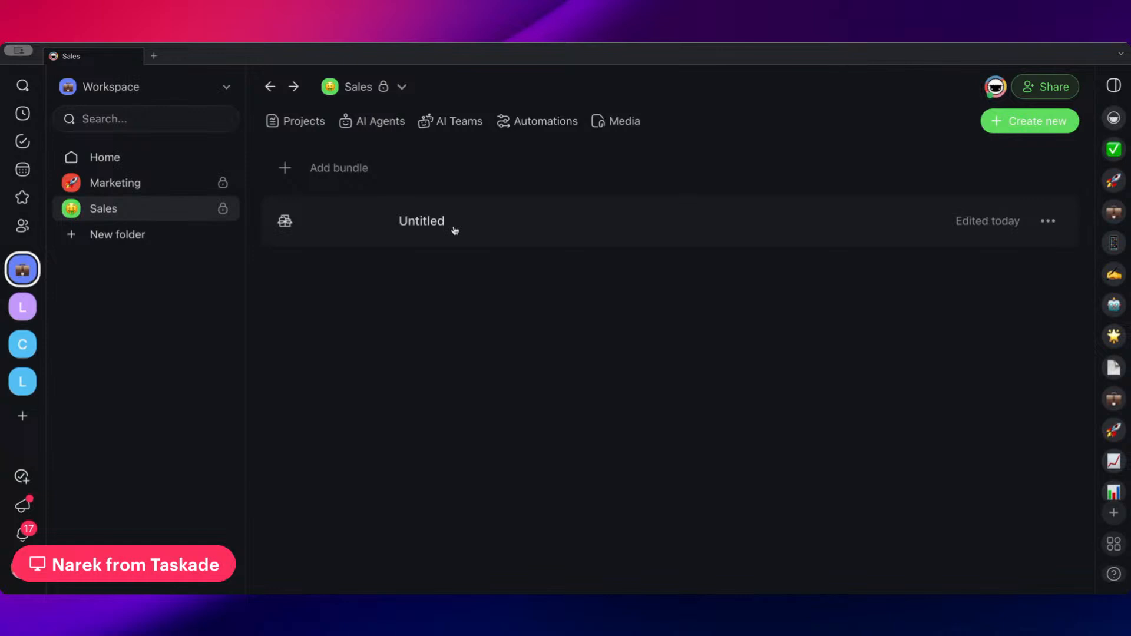
left_click(547, 230)
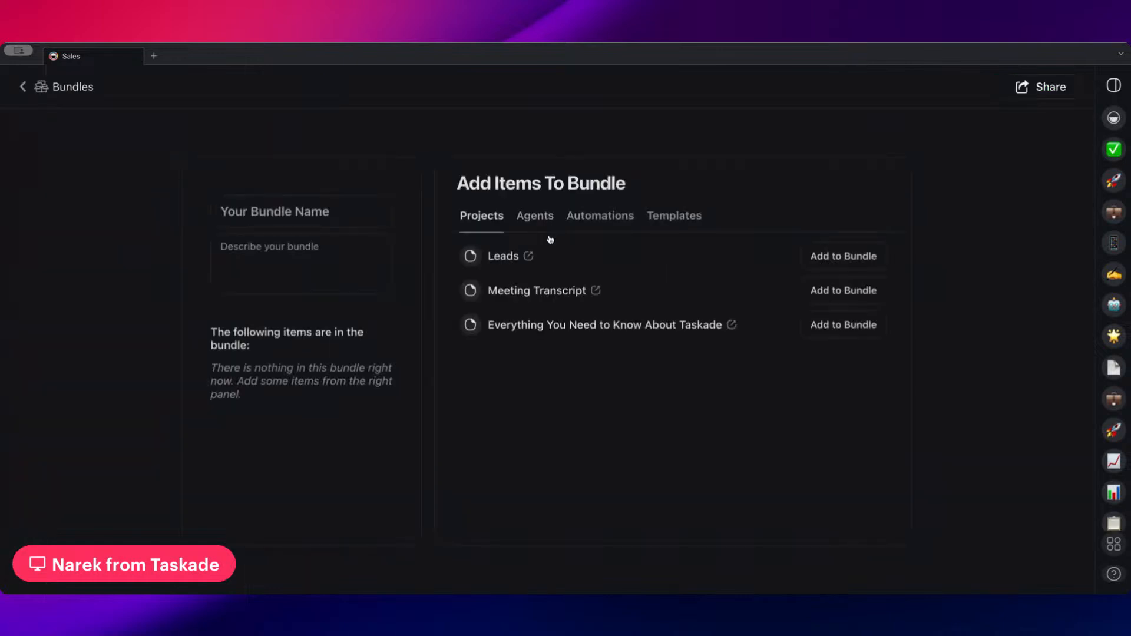
Name the new bundle "Sales Playbook"
left_click(305, 212)
type("Sales P")
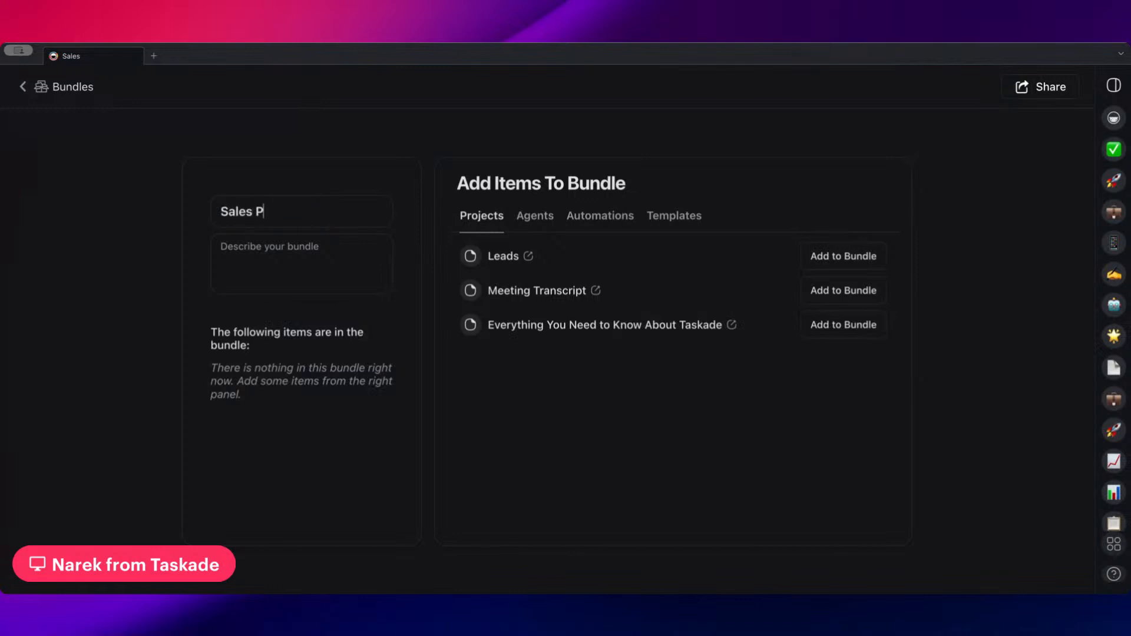
type("laybook")
left_click(260, 282)
Add the first listed Leads Task Custom Field Updated automation to the bundle, together with its linked Leads project
left_click(602, 222)
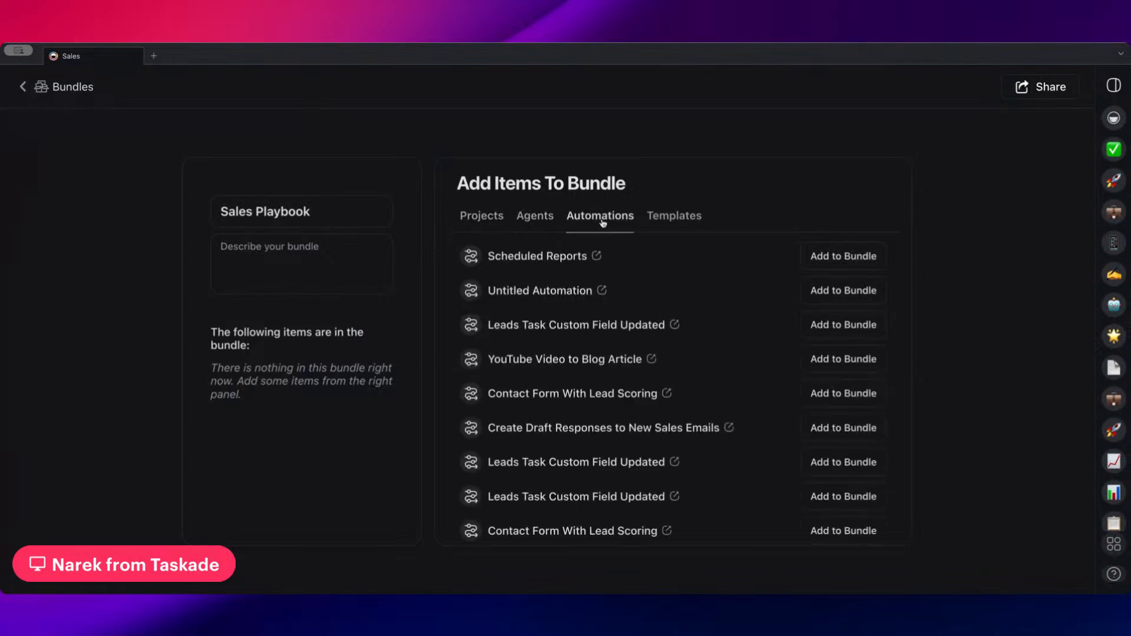
scroll(671, 304, "down", 1)
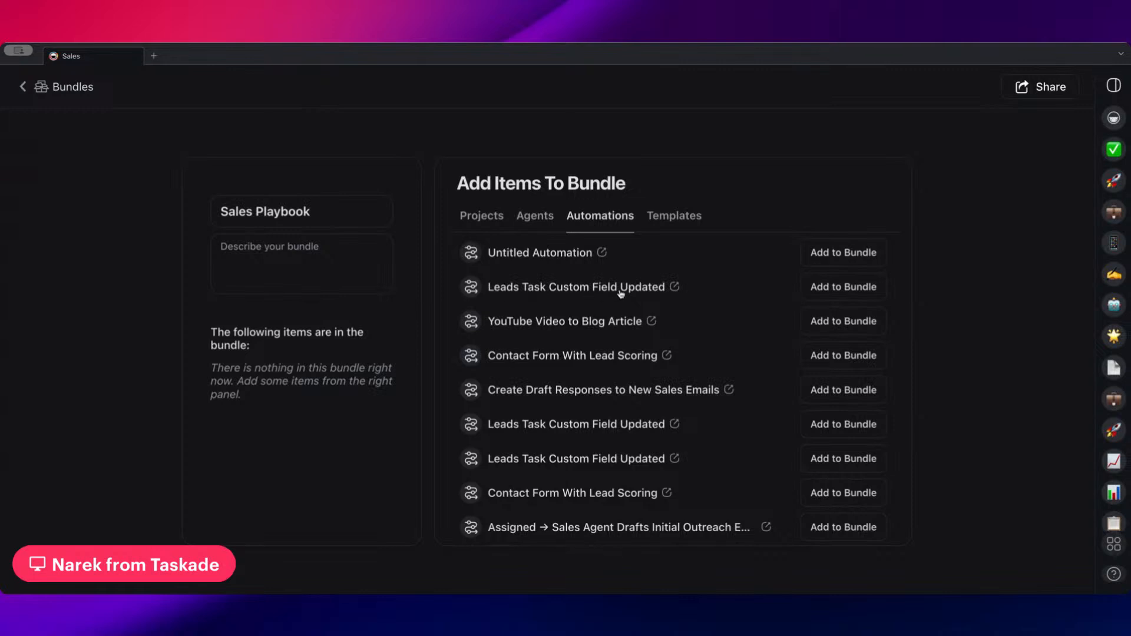
left_click(820, 294)
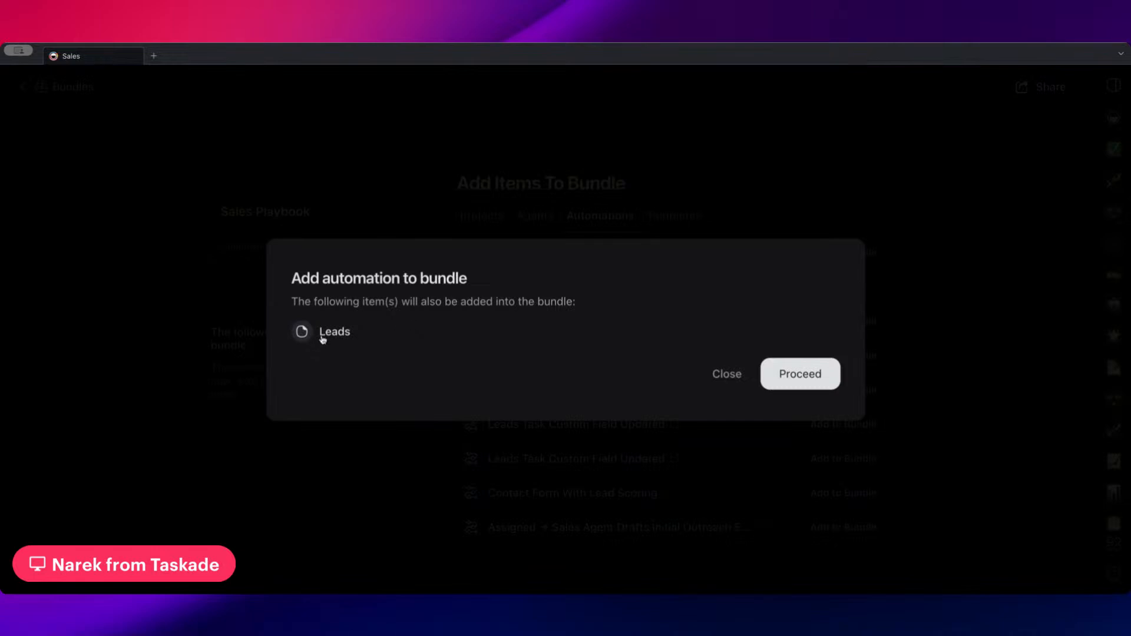
left_click(793, 377)
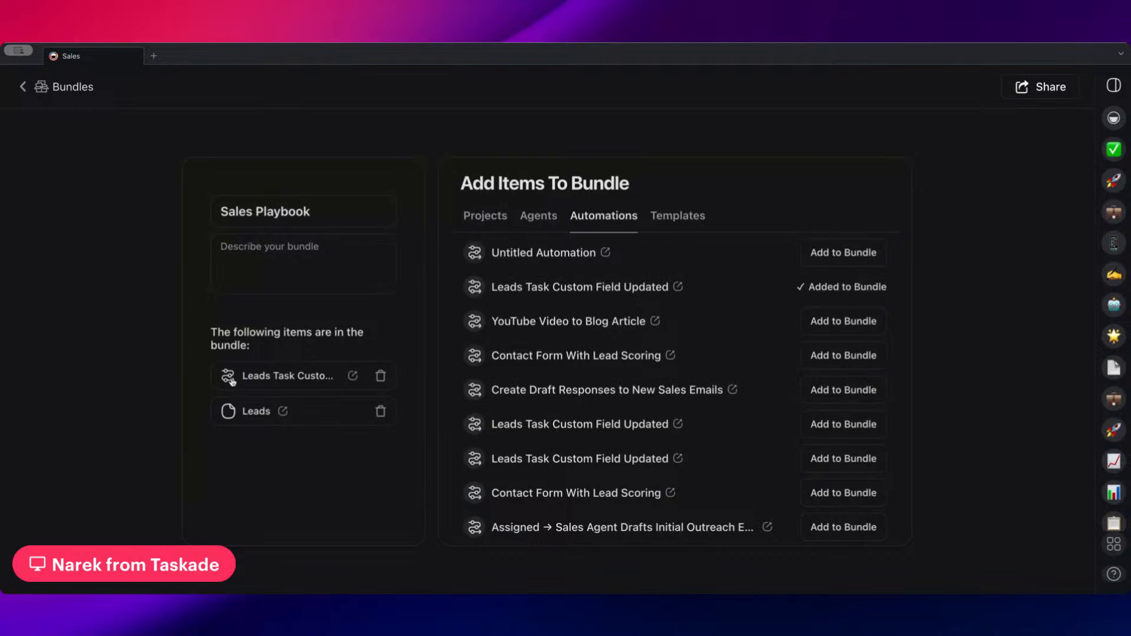
Add the Sales Framework Agent and the Sales Representative agent to the bundle, including the latter's linked Everything You Need to Know About Taskade project
left_click(530, 227)
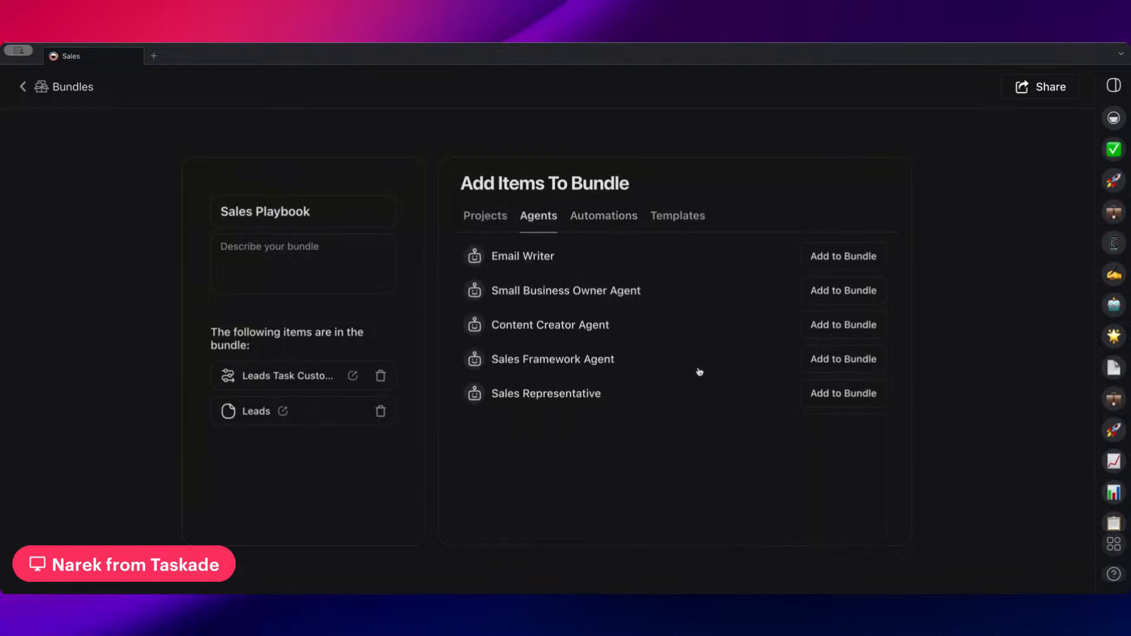
left_click(839, 360)
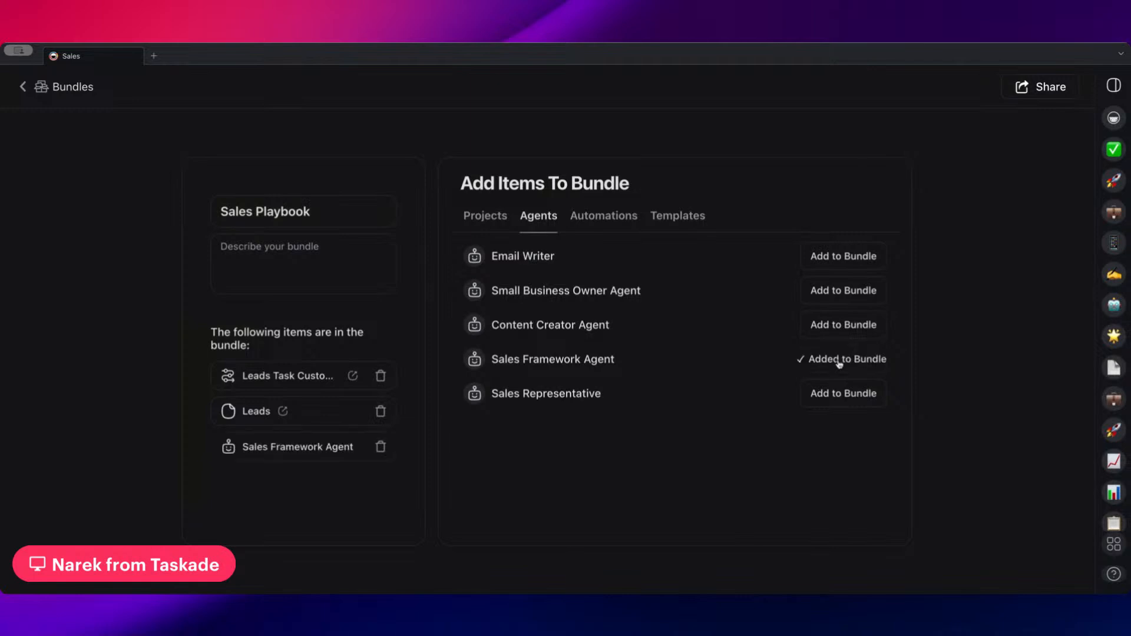
left_click(828, 393)
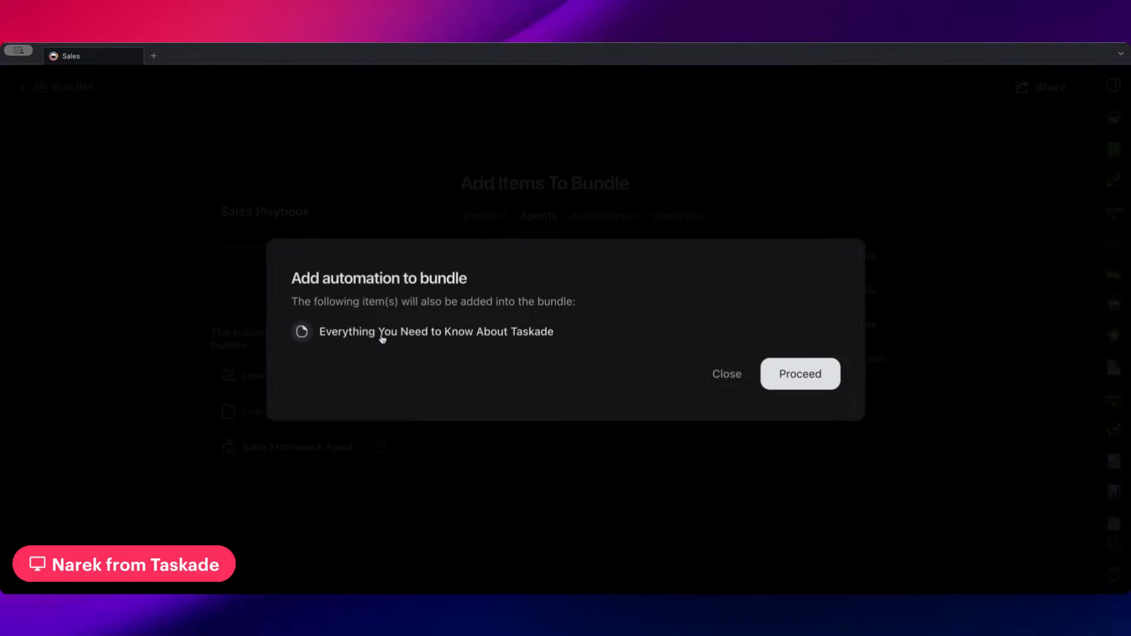
left_click(795, 380)
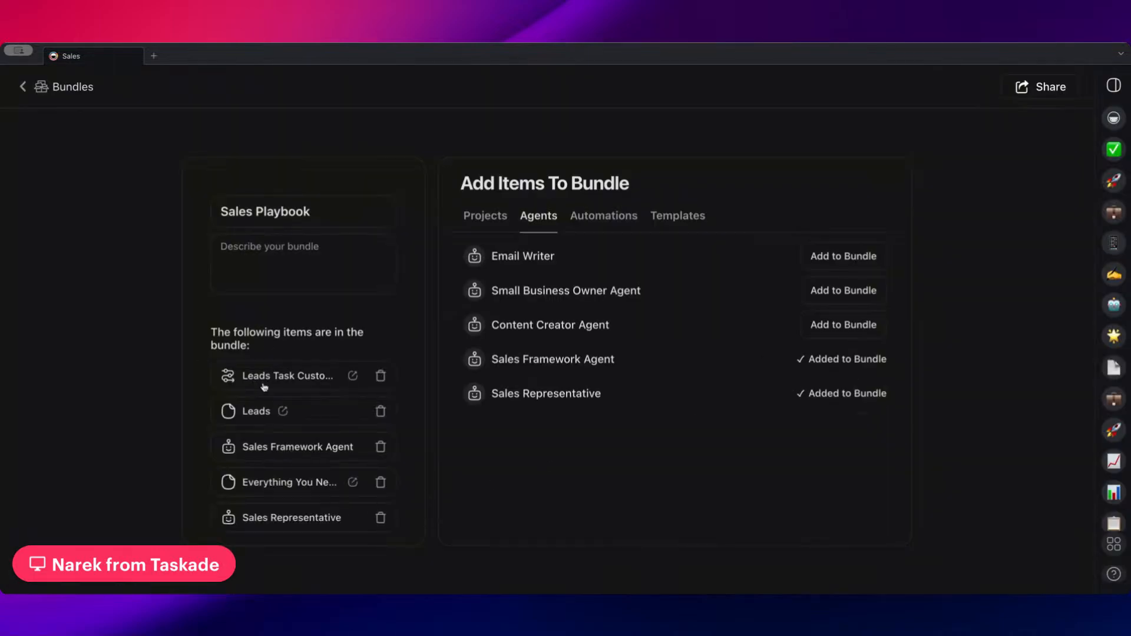
Check the bundle's available templates and add the two remaining Leads Task Custom Field Updated automations with their linked items
left_click(683, 218)
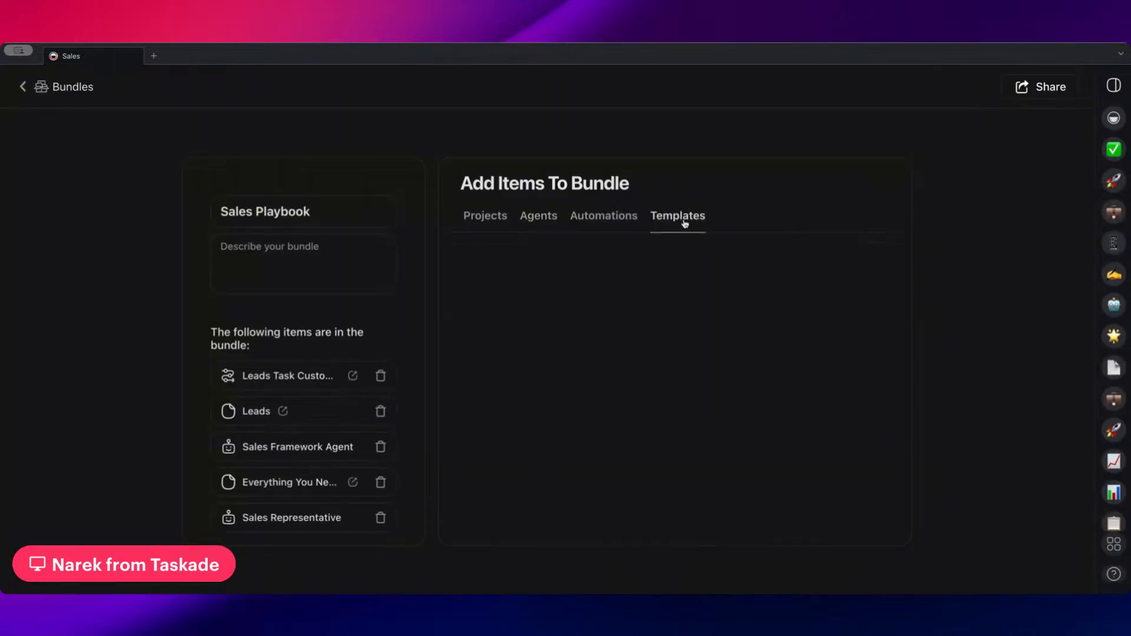
left_click(602, 225)
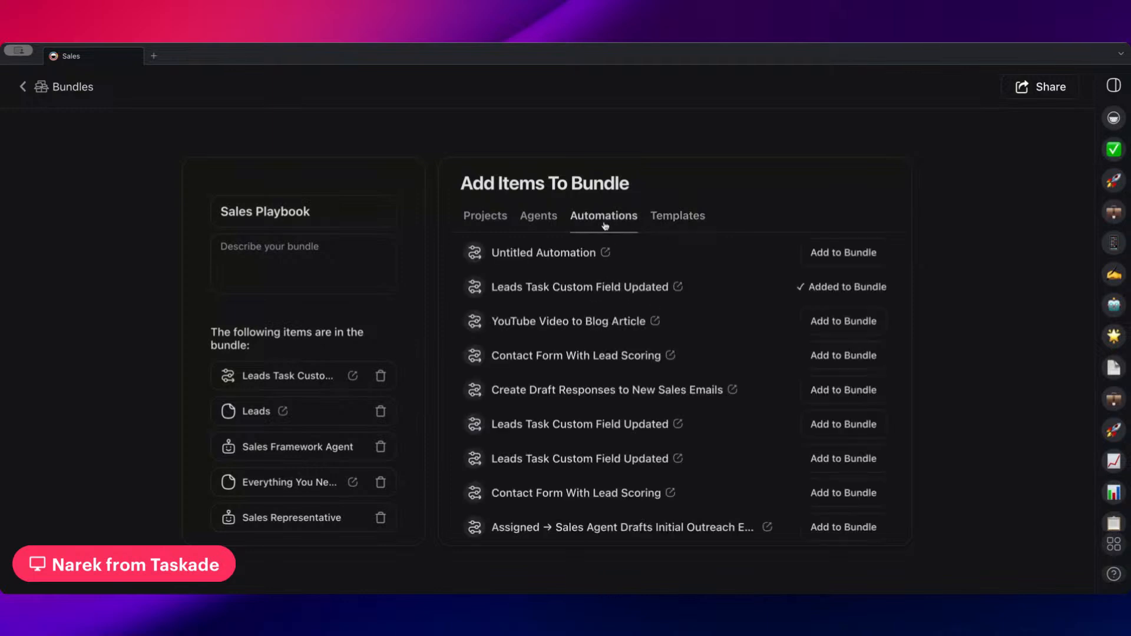
scroll(569, 279, "down", 1)
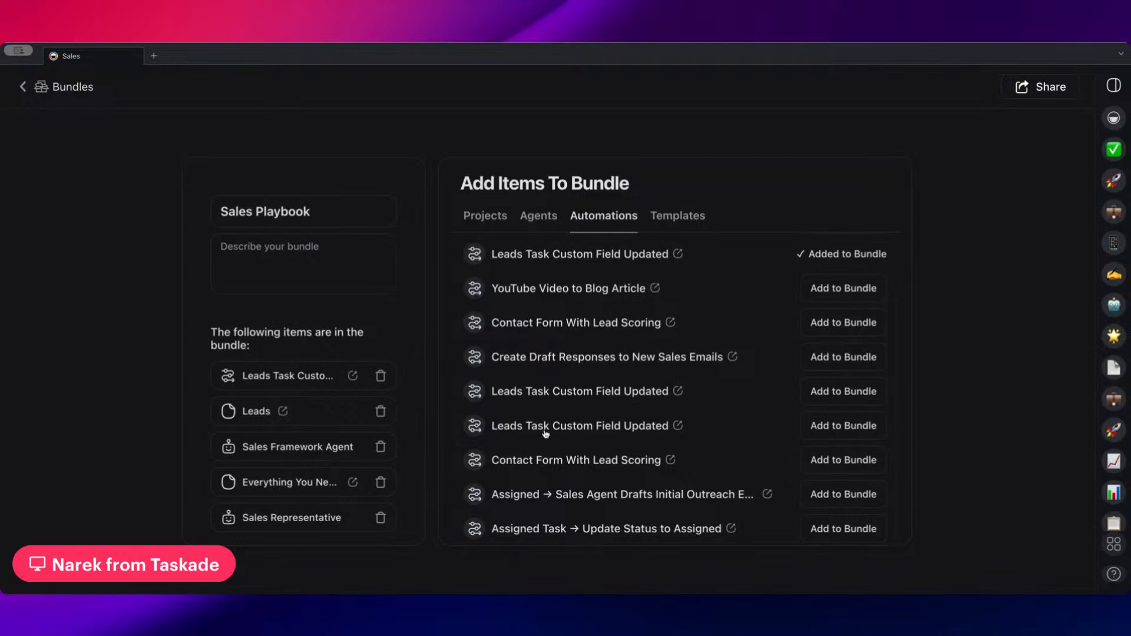
left_click(828, 393)
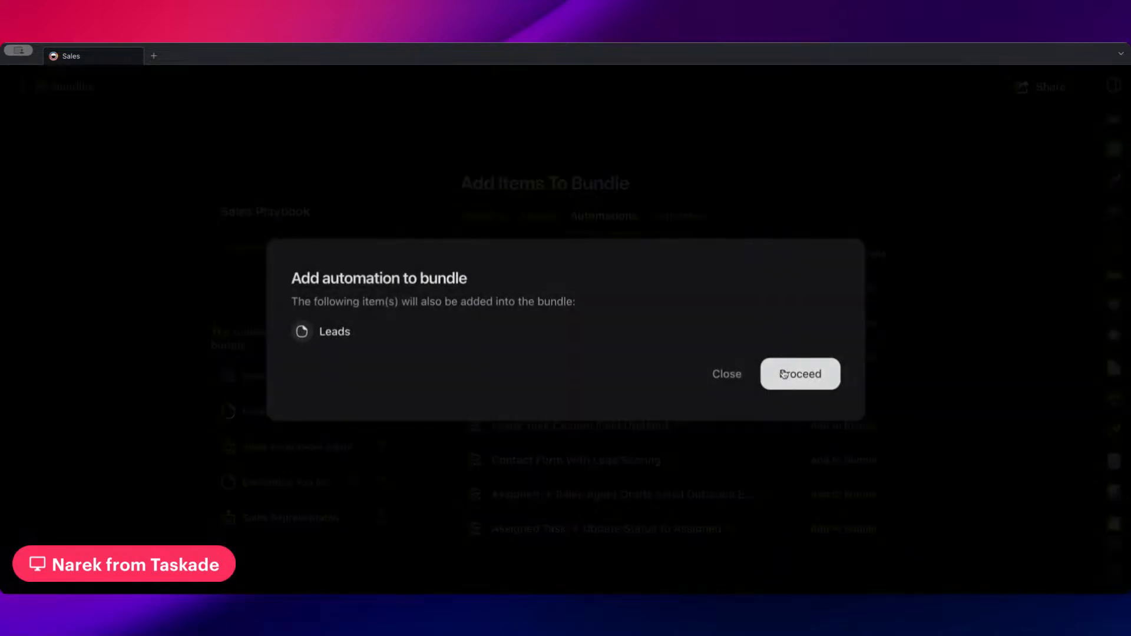
left_click(790, 374)
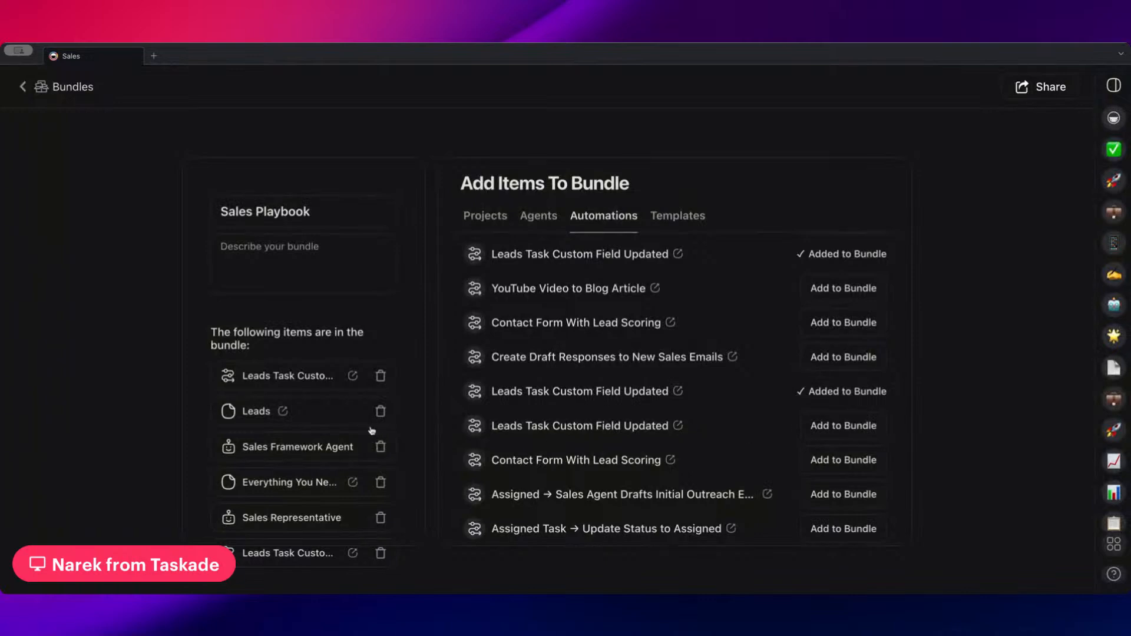
left_click(863, 424)
left_click(796, 377)
scroll(848, 360, "up", 2)
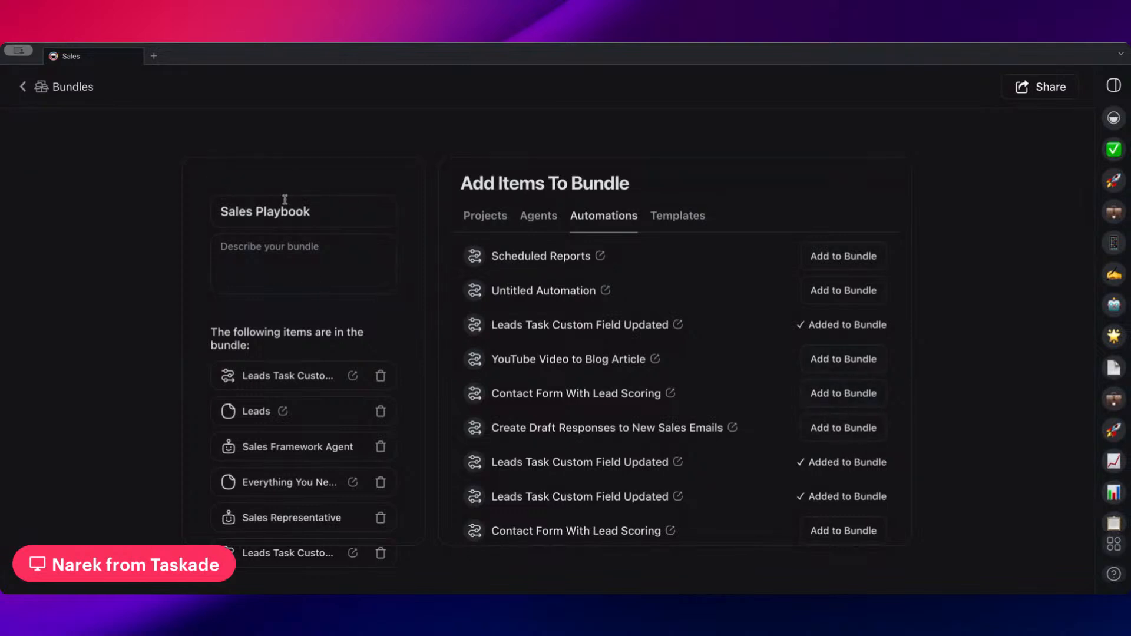
Describe the bundle as "You need to setup some of these automations and projects. Feel free to customize it however you want."
left_click(304, 254)
type("You need to setup some of these autom")
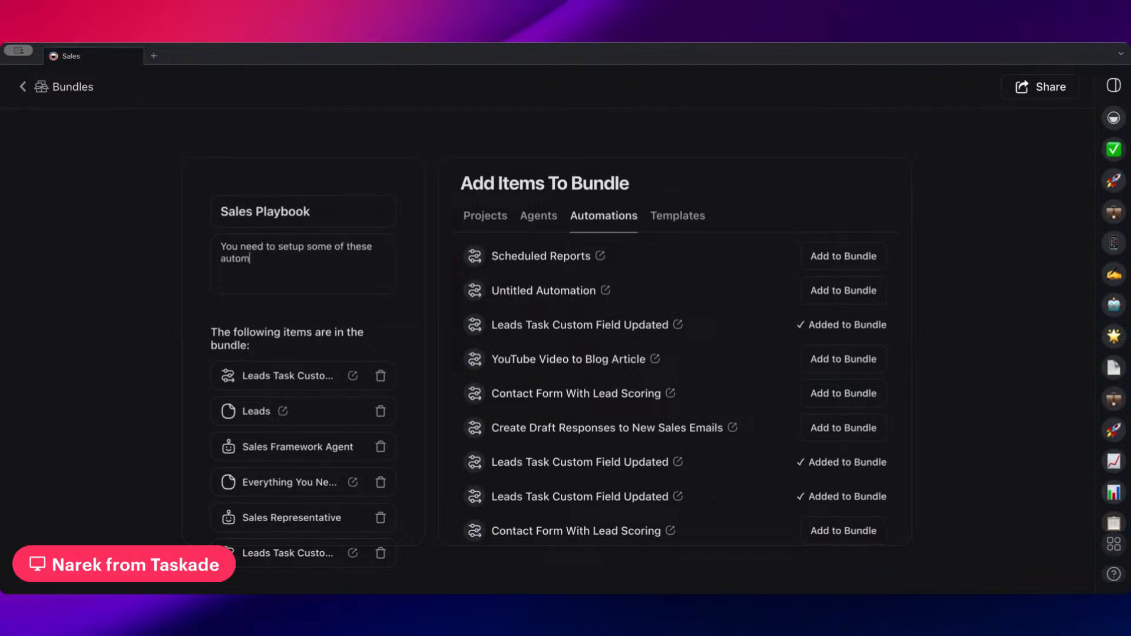
type("ations and pproje")
key("BackSpace")
type("rojects. Feel")
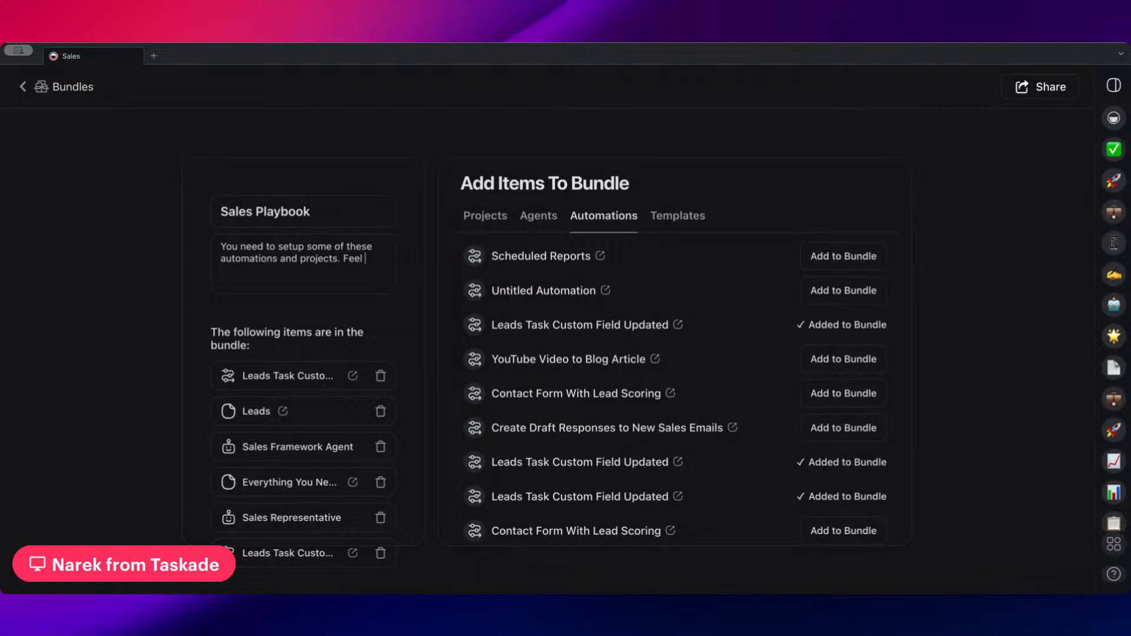
type(" free to customize it however y")
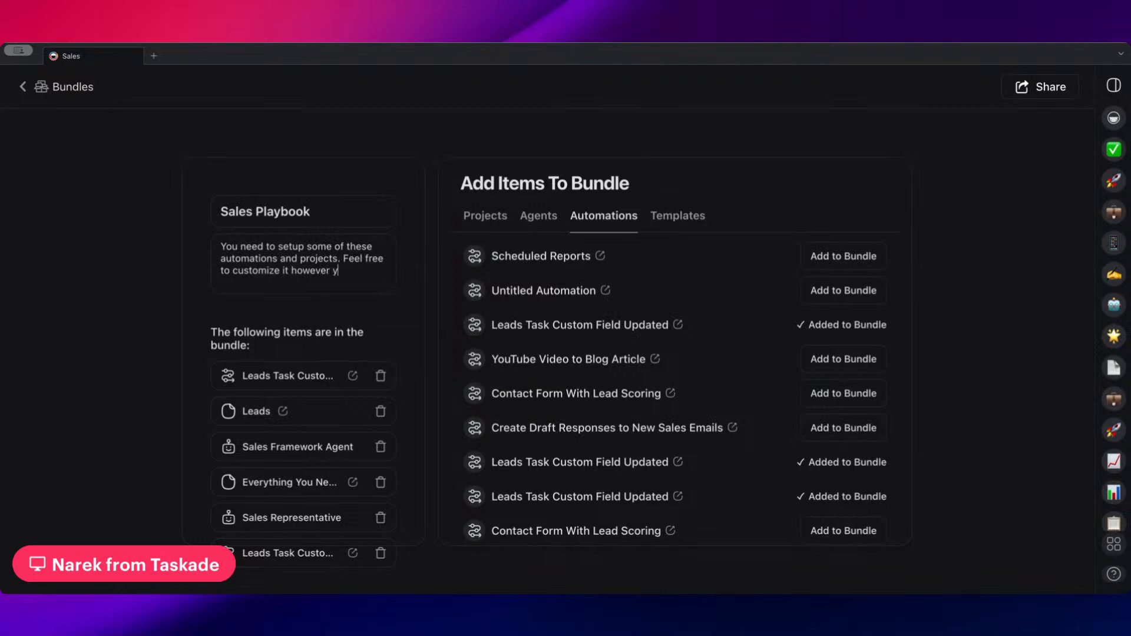
type("ou want.")
Look over the automations available for the bundle and turn on a shareable link for Sales Playbook
scroll(713, 514, "down", 2)
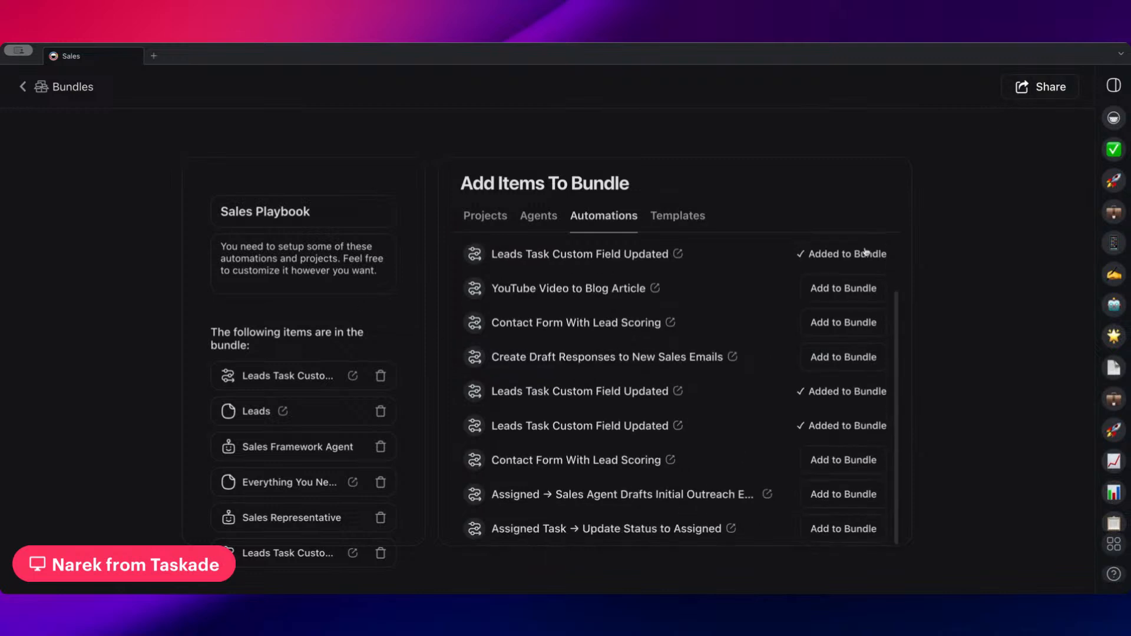
scroll(870, 252, "up", 2)
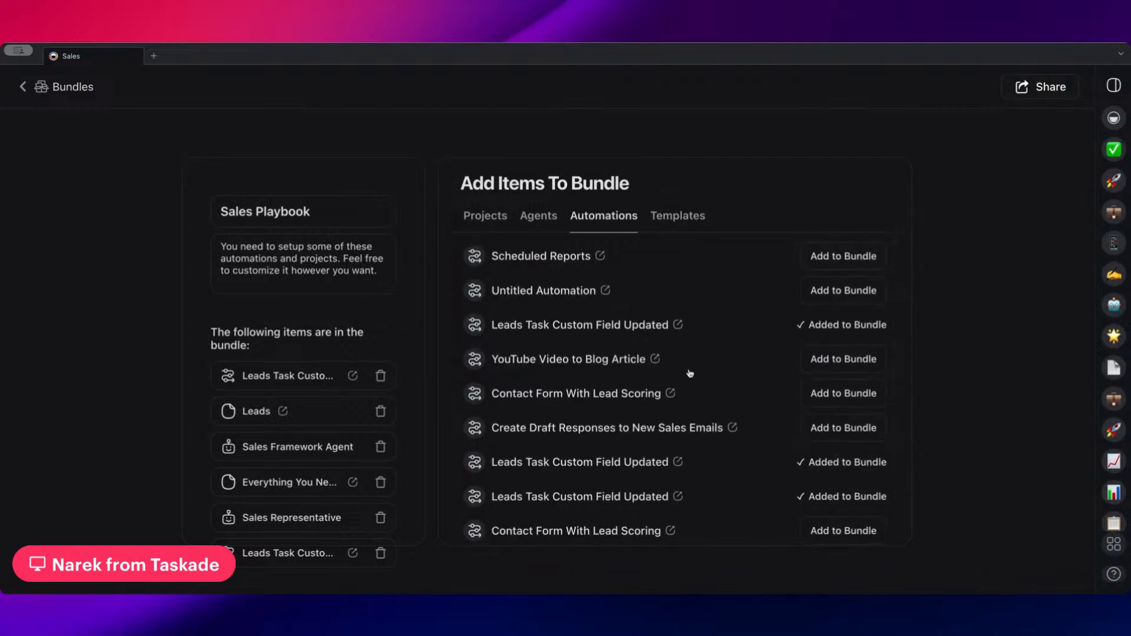
left_click(1026, 95)
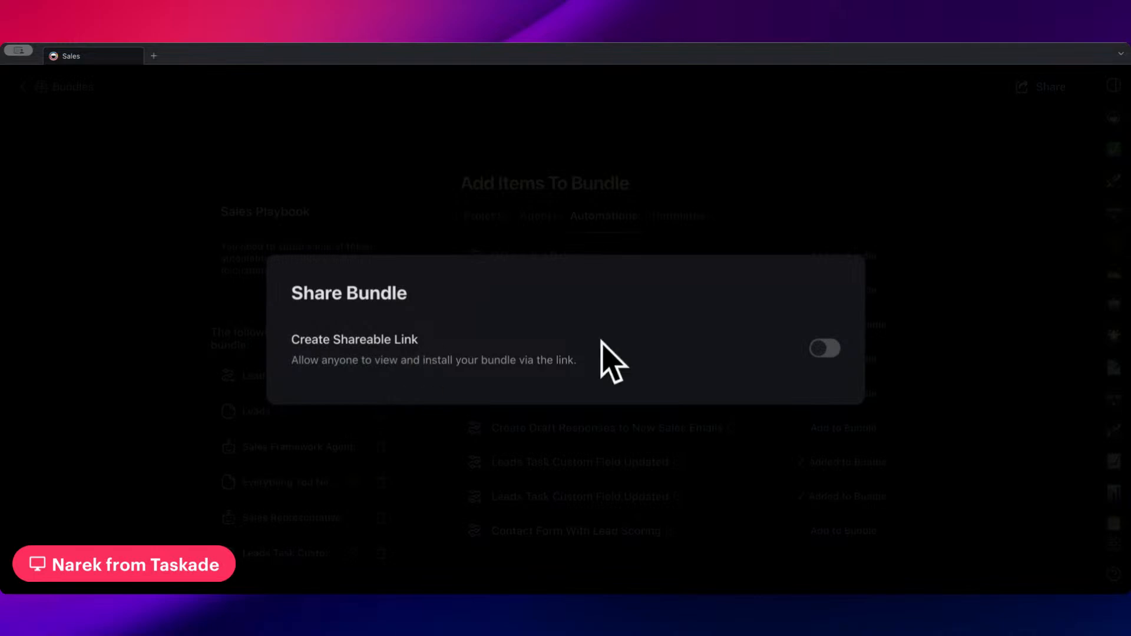
left_click(826, 350)
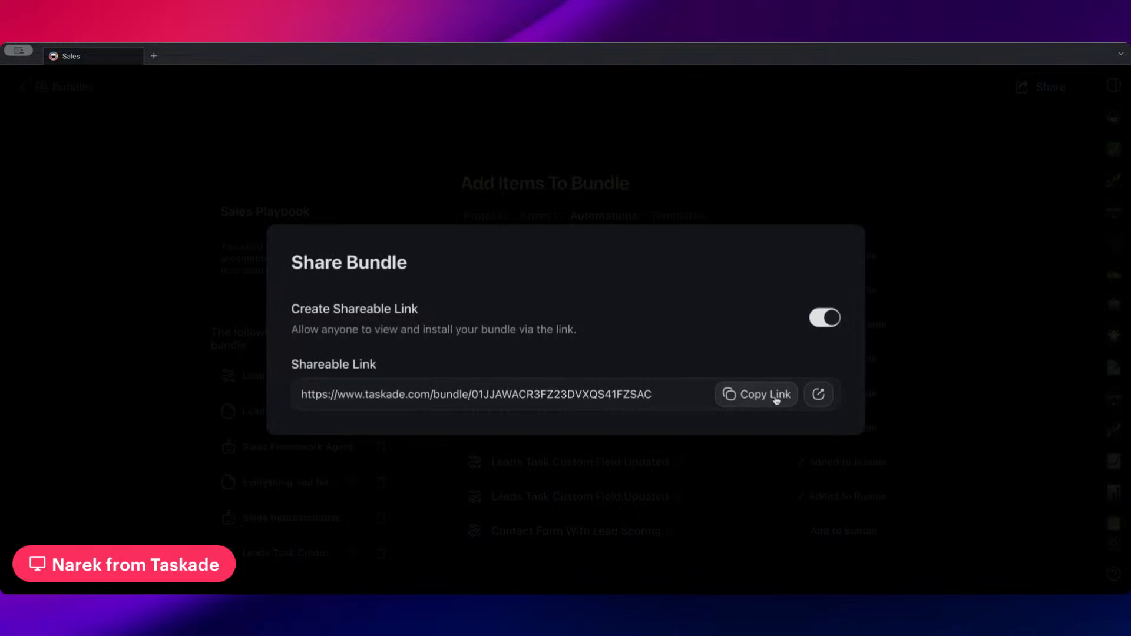
View the shared Sales Playbook bundle page and go through the automations, projects and AI agents it contains
left_click(819, 394)
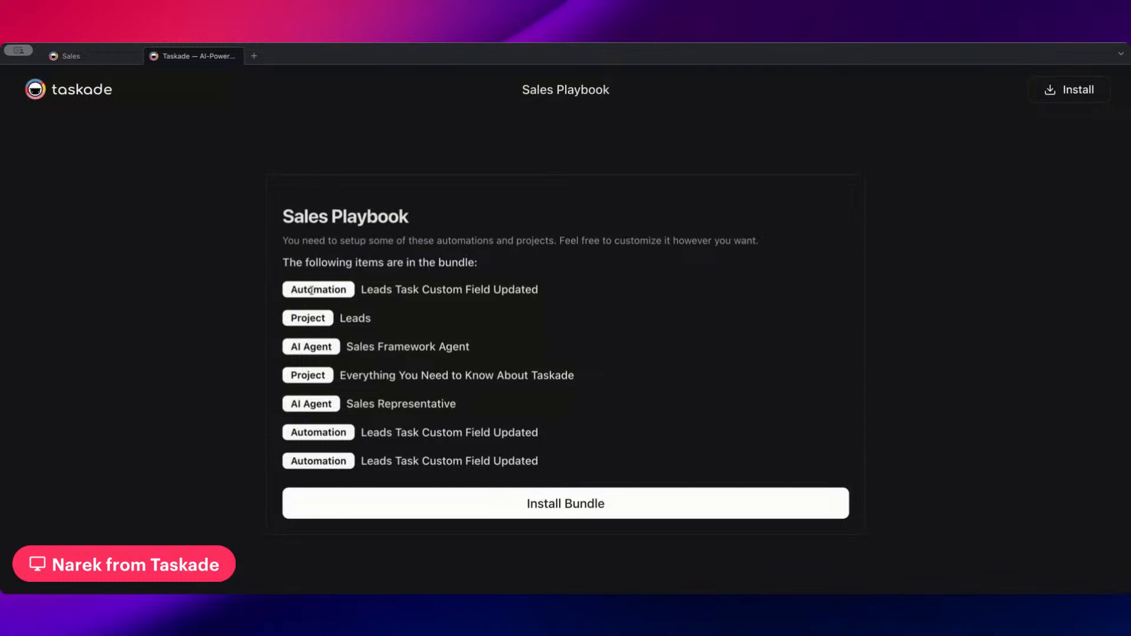
left_click_drag(292, 293, 369, 292)
left_click_drag(292, 319, 339, 348)
left_click_drag(289, 386, 466, 463)
left_click(555, 464)
left_click_drag(293, 278, 282, 257)
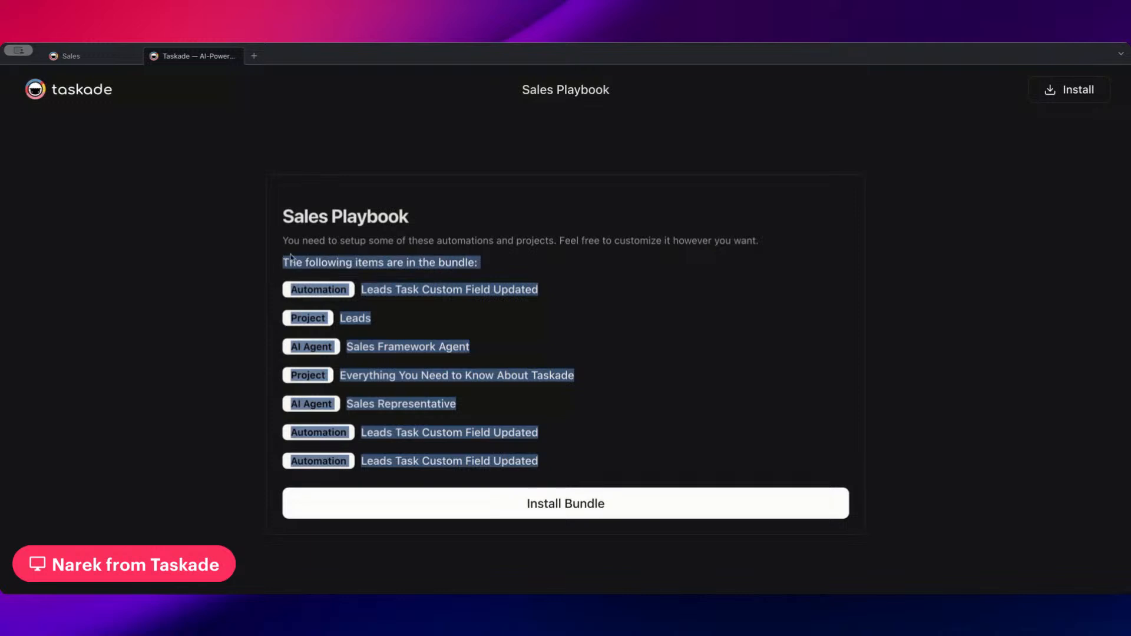
left_click(674, 317)
Look over the workspaces and folders where the bundle can be installed, and leave without installing it
left_click(554, 502)
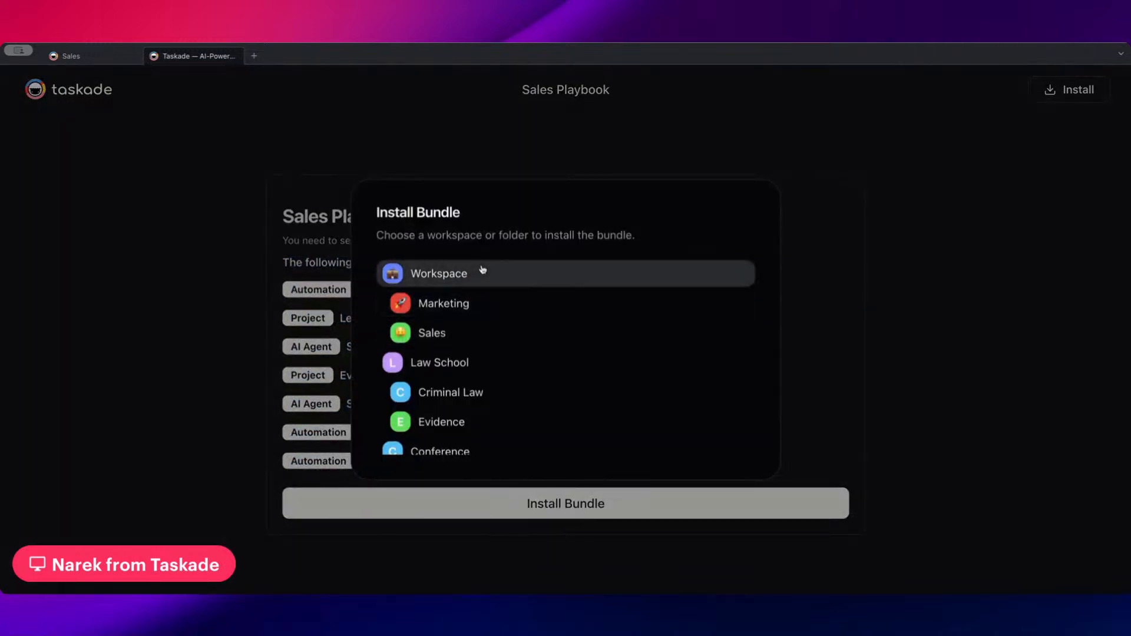
scroll(495, 271, "down", 3)
scroll(471, 306, "up", 3)
scroll(454, 330, "down", 5)
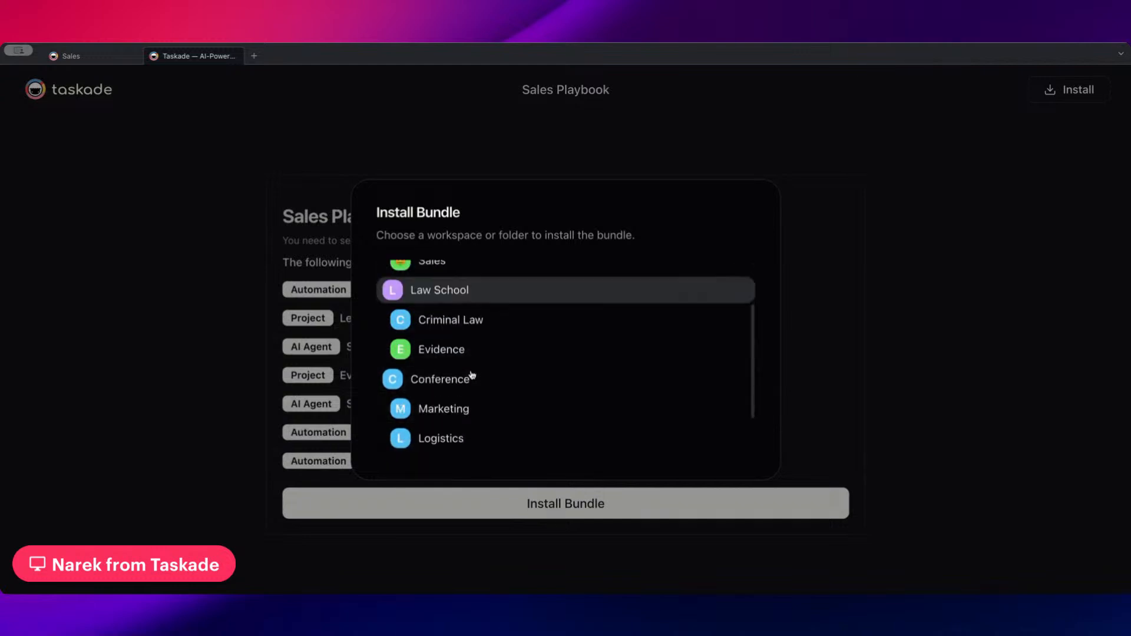
scroll(495, 415, "up", 5)
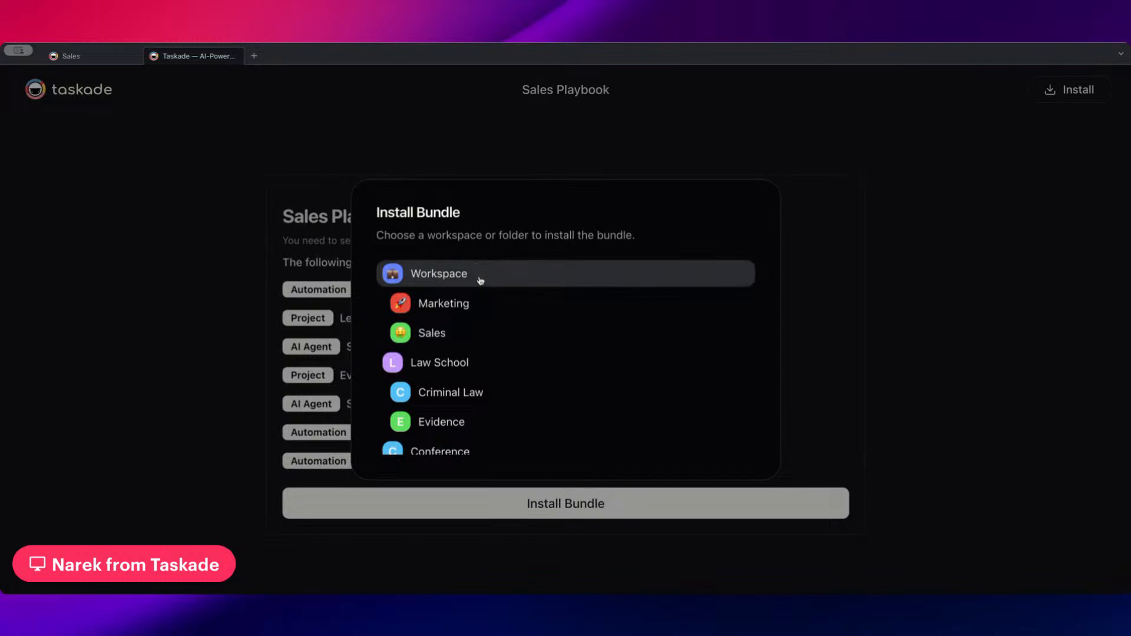
left_click(530, 158)
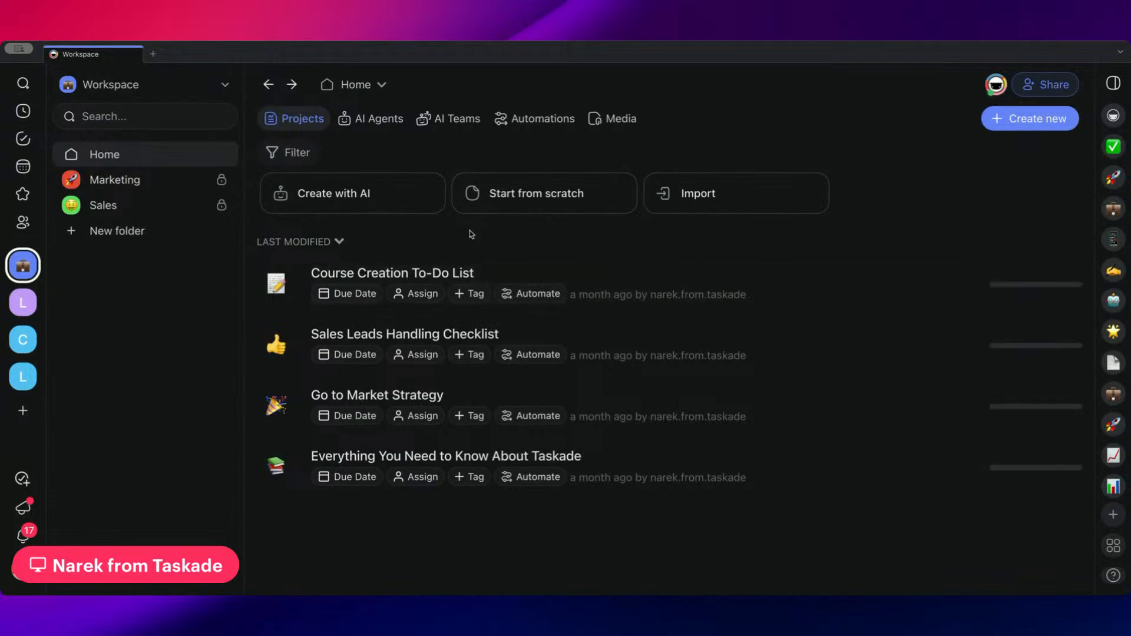
Open the sharing and embedding settings of the workspace's Customer Support agent and review its public access options
left_click(371, 120)
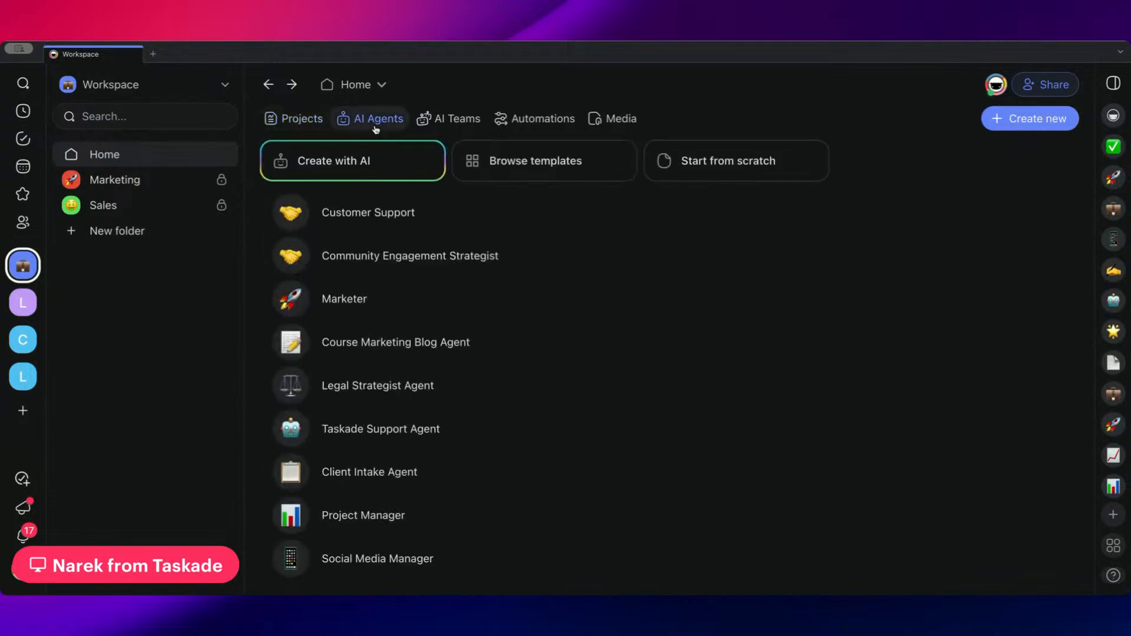
mouse_move(897, 230)
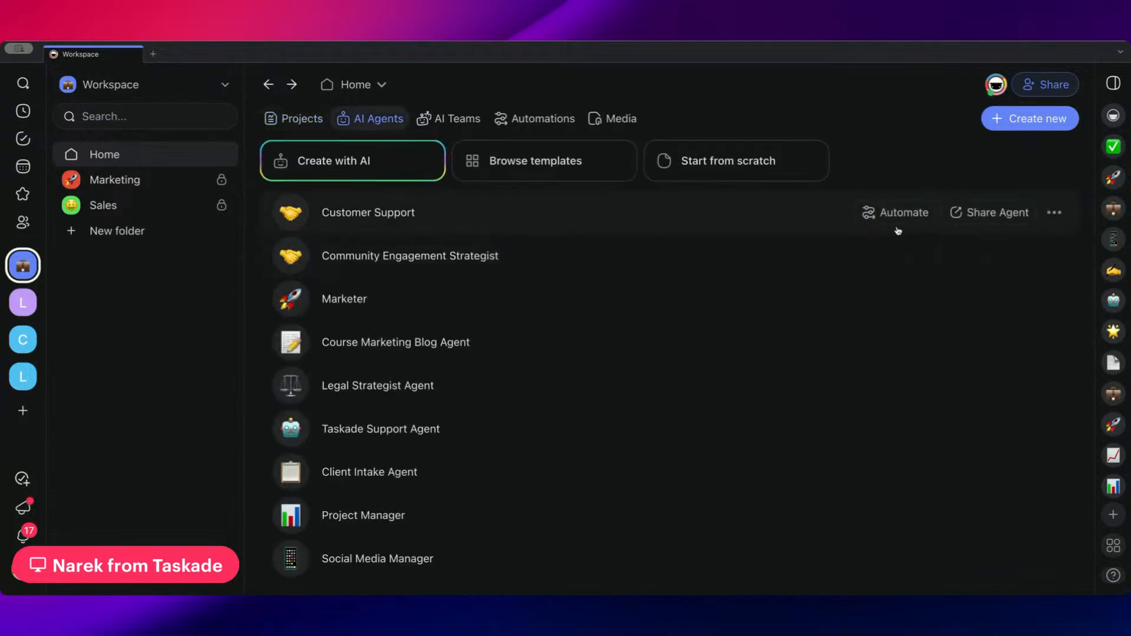
left_click(995, 222)
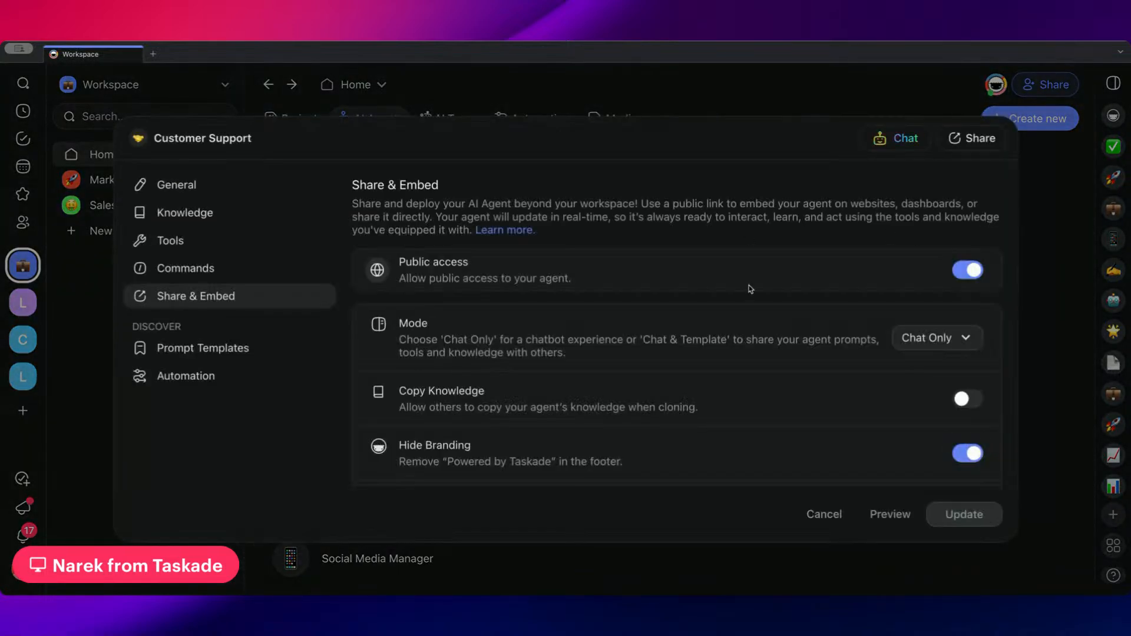
scroll(656, 262, "down", 3)
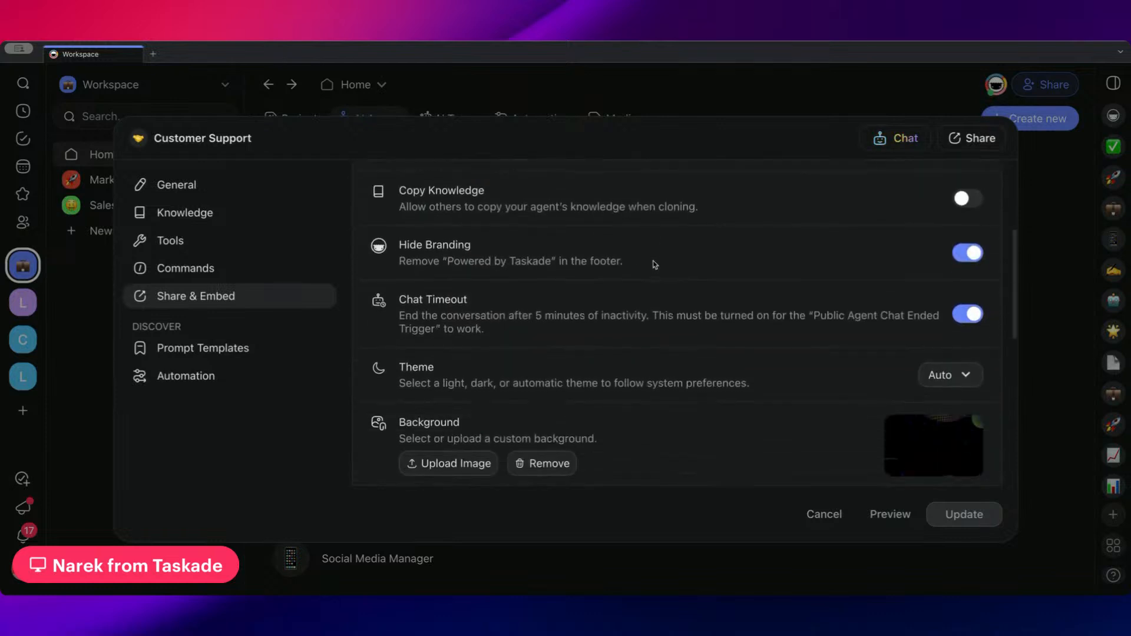
scroll(652, 262, "up", 1)
scroll(560, 296, "down", 2)
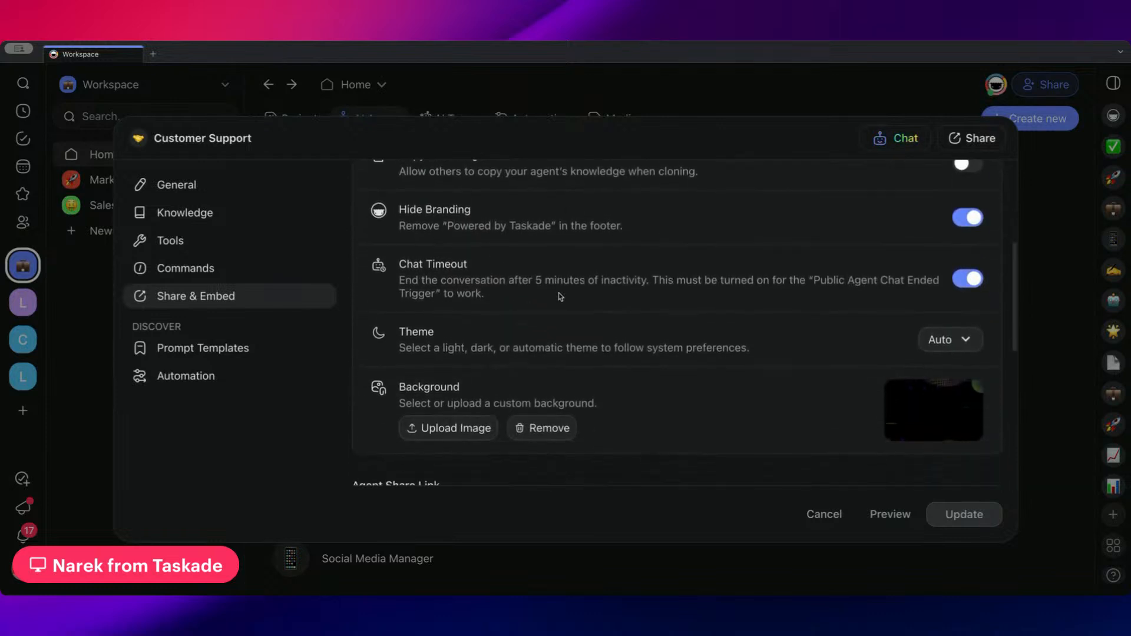
Examine the Customer Support agent's share link, embed code and embed widget, highlighting the whole widget script
scroll(561, 297, "down", 5)
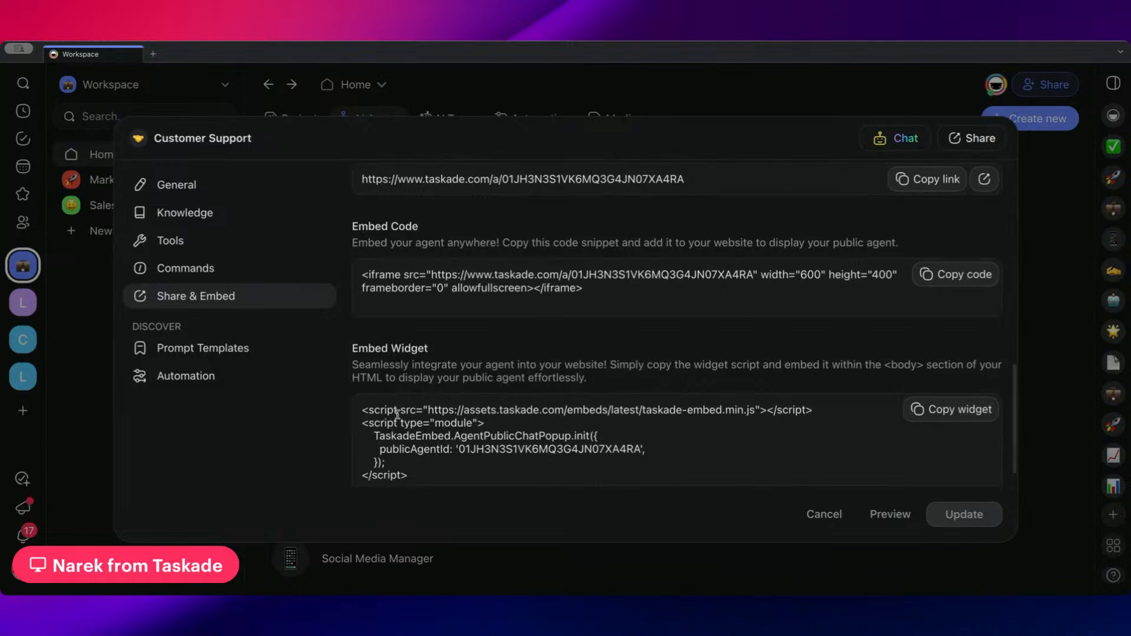
scroll(398, 414, "down", 1)
left_click_drag(424, 450, 360, 382)
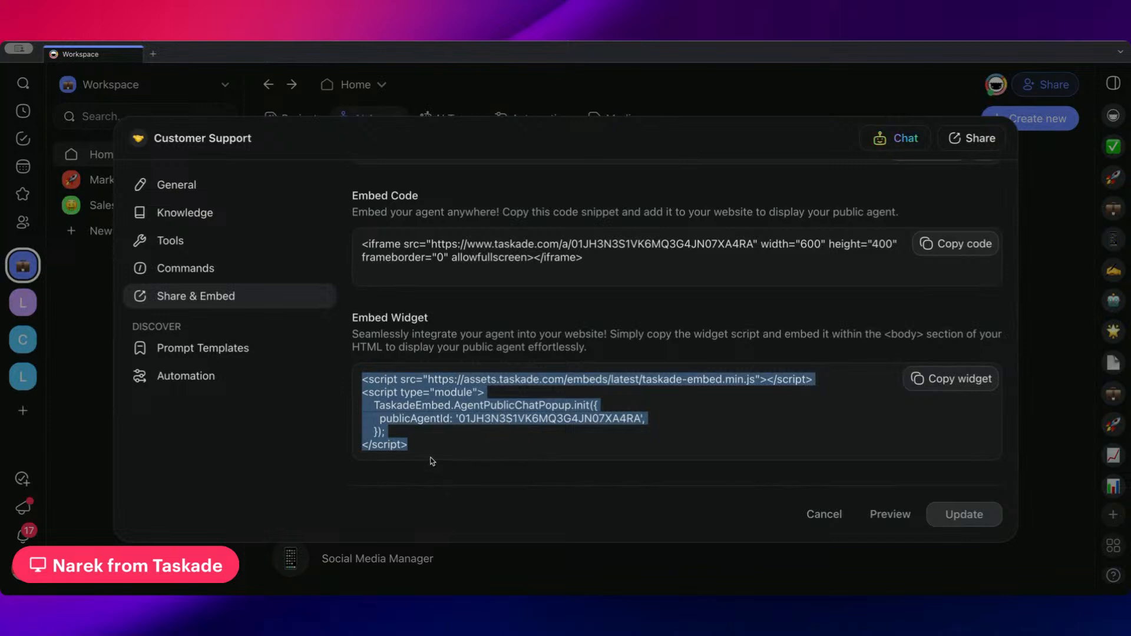
left_click(363, 382)
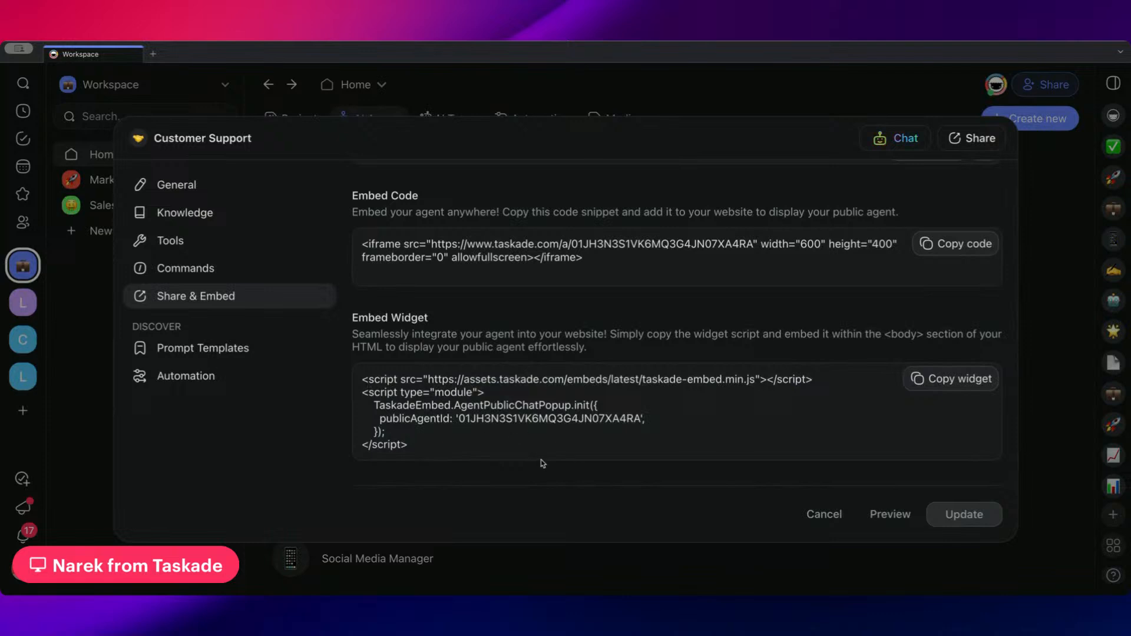
left_click_drag(470, 449, 360, 378)
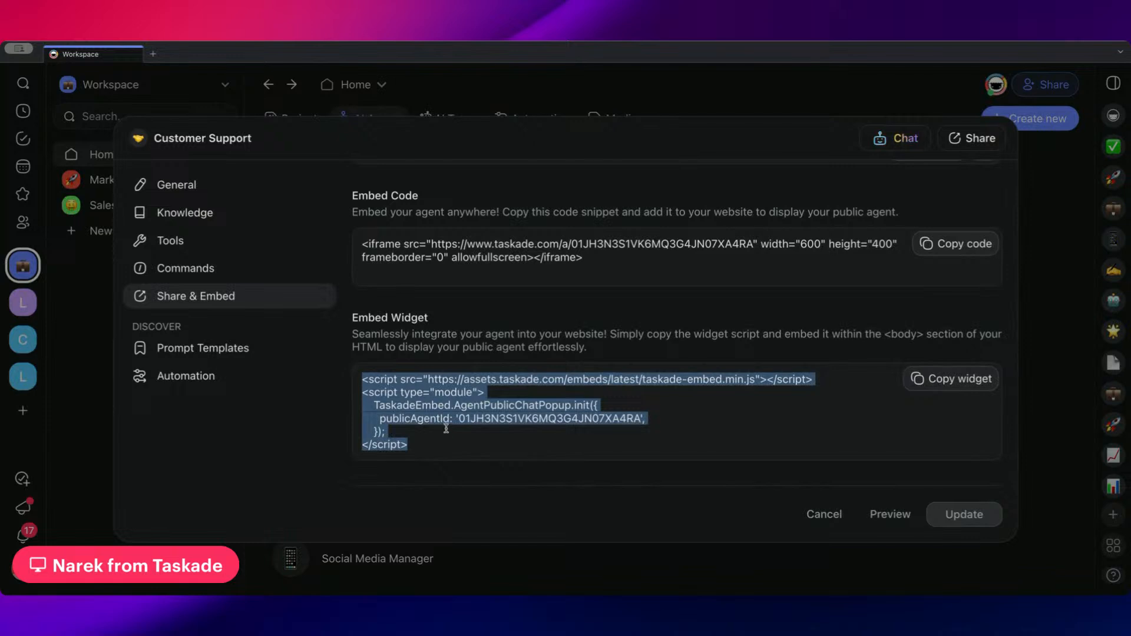
scroll(466, 442, "up", 10)
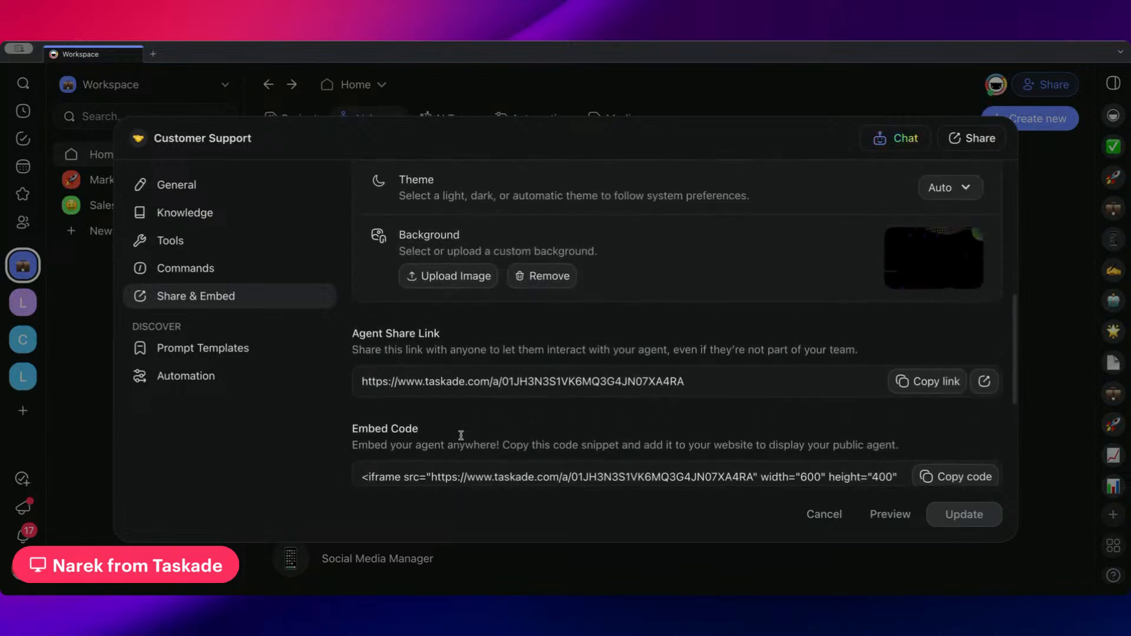
scroll(507, 445, "up", 8)
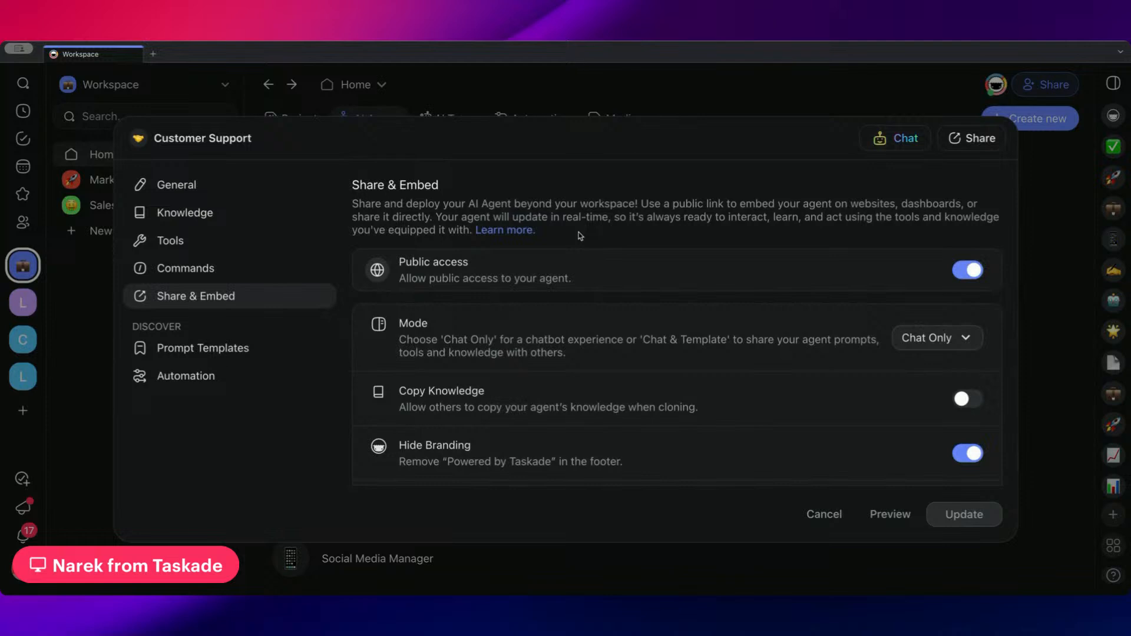
scroll(624, 356, "down", 10)
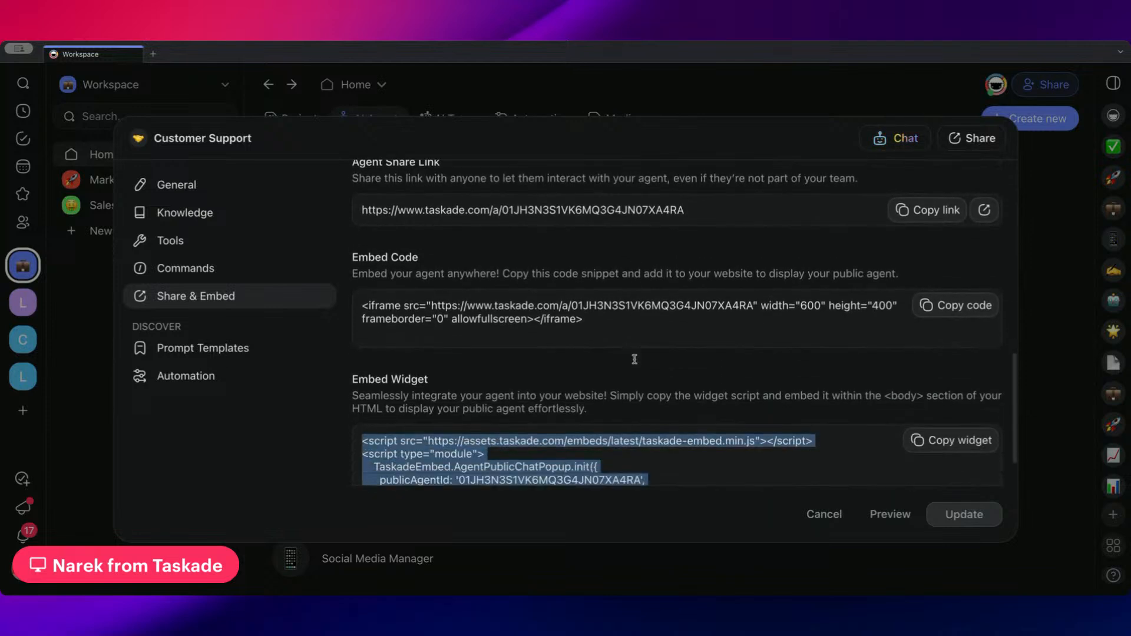
scroll(634, 359, "down", 2)
left_click(609, 443)
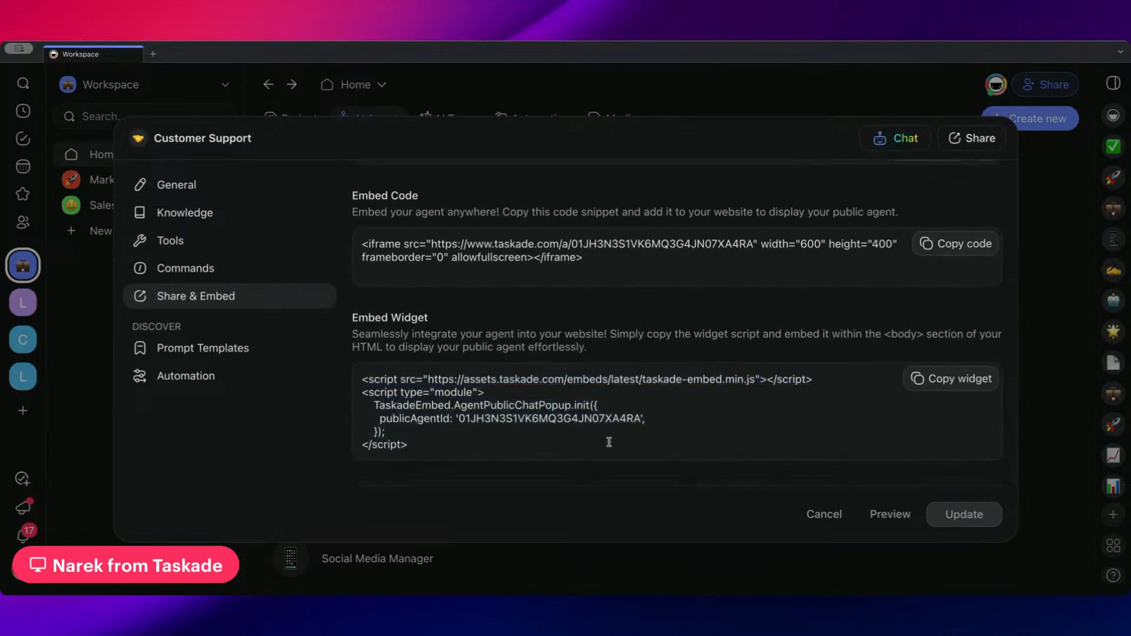
Check which sharing modes the public Customer Support agent offers, without changing the selected mode
scroll(609, 442, "up", 2)
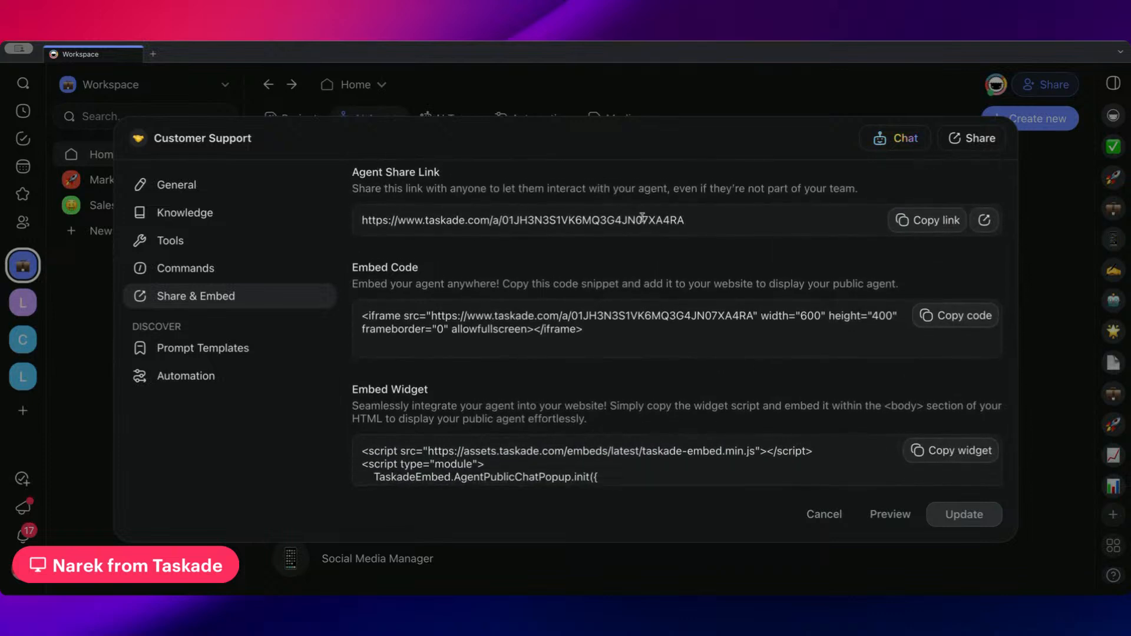
scroll(725, 227, "up", 10)
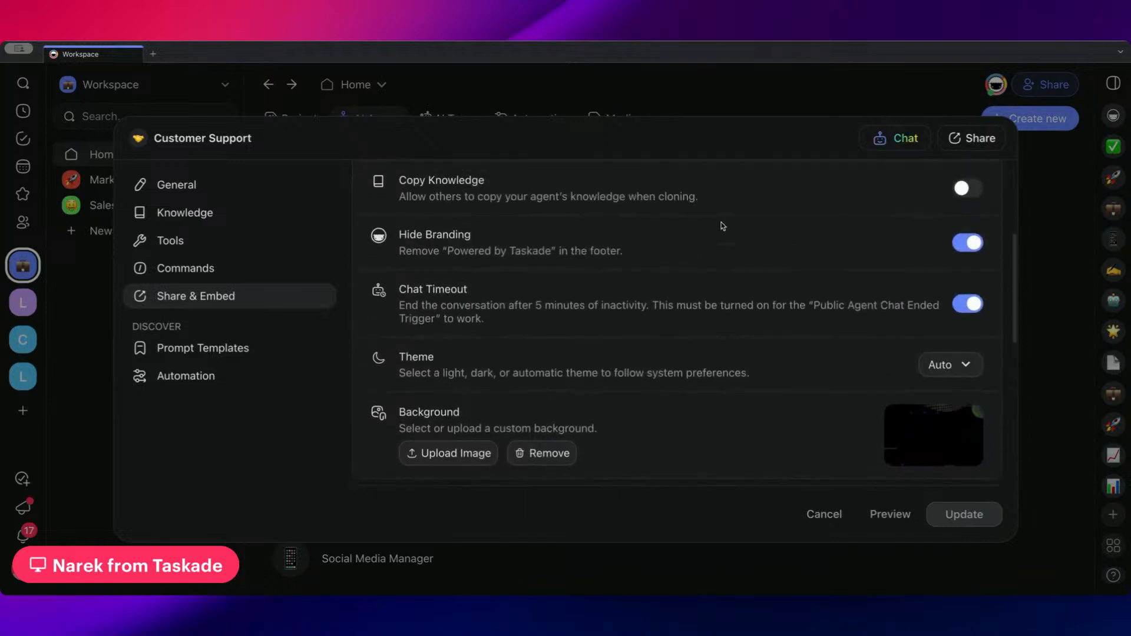
left_click(923, 282)
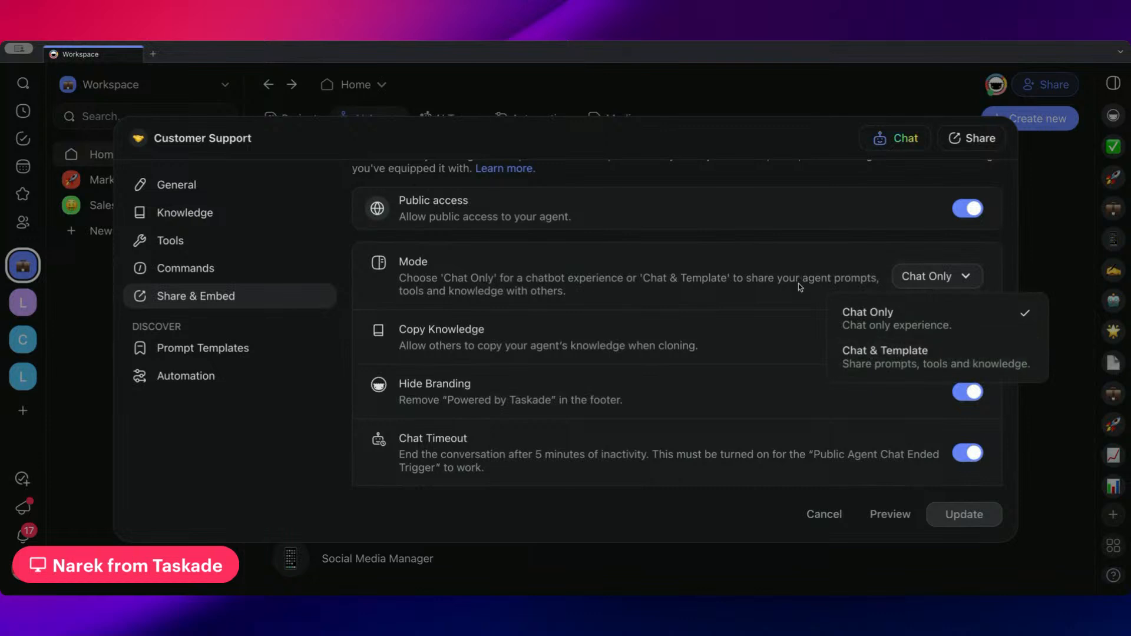
left_click(794, 241)
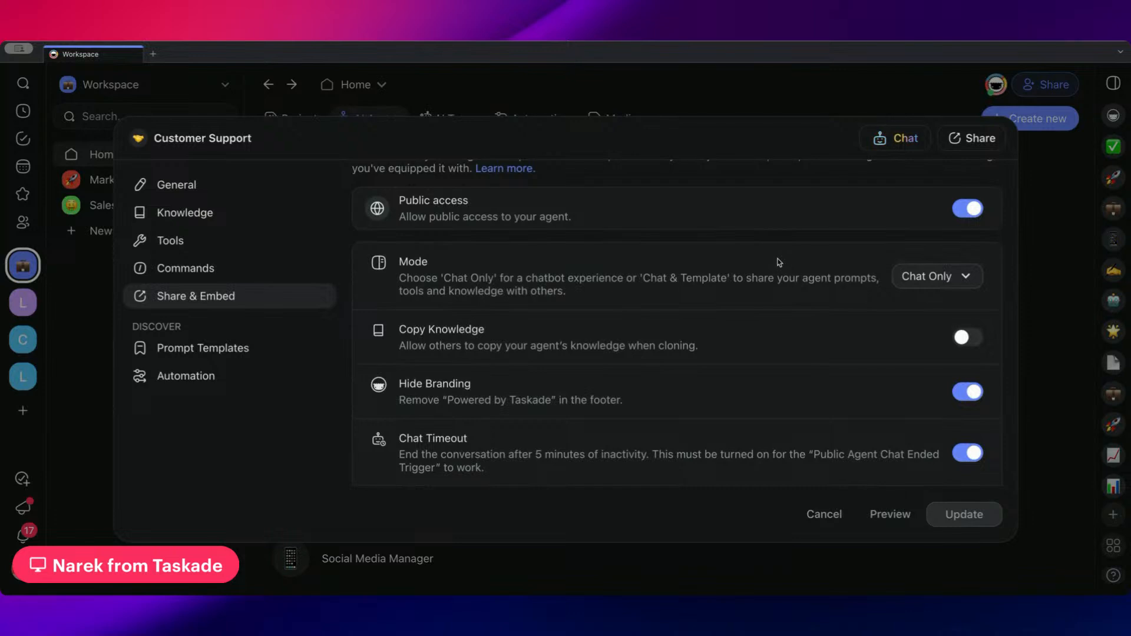
Read through the agent's remaining sharing options down to the embed code and embed widget script
scroll(779, 264, "down", 2)
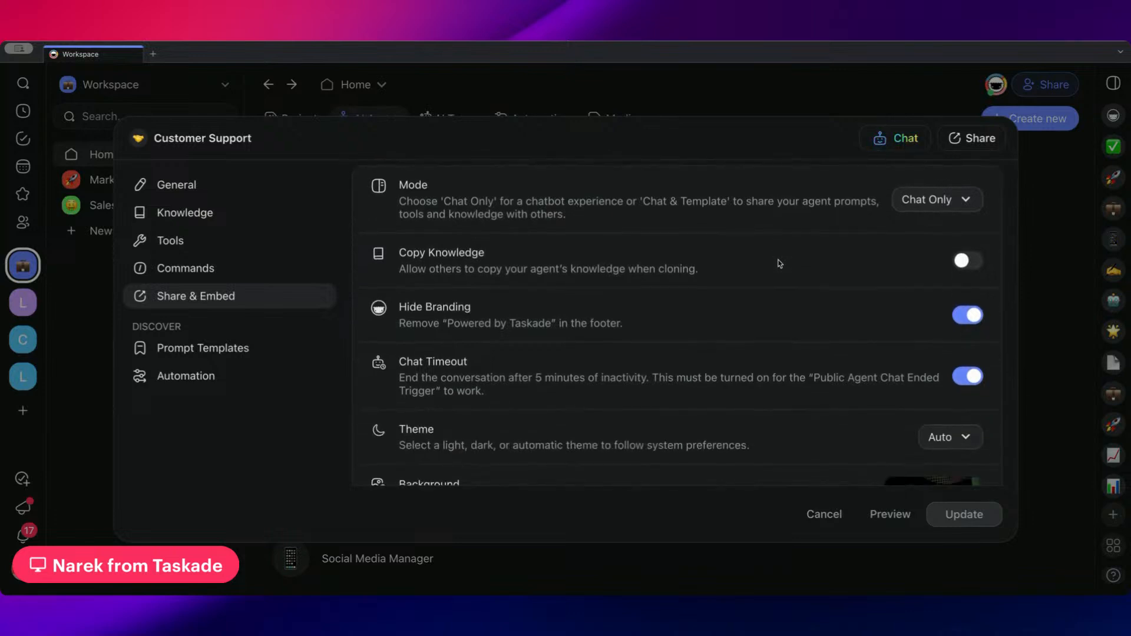
scroll(780, 263, "down", 5)
scroll(779, 263, "down", 6)
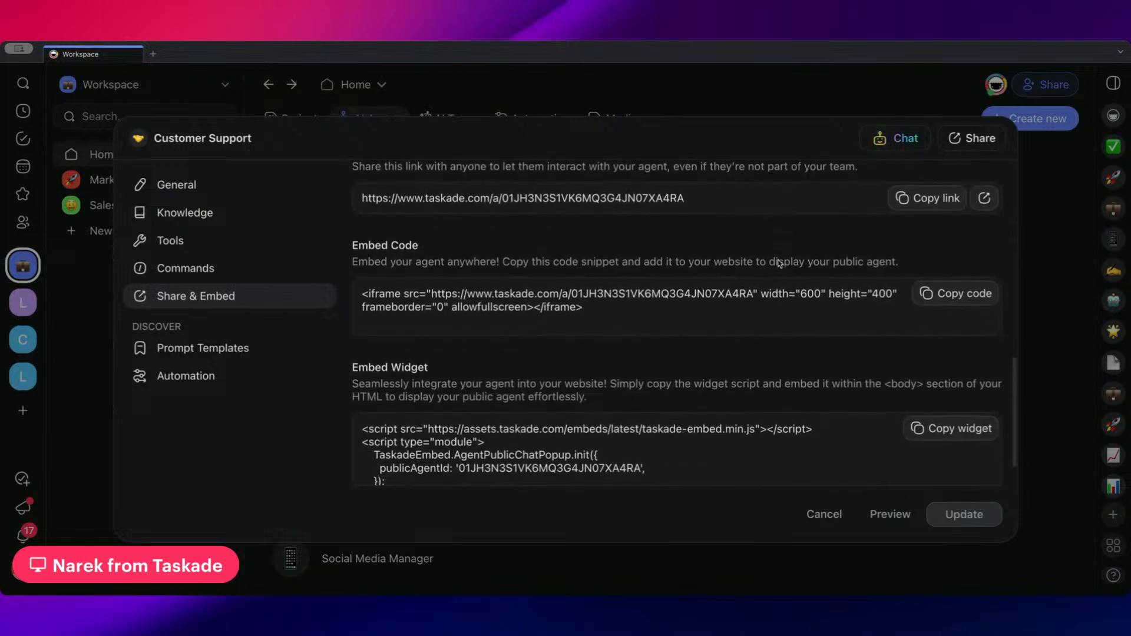
scroll(778, 260, "up", 4)
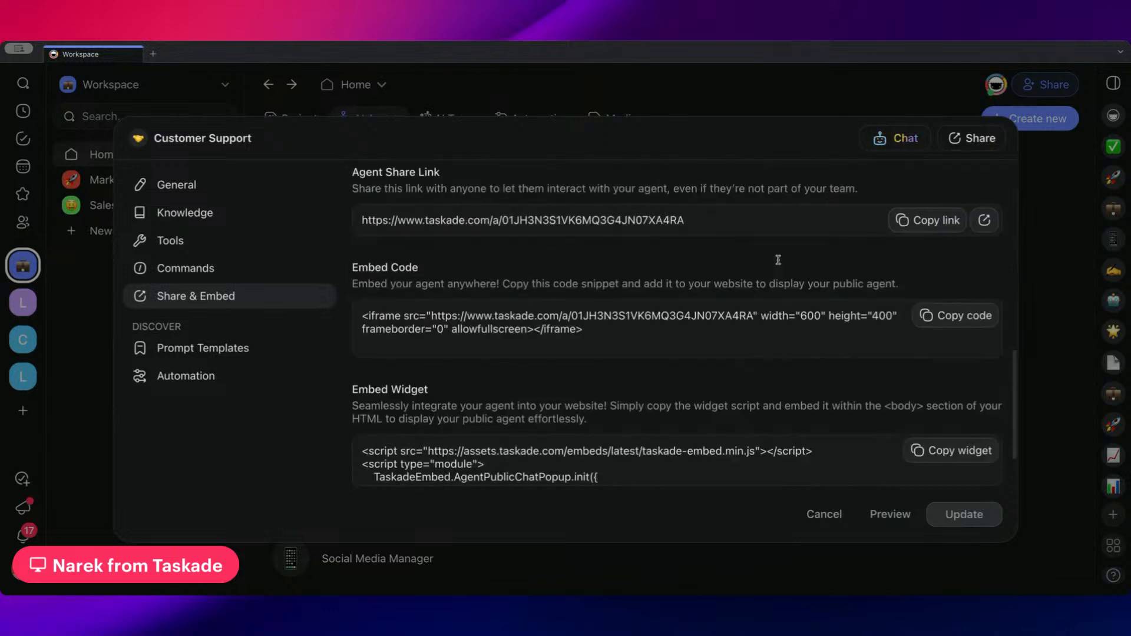
scroll(780, 263, "down", 4)
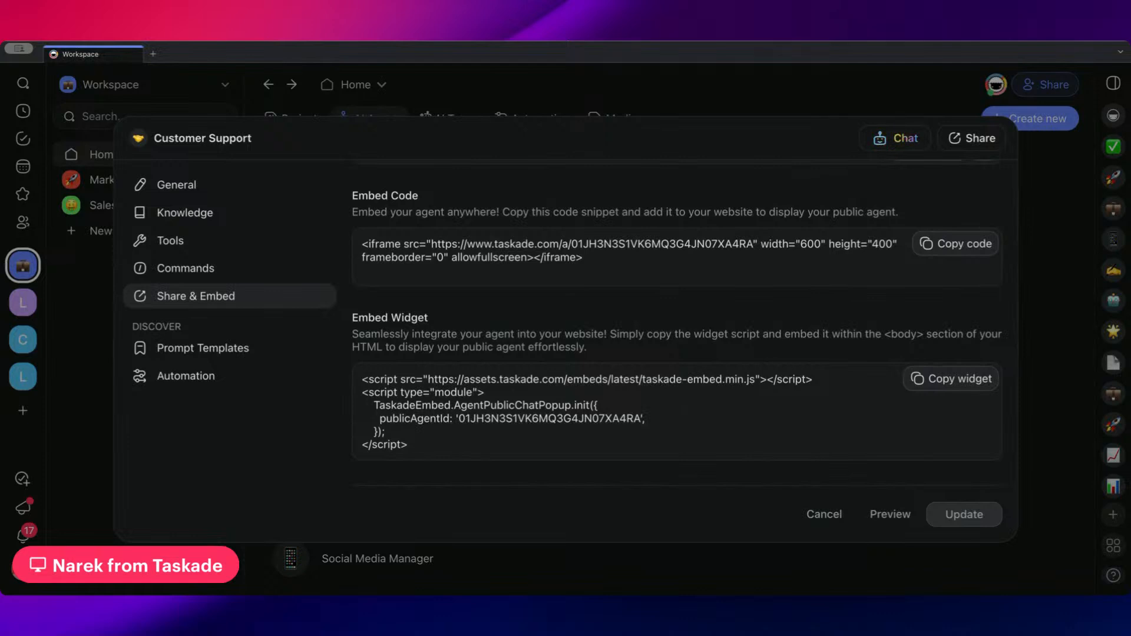
scroll(623, 301, "up", 1)
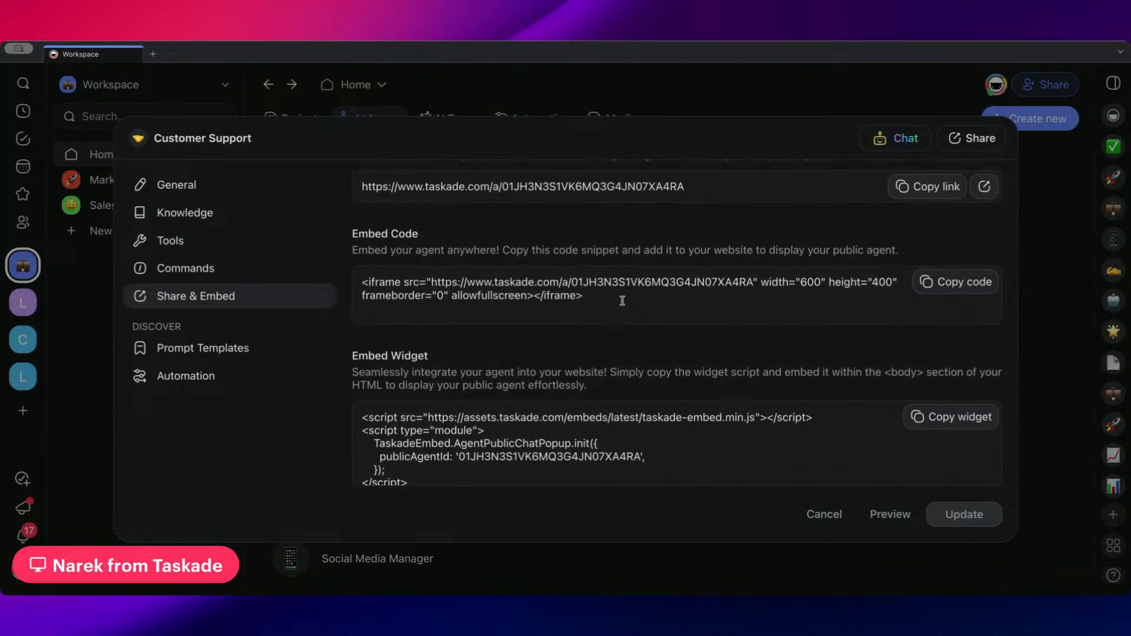
scroll(623, 301, "down", 1)
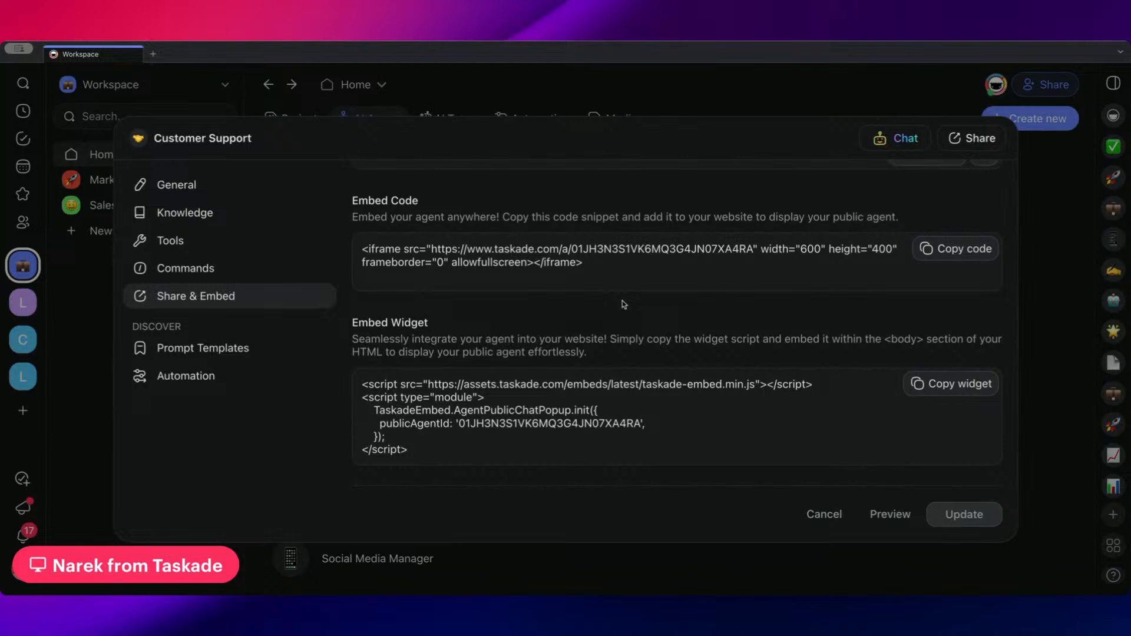
Review the agent's background, theme, timeout and branding settings, and compare the Chat Only and Chat & Template modes
scroll(624, 304, "up", 5)
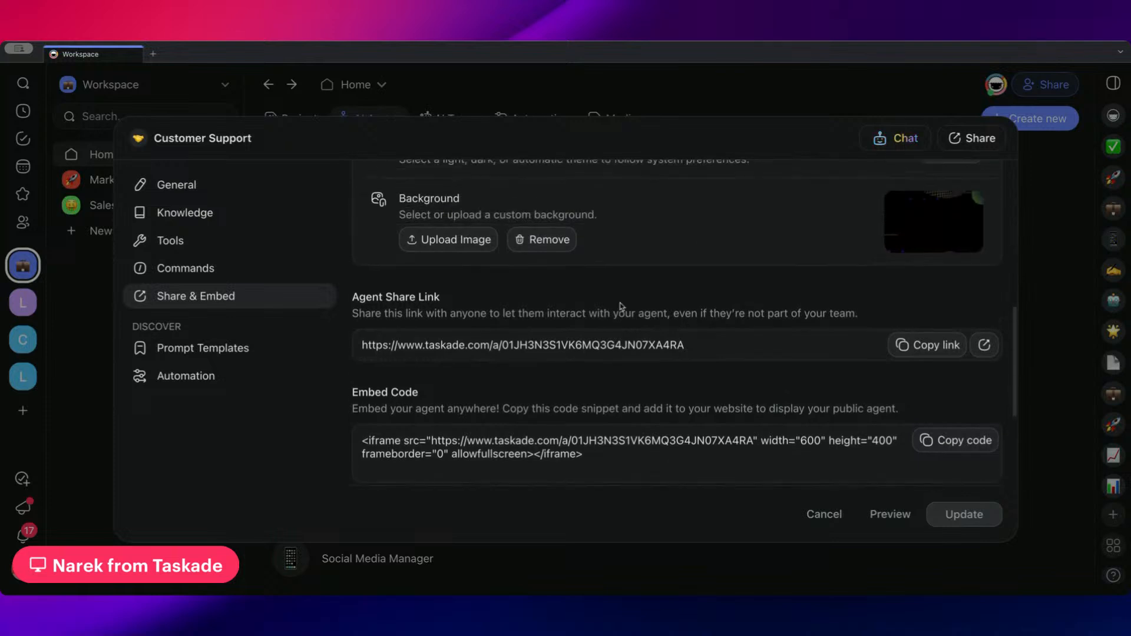
scroll(620, 304, "up", 6)
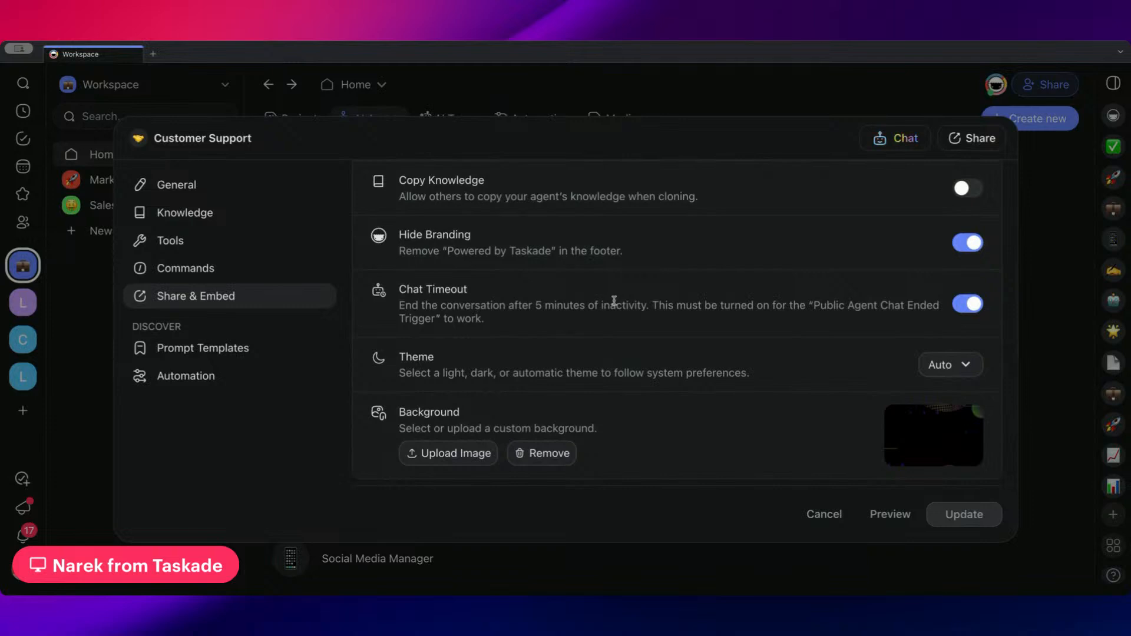
scroll(614, 301, "up", 5)
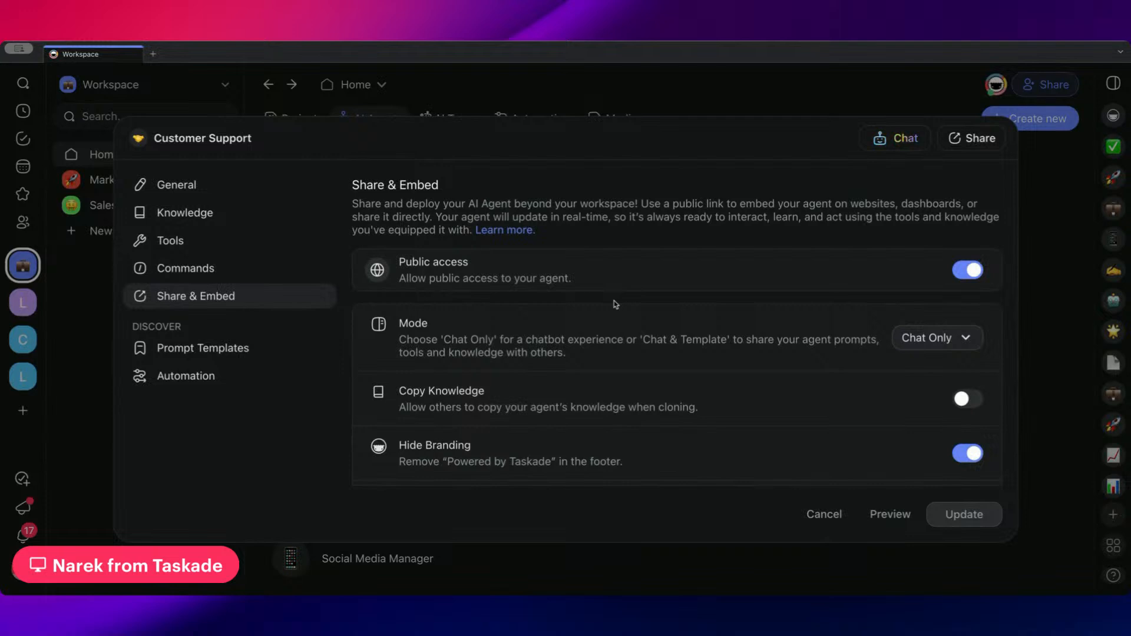
scroll(614, 301, "down", 1)
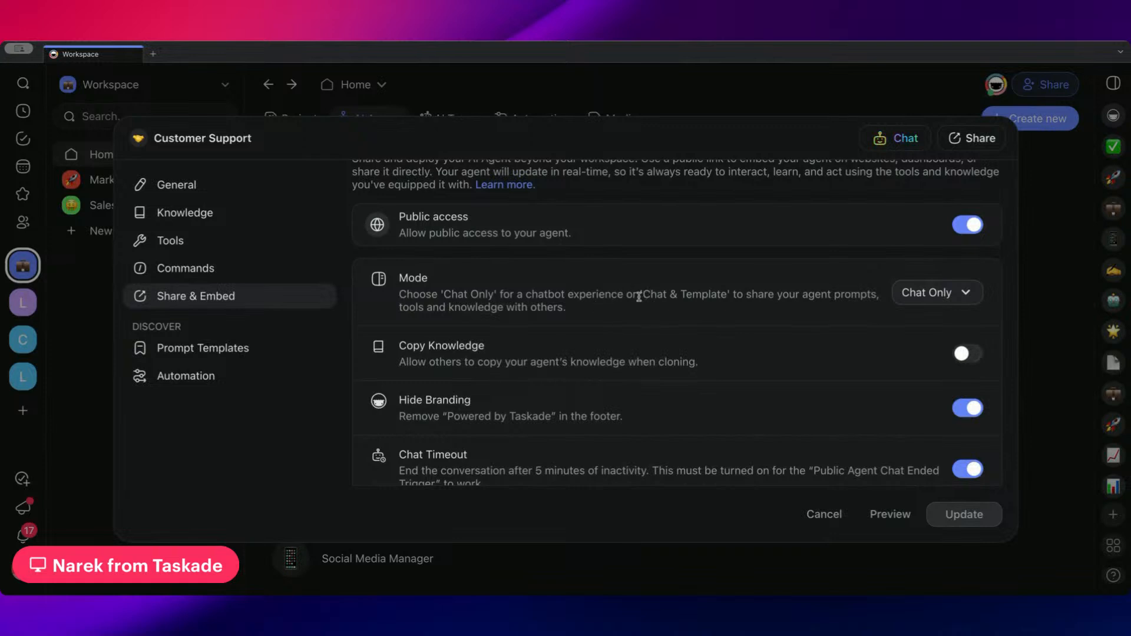
left_click(929, 293)
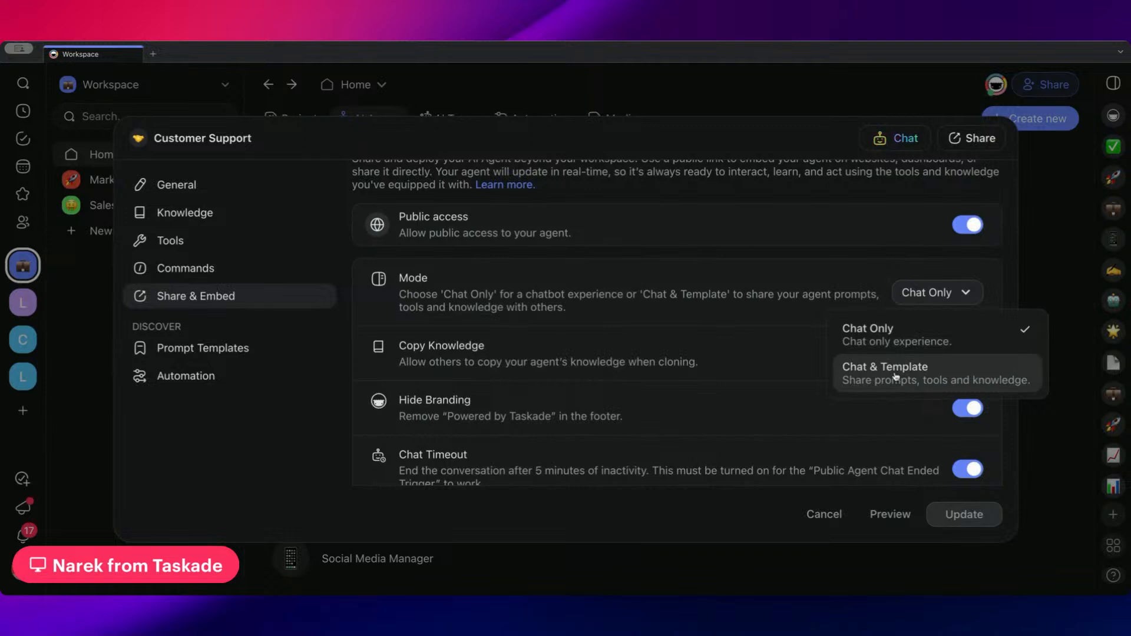
left_click(811, 283)
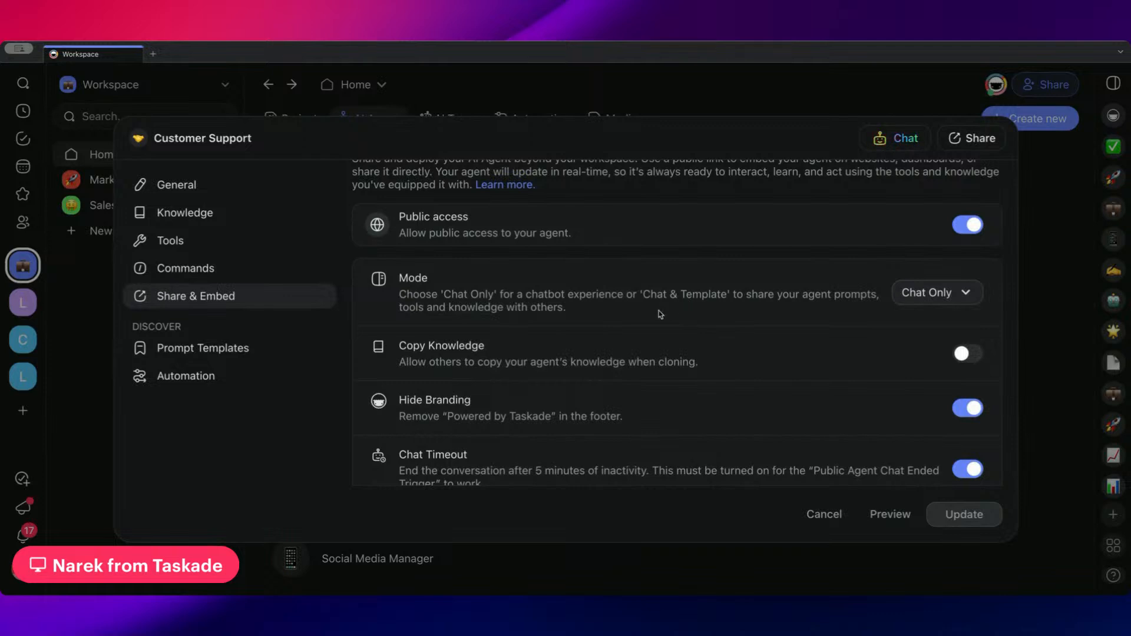
Set the public Customer Support agent's sharing mode to Chat & Template and allow others to copy its knowledge
left_click(949, 298)
left_click(874, 378)
scroll(840, 308, "down", 1)
left_click(968, 305)
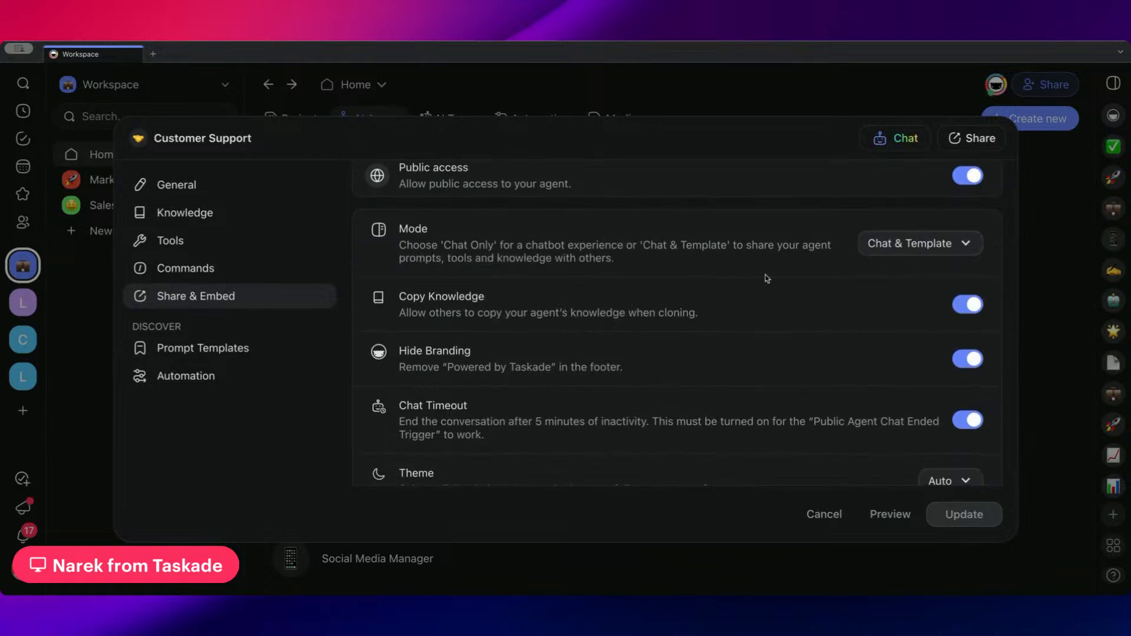
View the agent's public page from its share link, checking the clone destinations without copying and reading its instructions and training options
scroll(765, 275, "down", 5)
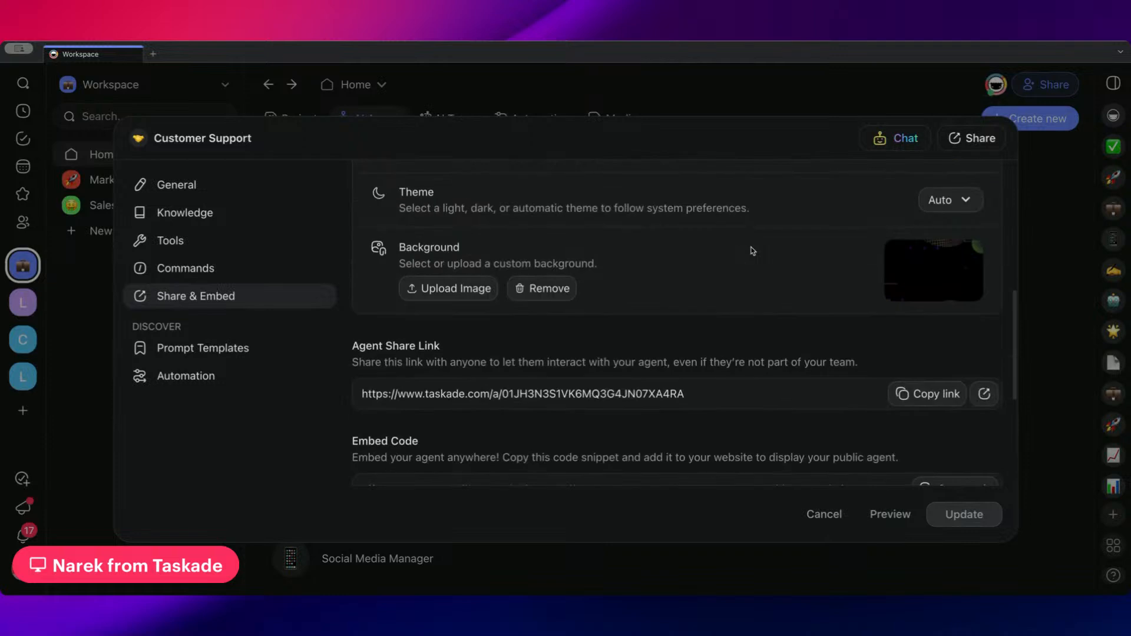
scroll(751, 254, "down", 3)
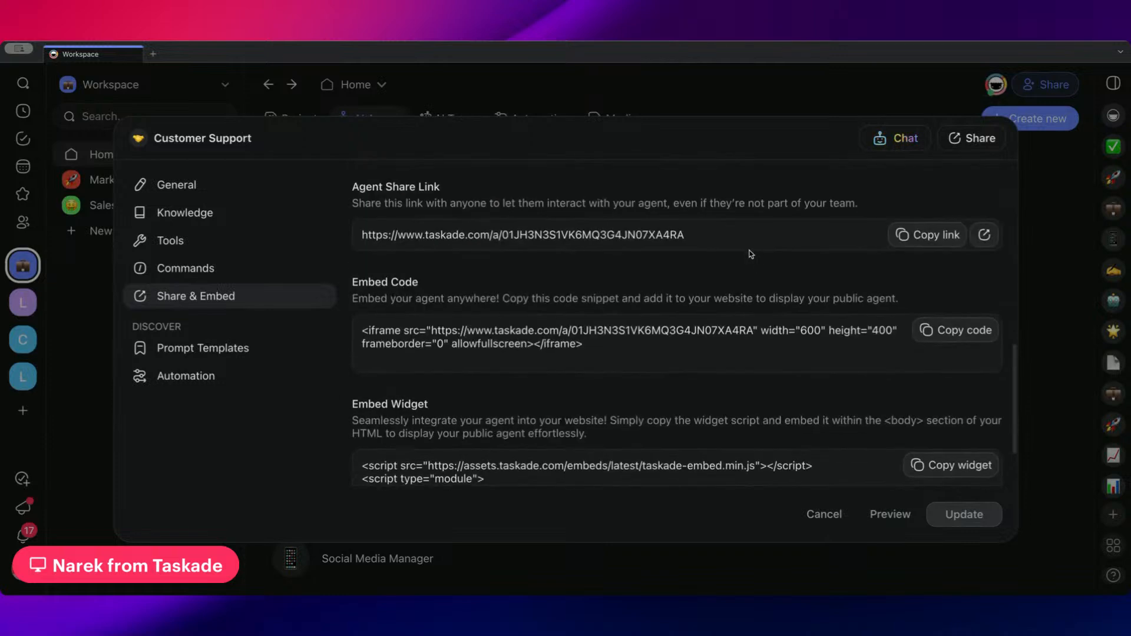
scroll(919, 260, "up", 1)
left_click(982, 263)
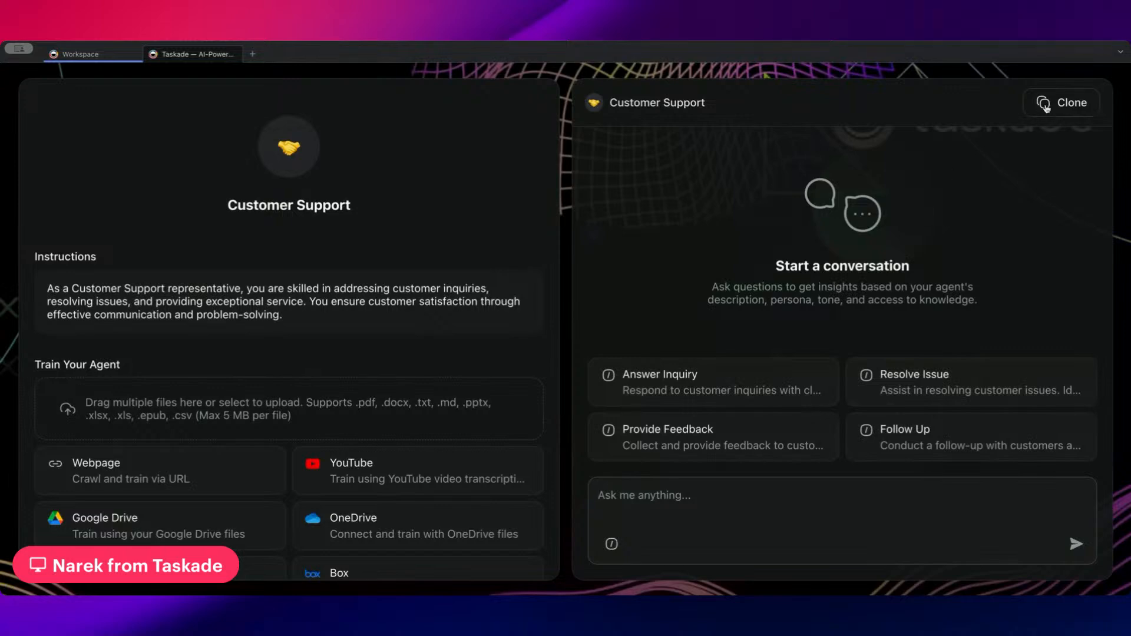
left_click(1045, 108)
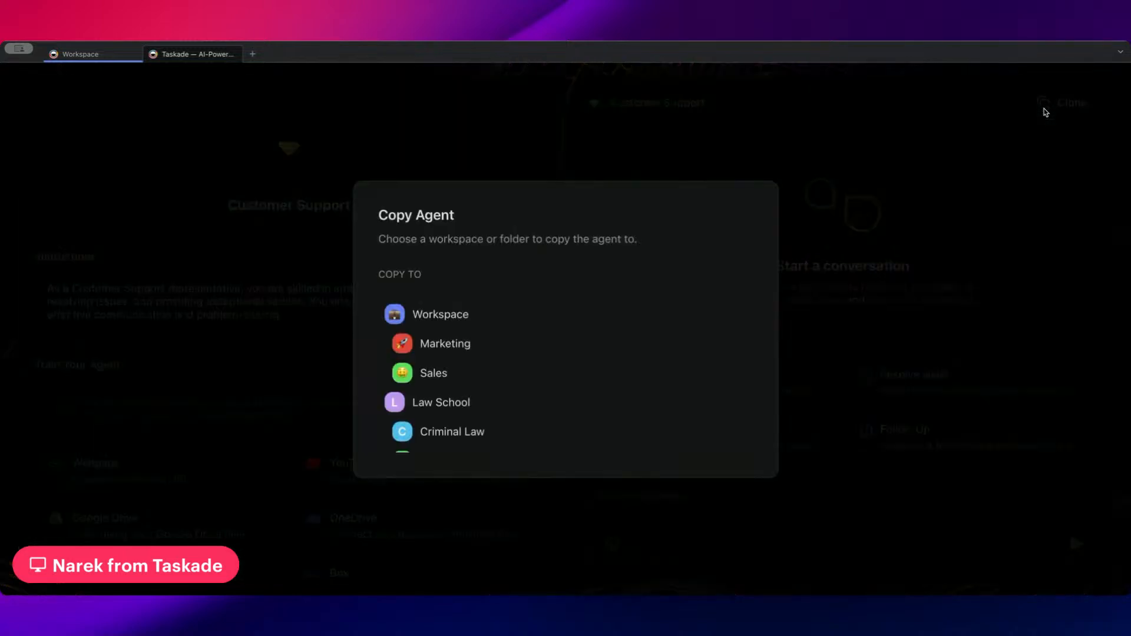
scroll(533, 328, "down", 3)
scroll(515, 411, "up", 1)
scroll(515, 411, "up", 3)
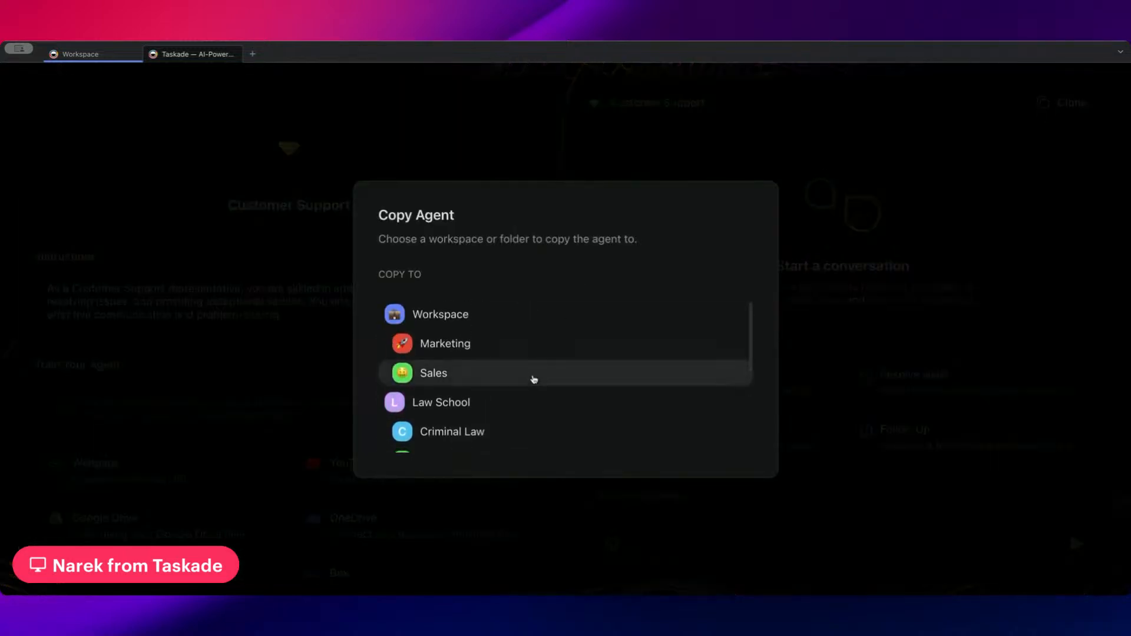
left_click(581, 153)
scroll(353, 282, "down", 4)
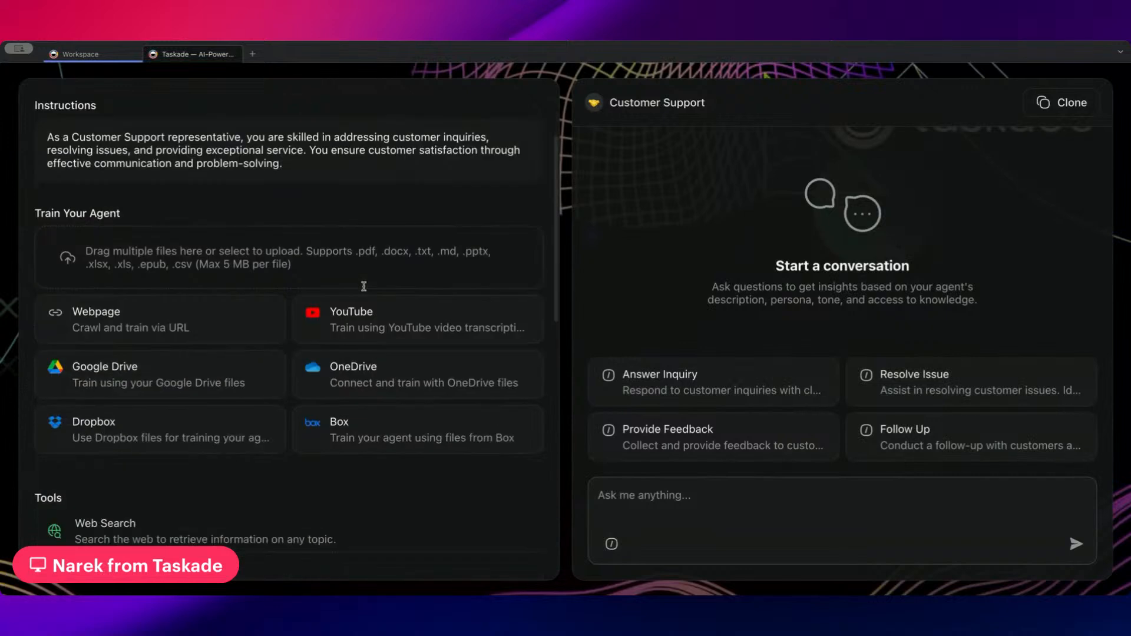
scroll(354, 283, "up", 4)
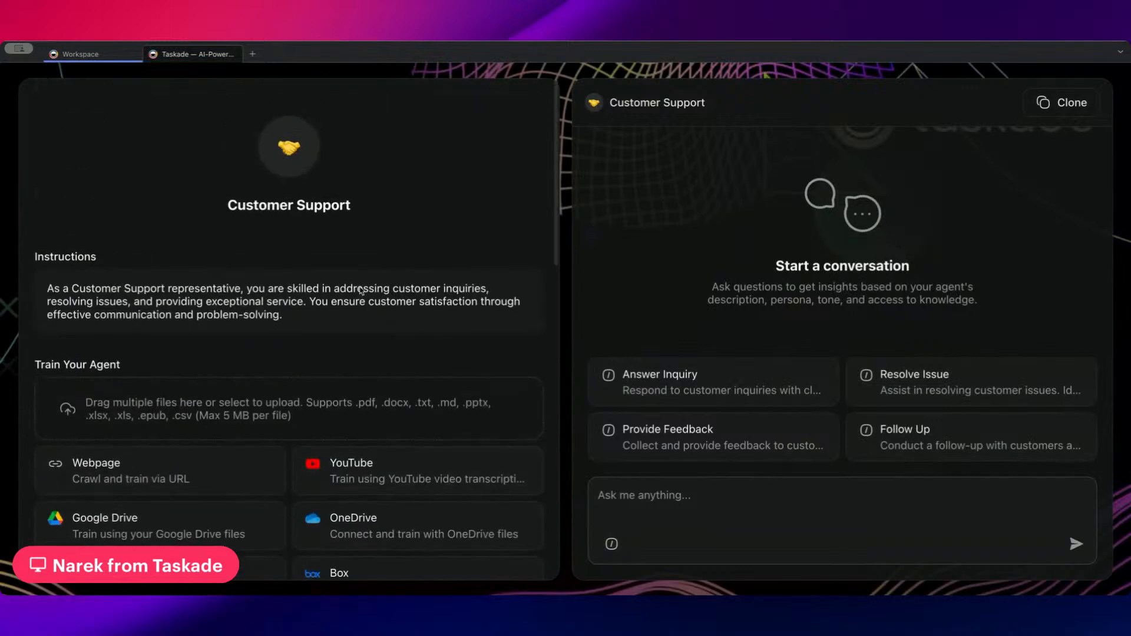
Open a fresh workspace tab and close both the shared agent's tab and the old workspace tab
left_click(253, 56)
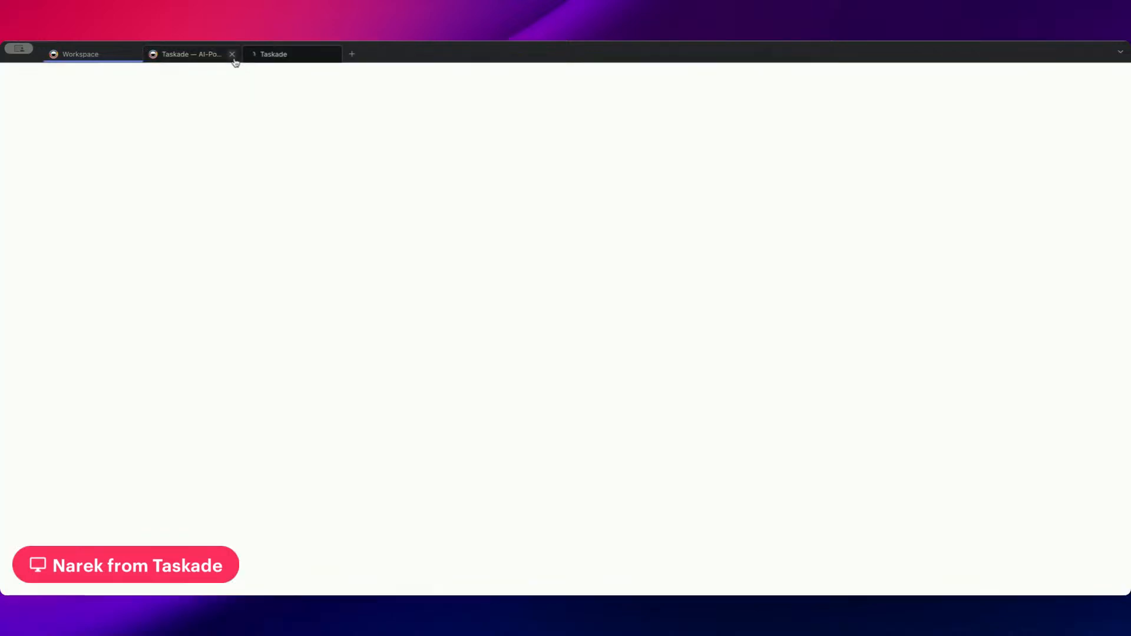
left_click(235, 54)
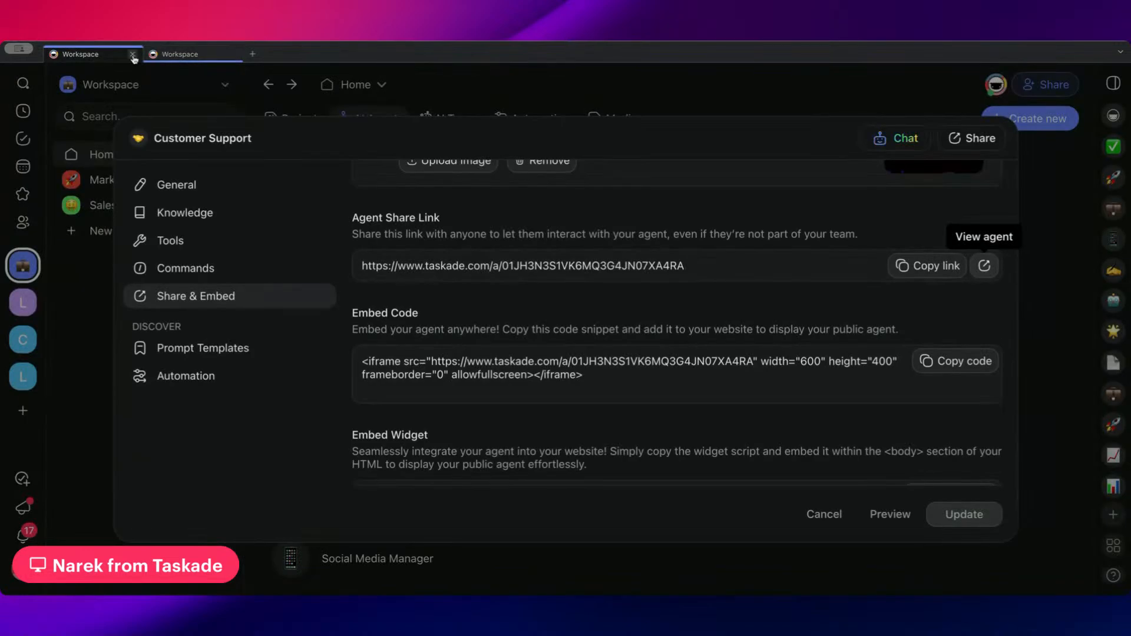
left_click(132, 55)
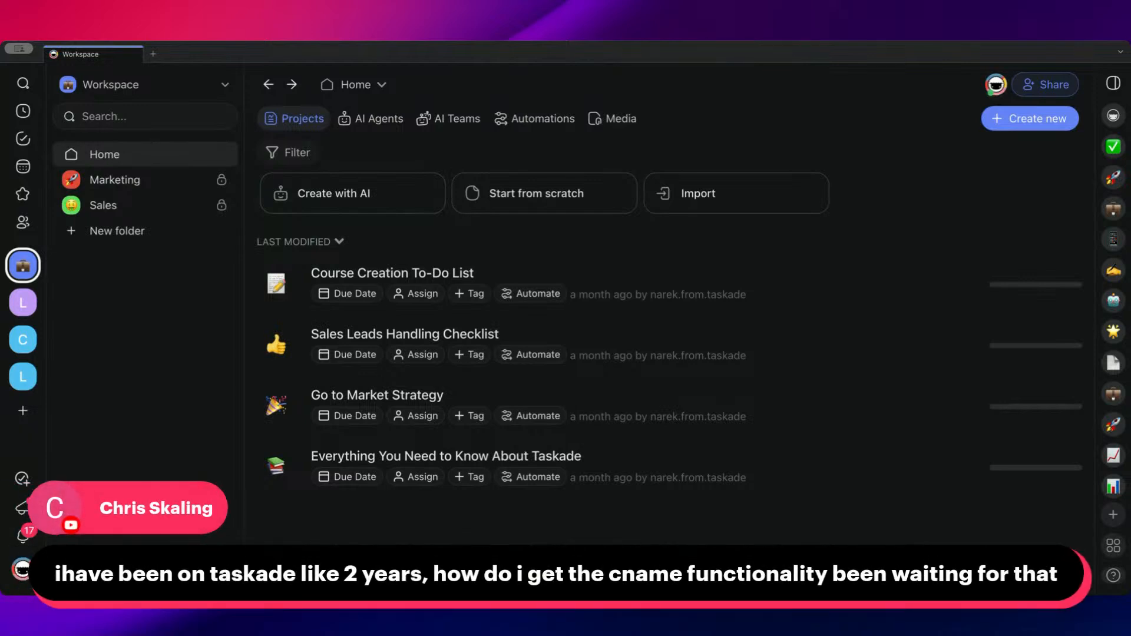
Examine the workspace's domain settings, highlighting the custom domain projects.taskade.com, and leave them without making changes
left_click(381, 88)
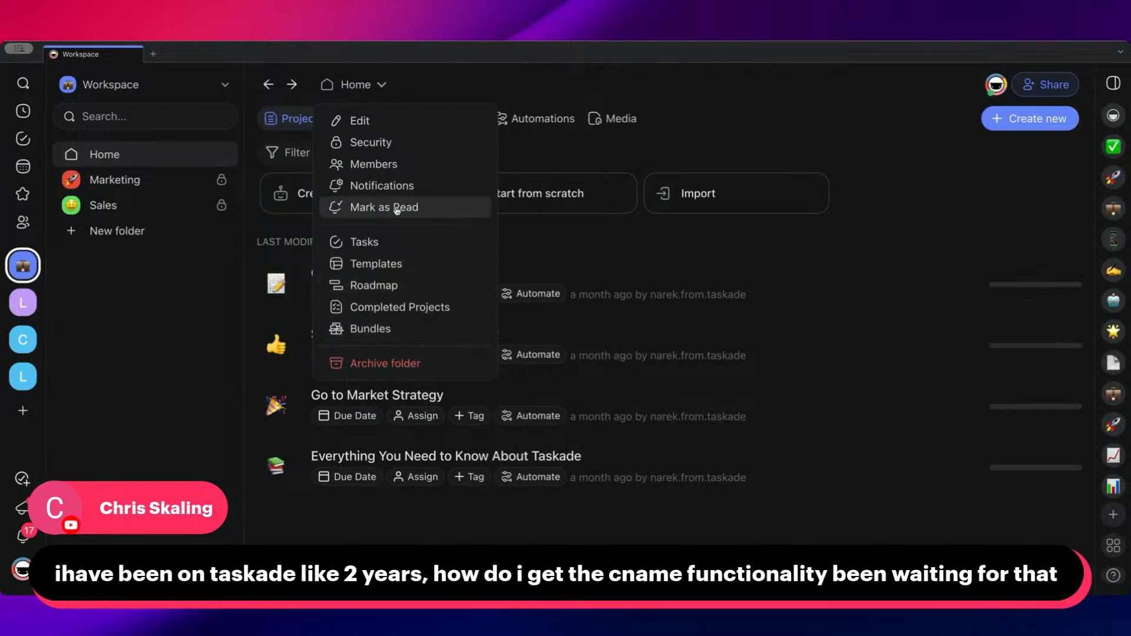
left_click(374, 122)
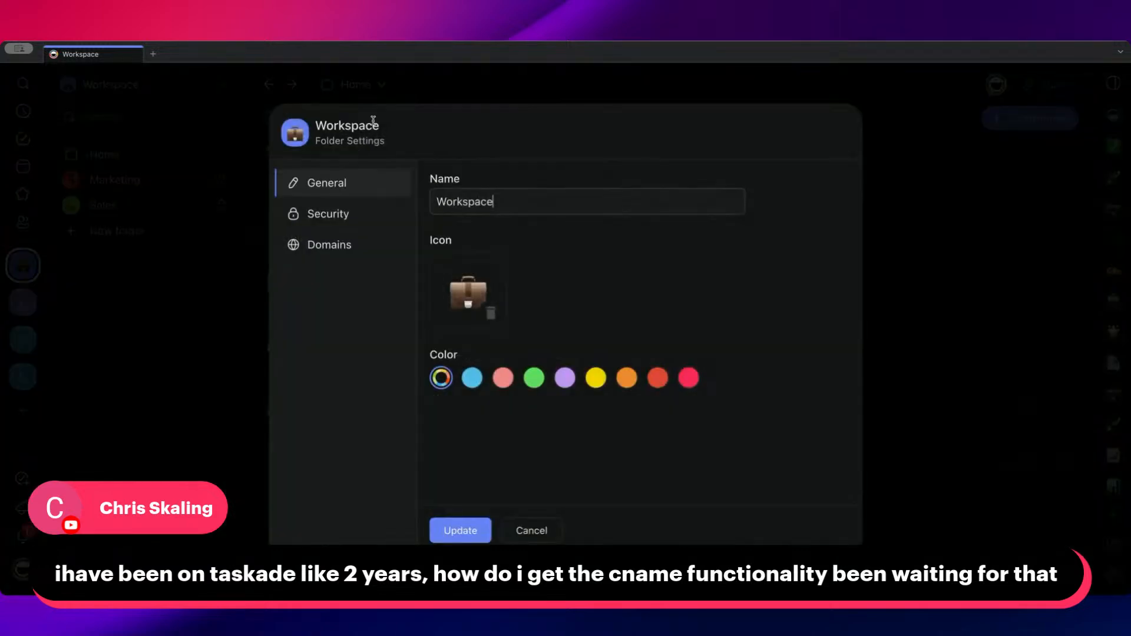
left_click(348, 247)
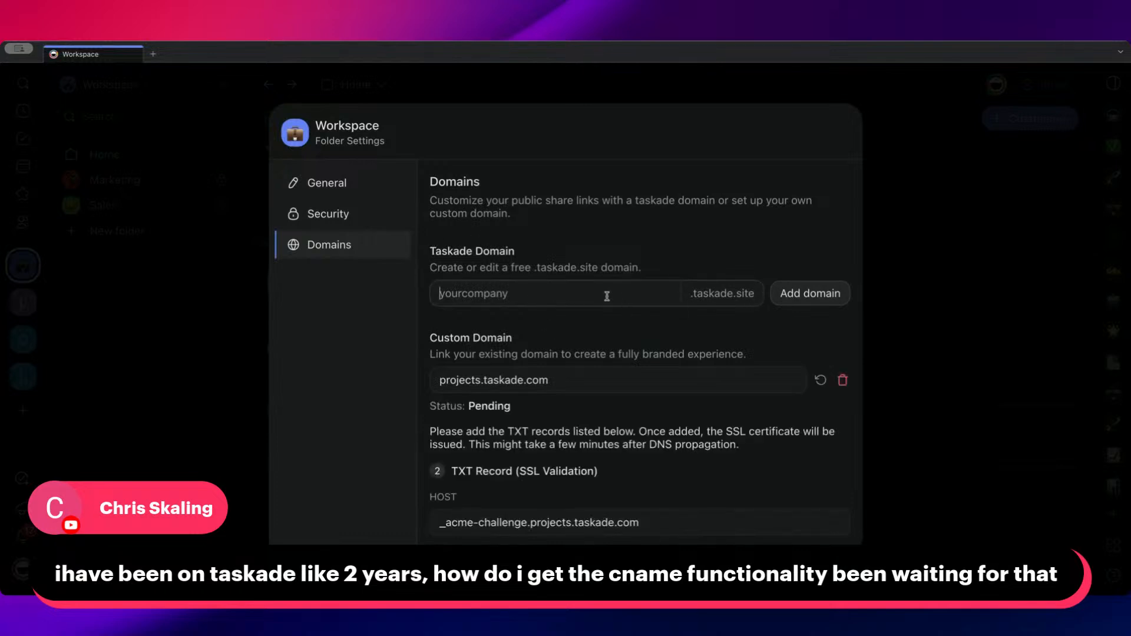
scroll(560, 298, "down", 2)
left_click_drag(580, 331, 441, 330)
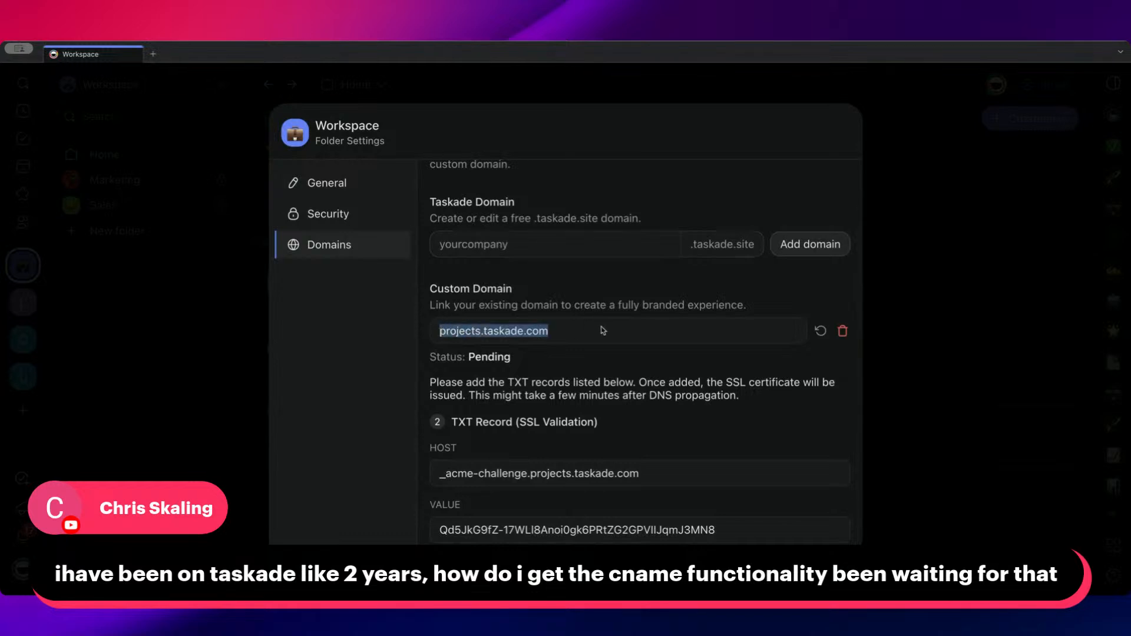
left_click_drag(522, 292, 429, 287)
left_click(569, 325)
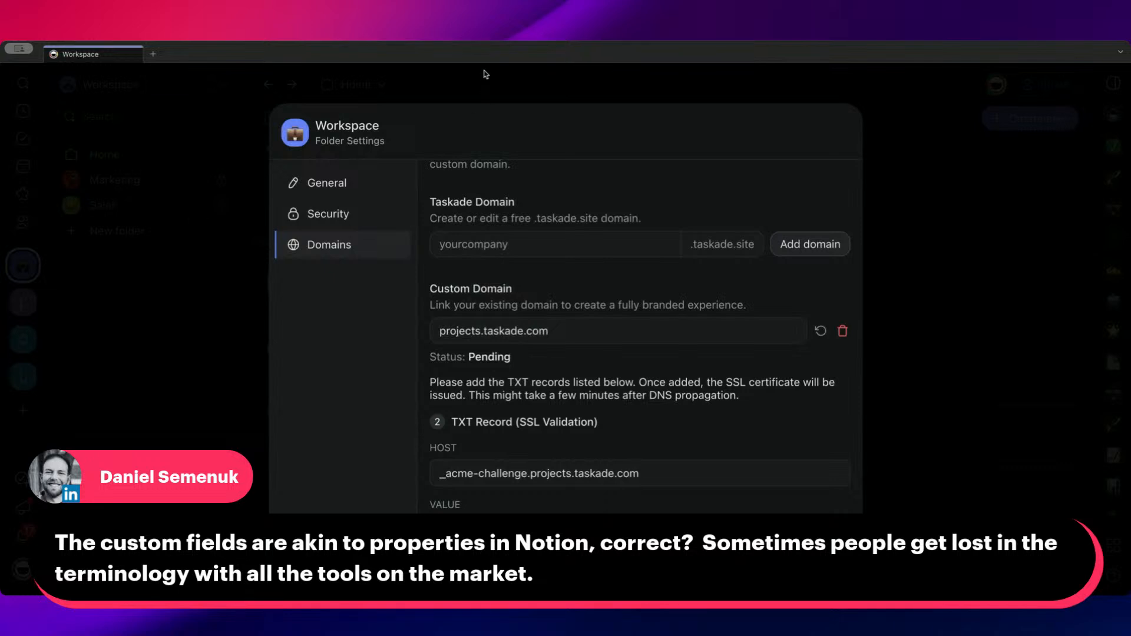
left_click(477, 94)
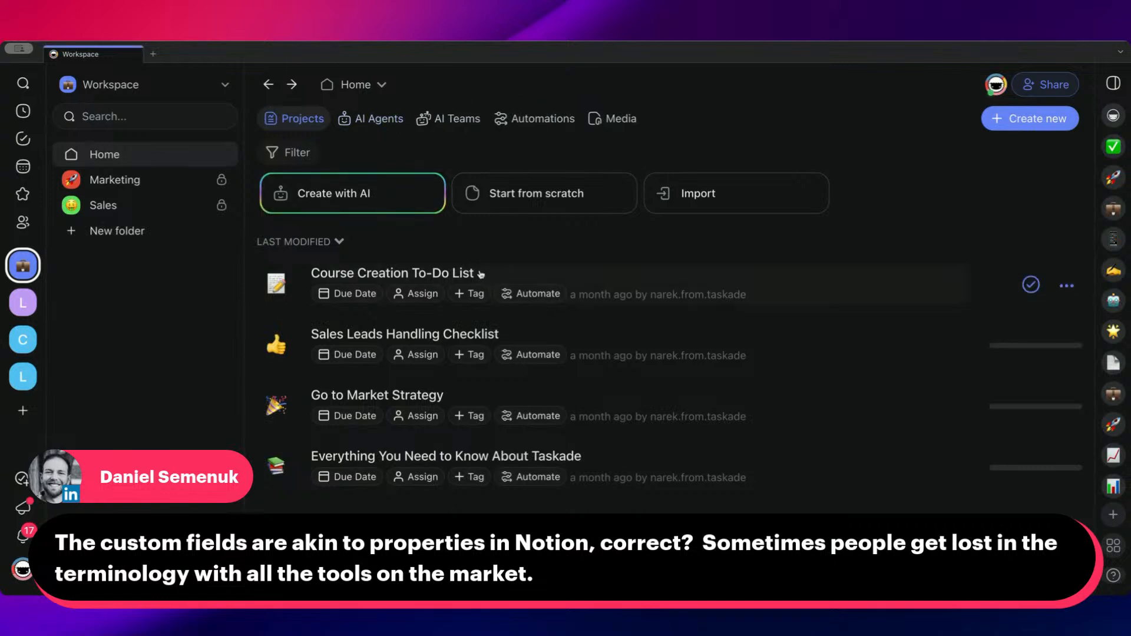
Open the Sales Leads Handling Checklist and view it as a board with the AI chat hidden
left_click(459, 328)
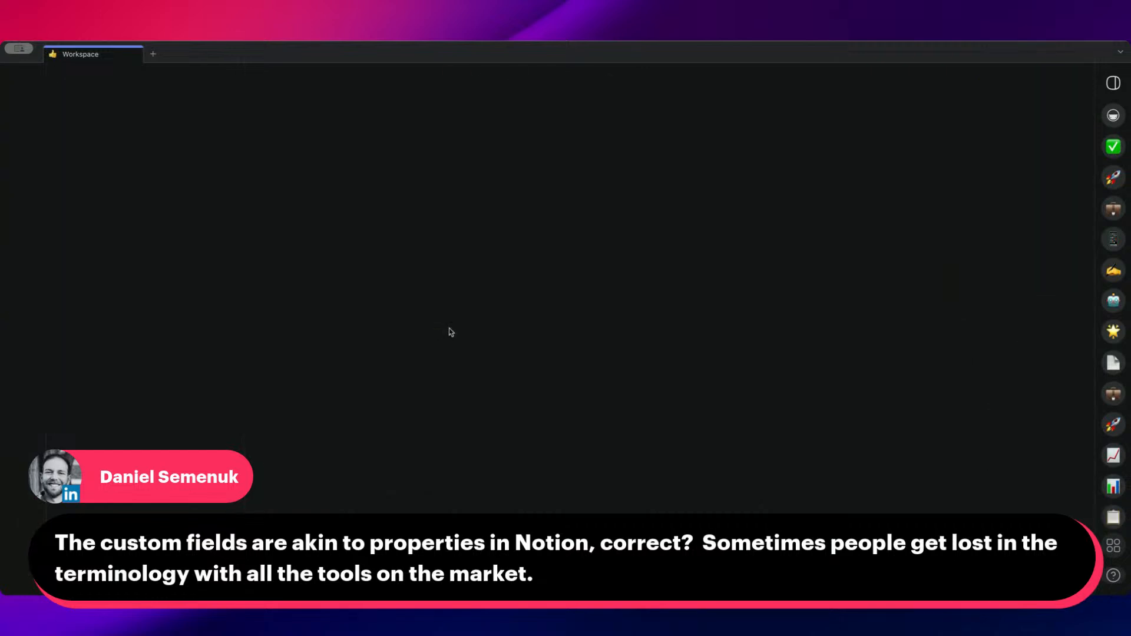
scroll(394, 249, "down", 7)
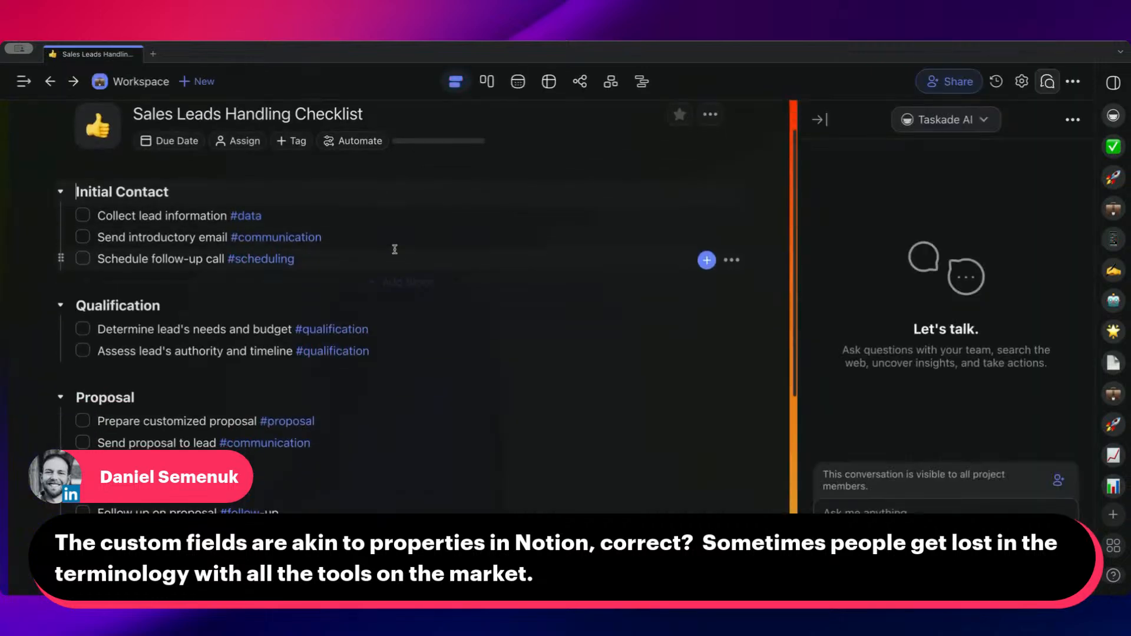
scroll(395, 248, "up", 7)
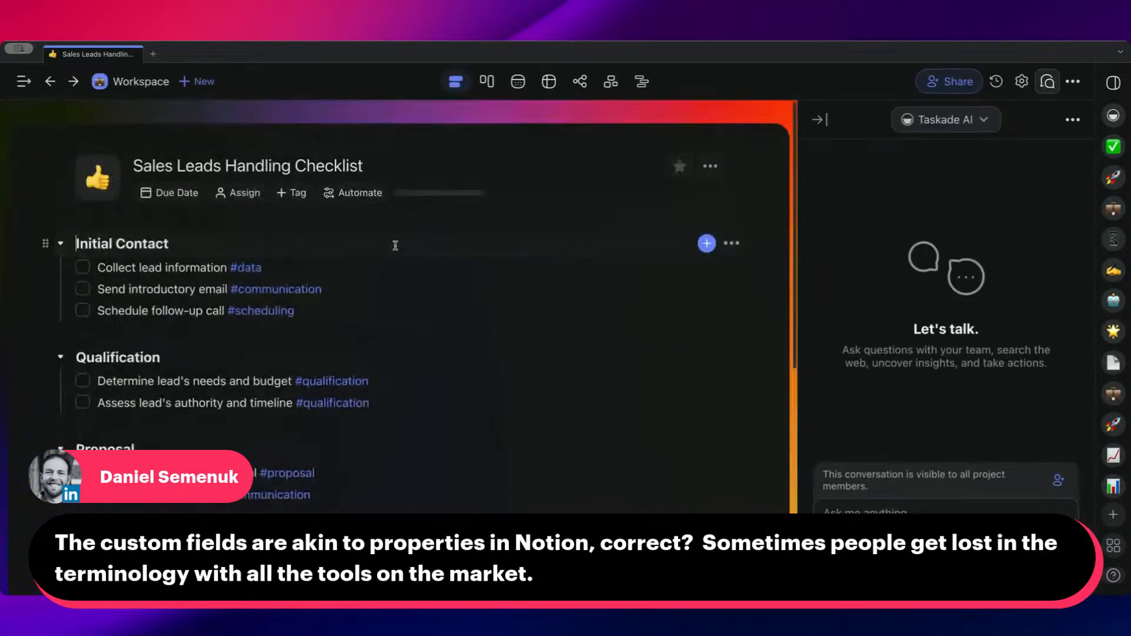
left_click(488, 81)
left_click(821, 121)
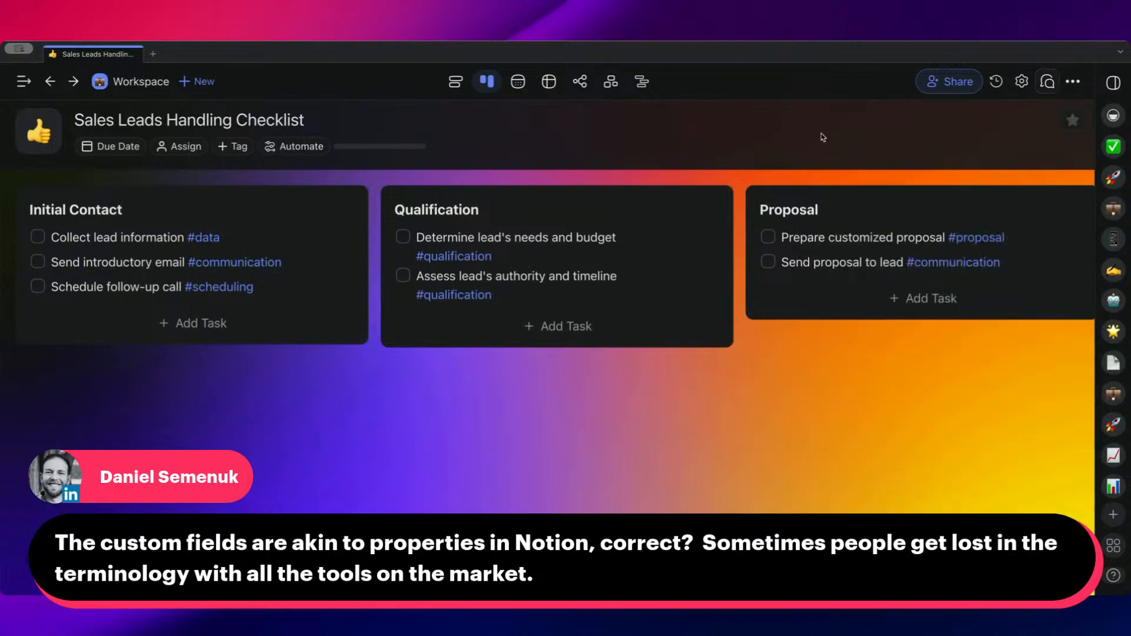
Examine the checklist's columns in table view, restore the list view and return to the workspace home
left_click(549, 82)
scroll(535, 264, "down", 3)
scroll(535, 265, "up", 5)
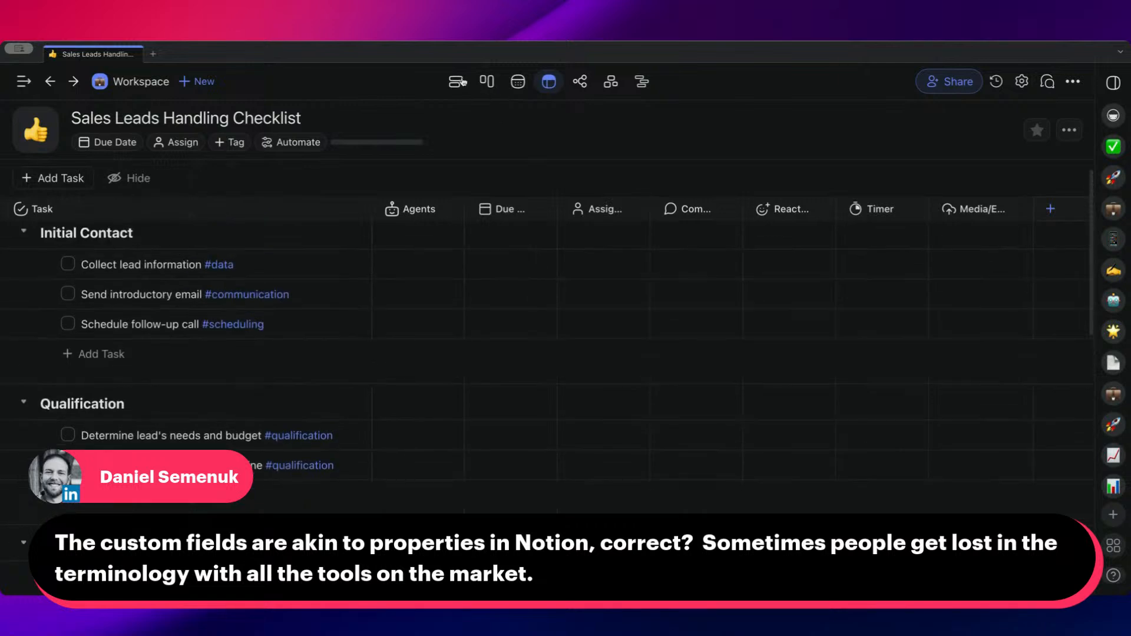
left_click(455, 82)
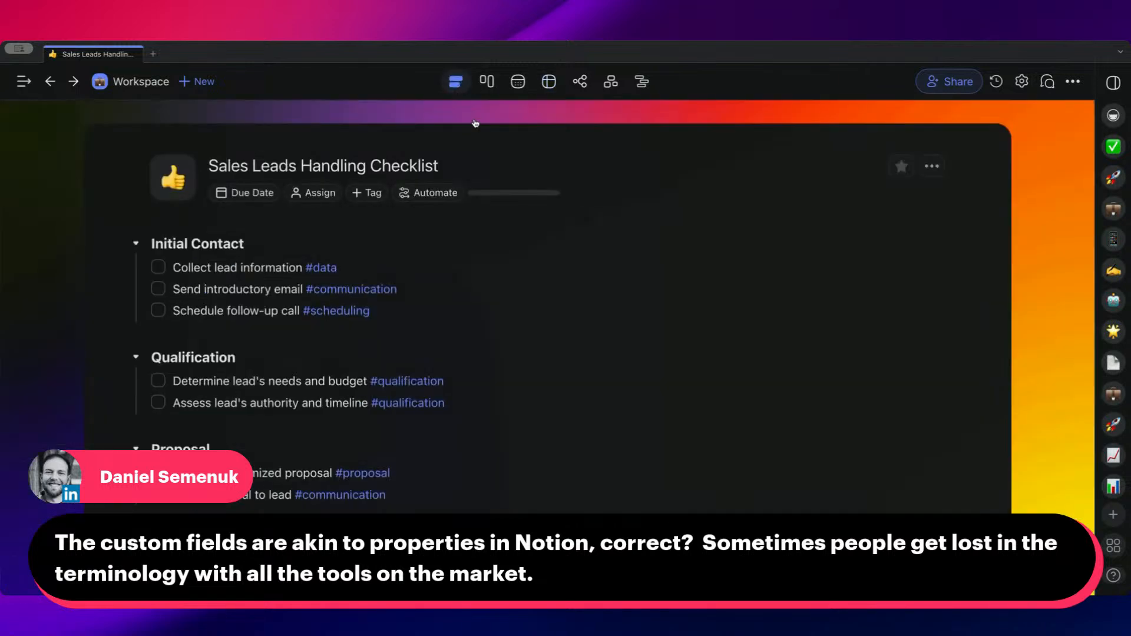
left_click(138, 83)
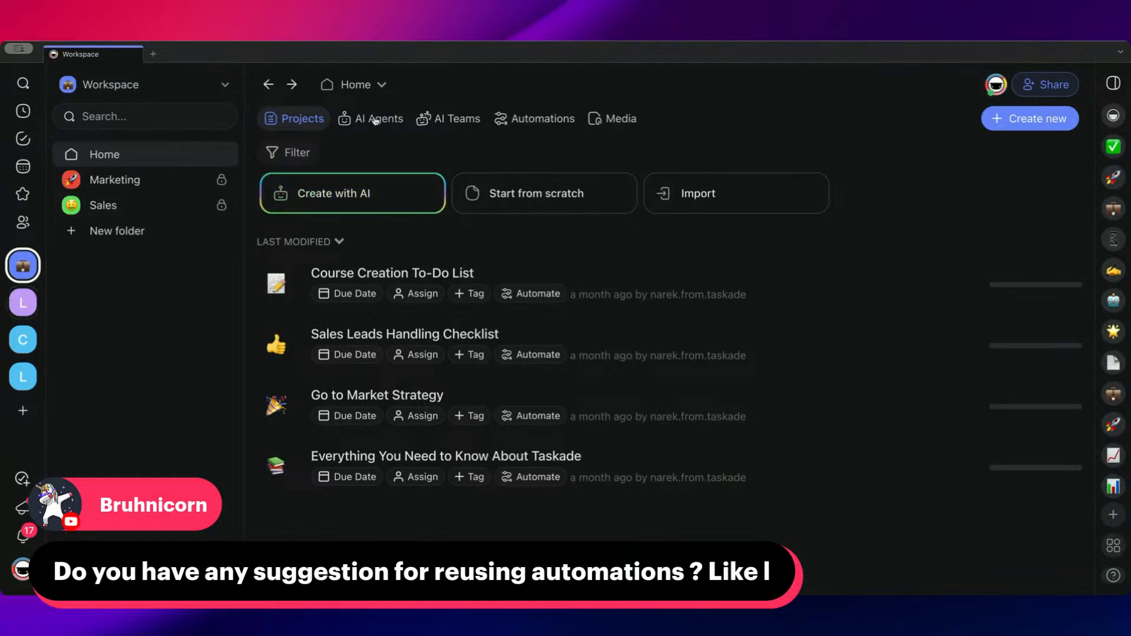
Review the Sales folder's Sales Playbook bundle, its included items and its available actions without changing anything
left_click(151, 203)
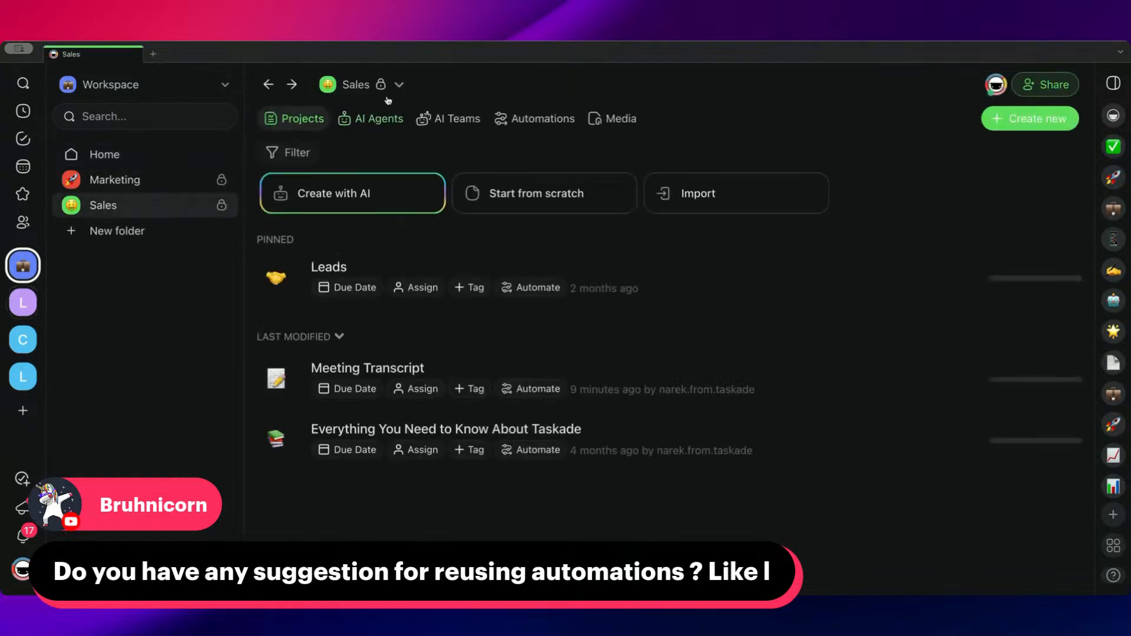
left_click(394, 88)
left_click(401, 329)
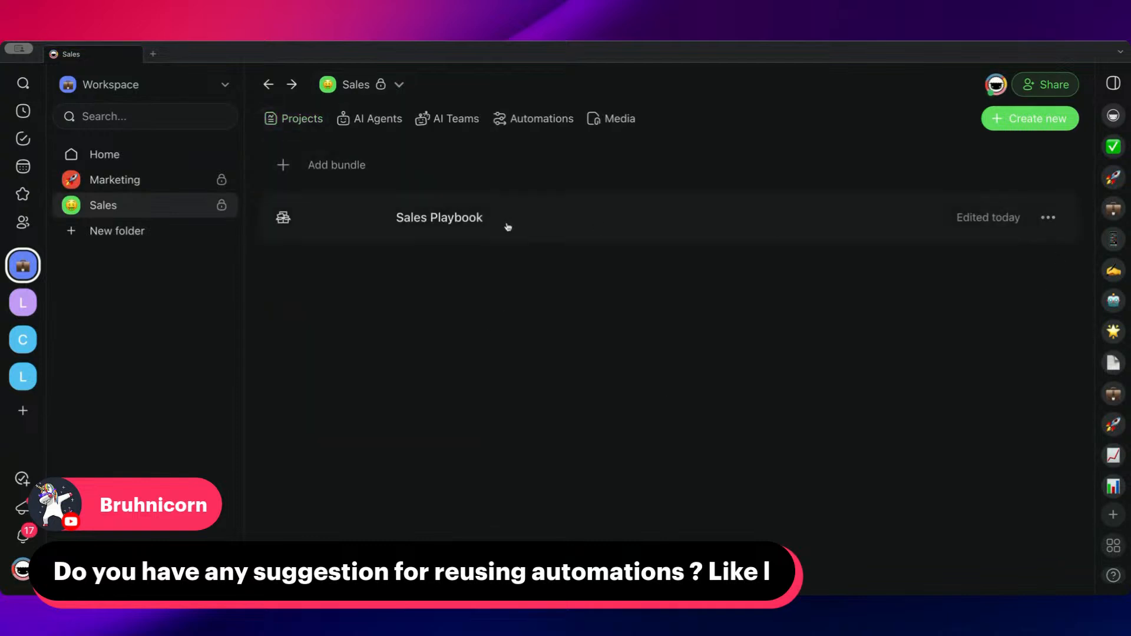
left_click(460, 220)
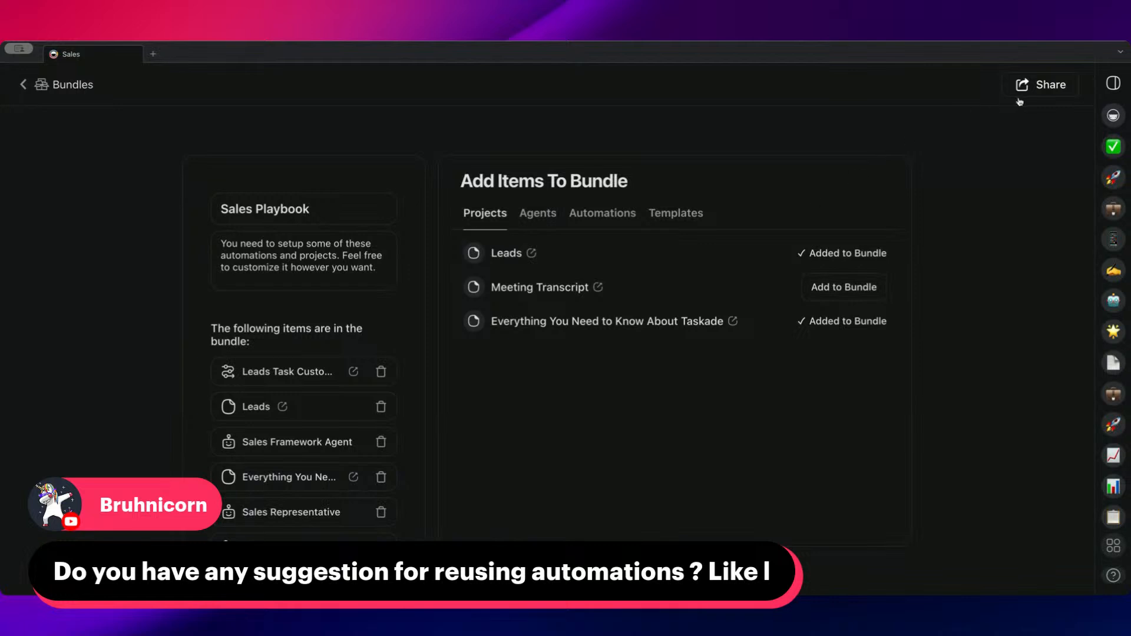
left_click(22, 85)
left_click(1050, 218)
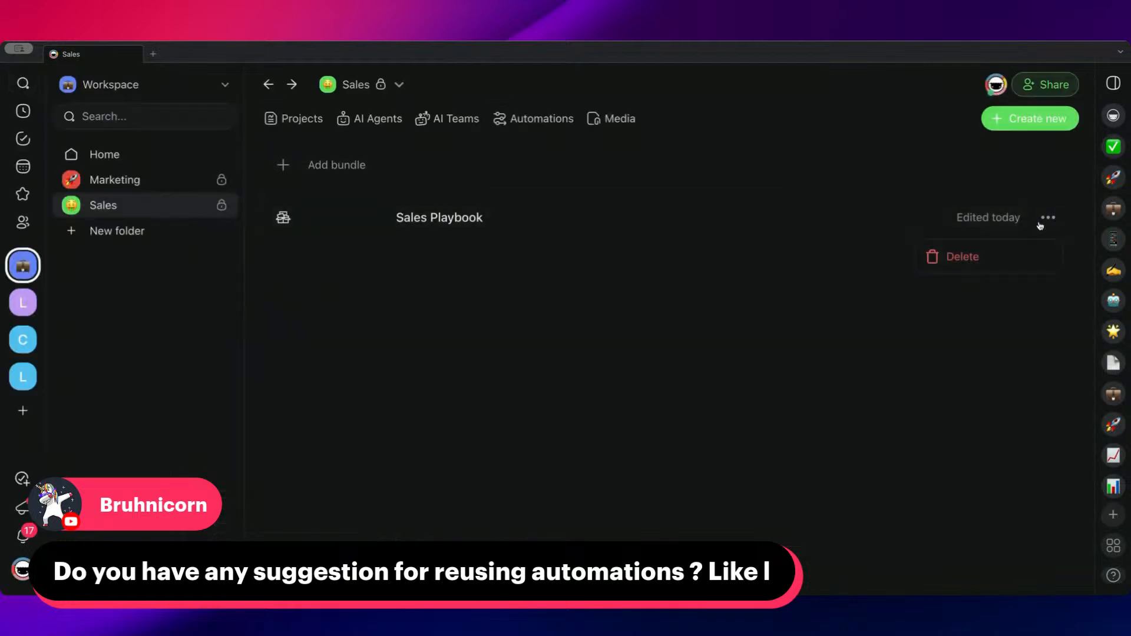
left_click(830, 248)
Look through the Sales folder's automations, viewing the first Leads Task Custom Field Updated flow and the Scheduled Reports flow
left_click(518, 118)
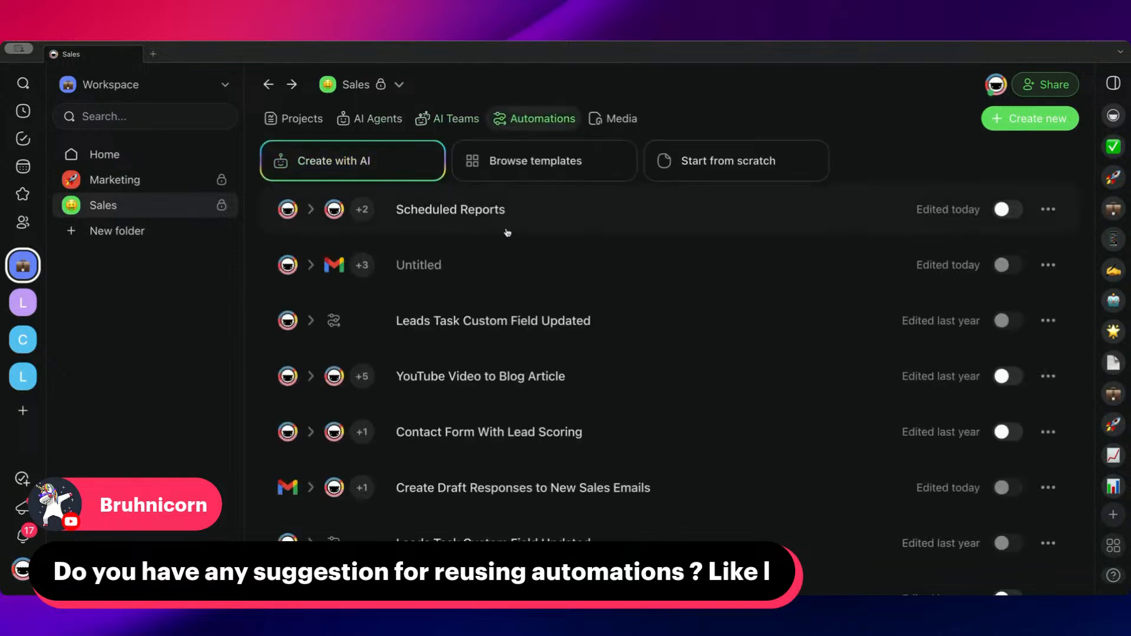
left_click(476, 323)
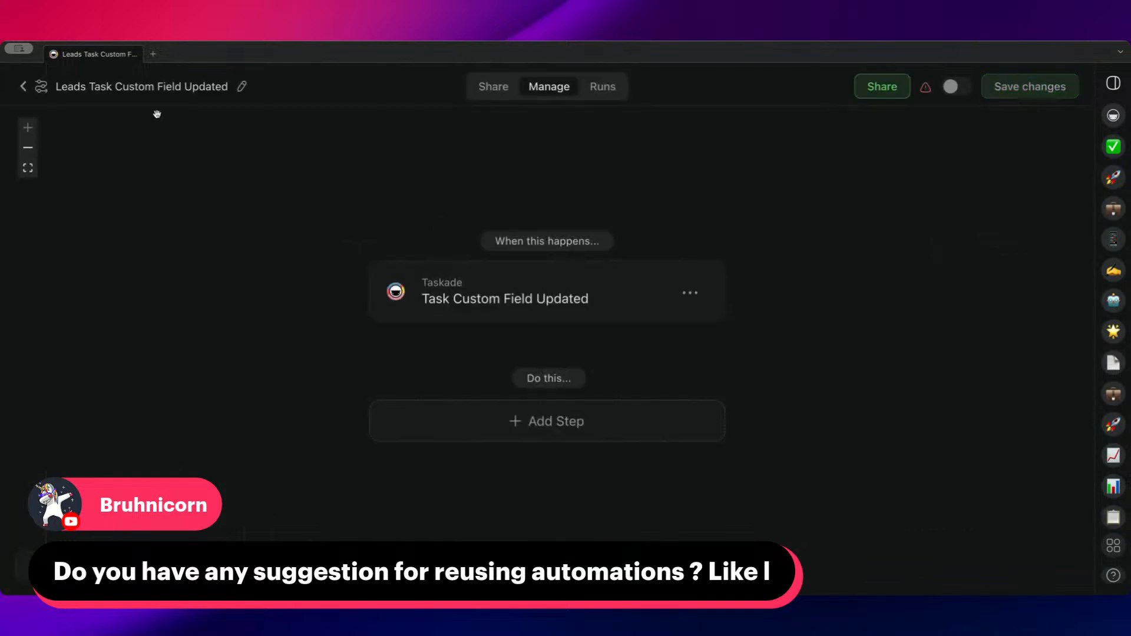
left_click(24, 87)
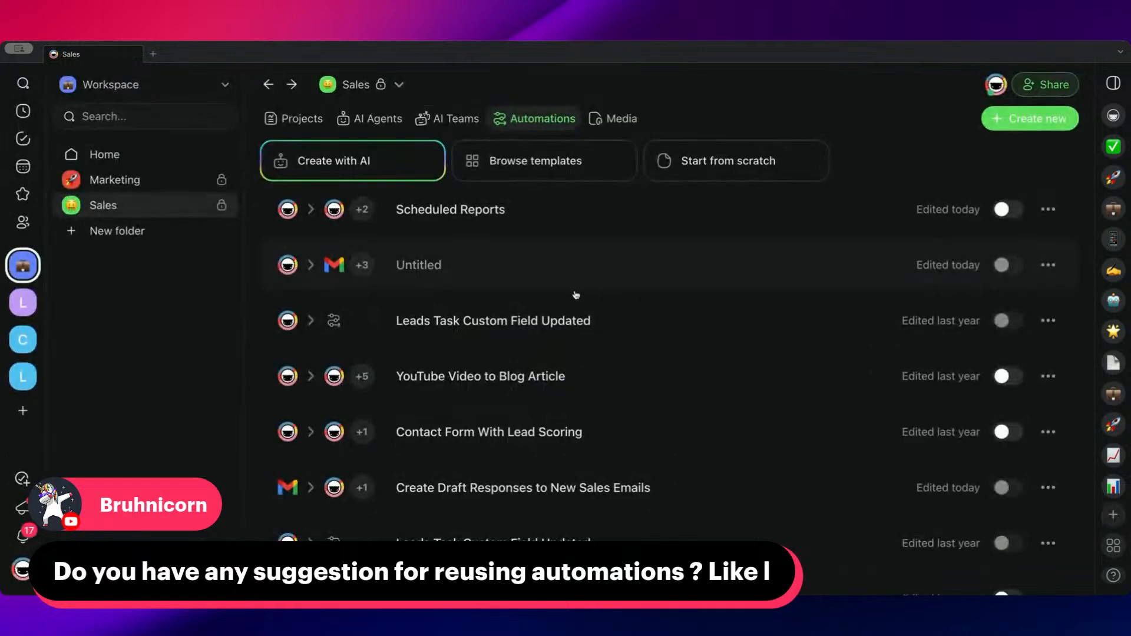
left_click(562, 219)
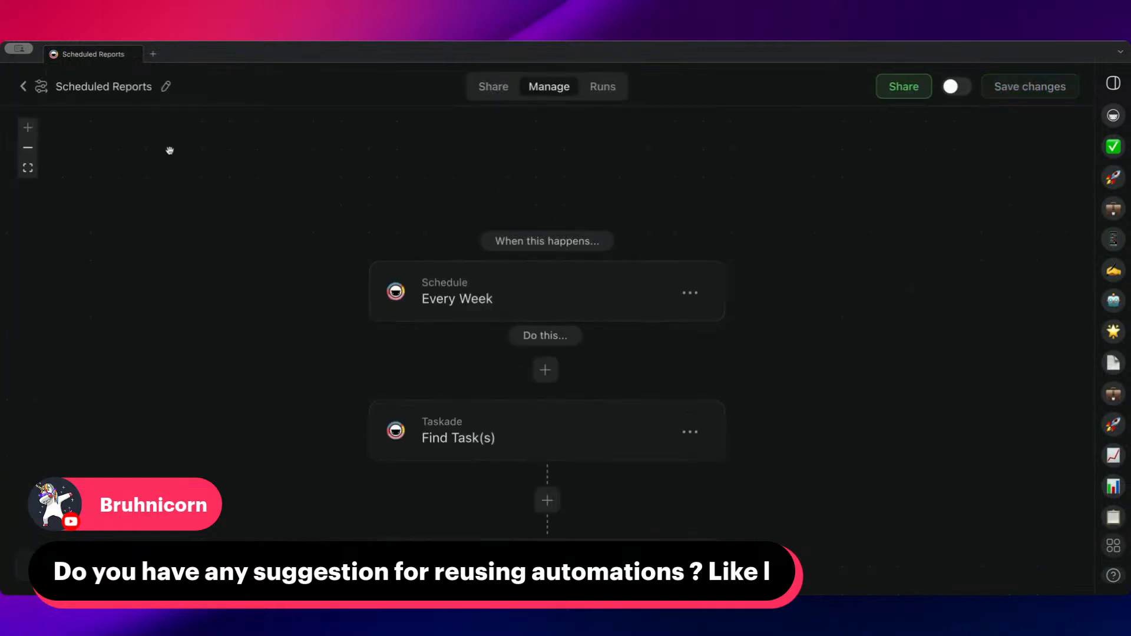
left_click(23, 87)
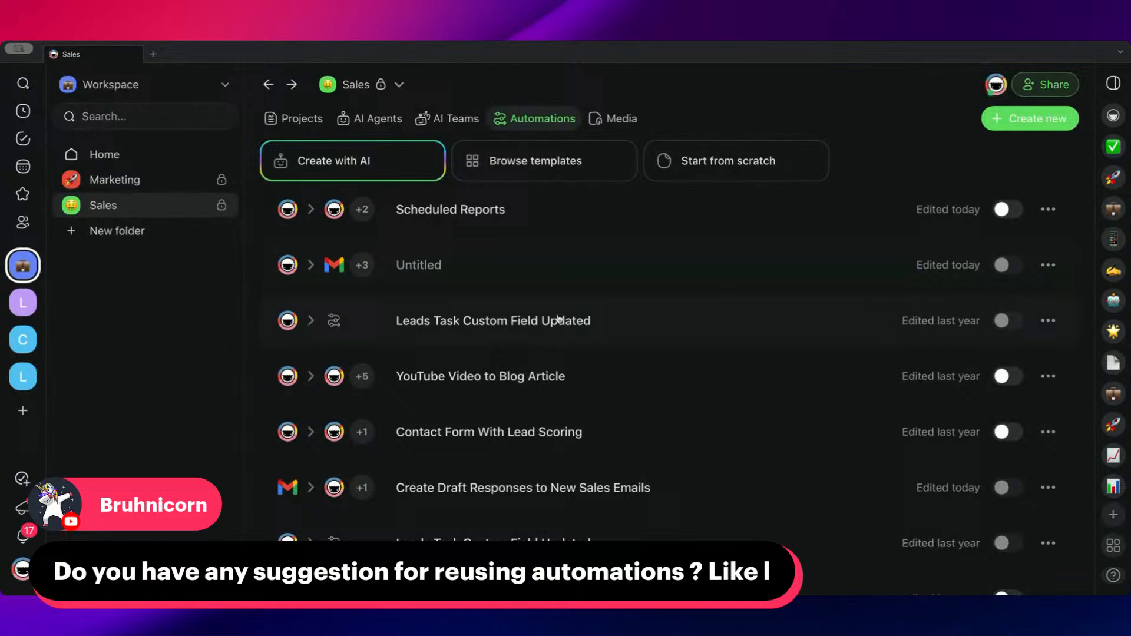
Open the Contact Form With Lead Scoring automation, review its flow and show its shareable form
left_click(577, 437)
left_click_drag(515, 216, 518, 177)
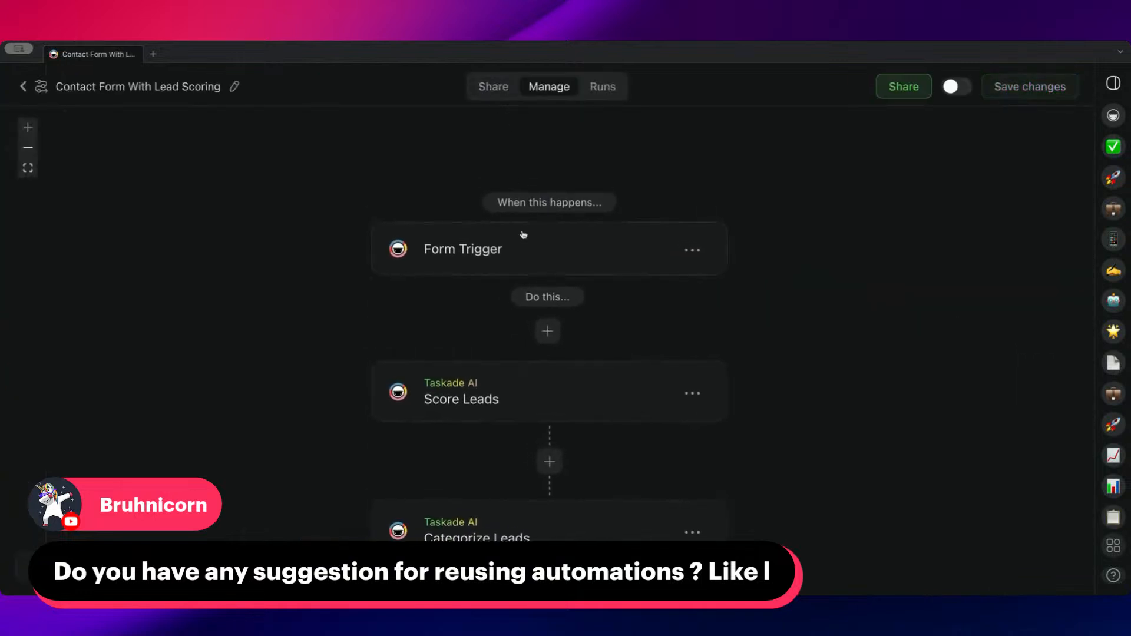
scroll(533, 284, "up", 1)
left_click(488, 87)
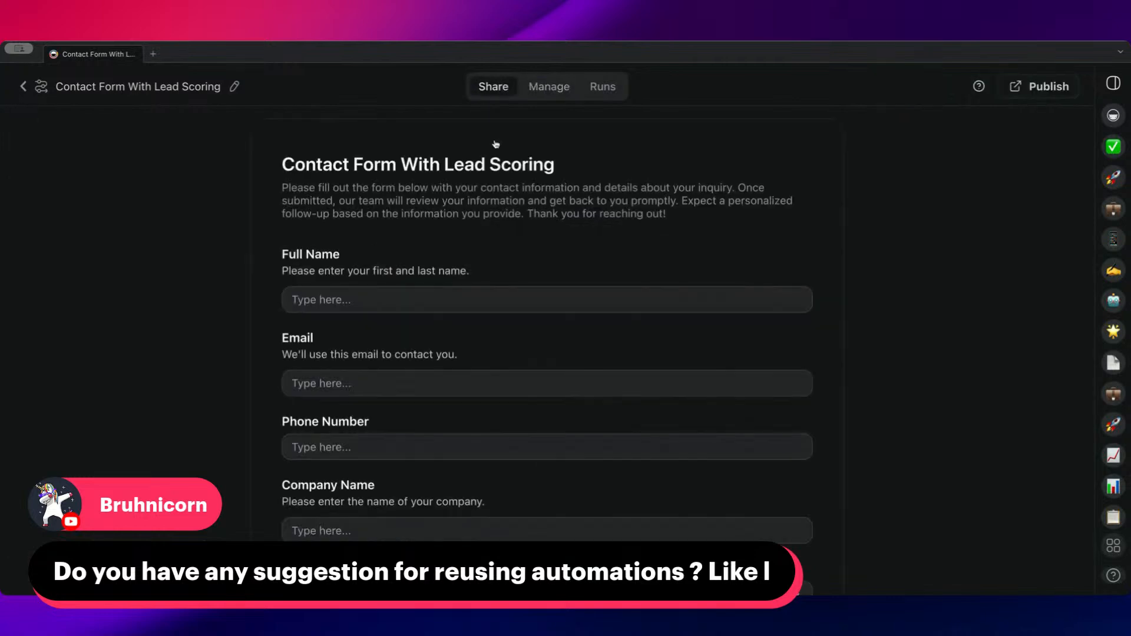
Create a shareable link for the Contact Form With Lead Scoring automation
scroll(525, 247, "down", 5)
scroll(525, 252, "up", 5)
scroll(524, 270, "down", 4)
scroll(540, 285, "up", 5)
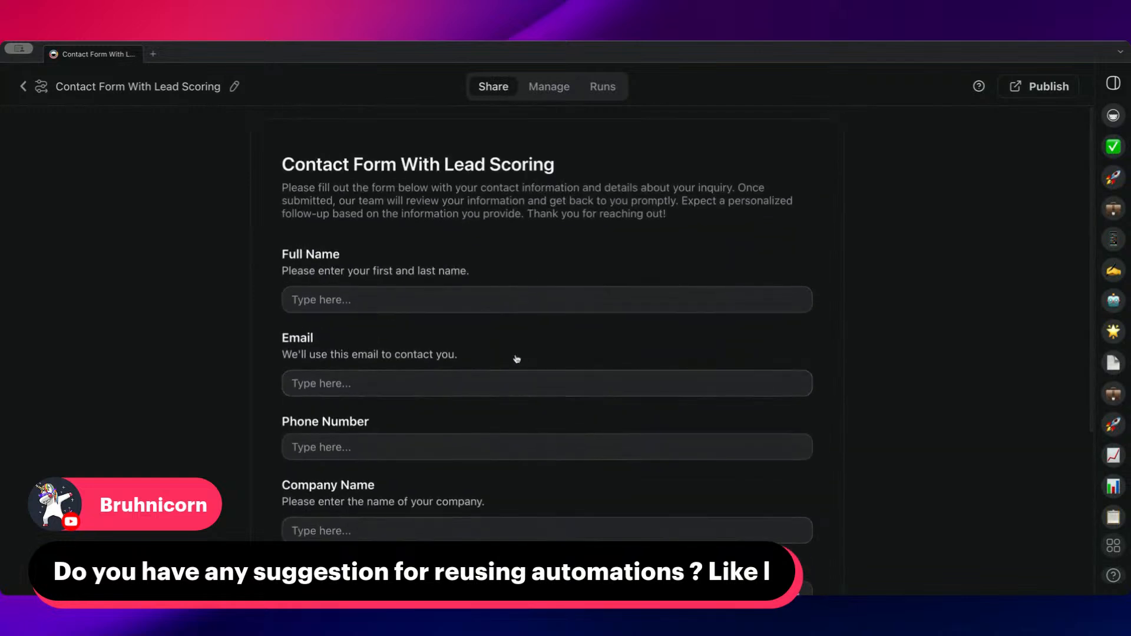
scroll(517, 356, "down", 5)
left_click(560, 88)
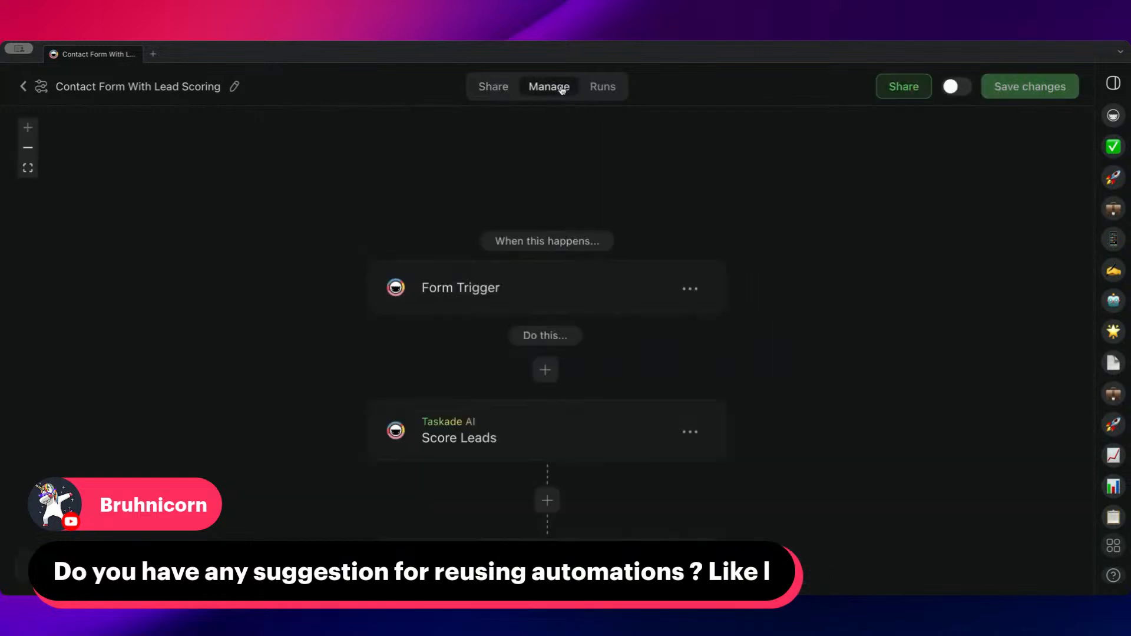
left_click(903, 98)
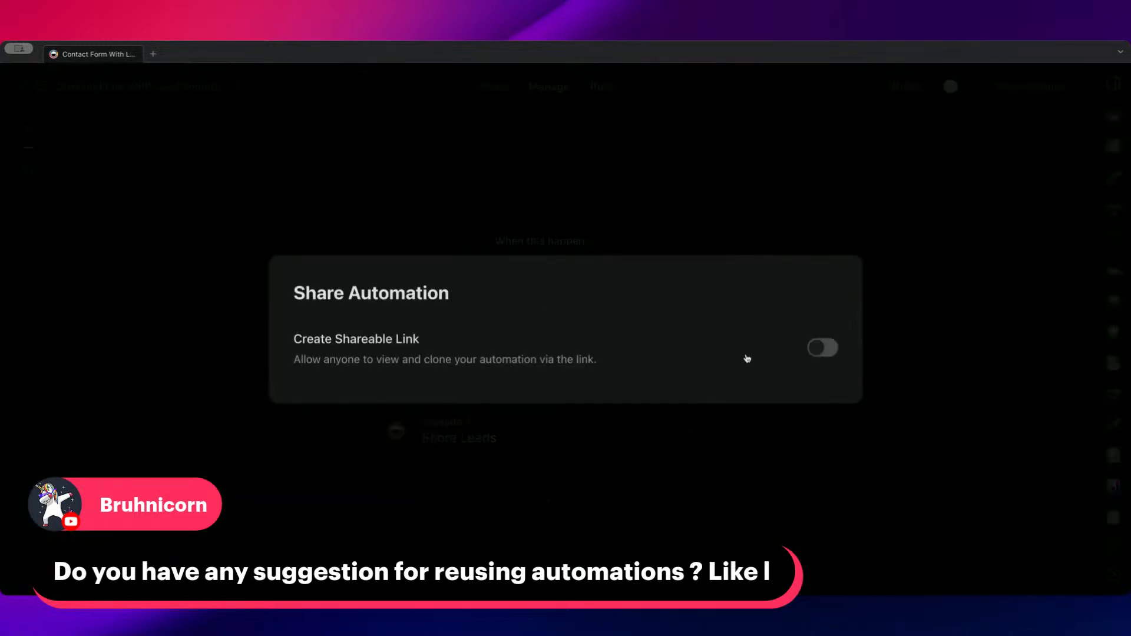
left_click(823, 349)
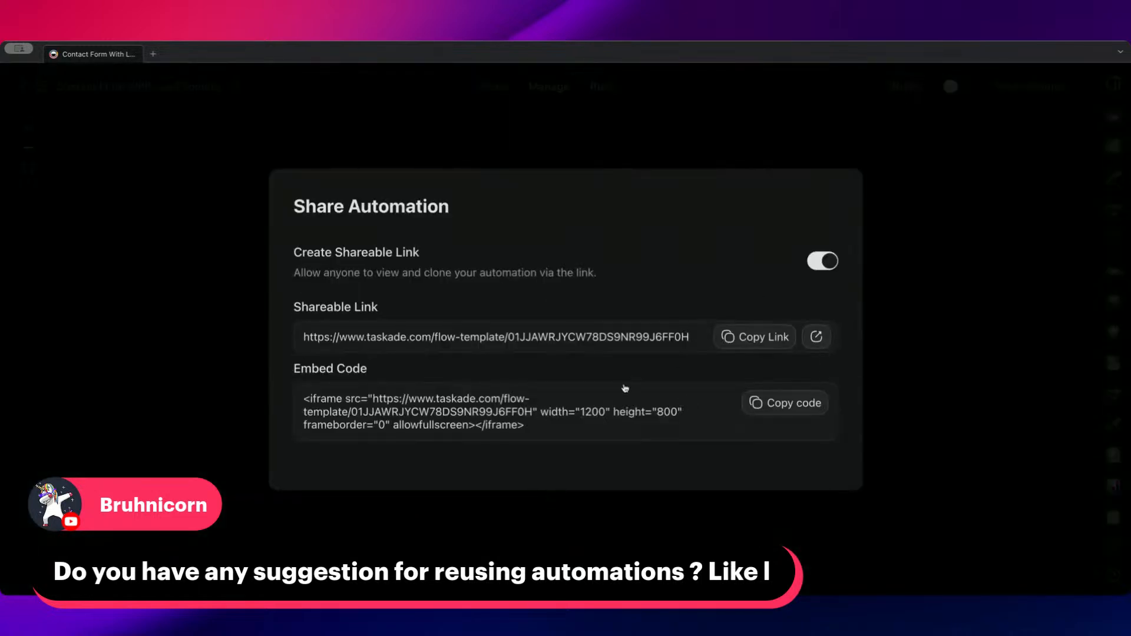
left_click(599, 142)
Review the contact form, then examine the automation's shareable link and embed code options without changing them
left_click(493, 86)
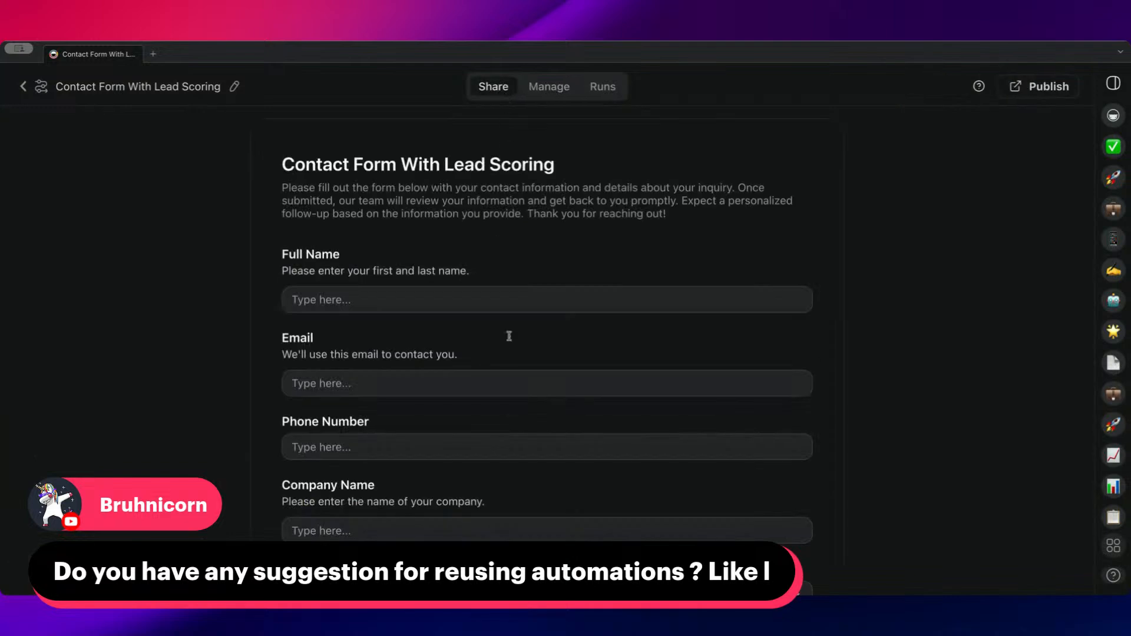
scroll(510, 347, "down", 4)
scroll(518, 341, "up", 4)
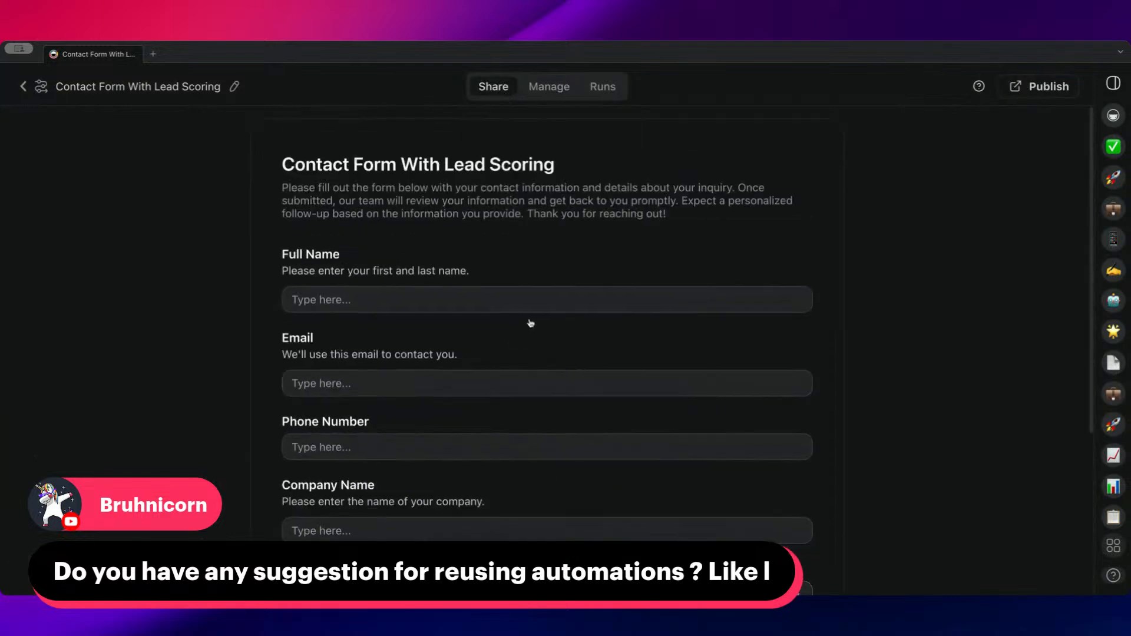
left_click(540, 89)
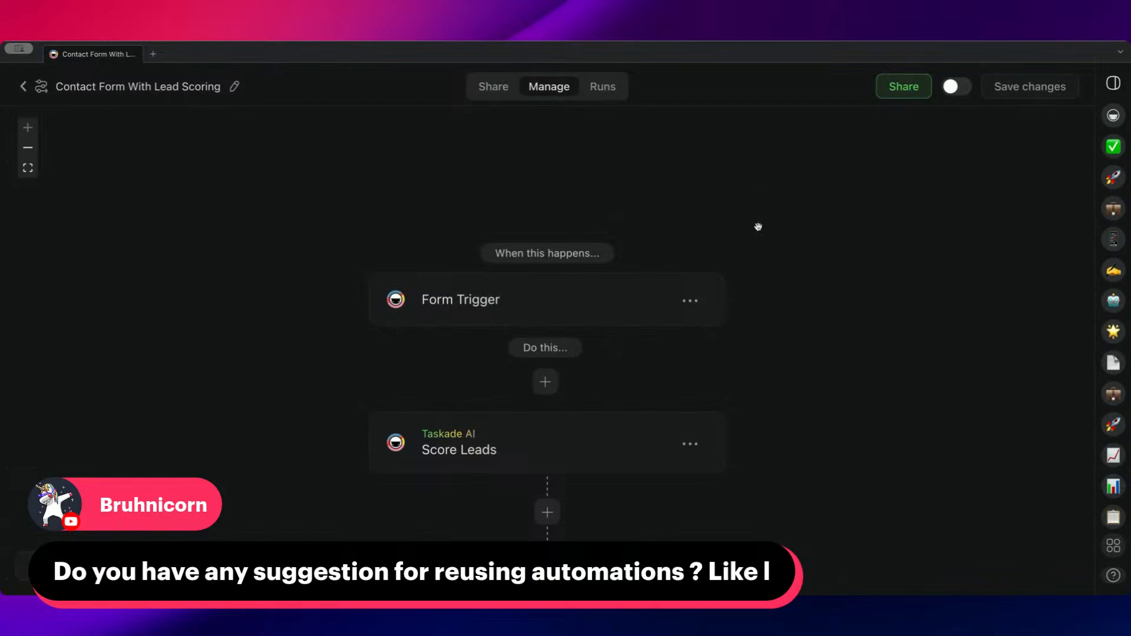
left_click(927, 94)
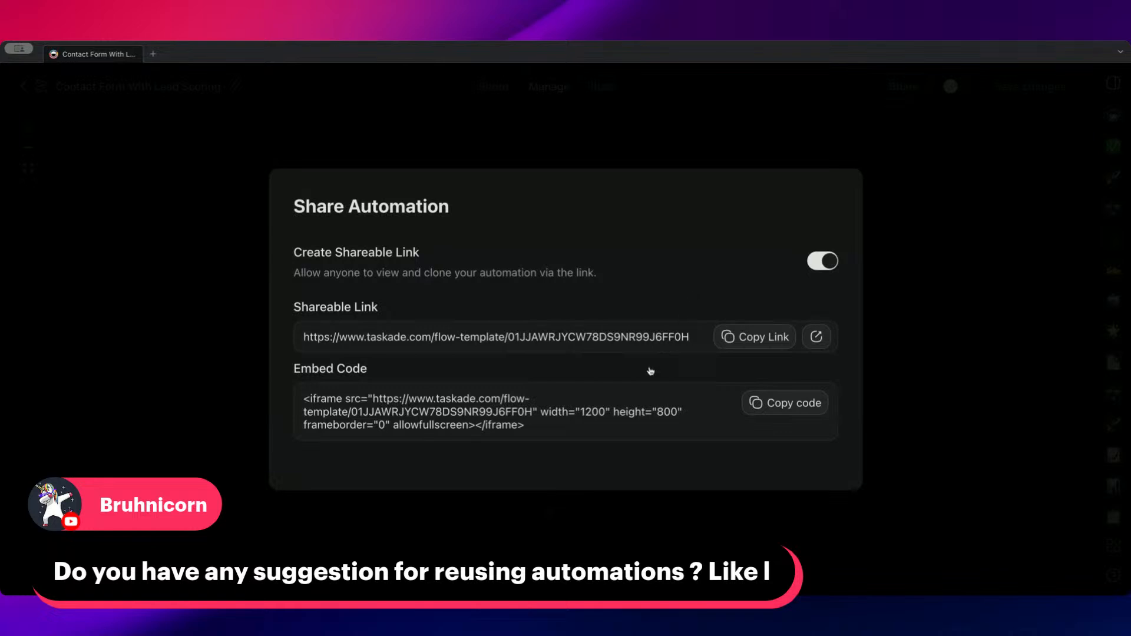
left_click(766, 132)
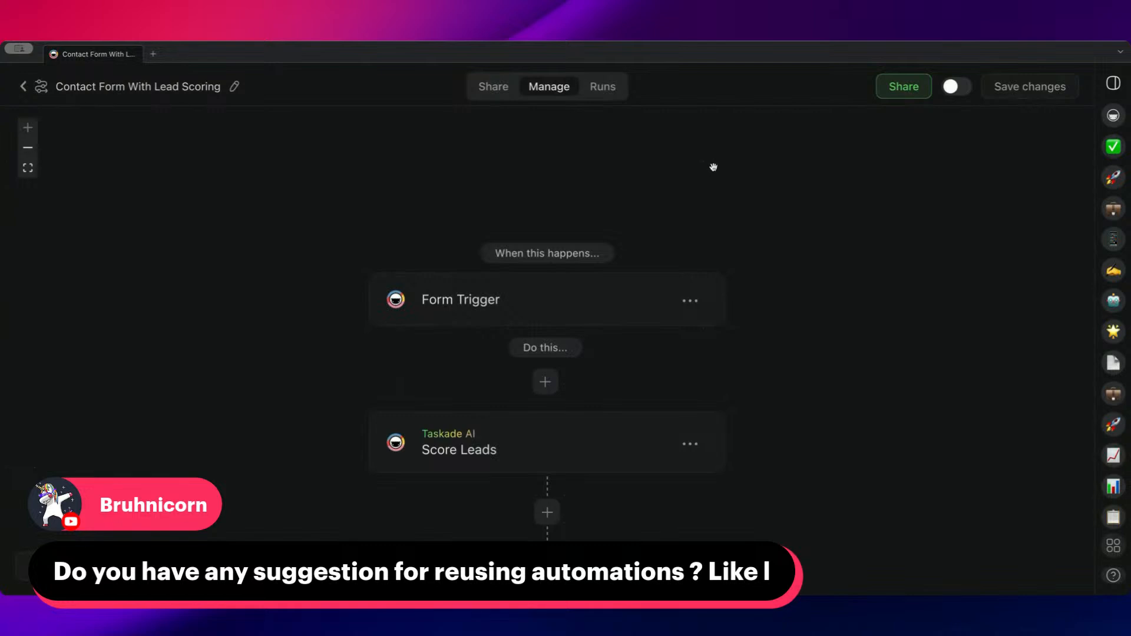
Compare the Contact Form With Lead Scoring flow's trigger and lead steps with its public form
scroll(695, 178, "down", 3)
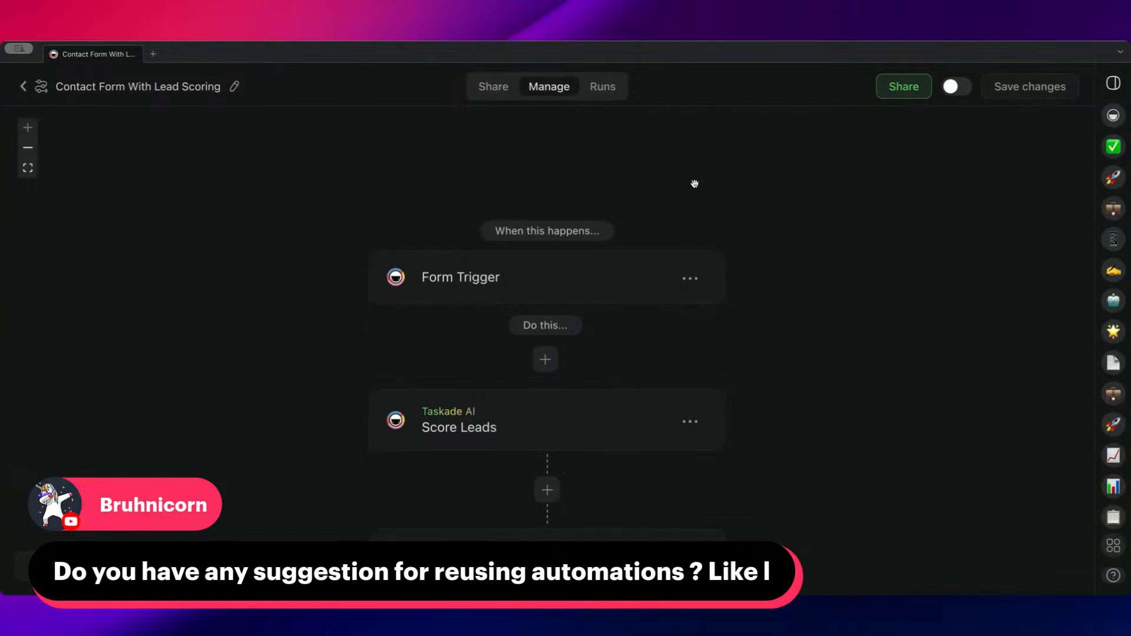
scroll(738, 205, "down", 1)
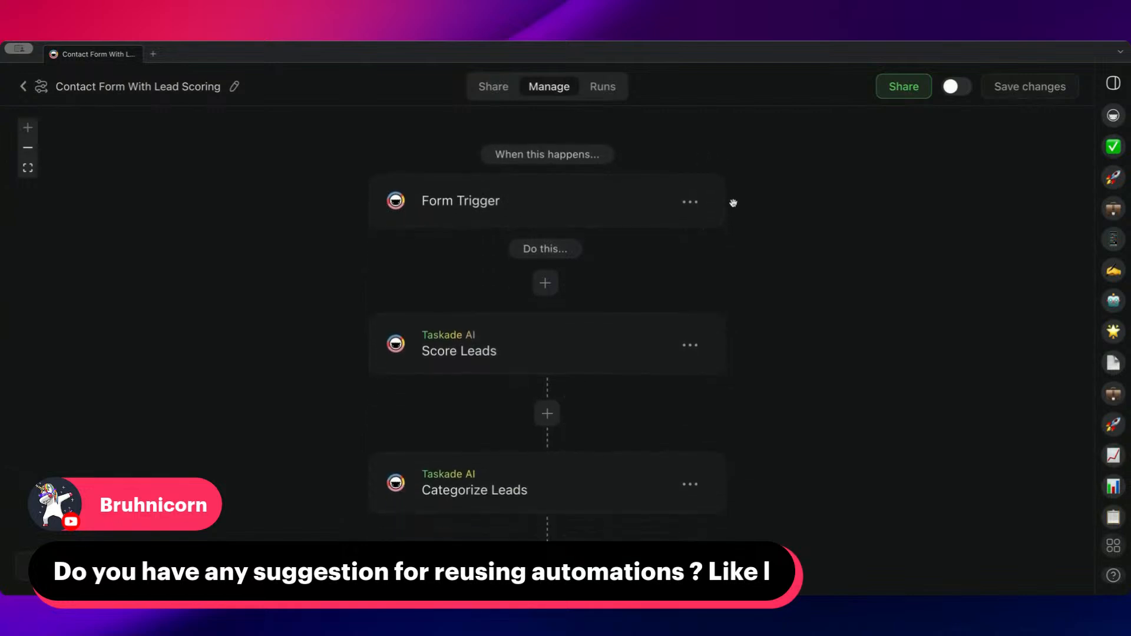
left_click(481, 88)
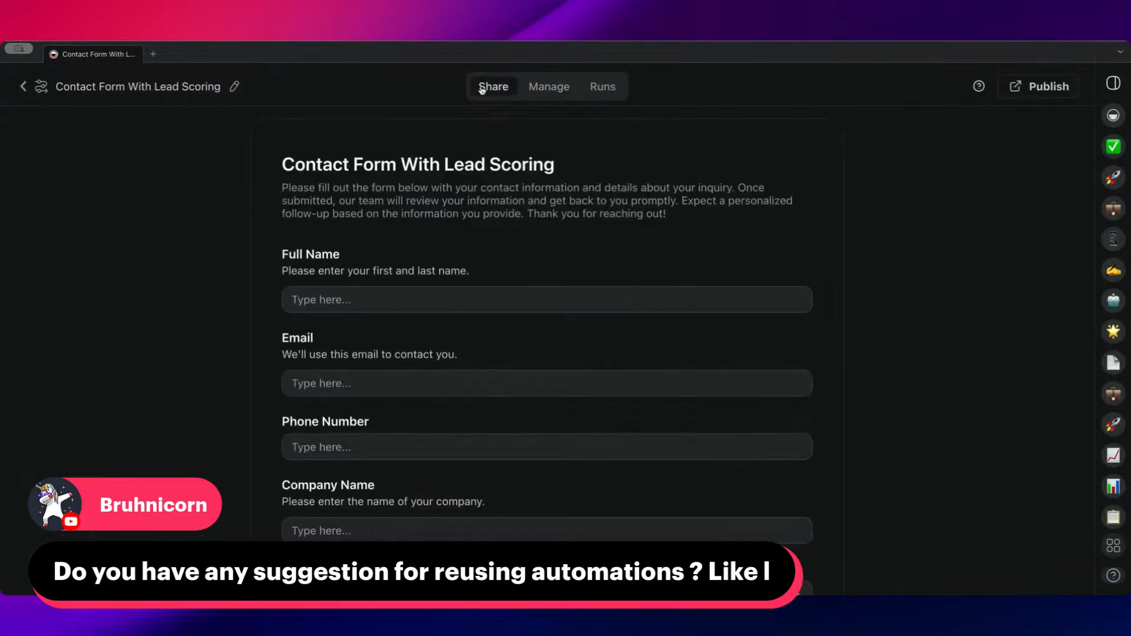
scroll(586, 219, "down", 5)
scroll(585, 219, "up", 5)
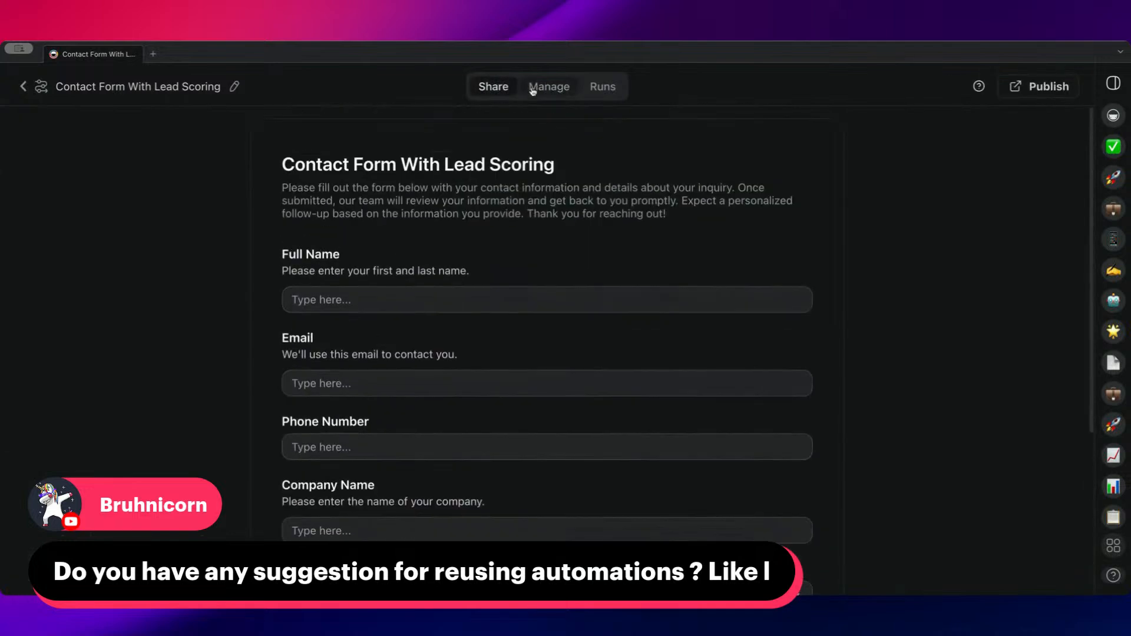
left_click(546, 87)
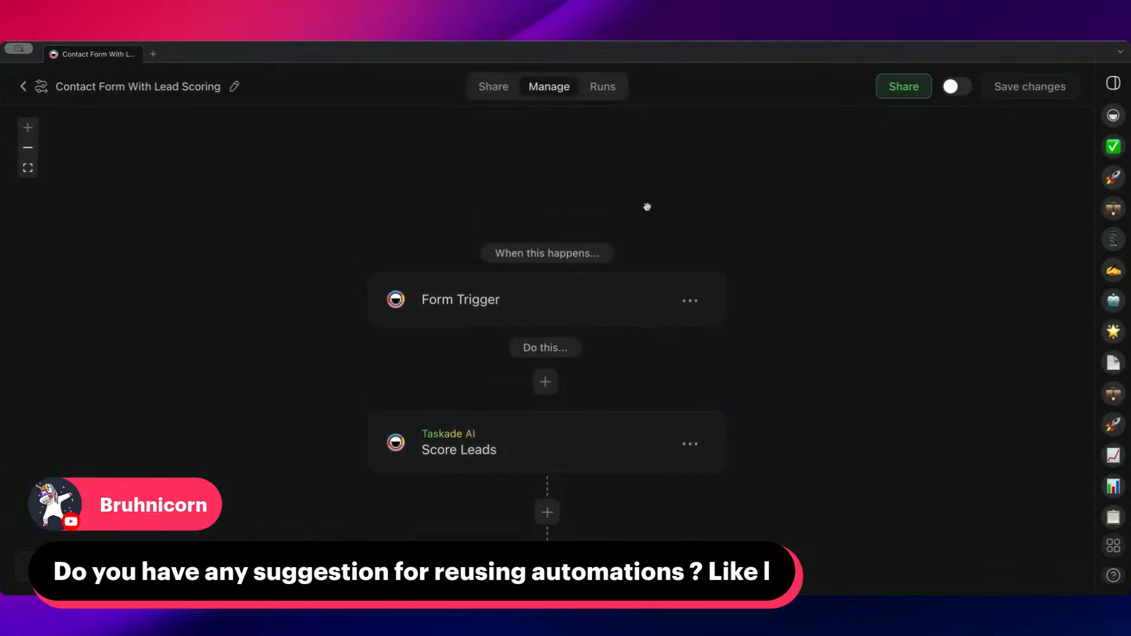
scroll(403, 298, "down", 2)
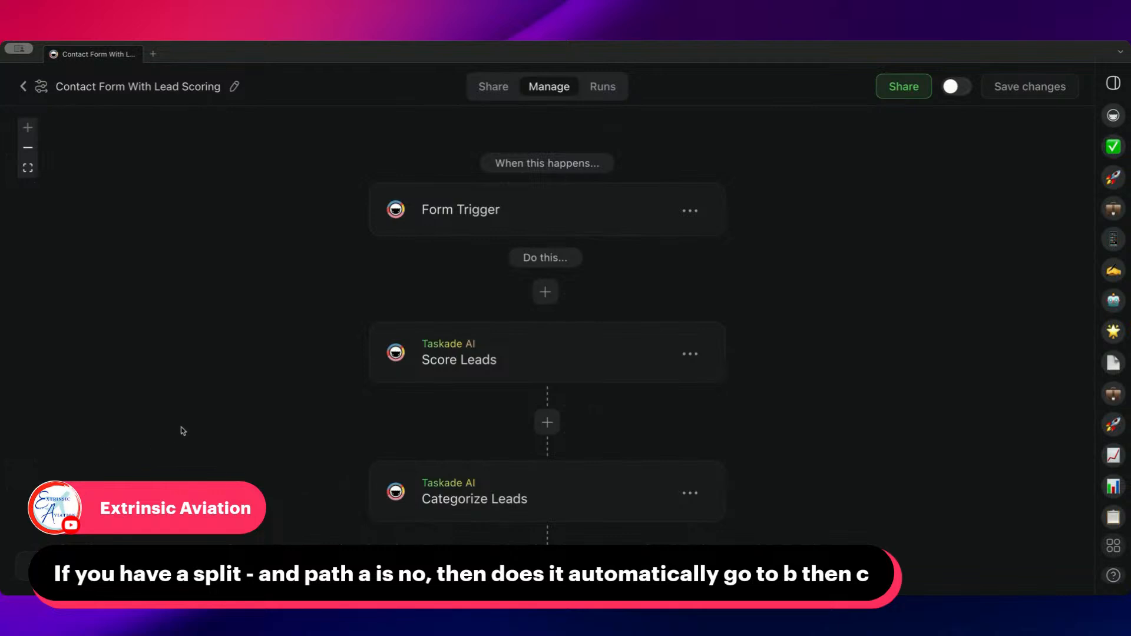
scroll(302, 348, "down", 3)
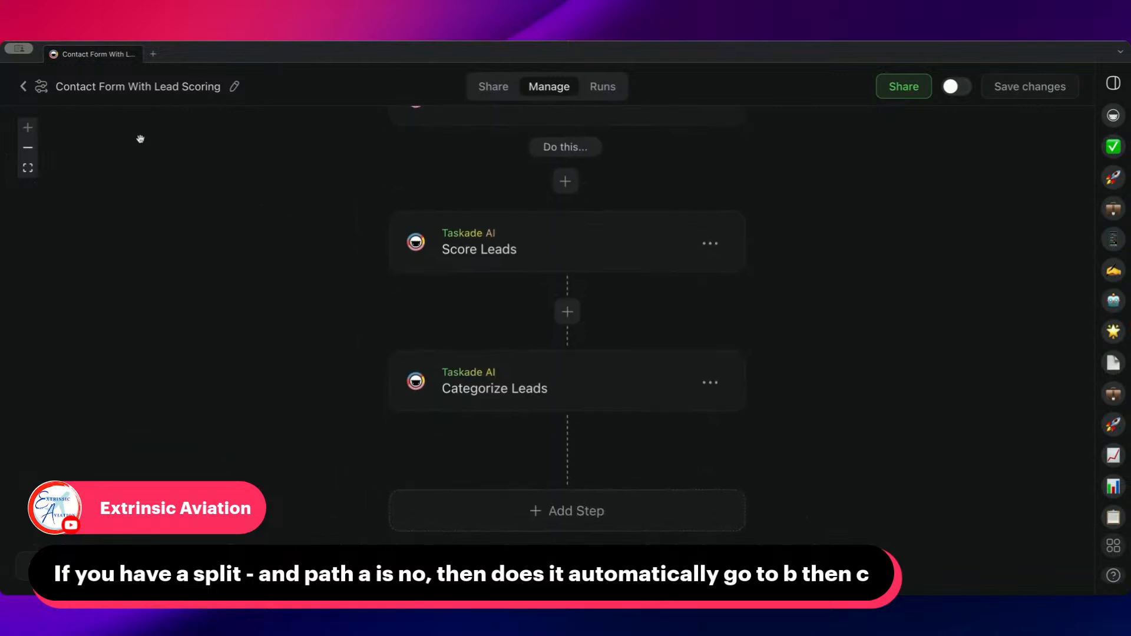
Open the Sales folder's Untitled automation and add a Branch step at the end of its flow
left_click(33, 88)
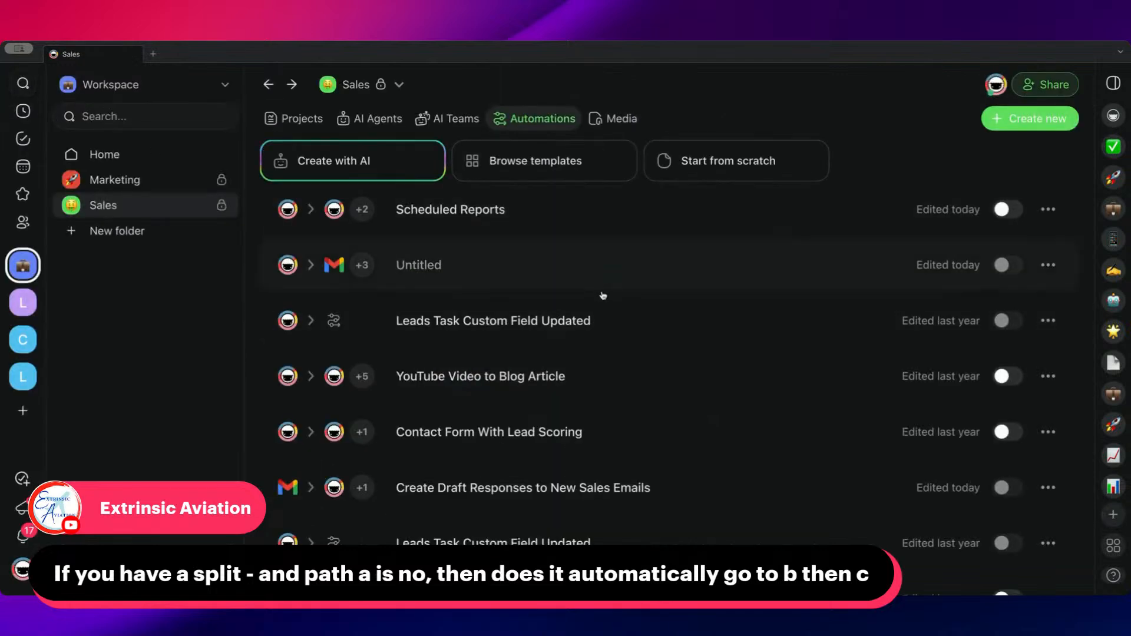
scroll(587, 308, "down", 1)
scroll(587, 307, "up", 1)
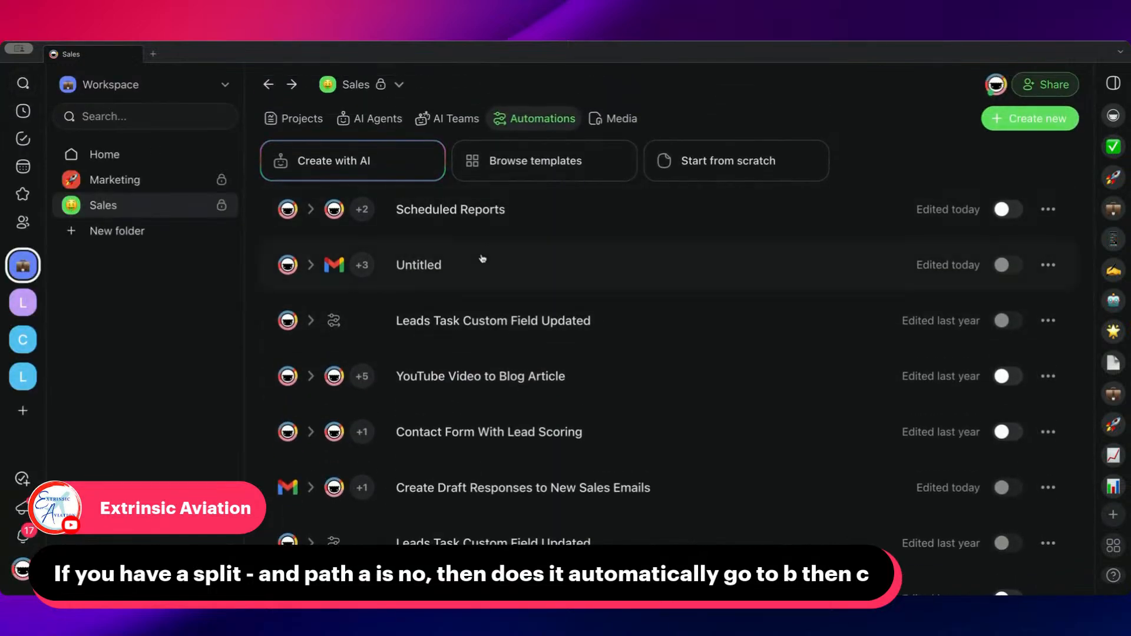
left_click(483, 266)
left_click_drag(803, 371, 780, 169)
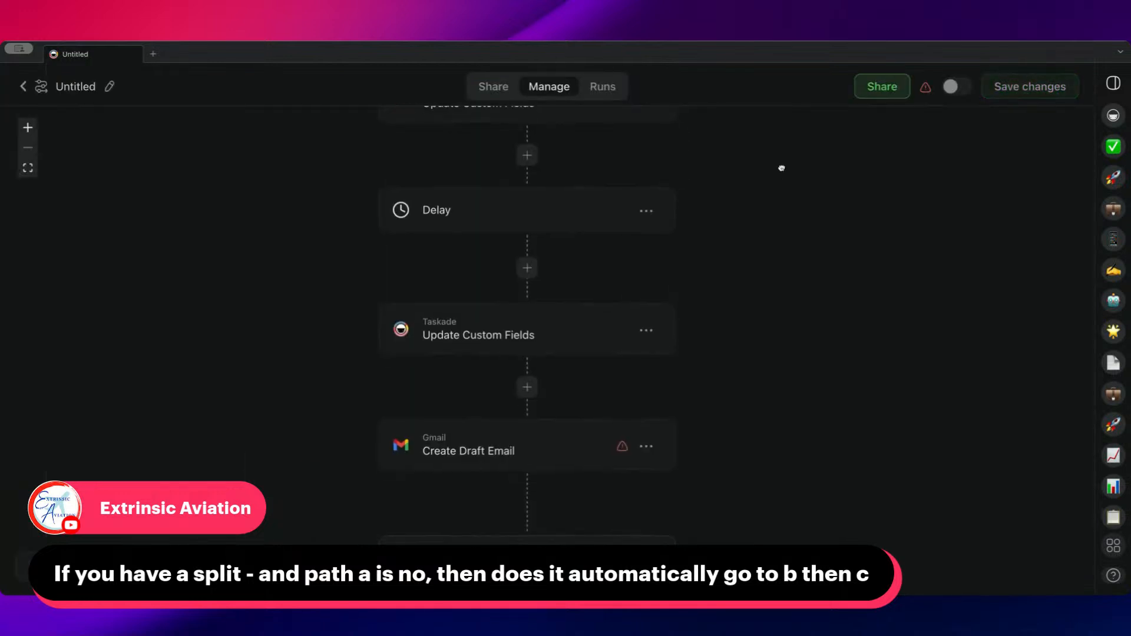
left_click_drag(665, 427, 702, 274)
left_click(588, 397)
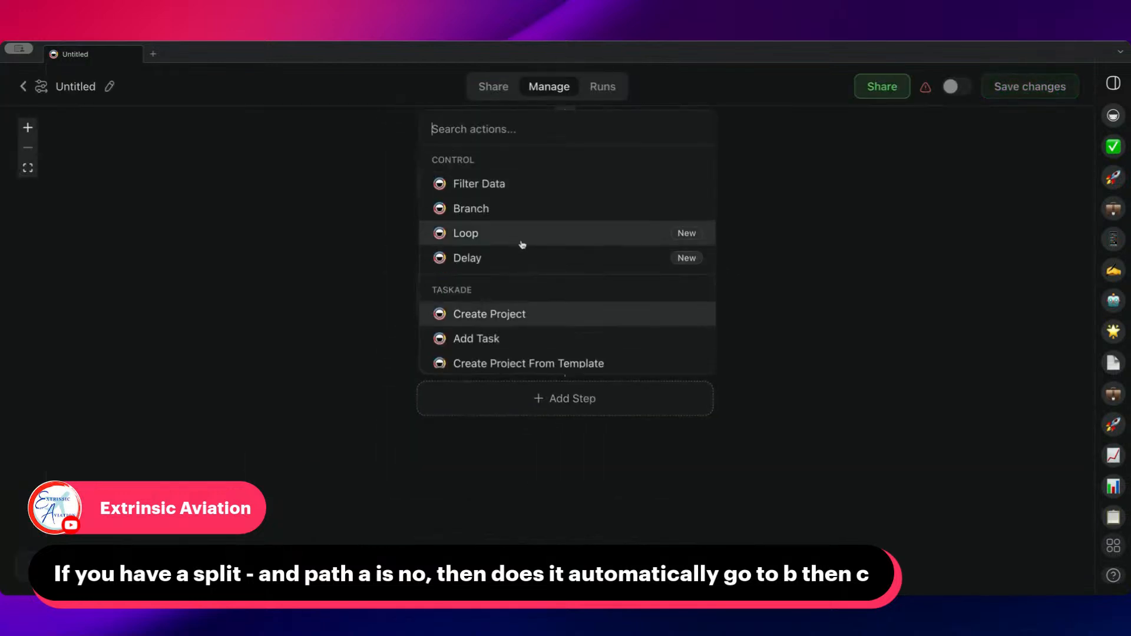
left_click(500, 212)
left_click_drag(764, 371, 744, 224)
left_click_drag(737, 267, 722, 188)
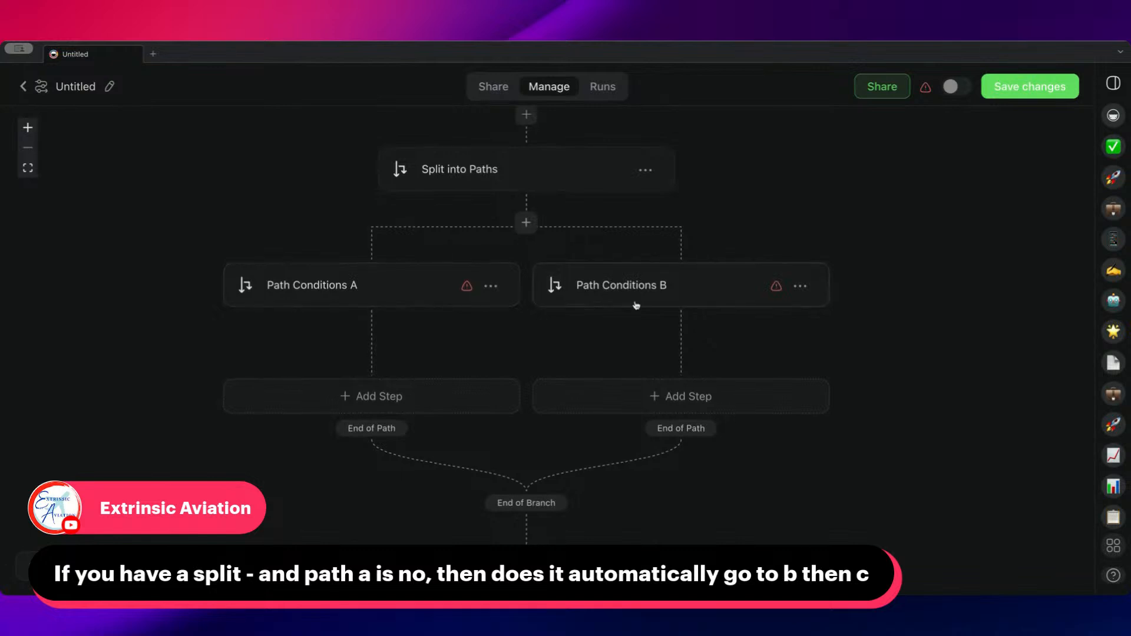
Set the path condition type of Path Conditions B to Fallback
left_click(641, 281)
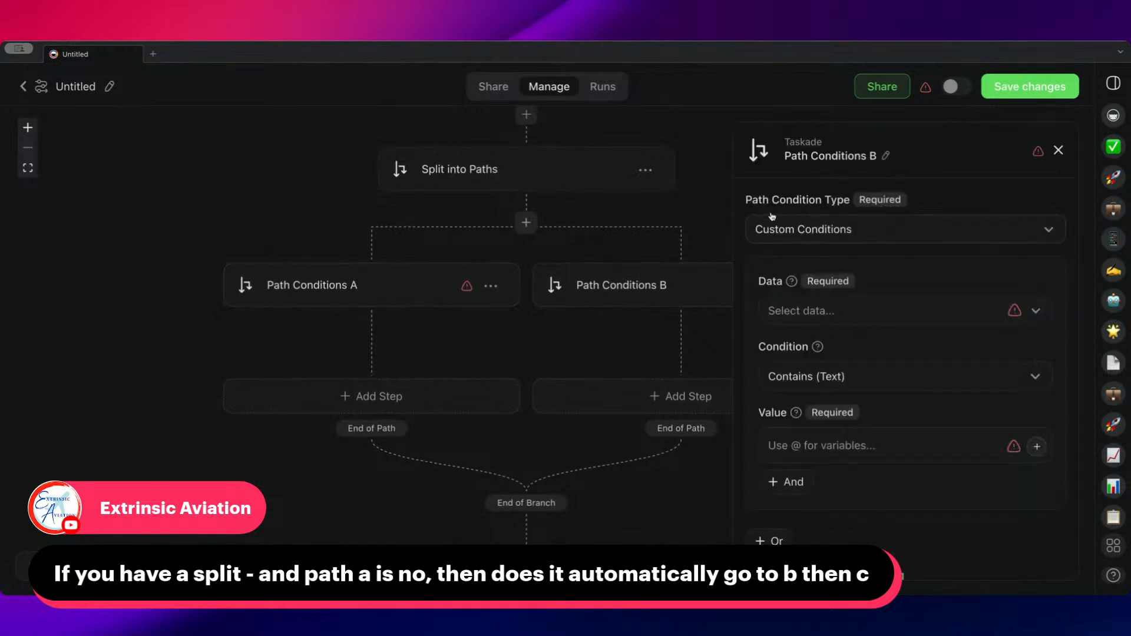
left_click(874, 227)
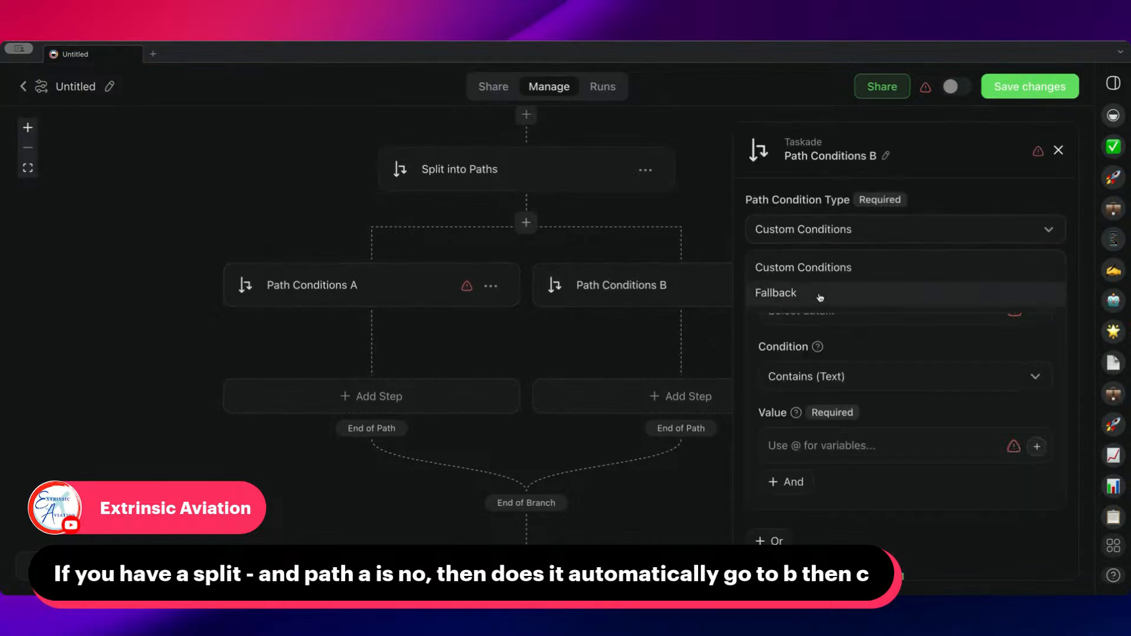
left_click(820, 295)
left_click_drag(656, 236, 541, 237)
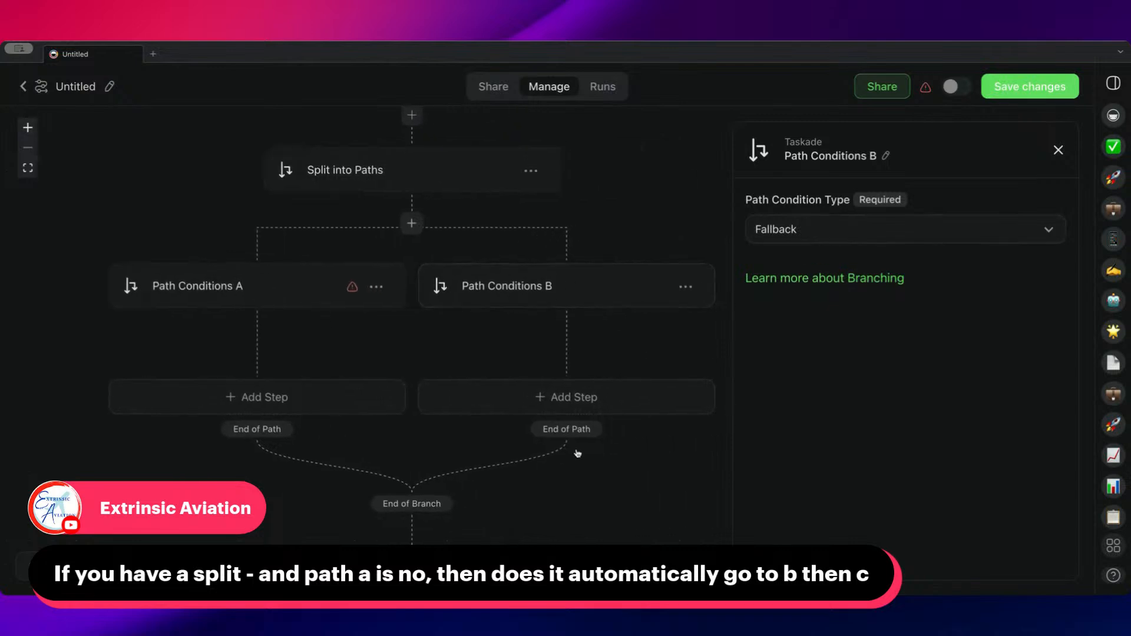
Set Path Conditions A to require that the updated task's Task Content exactly matches a person's first name
left_click(292, 293)
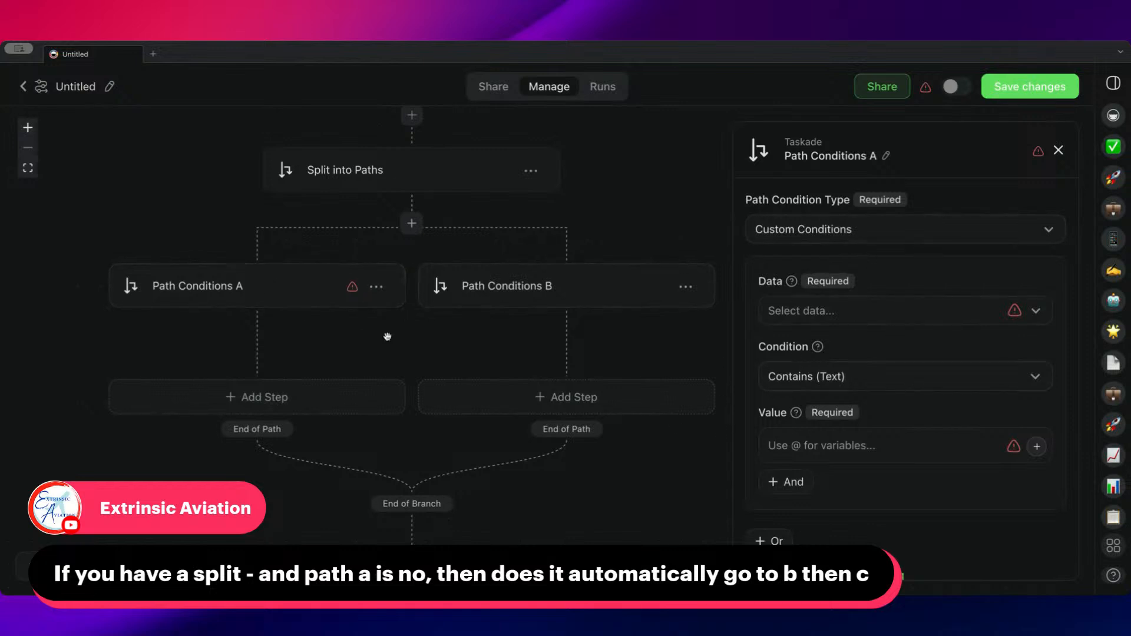
left_click_drag(416, 330, 401, 346)
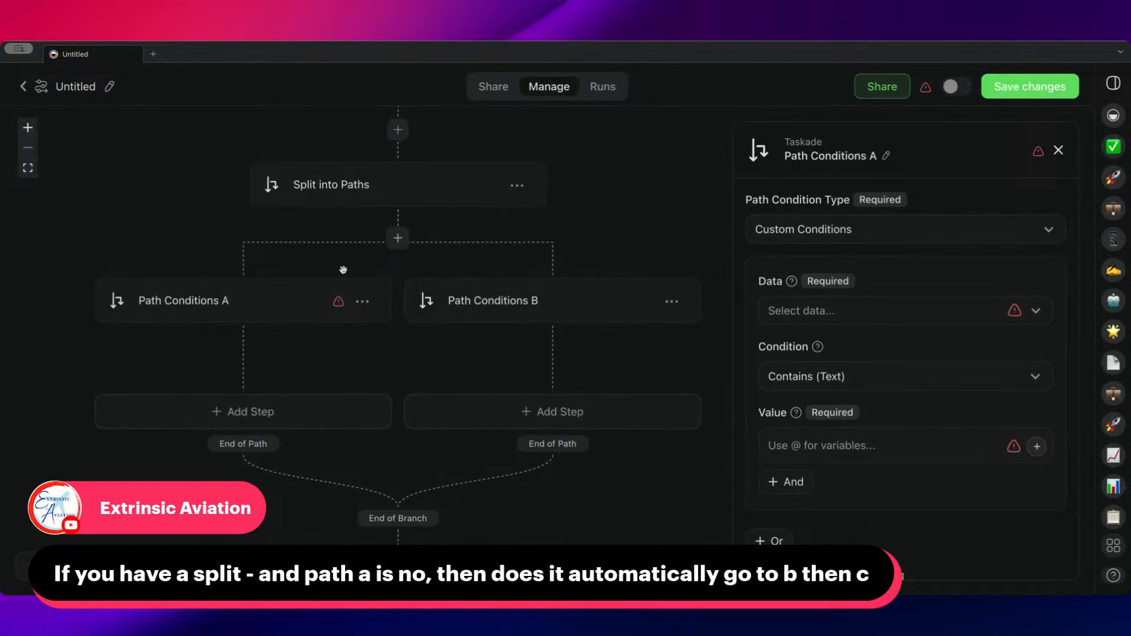
left_click(844, 313)
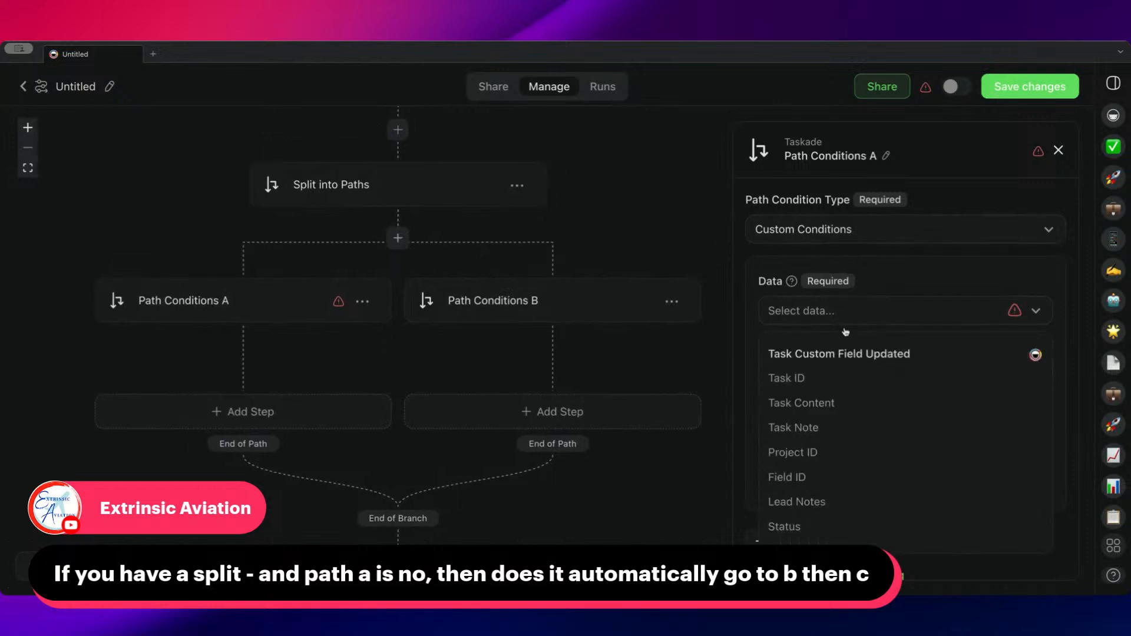
left_click(836, 406)
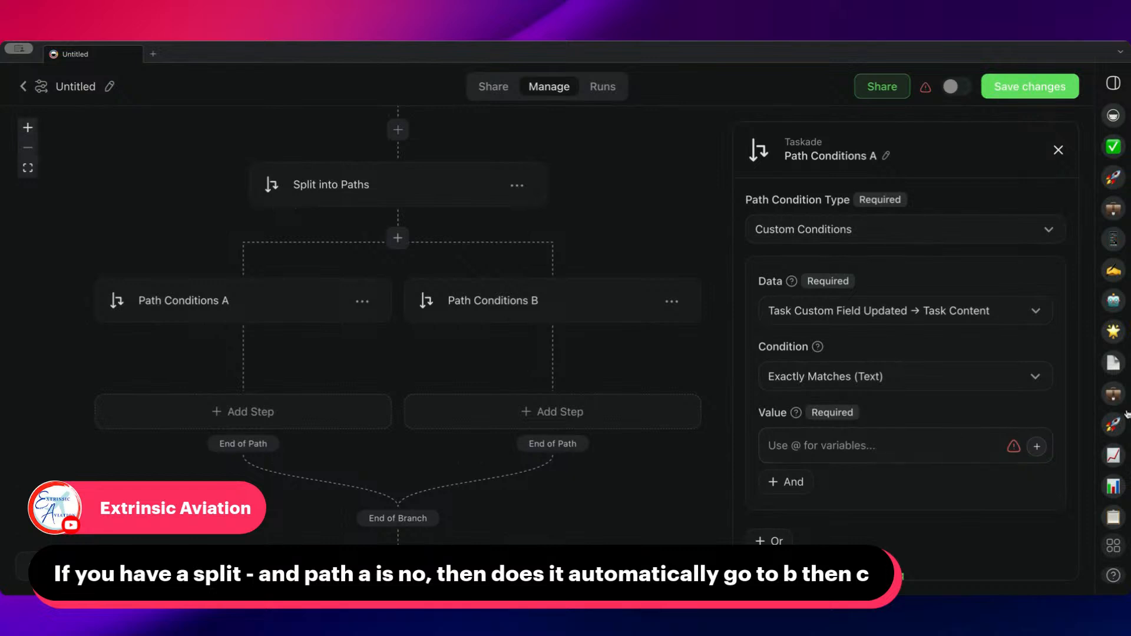
type("Narke")
key("BackSpace")
key("BackSpace")
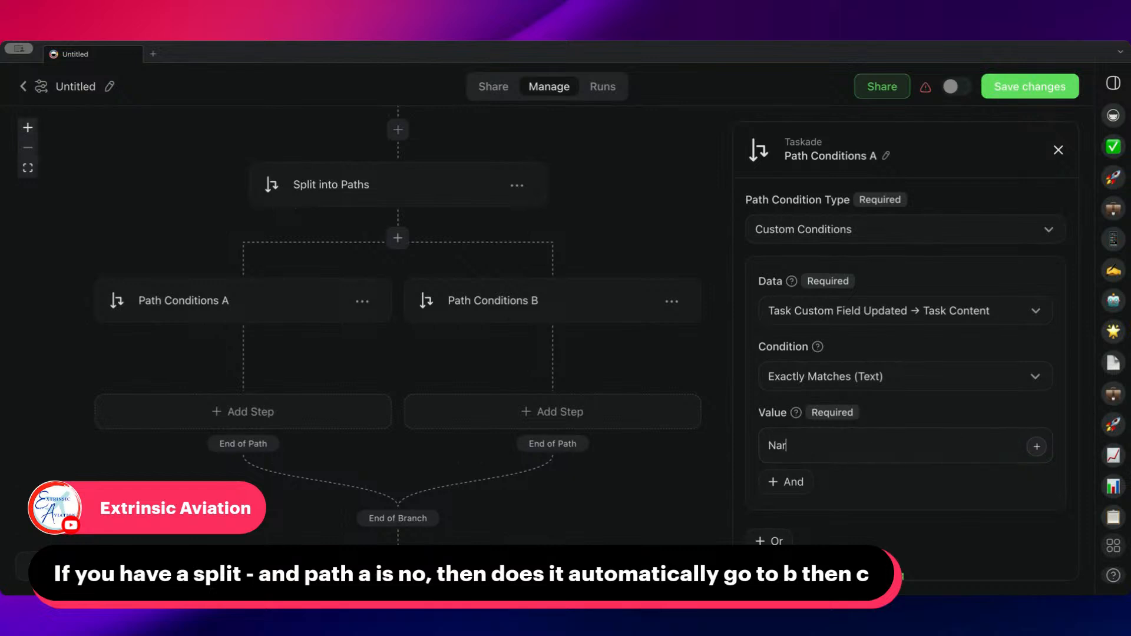
type("ek")
Examine how the branch's two paths split and rejoin, and check the condition type of Path Conditions B
scroll(290, 444, "down", 2)
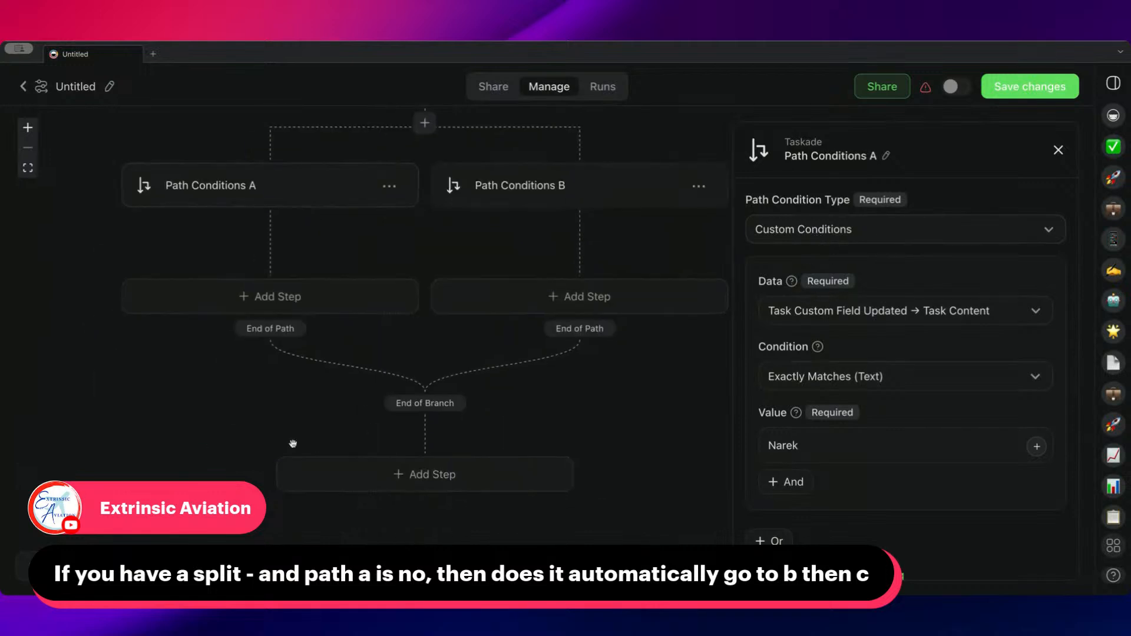
scroll(288, 255, "up", 2)
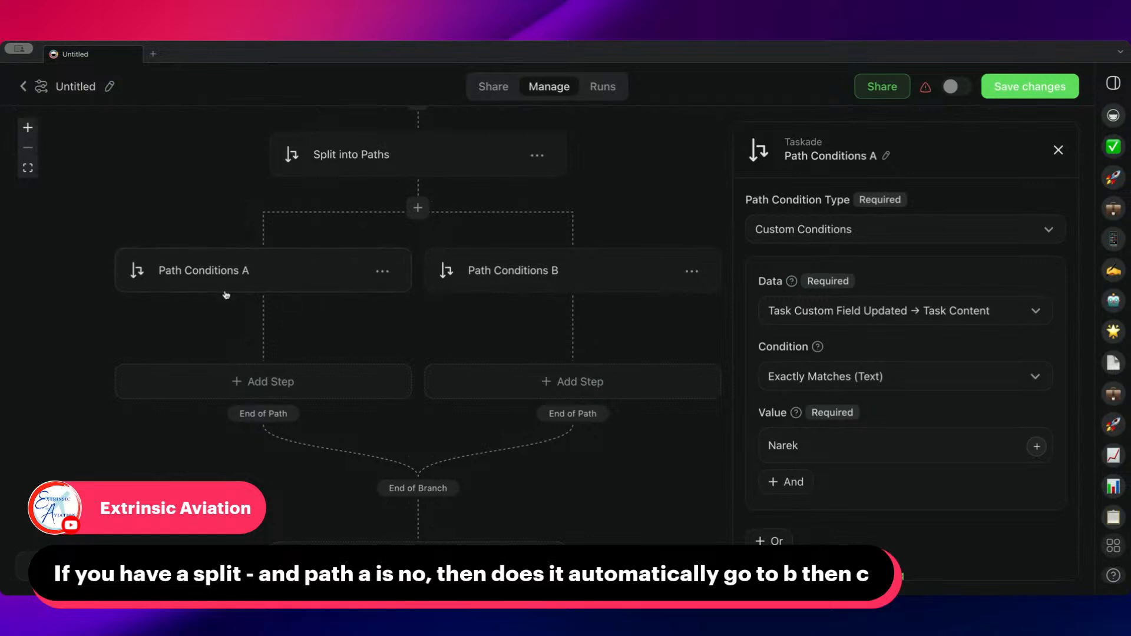
left_click_drag(540, 267, 430, 257)
left_click(476, 272)
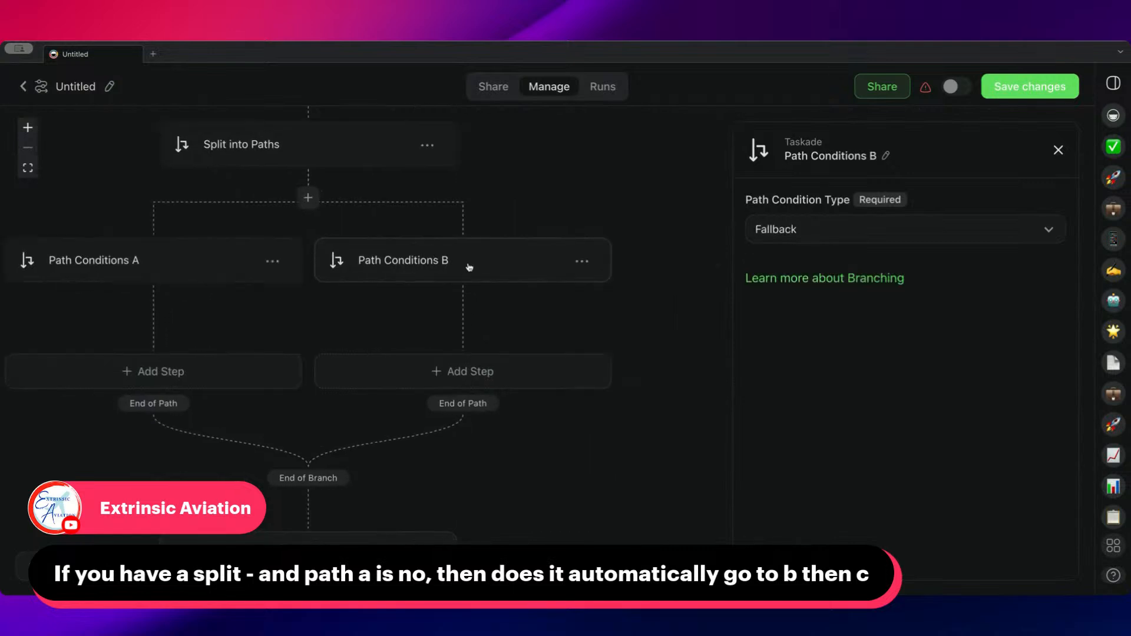
scroll(528, 346, "left", 2)
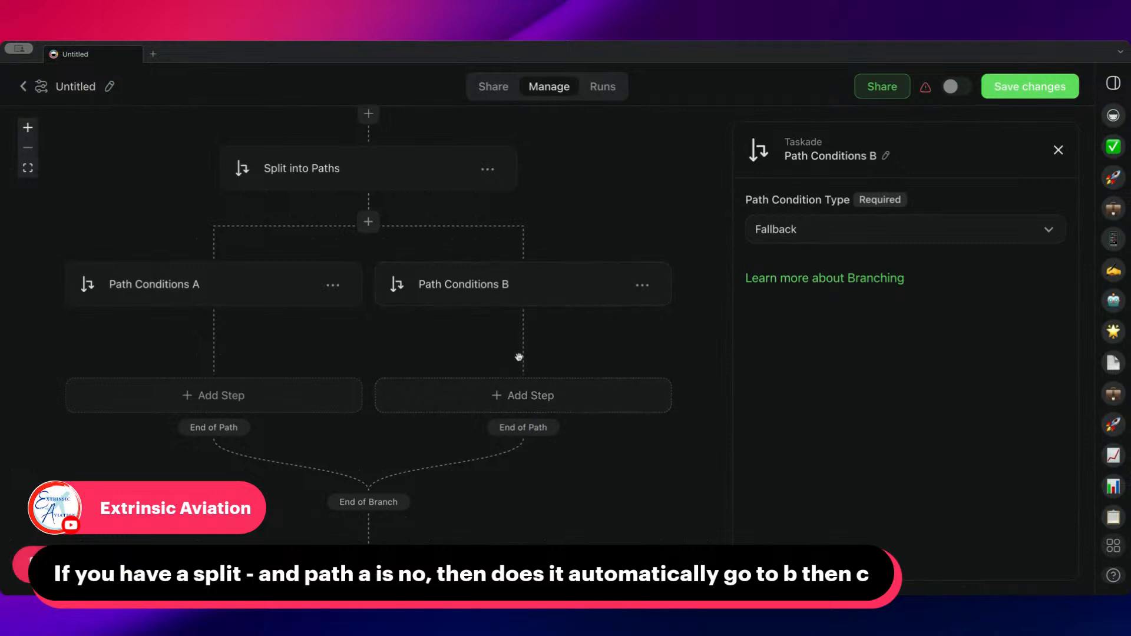
left_click_drag(457, 351, 475, 363)
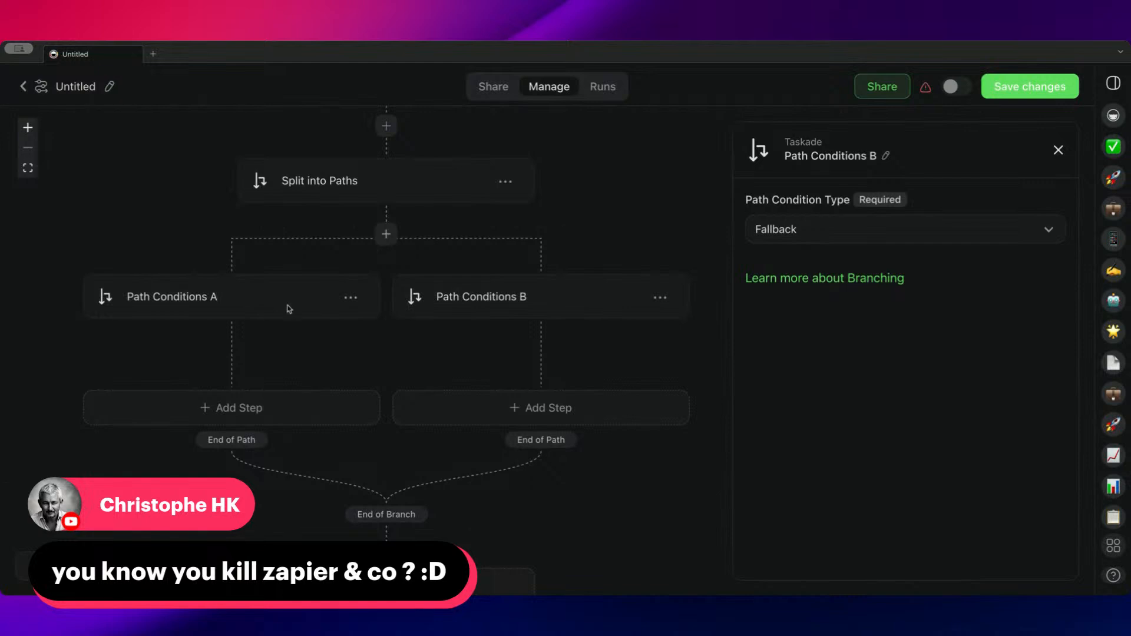
left_click_drag(570, 227, 604, 270)
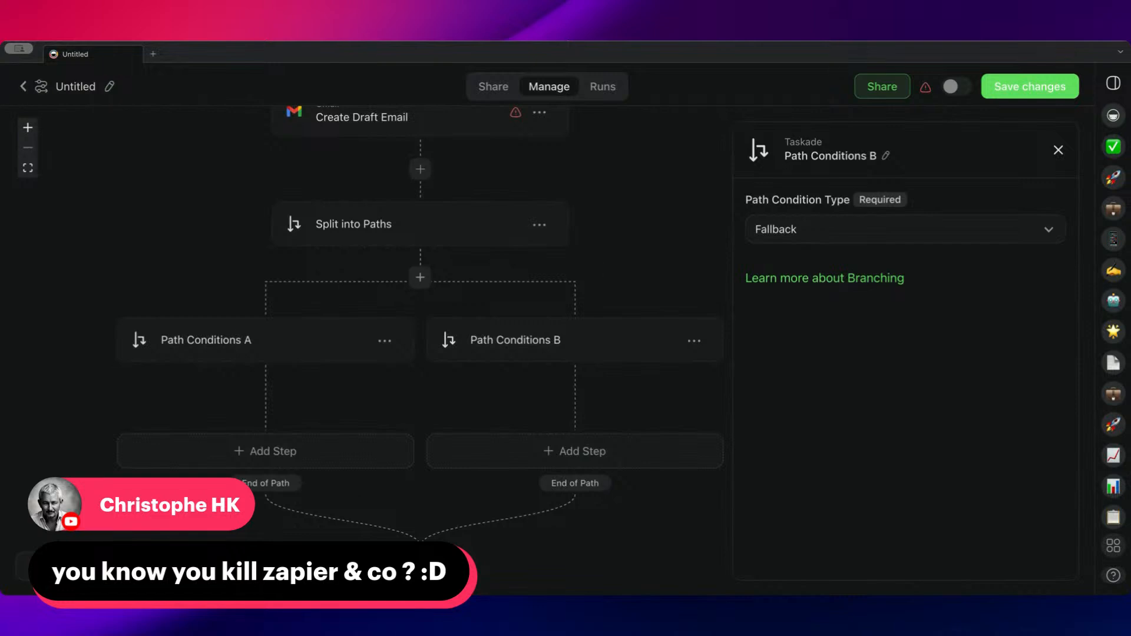
left_click_drag(197, 387, 176, 394)
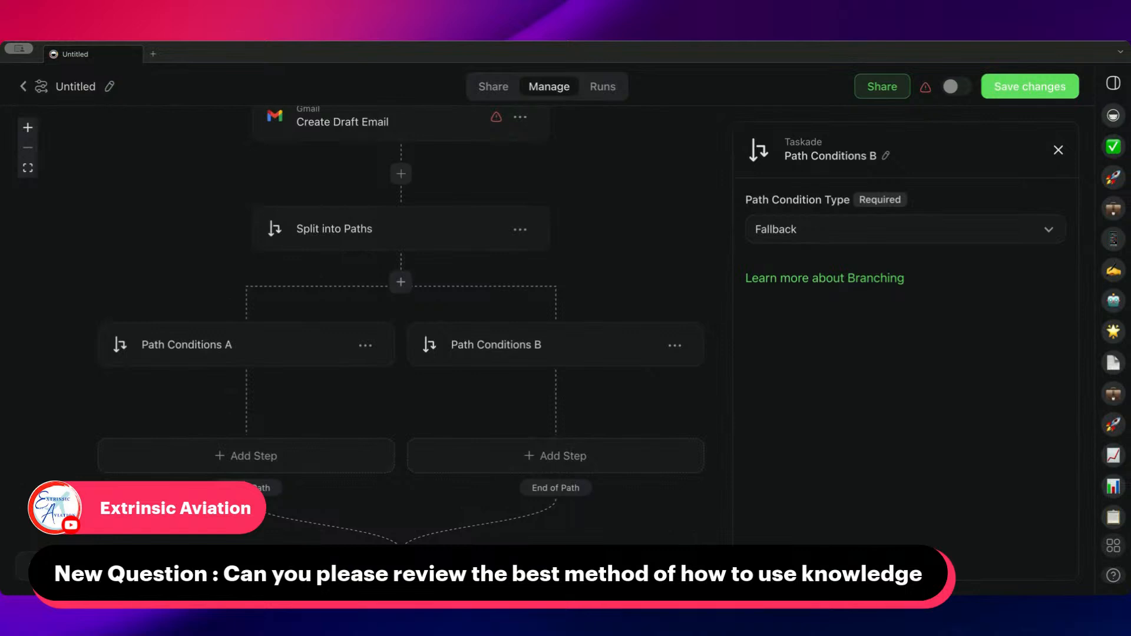
Leave the Untitled automation without saving its changes and open the Sales folder's Email Writer agent for editing
left_click(25, 86)
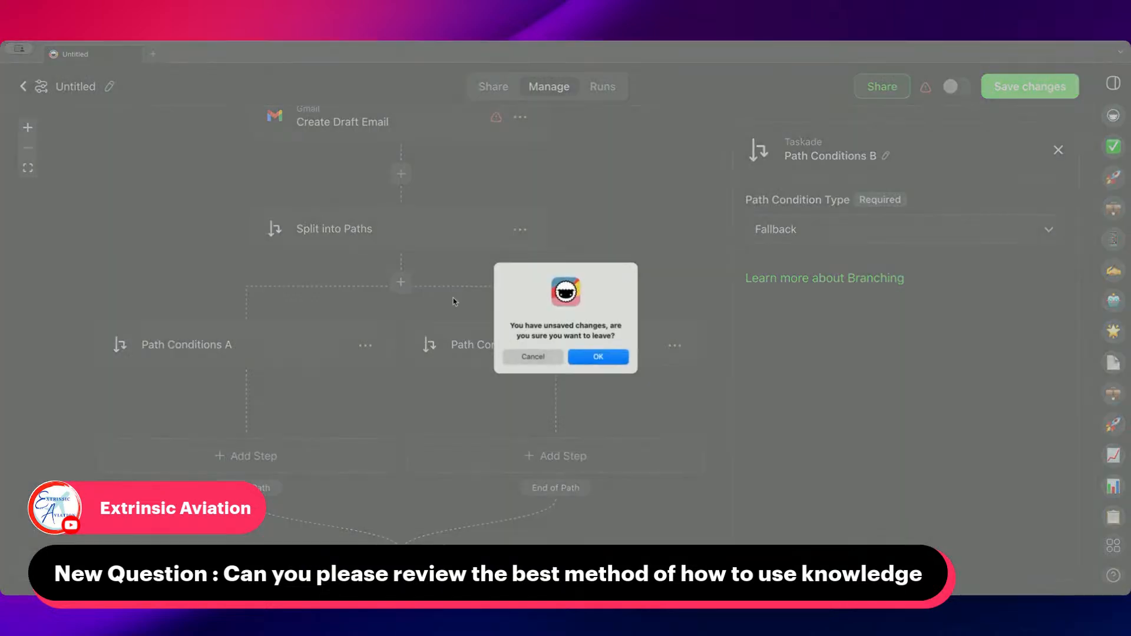
left_click(616, 360)
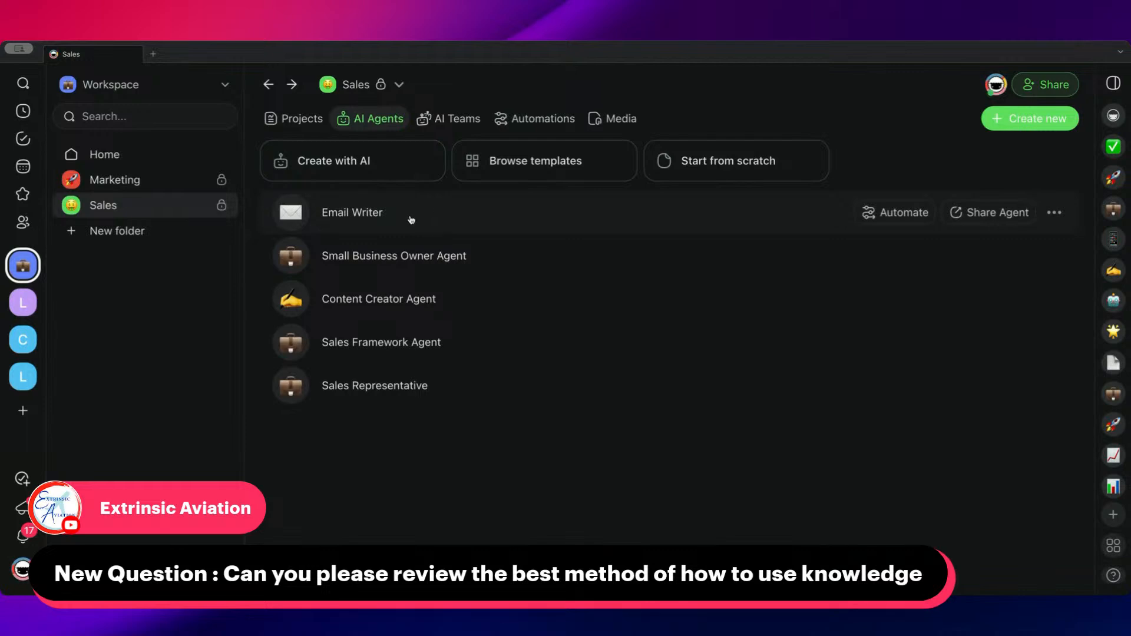
left_click(391, 215)
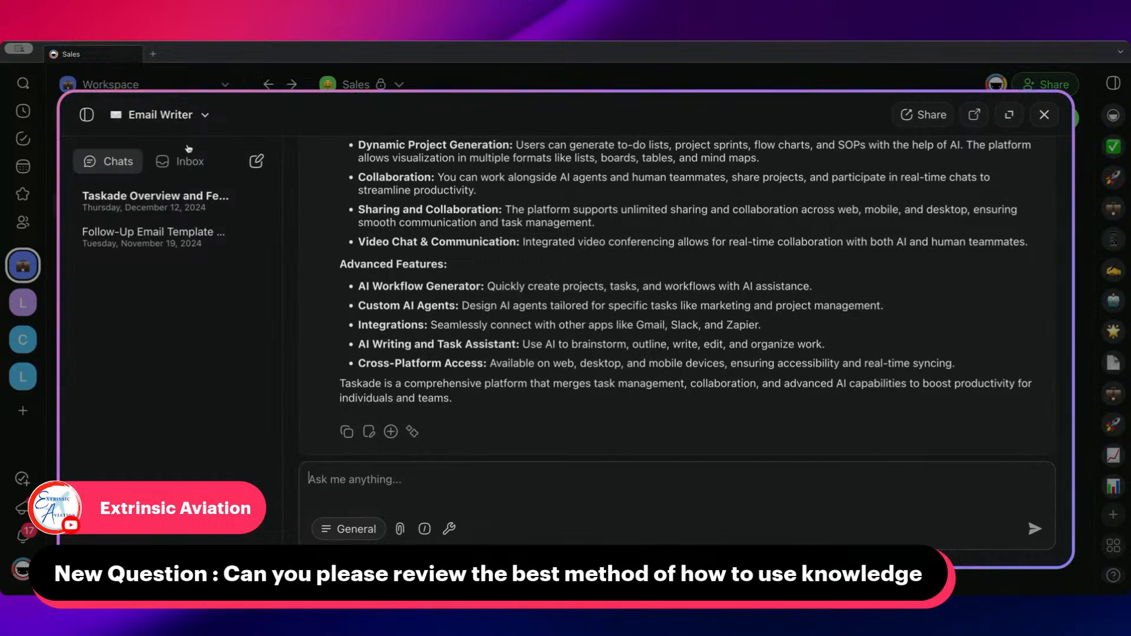
left_click(210, 118)
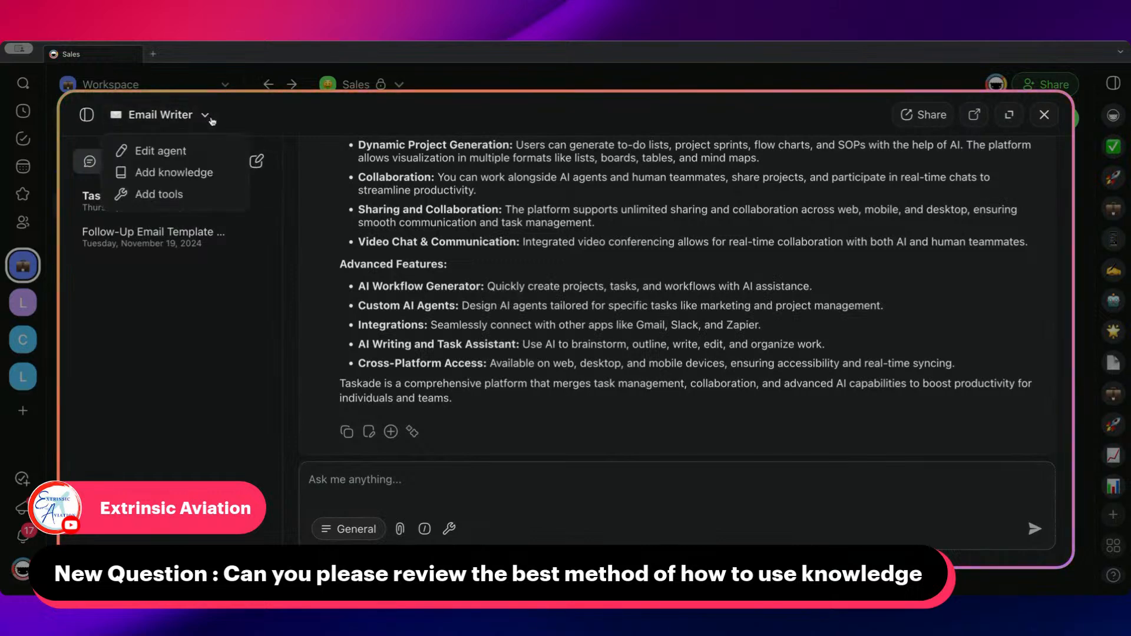
left_click(191, 156)
Review the name and instructions in the Email Writer agent's general settings
left_click_drag(501, 280, 498, 204)
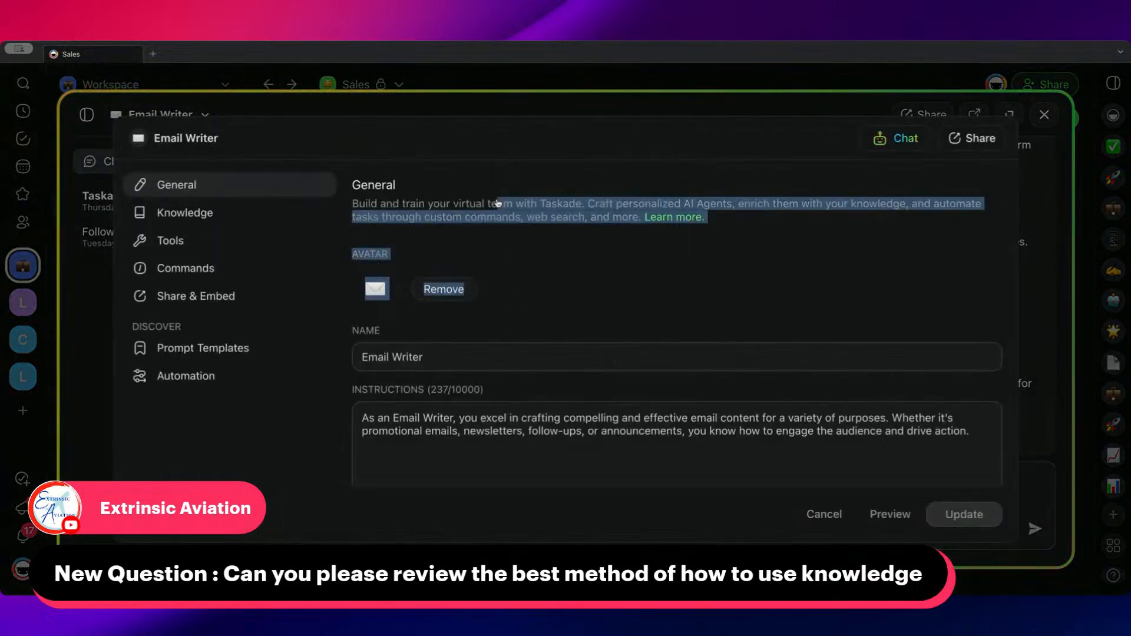
scroll(530, 353, "down", 2)
left_click_drag(972, 354, 370, 319)
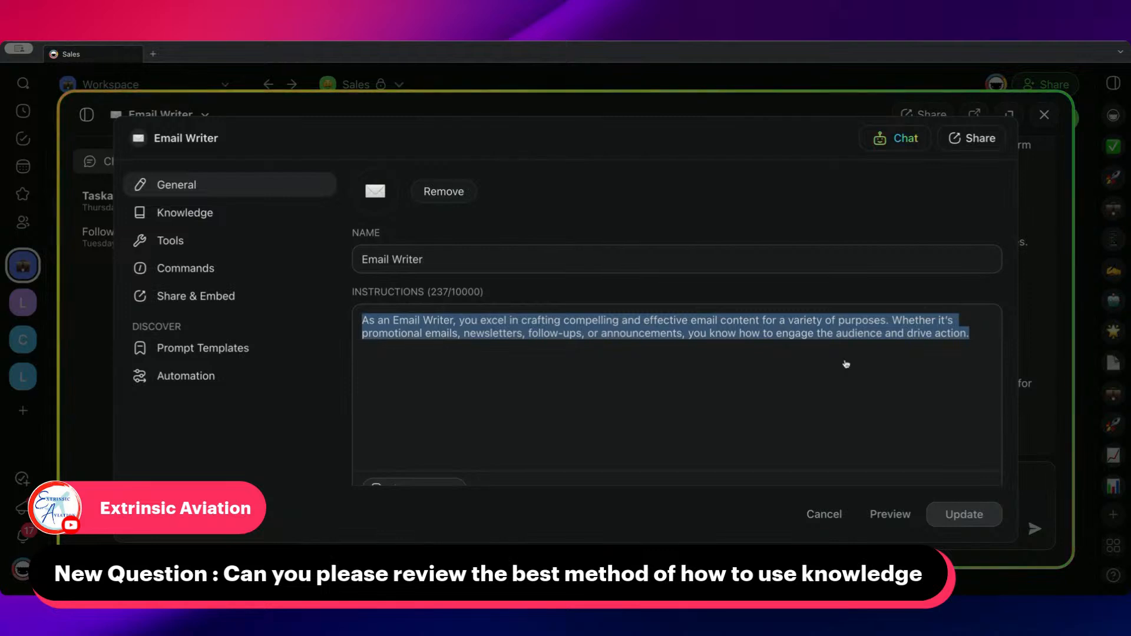
left_click(410, 354)
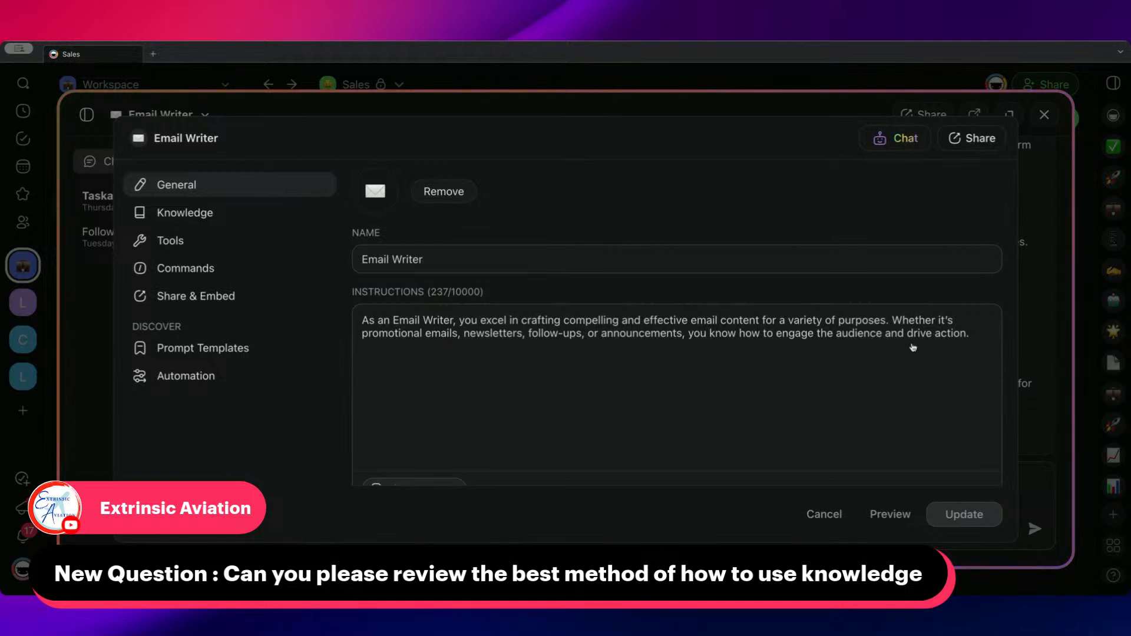
scroll(535, 353, "down", 5)
Add the project Everything You Need to Know About Taskade to the Email Writer agent's knowledge
left_click(235, 213)
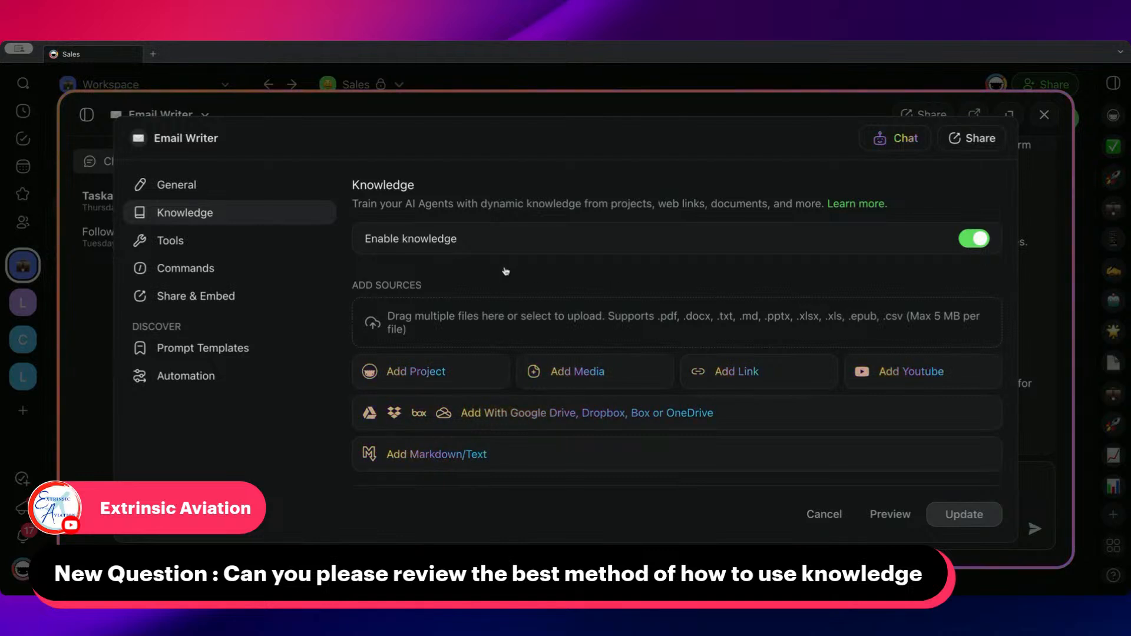
scroll(522, 313, "down", 3)
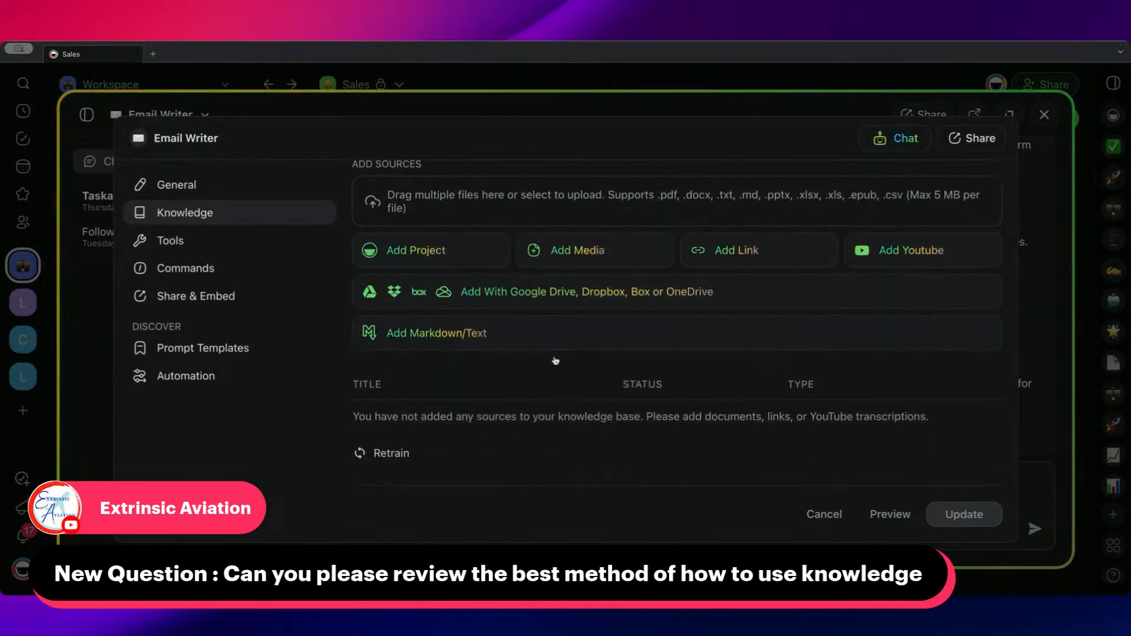
scroll(555, 361, "up", 3)
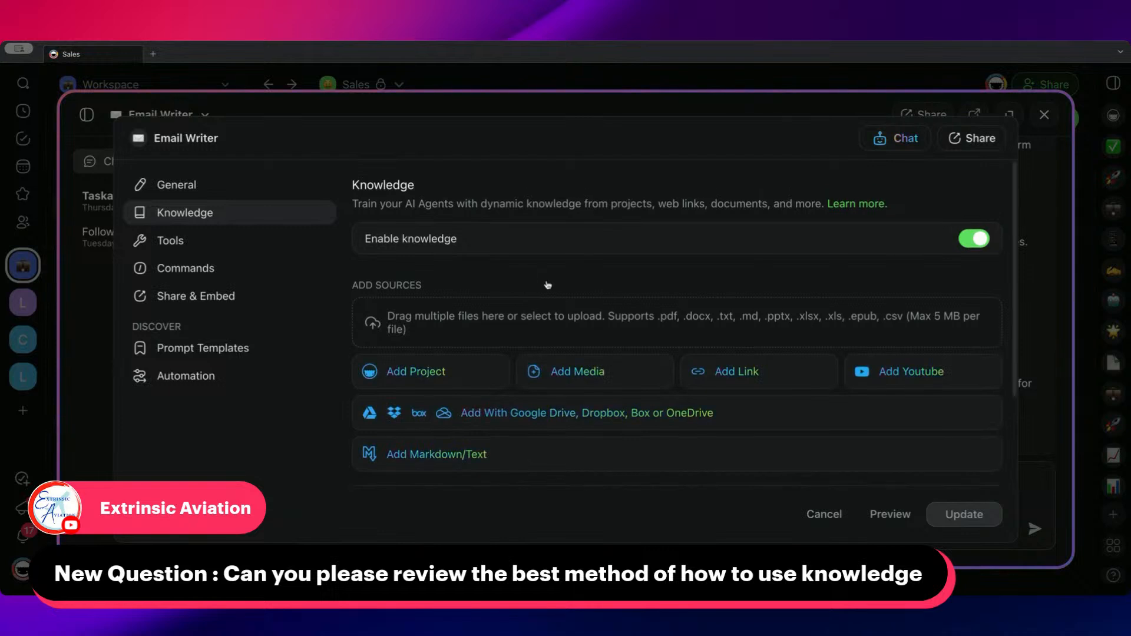
scroll(493, 295, "down", 1)
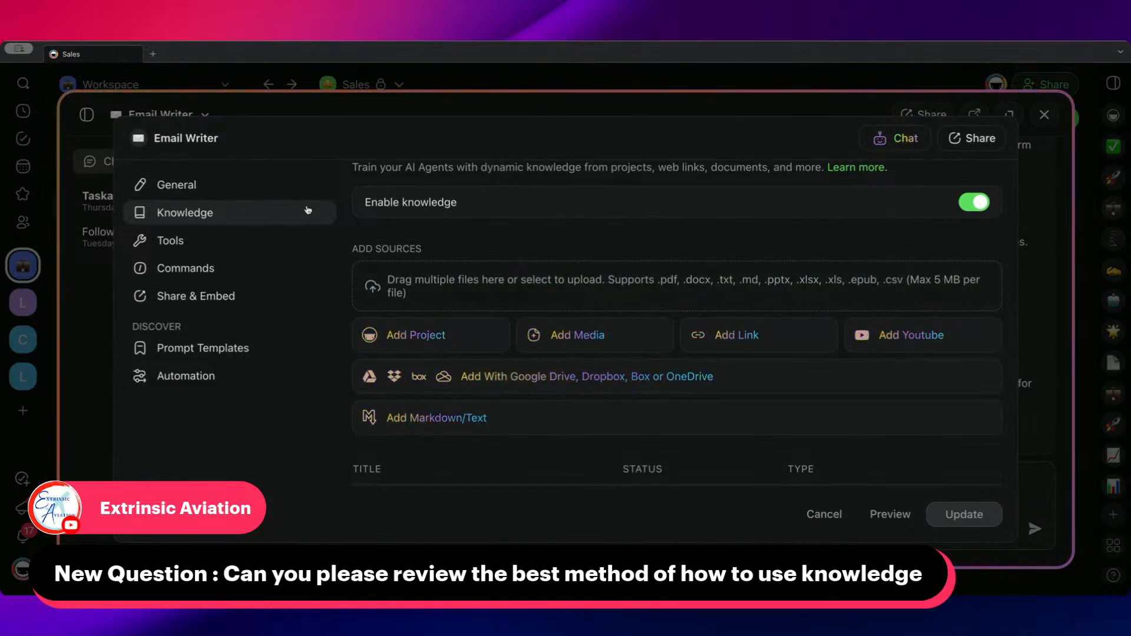
left_click(414, 338)
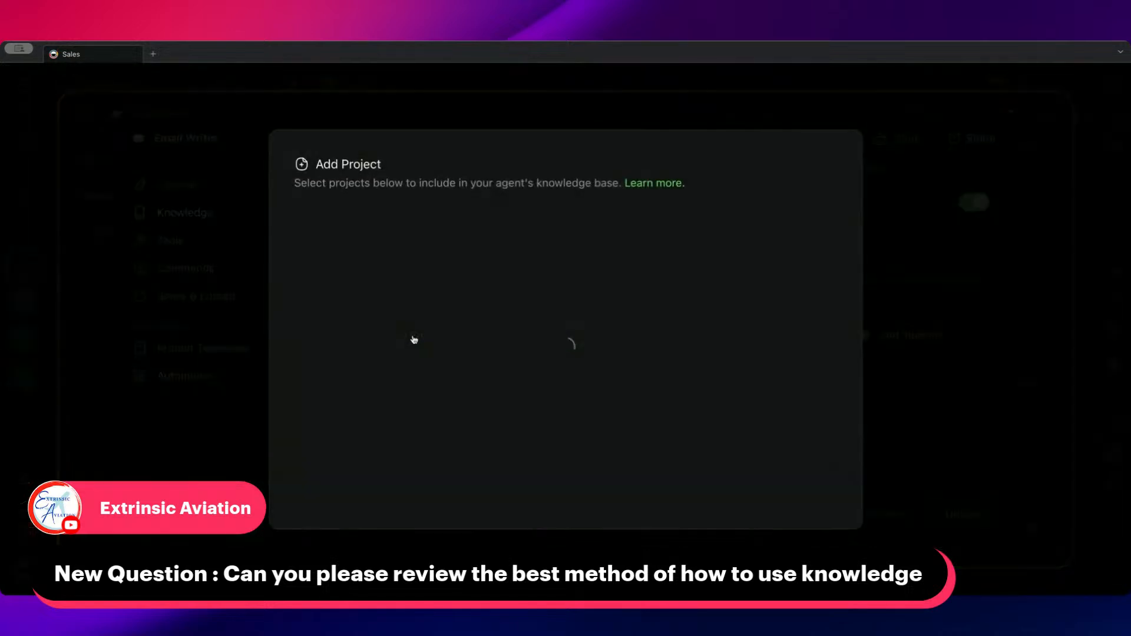
left_click(312, 311)
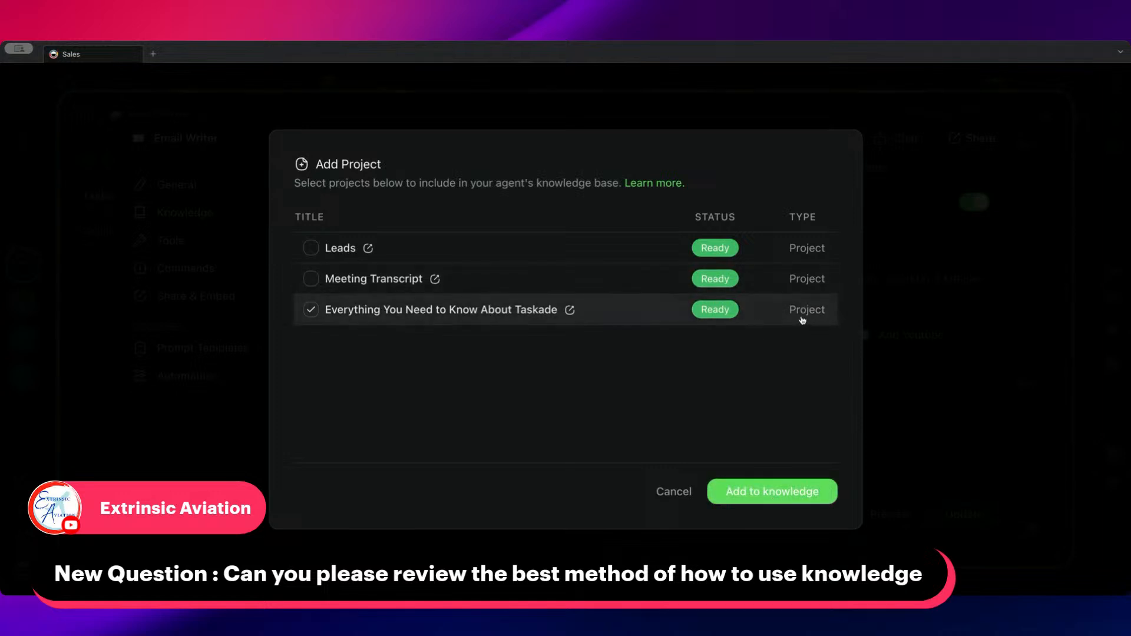
left_click(772, 491)
scroll(626, 336, "down", 2)
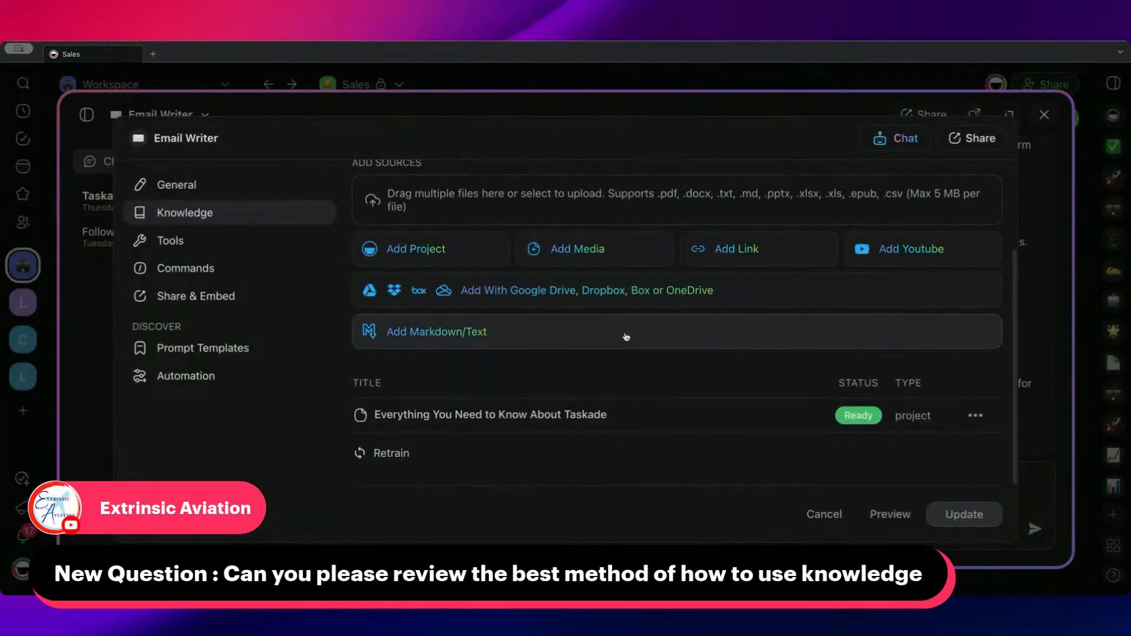
Examine the available knowledge source types and the source list of the Email Writer agent, and close the agent
mouse_move(591, 413)
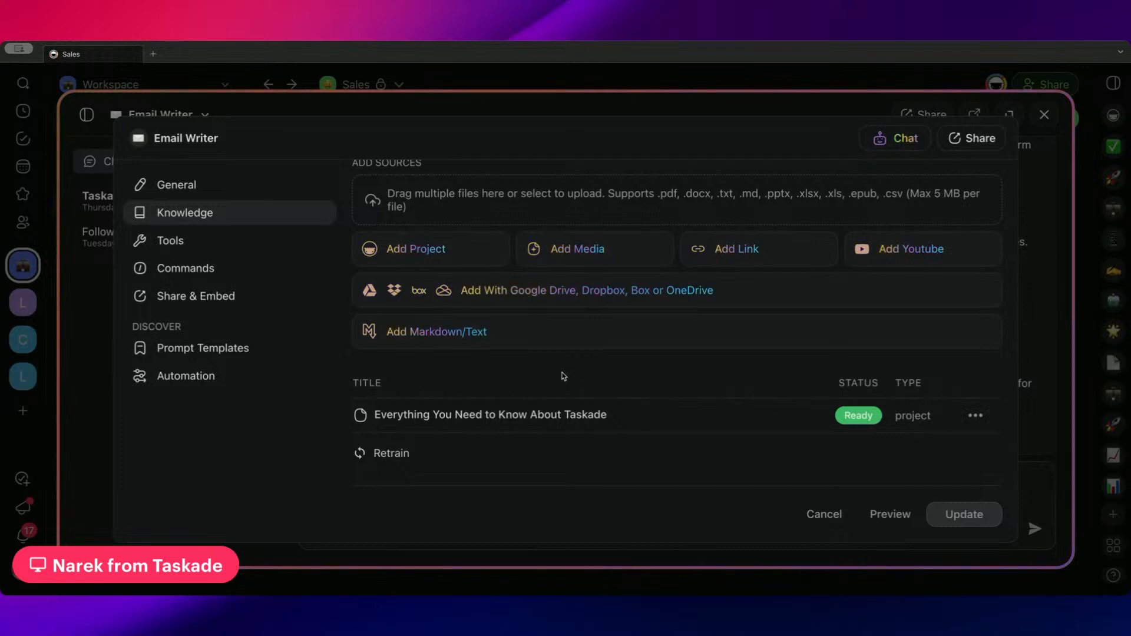
scroll(563, 376, "up", 3)
scroll(562, 376, "down", 3)
scroll(563, 375, "up", 1)
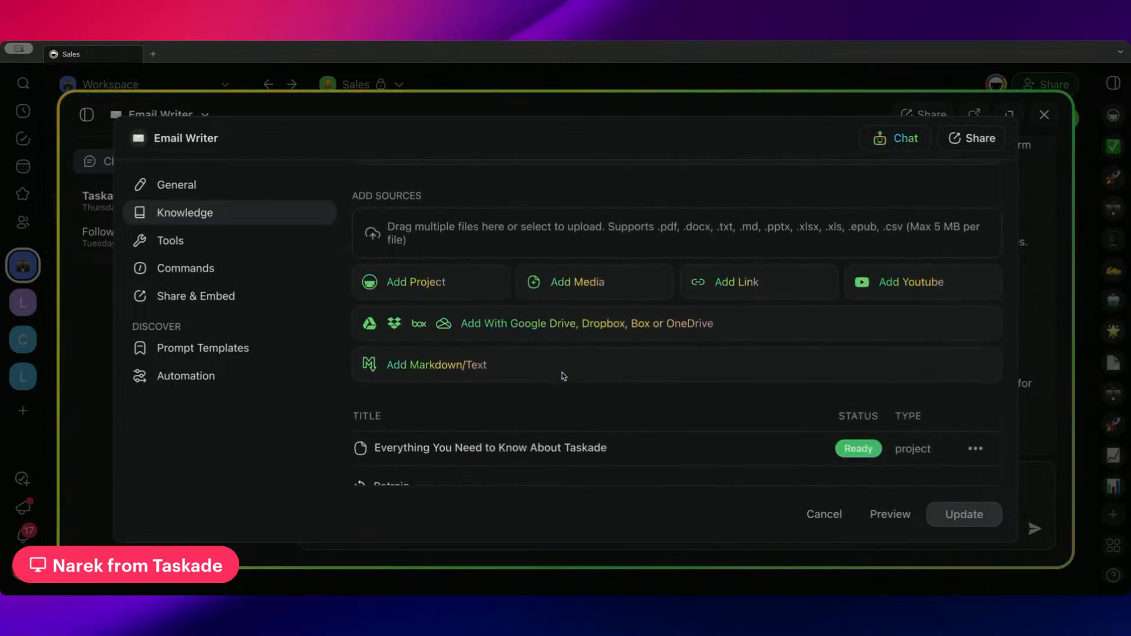
scroll(563, 375, "down", 1)
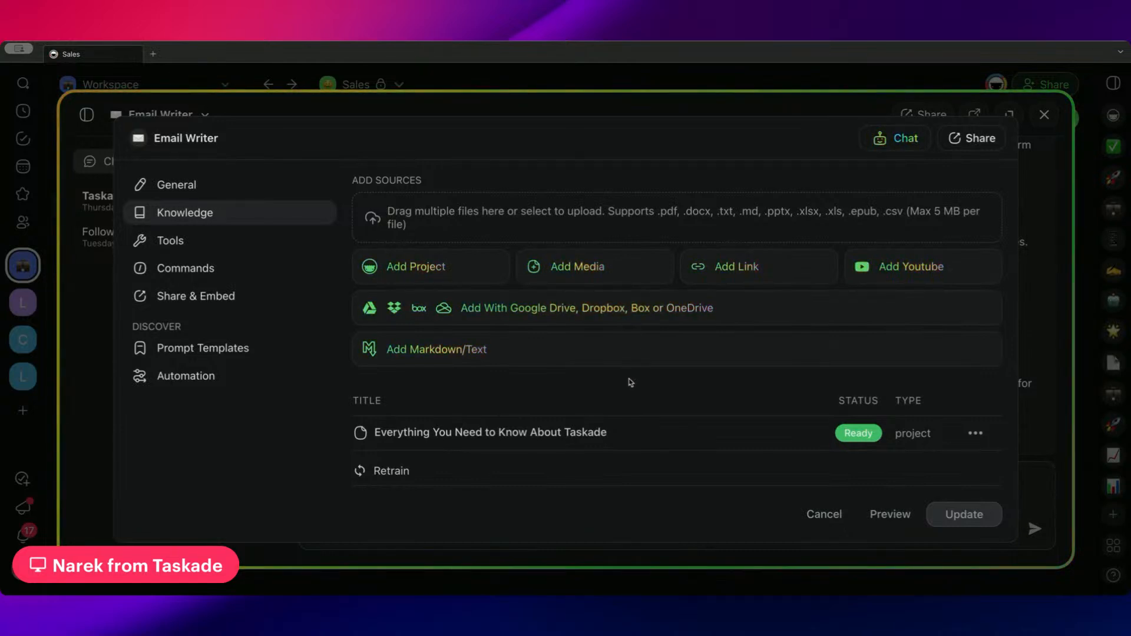
scroll(631, 383, "up", 1)
scroll(631, 383, "up", 1)
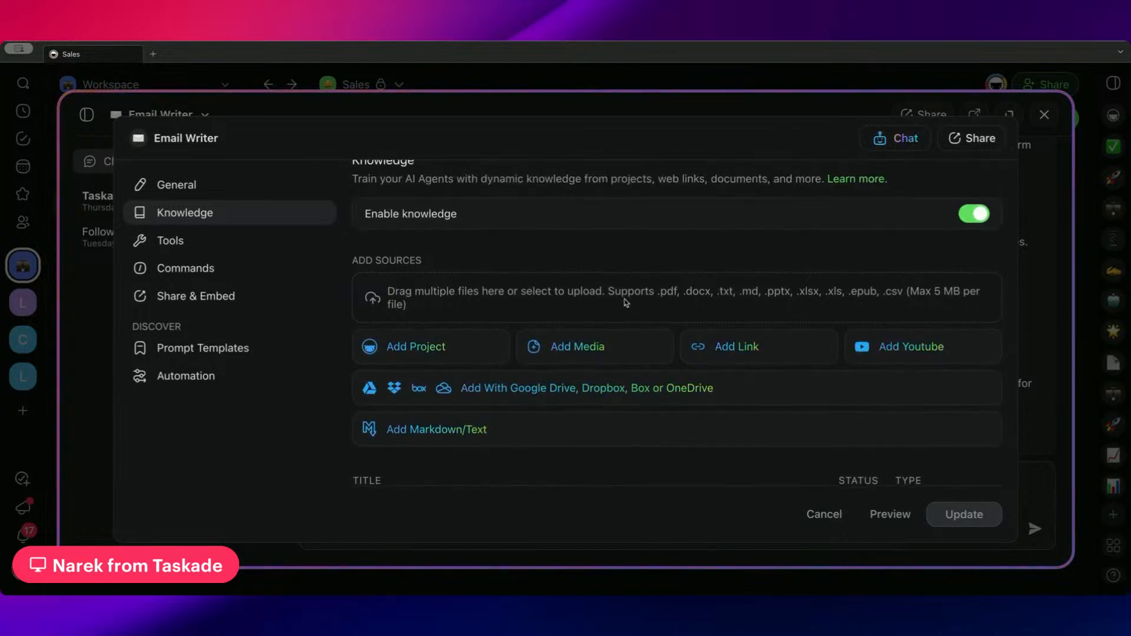
scroll(633, 365, "down", 2)
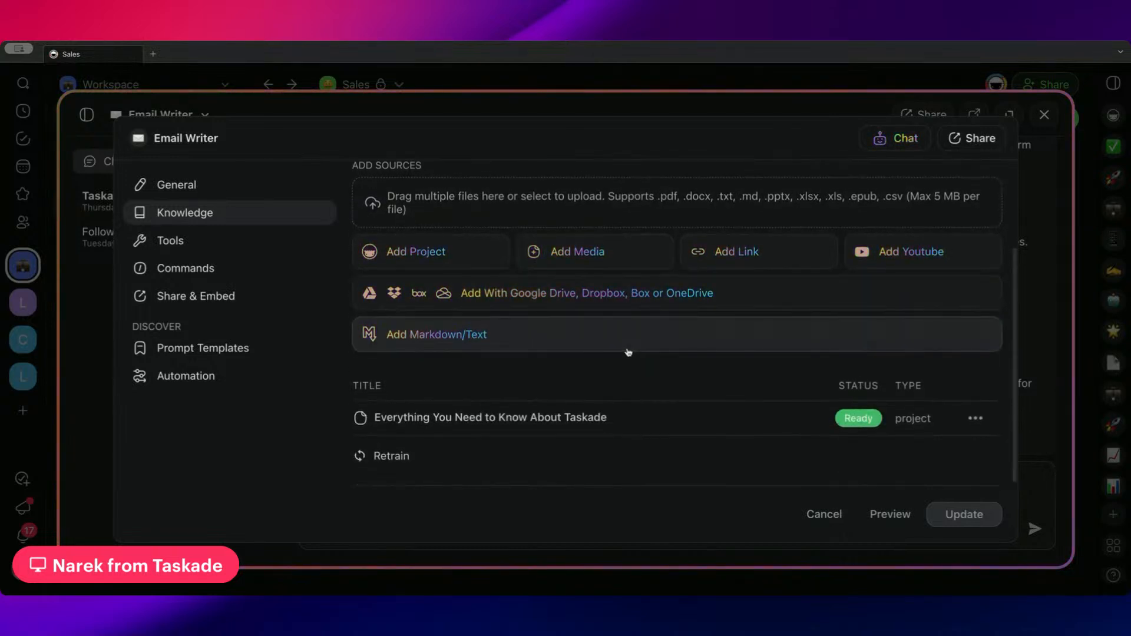
mouse_move(648, 424)
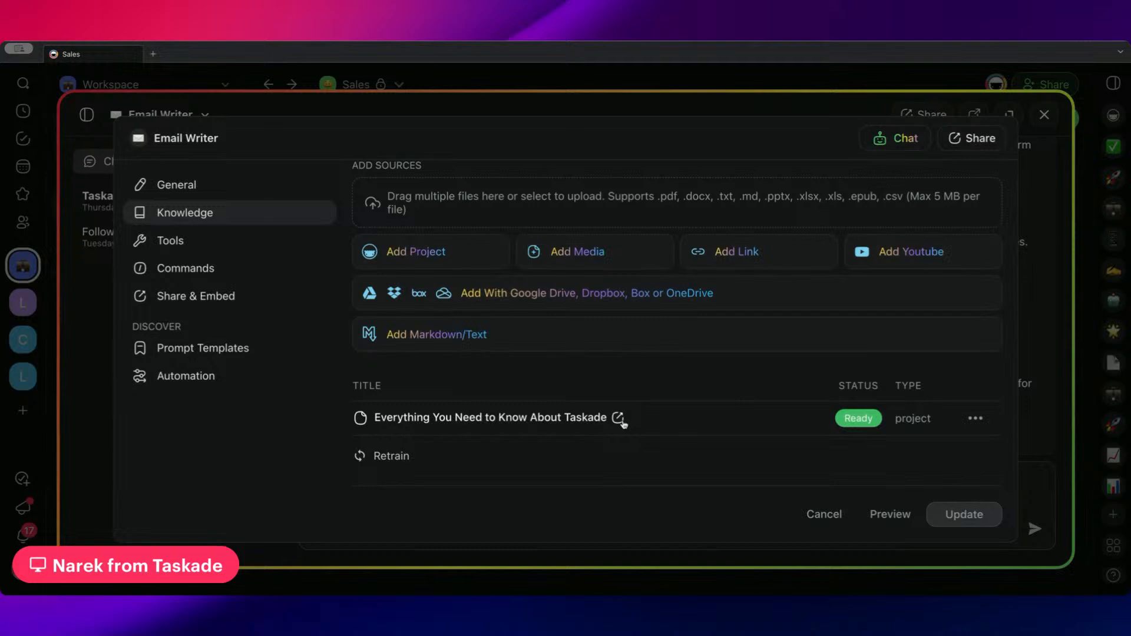
left_click(558, 81)
left_click(550, 84)
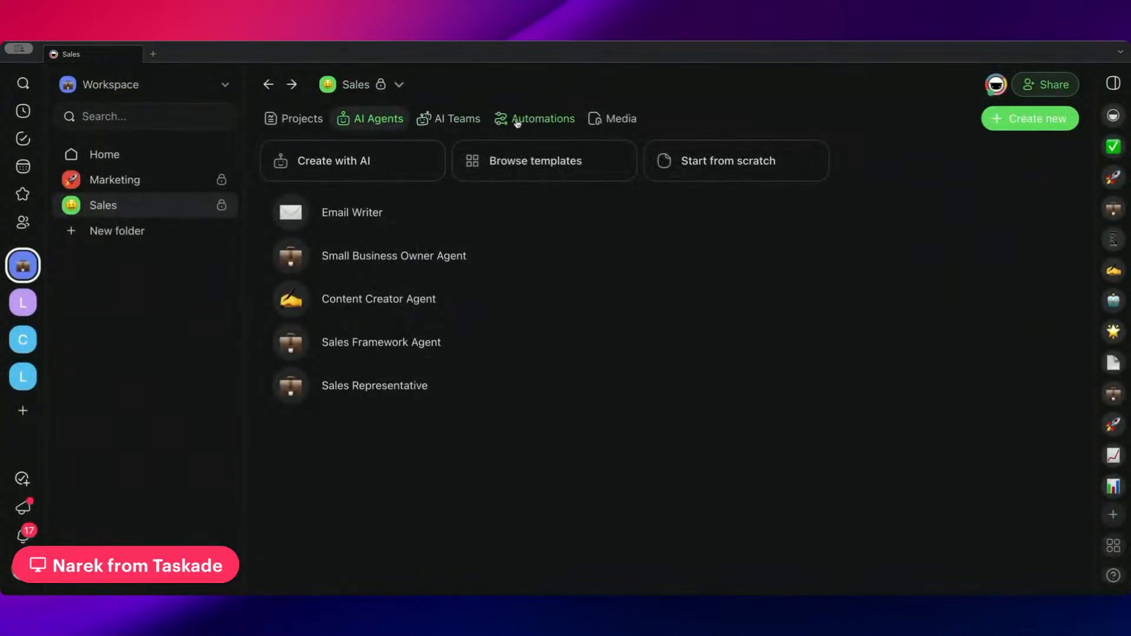
Open the Sales folder's Scheduled Reports automation and look for the Add Knowledge To Agent action among the available step actions
left_click(517, 122)
left_click(547, 230)
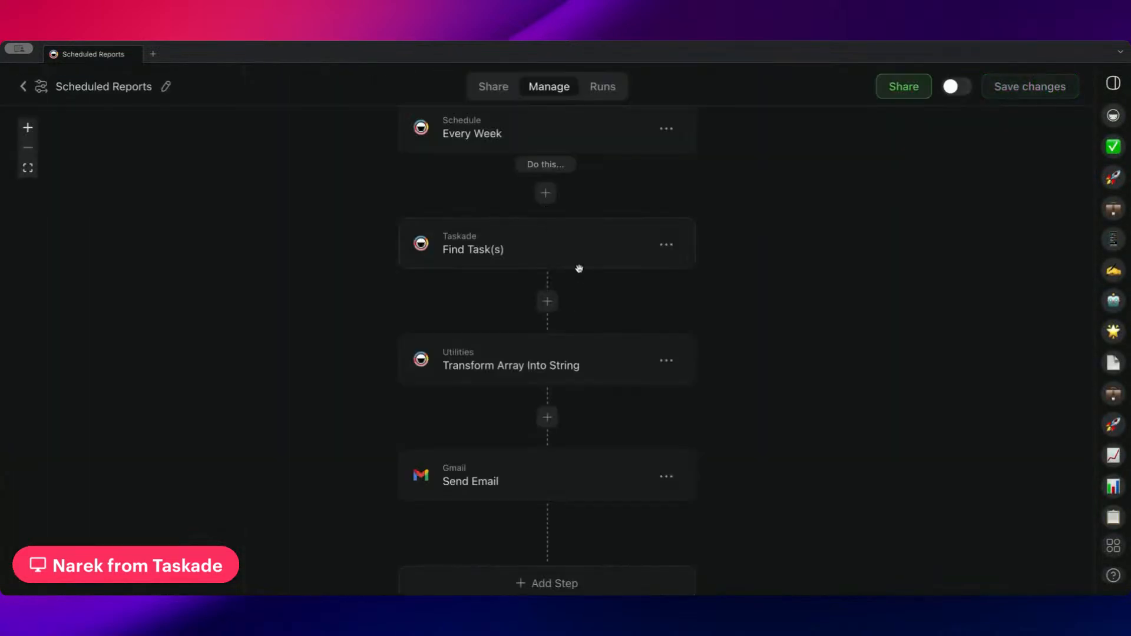
scroll(578, 267, "down", 3)
left_click(543, 475)
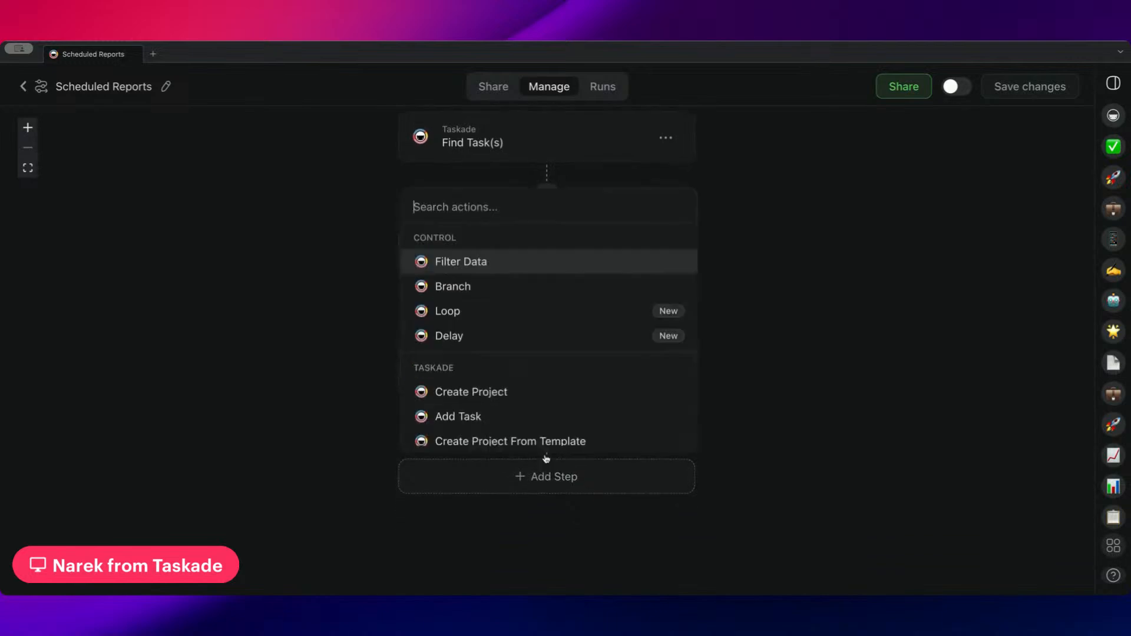
scroll(549, 321, "down", 2)
scroll(550, 323, "down", 5)
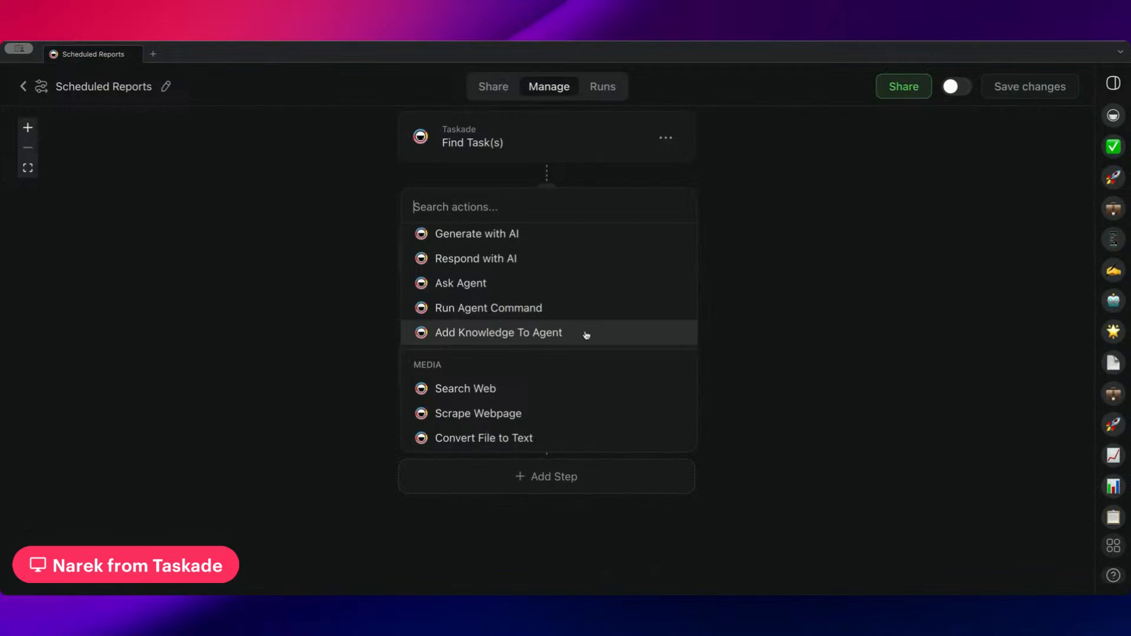
left_click(762, 192)
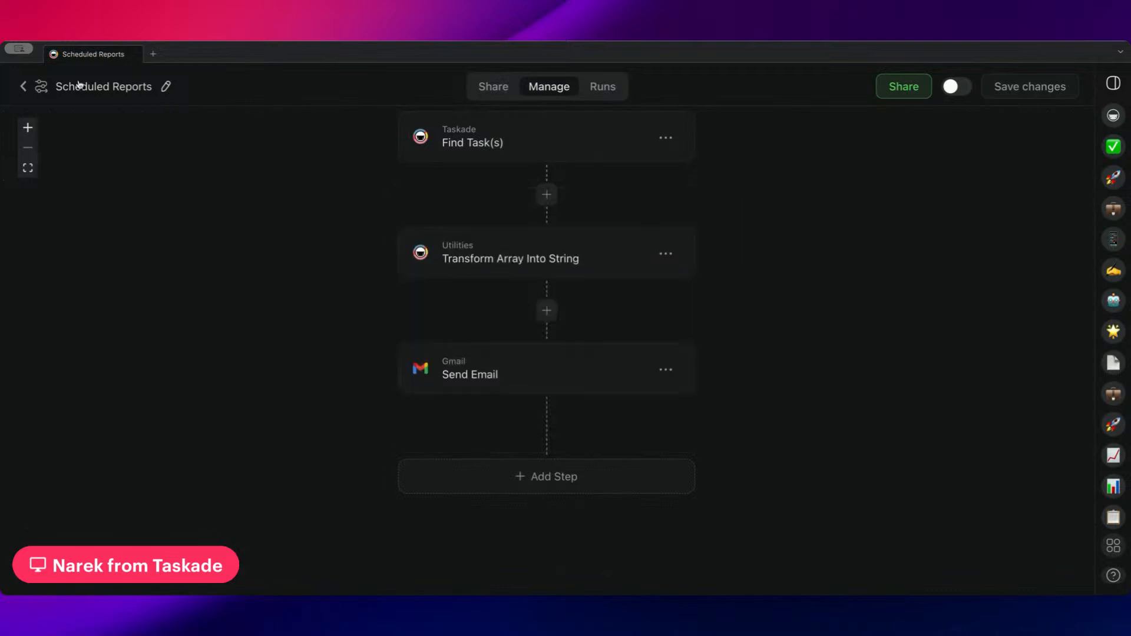
Open the Marketing folder's automation that posts to LinkedIn and creates a Twitter thread
left_click(23, 87)
scroll(707, 329, "down", 3)
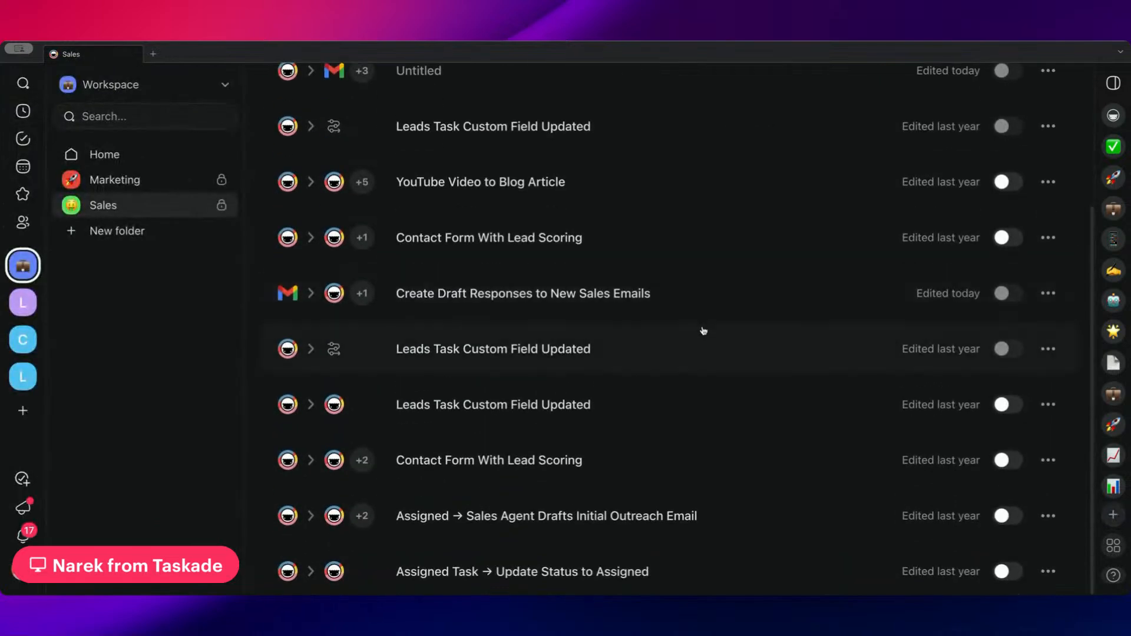
scroll(704, 330, "up", 3)
left_click(168, 180)
scroll(377, 236, "down", 1)
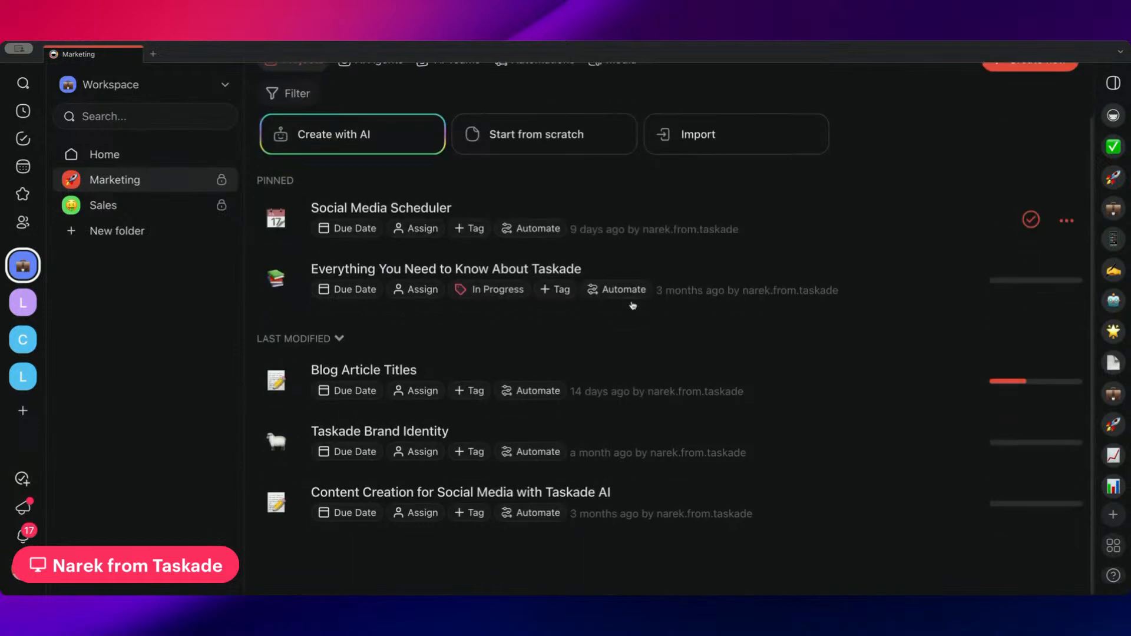
scroll(377, 236, "up", 1)
left_click(544, 118)
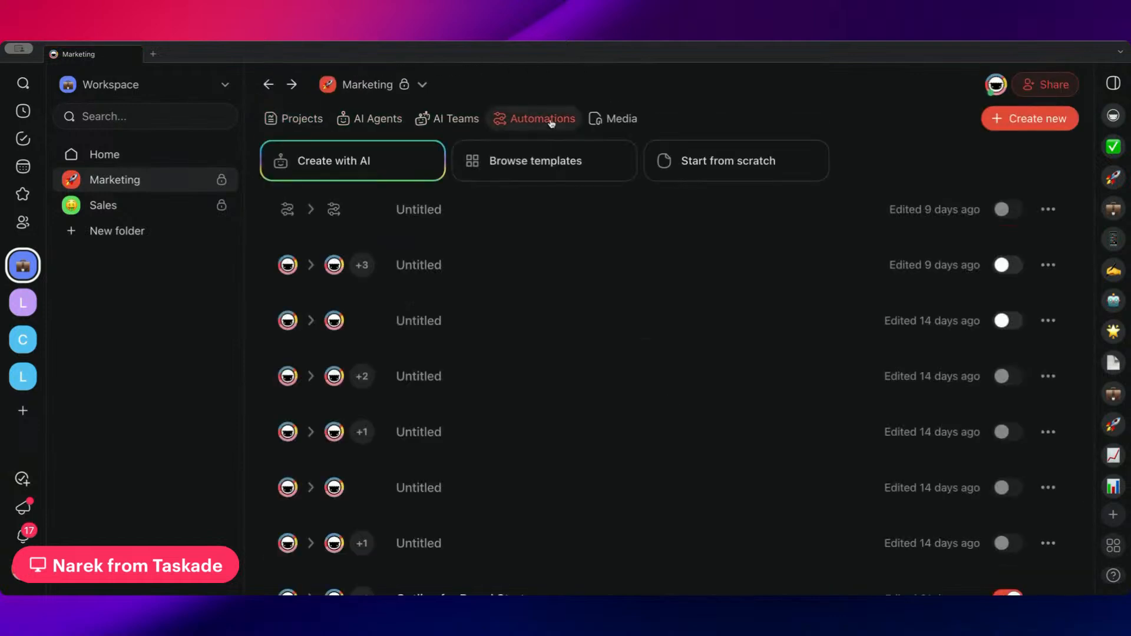
scroll(601, 247, "down", 8)
scroll(598, 277, "down", 6)
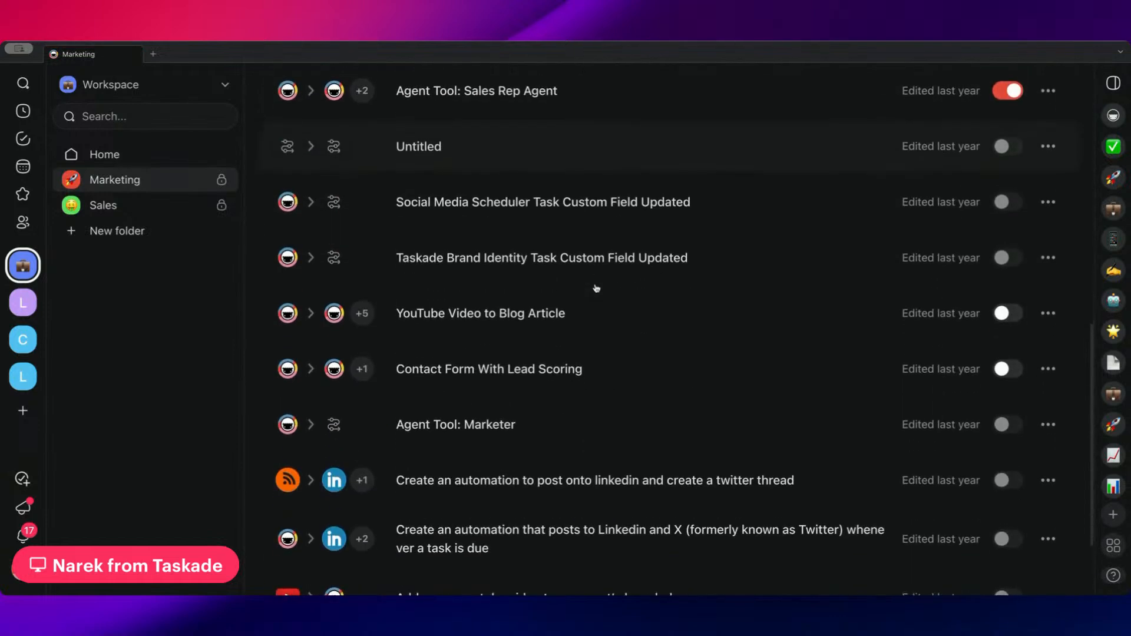
left_click(569, 420)
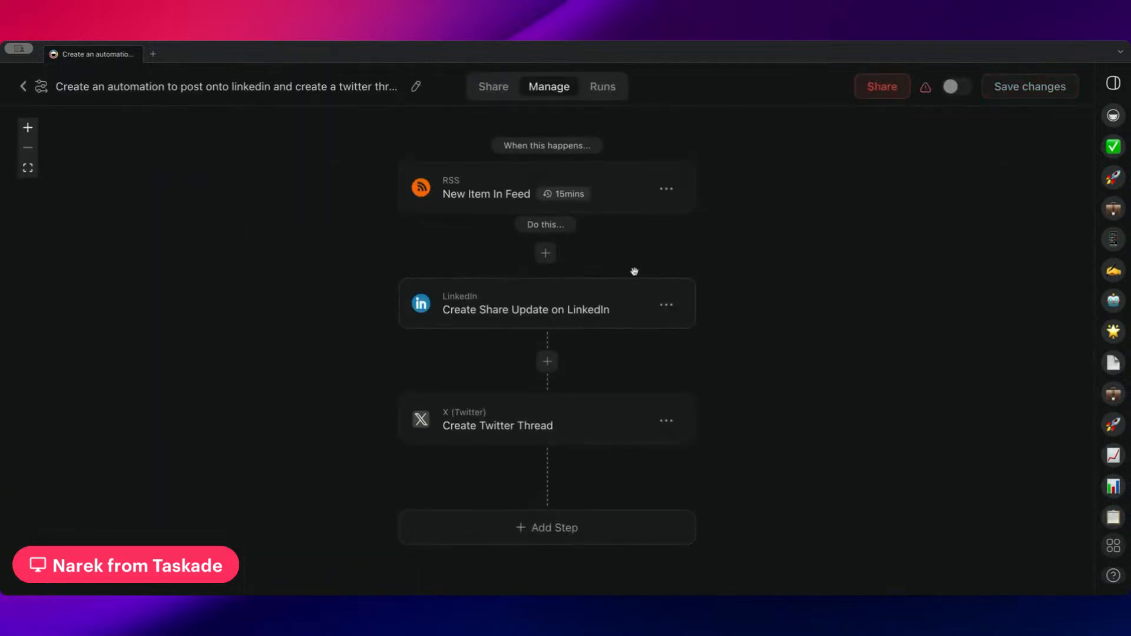
Insert an Add Knowledge To Agent step between the RSS New Item In Feed trigger and the LinkedIn step
scroll(601, 288, "up", 2)
left_click(539, 307)
scroll(511, 418, "down", 6)
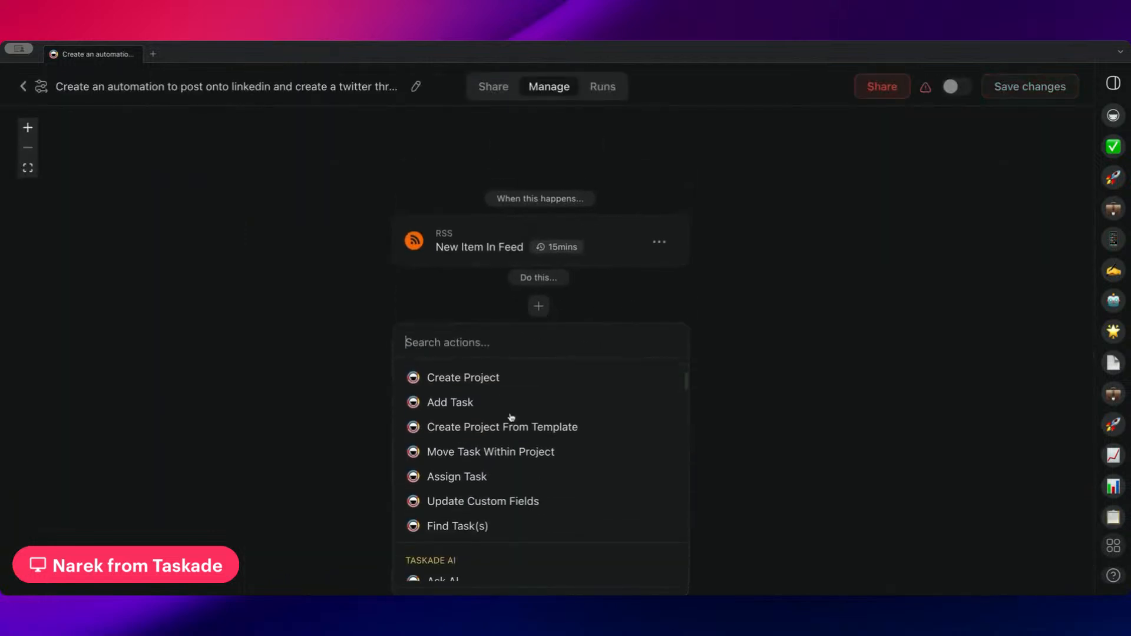
left_click(503, 455)
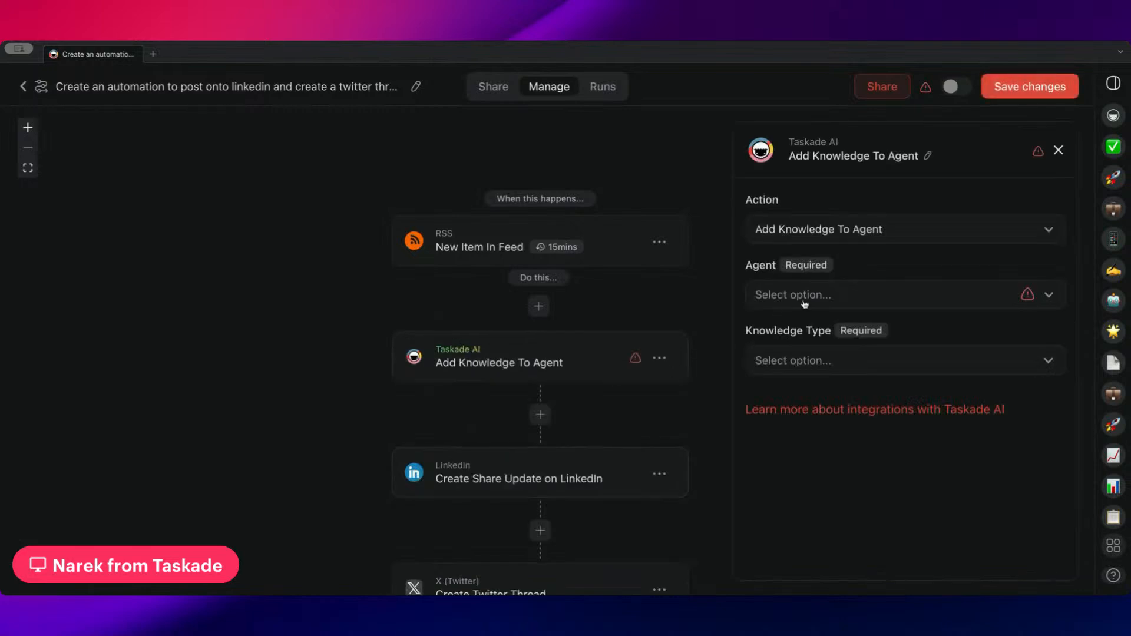
Set the Add Knowledge To Agent step to Website Link with the RSS item's link as URL, and leave the automation without saving
left_click(860, 297)
left_click(863, 298)
left_click(846, 361)
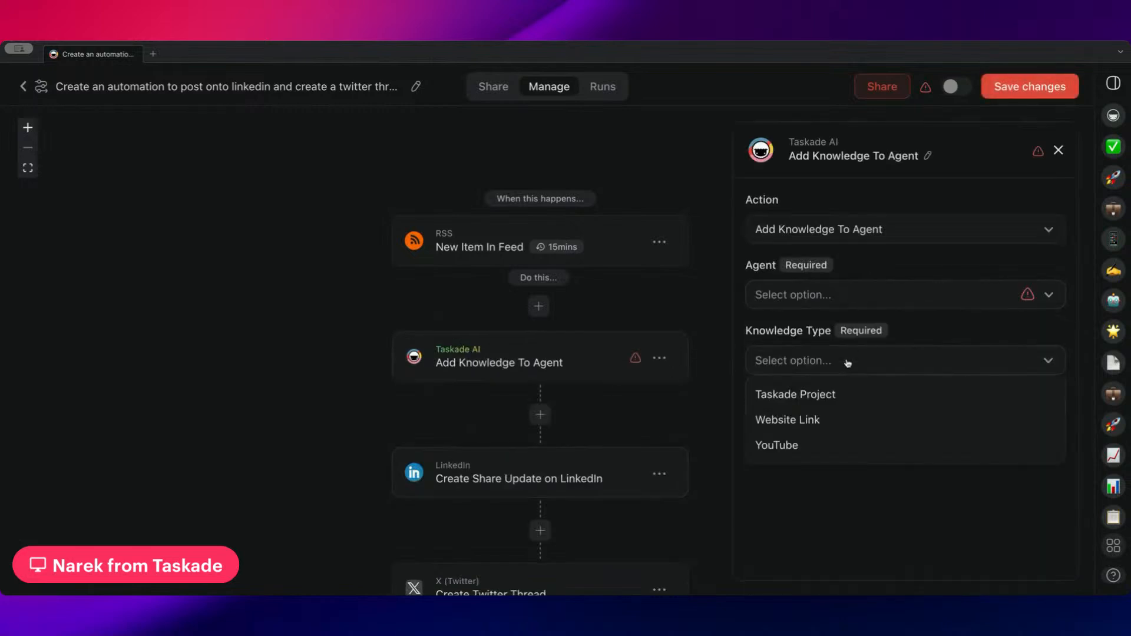
left_click(818, 420)
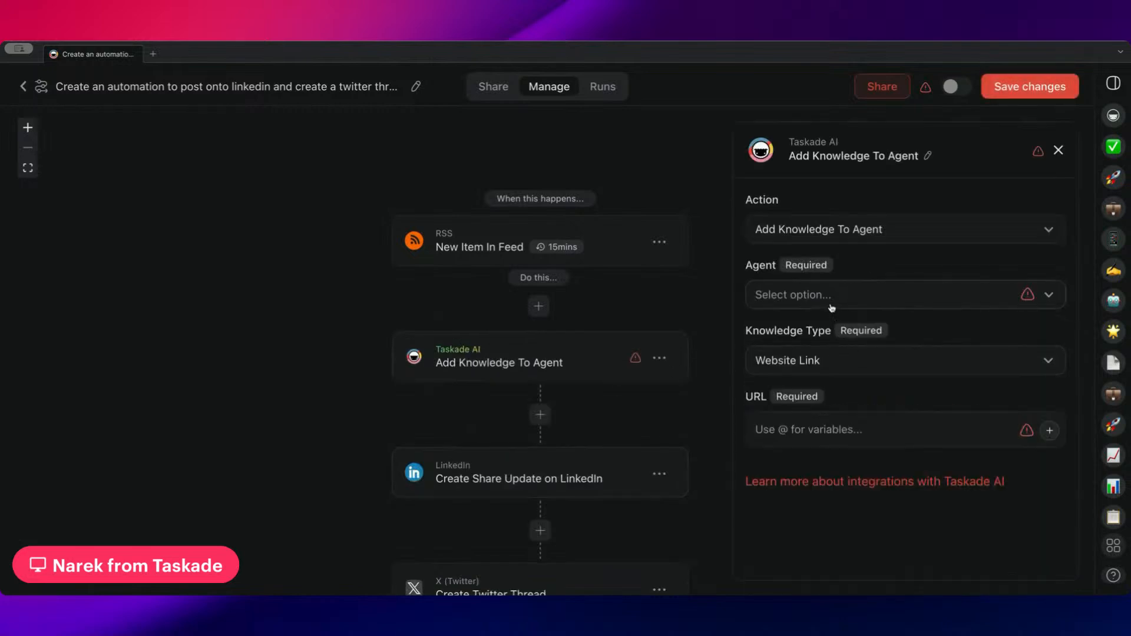
left_click(813, 441)
type("@")
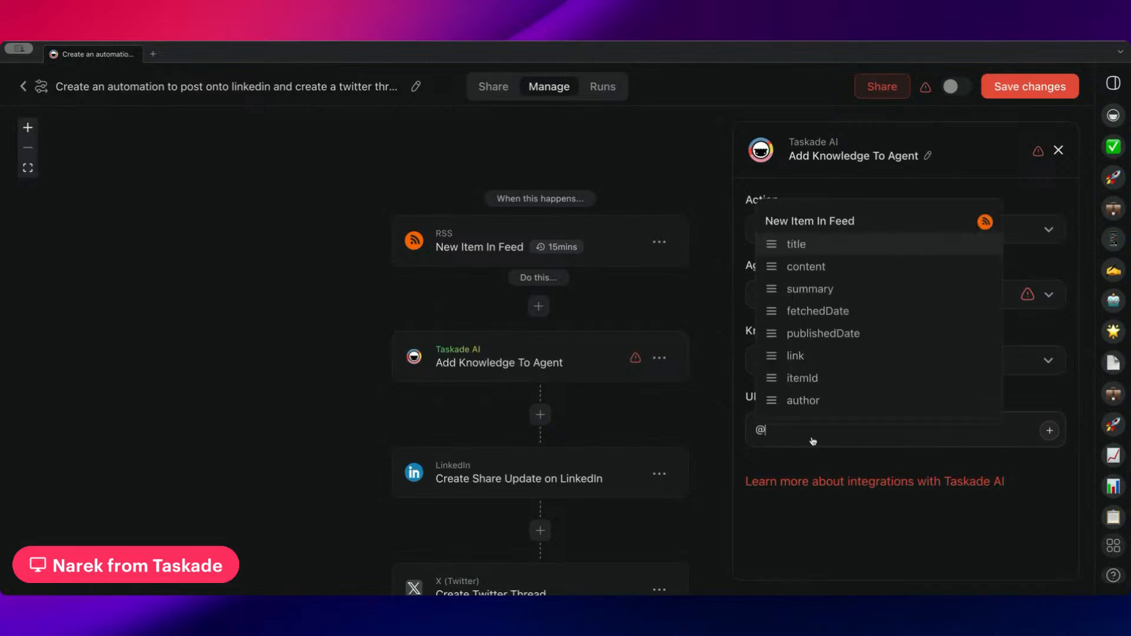
left_click(841, 356)
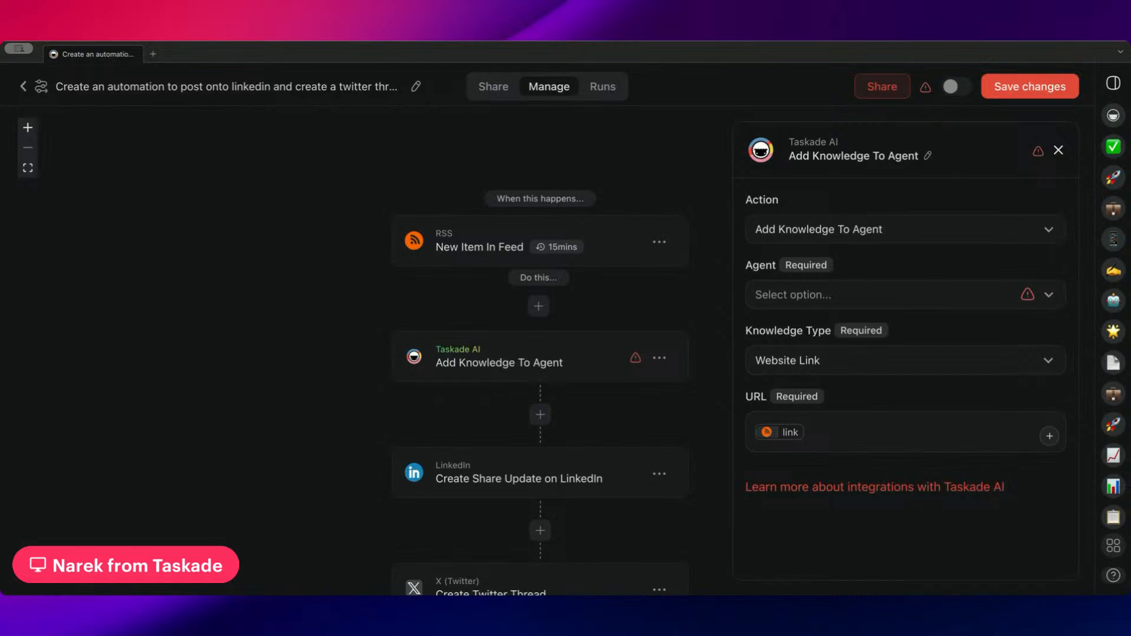
left_click(23, 87)
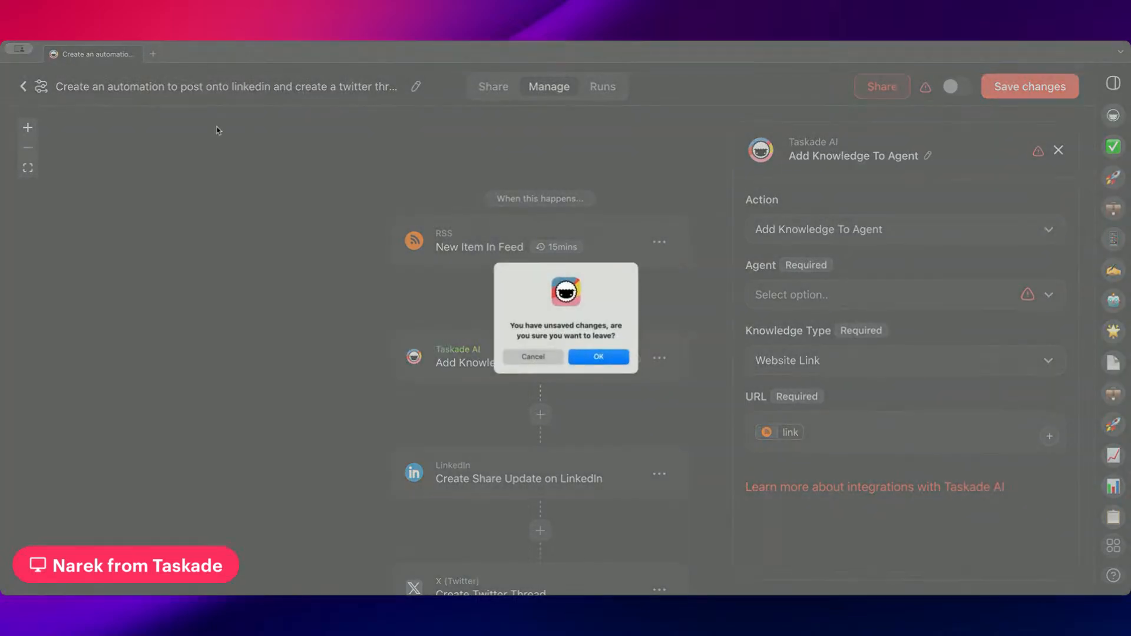
key("Return")
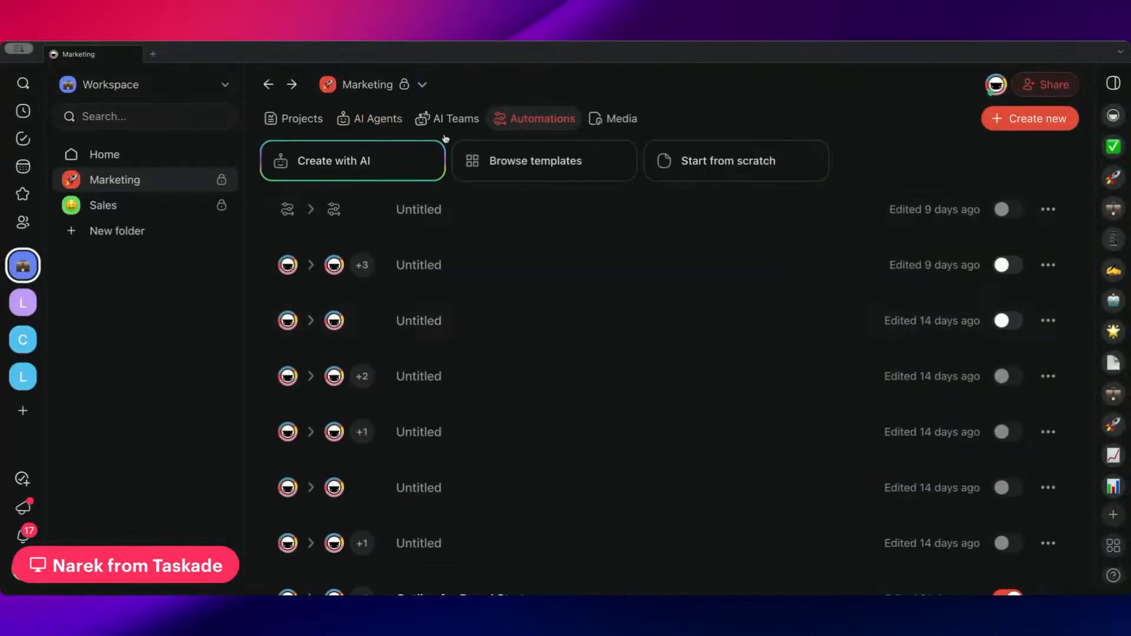
left_click(420, 85)
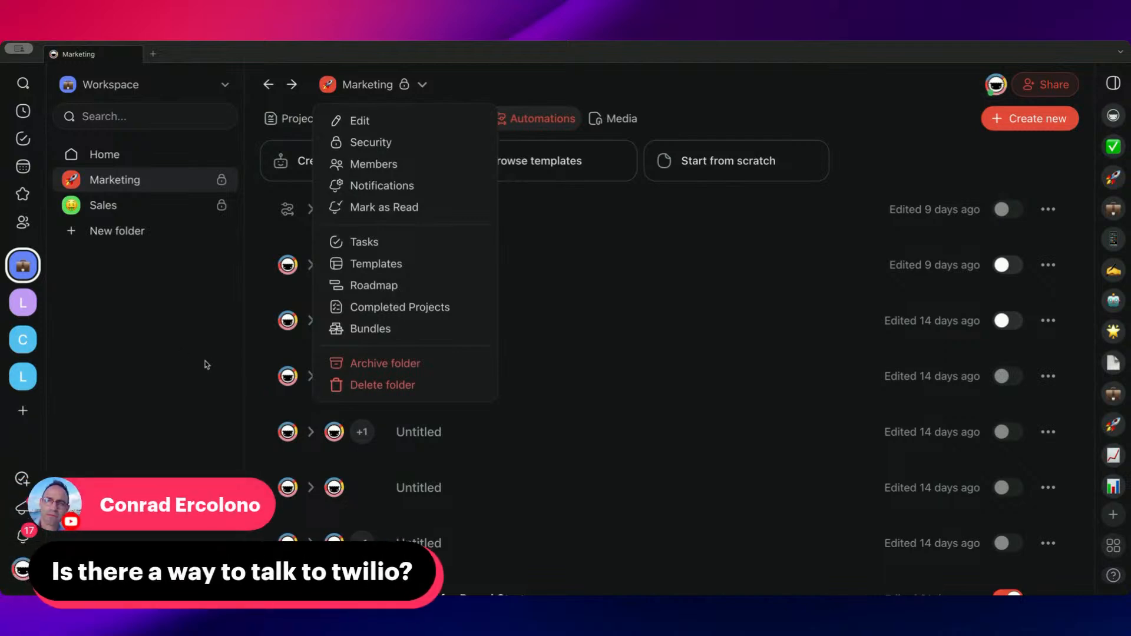
left_click(540, 237)
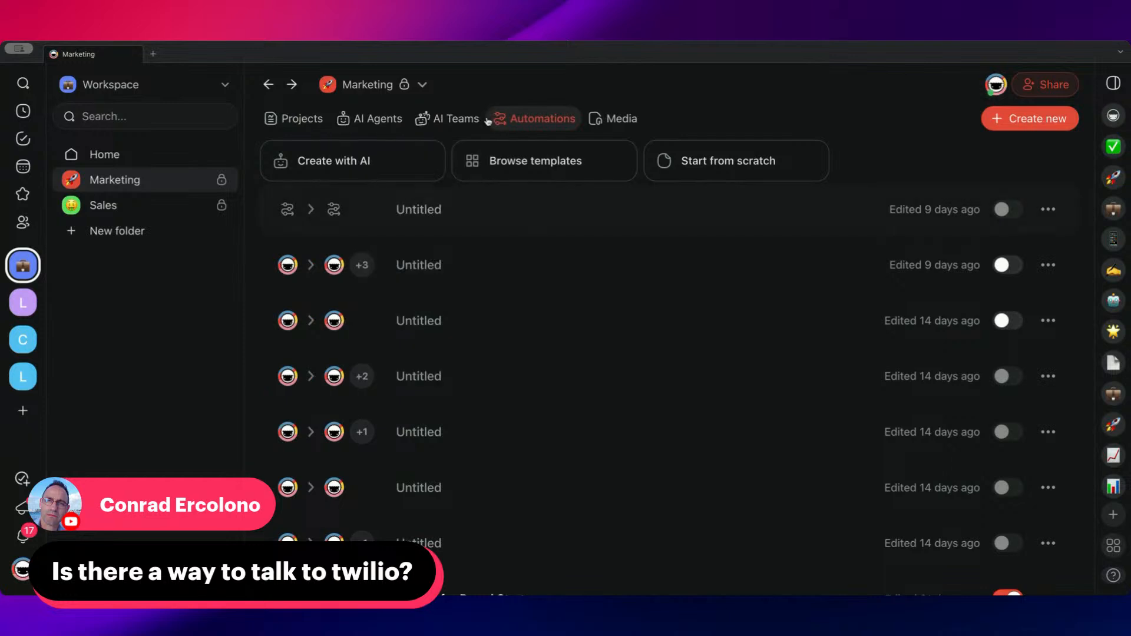
Open the first Untitled automation in the Marketing folder and add a Twilio Send SMS step
left_click(483, 218)
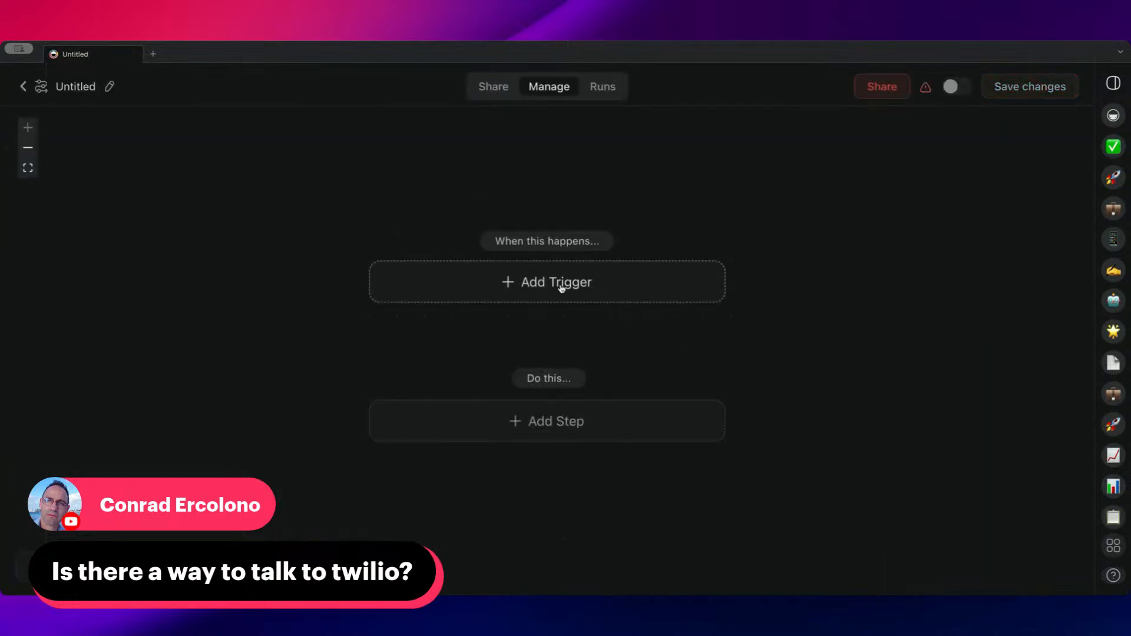
left_click(546, 415)
scroll(526, 300, "down", 5)
scroll(529, 299, "down", 15)
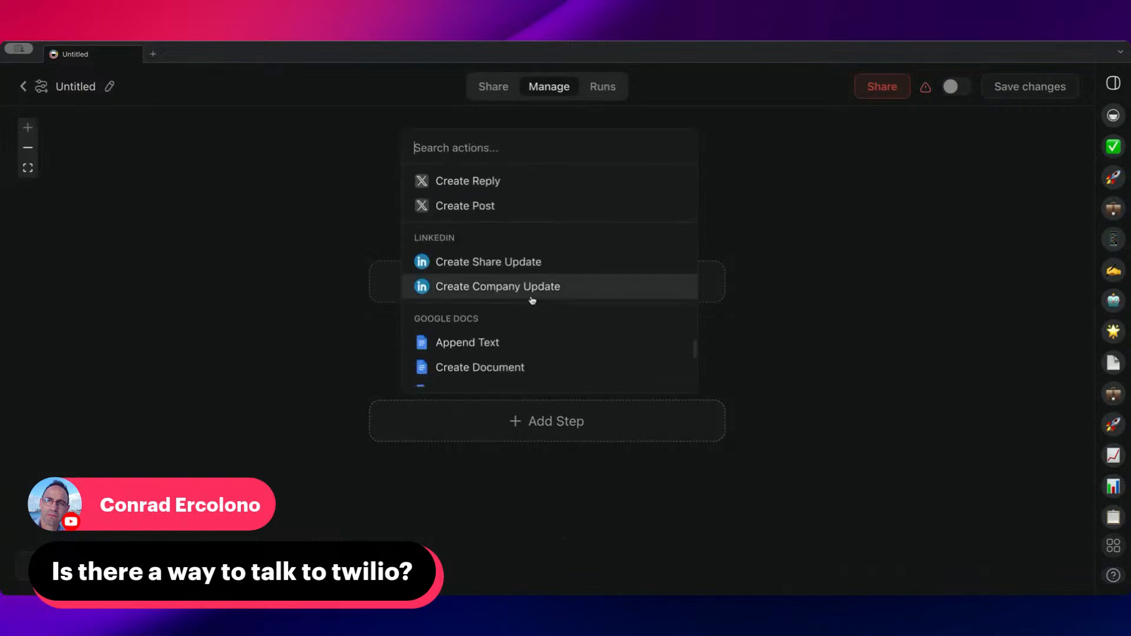
scroll(530, 302, "down", 15)
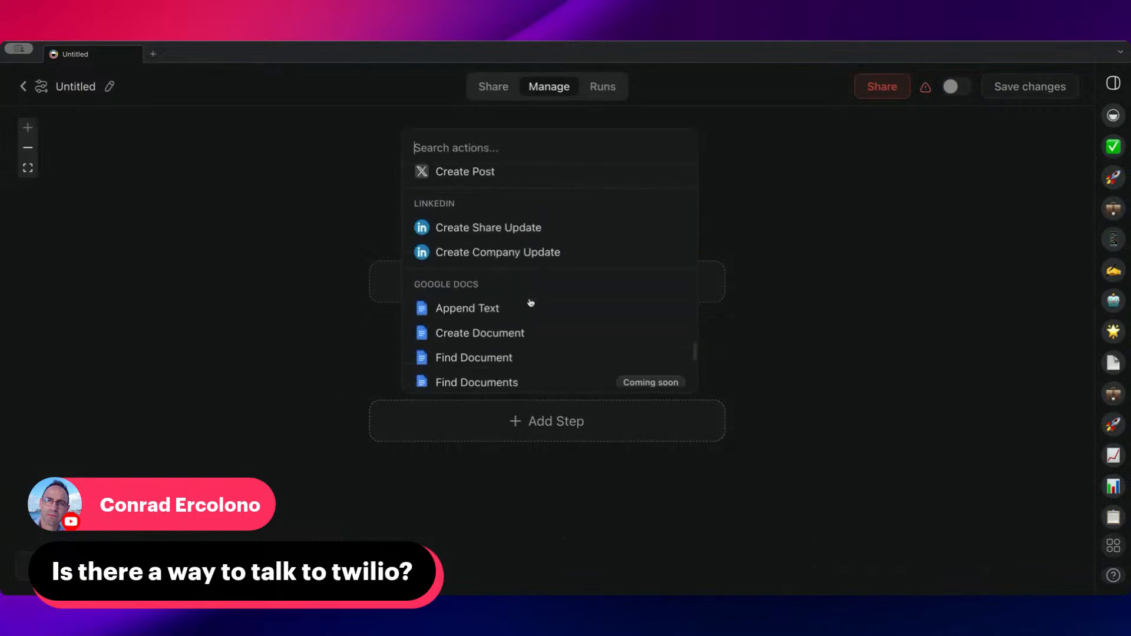
scroll(530, 302, "down", 5)
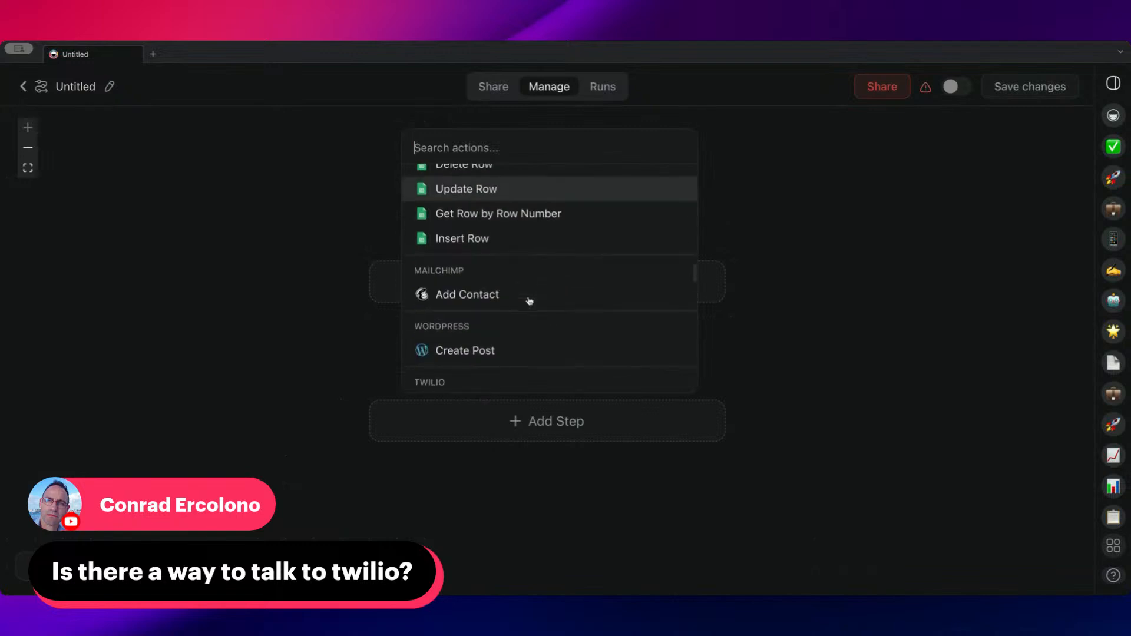
left_click(516, 239)
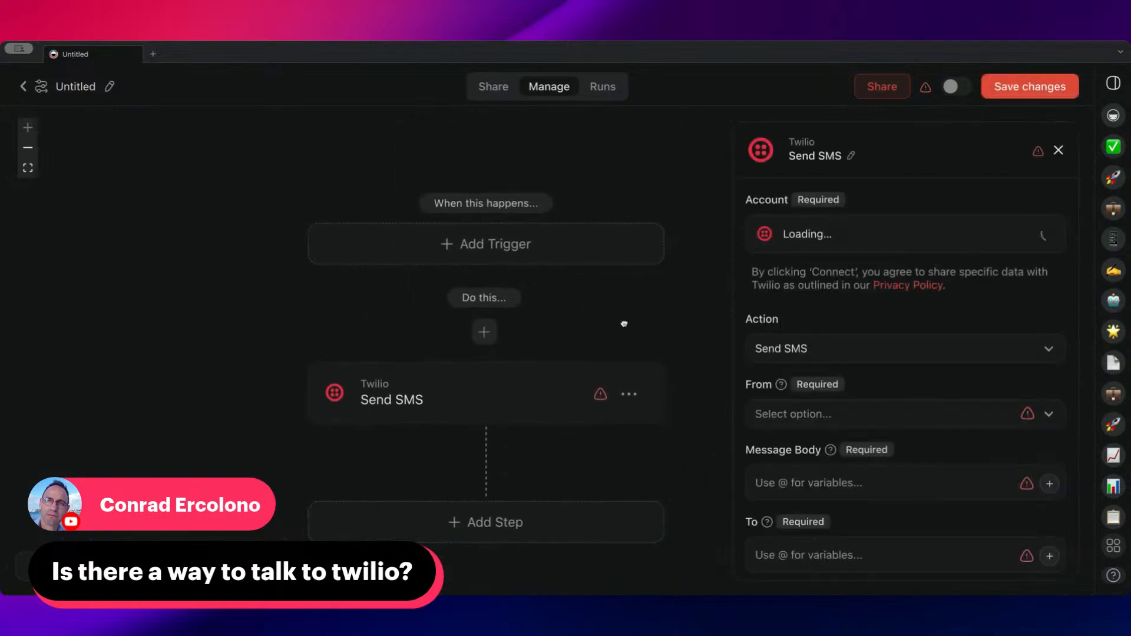
Add a Send HTTP Request step after the Twilio Send SMS step
left_click(428, 471)
scroll(436, 358, "down", 8)
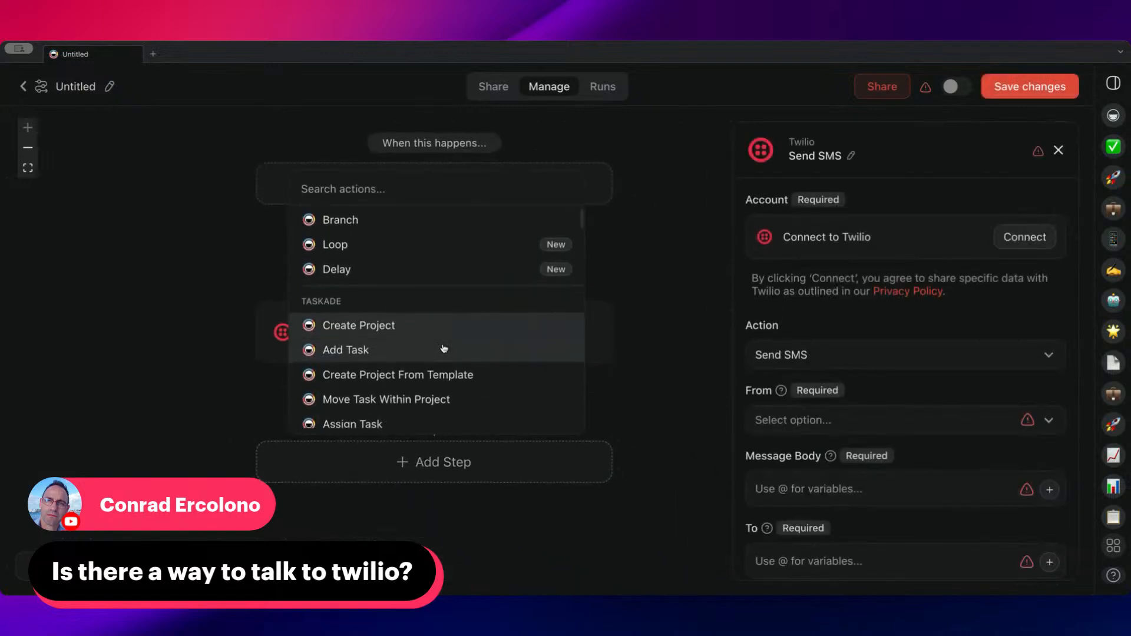
scroll(444, 355, "down", 5)
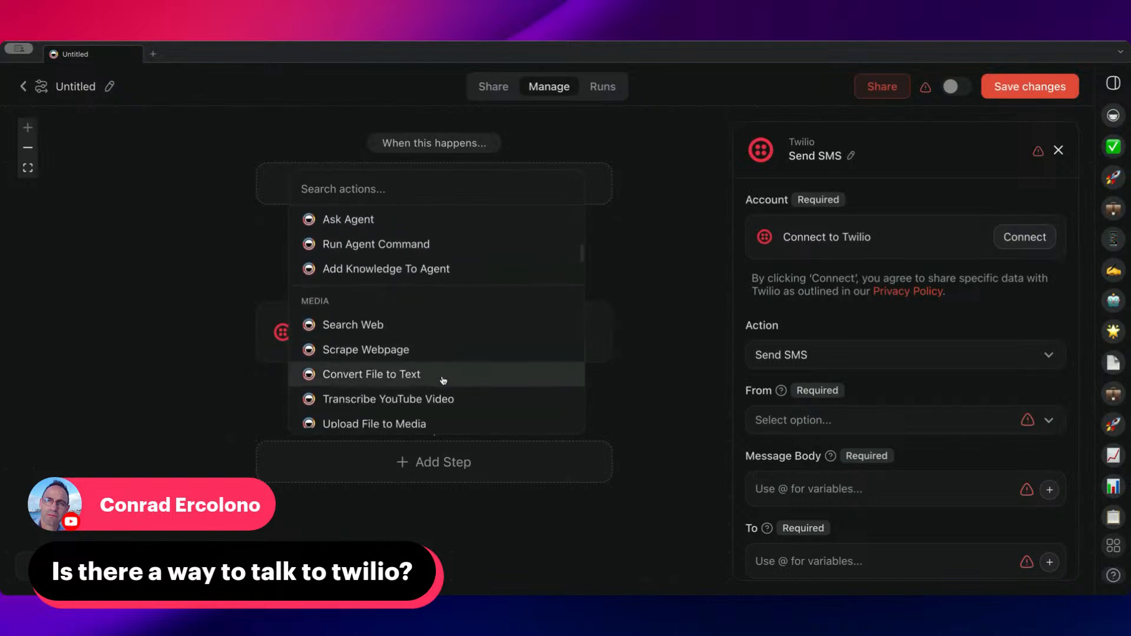
left_click(425, 315)
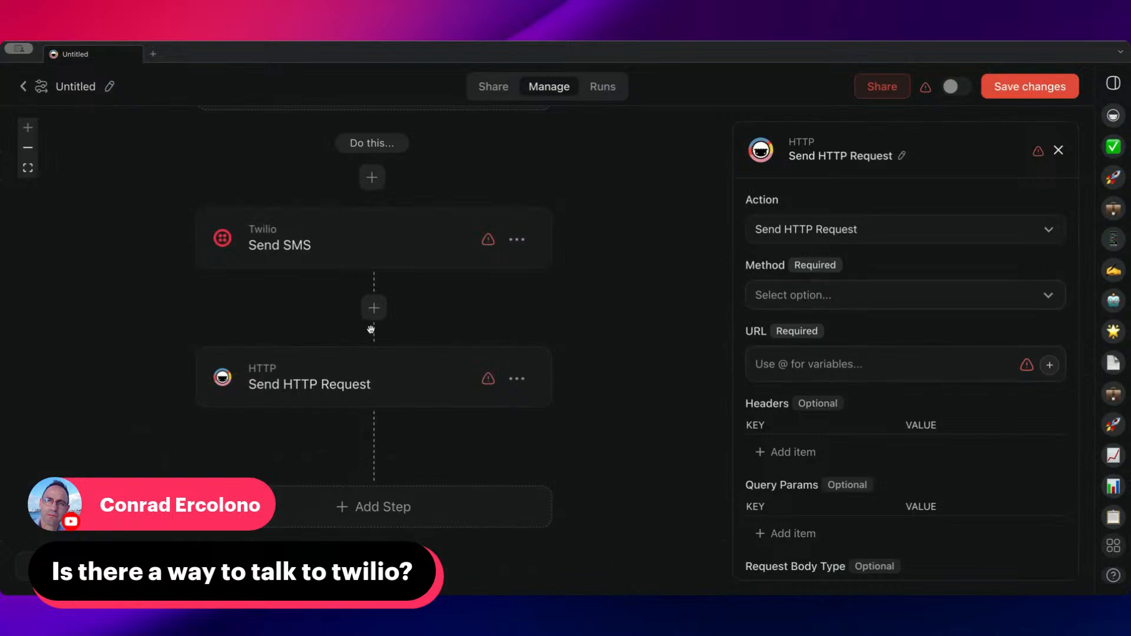
Set the automation's trigger to Agent Tool
scroll(598, 361, "down", 1)
scroll(598, 383, "up", 5)
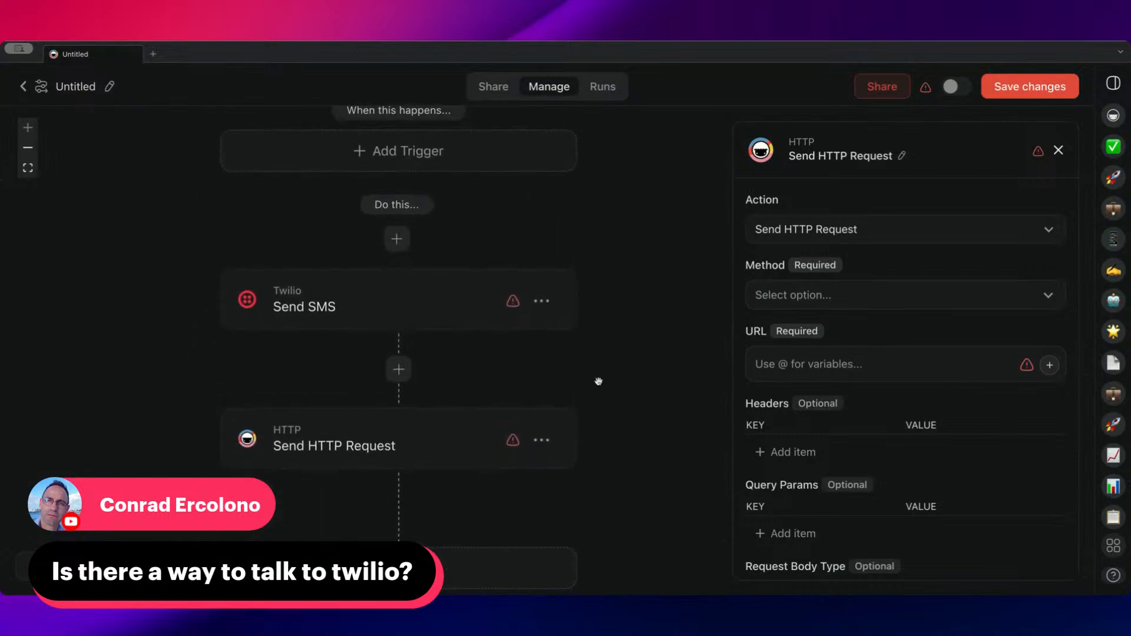
left_click_drag(575, 444, 606, 430)
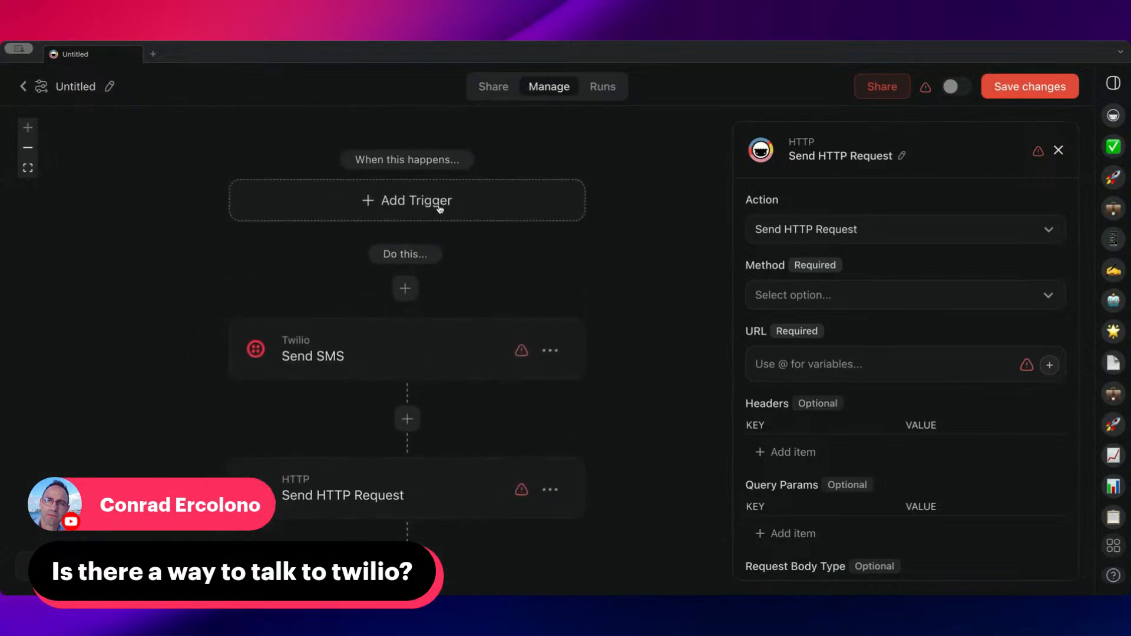
left_click(406, 206)
left_click(330, 327)
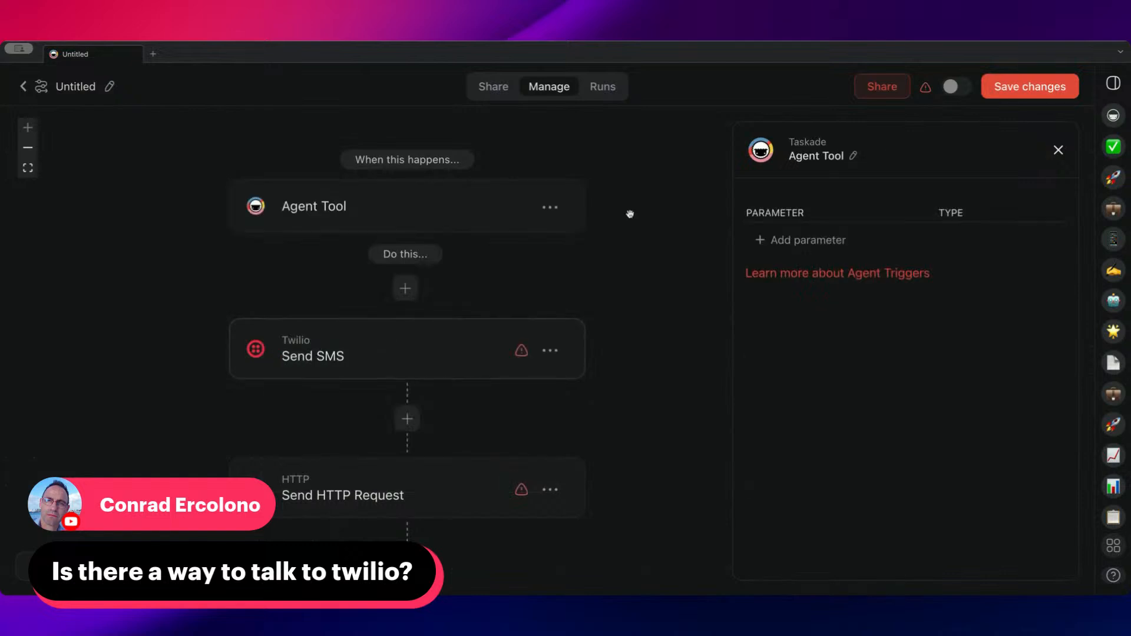
Rename the automation as "Send Info with Twilio" and save the changes
left_click(110, 86)
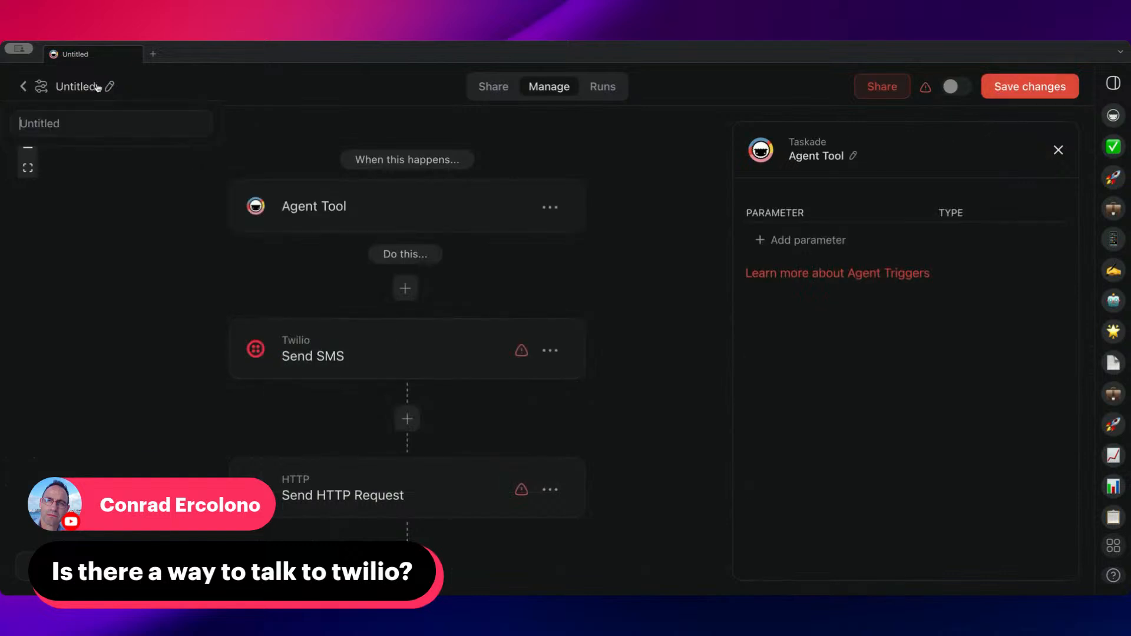
type("Twil")
key("BackSpace")
key("BackSpace")
key("BackSpace")
key("BackSpace")
type("Sned in")
key("BackSpace")
key("BackSpace")
key("BackSpace")
key("BackSpace")
key("BackSpace")
key("BackSpace")
type("end in")
key("BackSpace")
key("BackSpace")
key("BackSpace")
type("Info with Twilio")
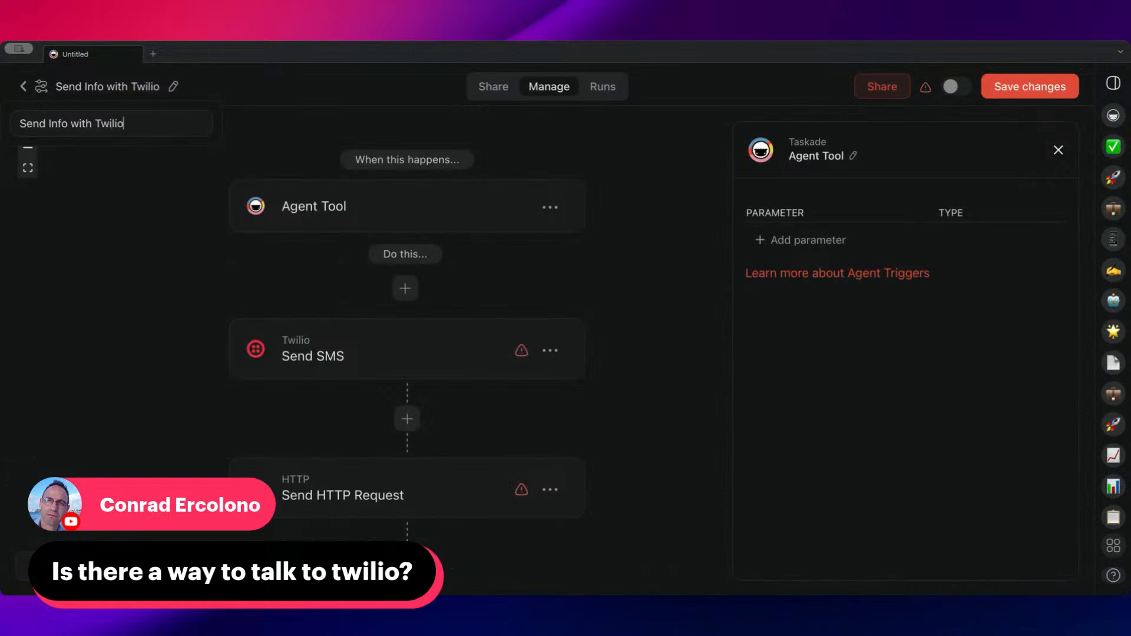
left_click(1034, 87)
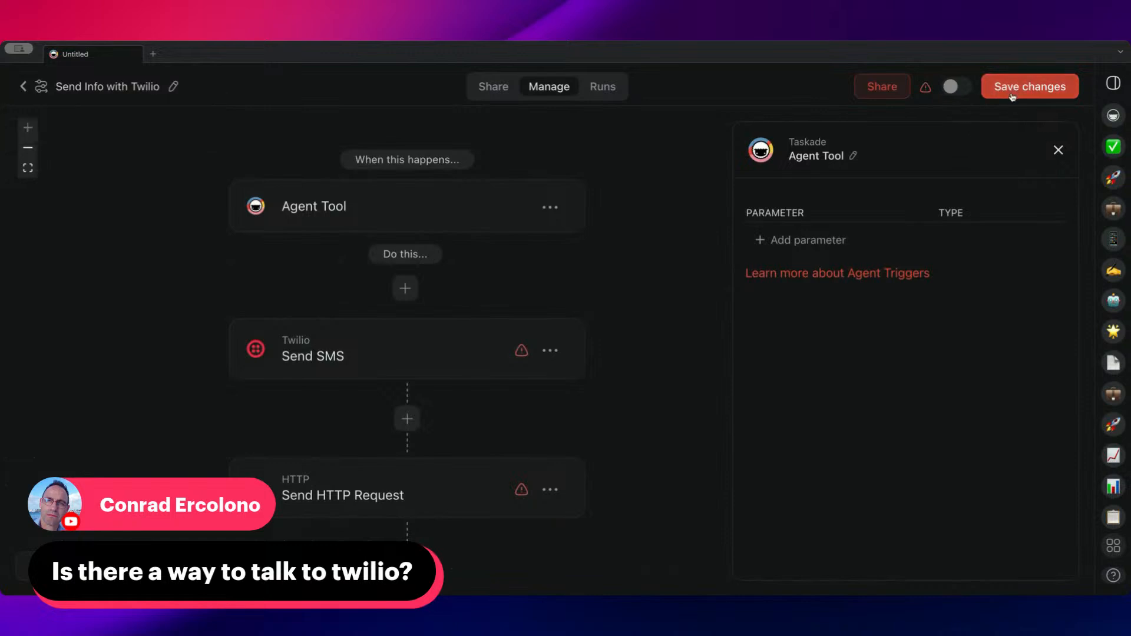
left_click(1011, 94)
Review the settings of the Send SMS and Send HTTP Request steps, and return to the Marketing folder's automation list
scroll(565, 285, "down", 2)
left_click(451, 259)
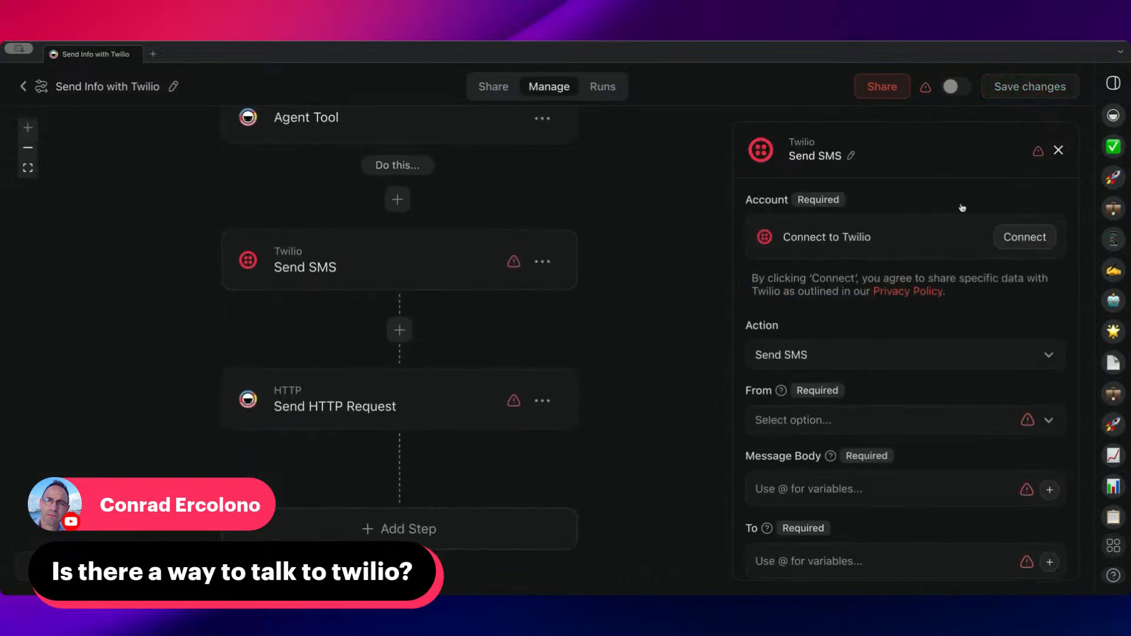
left_click(538, 392)
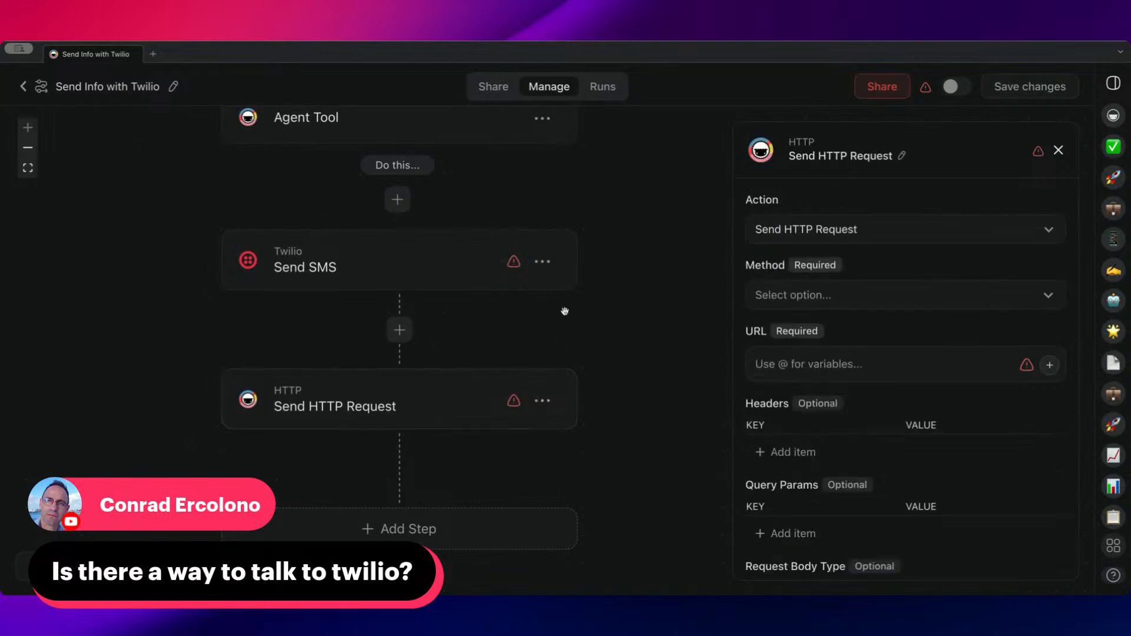
left_click(23, 86)
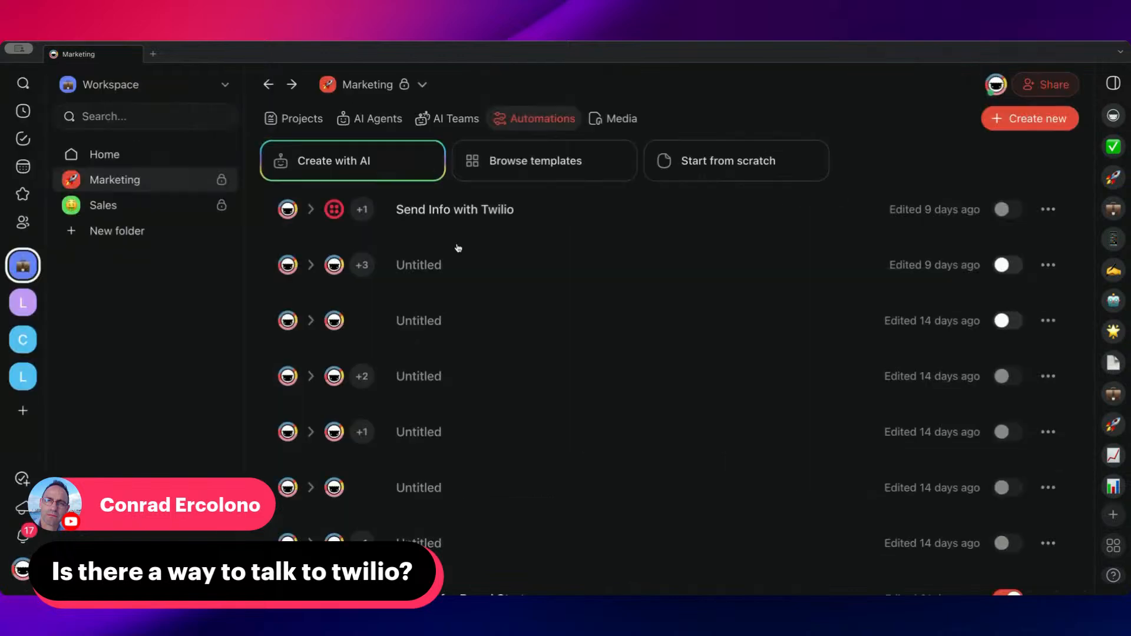
Open the GTD Assistant agent's tool settings, examine its enabled tools and the tools available to add, and close the agent
left_click(380, 122)
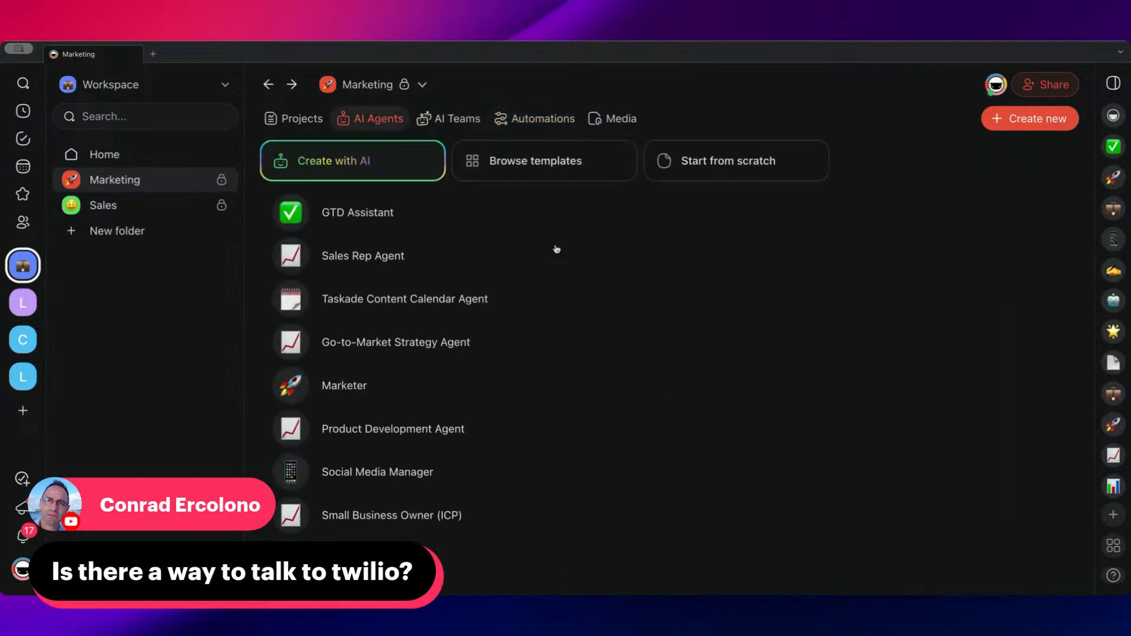
left_click(482, 220)
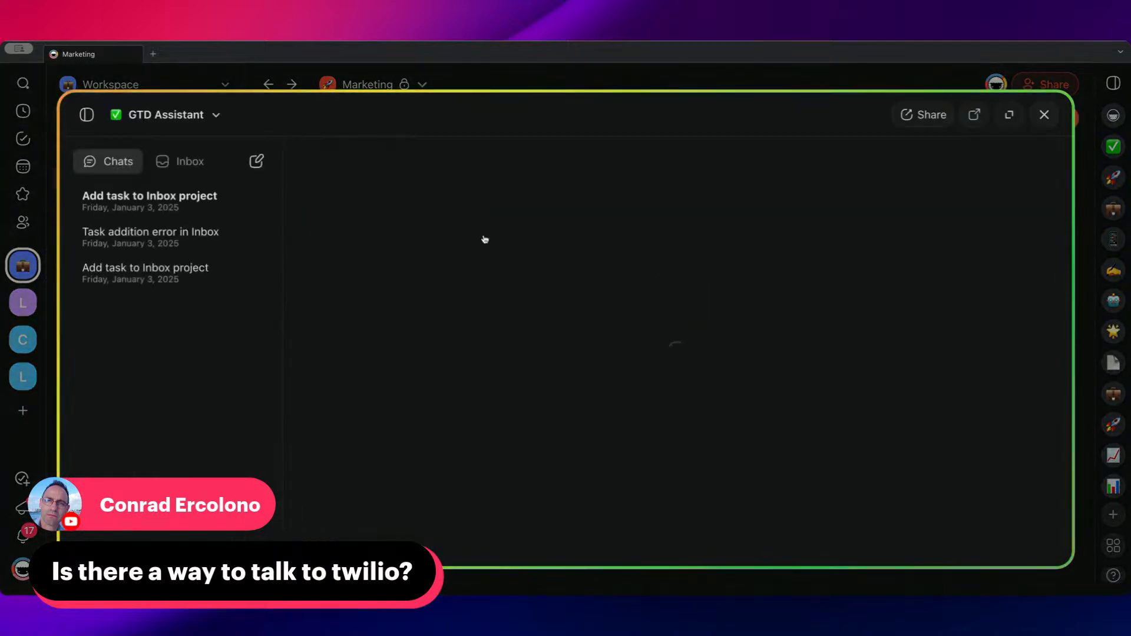
left_click(216, 115)
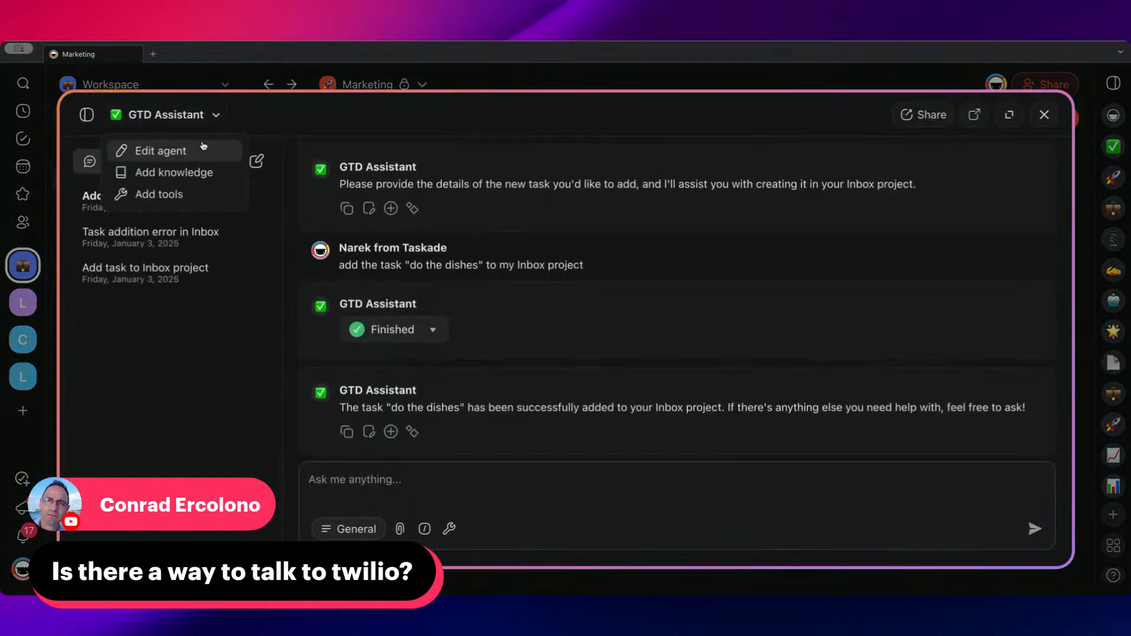
left_click(191, 193)
scroll(530, 324, "down", 5)
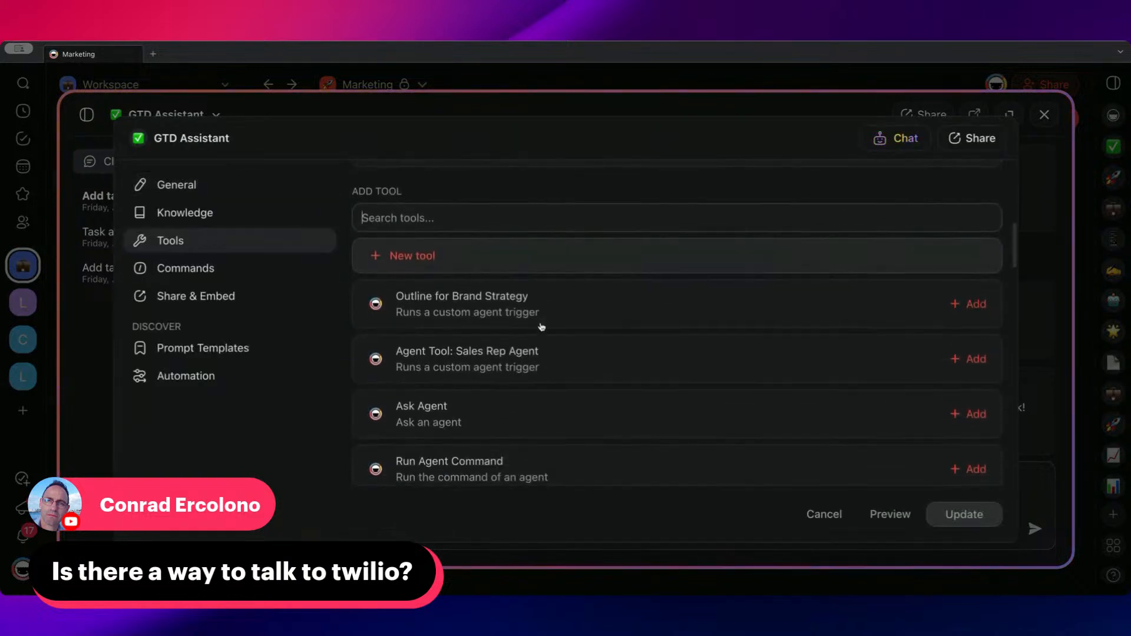
scroll(545, 315, "down", 2)
scroll(513, 316, "up", 4)
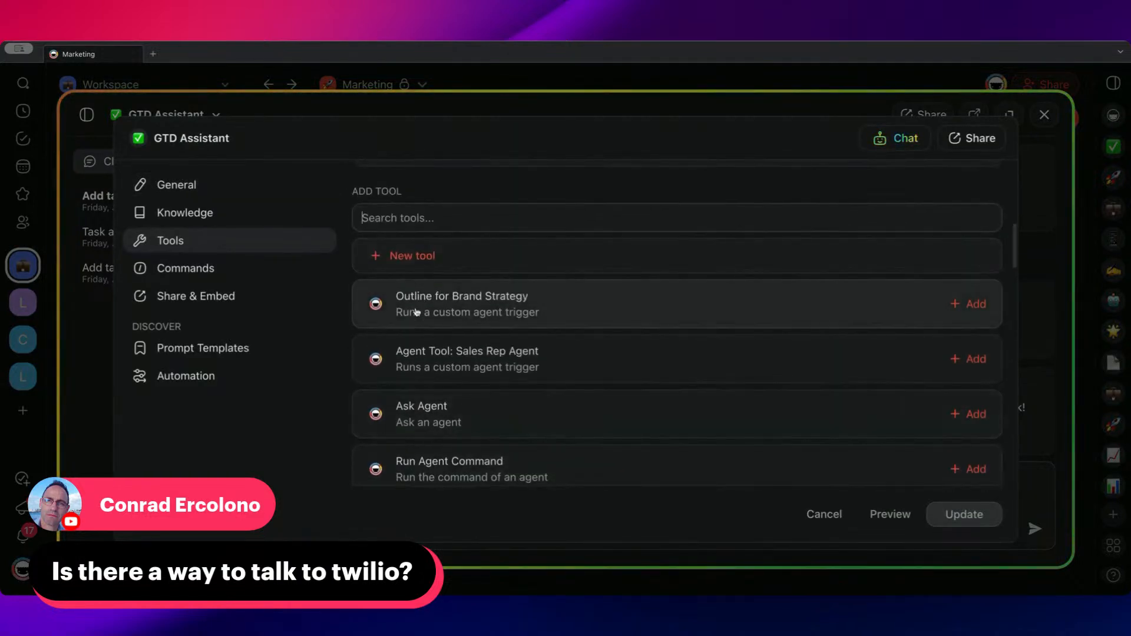
scroll(495, 352, "down", 3)
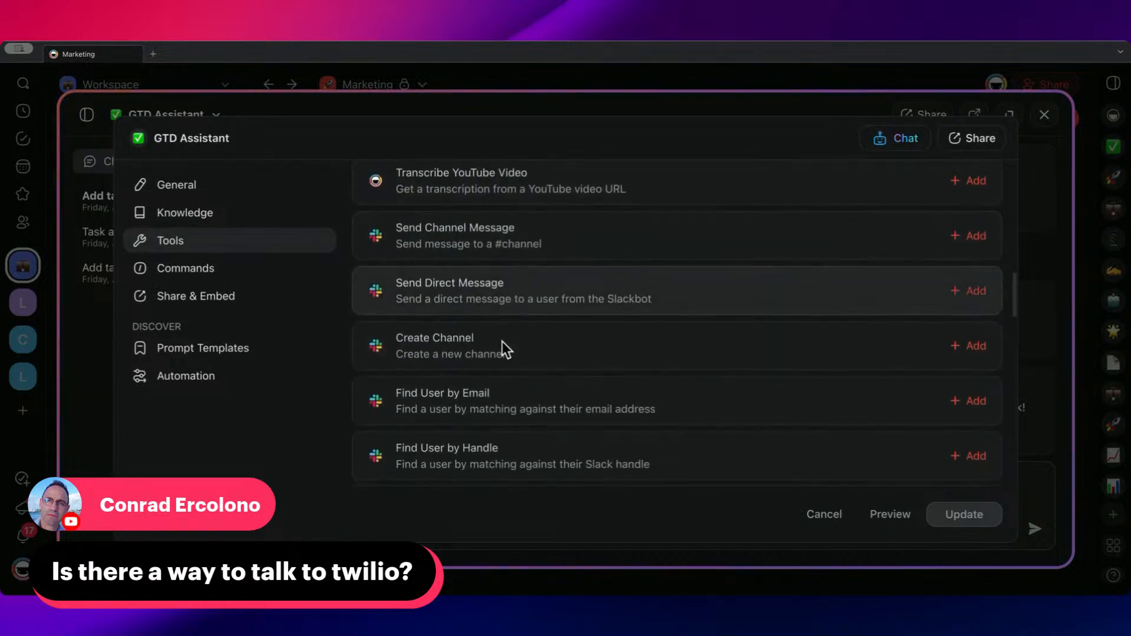
scroll(504, 348, "up", 5)
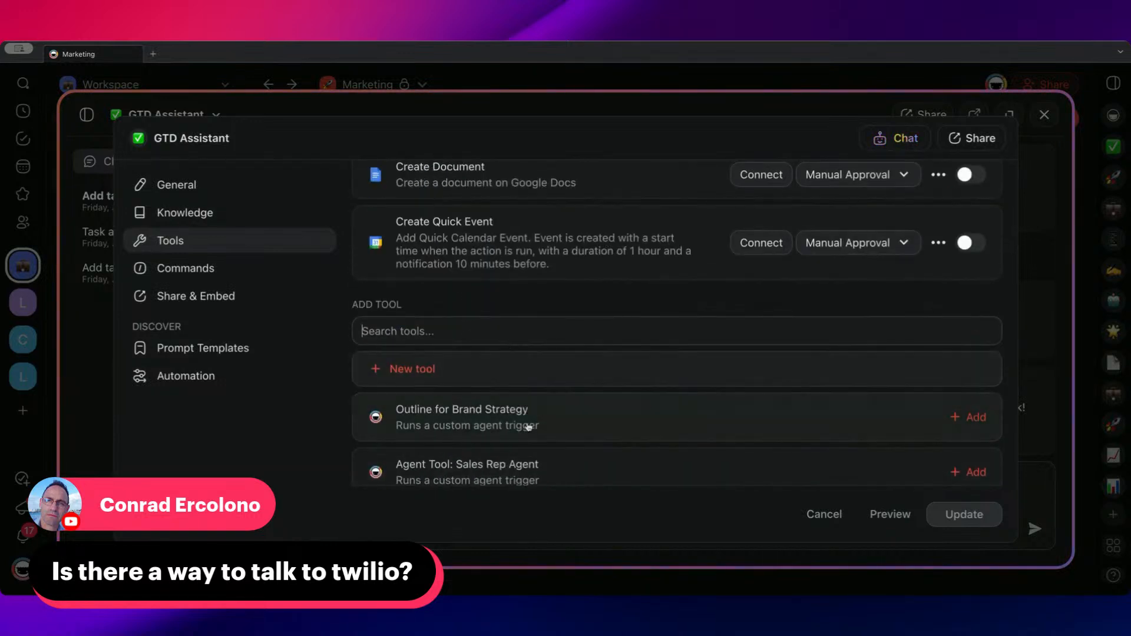
scroll(624, 307, "up", 5)
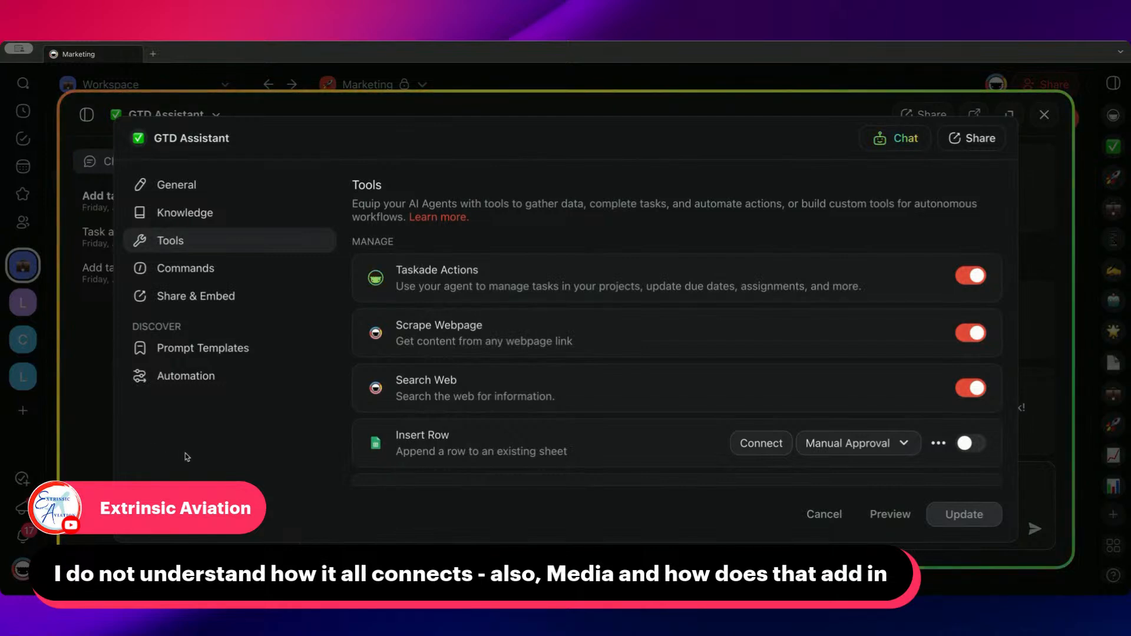
left_click(574, 87)
left_click(588, 82)
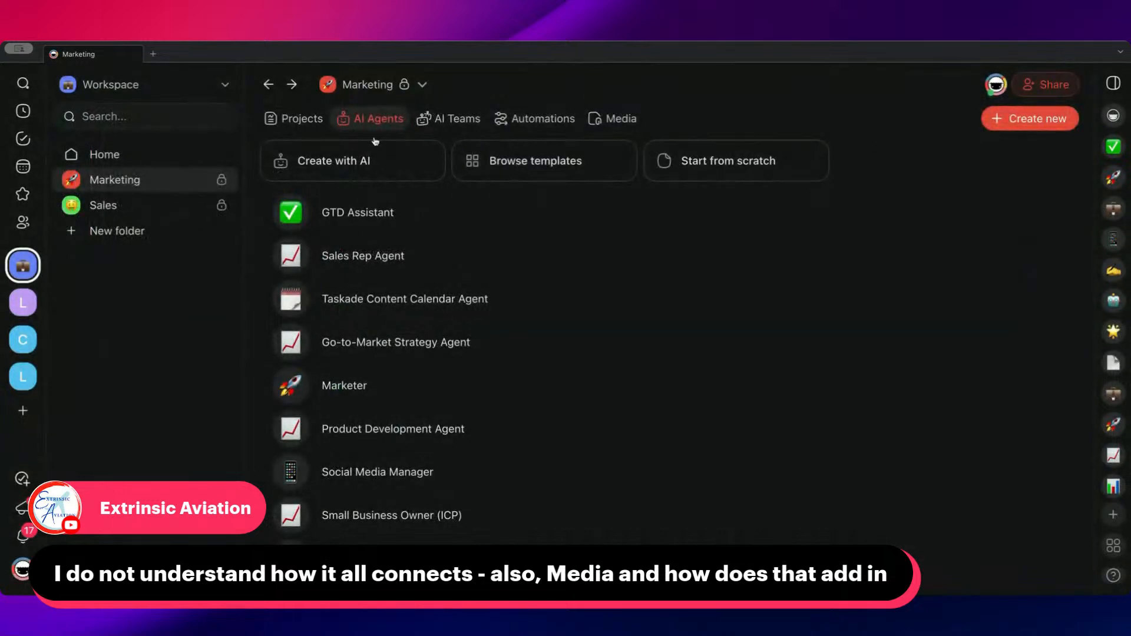
Open the Marketing folder's list of projects
left_click(301, 122)
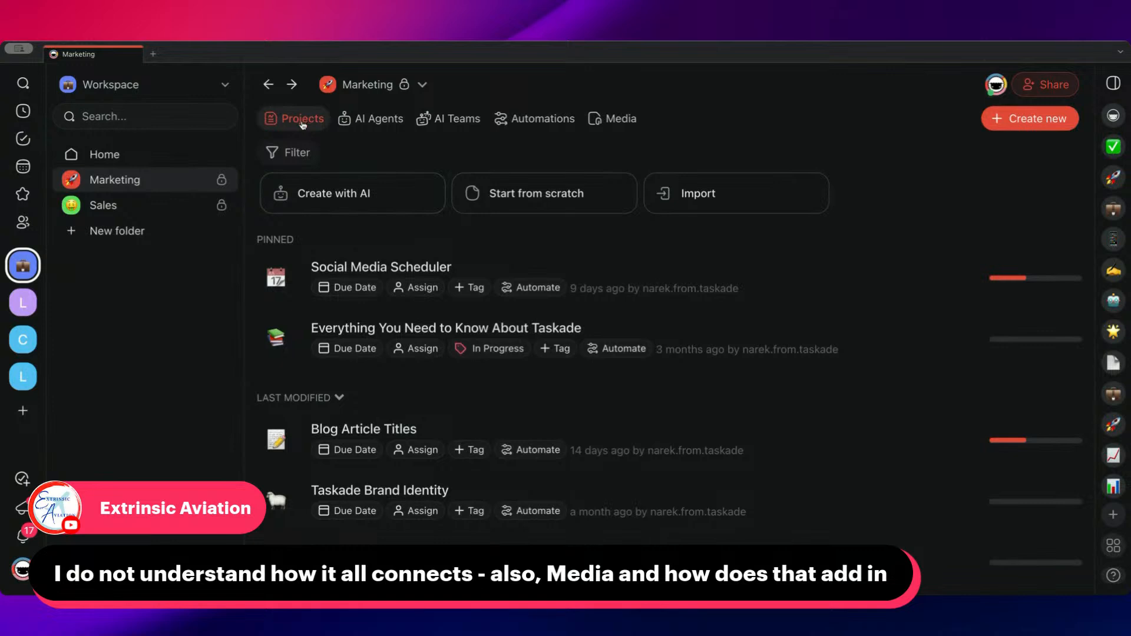
Look through the Marketing folder's AI agents, AI teams, automations and media files in turn
left_click(398, 120)
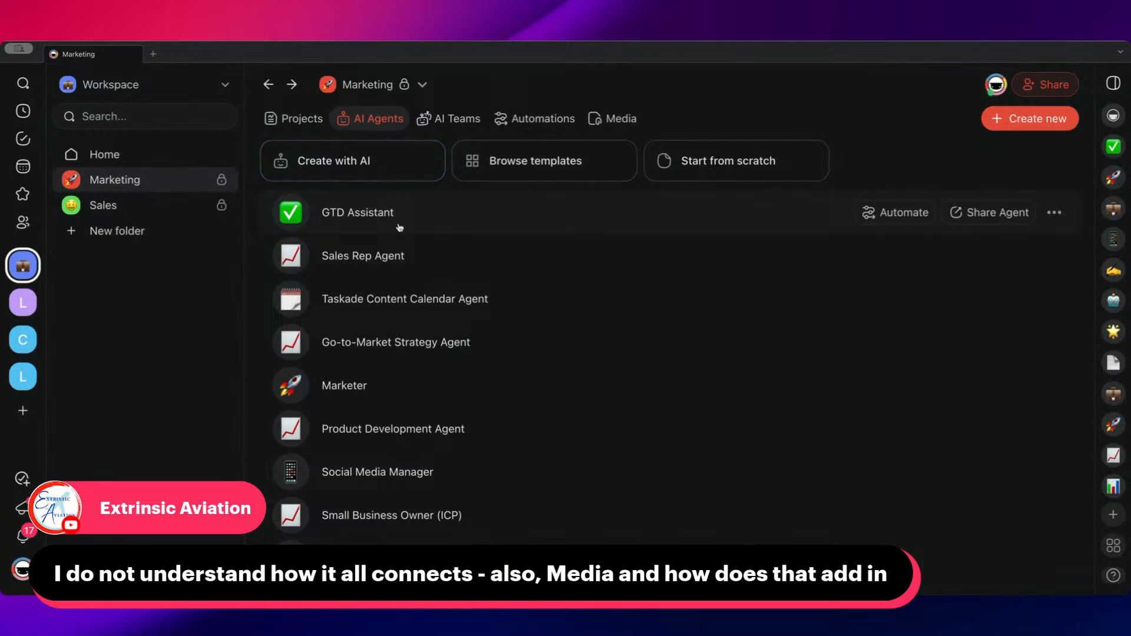
left_click(452, 121)
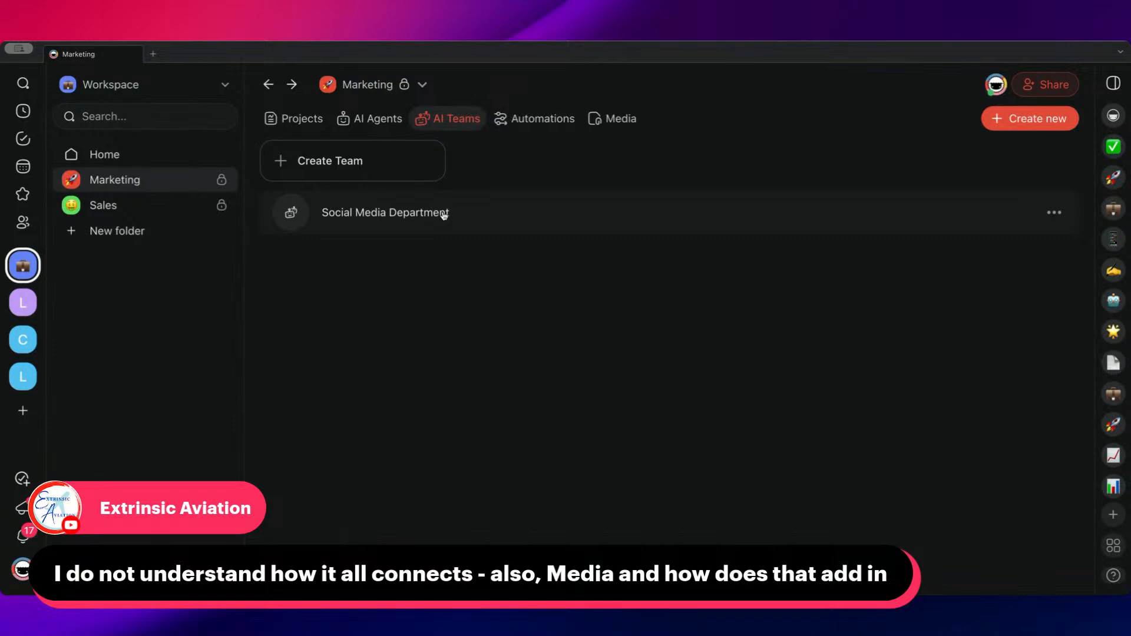
left_click(526, 123)
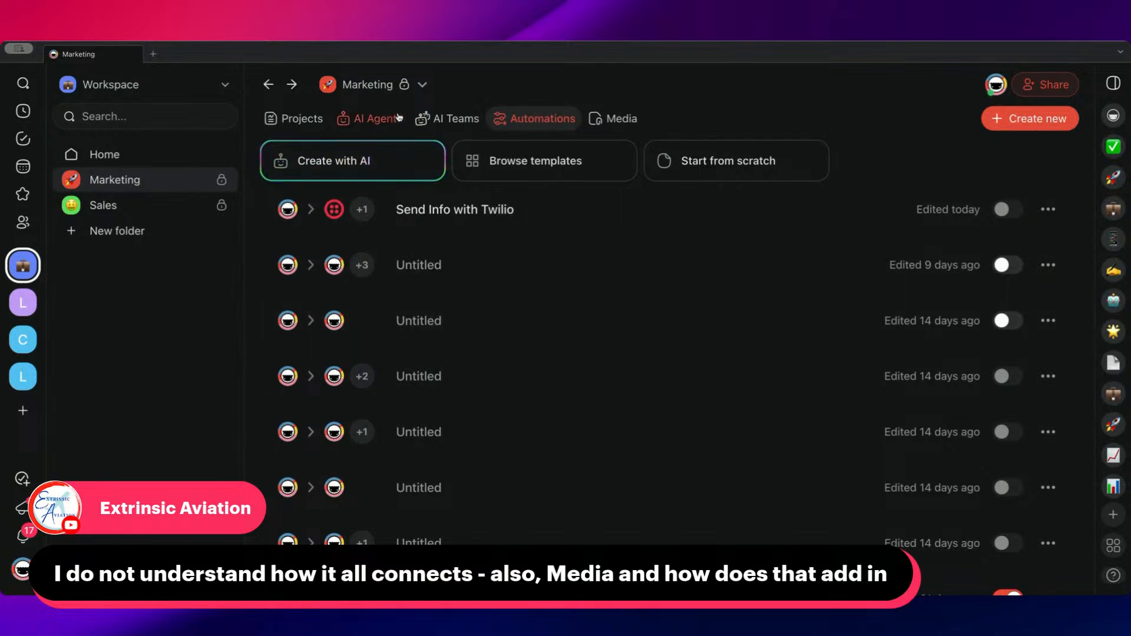
left_click(632, 121)
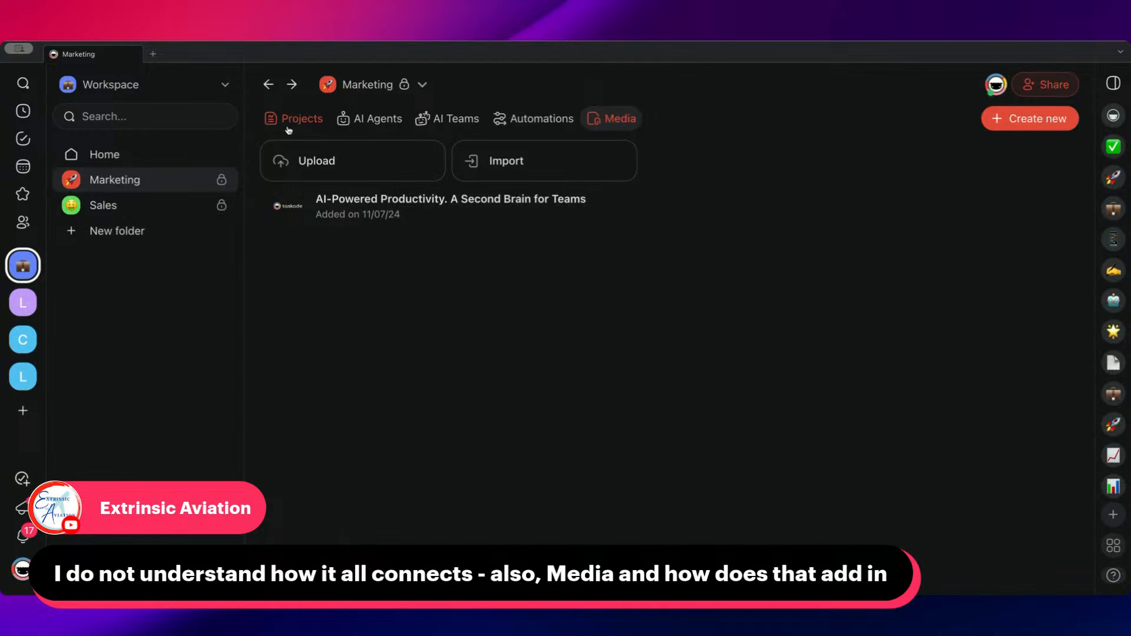
Open Ask AI for the media file "AI-Powered Productivity. A Second Brain for Teams", view its suggested prompts, and close it
mouse_move(454, 224)
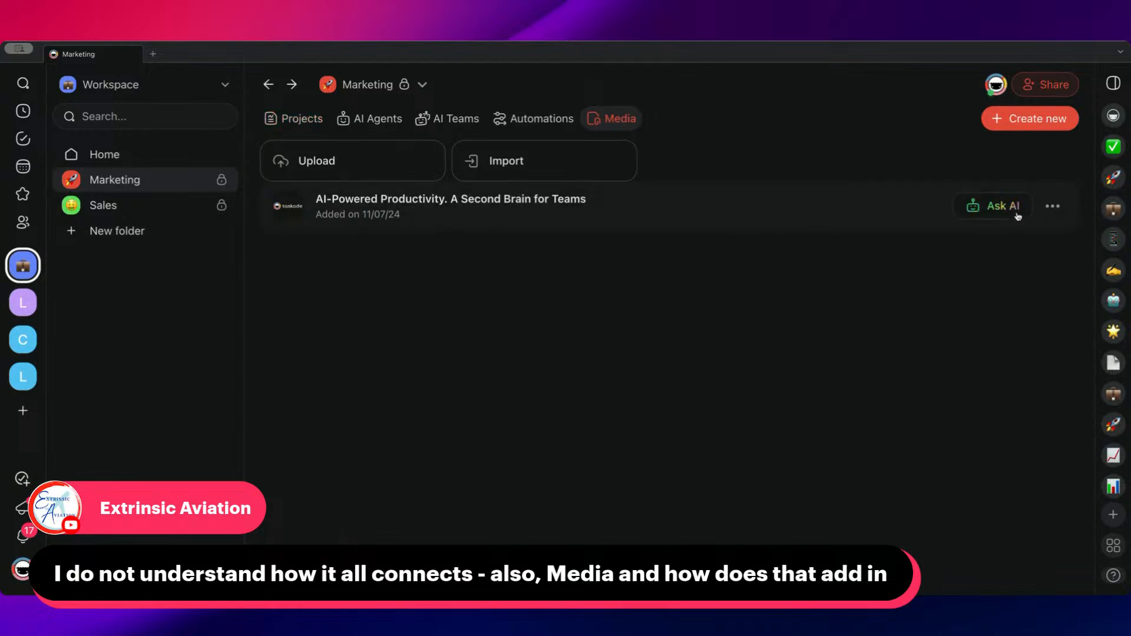
left_click(987, 211)
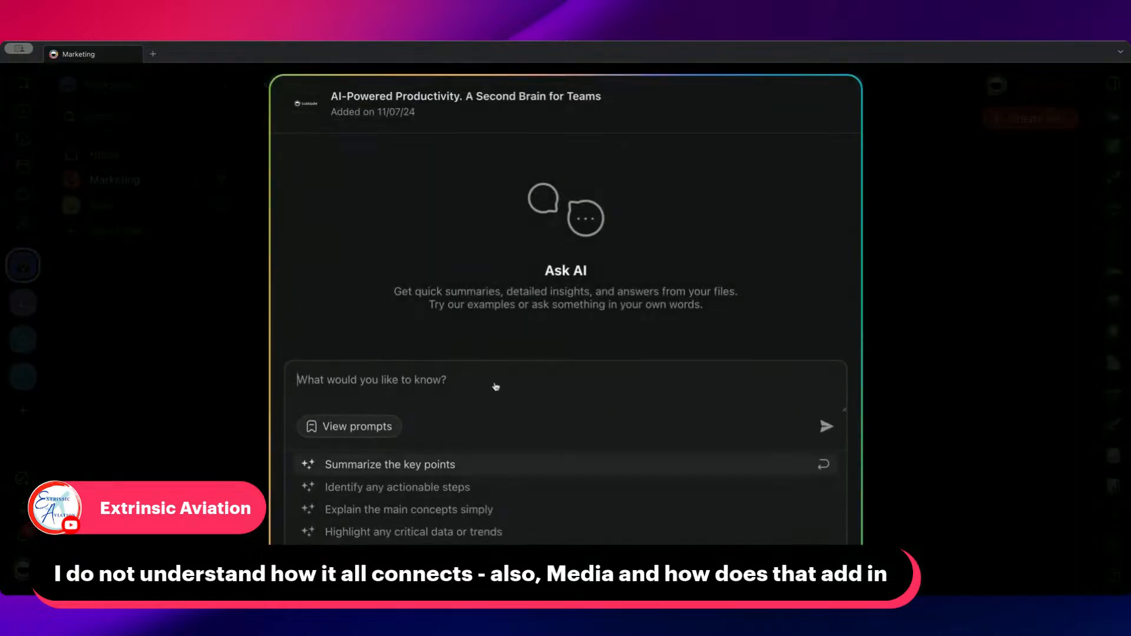
left_click(946, 245)
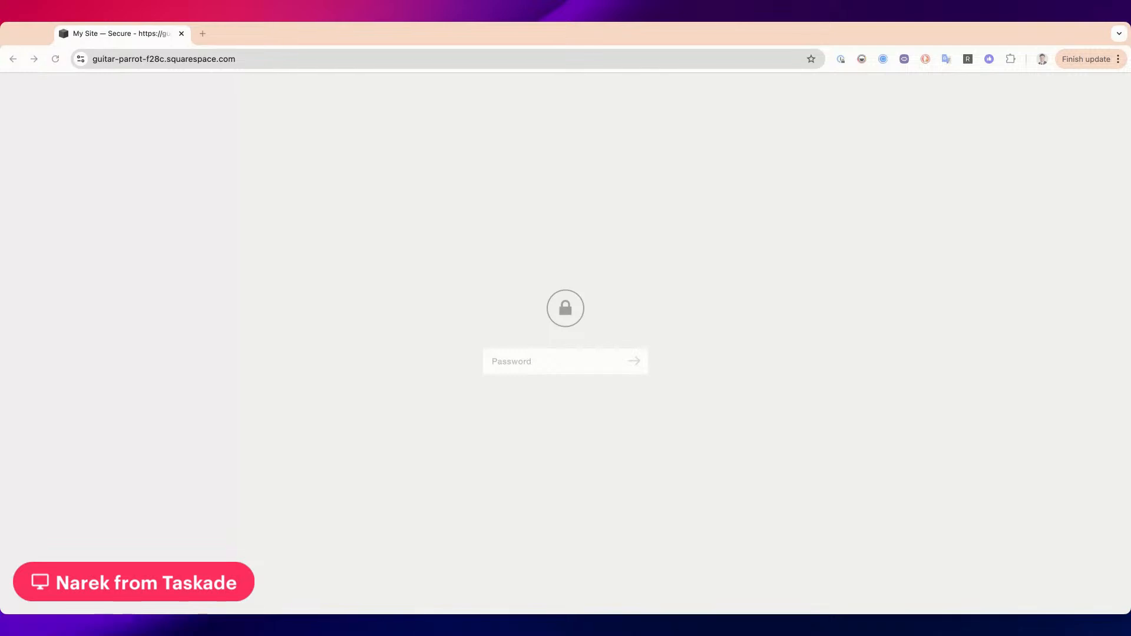
Enter the site password on the Squarespace page in the browser and unlock the site
left_click(618, 361)
type("aaaa")
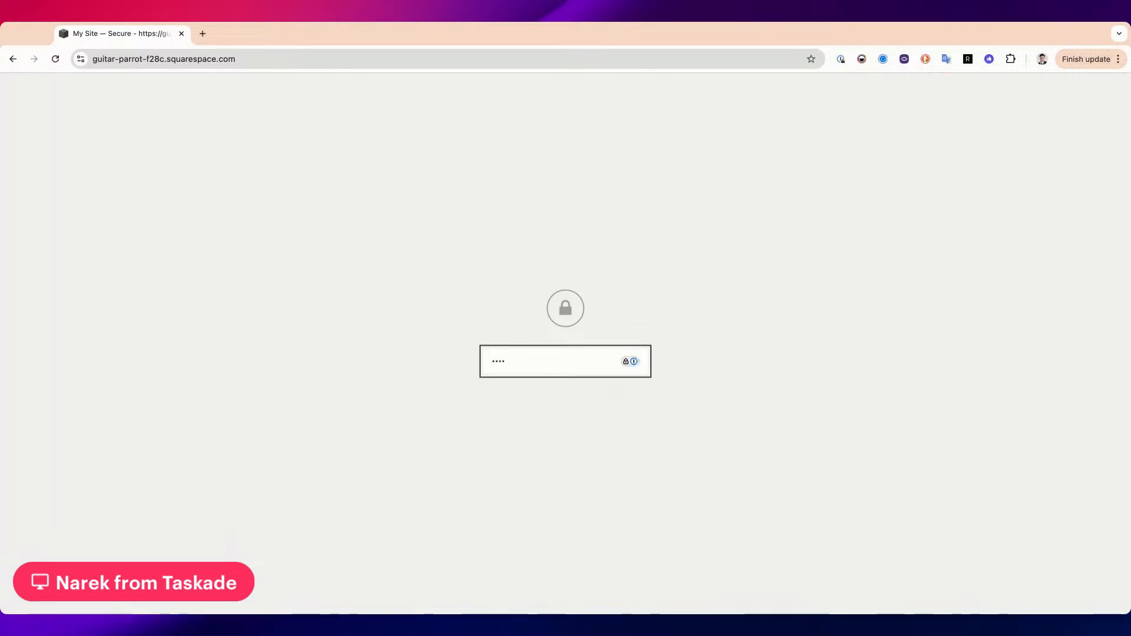
key("BackSpace")
type("aaaaaa")
key("Return")
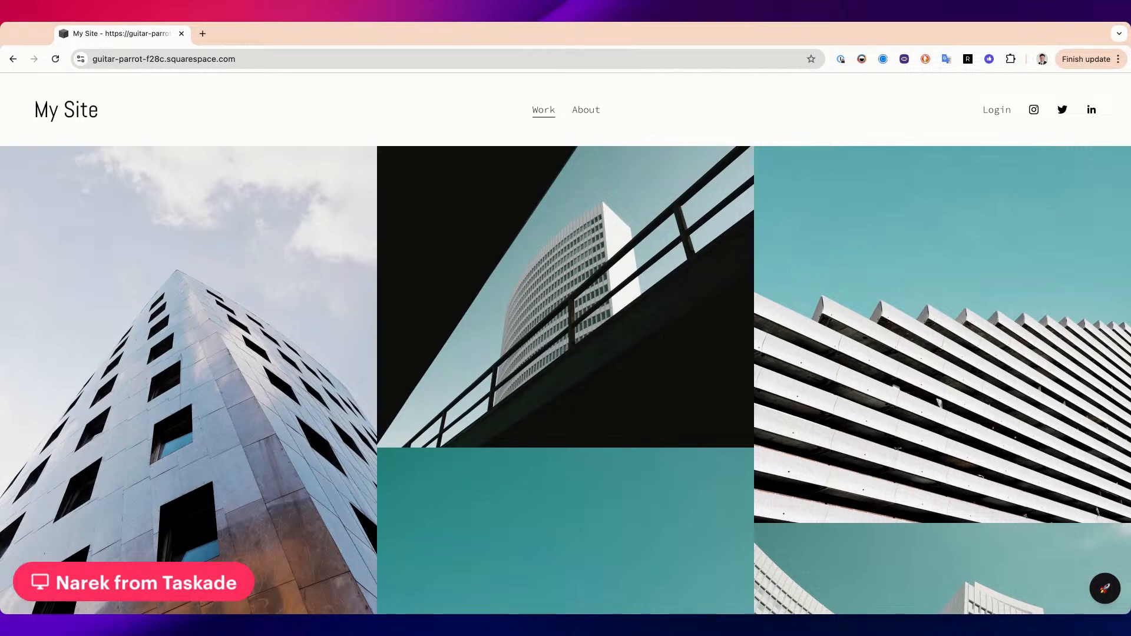
Enlarge the web page slightly, keeping its full navigation bar, and open the embedded Marketer agent chat
key("super+equal")
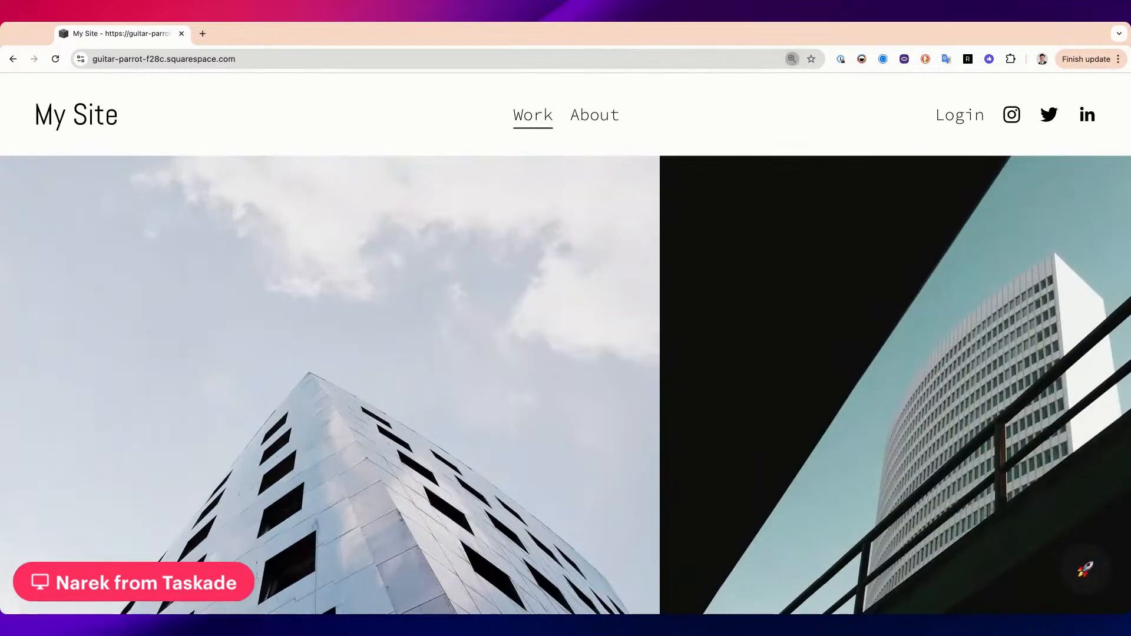
key("super+equal")
key("super+equal")
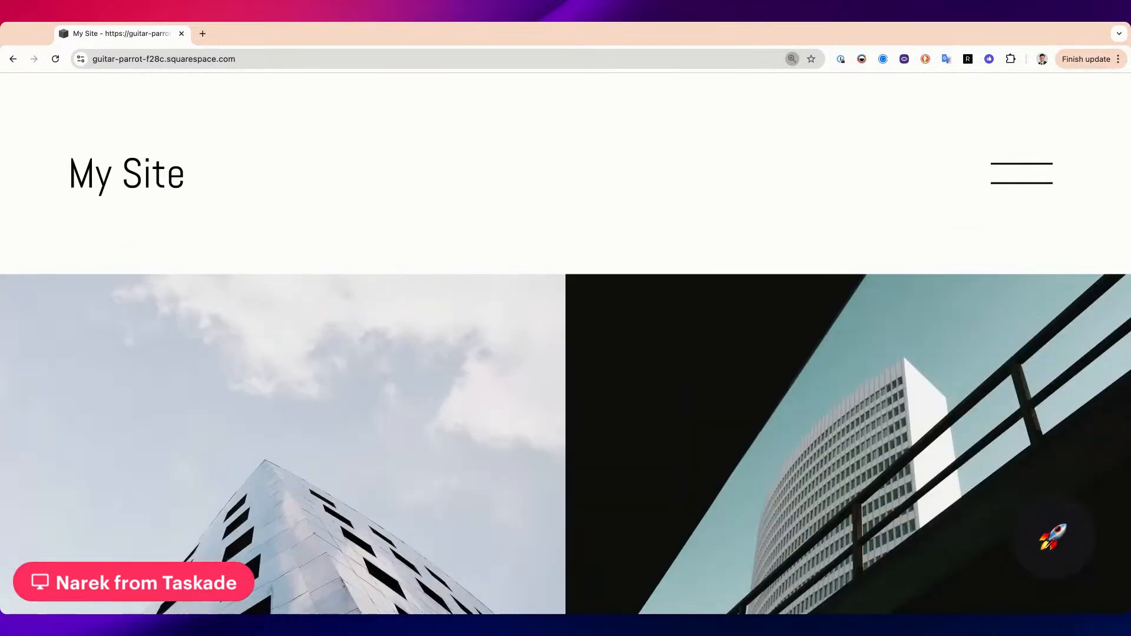
key("super+equal")
left_click(1024, 507)
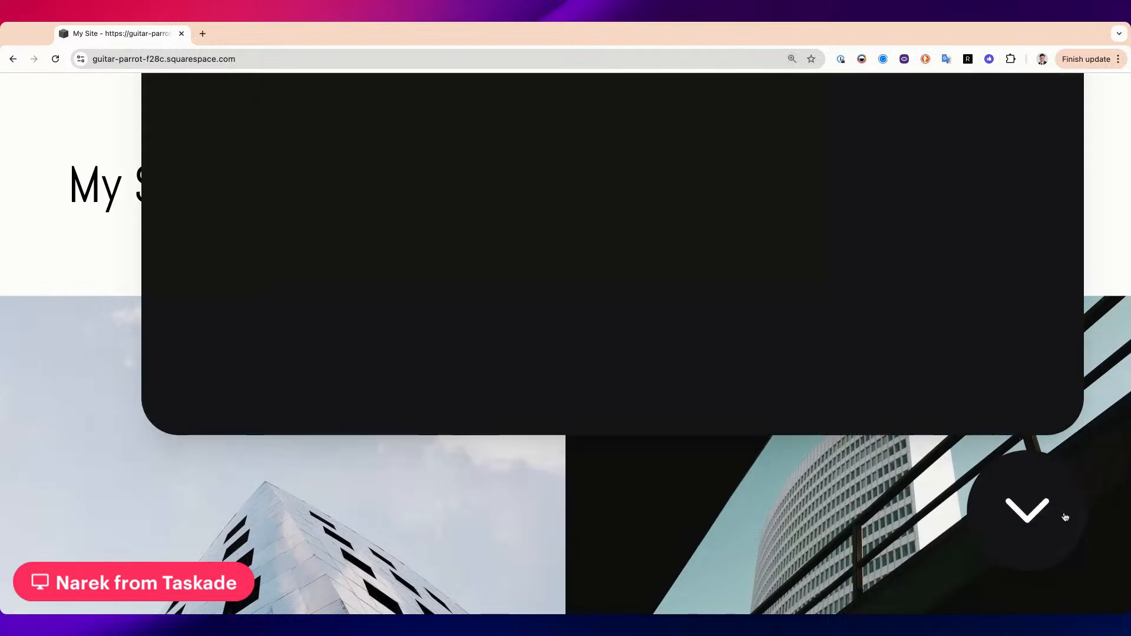
left_click(1025, 507)
key("super+minus")
key("super+minus")
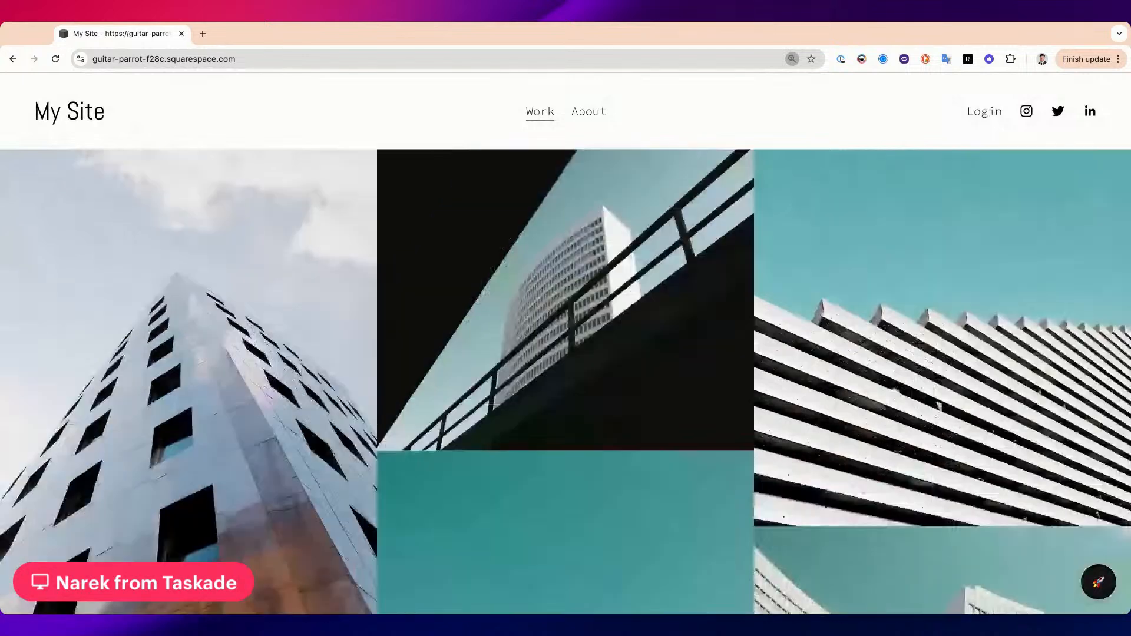
left_click(1097, 582)
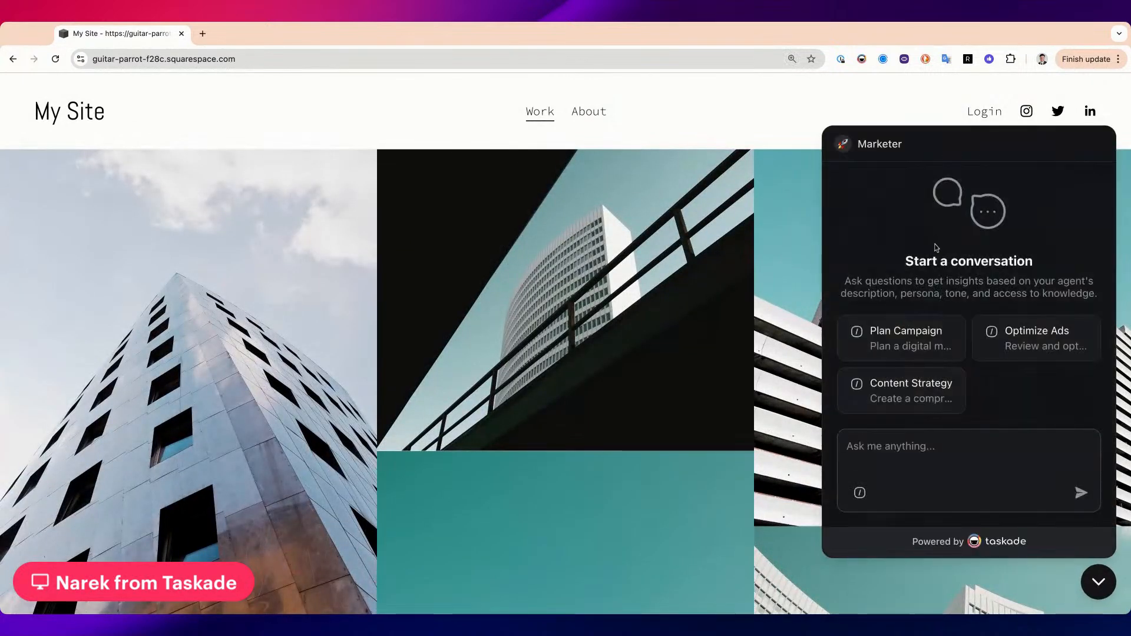
Browse the page's image gallery with the chat open, and send the Marketer agent a short greeting
scroll(965, 313, "down", 2)
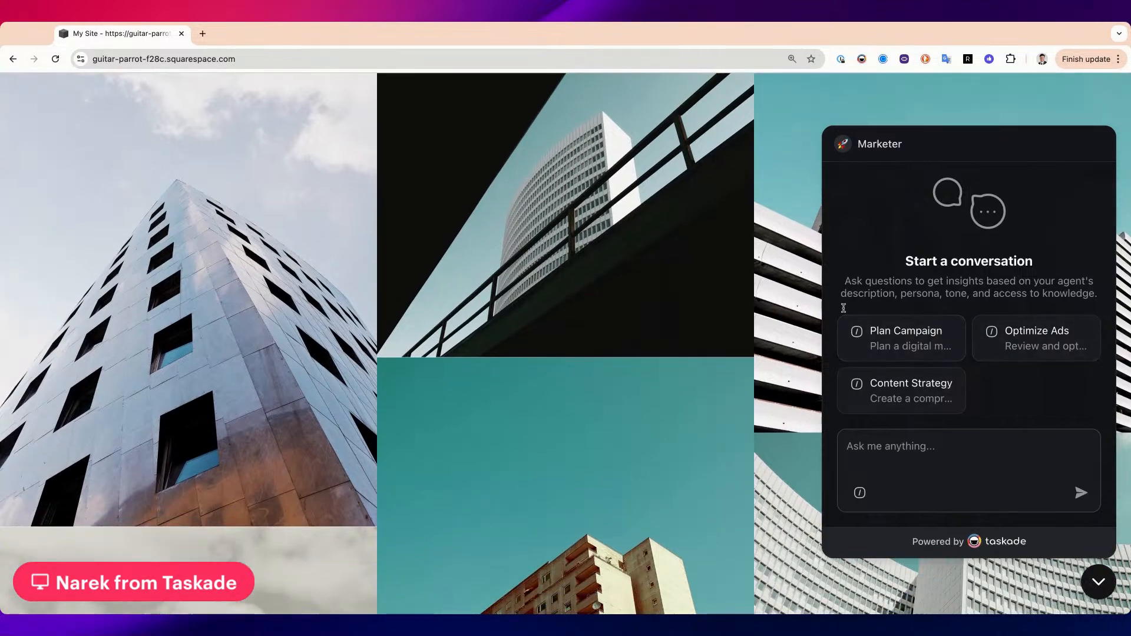
scroll(939, 422, "up", 2)
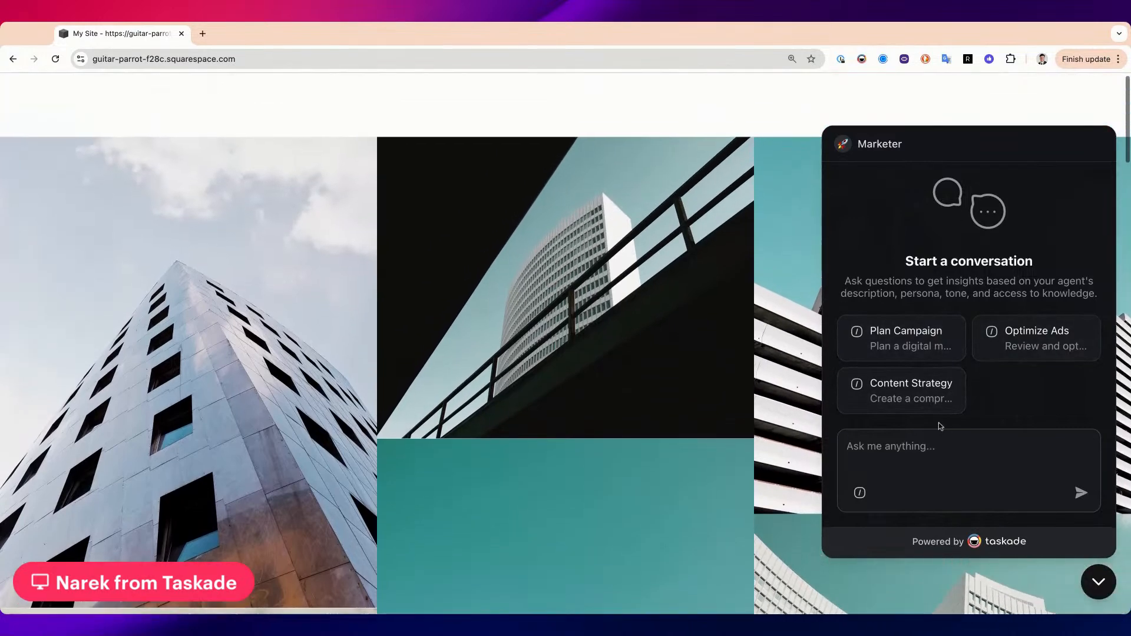
scroll(765, 365, "down", 6)
scroll(765, 365, "down", 10)
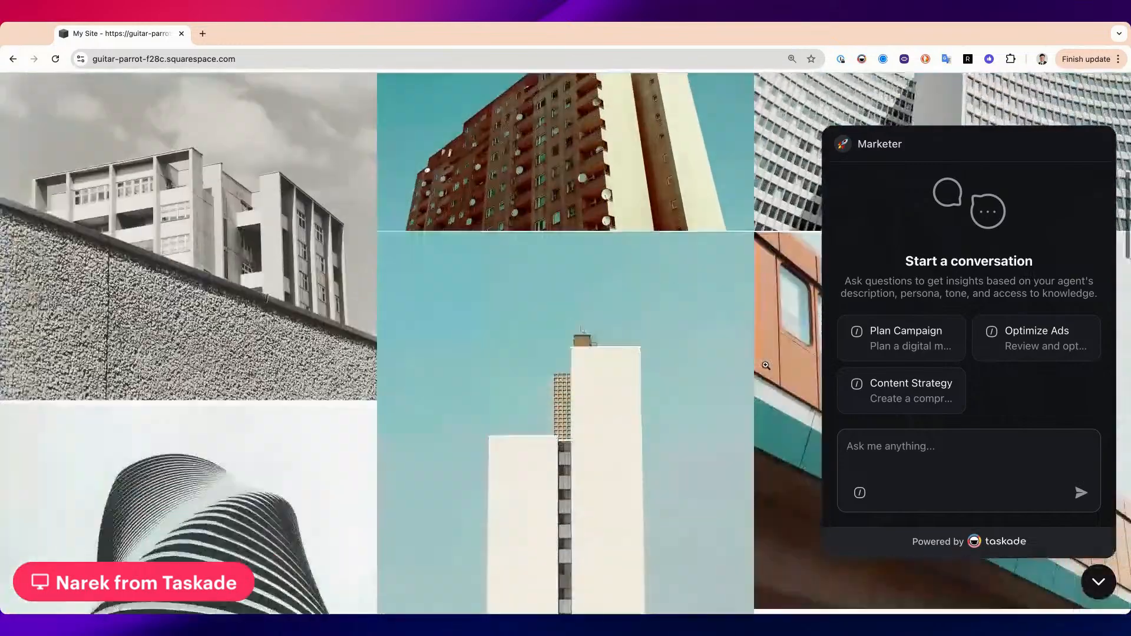
scroll(766, 365, "up", 15)
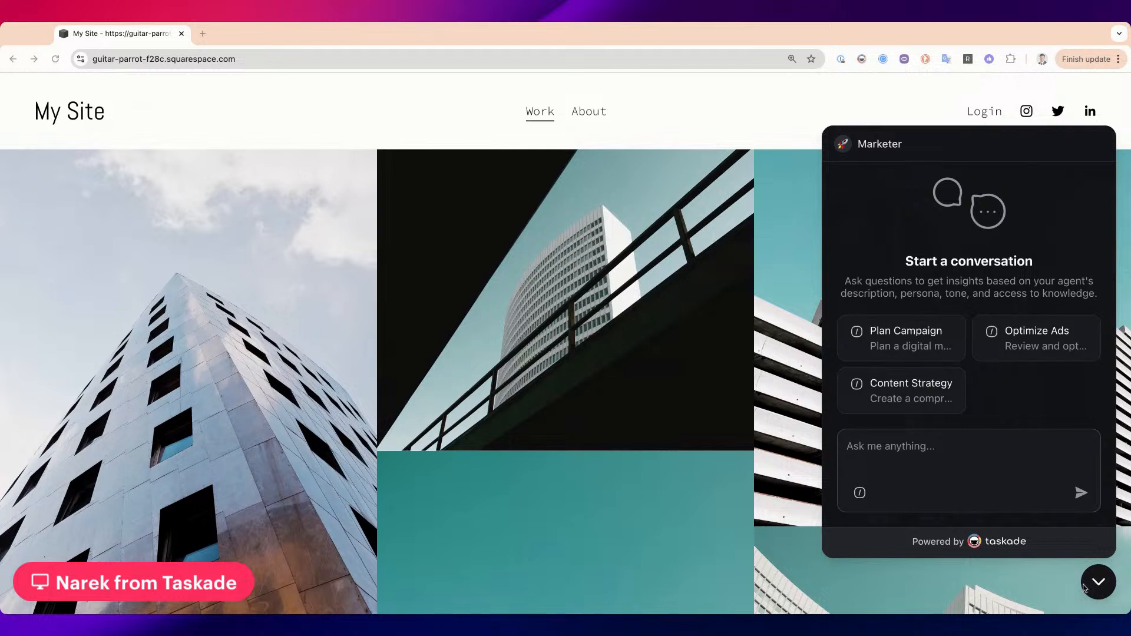
type("Hellllooooo")
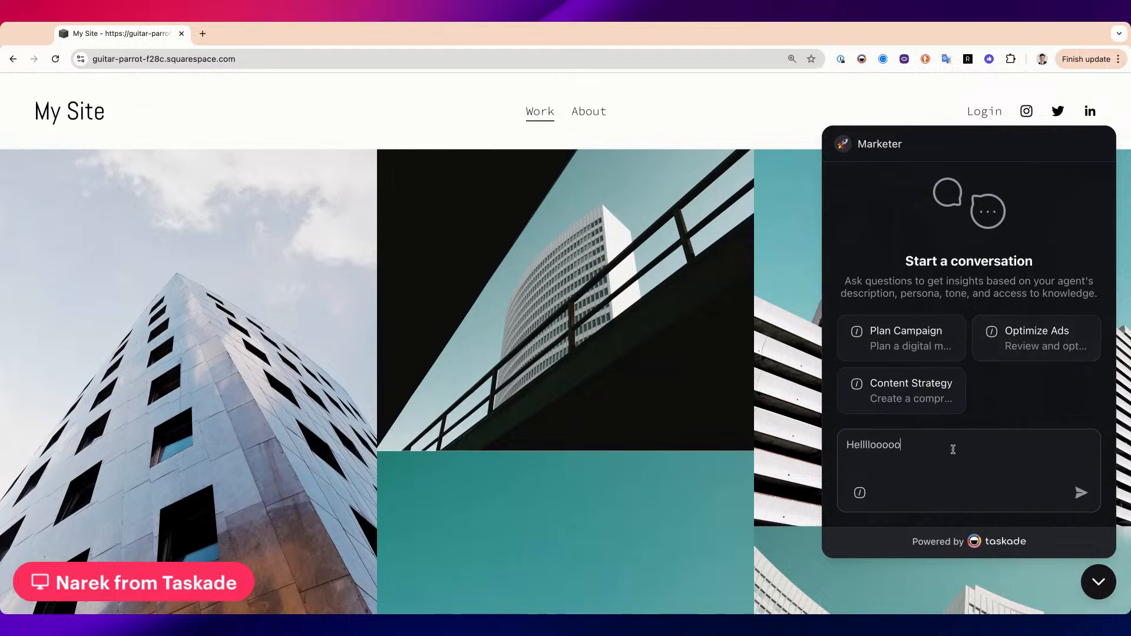
key("Return")
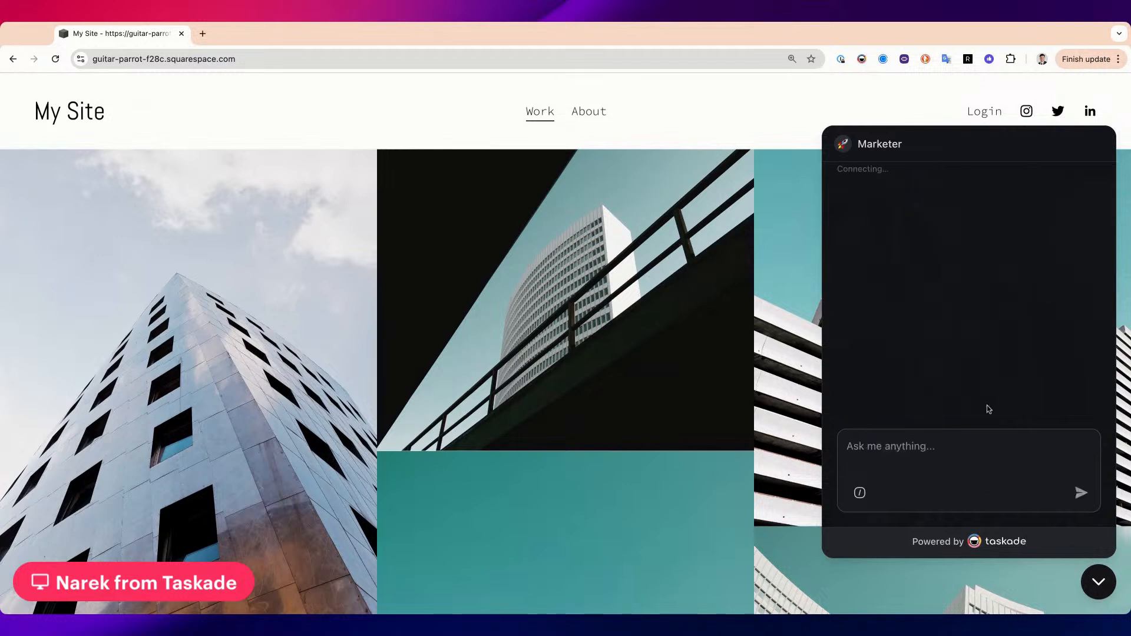